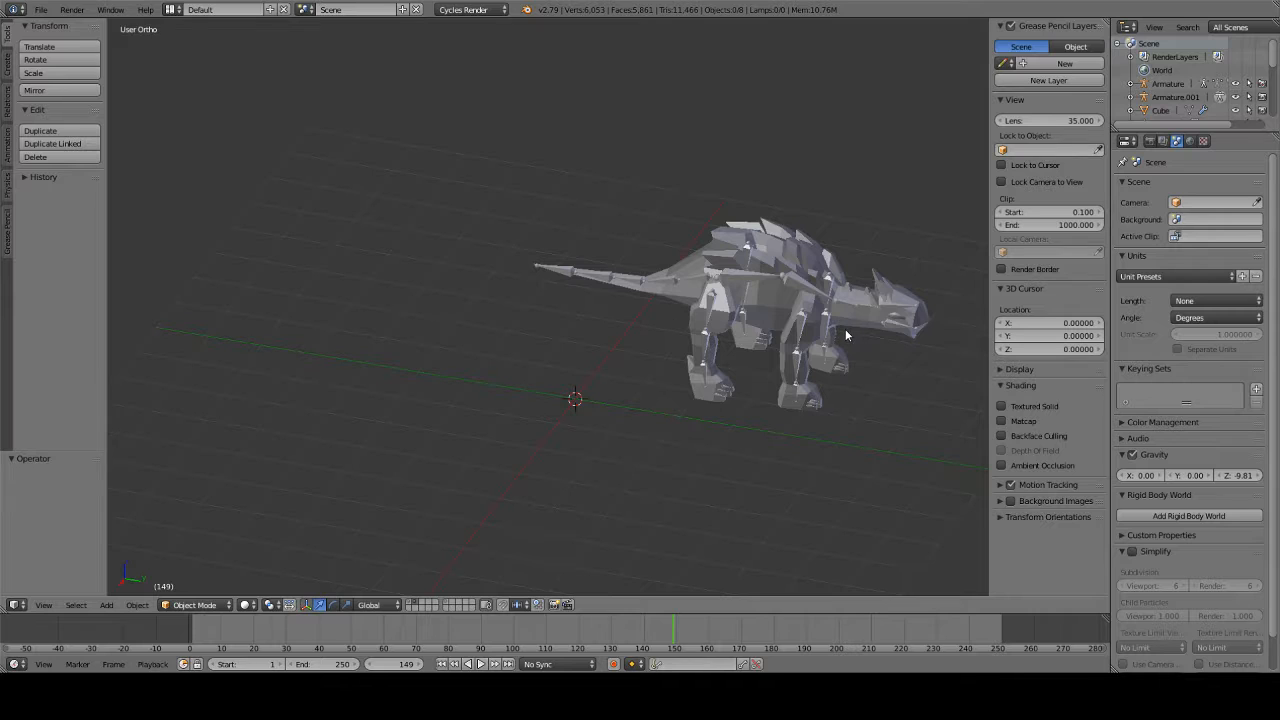
Select the dinosaur's armature in Object Mode and try moving it along the Y axis
{"action": "right_click", "coordinate": [813, 295]}
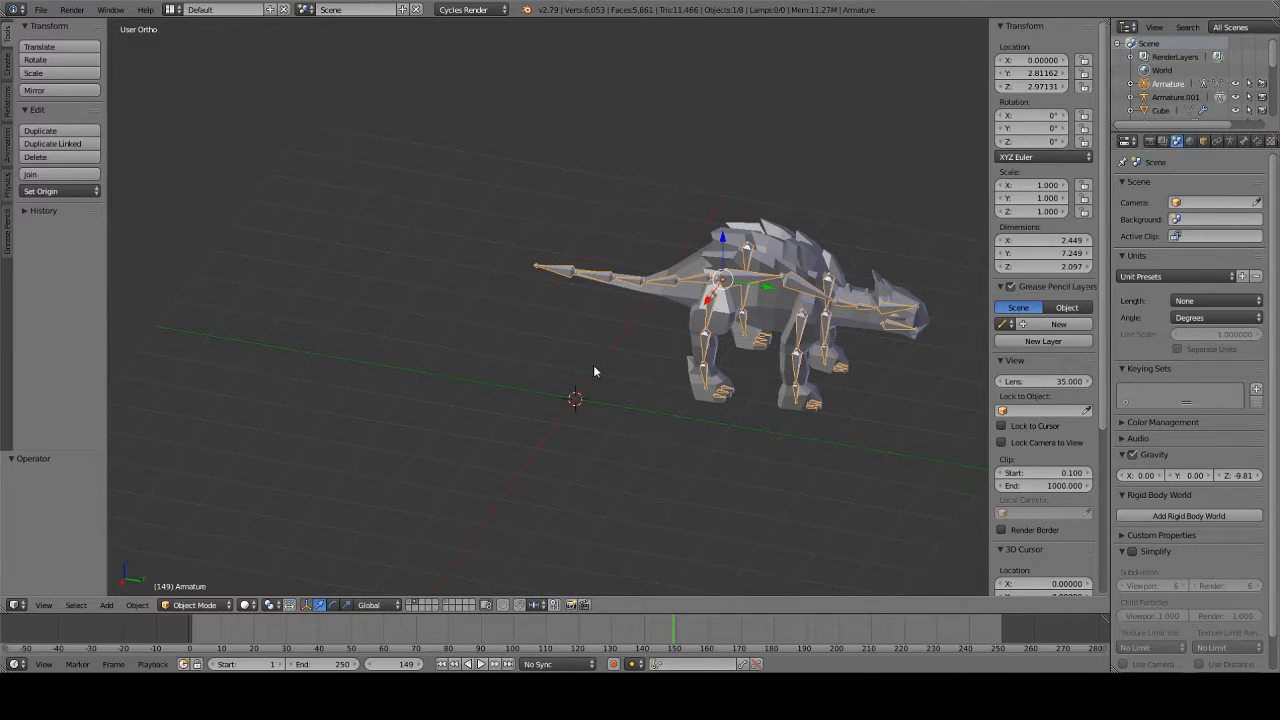
{"action": "left_click", "coordinate": [210, 605]}
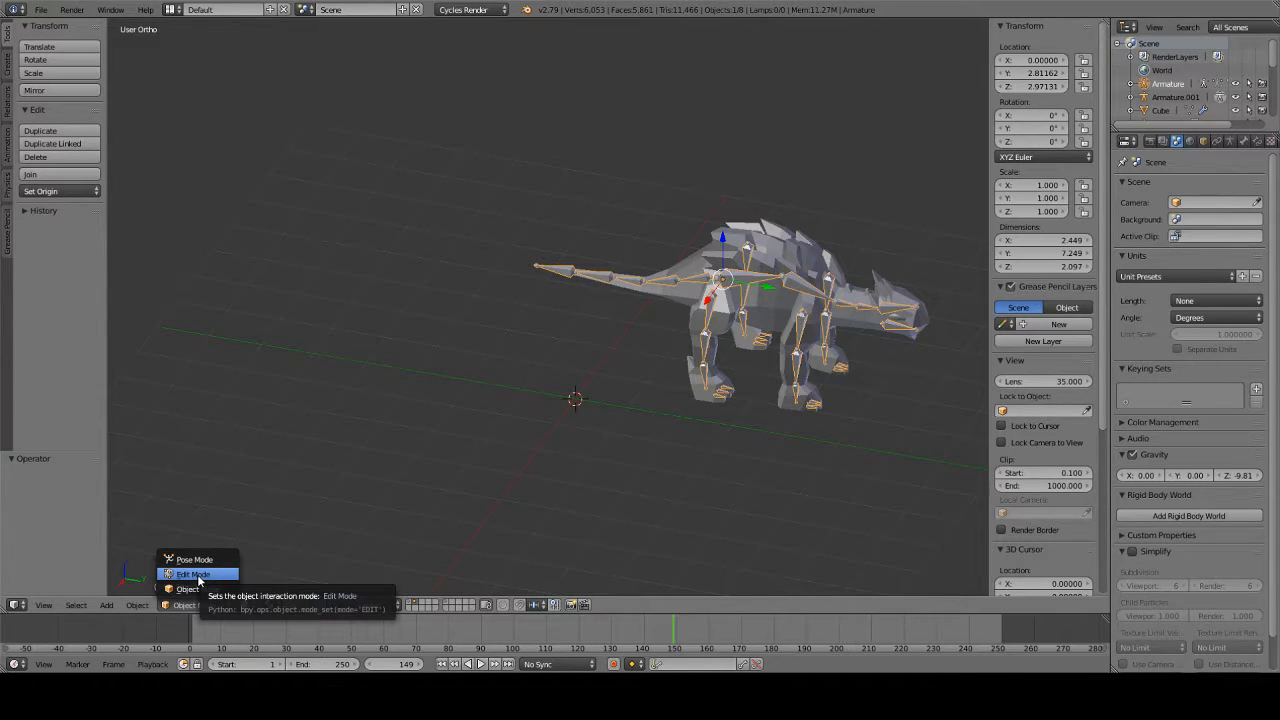
{"action": "key", "text": "a"}
{"action": "key", "text": "a"}
{"action": "scroll", "coordinate": [726, 320], "scroll_direction": "down", "scroll_amount": 5}
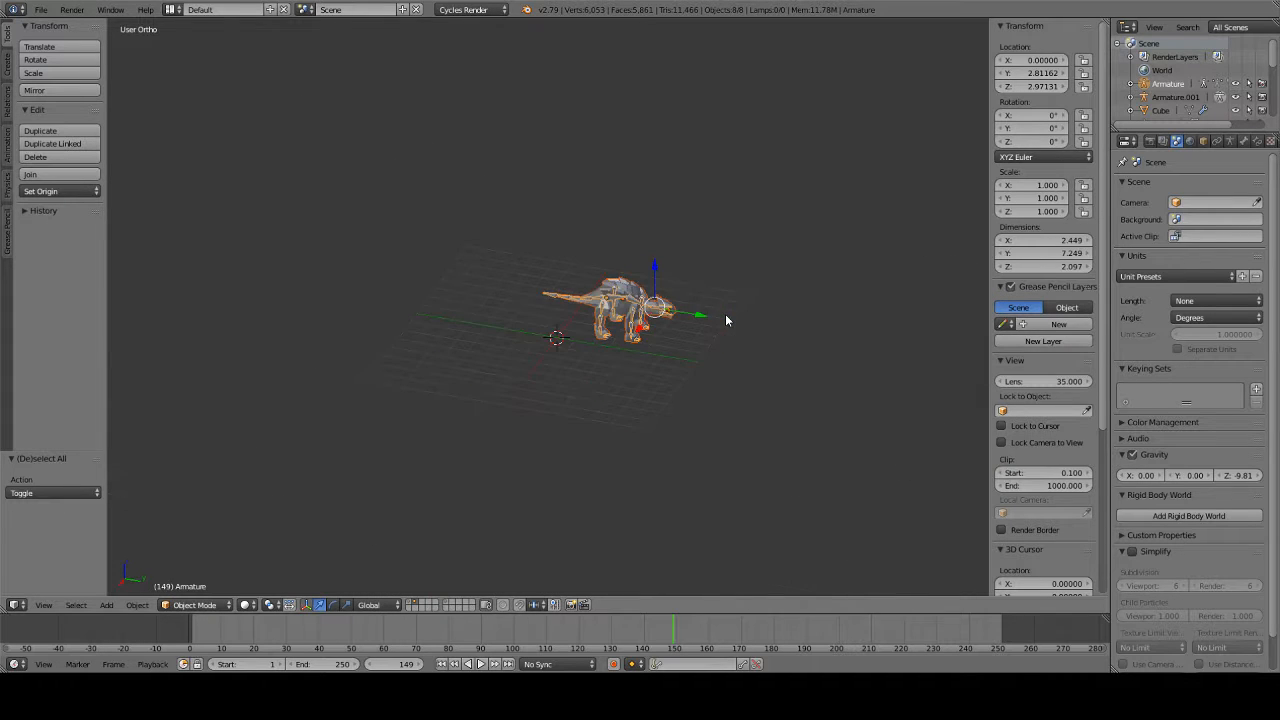
{"action": "scroll", "coordinate": [712, 333], "scroll_direction": "up", "scroll_amount": 4}
{"action": "right_click", "coordinate": [810, 307]}
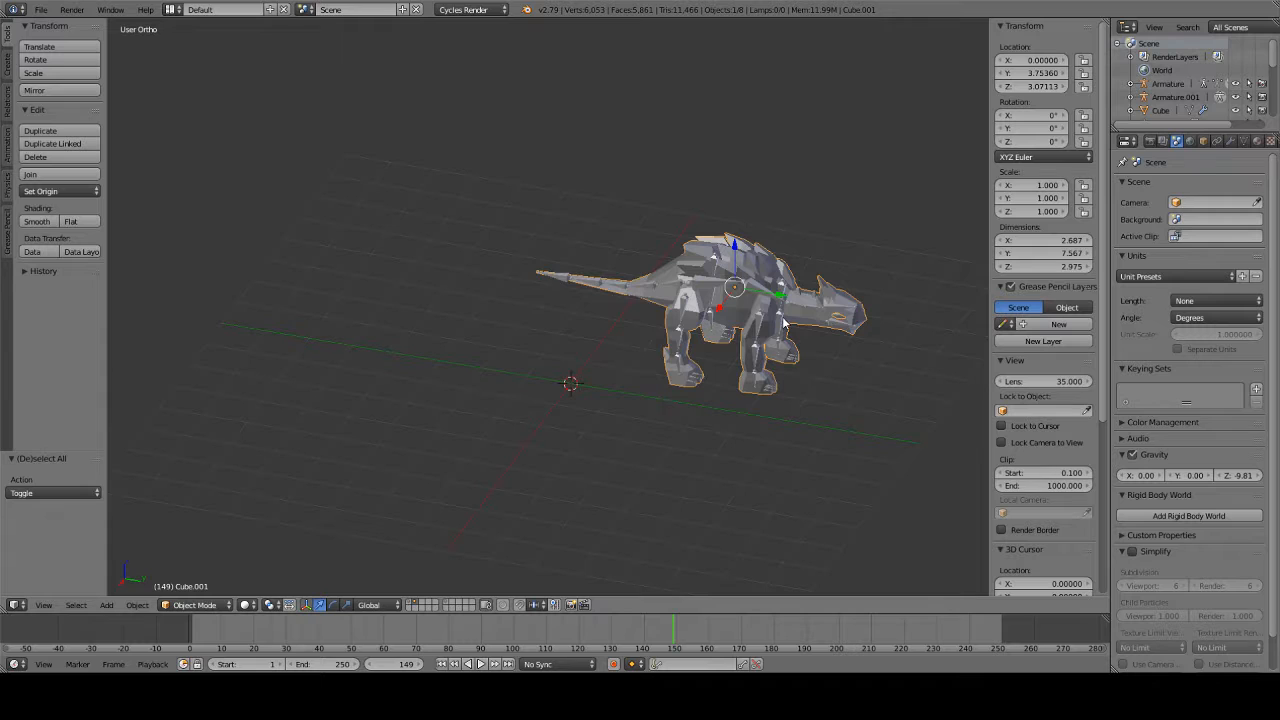
{"action": "right_click", "coordinate": [783, 305]}
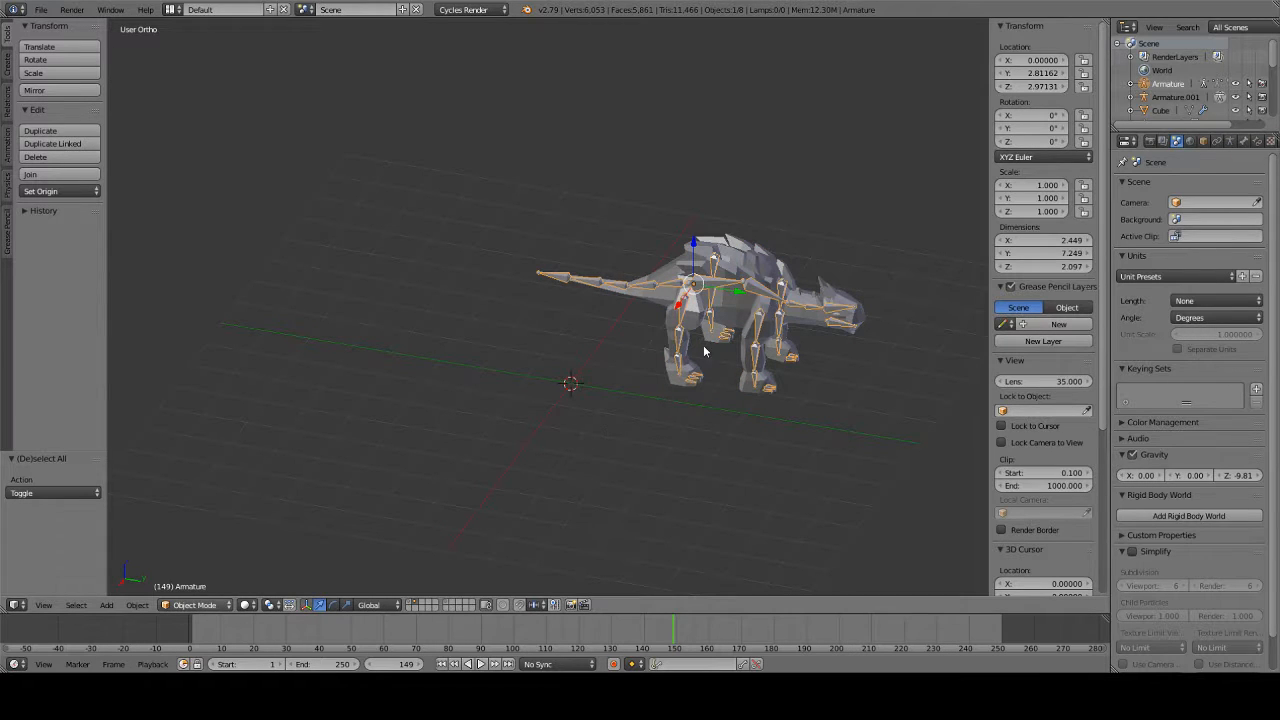
{"action": "key", "text": "g"}
{"action": "key", "text": "y"}
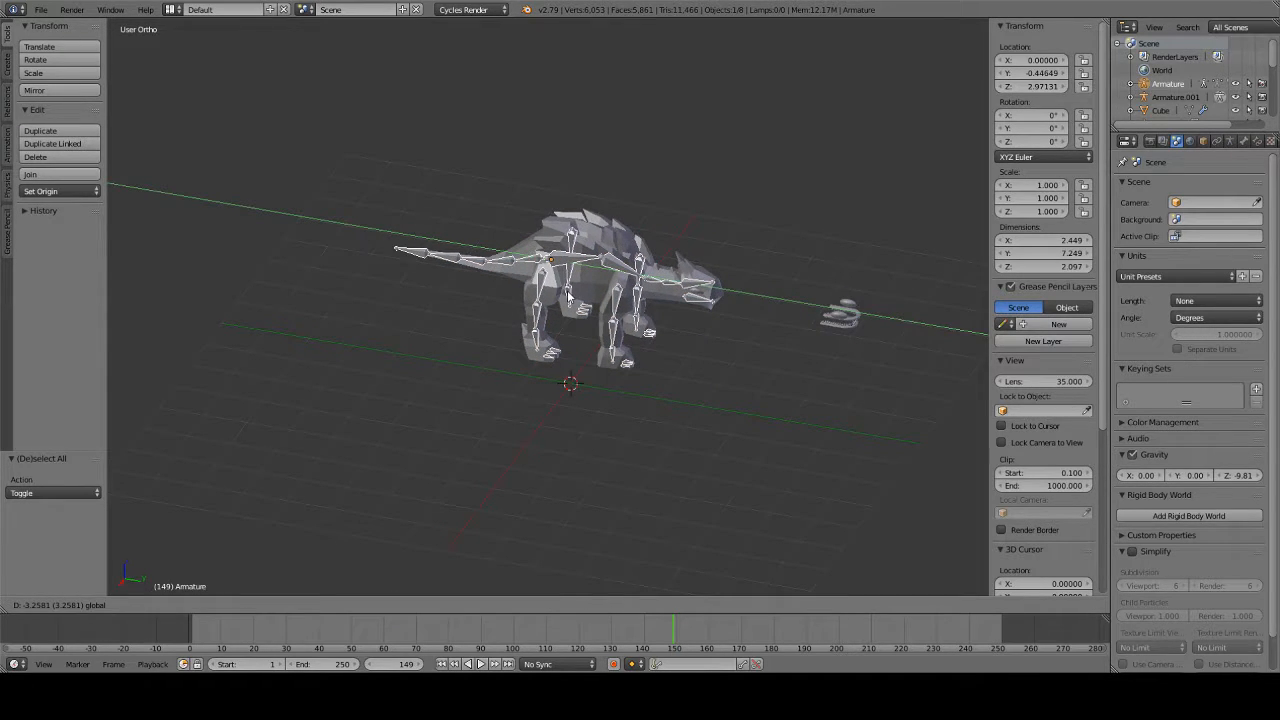
{"action": "right_click", "coordinate": [568, 291]}
Put the armature in Pose Mode and try rotating the head bone, Bone.004
{"action": "middle_click_drag", "start_coordinate": [572, 292], "coordinate": [452, 361], "text": "shift"}
{"action": "scroll", "coordinate": [599, 490], "scroll_direction": "up", "scroll_amount": 5}
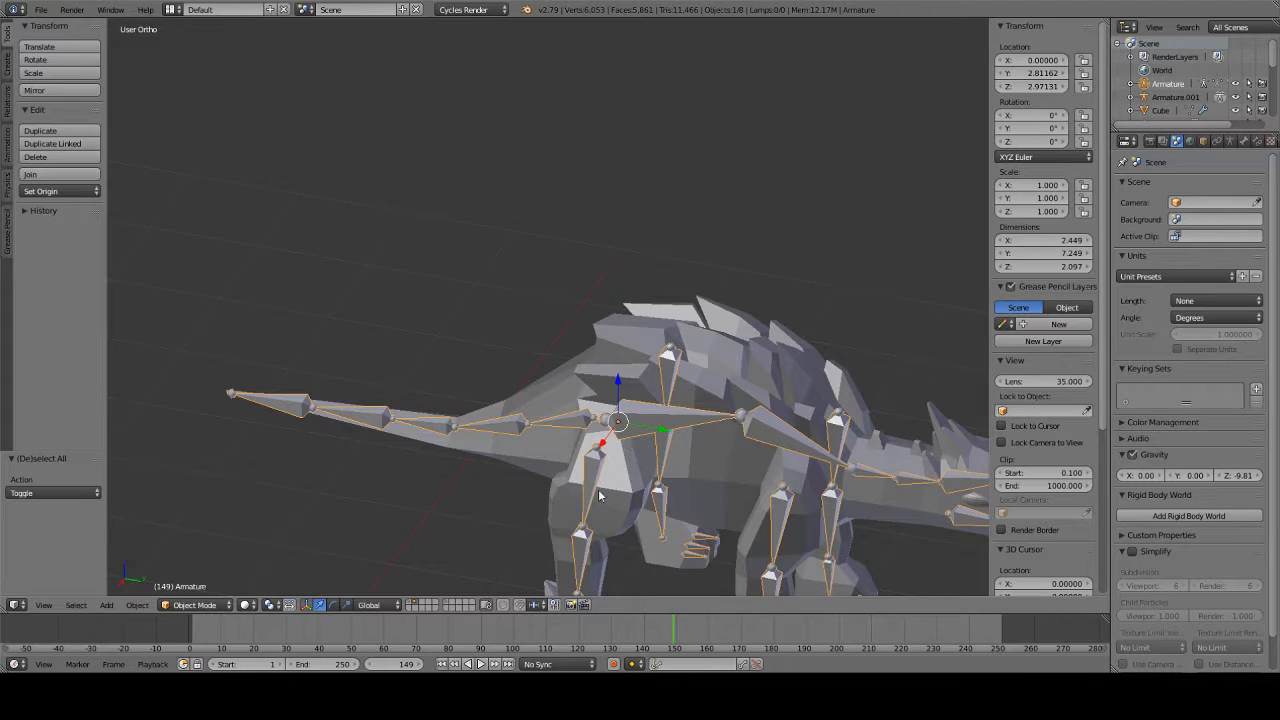
{"action": "left_click", "coordinate": [195, 604]}
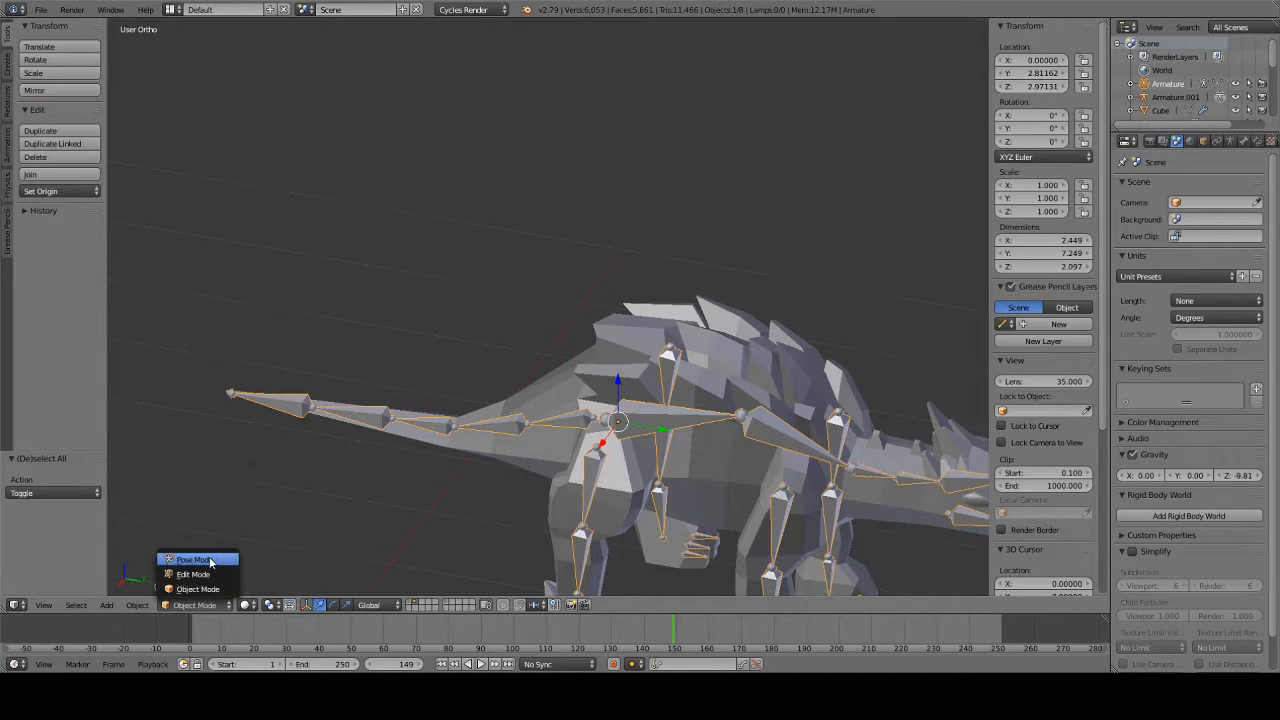
{"action": "left_click", "coordinate": [200, 557]}
{"action": "scroll", "coordinate": [603, 430], "scroll_direction": "down", "scroll_amount": 2}
{"action": "scroll", "coordinate": [803, 412], "scroll_direction": "down", "scroll_amount": 1}
{"action": "right_click", "coordinate": [802, 411]}
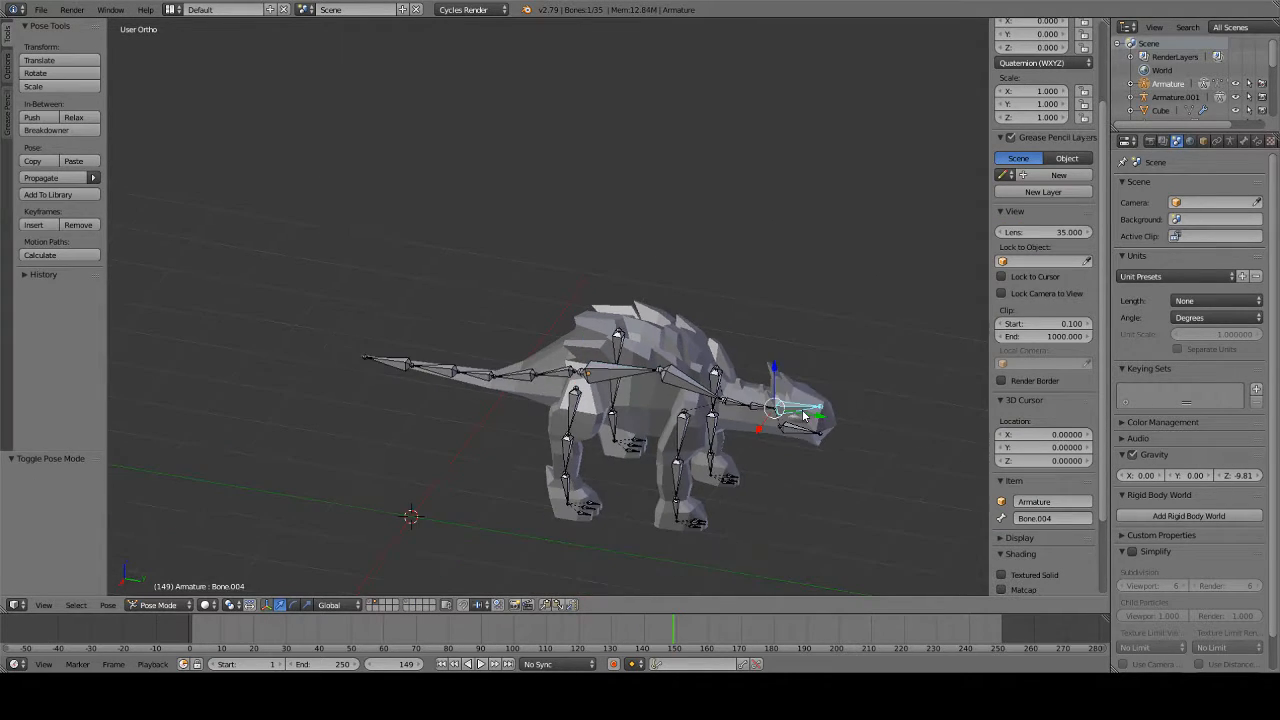
{"action": "key", "text": "t"}
{"action": "key", "text": "r"}
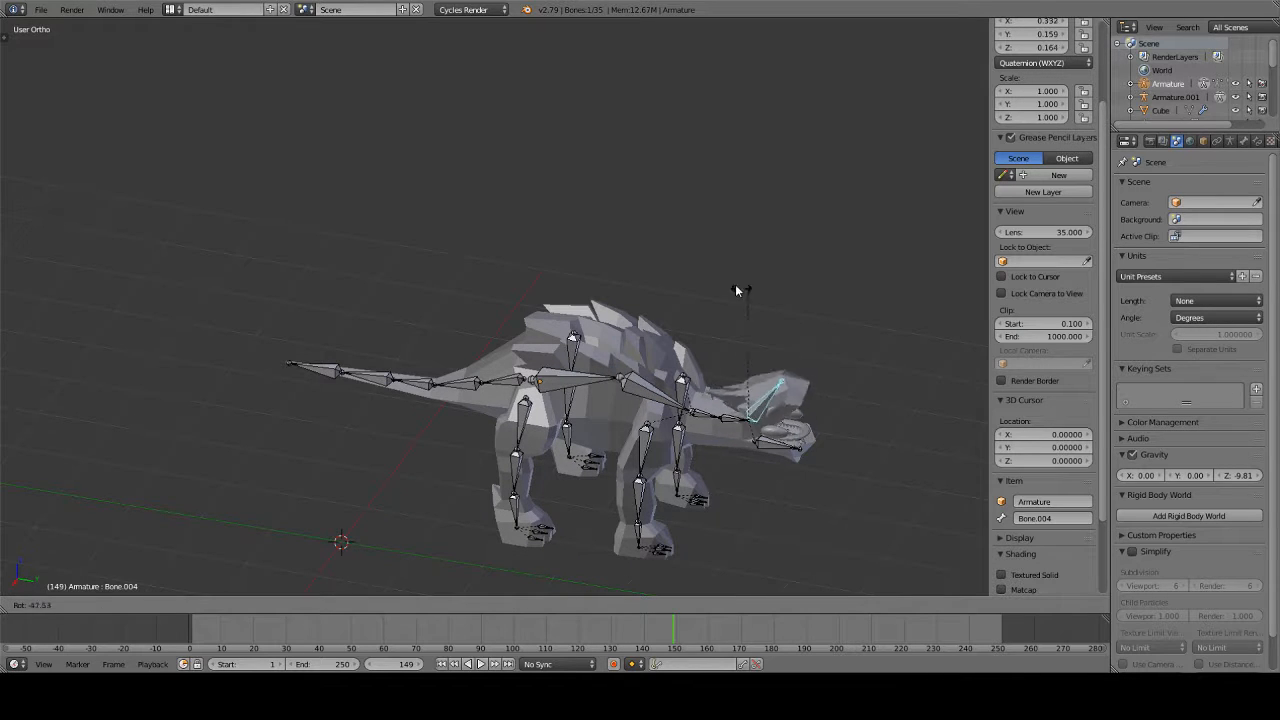
{"action": "right_click", "coordinate": [757, 337]}
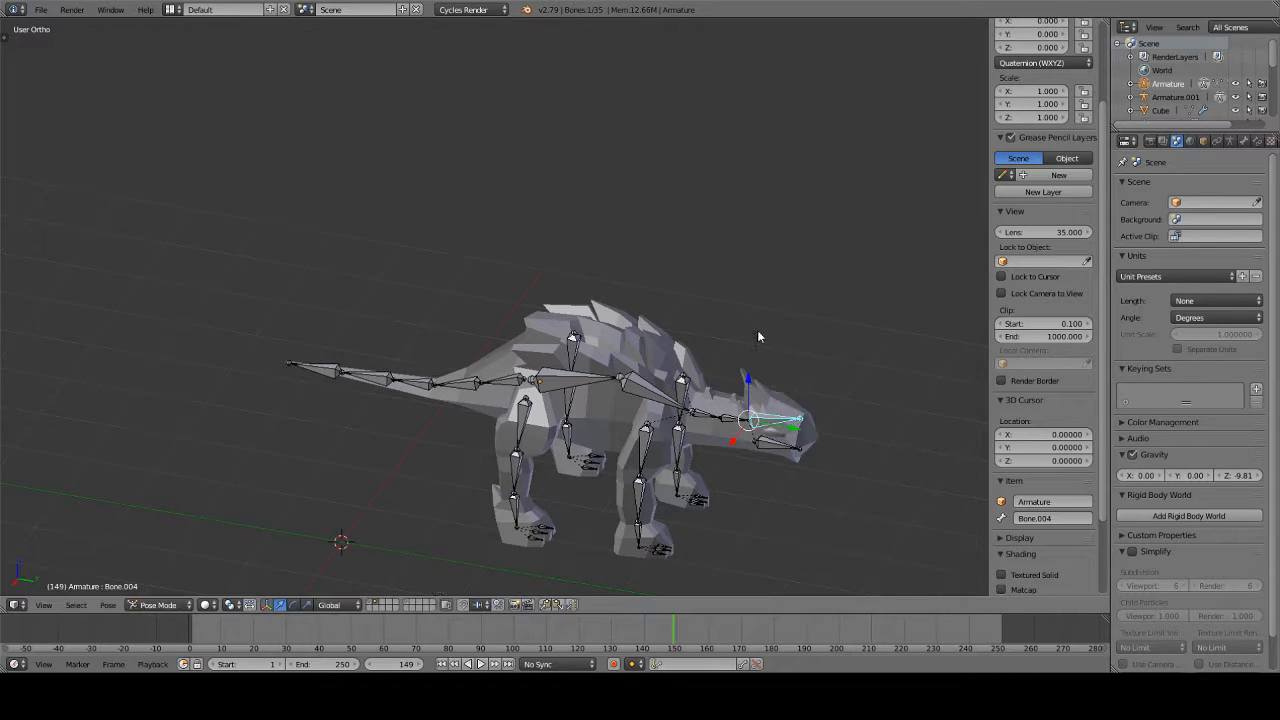
Show the layer holding Armature.001 and try rotating its spine bone, Bone.001, and its head bone, Bone.004
{"action": "left_click", "coordinate": [407, 601]}
{"action": "scroll", "coordinate": [548, 395], "scroll_direction": "down", "scroll_amount": 4}
{"action": "right_click", "coordinate": [567, 353]}
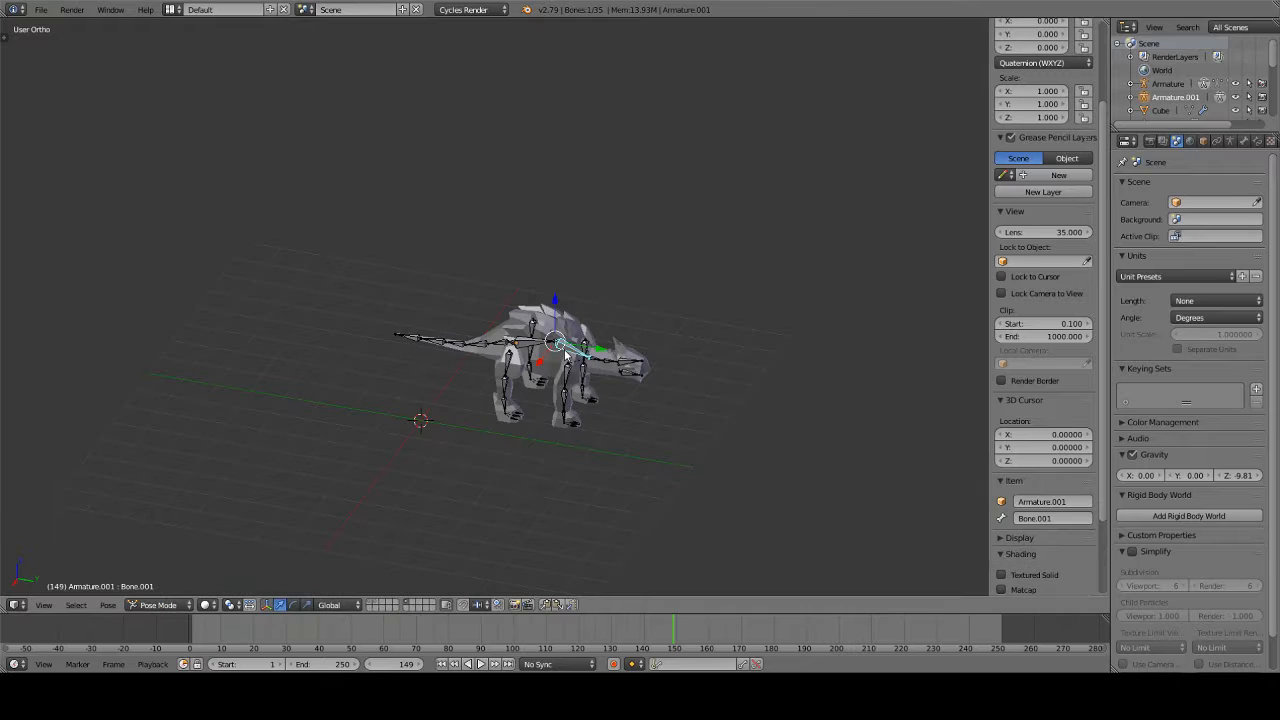
{"action": "scroll", "coordinate": [655, 366], "scroll_direction": "up", "scroll_amount": 5}
{"action": "key", "text": "r"}
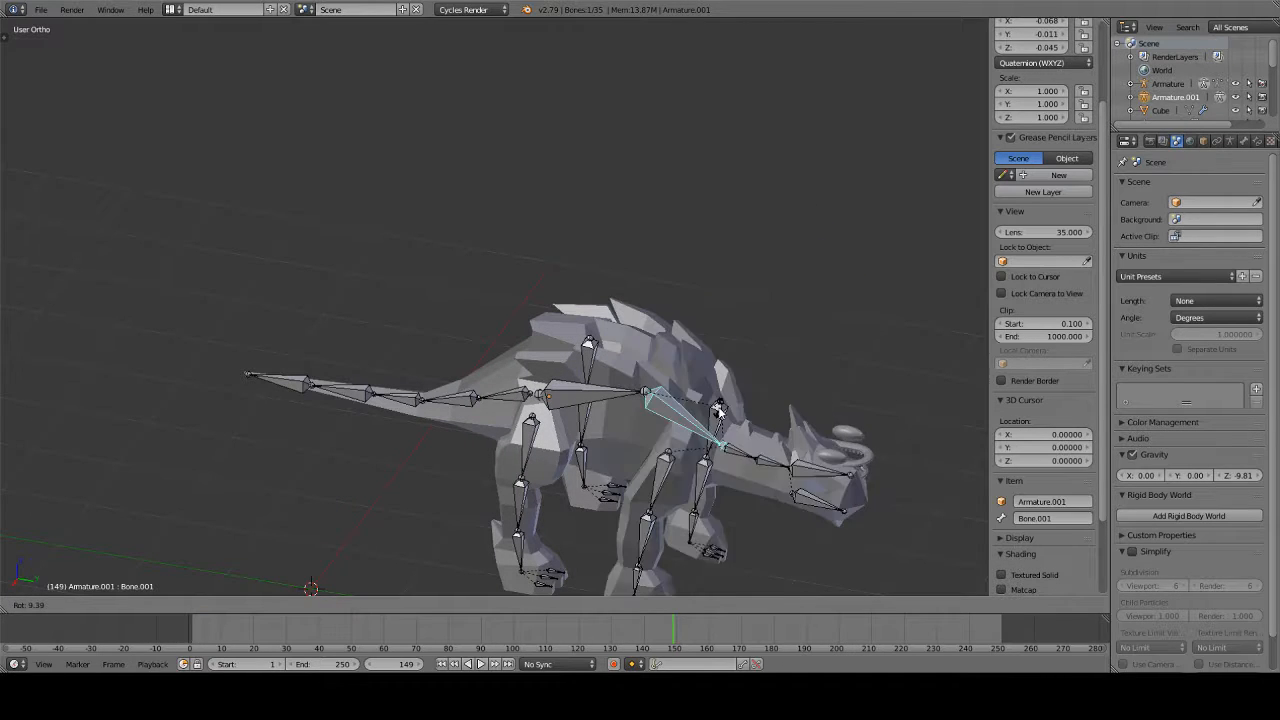
{"action": "right_click", "coordinate": [866, 478]}
{"action": "right_click", "coordinate": [855, 447]}
{"action": "key", "text": "r"}
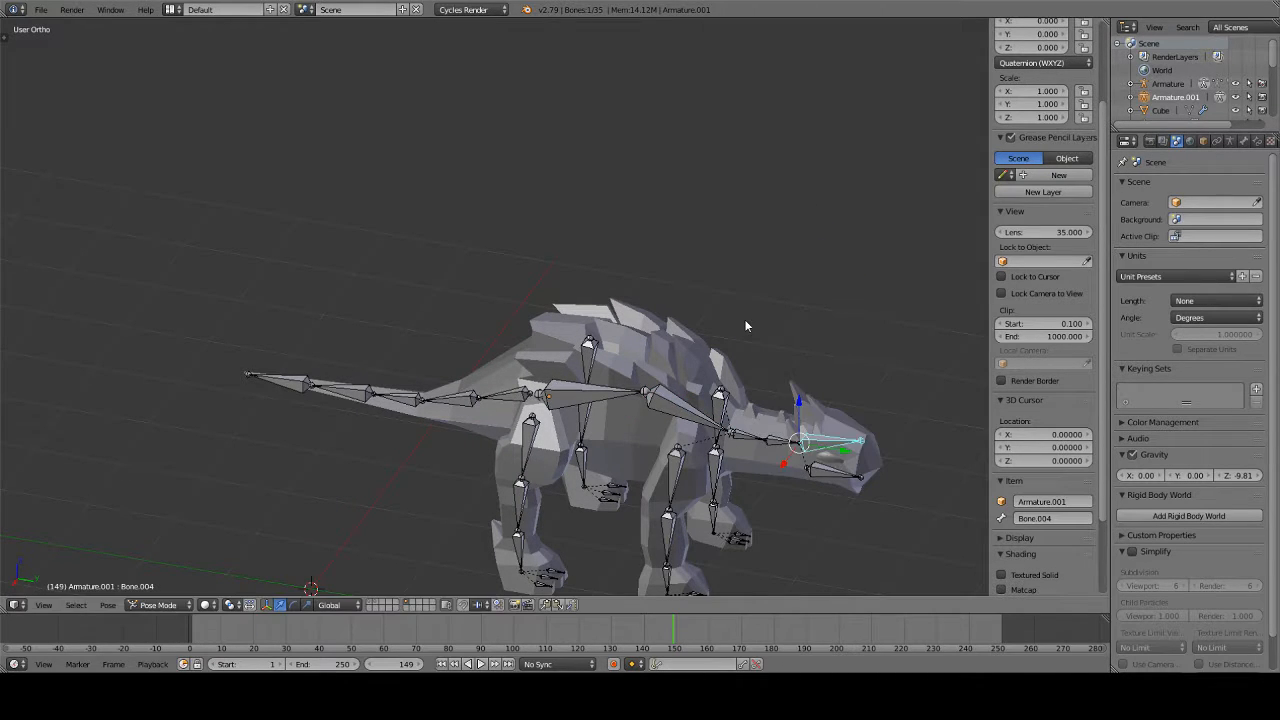
{"action": "right_click", "coordinate": [722, 375]}
Try rotating the upper front leg bone, Bone.029, of Armature.001
{"action": "scroll", "coordinate": [638, 458], "scroll_direction": "down", "scroll_amount": 3}
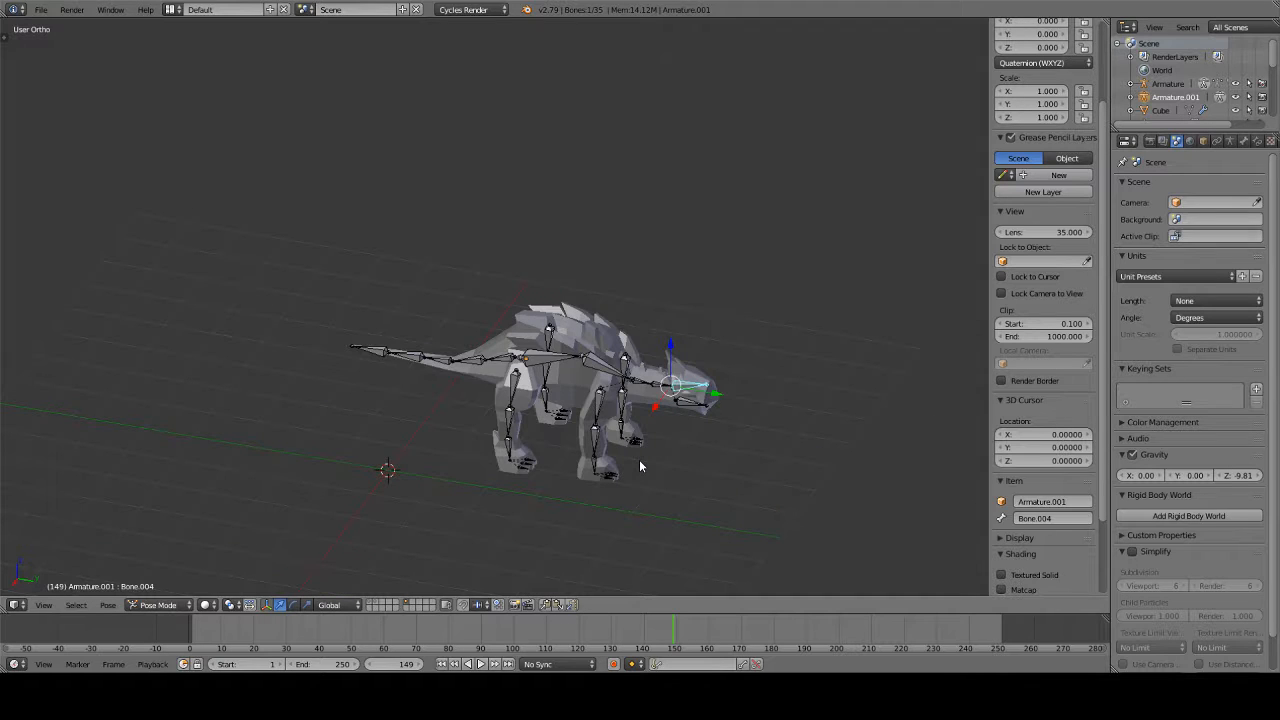
{"action": "right_click", "coordinate": [627, 362]}
{"action": "key", "text": "r"}
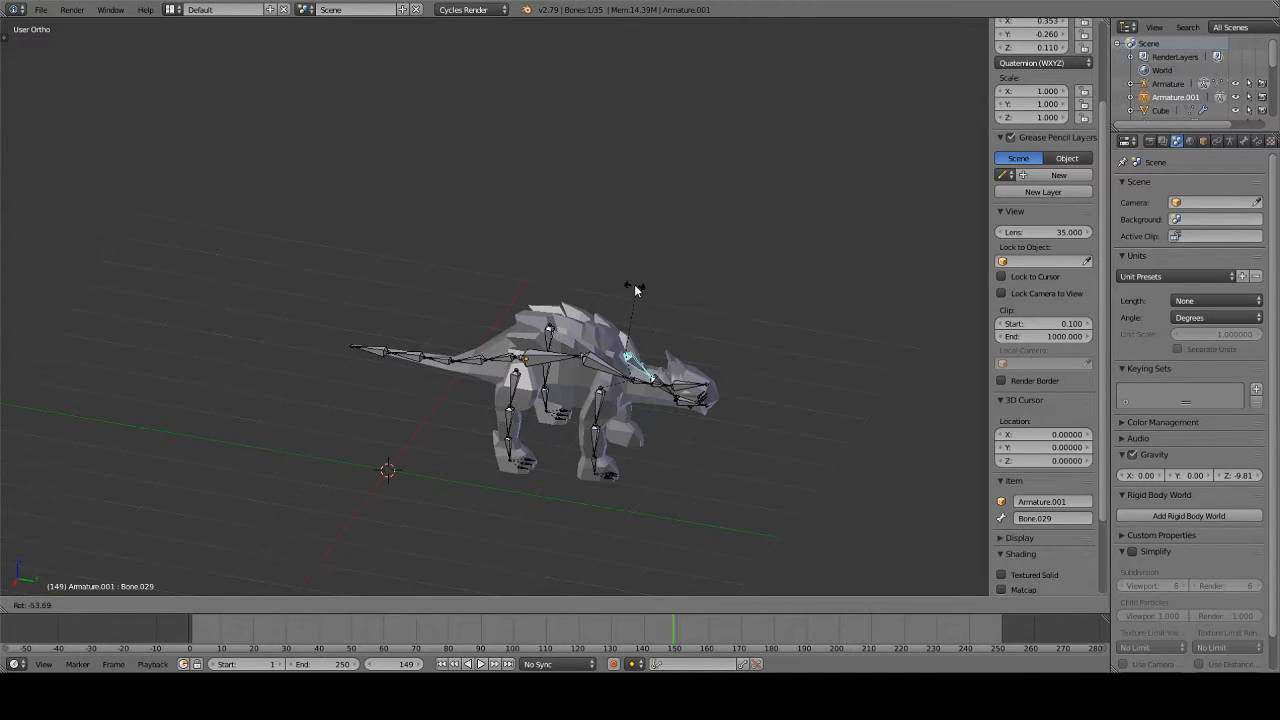
{"action": "right_click", "coordinate": [634, 289]}
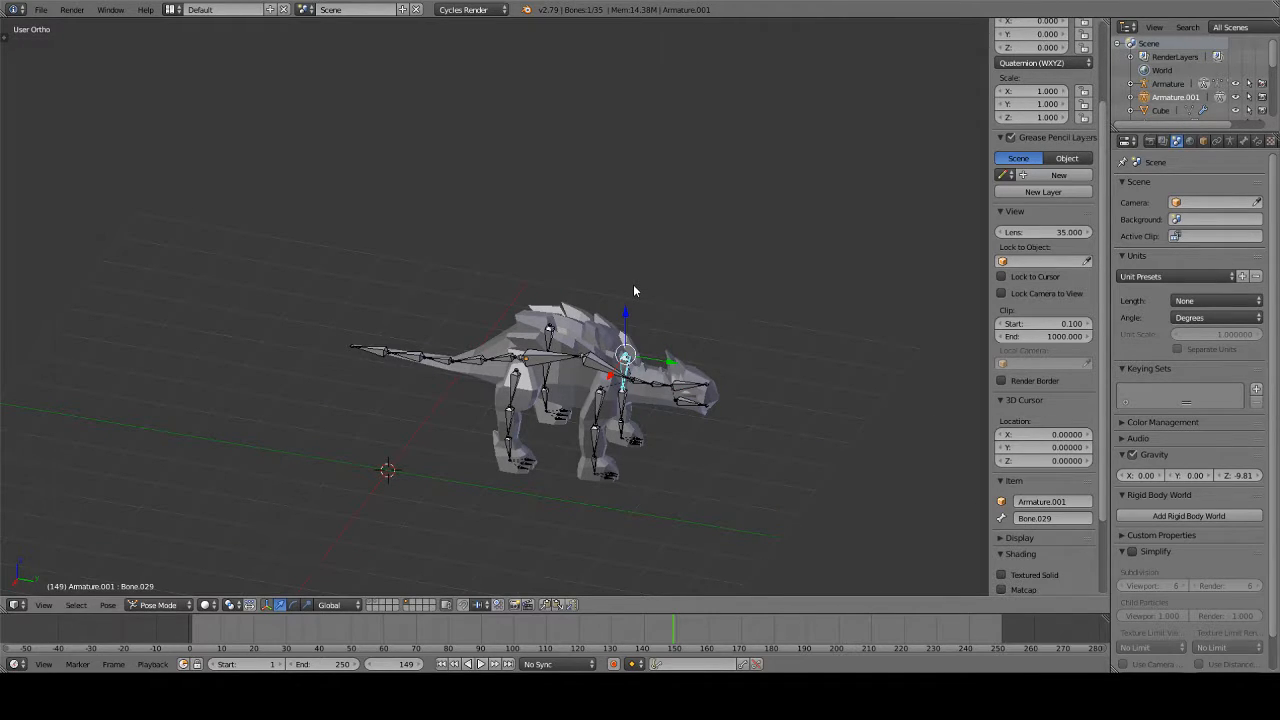
Recover the auto-saved file quit.blend
{"action": "left_click", "coordinate": [42, 11]}
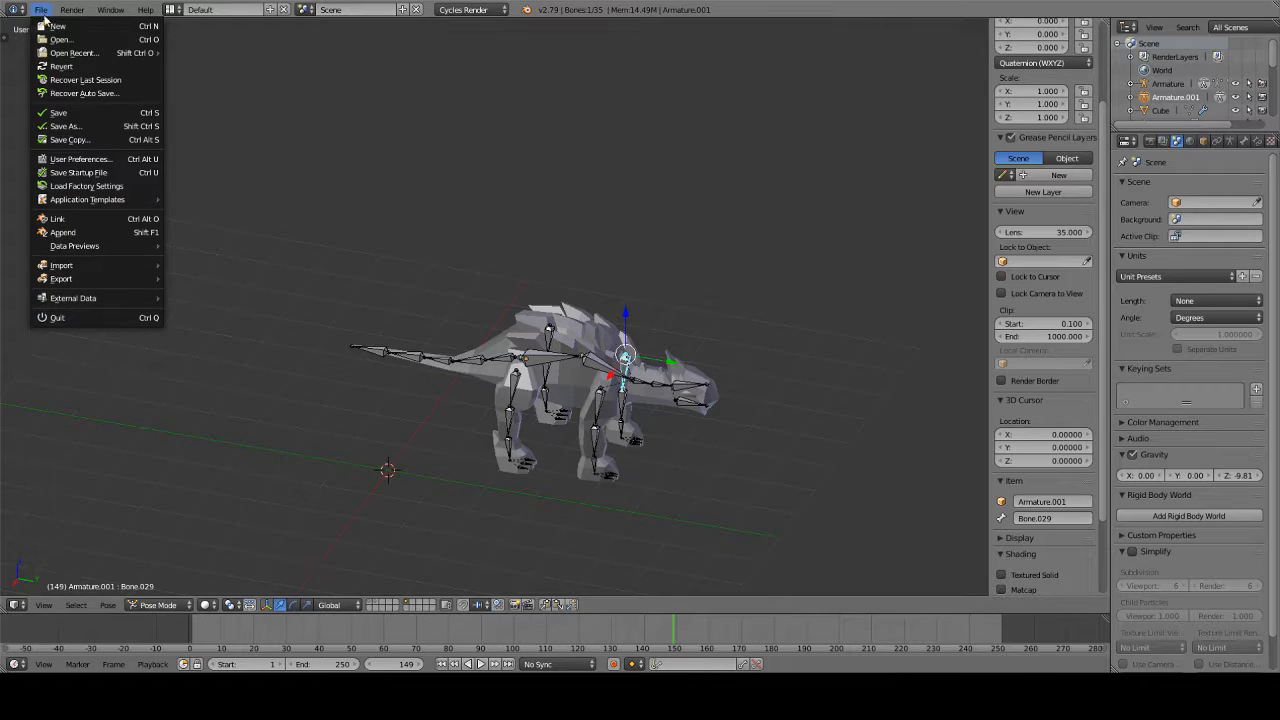
{"action": "left_click", "coordinate": [90, 95]}
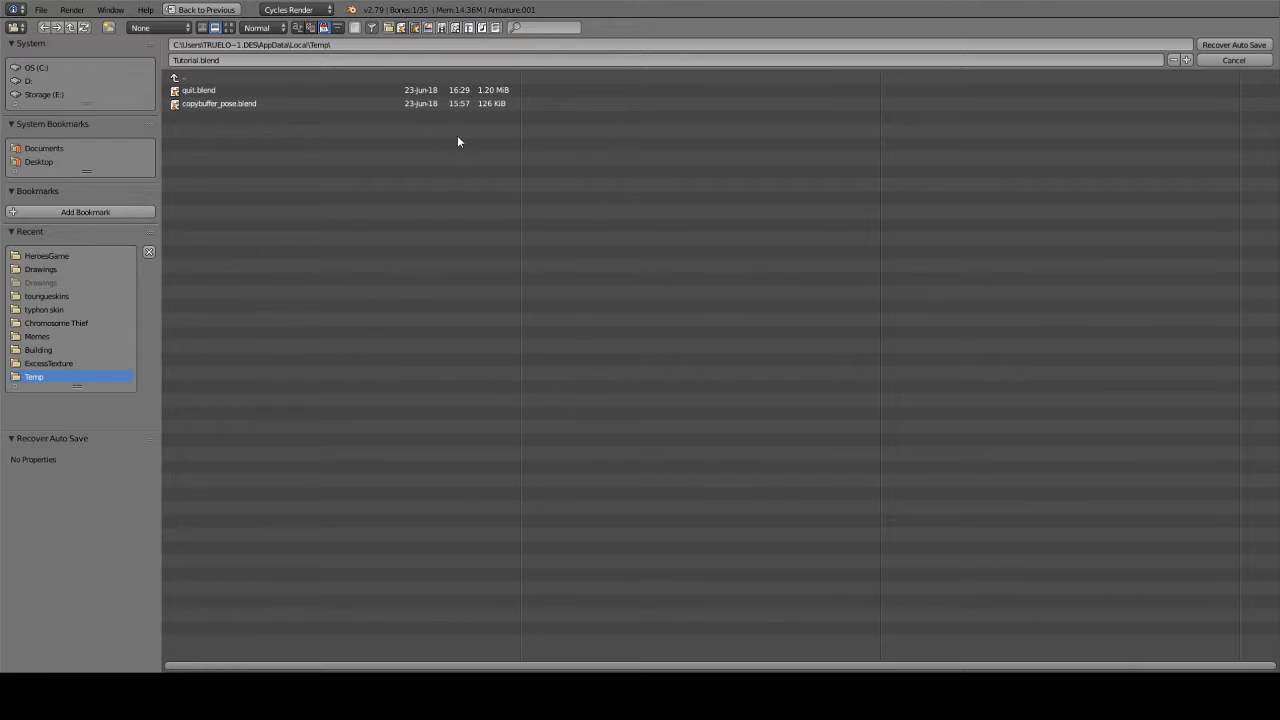
{"action": "double_click", "coordinate": [308, 92]}
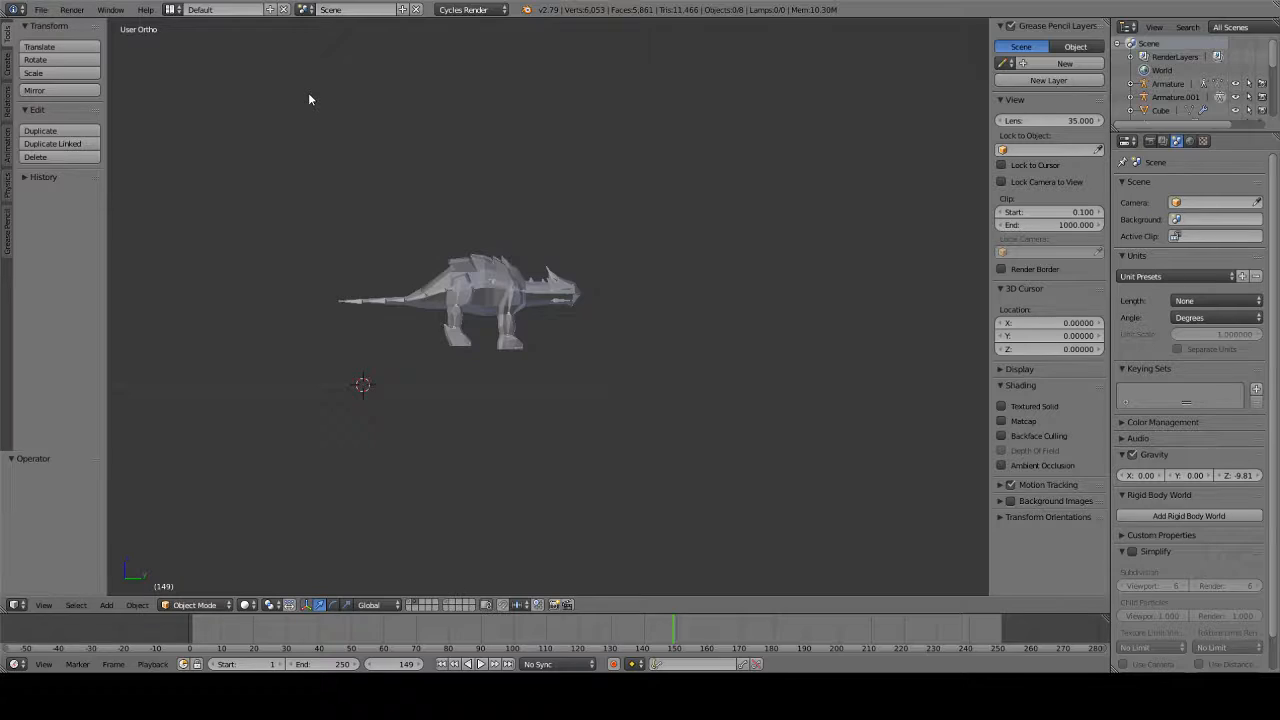
Select the object named Armature inside the dinosaur mesh and switch it to Pose Mode
{"action": "scroll", "coordinate": [541, 283], "scroll_direction": "up", "scroll_amount": 2}
{"action": "middle_click_drag", "start_coordinate": [541, 282], "coordinate": [464, 279]}
{"action": "right_click", "coordinate": [422, 299]}
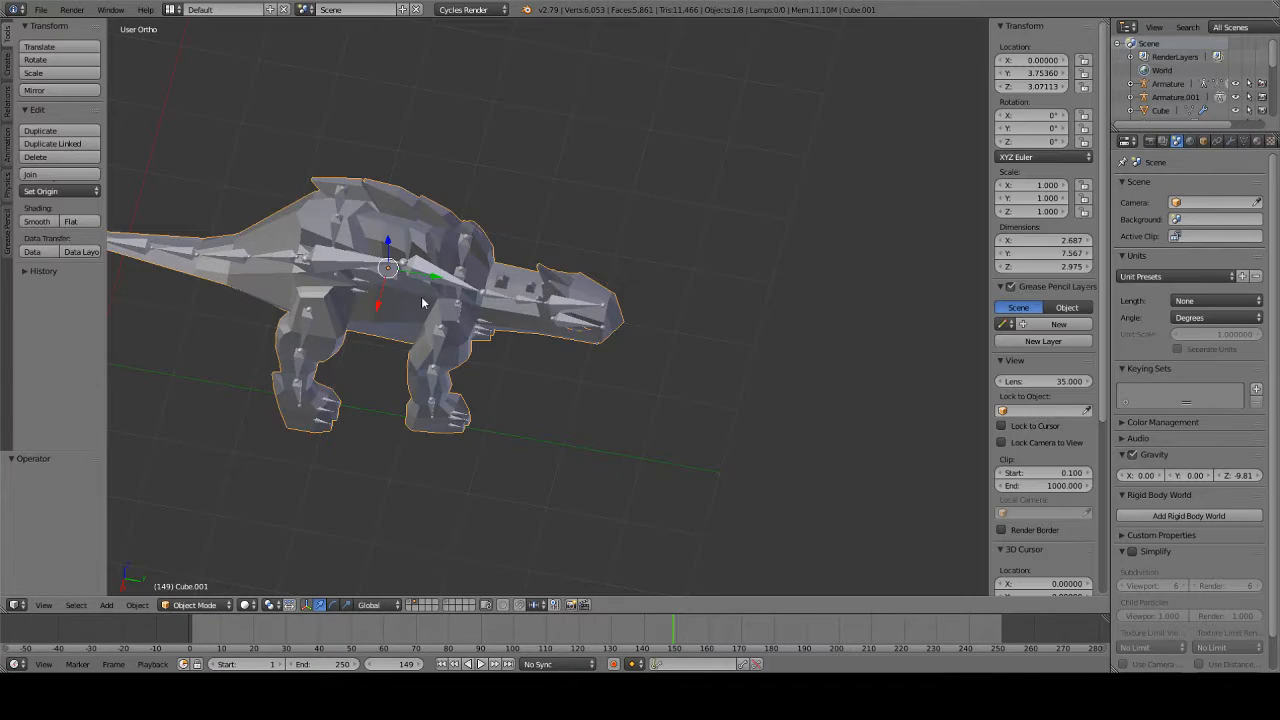
{"action": "right_click", "coordinate": [430, 281]}
{"action": "left_click", "coordinate": [192, 604]}
{"action": "left_click", "coordinate": [213, 556]}
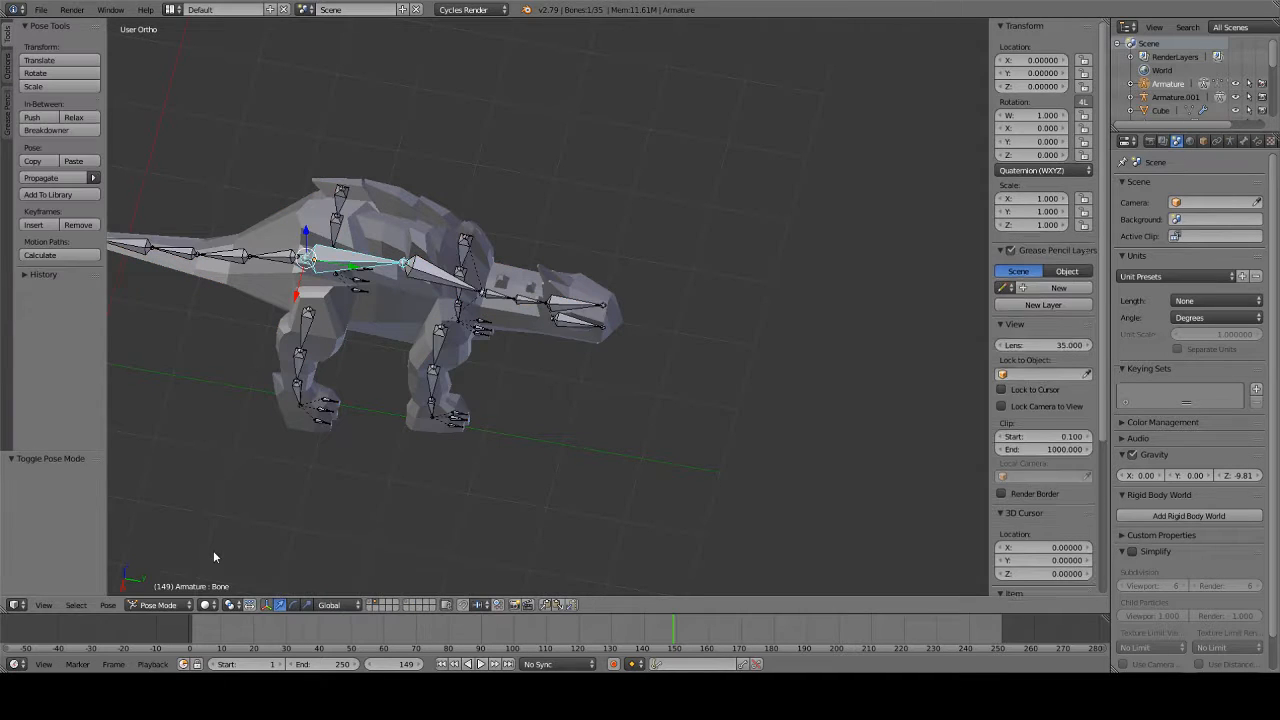
Try rotating the head bone of the dinosaur's armature from two view angles to test the mesh deformation
{"action": "right_click", "coordinate": [576, 299]}
{"action": "key", "text": "r"}
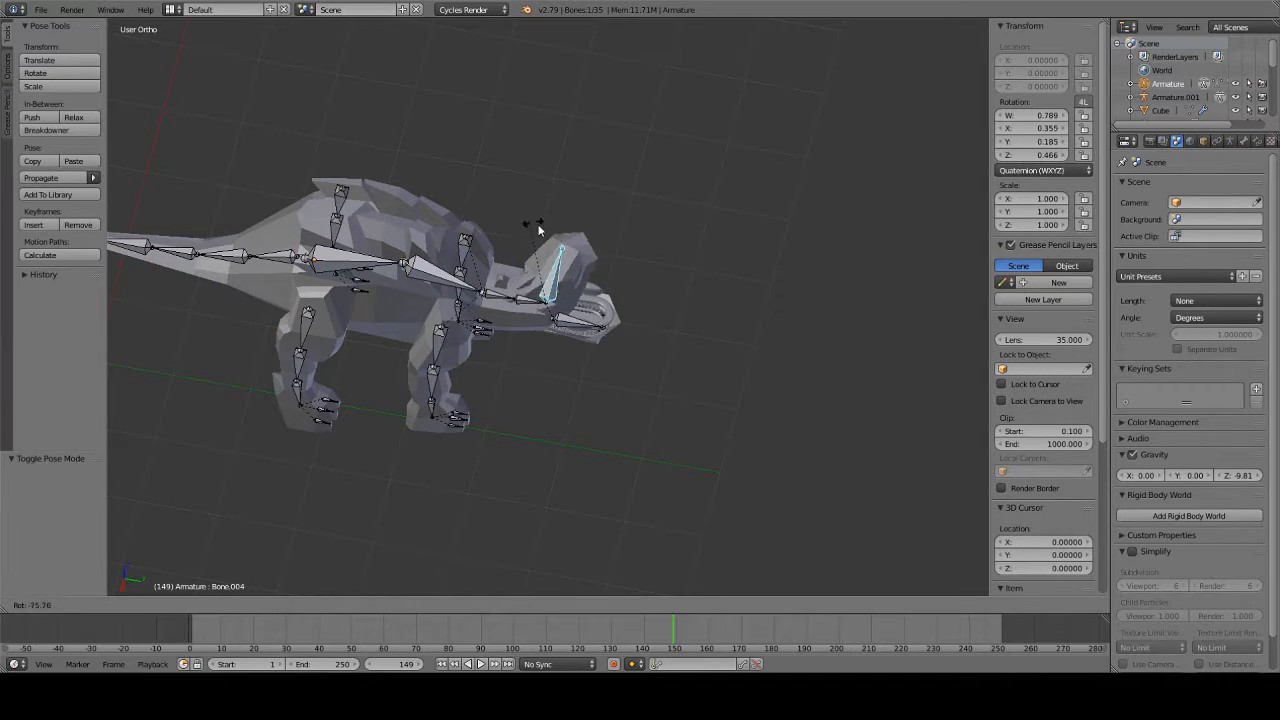
{"action": "right_click", "coordinate": [538, 228]}
{"action": "middle_click_drag", "start_coordinate": [604, 258], "coordinate": [610, 204]}
{"action": "key", "text": "r"}
{"action": "right_click", "coordinate": [528, 156]}
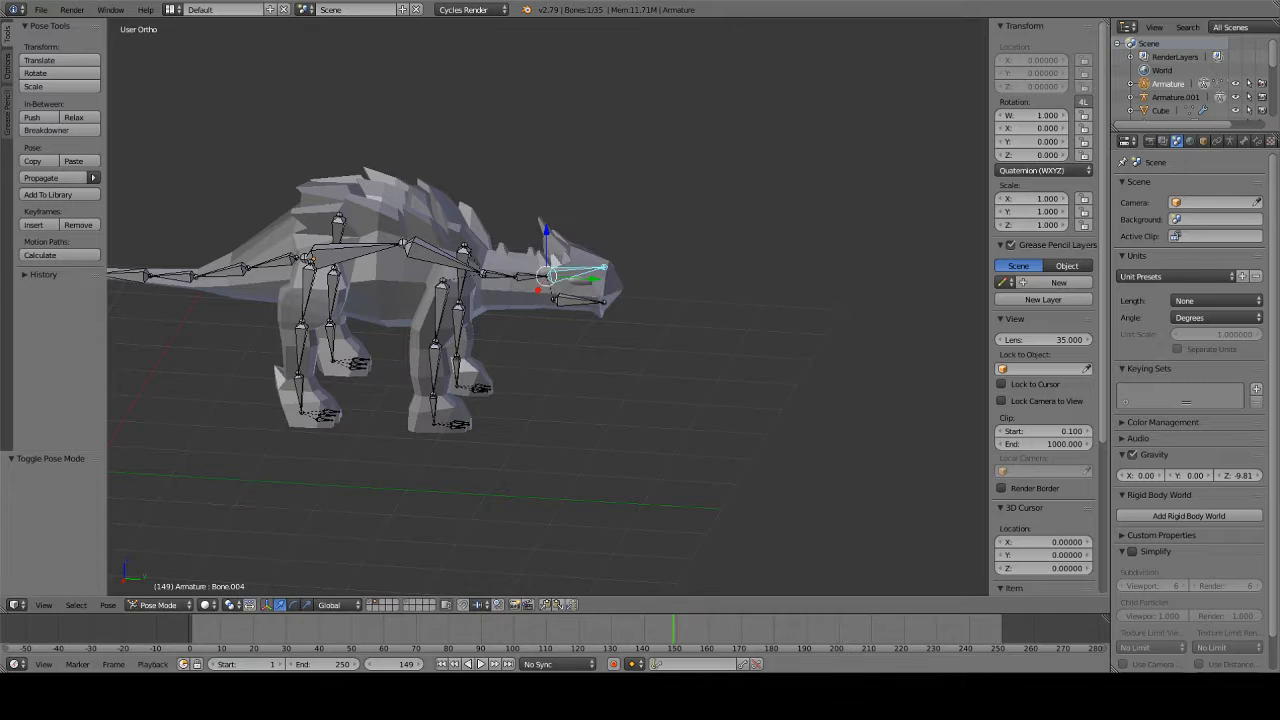
Show the layer holding Armature.001 and test-rotate its head bone and the front leg bone, Bone.030
{"action": "left_click", "coordinate": [408, 606]}
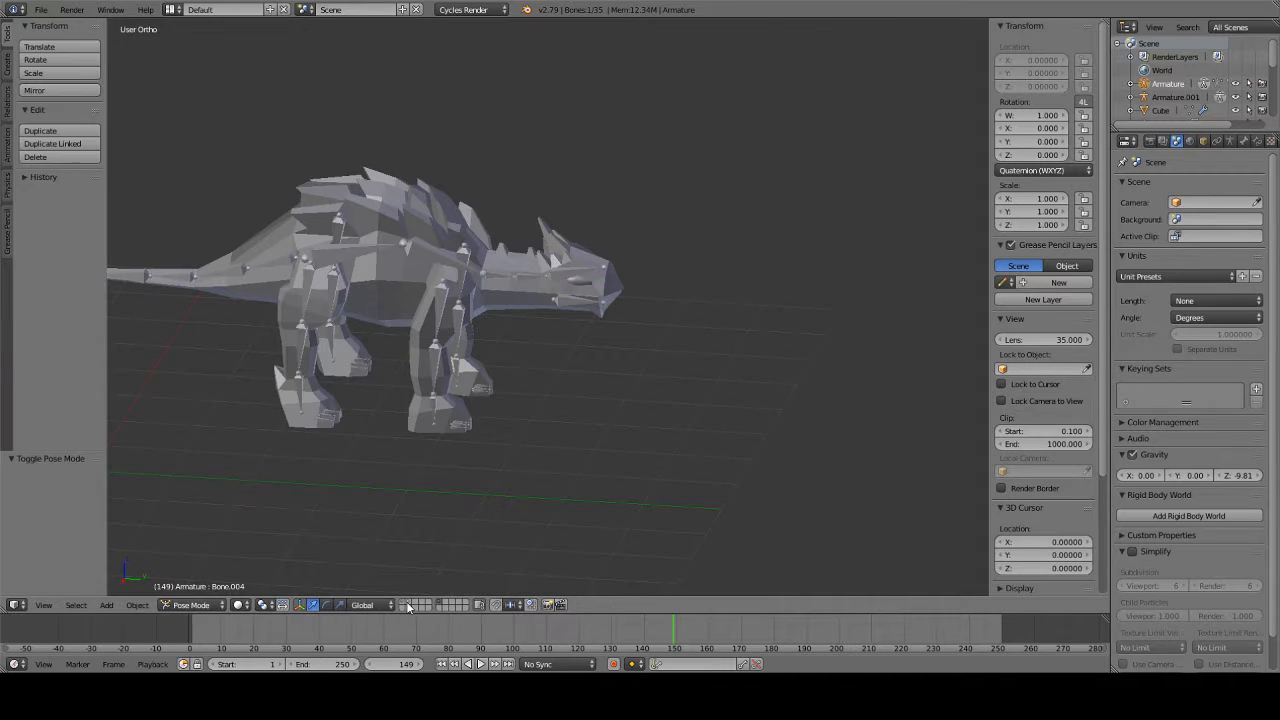
{"action": "right_click", "coordinate": [570, 279]}
{"action": "key", "text": "r"}
{"action": "key", "text": "Escape"}
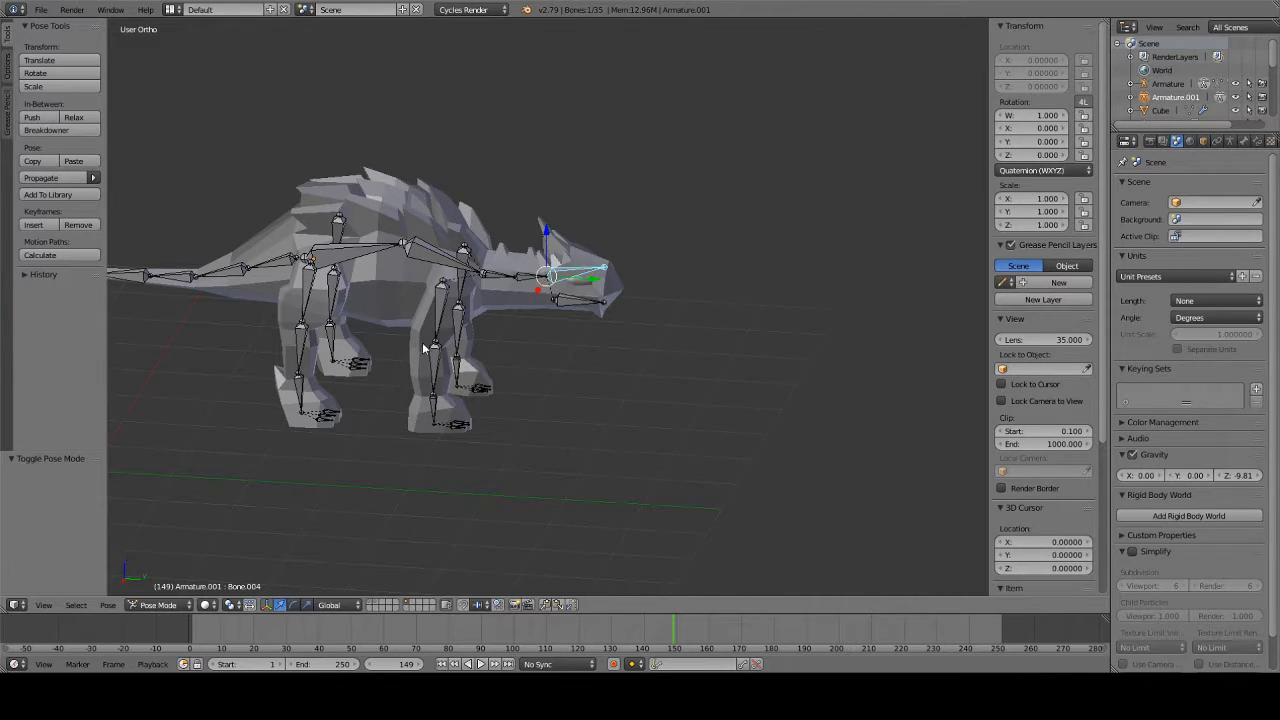
{"action": "right_click", "coordinate": [458, 328]}
{"action": "key", "text": "r"}
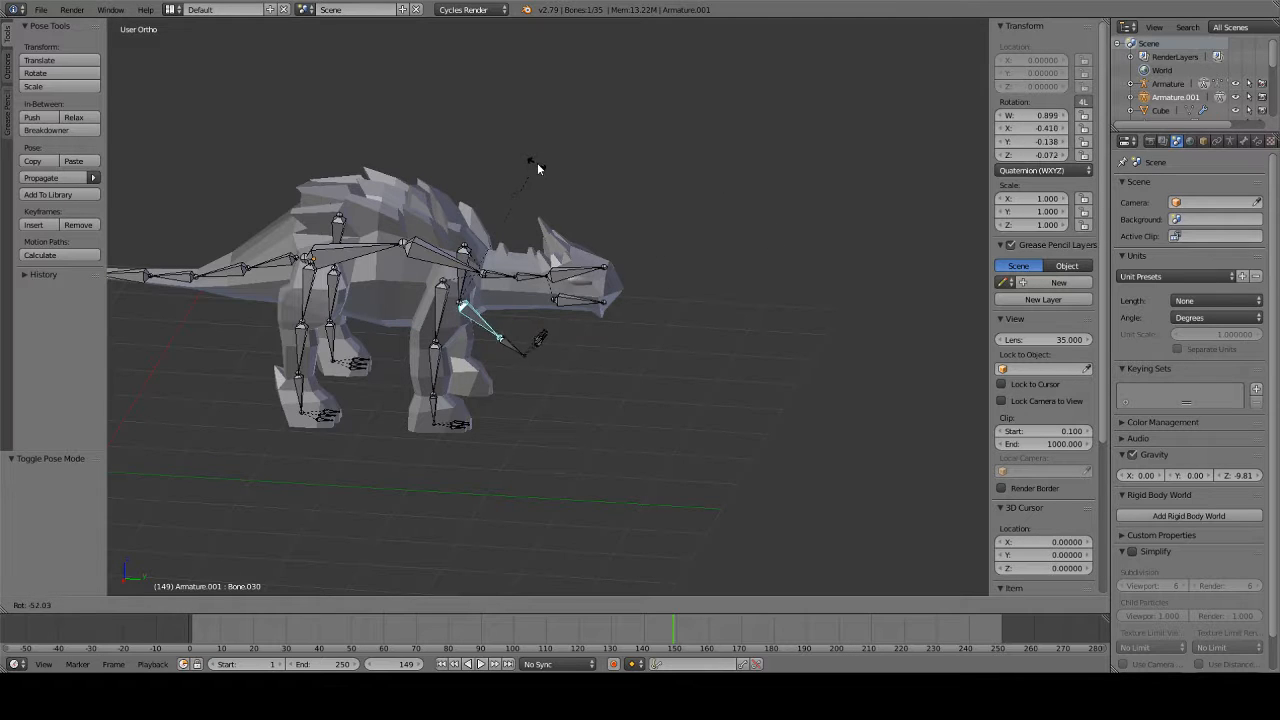
{"action": "right_click", "coordinate": [540, 166]}
{"action": "middle_click_drag", "start_coordinate": [716, 204], "coordinate": [526, 166]}
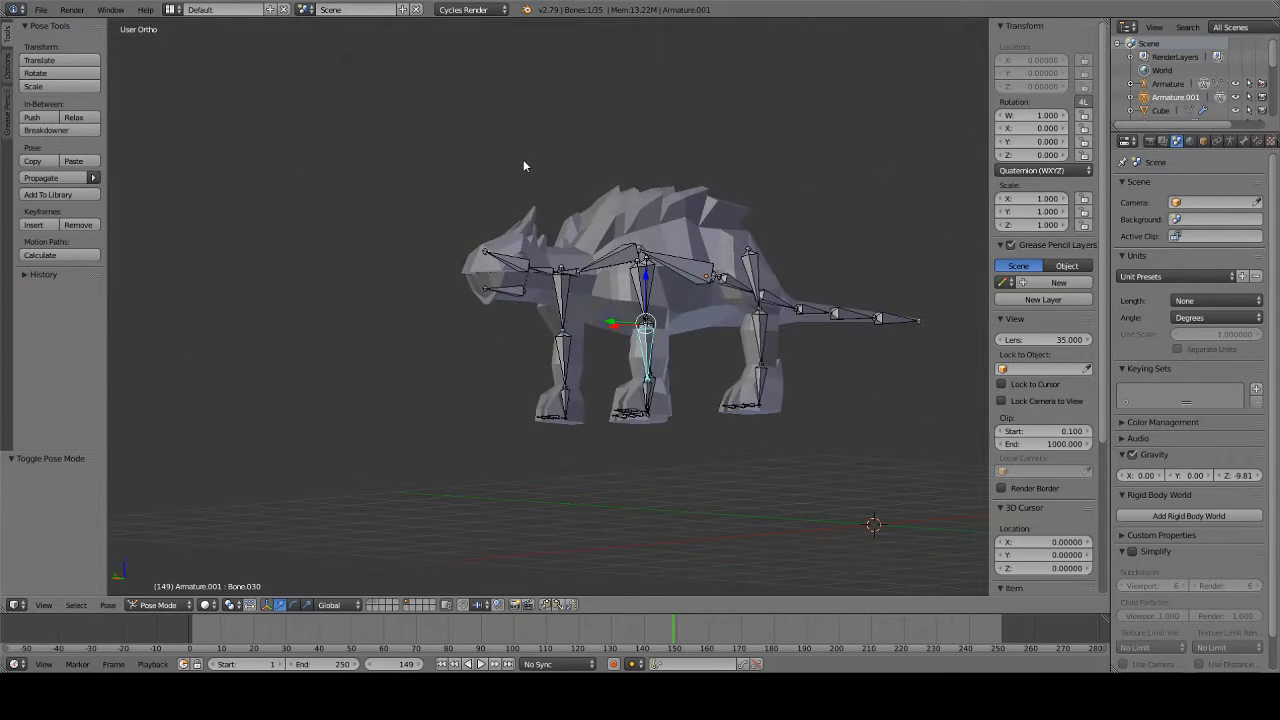
Deselect all bones of Armature.001 and return to Object Mode
{"action": "key", "text": "KP_3"}
{"action": "scroll", "coordinate": [590, 233], "scroll_direction": "down", "scroll_amount": 5}
{"action": "key", "text": "a"}
{"action": "middle_click_drag", "start_coordinate": [585, 245], "coordinate": [576, 420]}
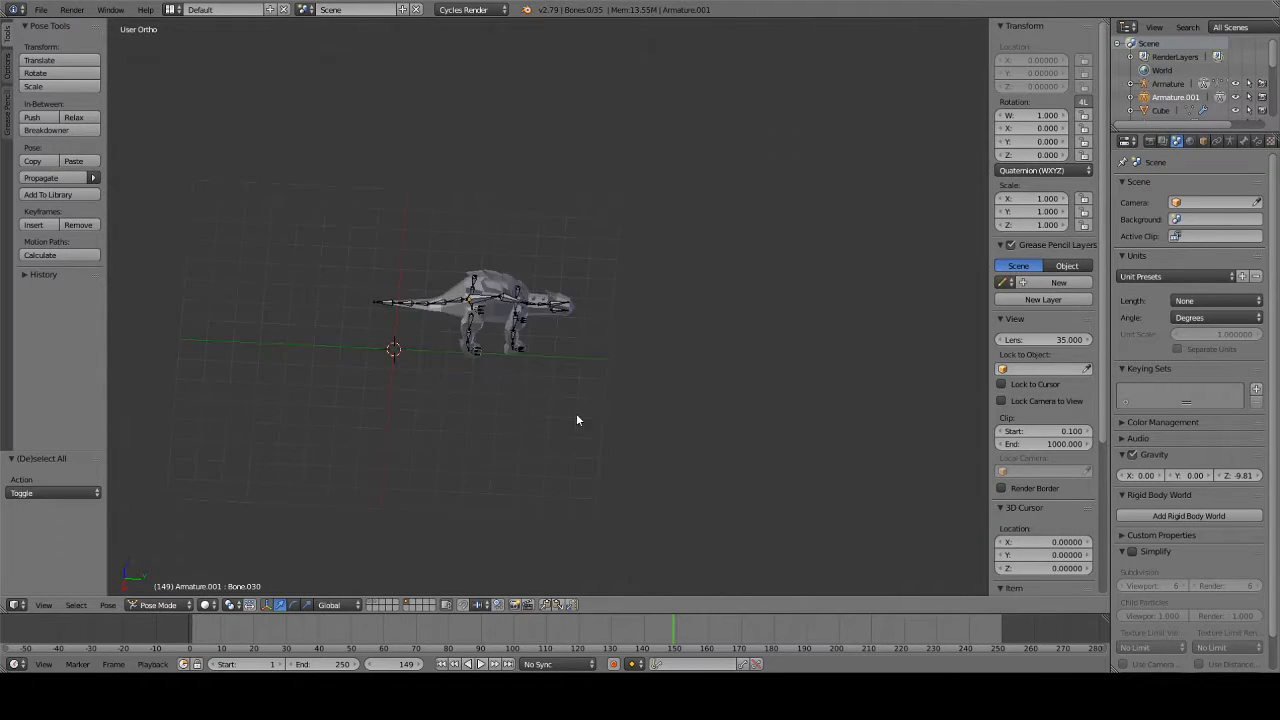
{"action": "left_click", "coordinate": [180, 605]}
{"action": "left_click", "coordinate": [178, 562]}
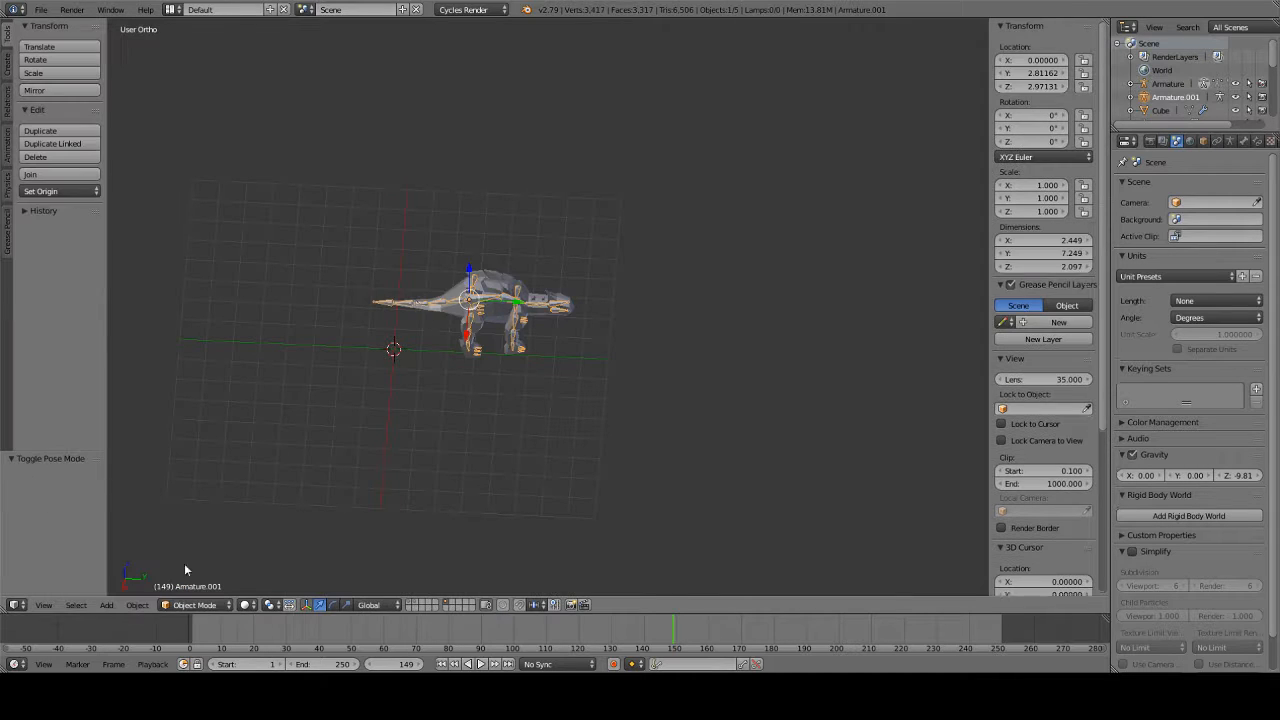
Duplicate all objects on the visible layer in place and move the copies to layer 3
{"action": "key", "text": "a"}
{"action": "key", "text": "shift+d"}
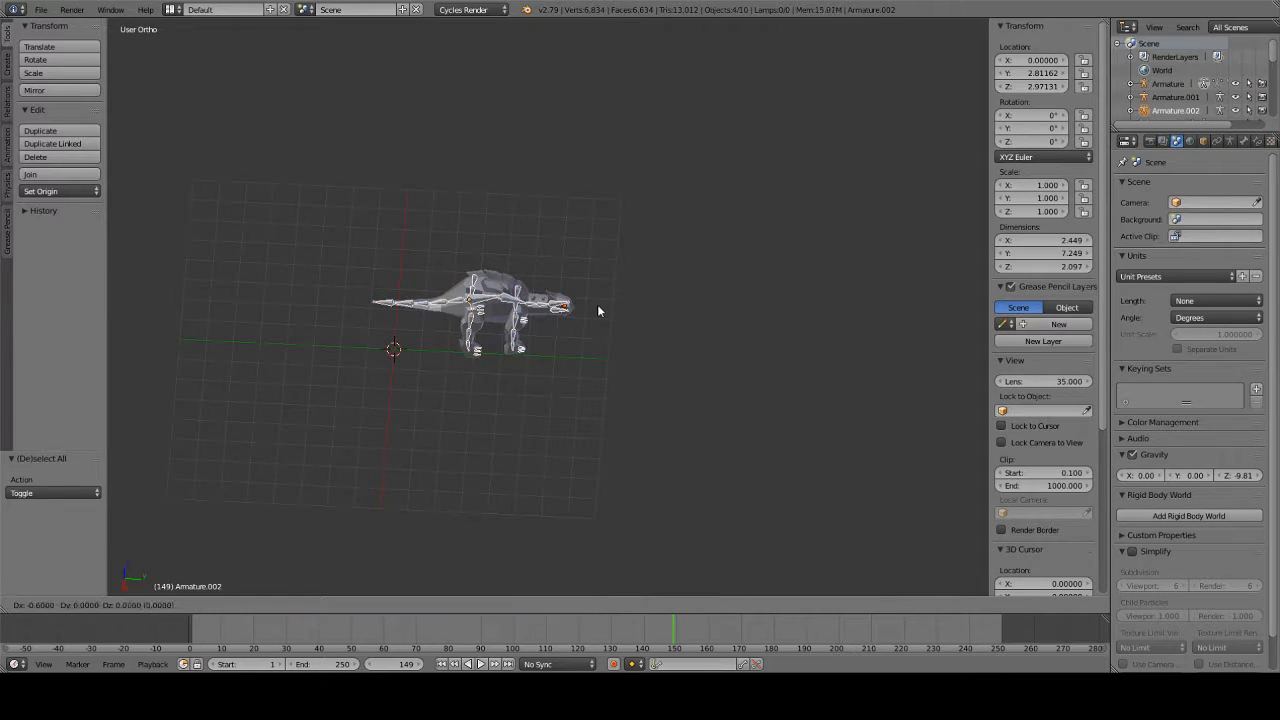
{"action": "right_click", "coordinate": [884, 302]}
{"action": "key", "text": "m"}
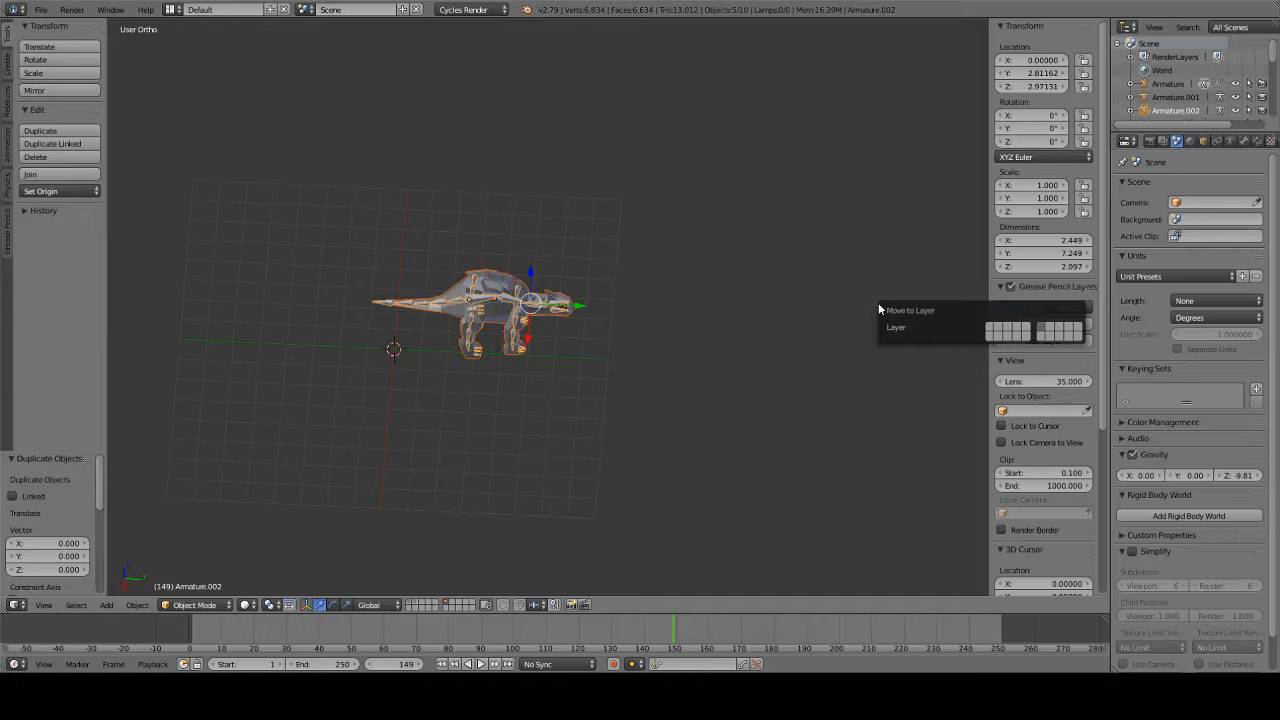
{"action": "left_click", "coordinate": [1007, 329]}
Show the duplicated dinosaur and rig on layer 3 and deselect all of its objects
{"action": "scroll", "coordinate": [516, 358], "scroll_direction": "up", "scroll_amount": 5}
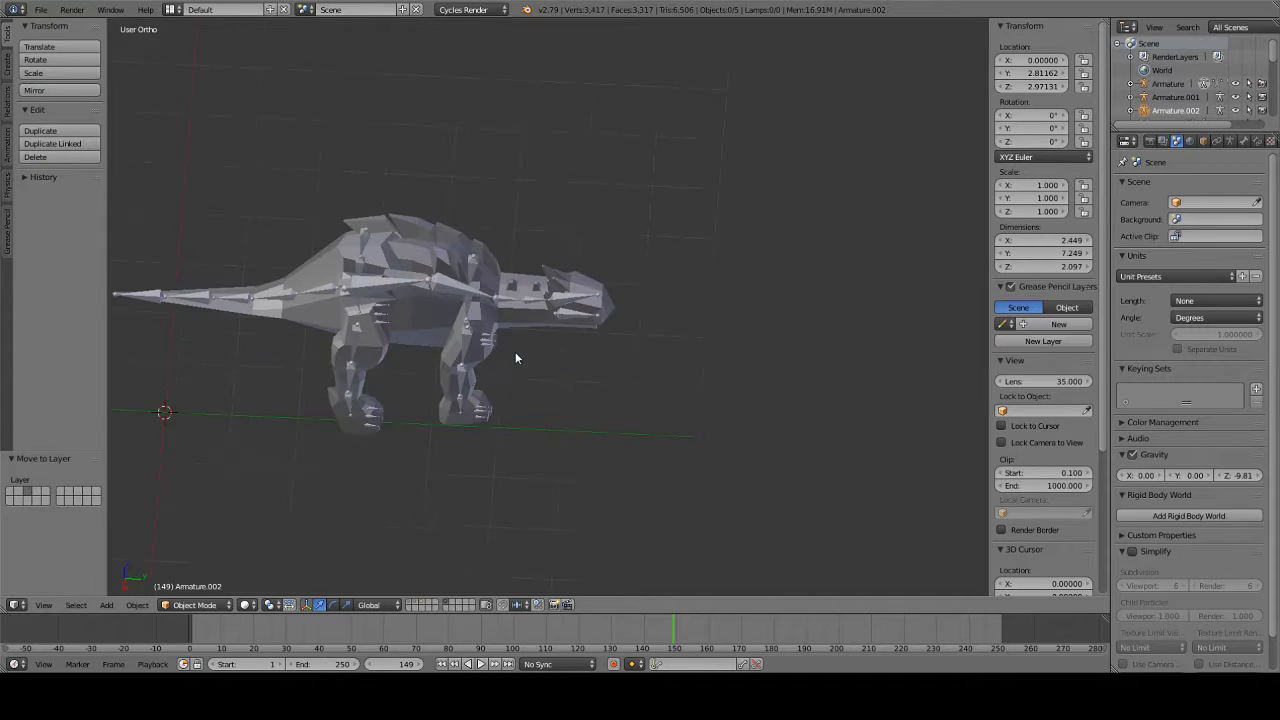
{"action": "key", "text": "a"}
{"action": "scroll", "coordinate": [497, 333], "scroll_direction": "down", "scroll_amount": 5}
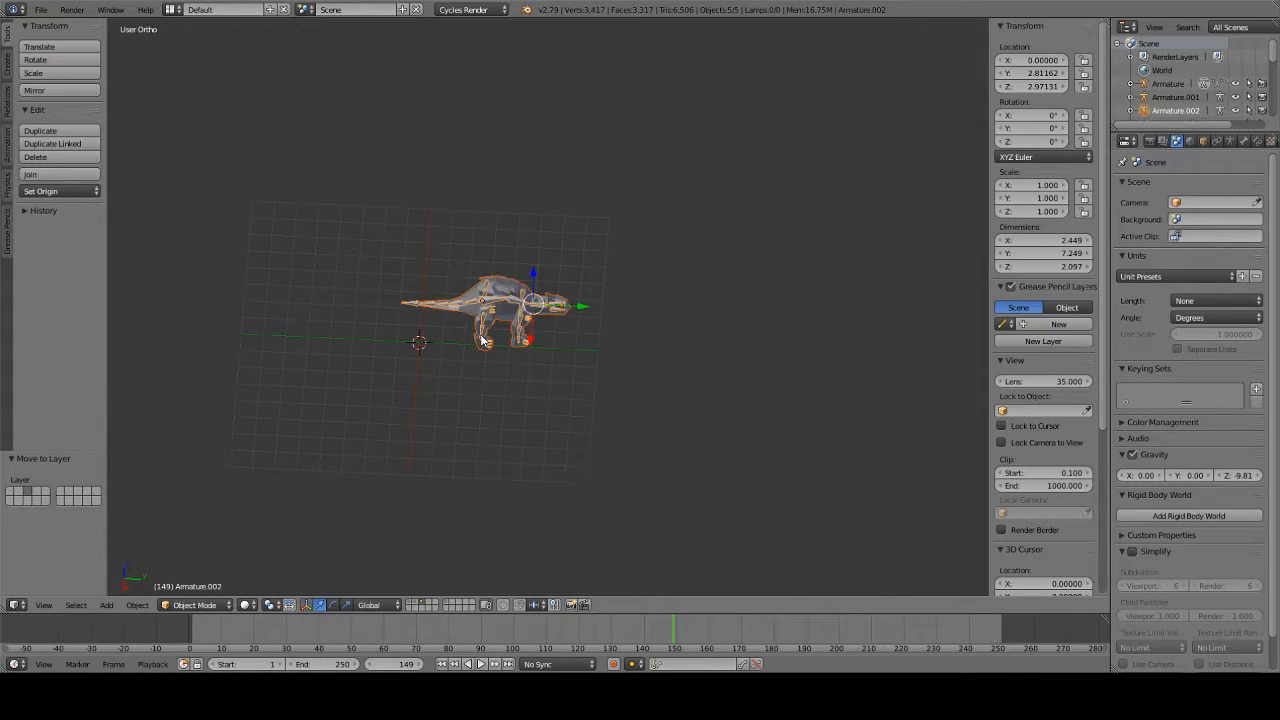
{"action": "key", "text": "a"}
{"action": "scroll", "coordinate": [540, 385], "scroll_direction": "up", "scroll_amount": 5}
{"action": "middle_click_drag", "start_coordinate": [586, 441], "coordinate": [420, 310]}
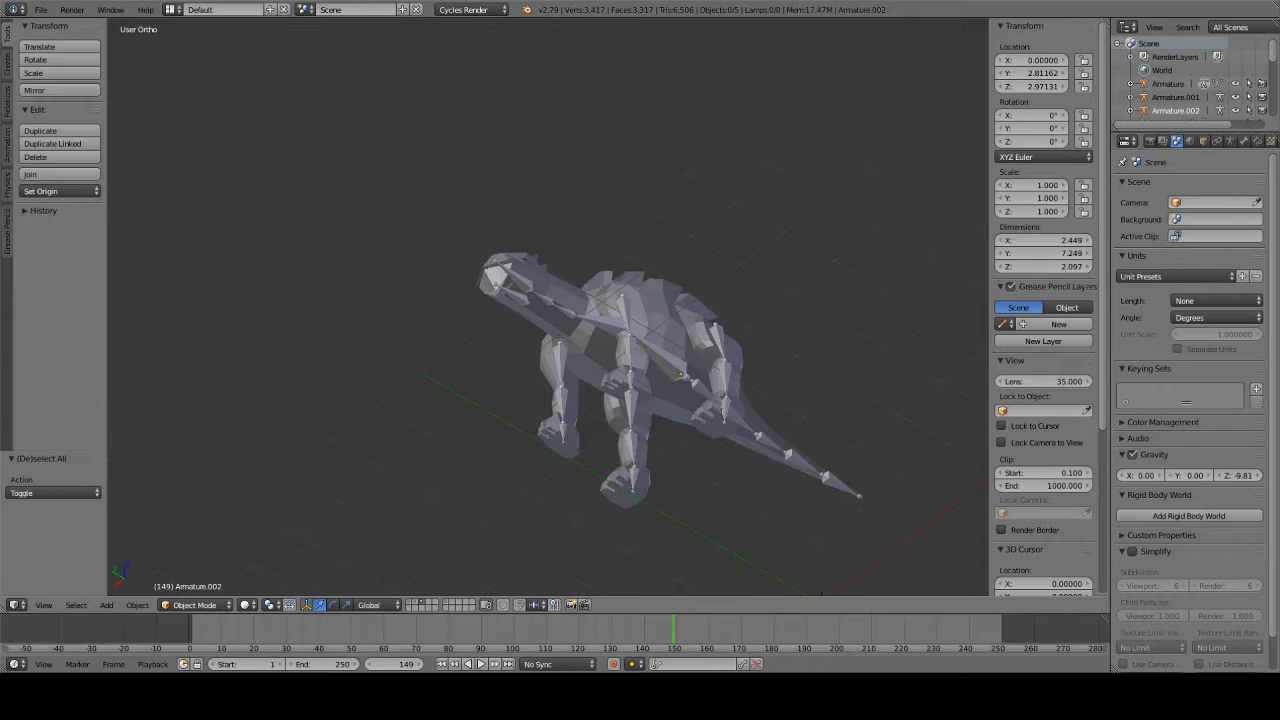
Select the dinosaur mesh Cube.003 on layer 3, look it over, and hide its rig Armature.002
{"action": "middle_click_drag", "start_coordinate": [647, 250], "coordinate": [690, 371]}
{"action": "right_click", "coordinate": [612, 455]}
{"action": "middle_click_drag", "start_coordinate": [708, 419], "coordinate": [448, 270]}
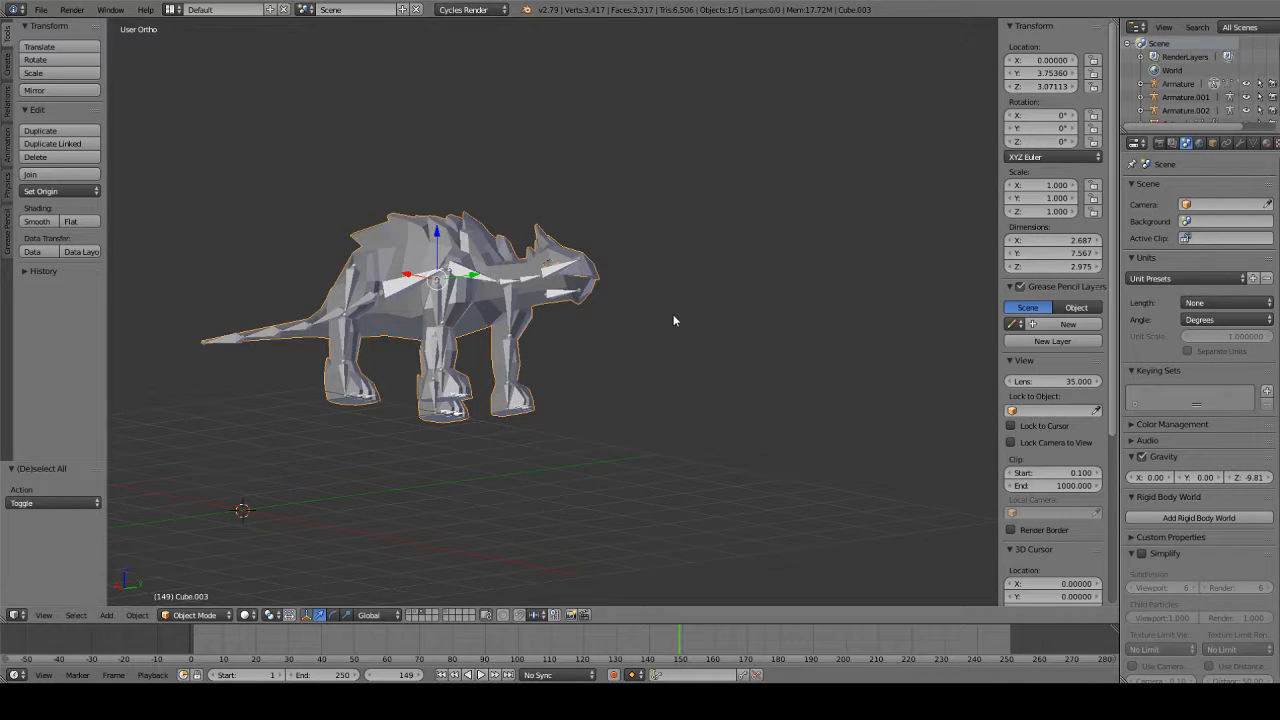
{"action": "scroll", "coordinate": [475, 224], "scroll_direction": "up", "scroll_amount": 5}
{"action": "middle_click_drag", "start_coordinate": [430, 237], "coordinate": [475, 336]}
{"action": "scroll", "coordinate": [475, 336], "scroll_direction": "down", "scroll_amount": 5}
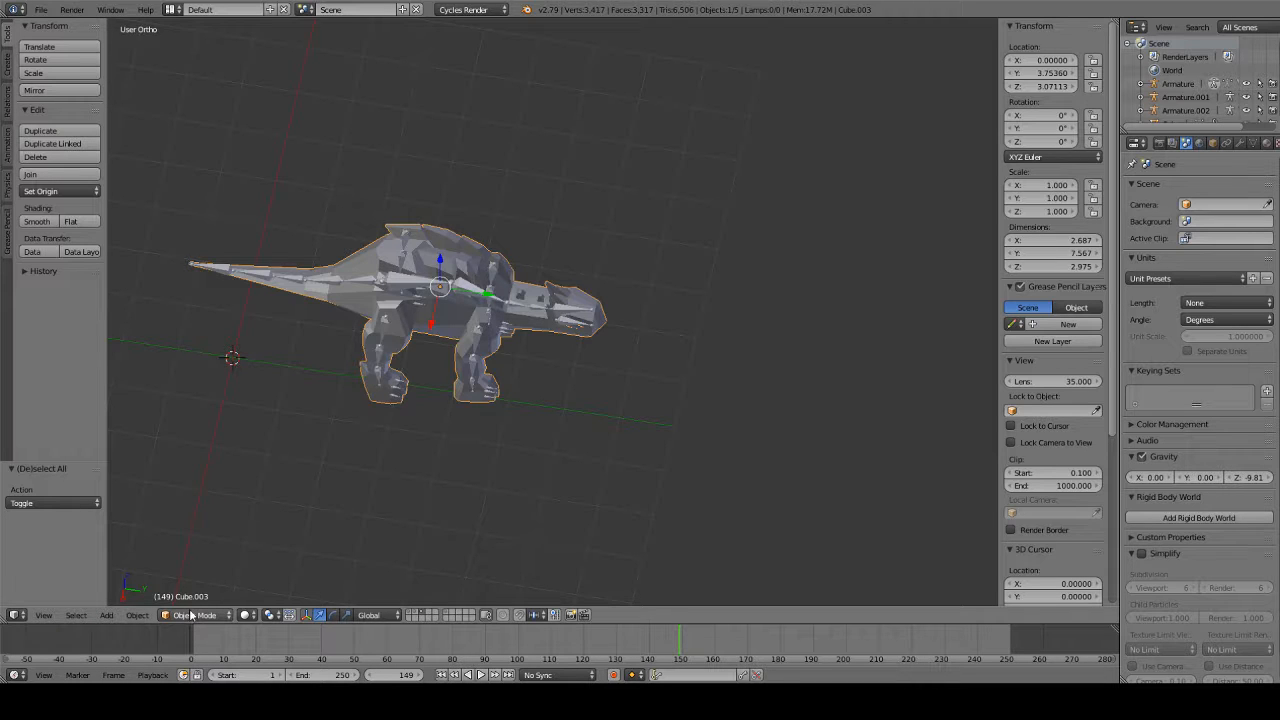
{"action": "right_click", "coordinate": [401, 291]}
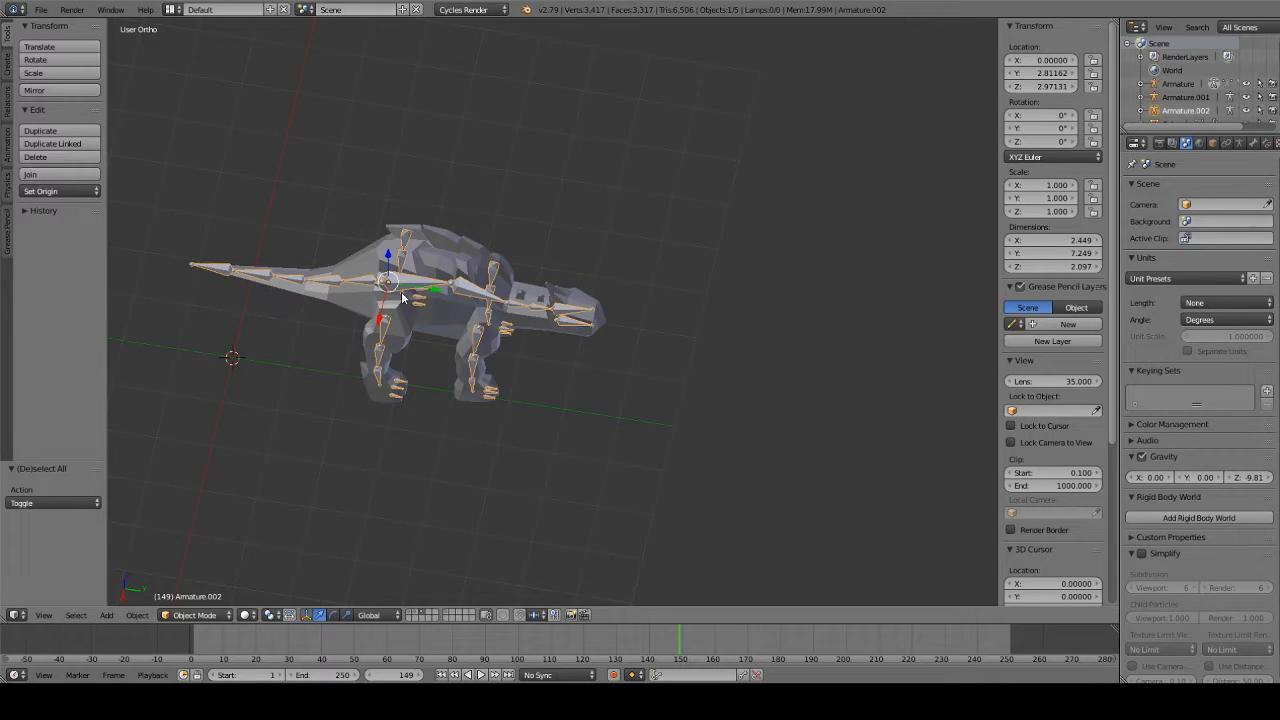
{"action": "key", "text": "h"}
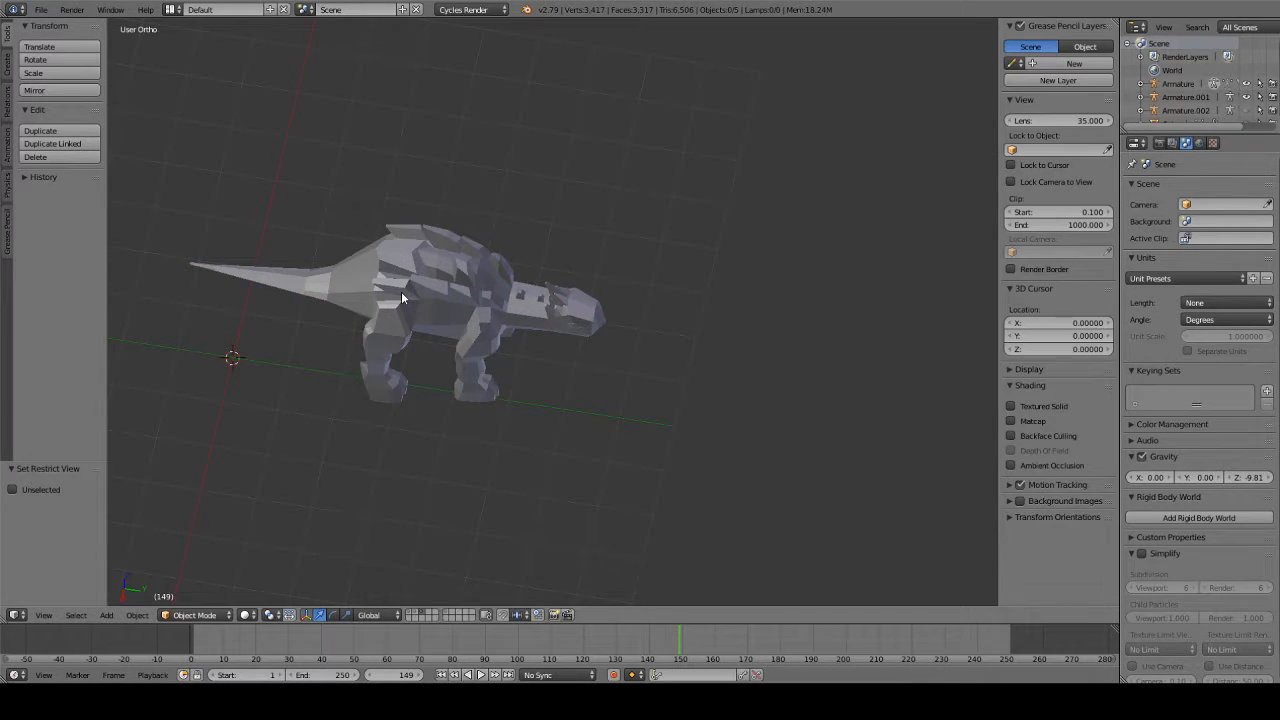
Examine the geometry of Cube.003 in Edit Mode and return to Object Mode
{"action": "scroll", "coordinate": [764, 415], "scroll_direction": "up", "scroll_amount": 2}
{"action": "right_click", "coordinate": [417, 338]}
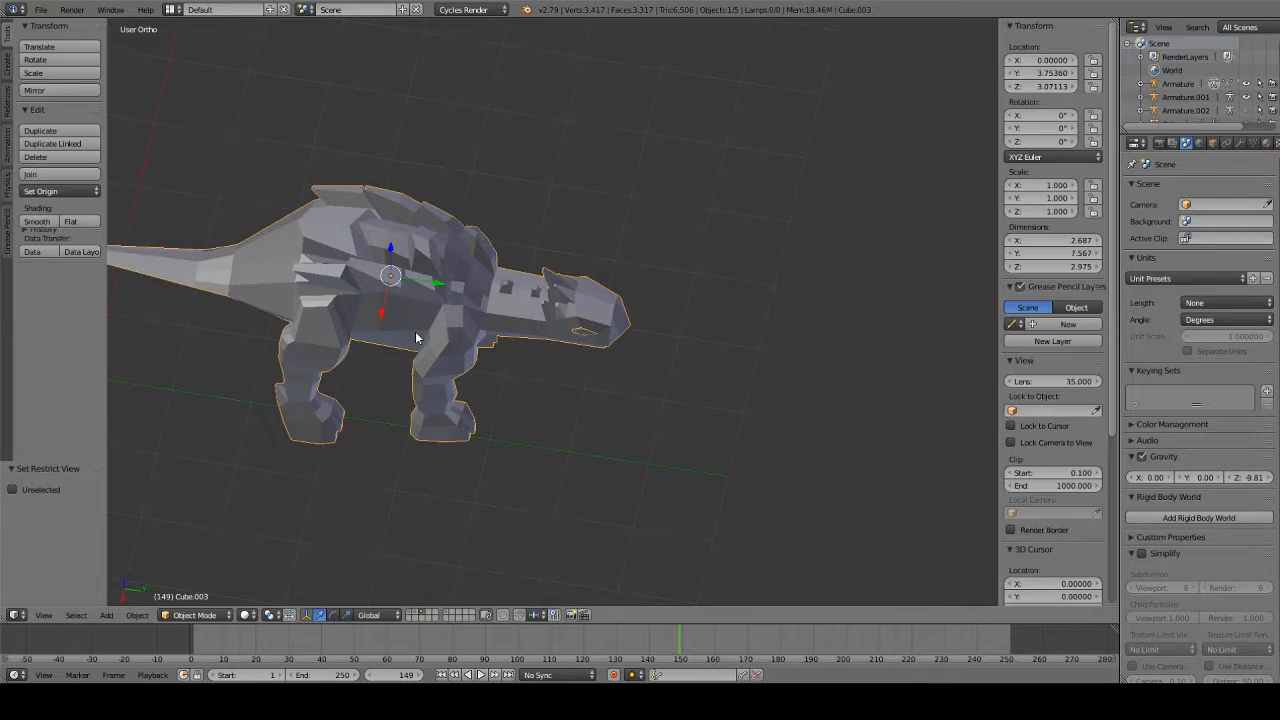
{"action": "left_click", "coordinate": [194, 615]}
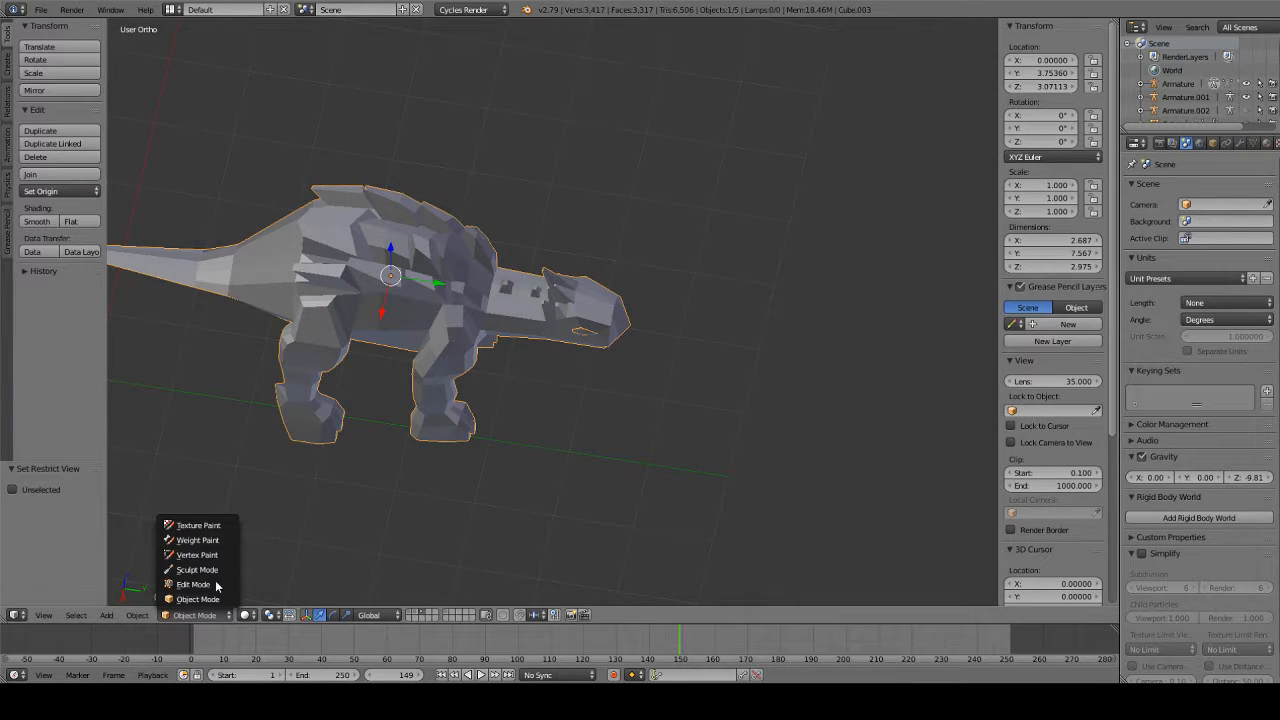
{"action": "left_click", "coordinate": [215, 585]}
{"action": "middle_click_drag", "start_coordinate": [369, 471], "coordinate": [488, 332]}
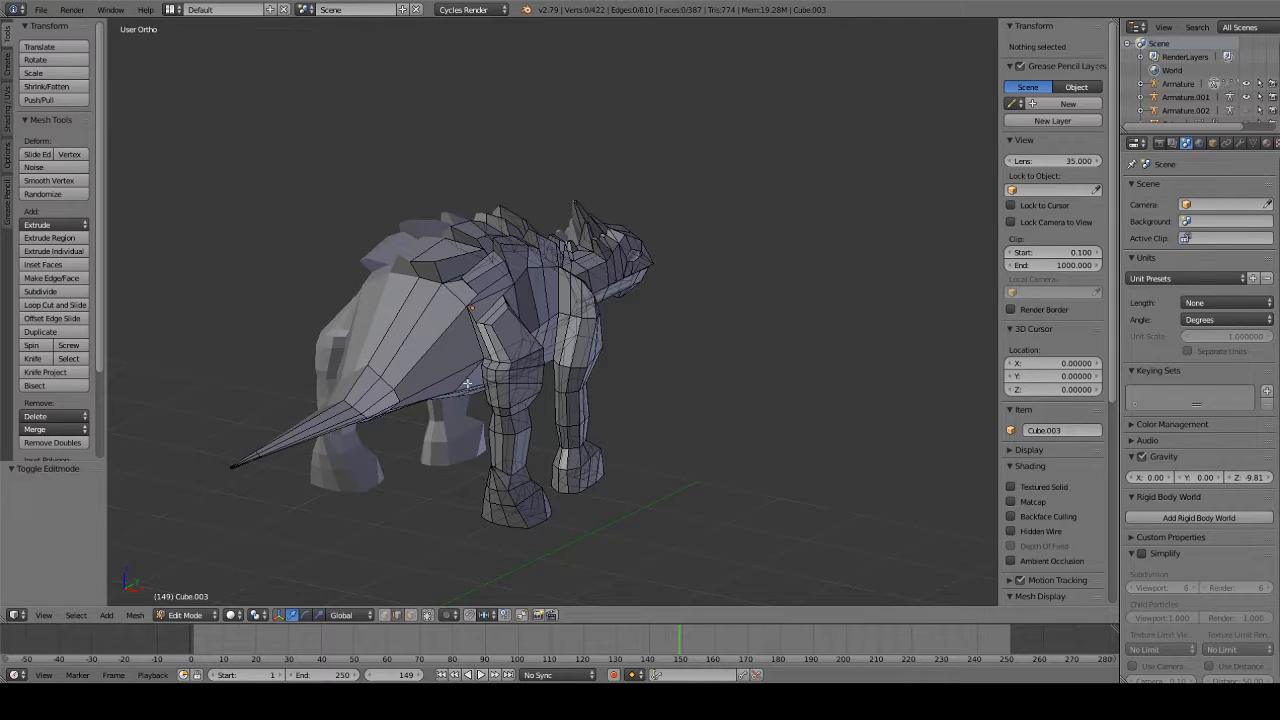
{"action": "left_click", "coordinate": [175, 617]}
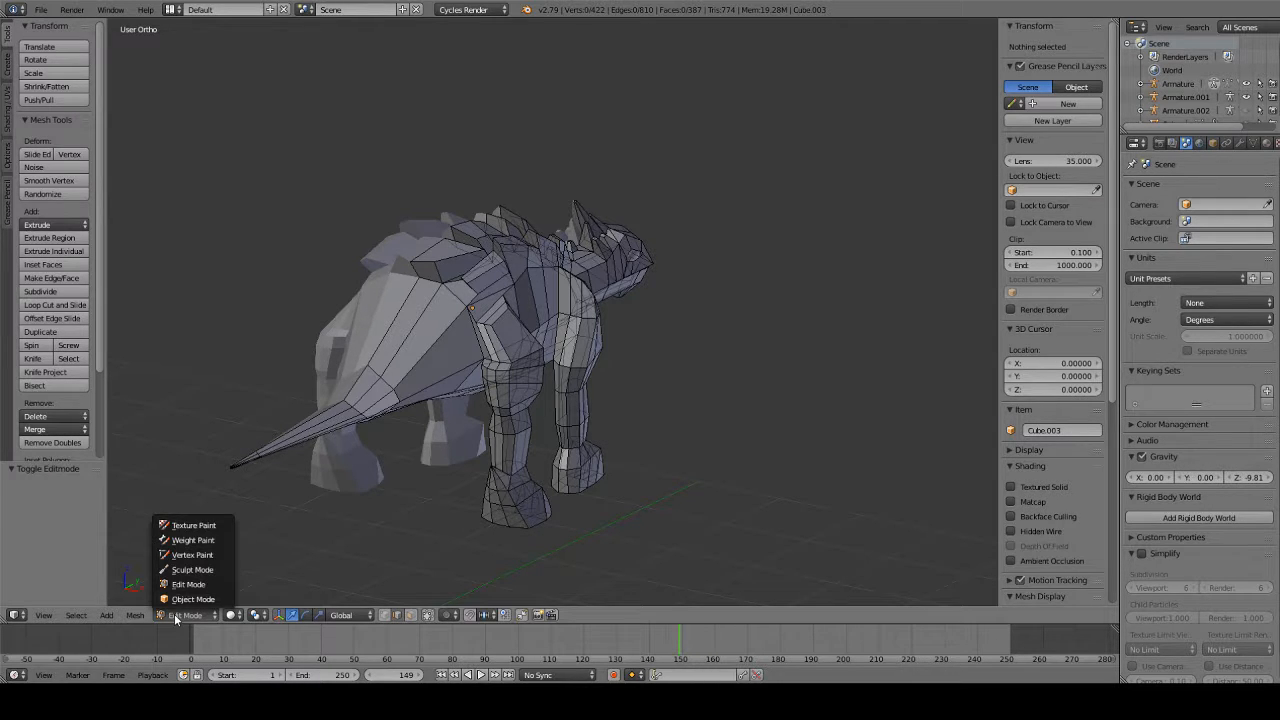
{"action": "left_click", "coordinate": [193, 599]}
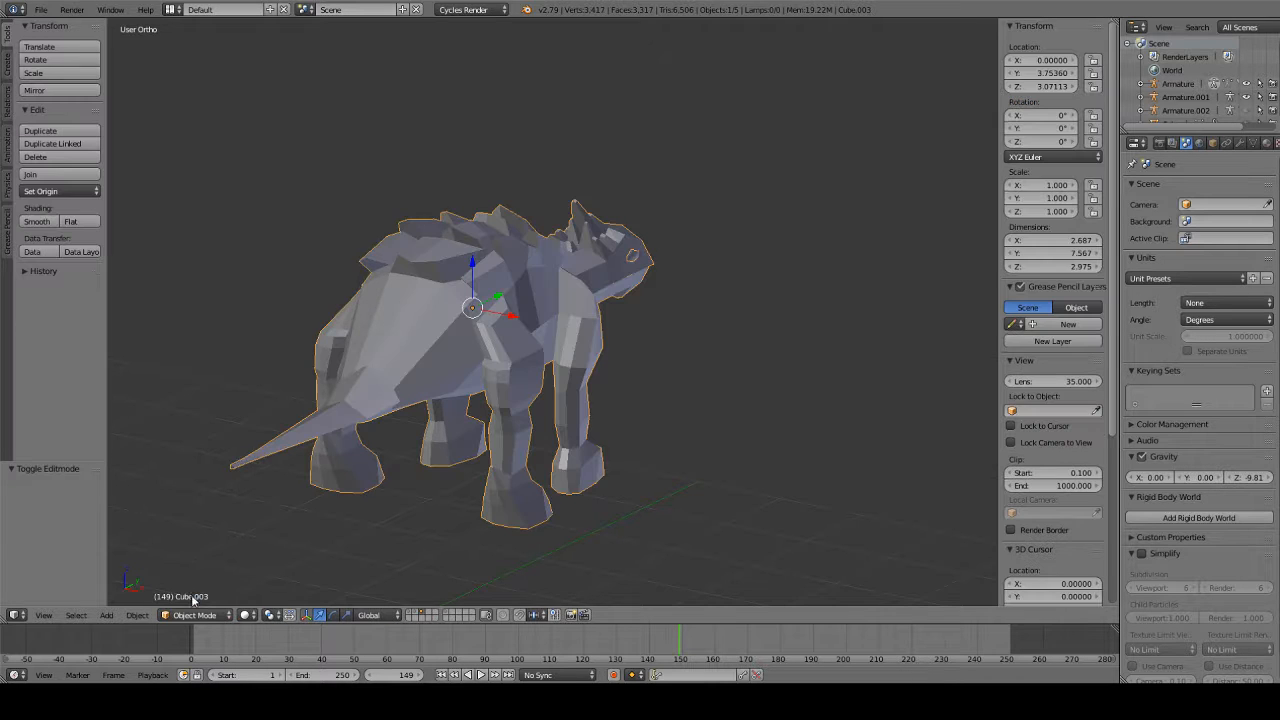
Show the original unattached rig's layer, select its mesh Cube.002 and display its modifiers
{"action": "left_click", "coordinate": [446, 613]}
{"action": "right_click", "coordinate": [537, 383]}
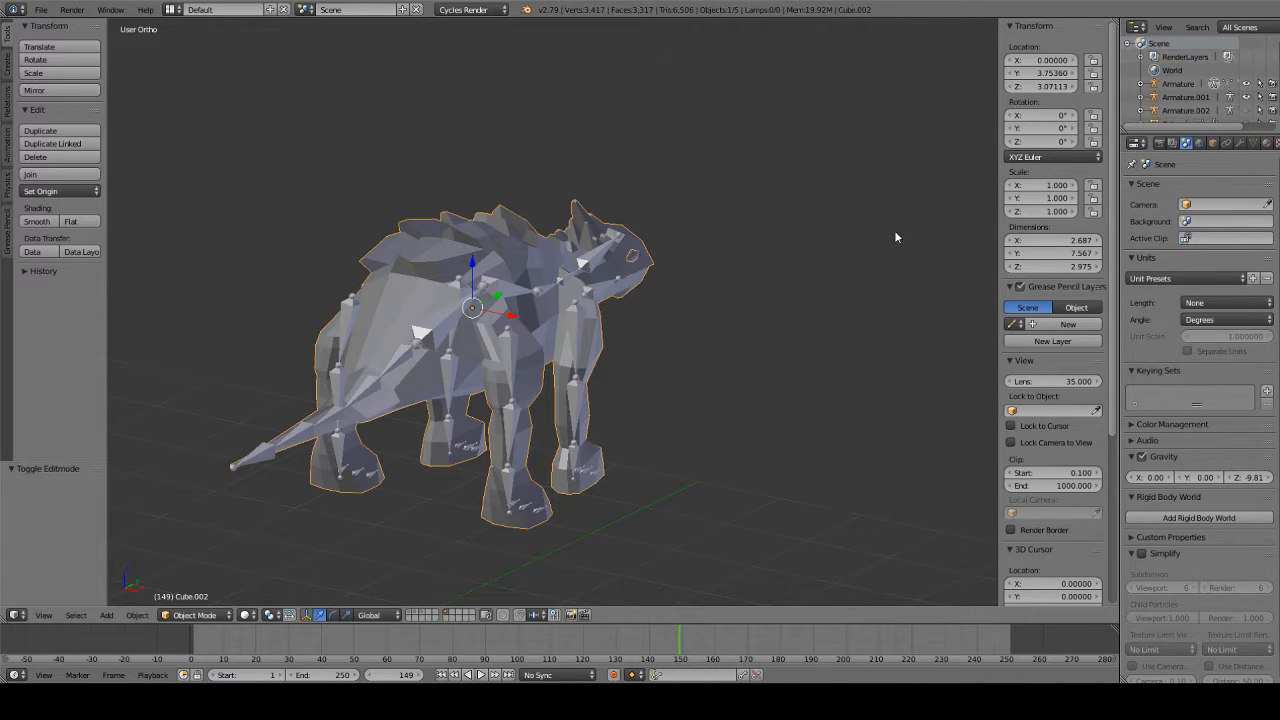
{"action": "left_click", "coordinate": [1245, 145]}
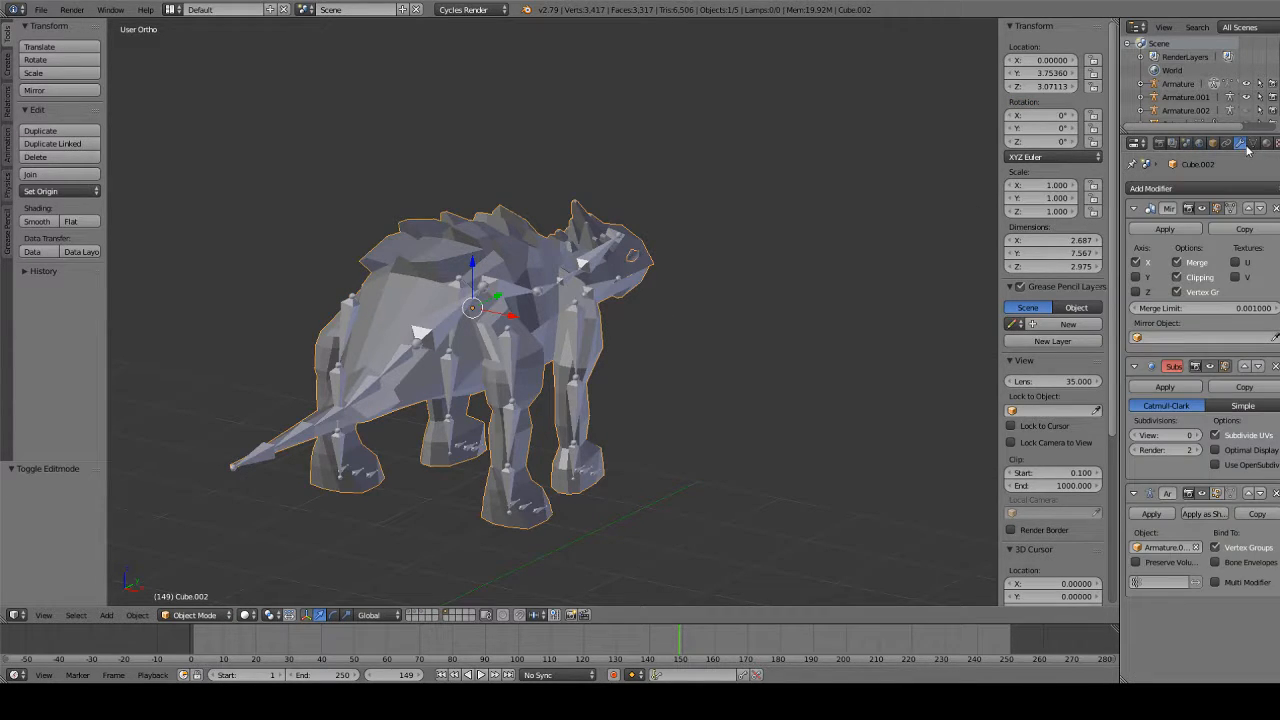
Try to recover the scene from the auto-saved file copybuffer_pose.blend
{"action": "left_click", "coordinate": [45, 10]}
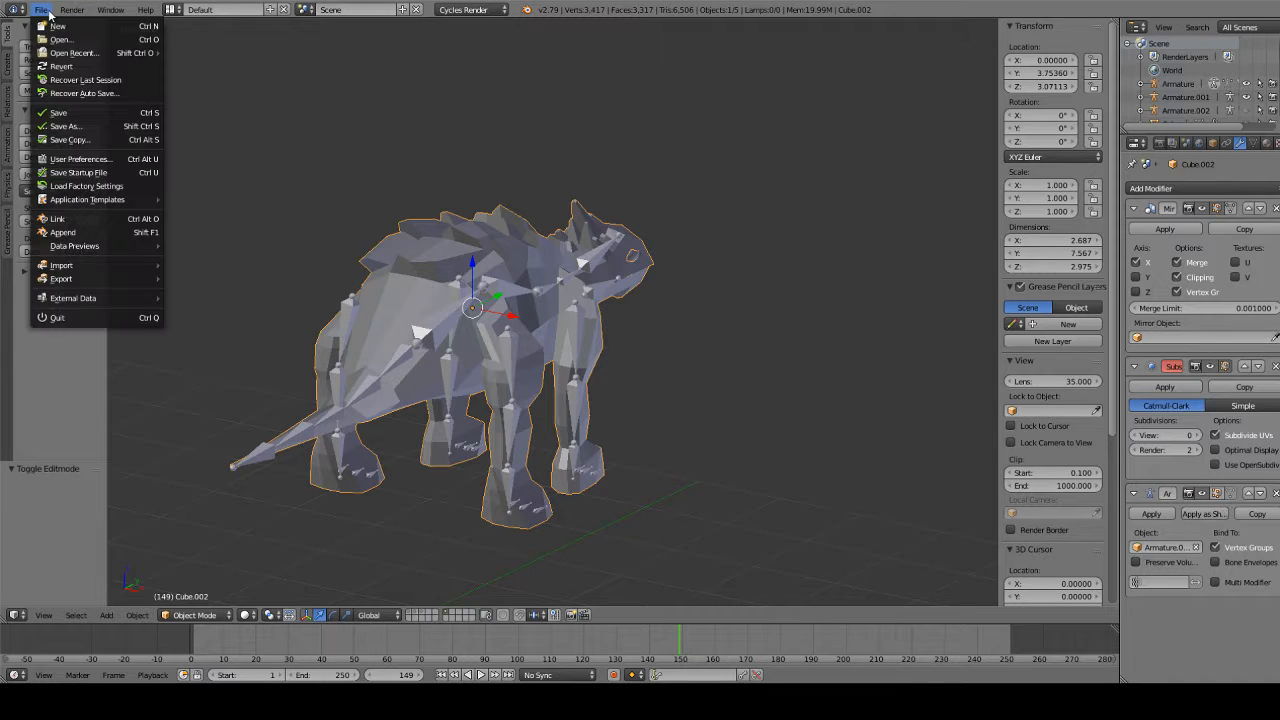
{"action": "left_click", "coordinate": [119, 95]}
{"action": "double_click", "coordinate": [345, 105]}
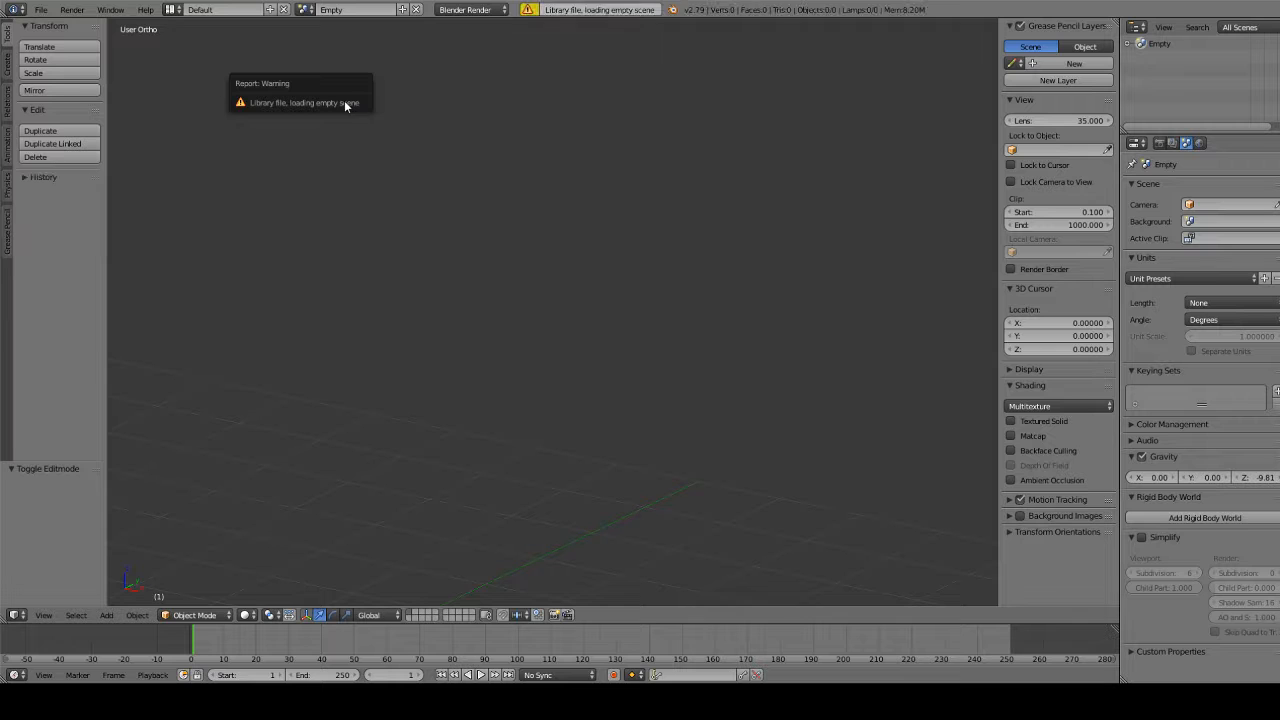
{"action": "scroll", "coordinate": [554, 230], "scroll_direction": "down", "scroll_amount": 10}
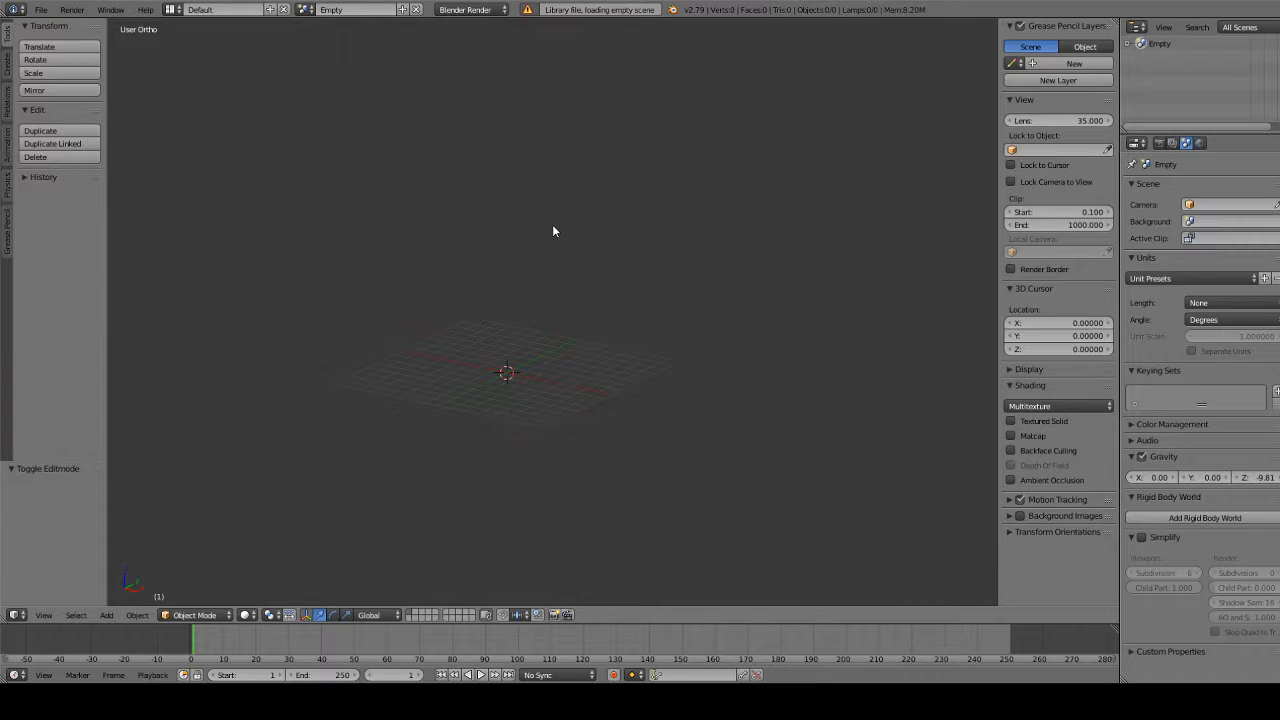
{"action": "scroll", "coordinate": [552, 231], "scroll_direction": "up", "scroll_amount": 1}
Recover the dinosaur scene from the auto-saved file quit.blend
{"action": "left_click", "coordinate": [41, 10]}
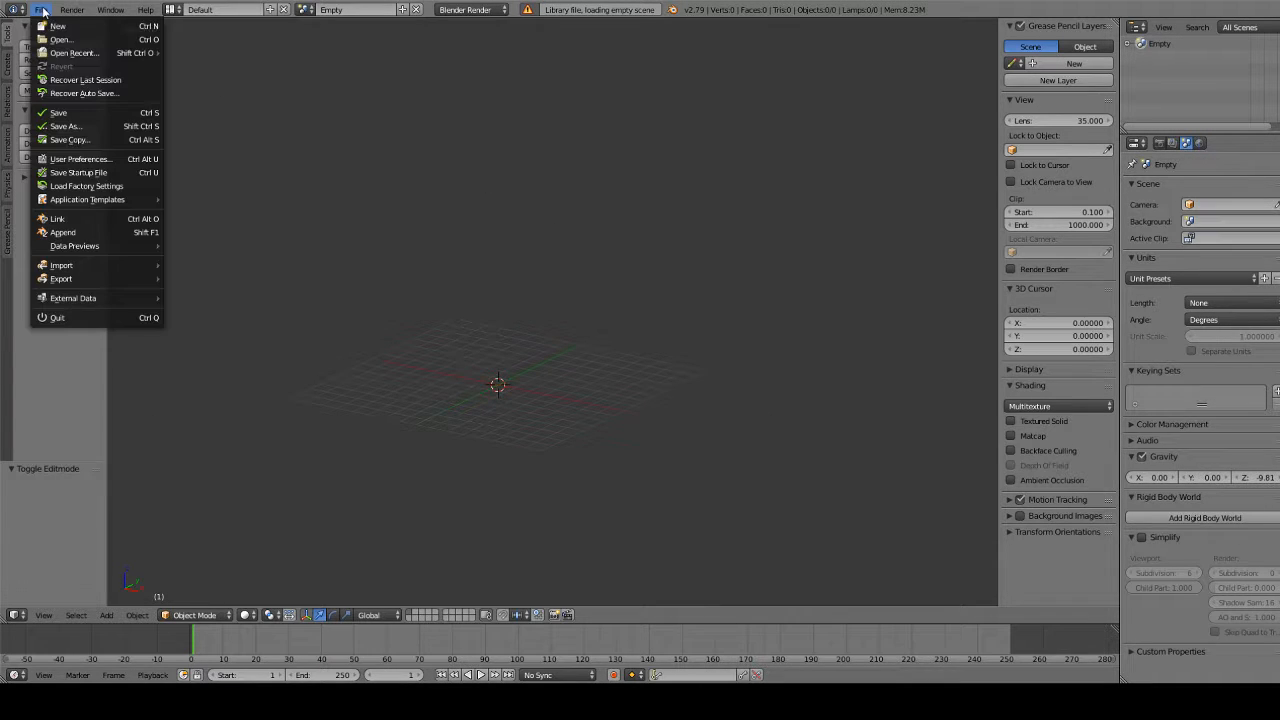
{"action": "left_click", "coordinate": [100, 92]}
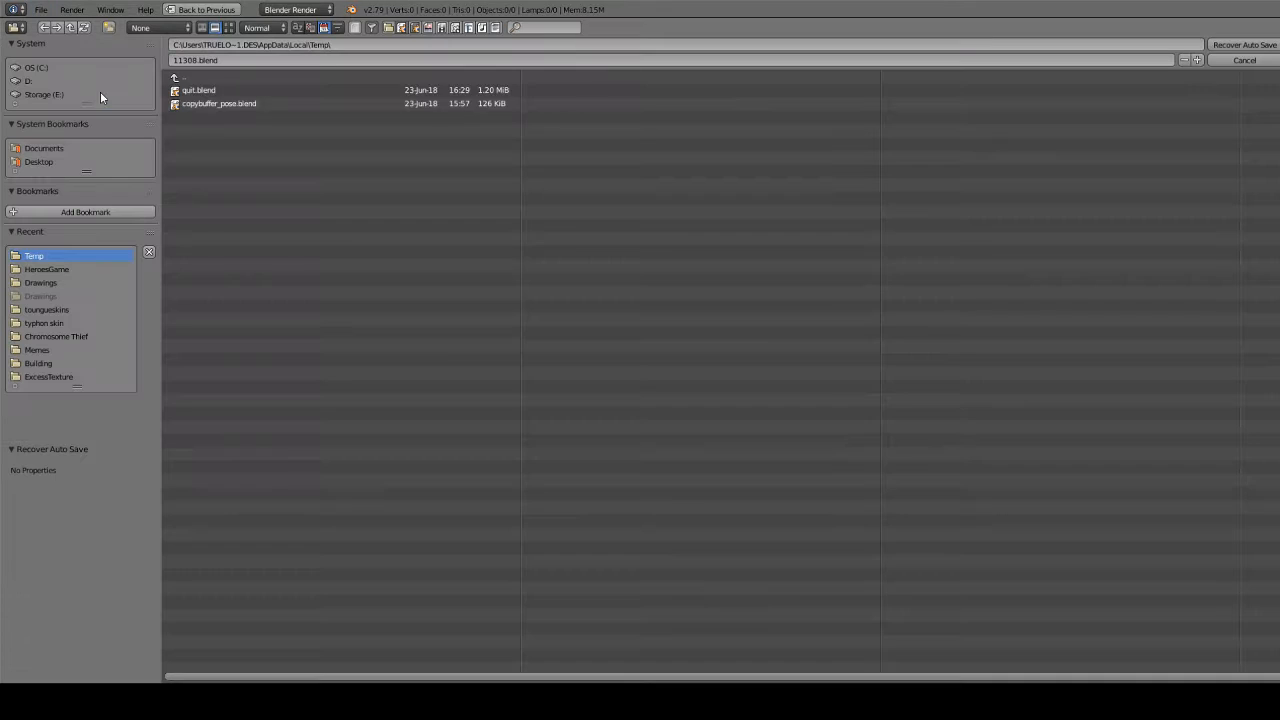
{"action": "double_click", "coordinate": [239, 93]}
{"action": "middle_click_drag", "start_coordinate": [475, 222], "coordinate": [465, 267]}
{"action": "scroll", "coordinate": [465, 267], "scroll_direction": "up", "scroll_amount": 3}
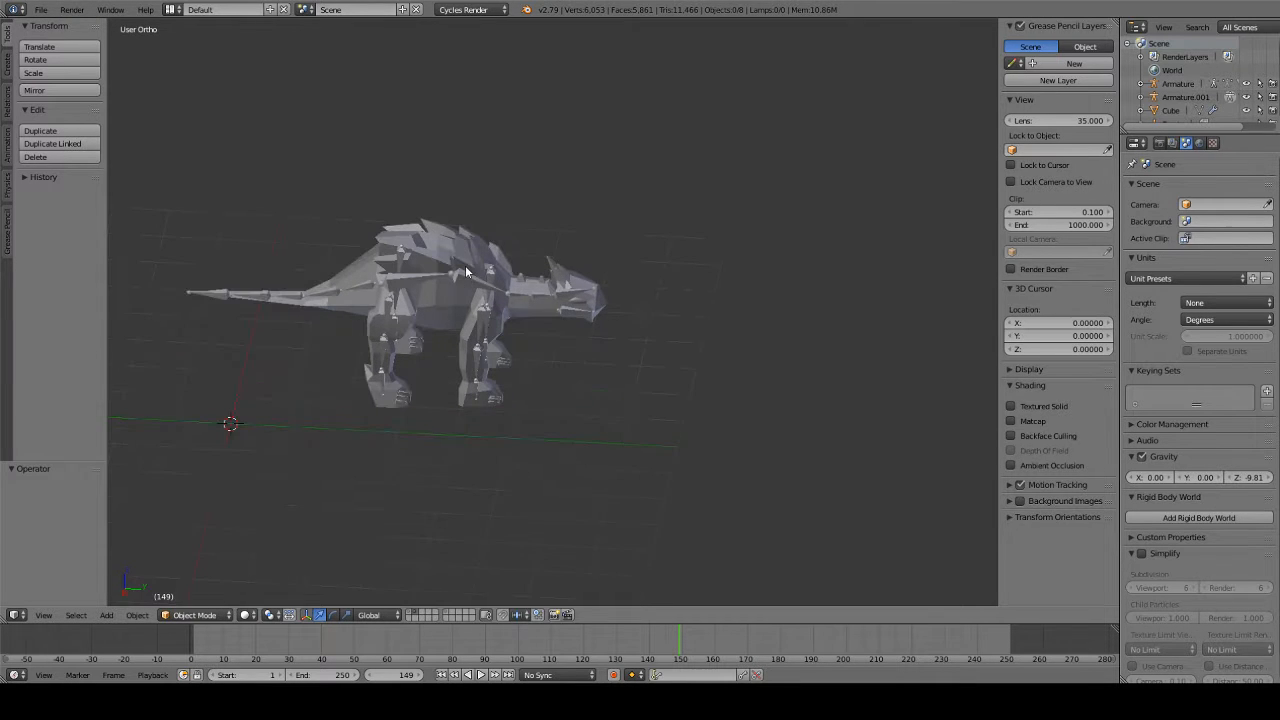
Test-move the object Armature along the Y axis to check how the mesh follows, and cancel the move
{"action": "right_click", "coordinate": [465, 265]}
{"action": "key", "text": "g"}
{"action": "key", "text": "y"}
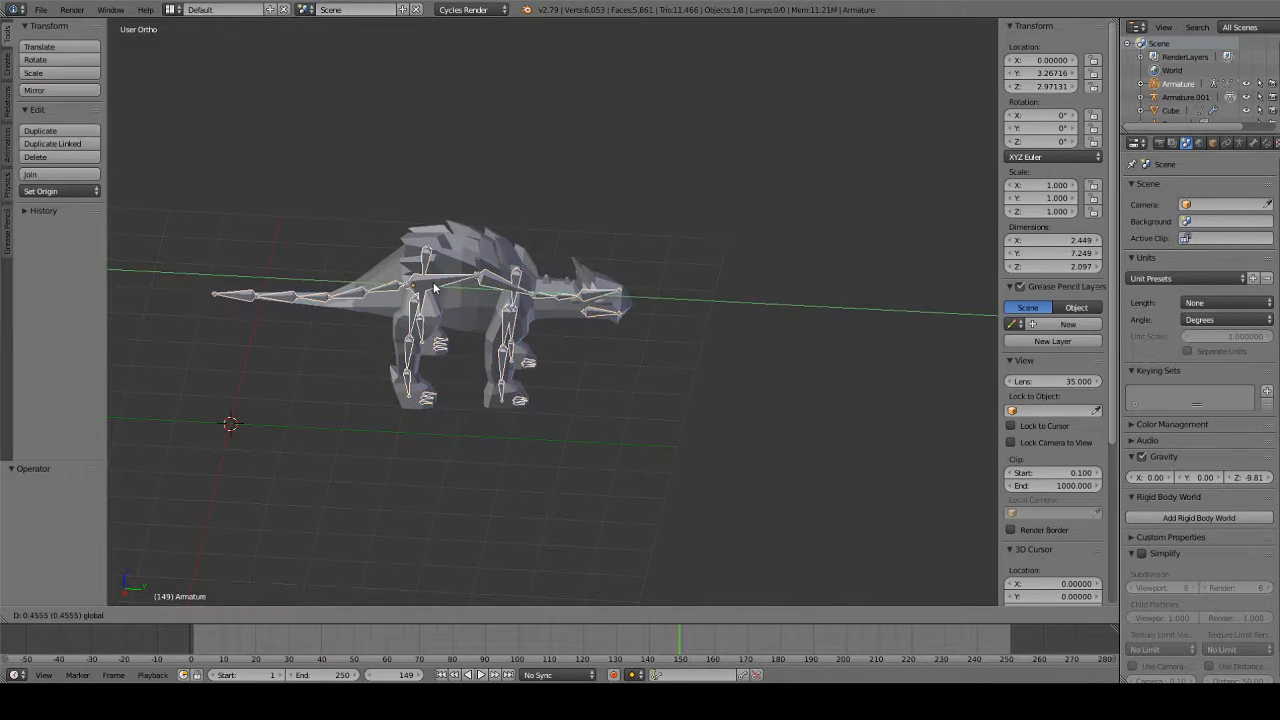
{"action": "left_click_drag", "start_coordinate": [433, 288], "coordinate": [570, 293]}
{"action": "right_click", "coordinate": [570, 293]}
{"action": "middle_click_drag", "start_coordinate": [570, 293], "coordinate": [526, 376]}
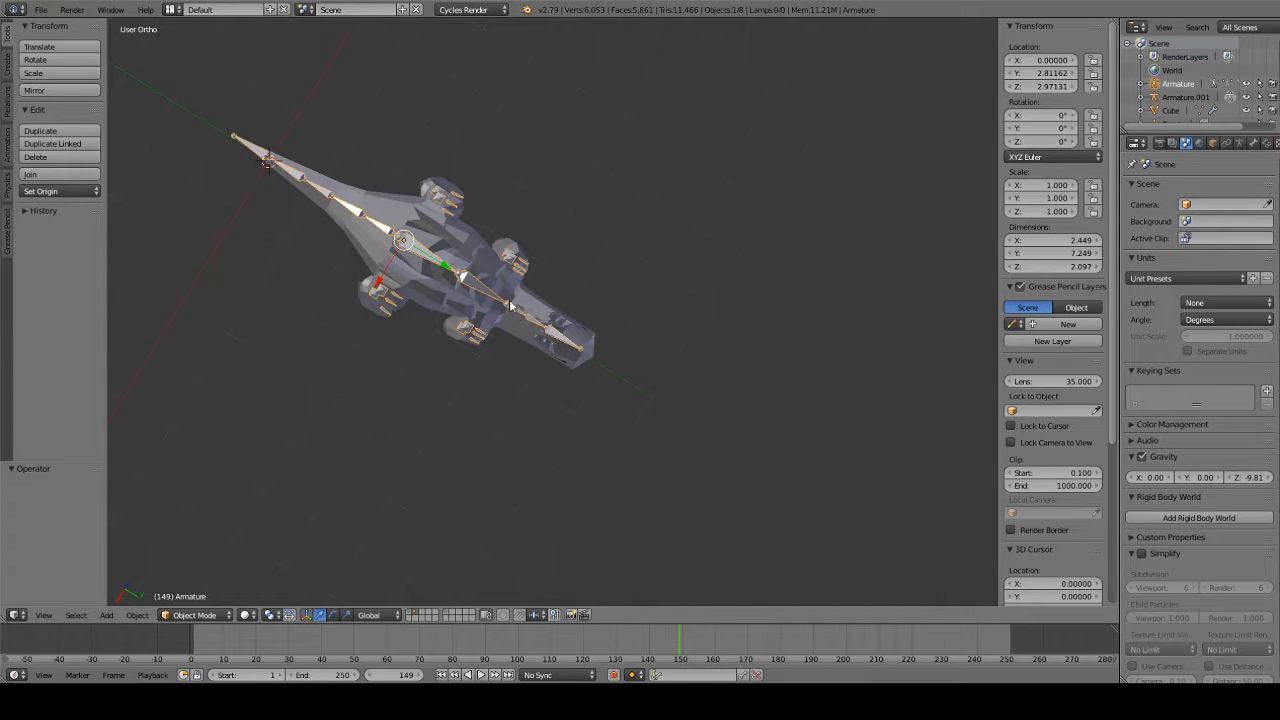
{"action": "middle_click_drag", "start_coordinate": [500, 437], "coordinate": [485, 378]}
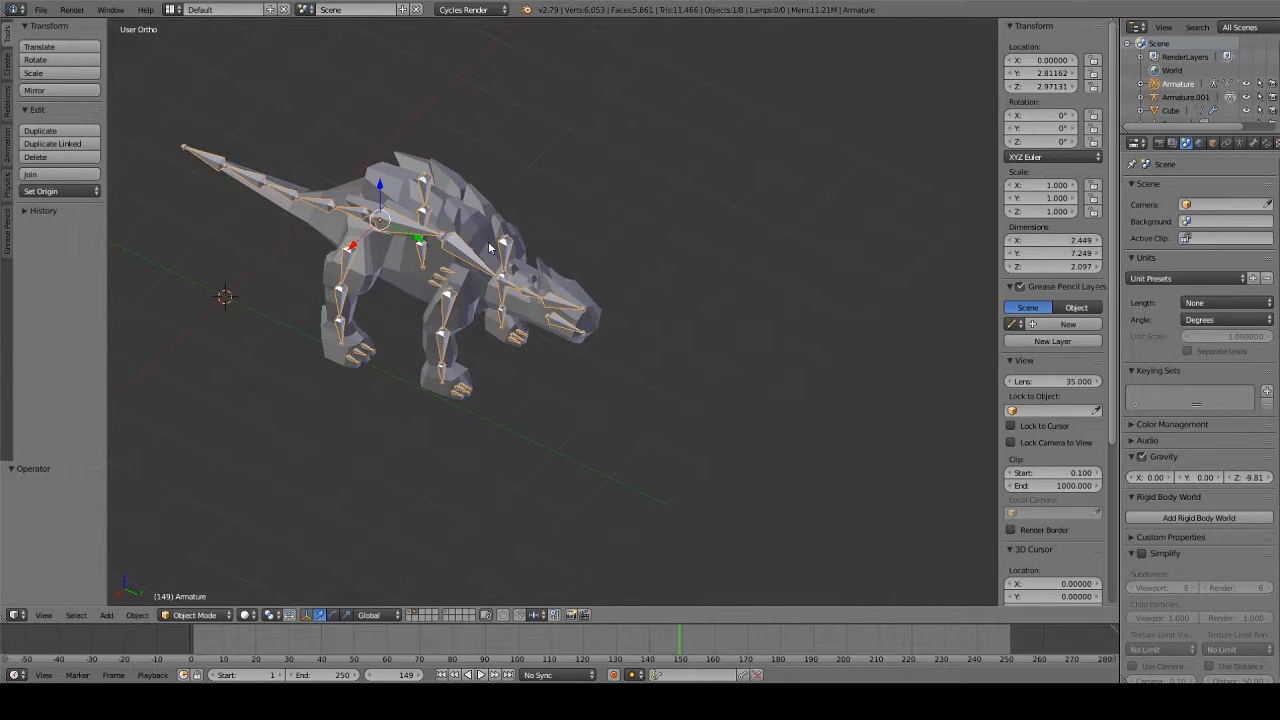
Duplicate all objects of the attached dinosaur rig in place and move the copies to layer 3
{"action": "key", "text": "a"}
{"action": "key", "text": "a"}
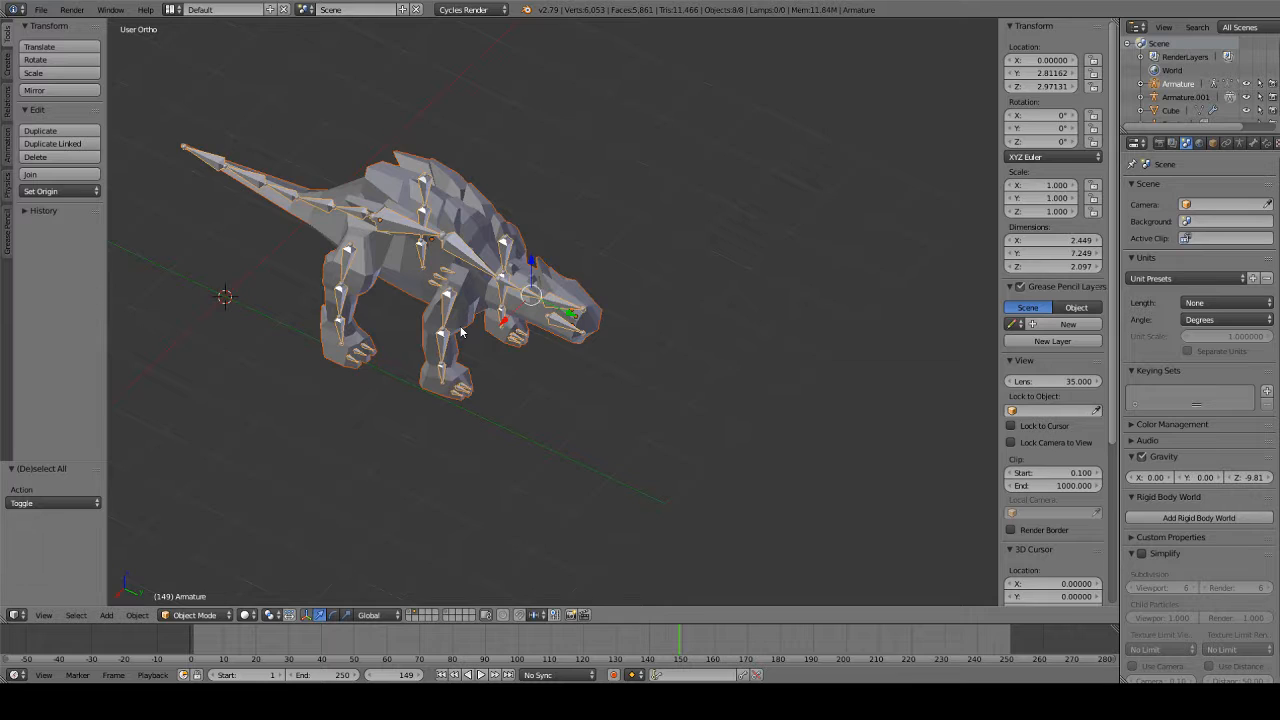
{"action": "key", "text": "shift+d"}
{"action": "right_click", "coordinate": [754, 286]}
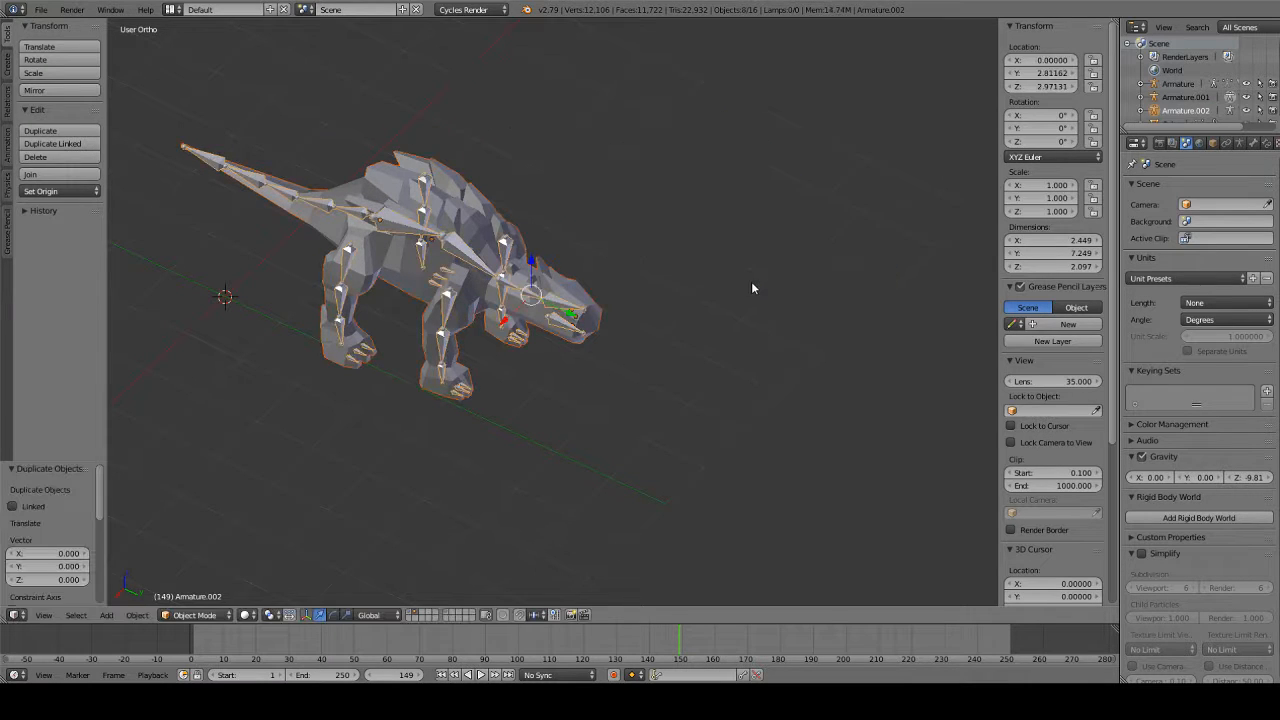
{"action": "key", "text": "m"}
{"action": "left_click", "coordinate": [882, 308]}
Examine the duplicated mesh Cube.003 on layer 3 in Edit Mode and display its modifiers
{"action": "middle_click_drag", "start_coordinate": [383, 443], "coordinate": [386, 350]}
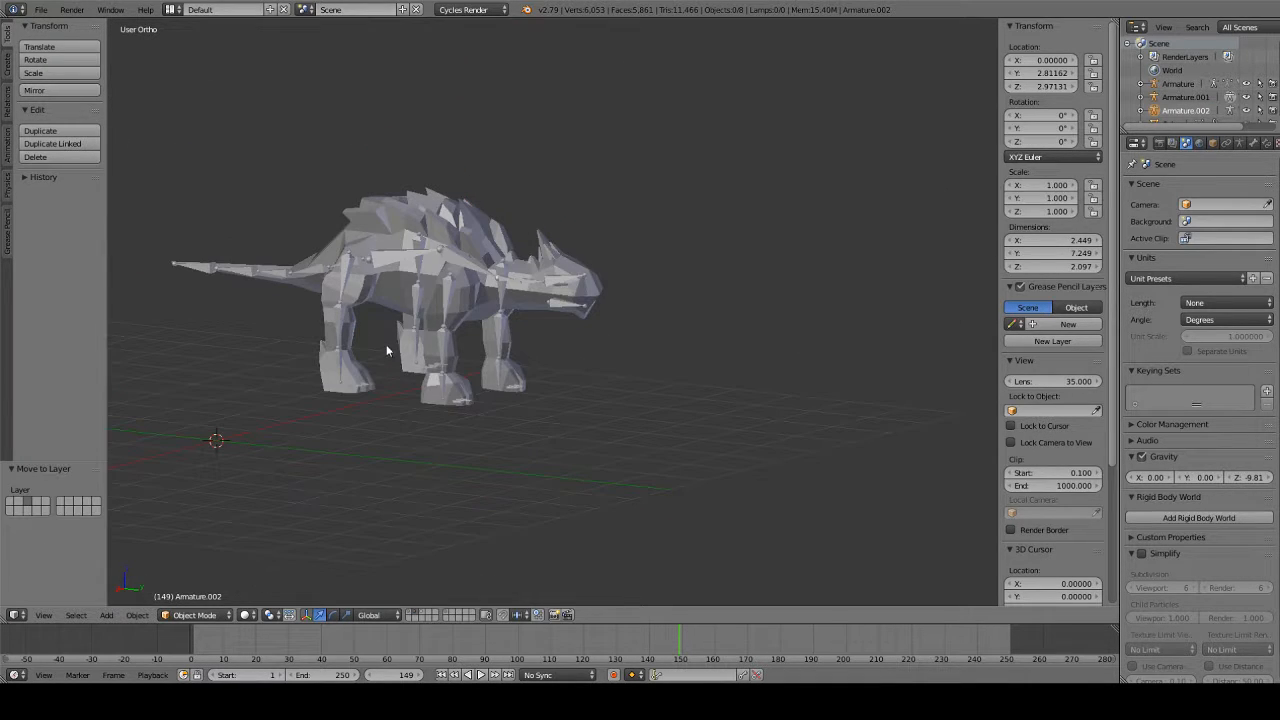
{"action": "right_click", "coordinate": [421, 299]}
{"action": "right_click", "coordinate": [421, 299]}
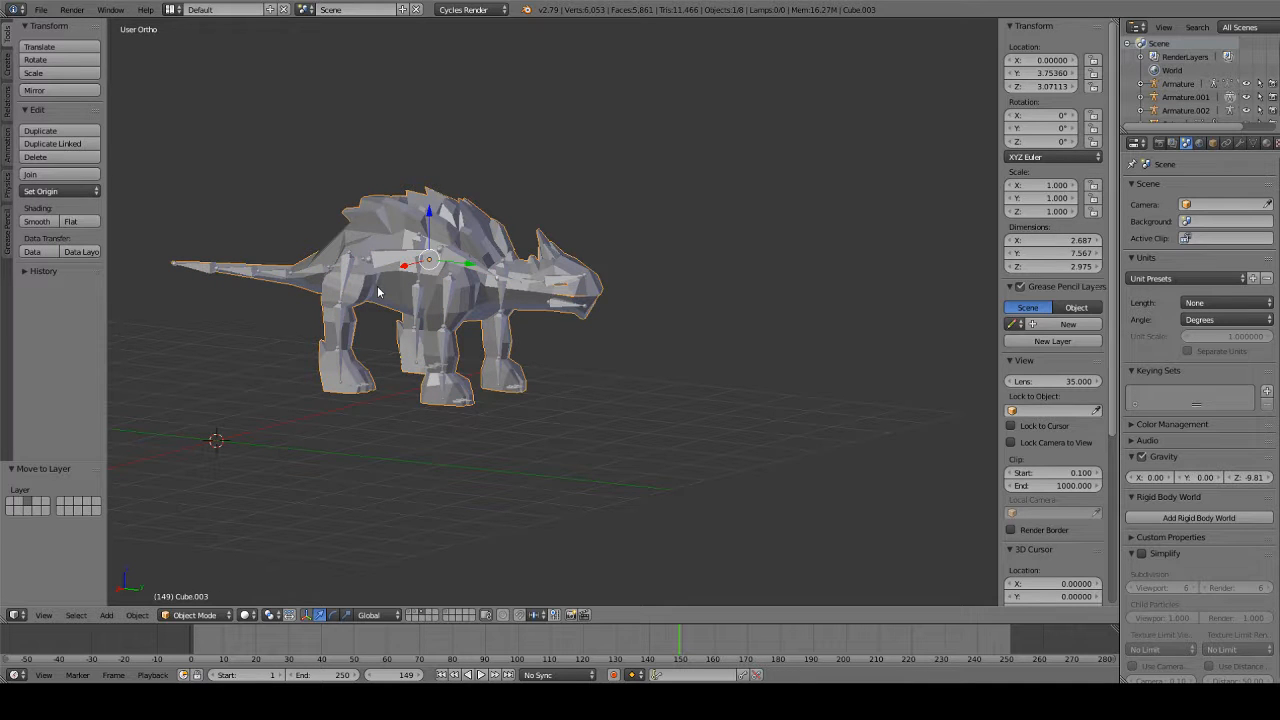
{"action": "left_click", "coordinate": [186, 616]}
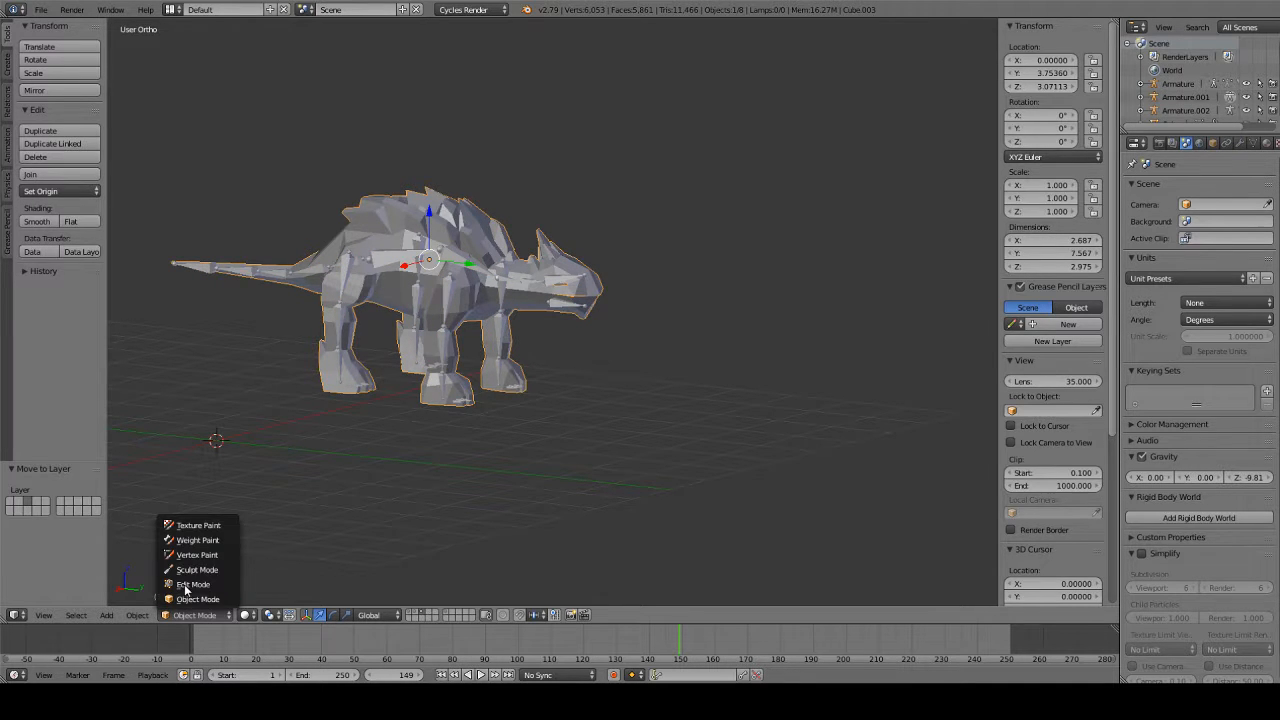
{"action": "left_click", "coordinate": [185, 588]}
{"action": "middle_click_drag", "start_coordinate": [410, 224], "coordinate": [329, 211]}
{"action": "key", "text": "a"}
{"action": "middle_click_drag", "start_coordinate": [490, 297], "coordinate": [371, 287]}
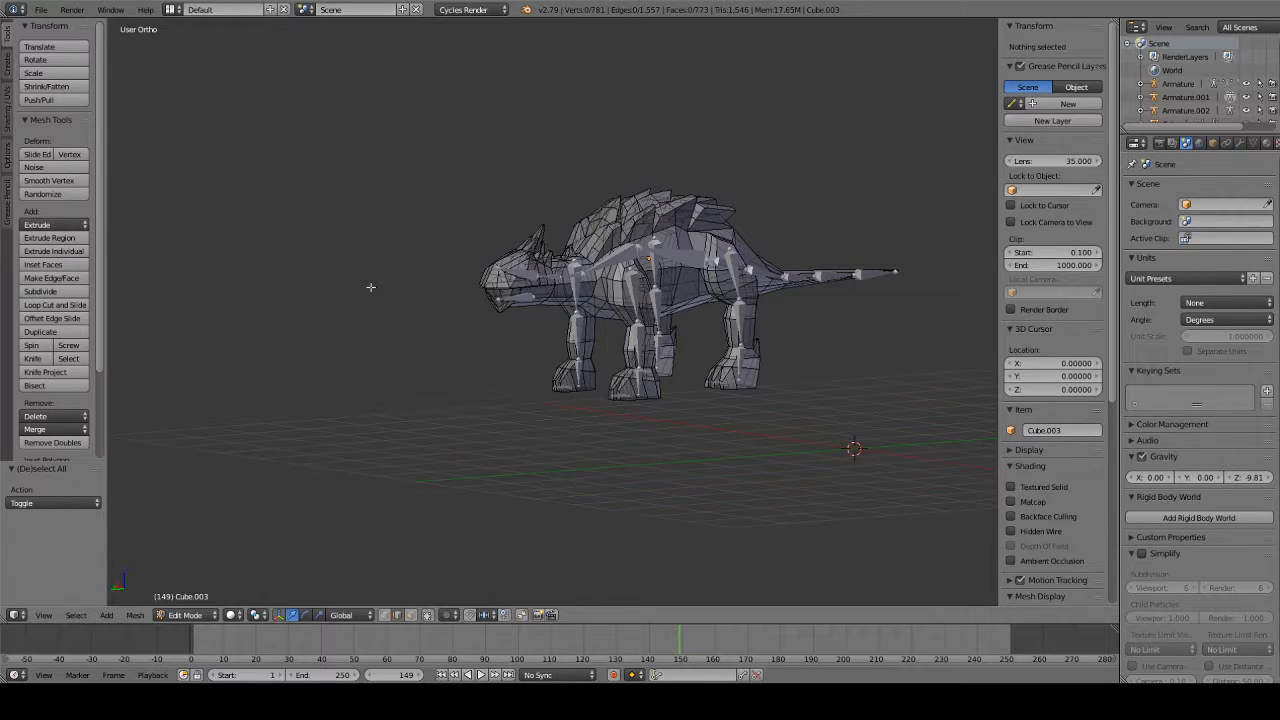
{"action": "left_click", "coordinate": [1245, 145]}
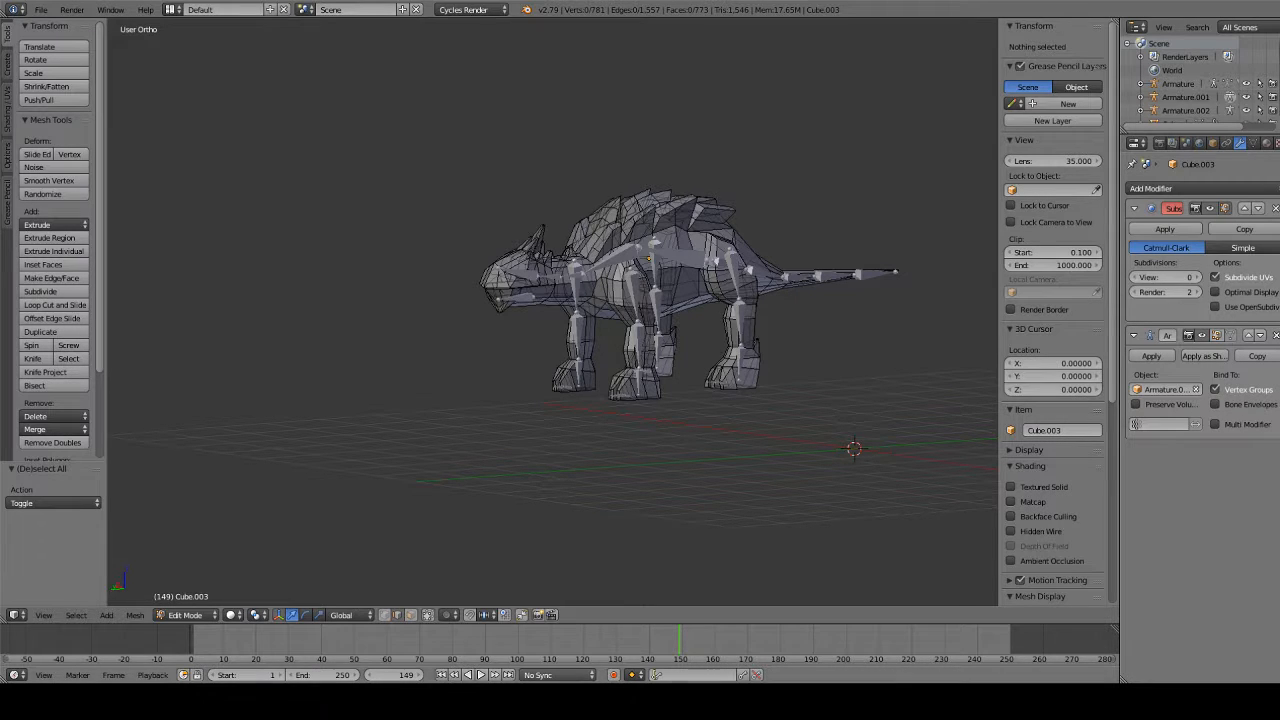
Return to Object Mode and delete all duplicated objects on layer 3
{"action": "left_click", "coordinate": [176, 615]}
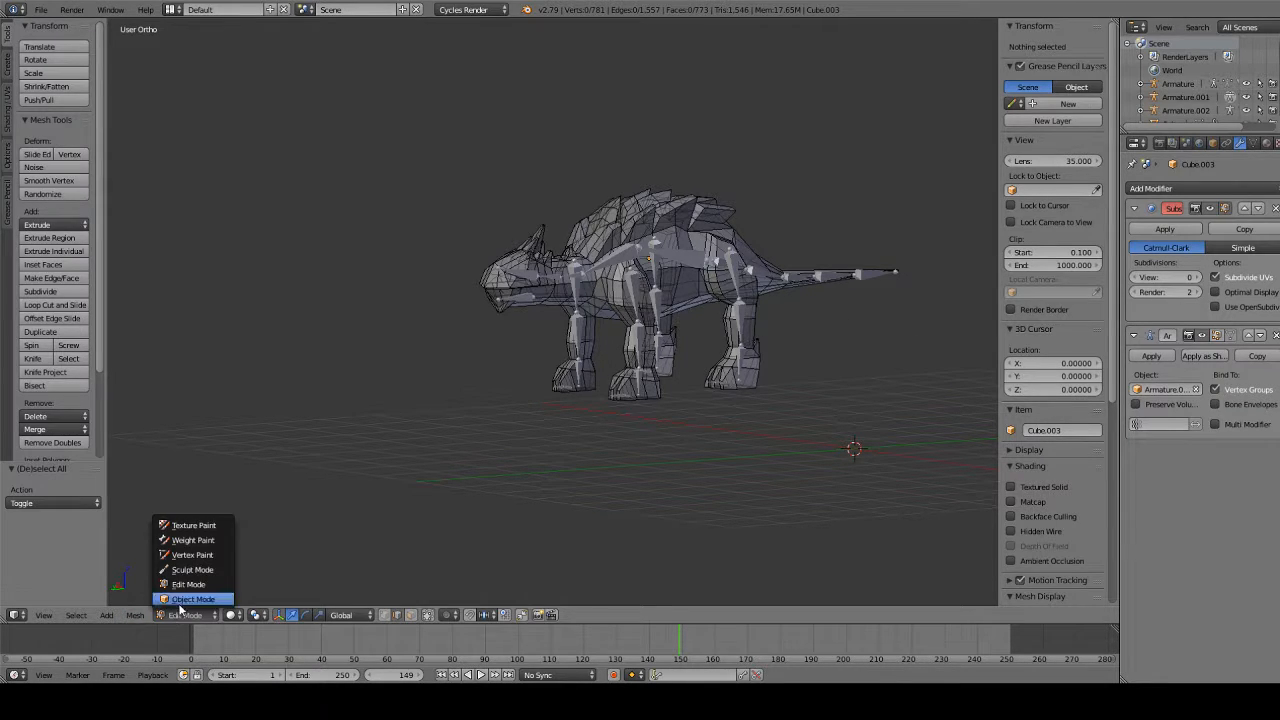
{"action": "left_click", "coordinate": [180, 601]}
{"action": "middle_click_drag", "start_coordinate": [438, 348], "coordinate": [517, 358]}
{"action": "key", "text": "a"}
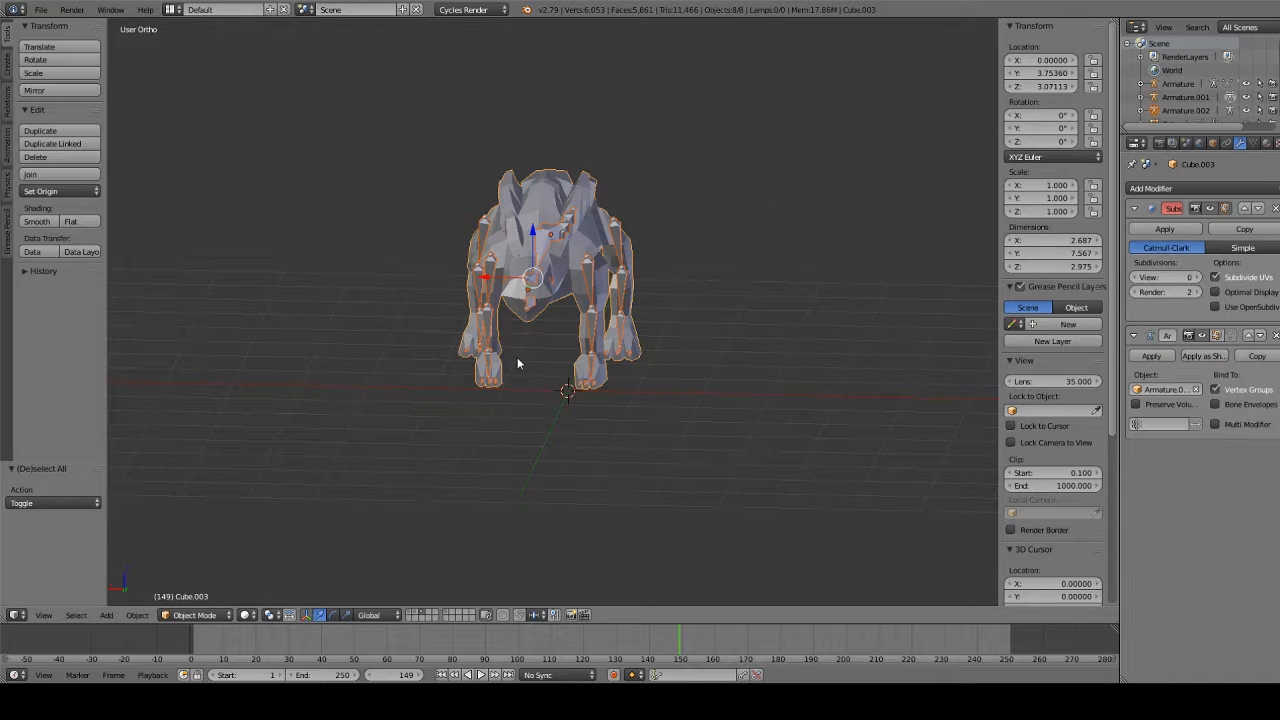
{"action": "key", "text": "Delete"}
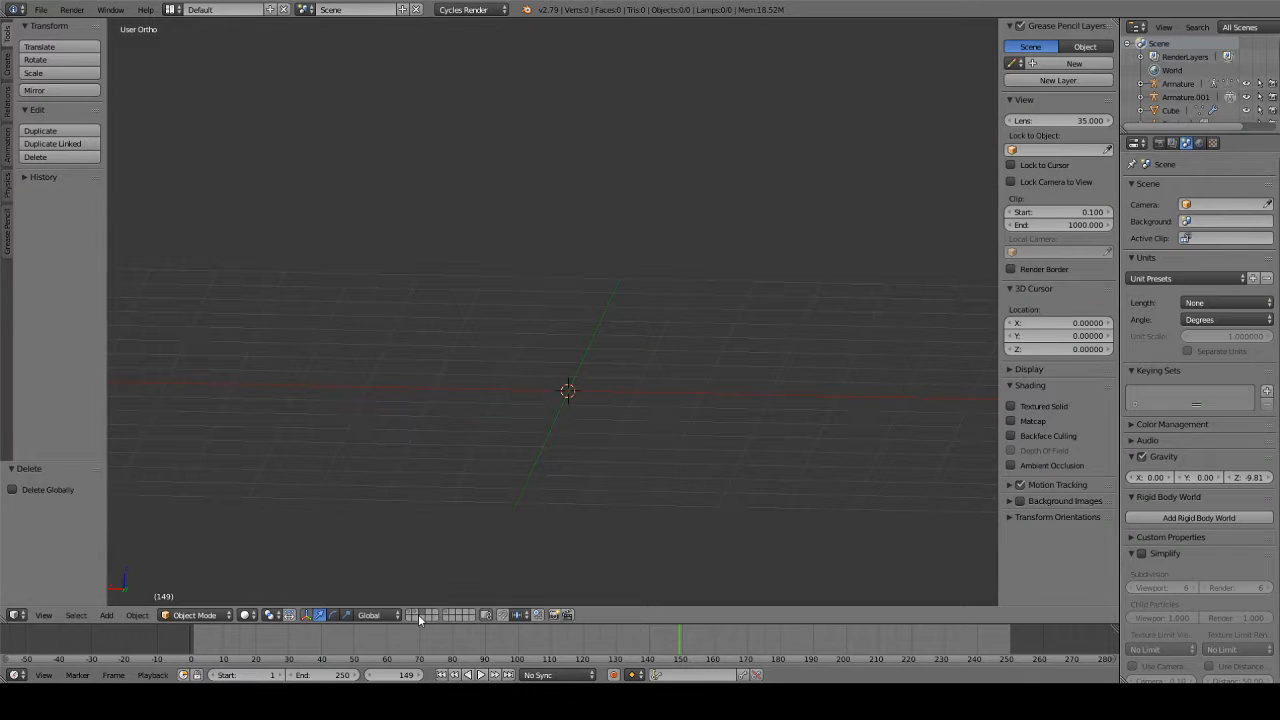
Check the modifiers of Cube.001, and on the other rig's layer inspect Armature.001 and the modifiers of Cube.002
{"action": "key", "text": "ctrl+z"}
{"action": "key", "text": "ctrl+z"}
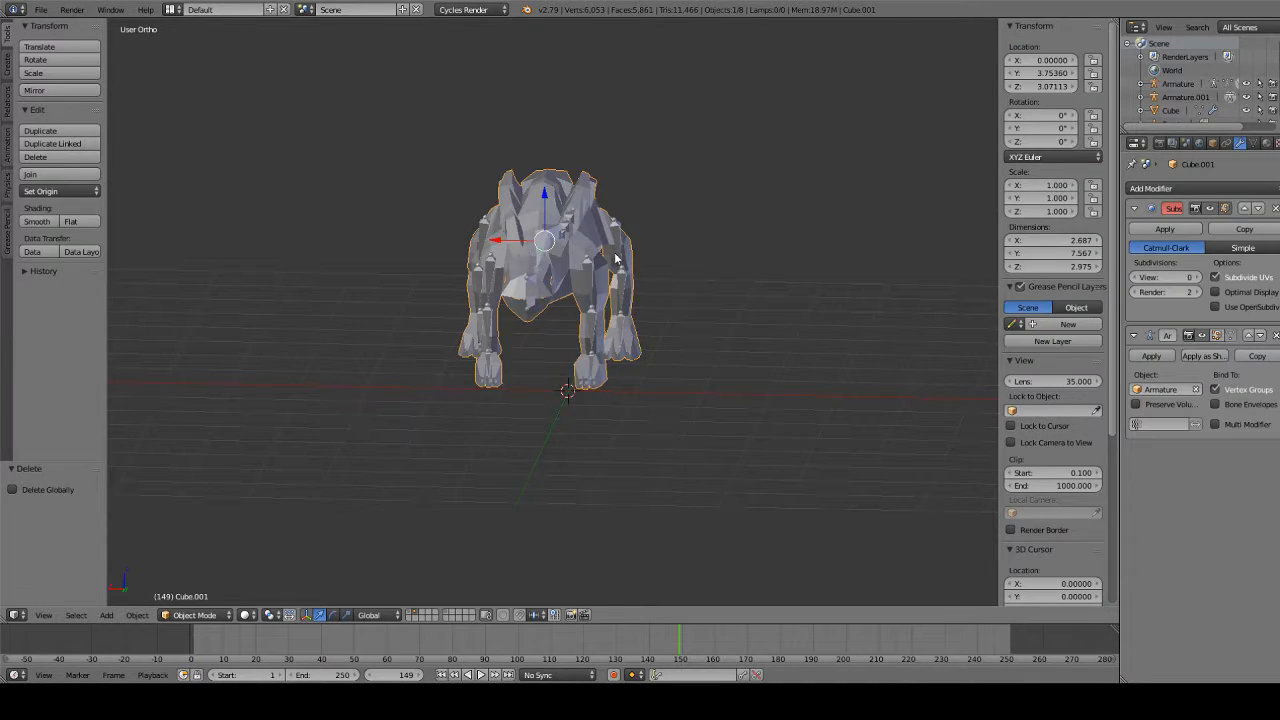
{"action": "left_click", "coordinate": [447, 616]}
{"action": "right_click", "coordinate": [534, 305]}
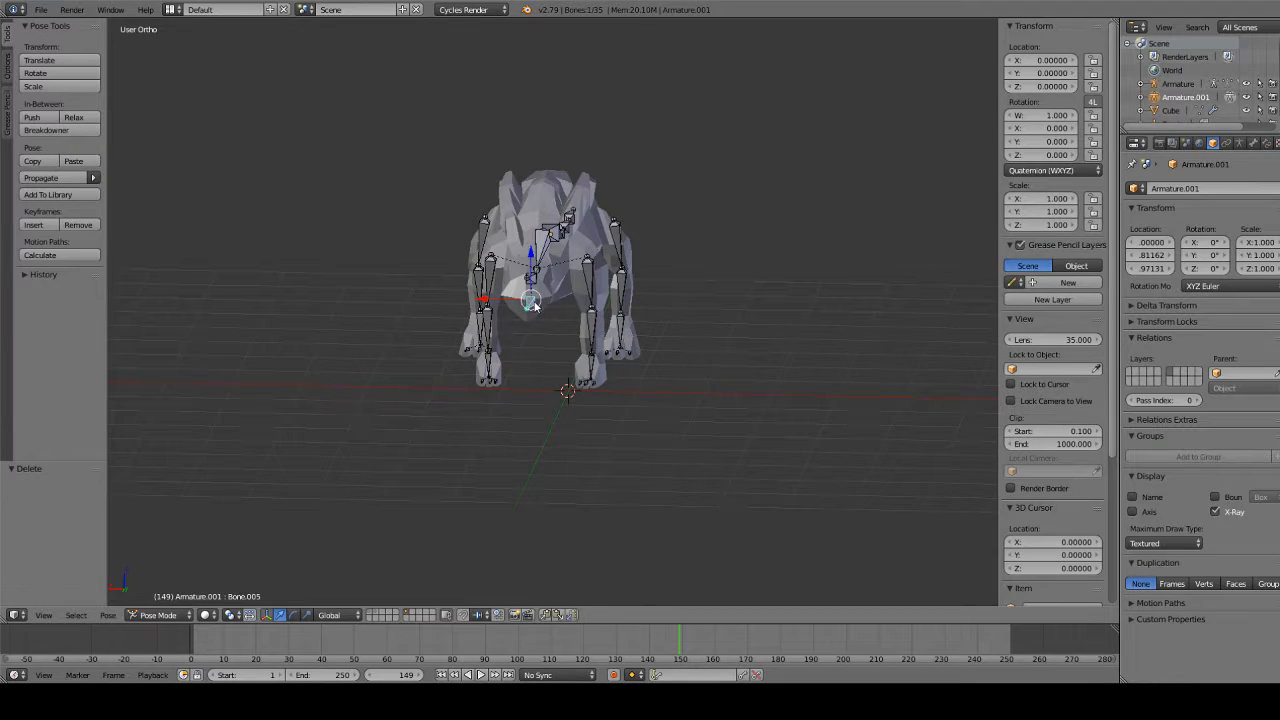
{"action": "right_click", "coordinate": [574, 281]}
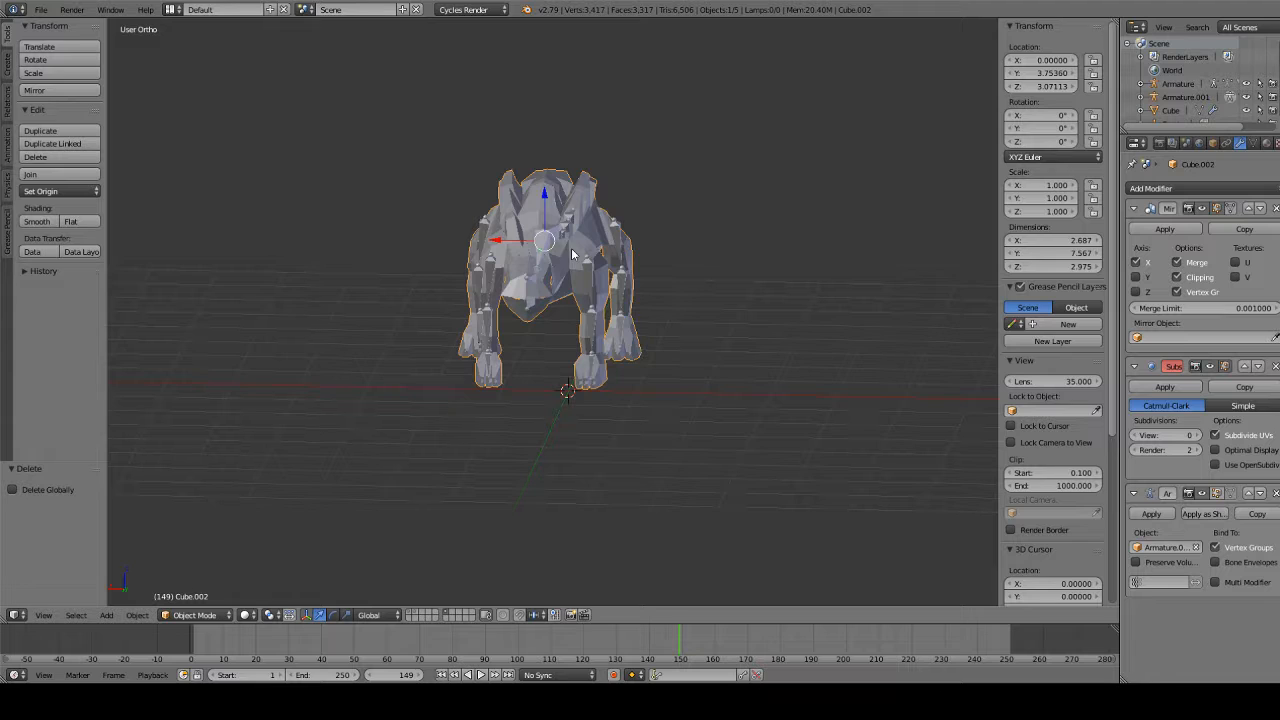
Show the layer holding the first dinosaur rig and select its Armature
{"action": "left_click", "coordinate": [413, 612]}
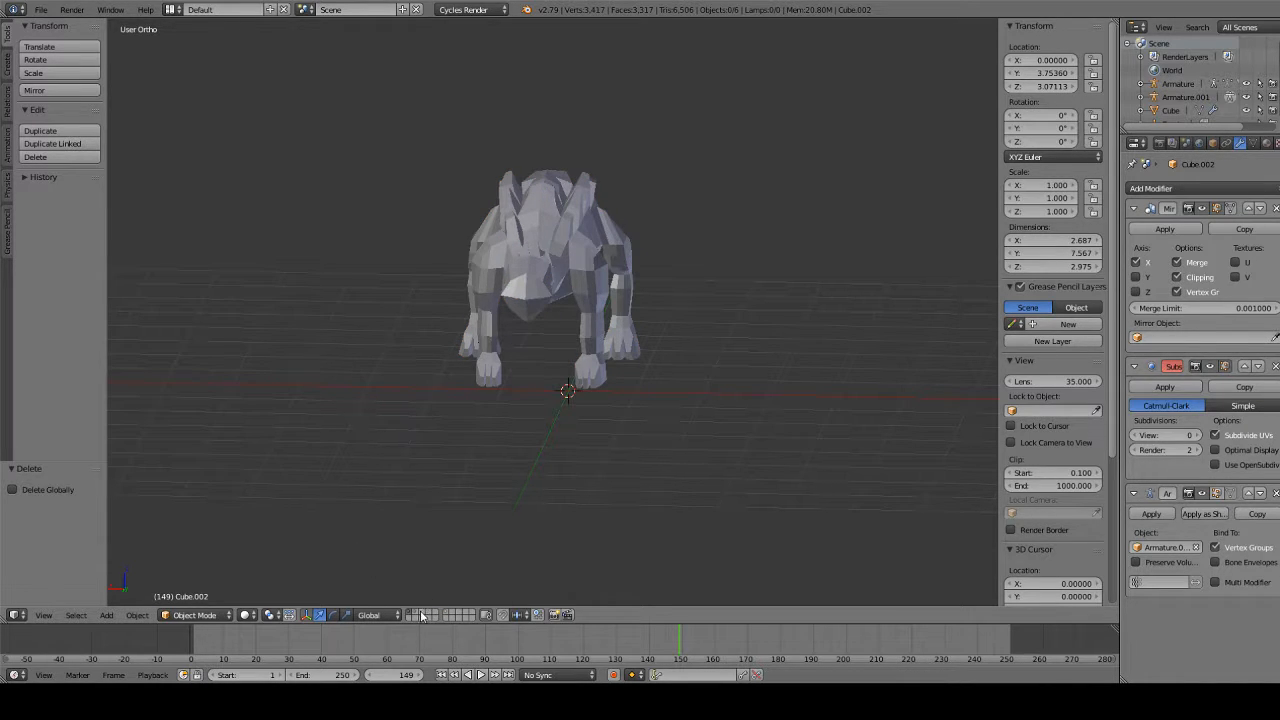
{"action": "left_click", "coordinate": [421, 615], "text": "shift"}
{"action": "right_click", "coordinate": [586, 283]}
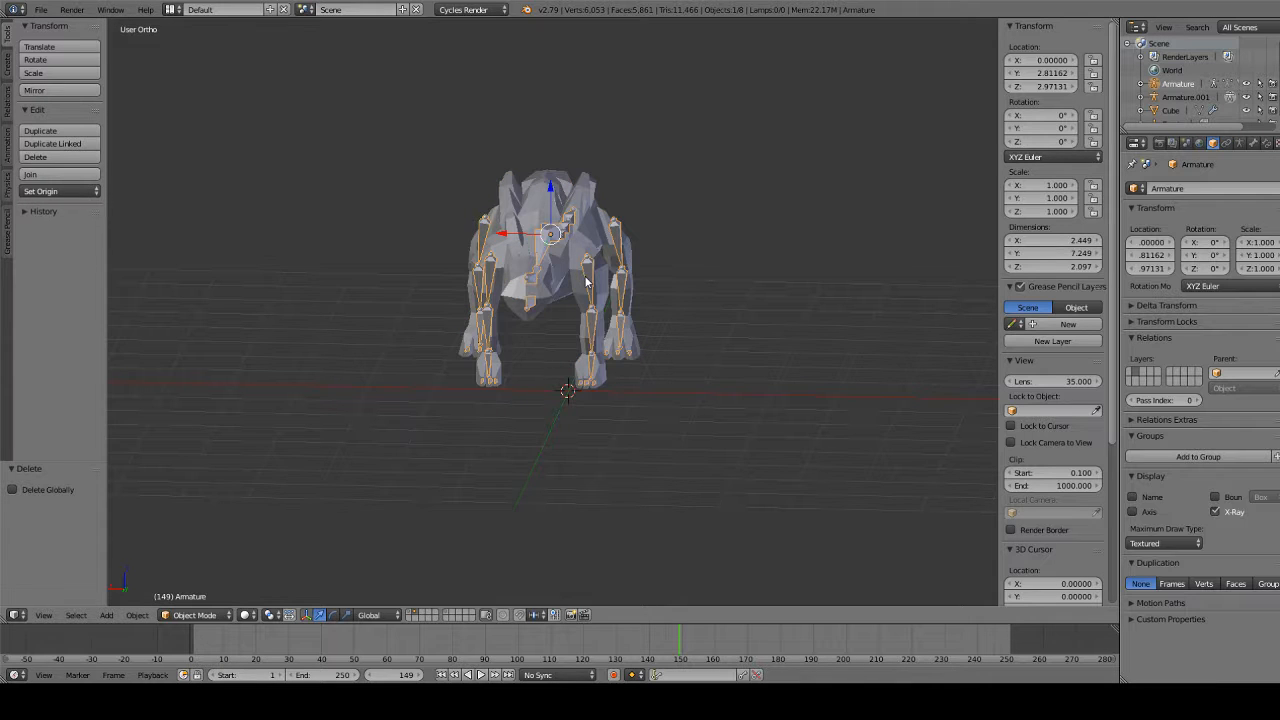
Switch the Armature to Pose Mode and test-rotate a front leg bone, cancelling the rotation
{"action": "key", "text": "alt+a"}
{"action": "left_click", "coordinate": [195, 615]}
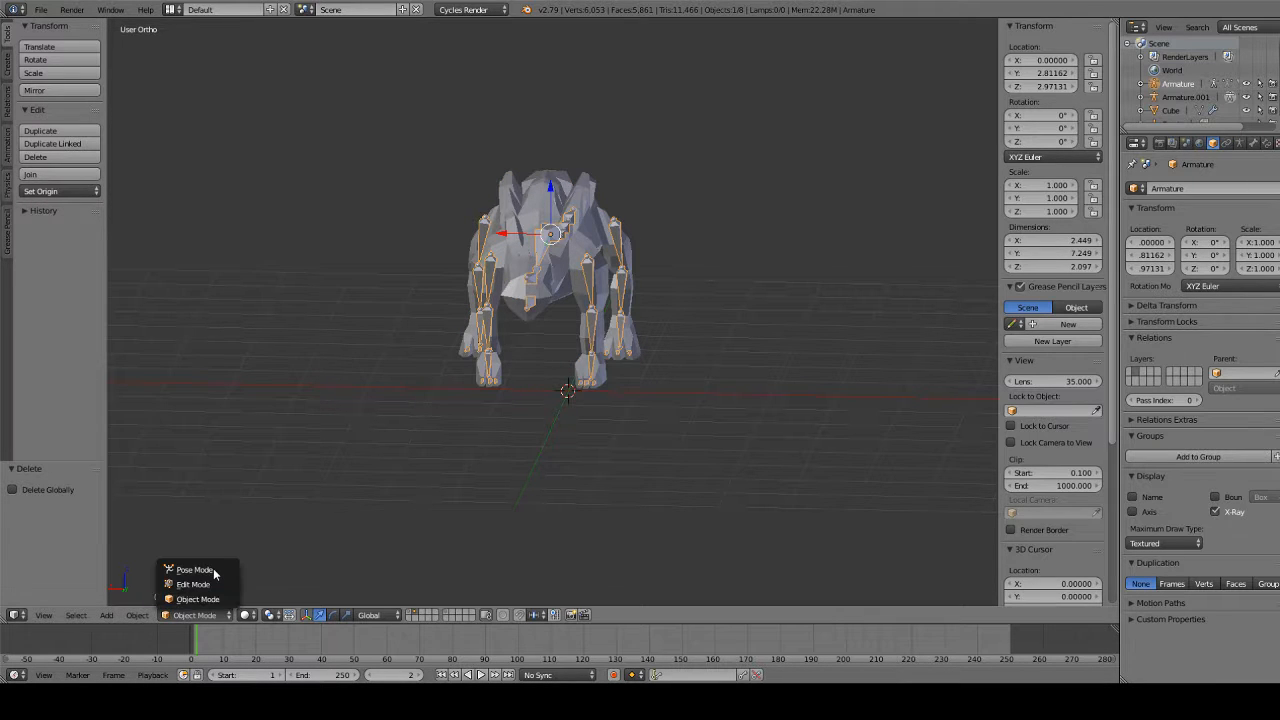
{"action": "left_click", "coordinate": [213, 572]}
{"action": "right_click", "coordinate": [598, 265]}
{"action": "key", "text": "r"}
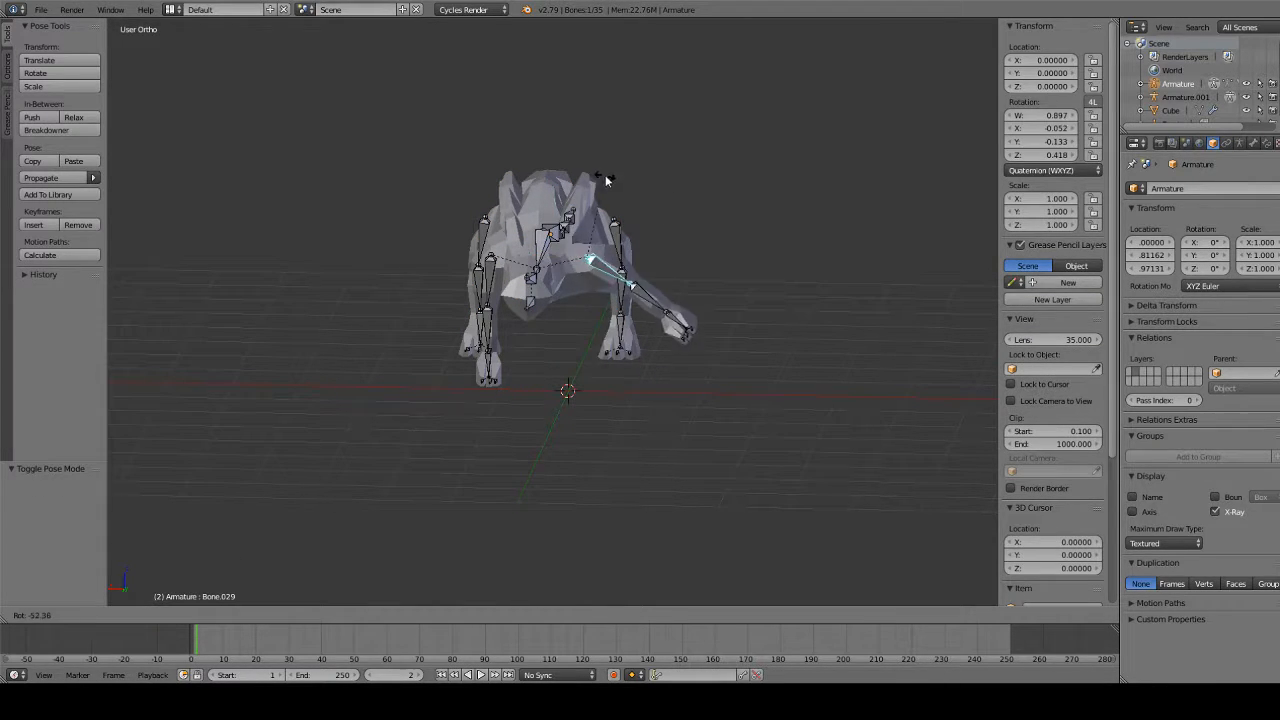
{"action": "right_click", "coordinate": [602, 182]}
Test-rotate the head bone and a bone of the other front leg, cancelling each rotation
{"action": "middle_click_drag", "start_coordinate": [560, 224], "coordinate": [660, 258]}
{"action": "right_click", "coordinate": [572, 299]}
{"action": "key", "text": "r"}
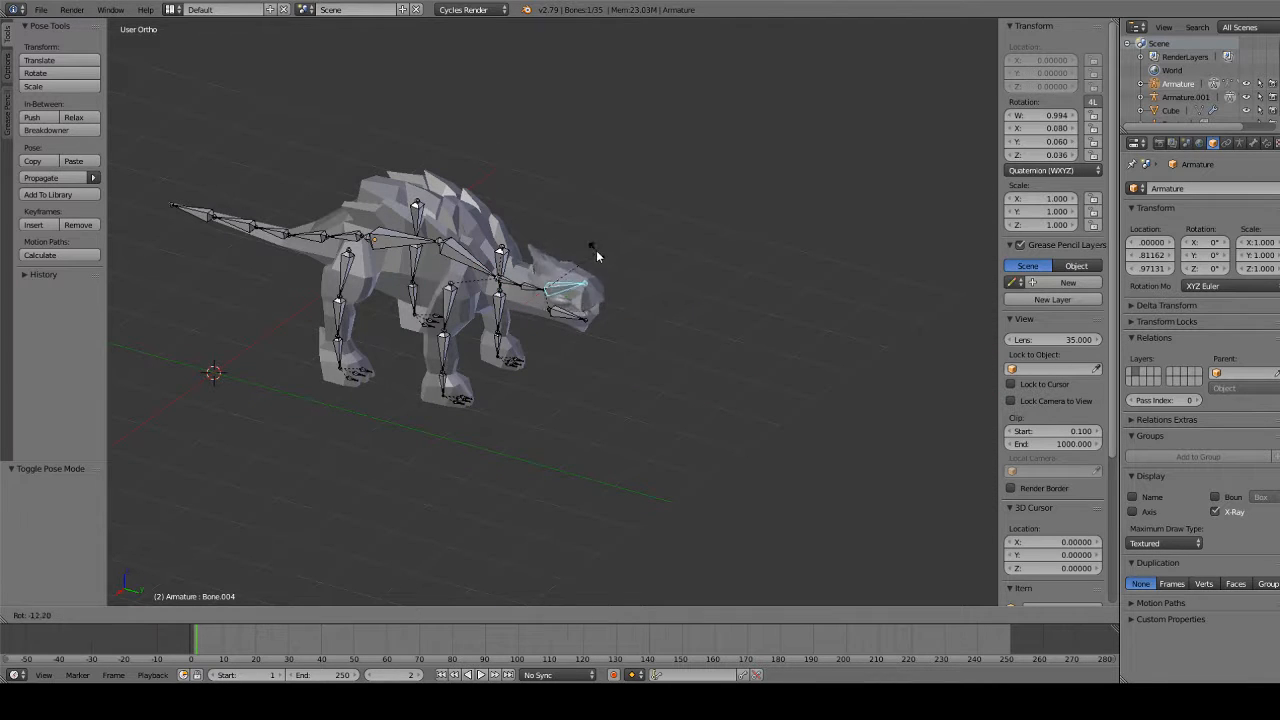
{"action": "right_click", "coordinate": [554, 209]}
{"action": "middle_click_drag", "start_coordinate": [554, 209], "coordinate": [472, 326]}
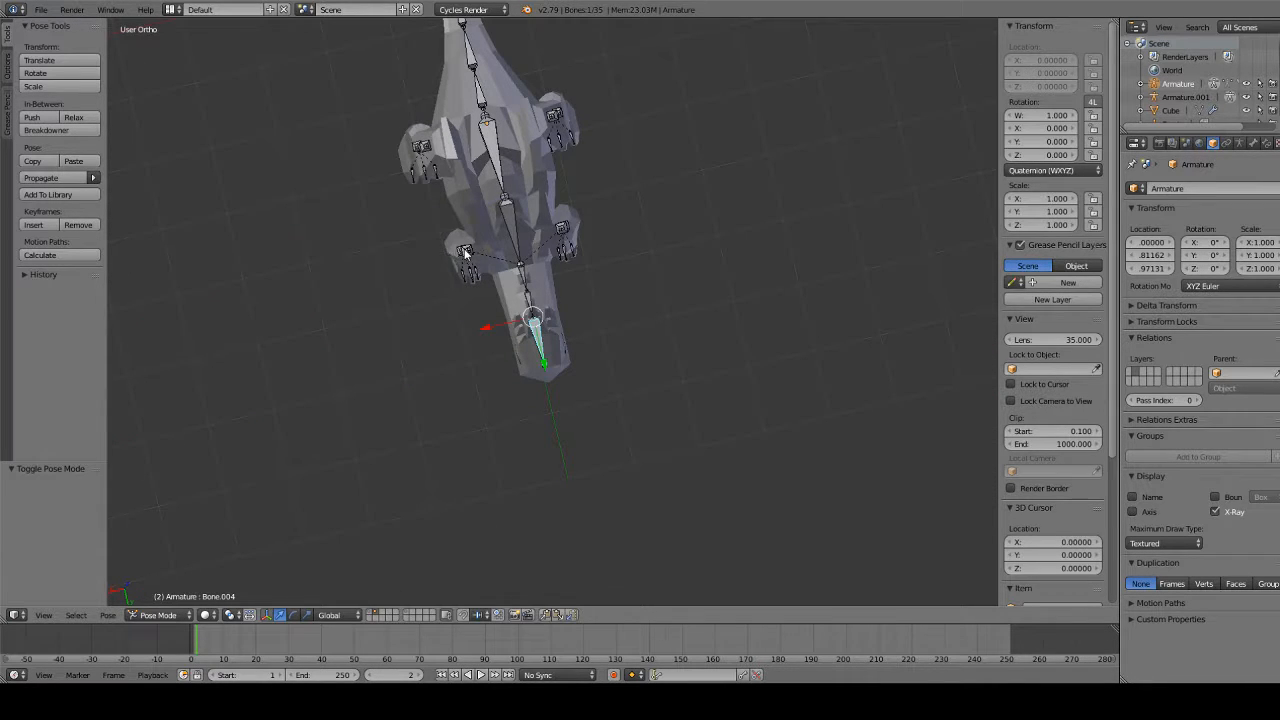
{"action": "right_click", "coordinate": [465, 252]}
{"action": "key", "text": "r"}
{"action": "right_click", "coordinate": [429, 235]}
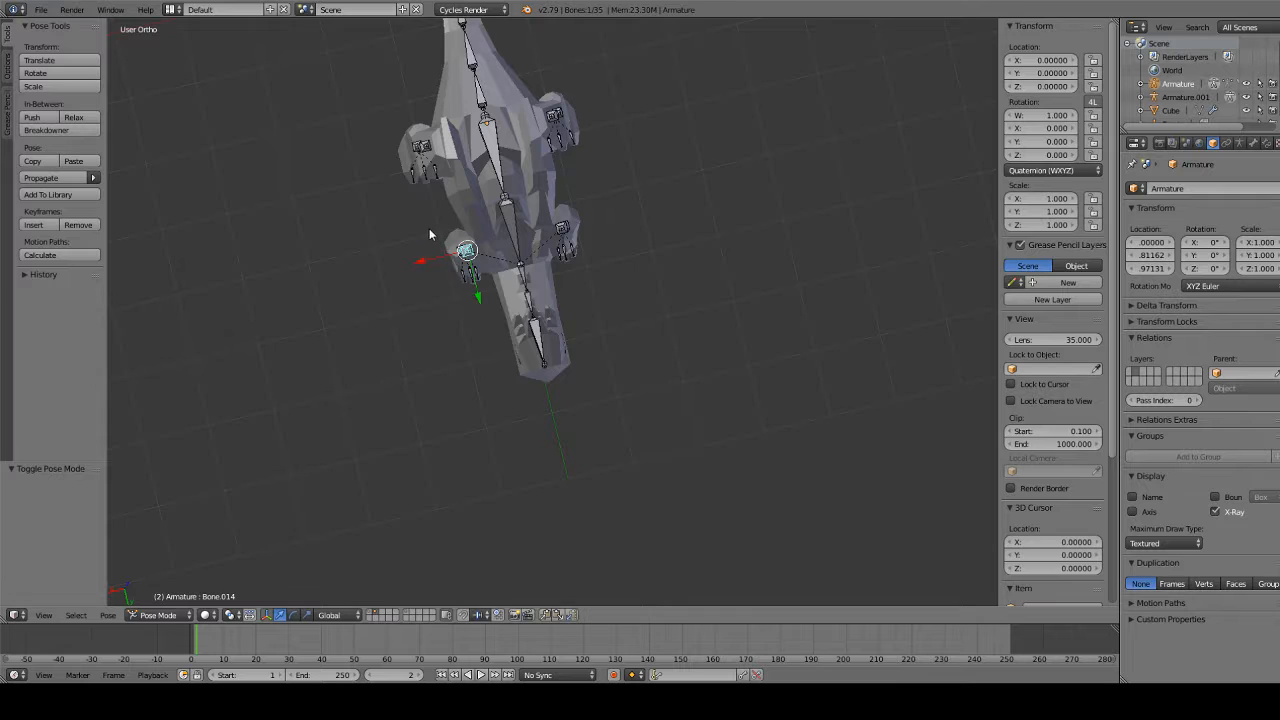
Deselect all bones, show the second rig's layer and return to Object Mode
{"action": "middle_click_drag", "start_coordinate": [429, 235], "coordinate": [567, 85]}
{"action": "scroll", "coordinate": [404, 230], "scroll_direction": "down", "scroll_amount": 5}
{"action": "key", "text": "a"}
{"action": "scroll", "coordinate": [474, 424], "scroll_direction": "up", "scroll_amount": 2}
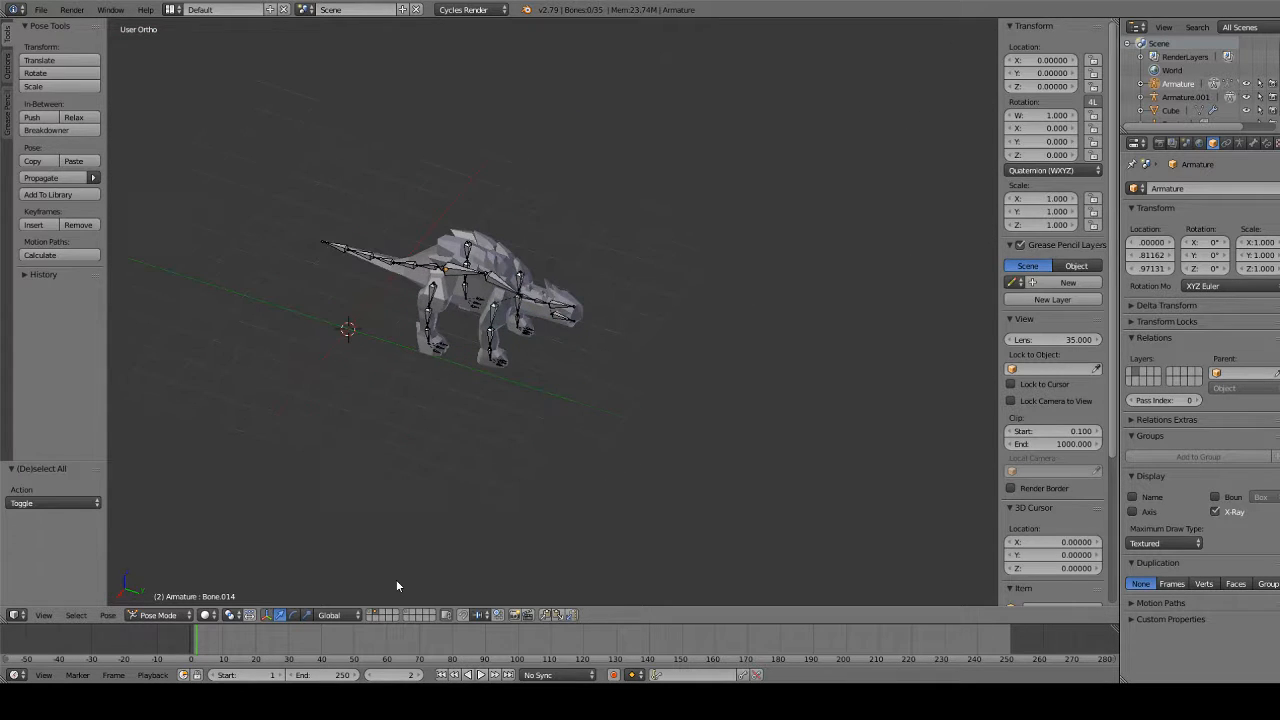
{"action": "left_click", "coordinate": [406, 612]}
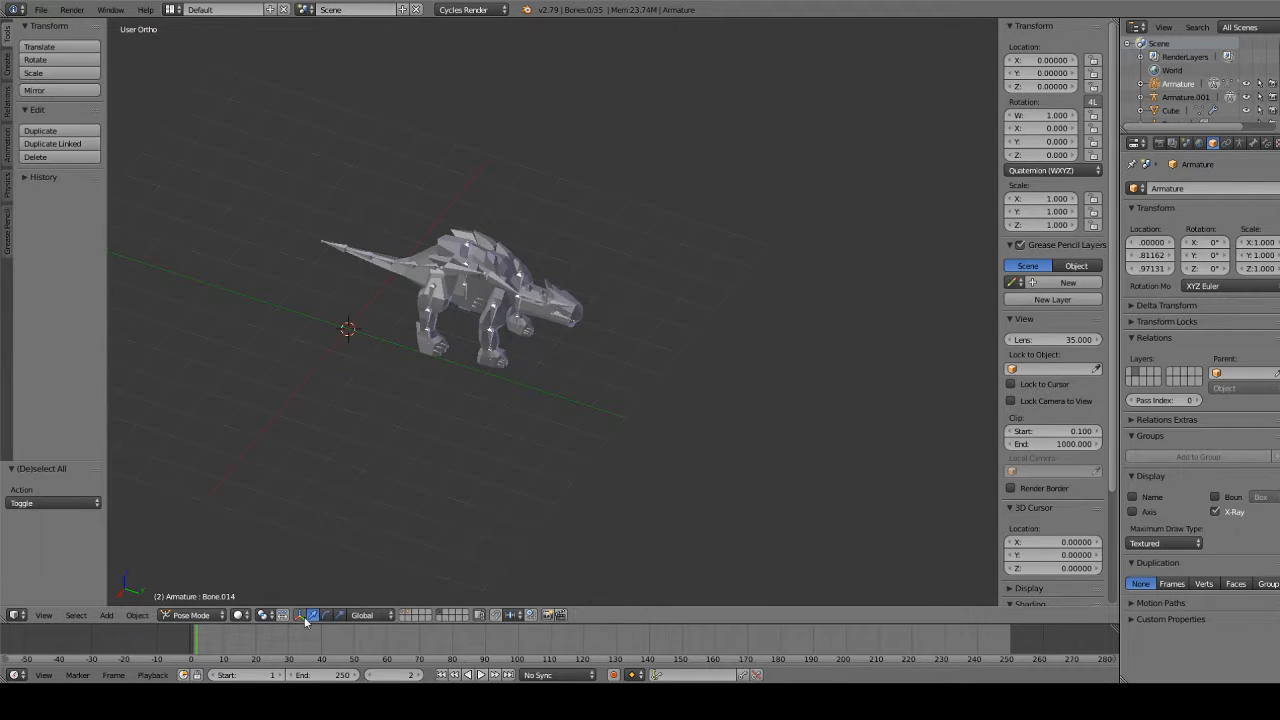
{"action": "left_click", "coordinate": [202, 598]}
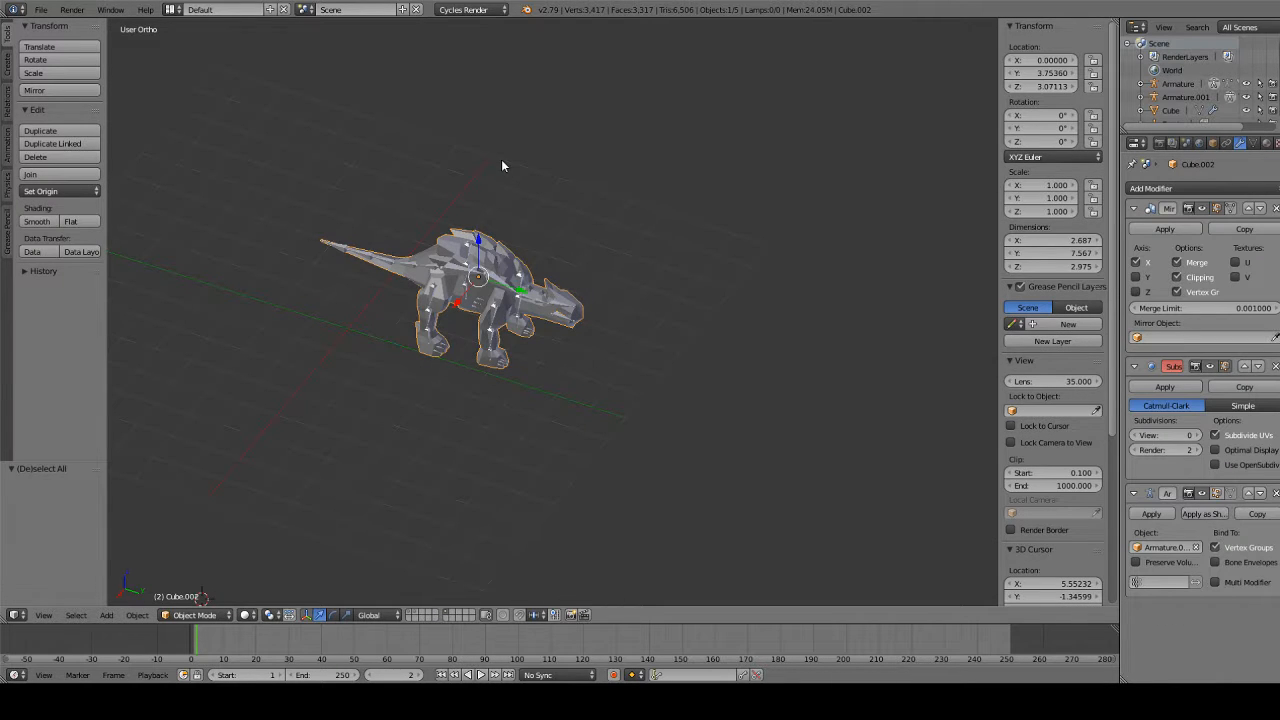
Duplicate the second rig's objects in place, move the copies to layer 3 and show that layer
{"action": "key", "text": "a"}
{"action": "middle_click_drag", "start_coordinate": [523, 209], "coordinate": [527, 270]}
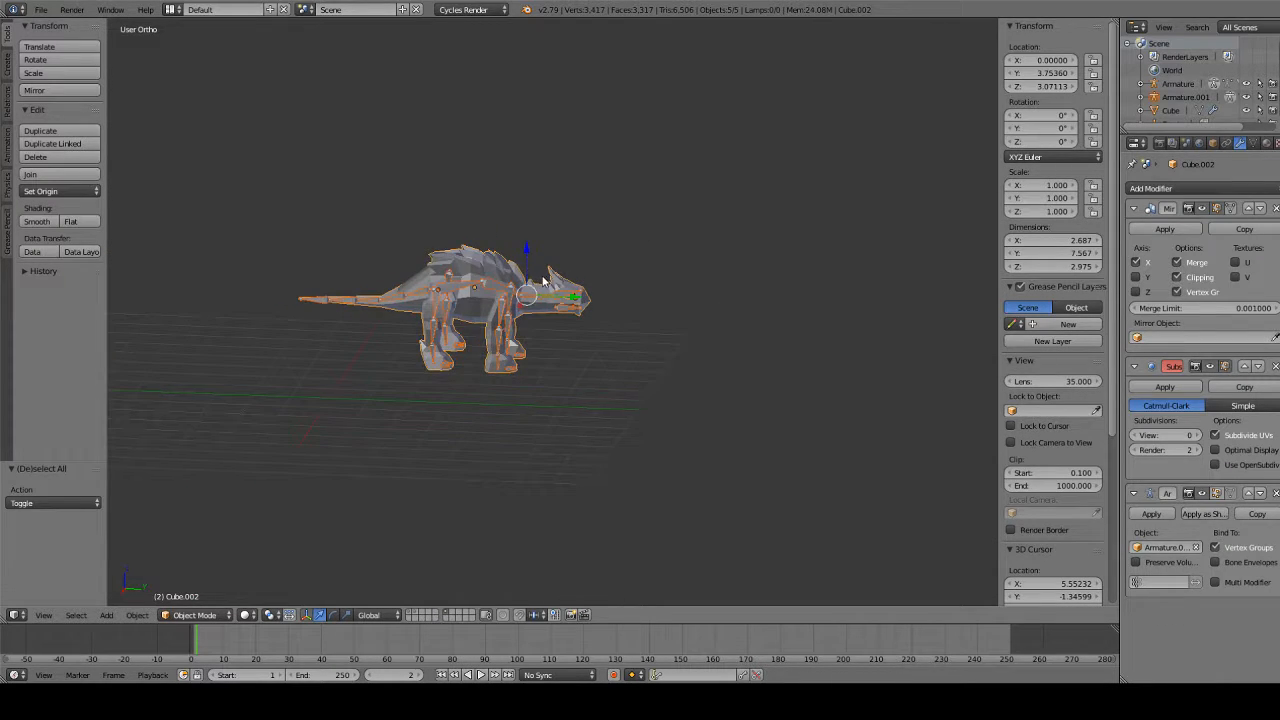
{"action": "key", "text": "shift+d"}
{"action": "right_click", "coordinate": [674, 374]}
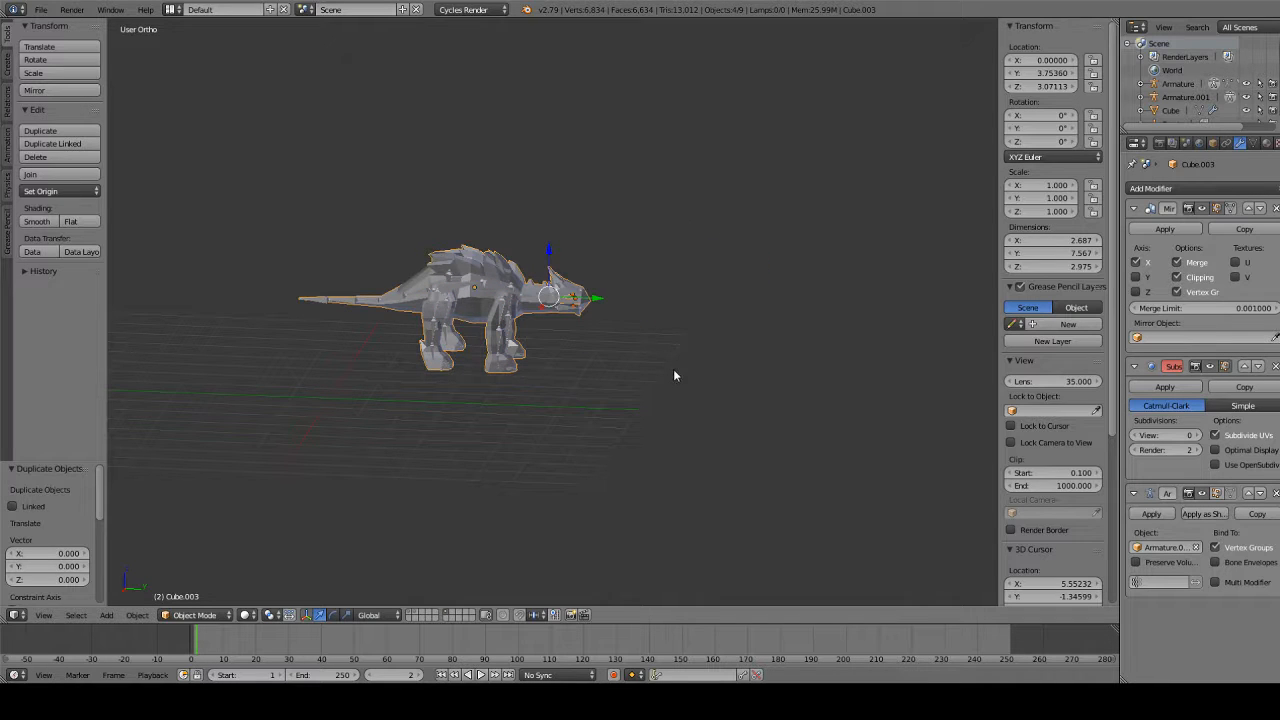
{"action": "key", "text": "m"}
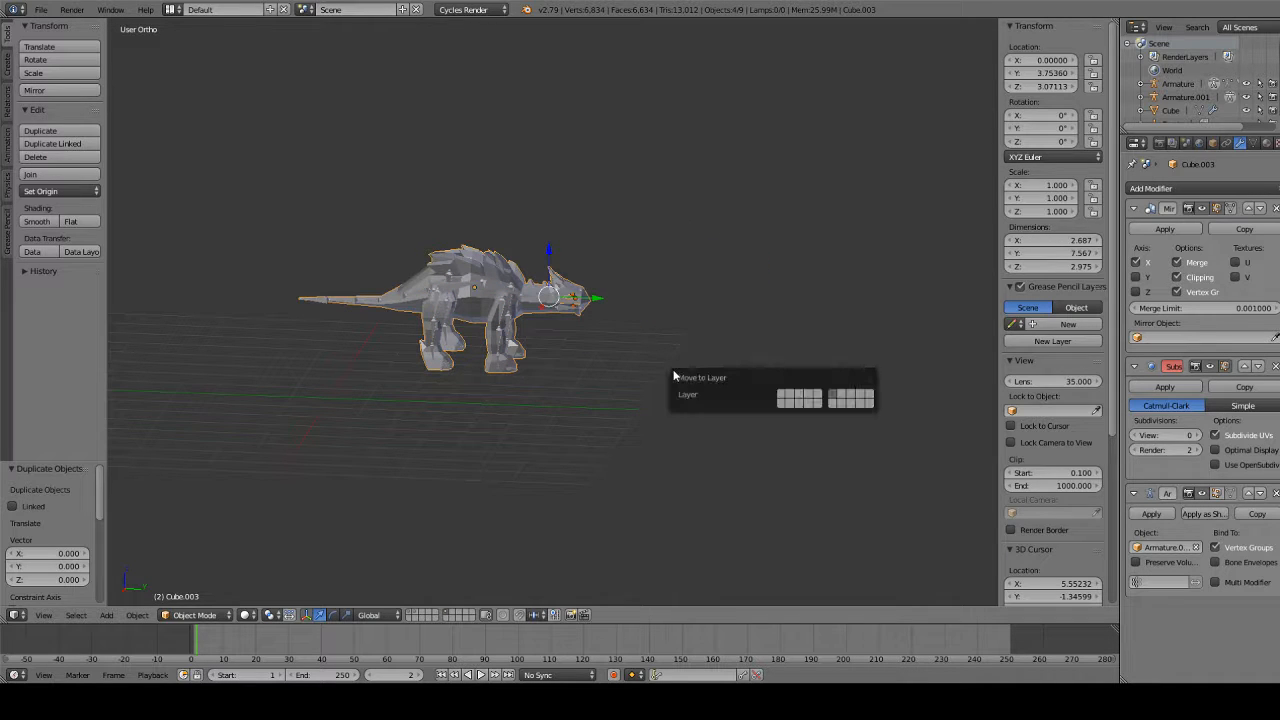
{"action": "left_click", "coordinate": [800, 396]}
{"action": "left_click", "coordinate": [421, 611]}
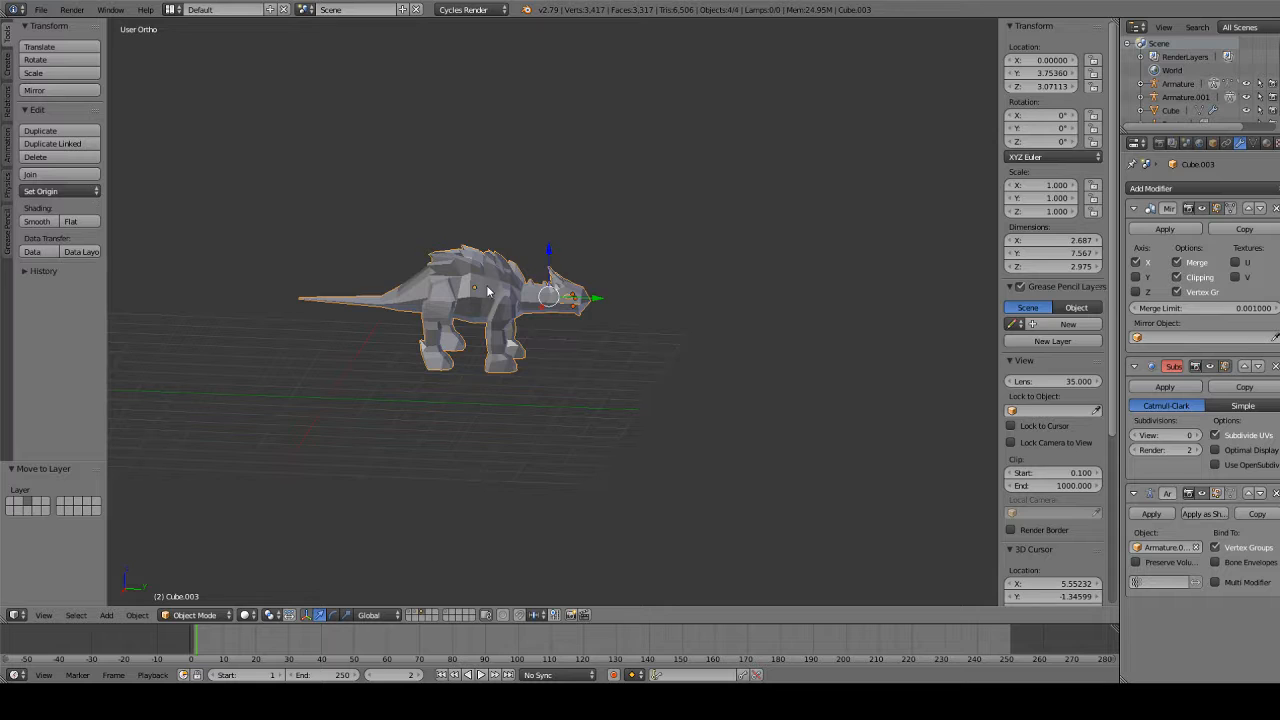
Delete the copied dinosaur objects from layer 3 and go back to the second rig's layer
{"action": "middle_click_drag", "start_coordinate": [488, 286], "coordinate": [447, 355]}
{"action": "scroll", "coordinate": [453, 432], "scroll_direction": "up", "scroll_amount": 5}
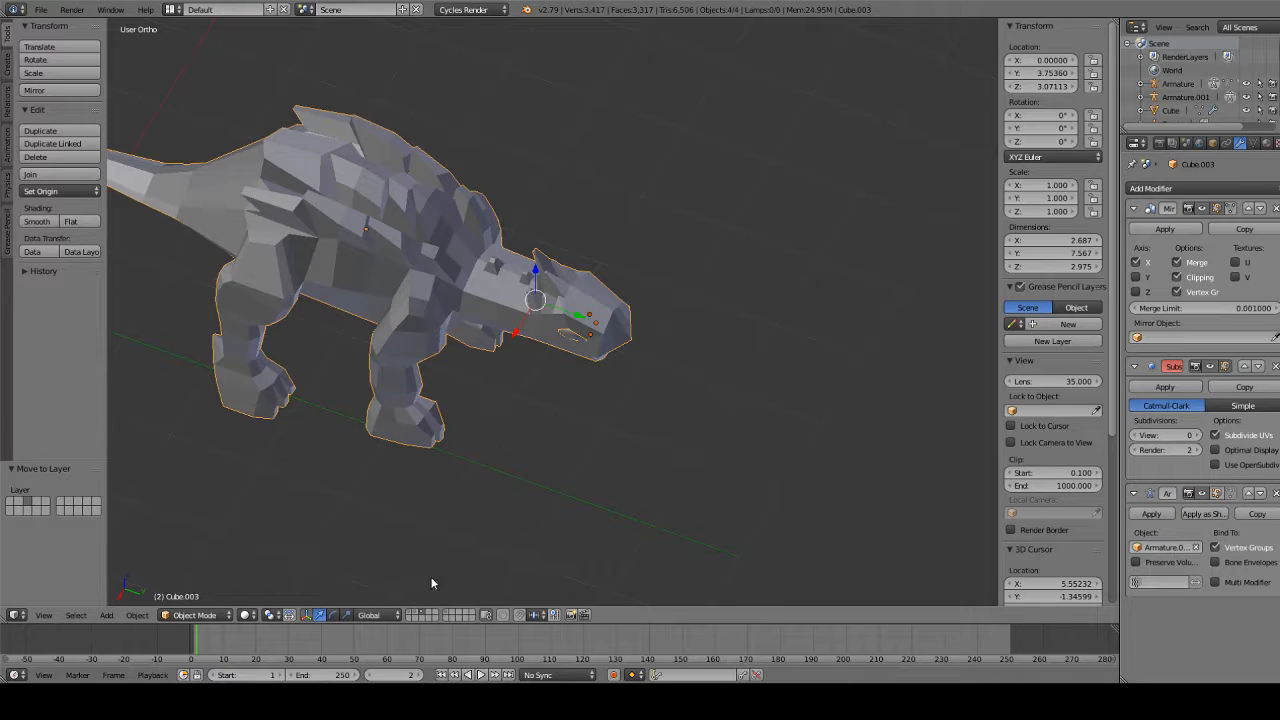
{"action": "key", "text": "x"}
{"action": "left_click", "coordinate": [560, 245]}
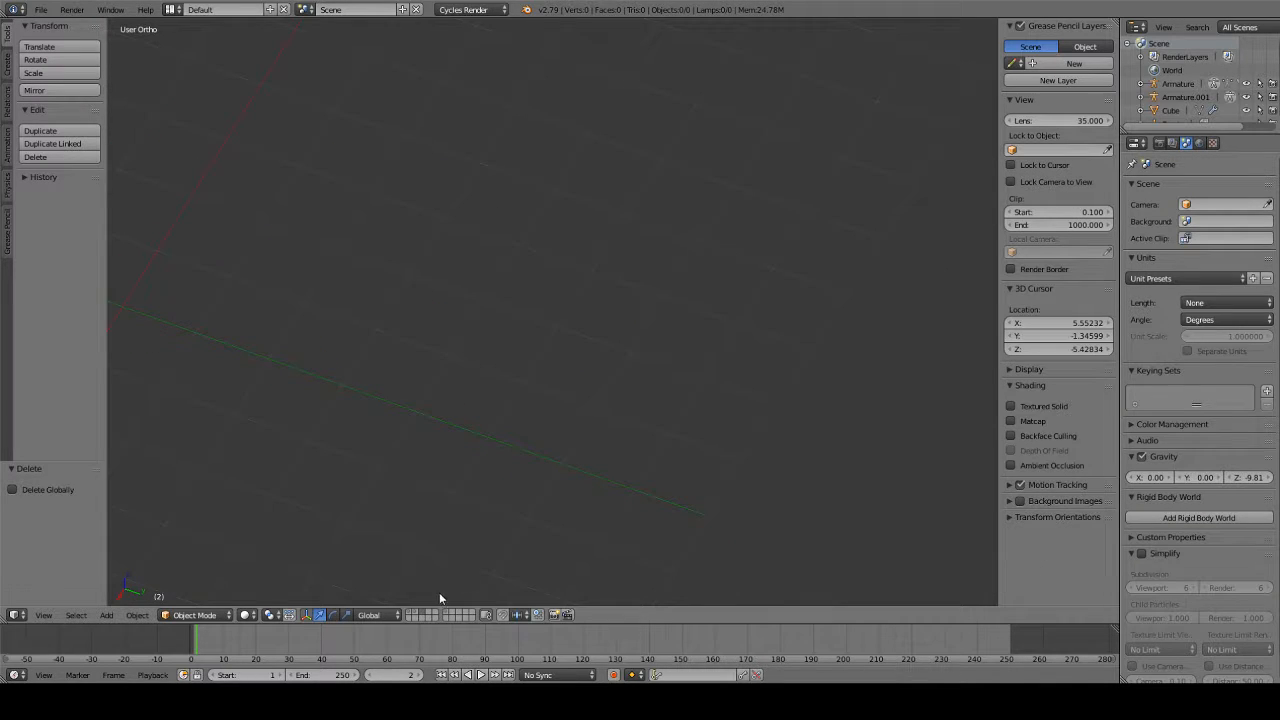
{"action": "key", "text": "ctrl+z"}
Select Armature.001 and switch it from Pose Mode to Object Mode
{"action": "key", "text": "a"}
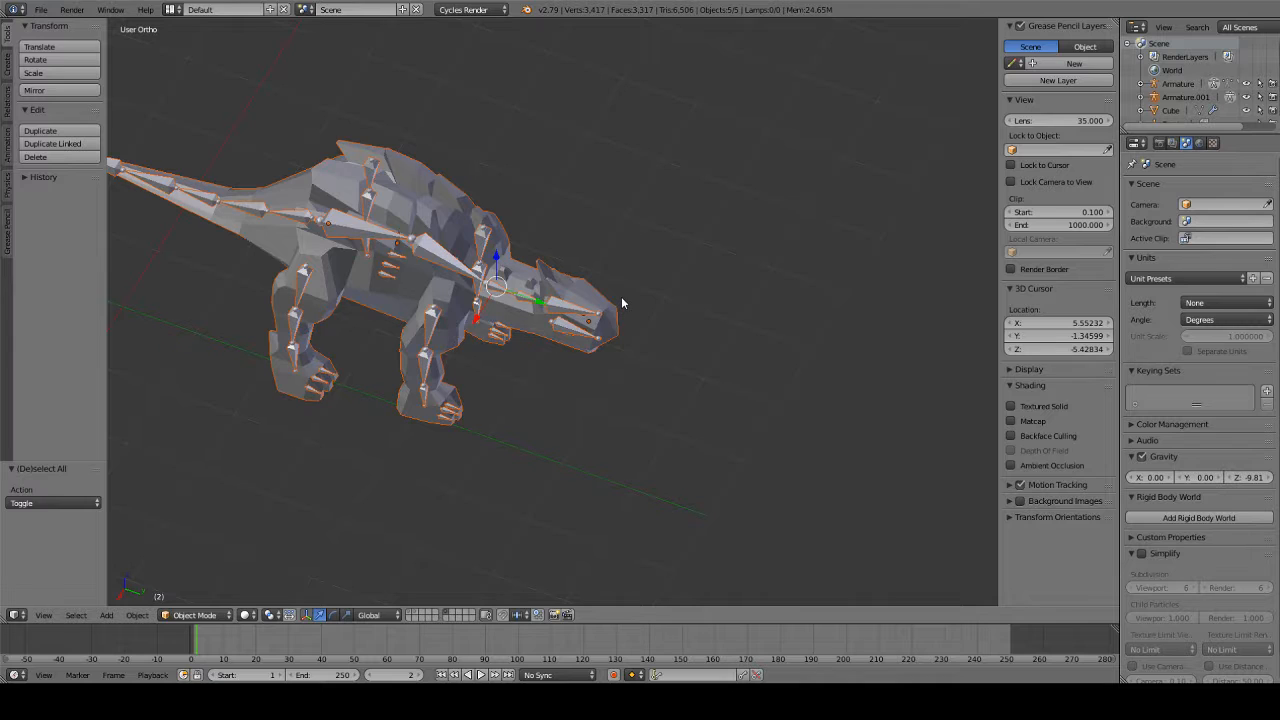
{"action": "right_click", "coordinate": [430, 252]}
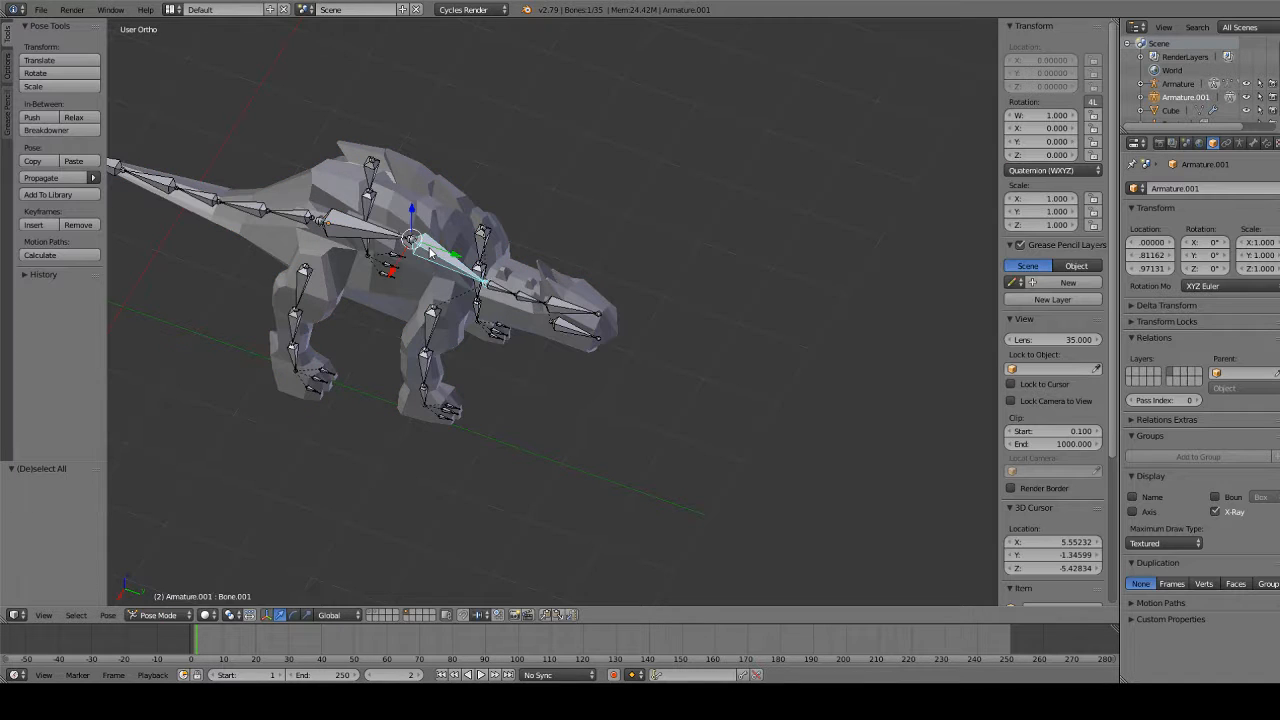
{"action": "left_click", "coordinate": [143, 614]}
{"action": "left_click", "coordinate": [147, 600]}
Duplicate all of the second rig's objects in place, including the armature, and move the copies to layer 3, showing that layer
{"action": "key", "text": "a"}
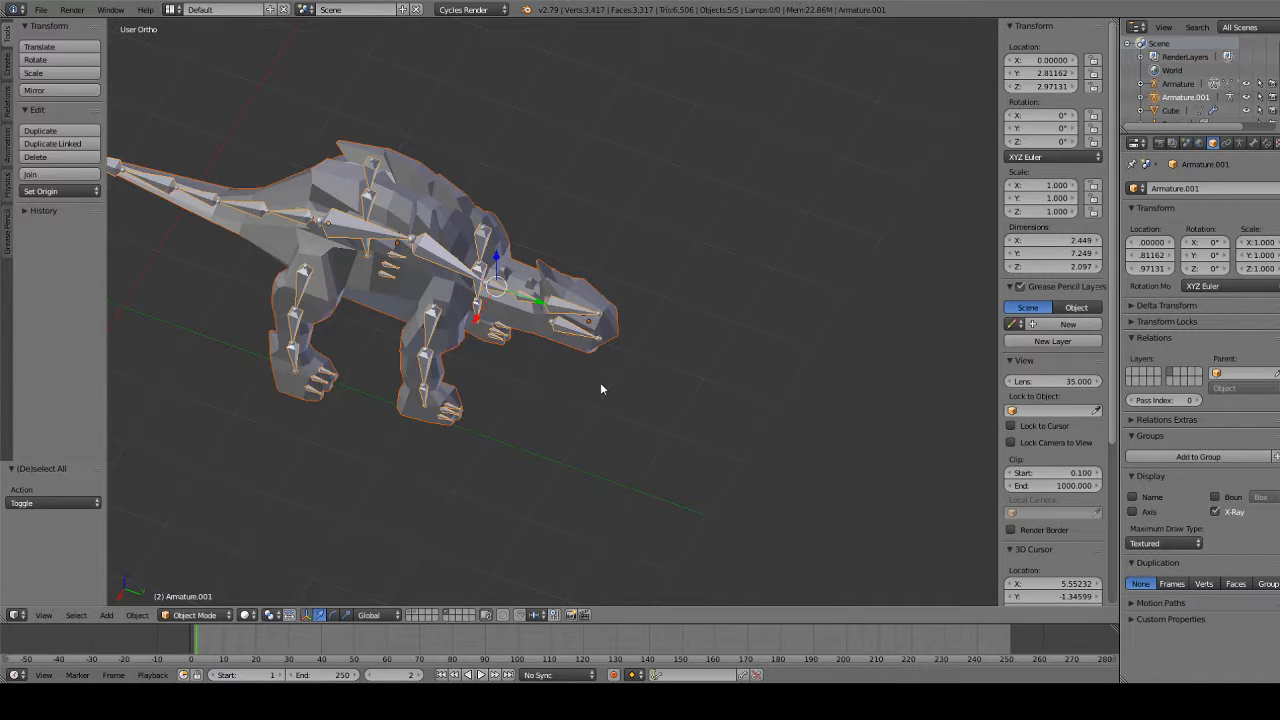
{"action": "key", "text": "shift+d"}
{"action": "right_click", "coordinate": [784, 314]}
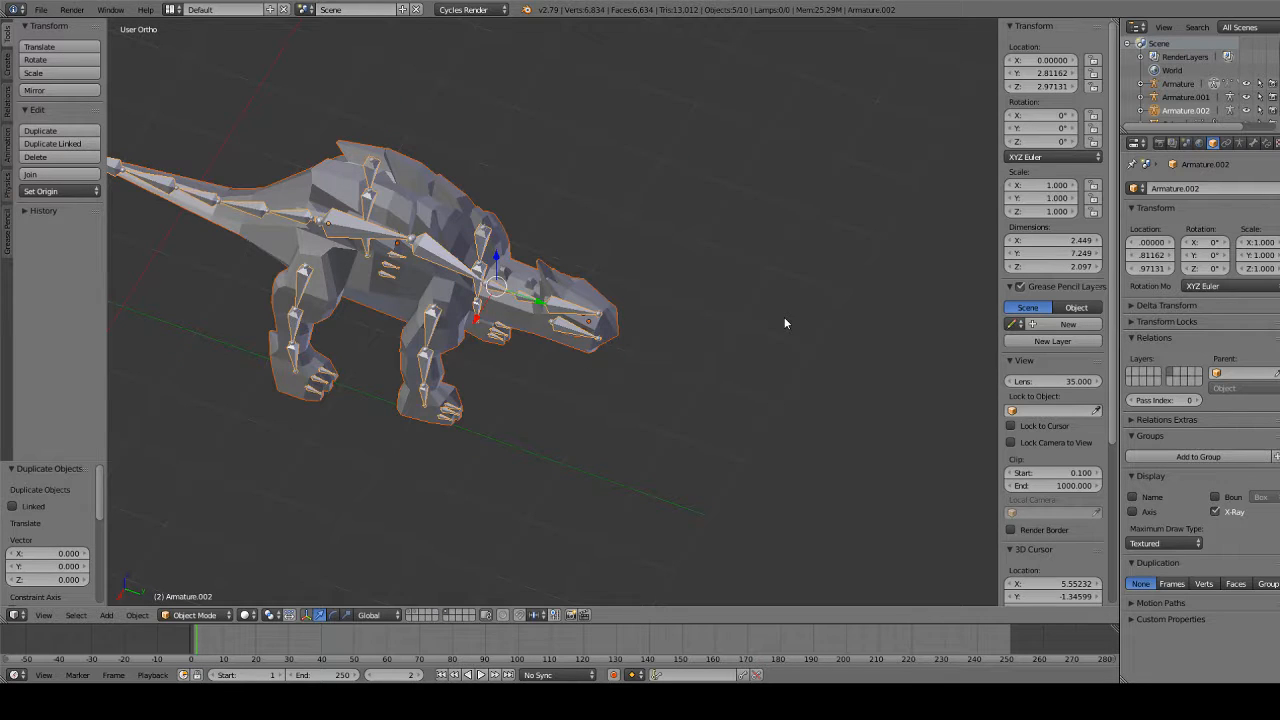
{"action": "key", "text": "m"}
{"action": "left_click", "coordinate": [912, 341]}
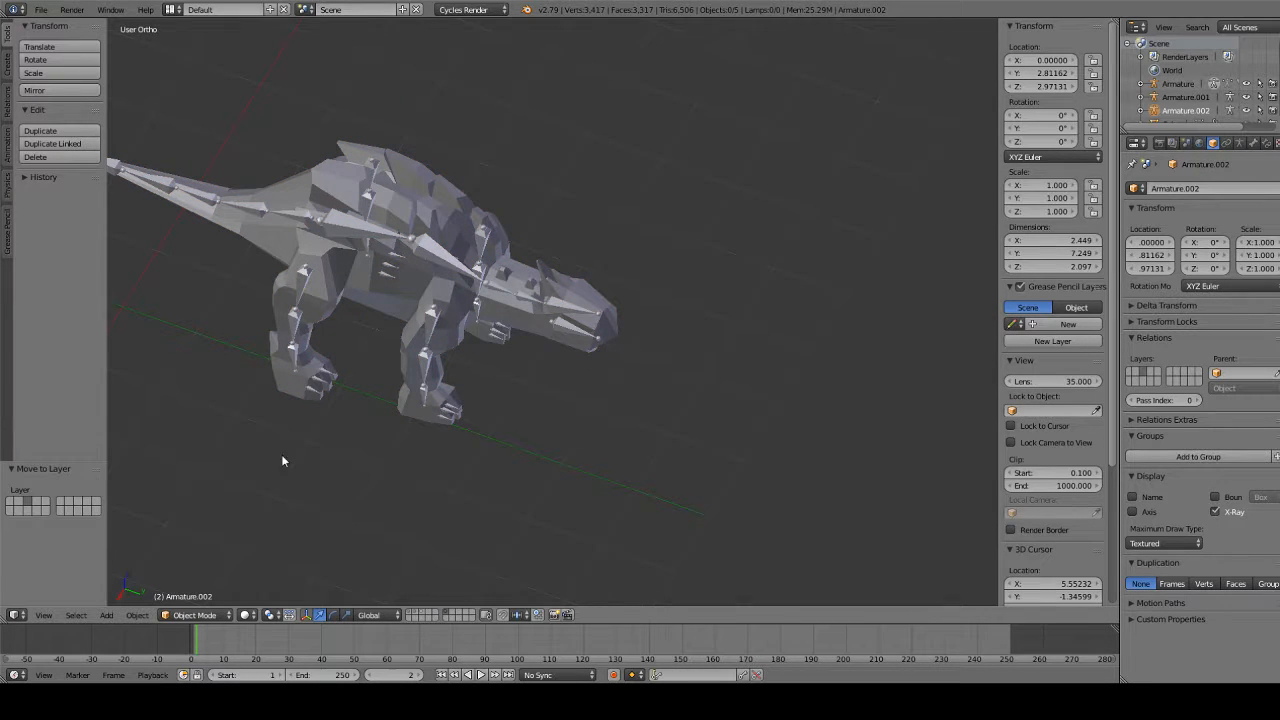
{"action": "left_click", "coordinate": [418, 617]}
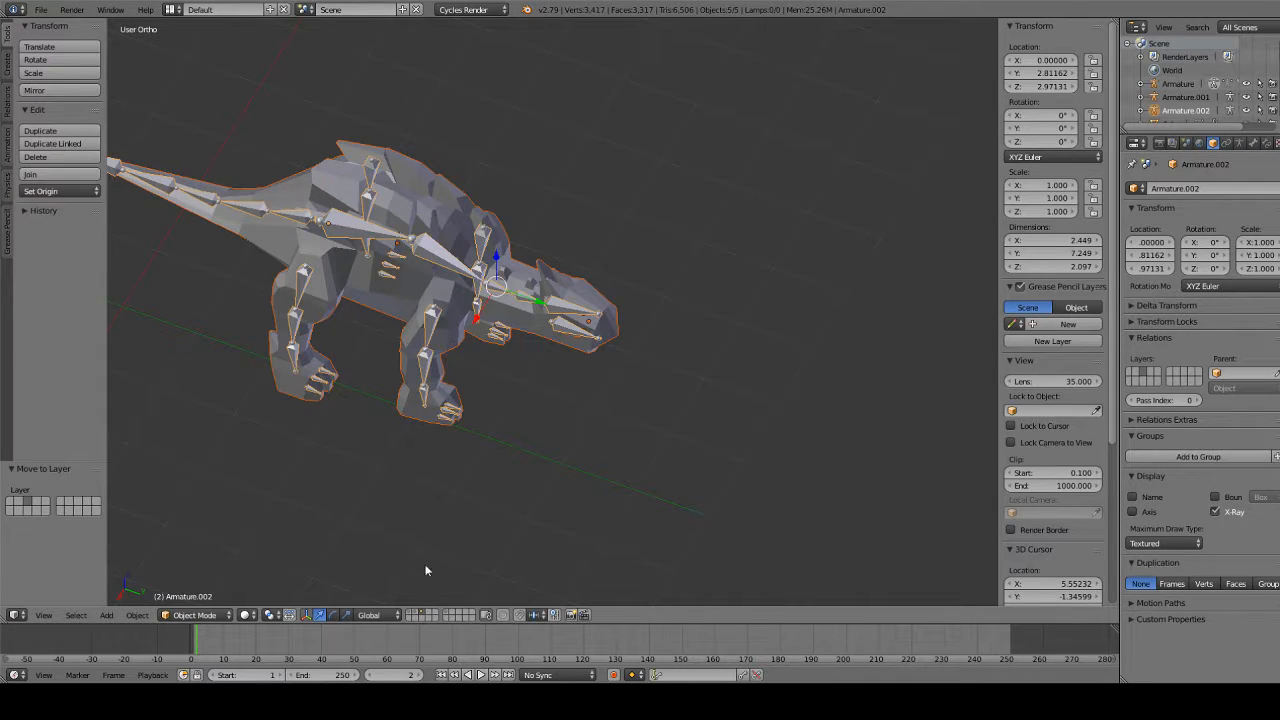
Hide the copied armature on layer 3 and put the dinosaur body mesh Cube.003 into Edit Mode
{"action": "right_click", "coordinate": [425, 262]}
{"action": "key", "text": "h"}
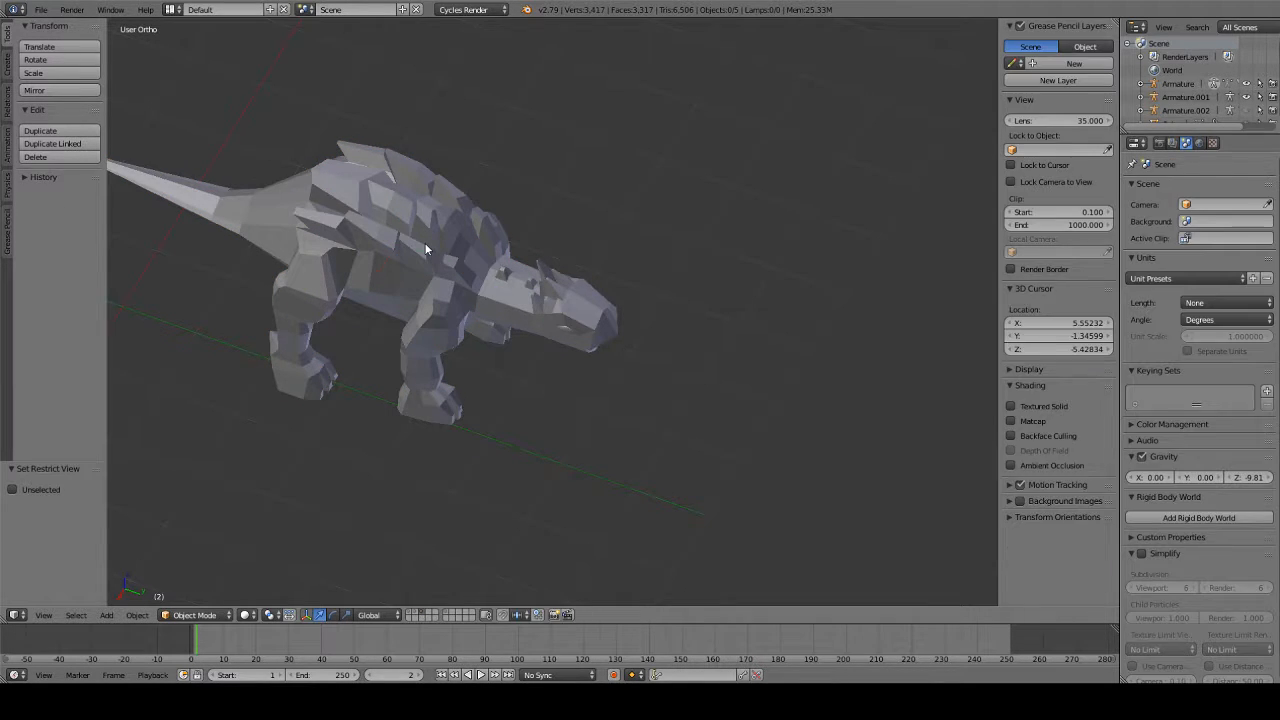
{"action": "right_click", "coordinate": [428, 255]}
{"action": "left_click", "coordinate": [200, 616]}
{"action": "left_click", "coordinate": [207, 587]}
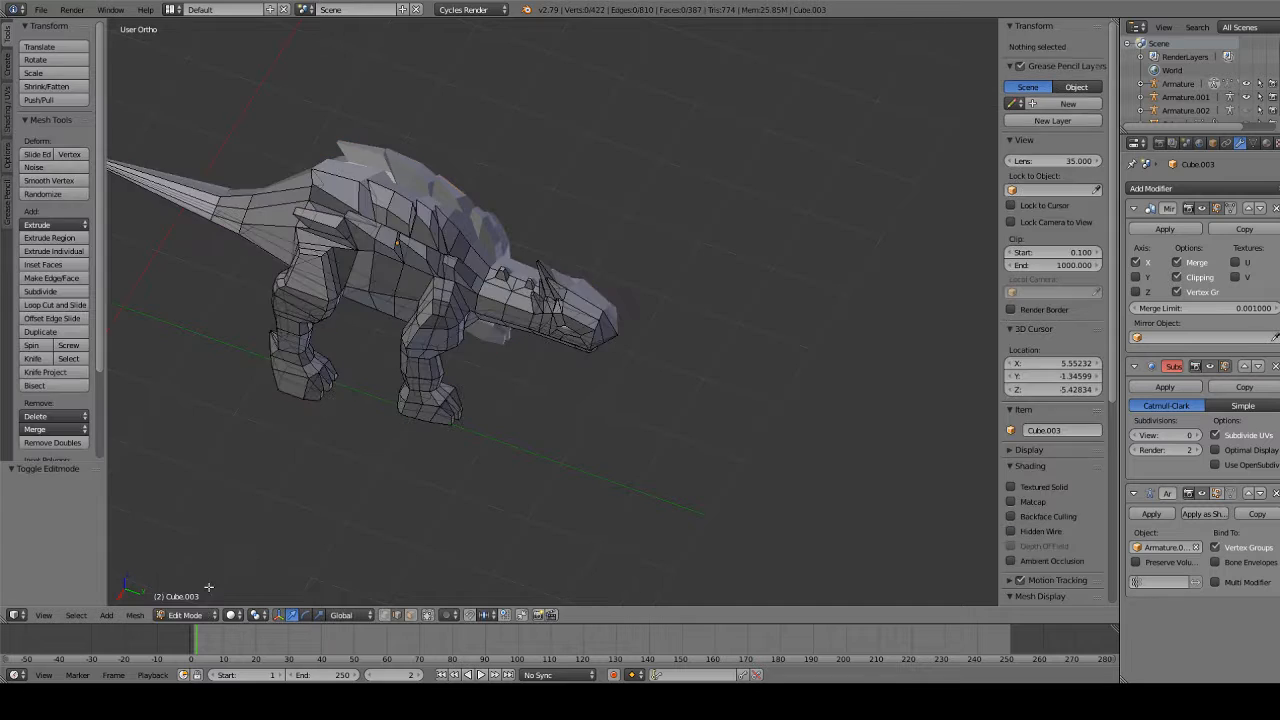
{"action": "middle_click_drag", "start_coordinate": [443, 429], "coordinate": [198, 329]}
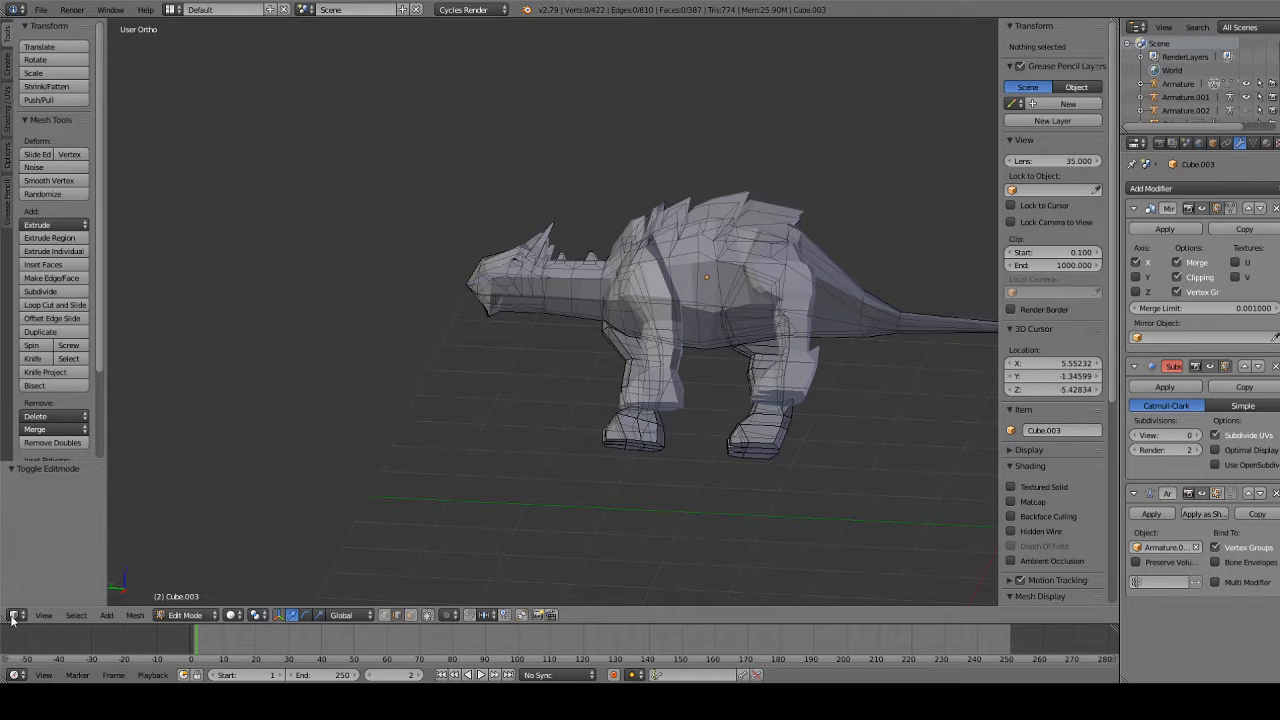
Split the 3D view into two side-by-side areas and divide the narrower one into two stacked areas
{"action": "left_click_drag", "start_coordinate": [12, 618], "coordinate": [436, 571]}
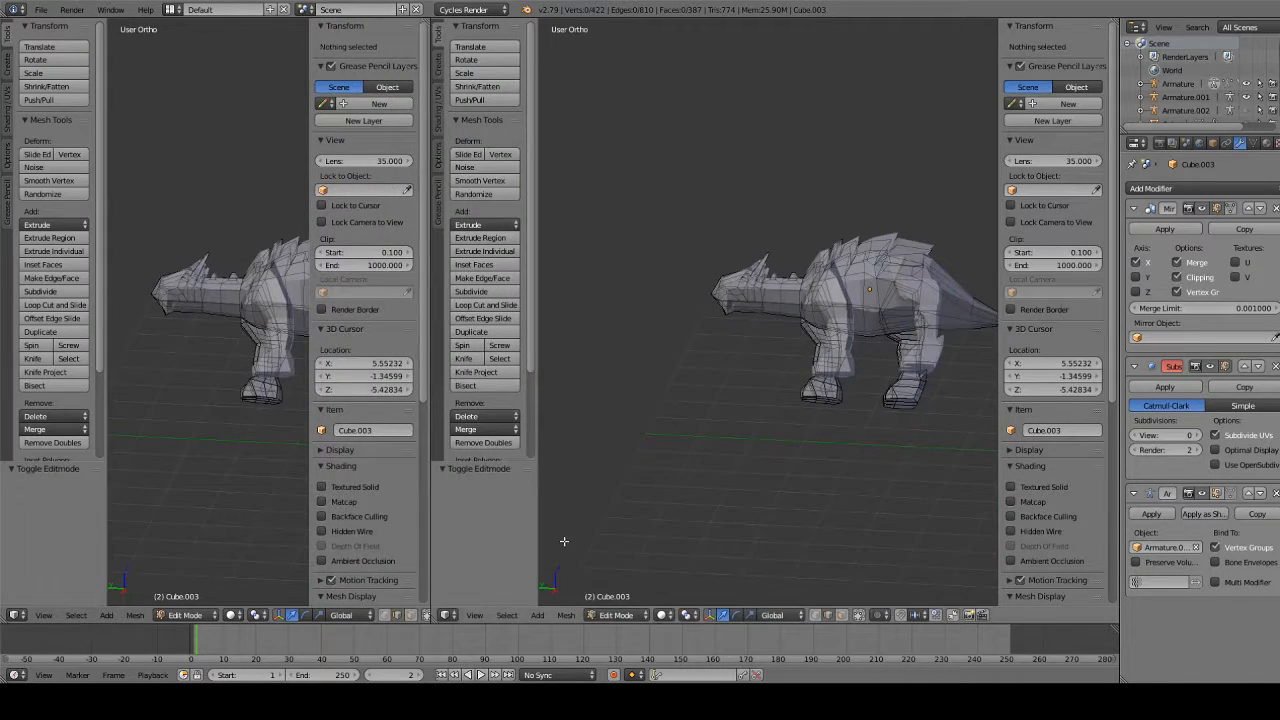
{"action": "left_click_drag", "start_coordinate": [432, 620], "coordinate": [455, 614]}
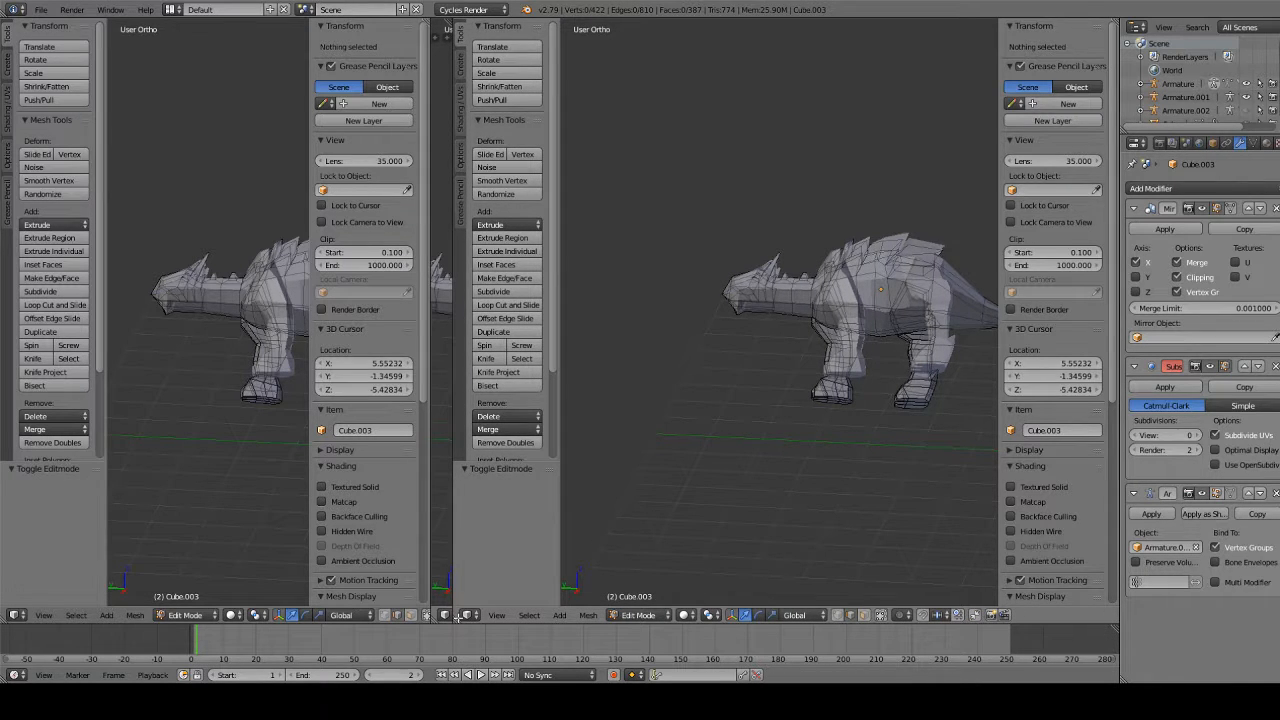
{"action": "left_click_drag", "start_coordinate": [452, 619], "coordinate": [431, 617]}
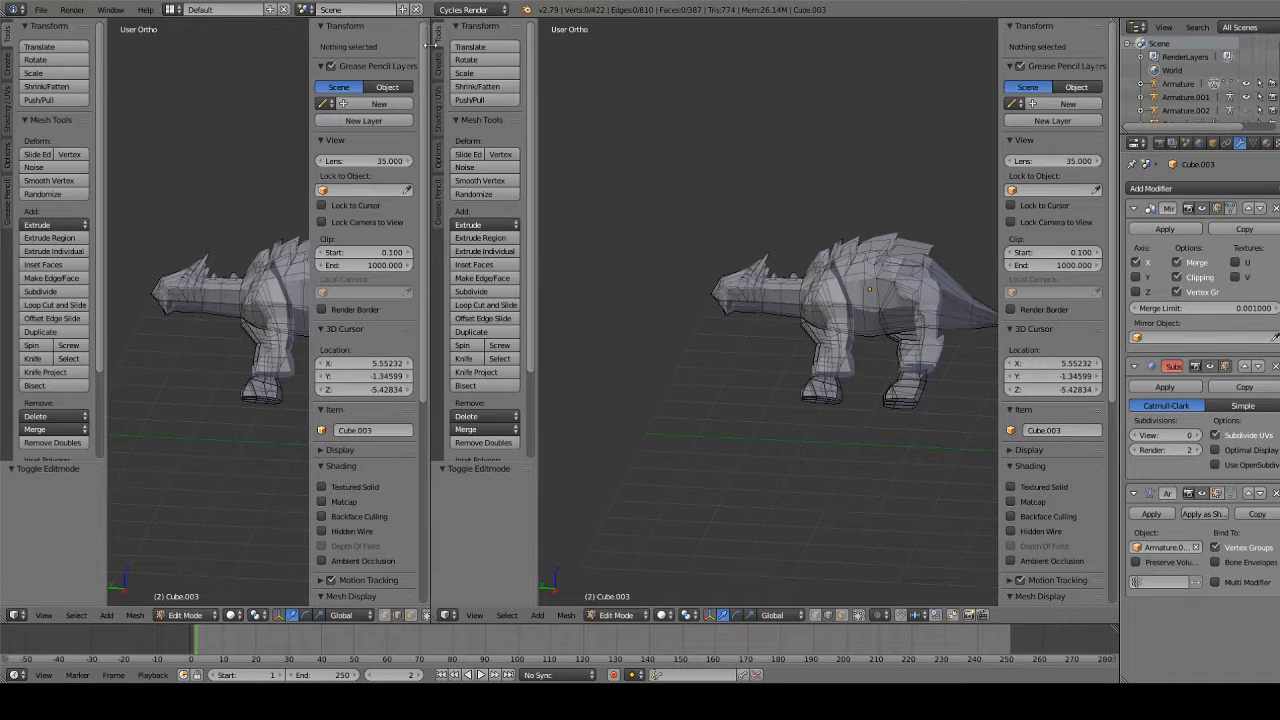
{"action": "left_click_drag", "start_coordinate": [428, 20], "coordinate": [424, 316]}
Hide the large 3D view's tool shelf and change the upper small area to a Node Editor and the lower one to a UV/Image Editor
{"action": "middle_click_drag", "start_coordinate": [660, 289], "coordinate": [694, 342]}
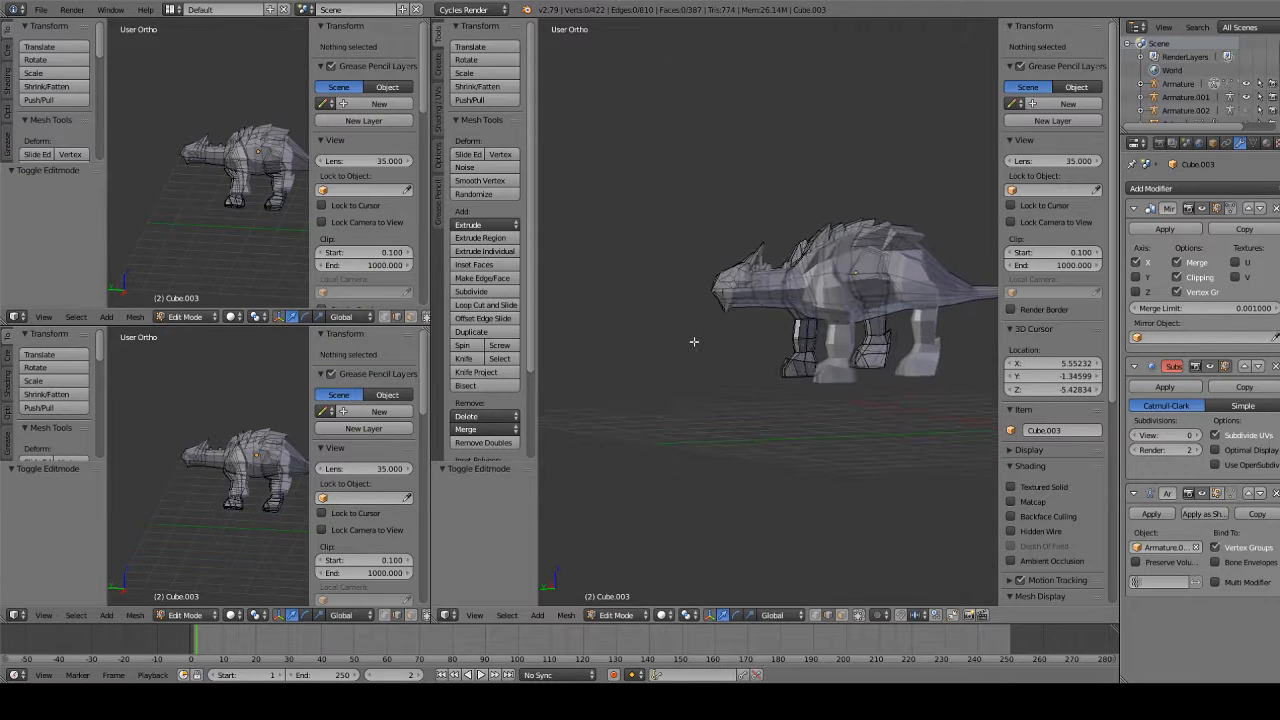
{"action": "key", "text": "t"}
{"action": "left_click", "coordinate": [14, 318]}
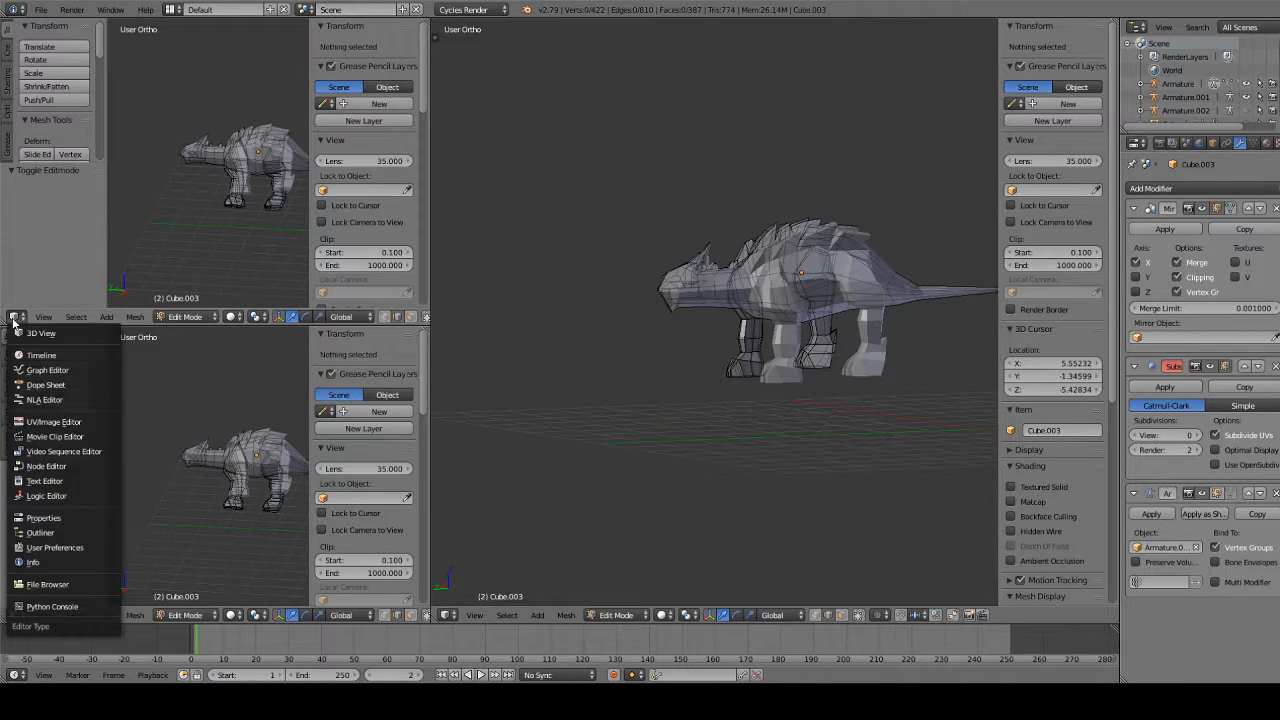
{"action": "left_click", "coordinate": [74, 467]}
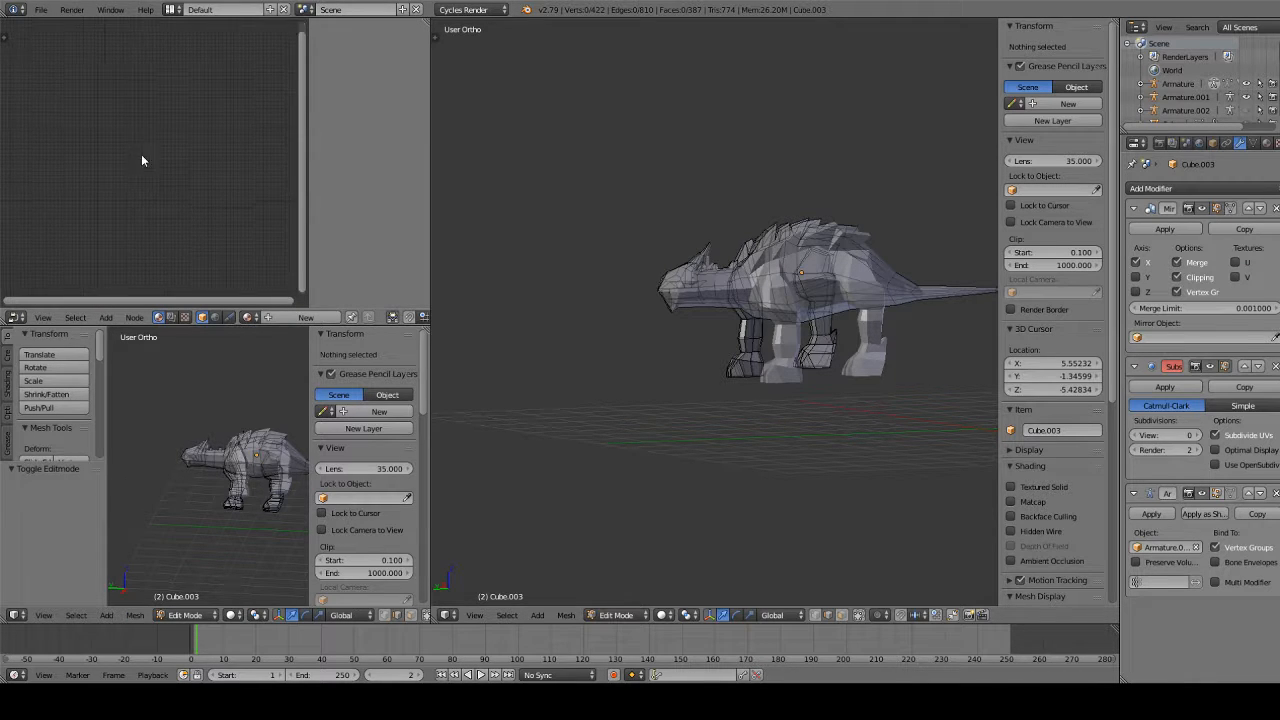
{"action": "left_click", "coordinate": [15, 615]}
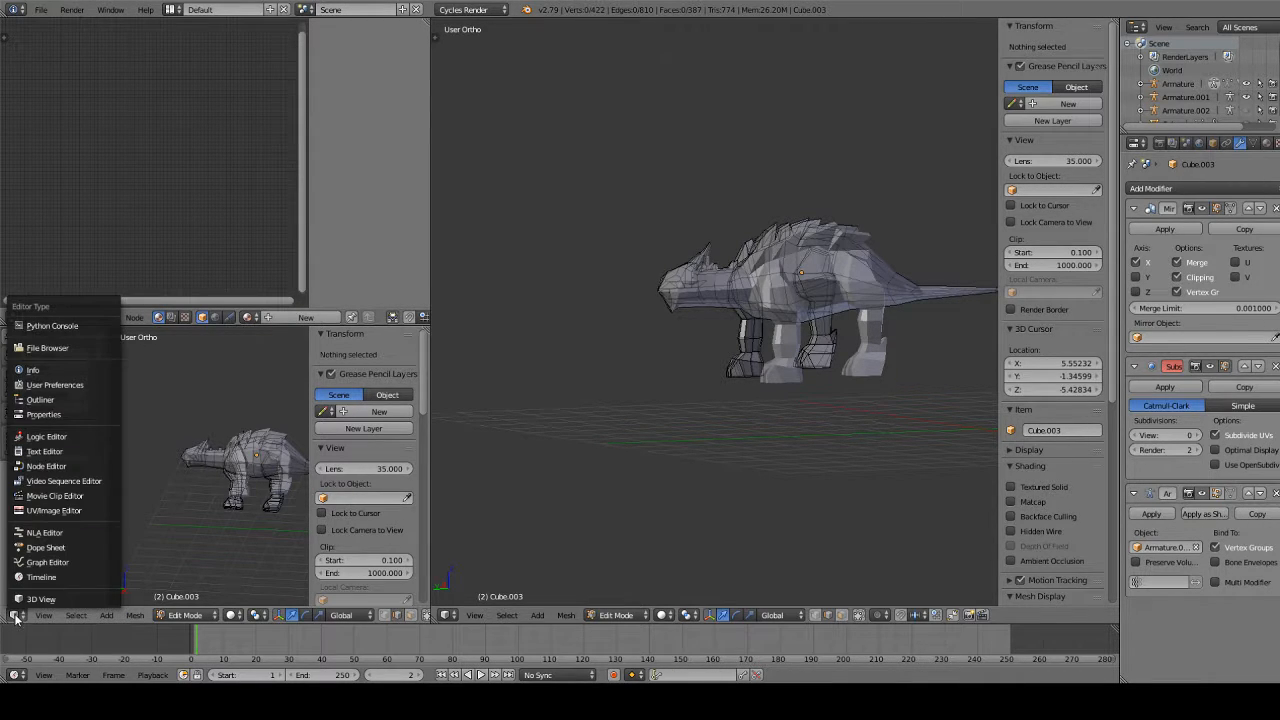
{"action": "left_click", "coordinate": [75, 511]}
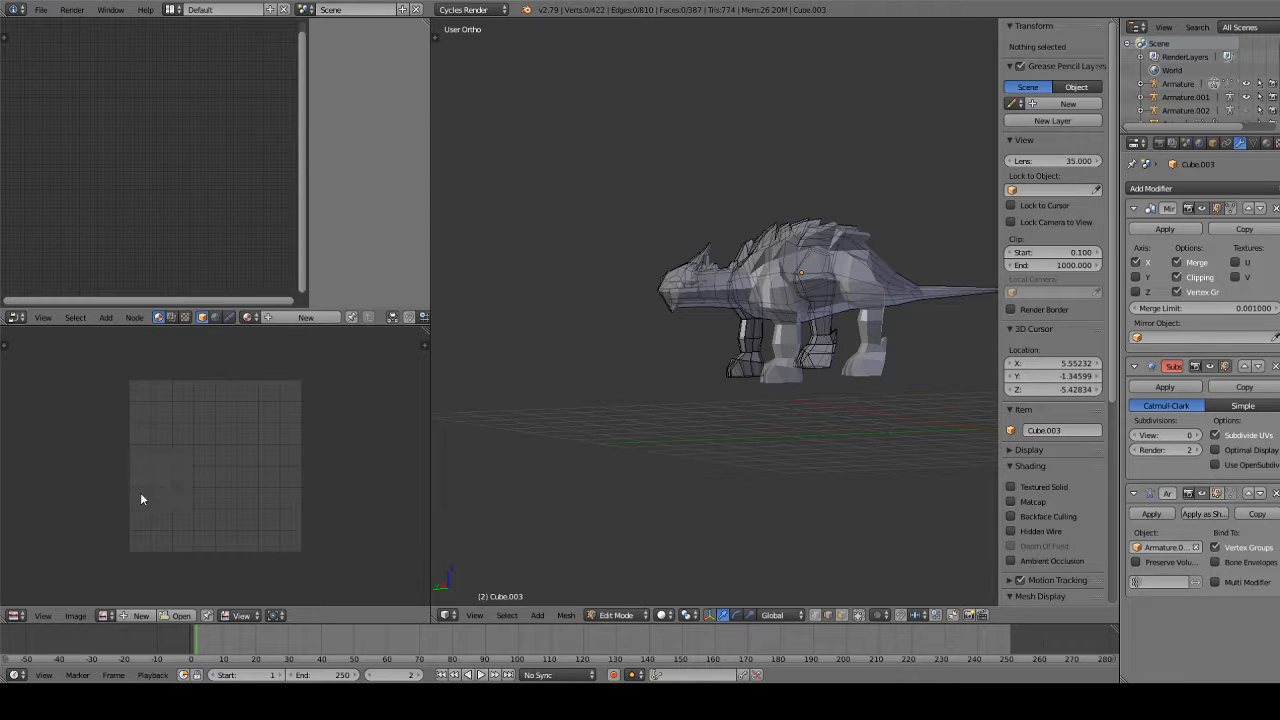
Start a new image in the UV/Image Editor with a width and height of 2048 px
{"action": "left_click", "coordinate": [137, 616]}
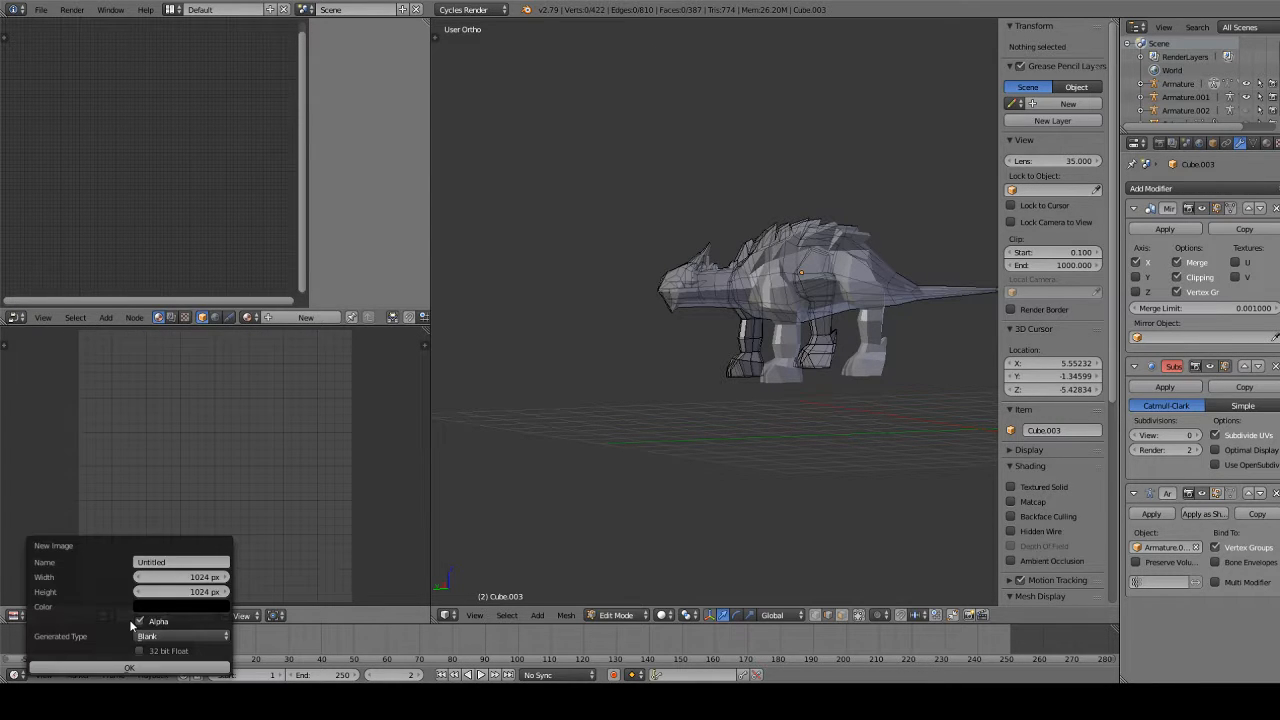
{"action": "left_click", "coordinate": [170, 578]}
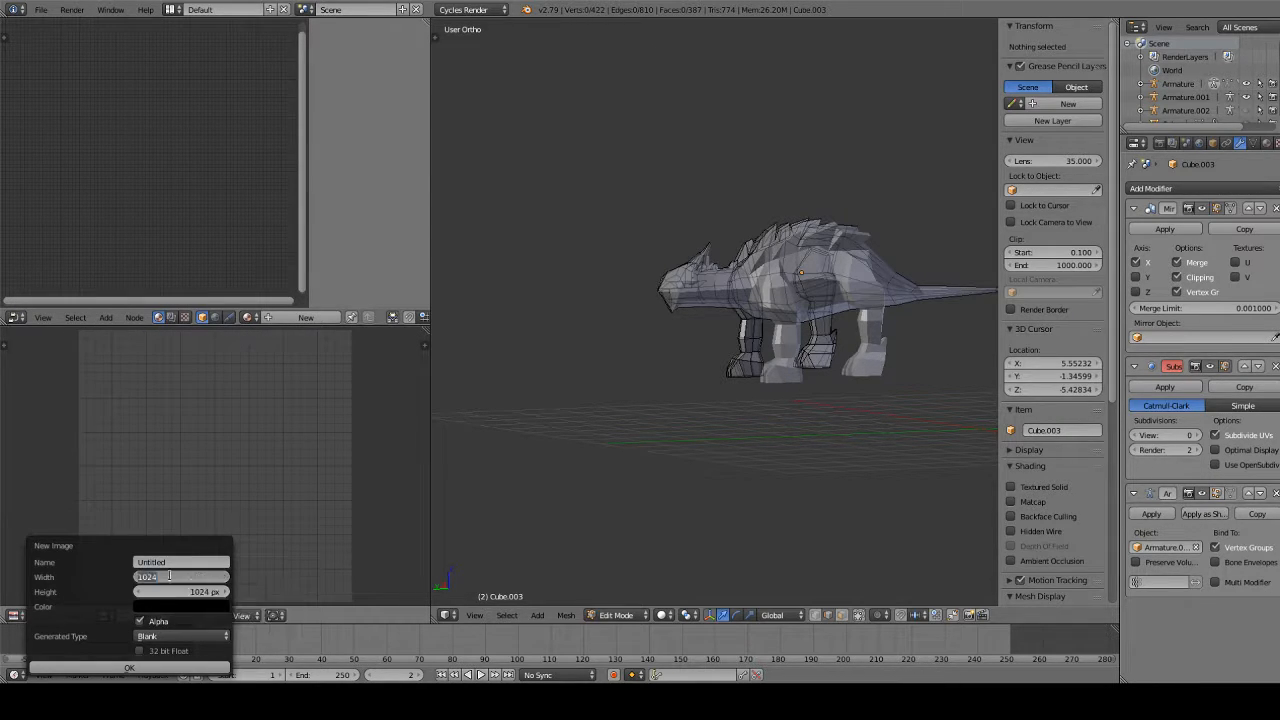
{"action": "key", "text": "BackSpace"}
{"action": "key", "text": "Return"}
{"action": "left_click", "coordinate": [171, 590]}
{"action": "type", "text": "2"}
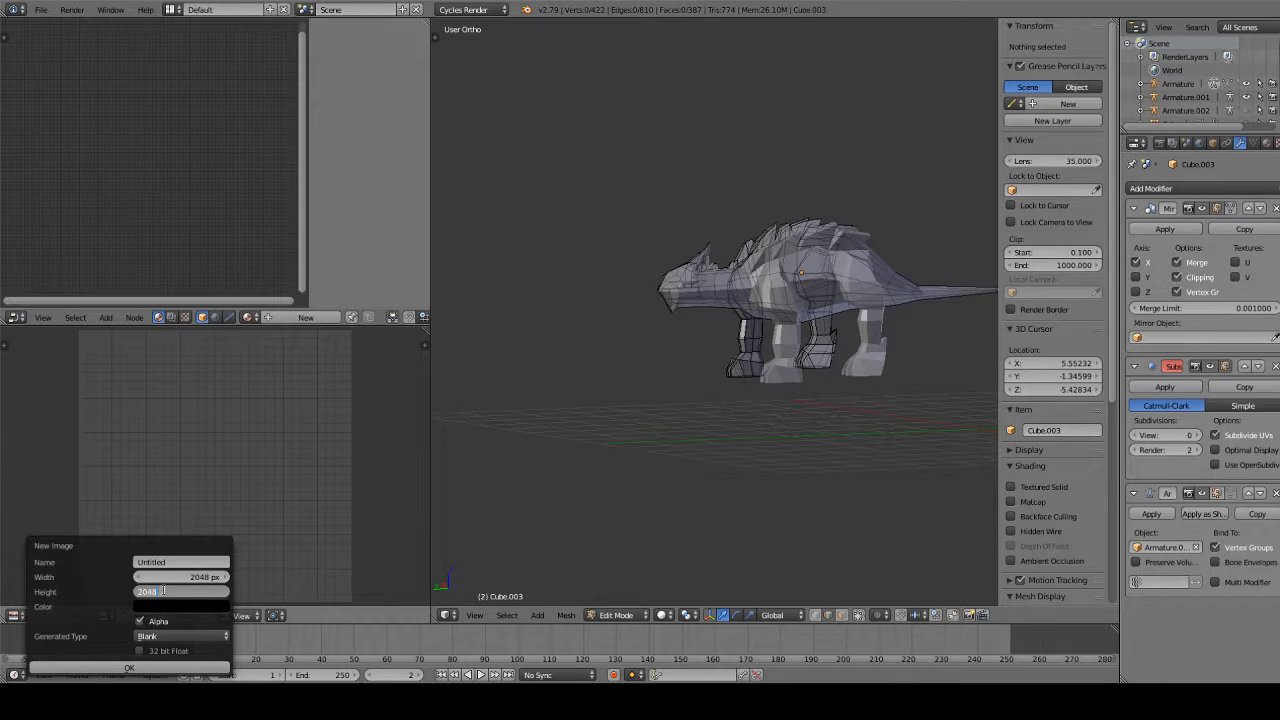
{"action": "type", "text": "048"}
{"action": "key", "text": "Return"}
Name the new image UV, set its generated type to UV Grid and create it
{"action": "left_click", "coordinate": [191, 561]}
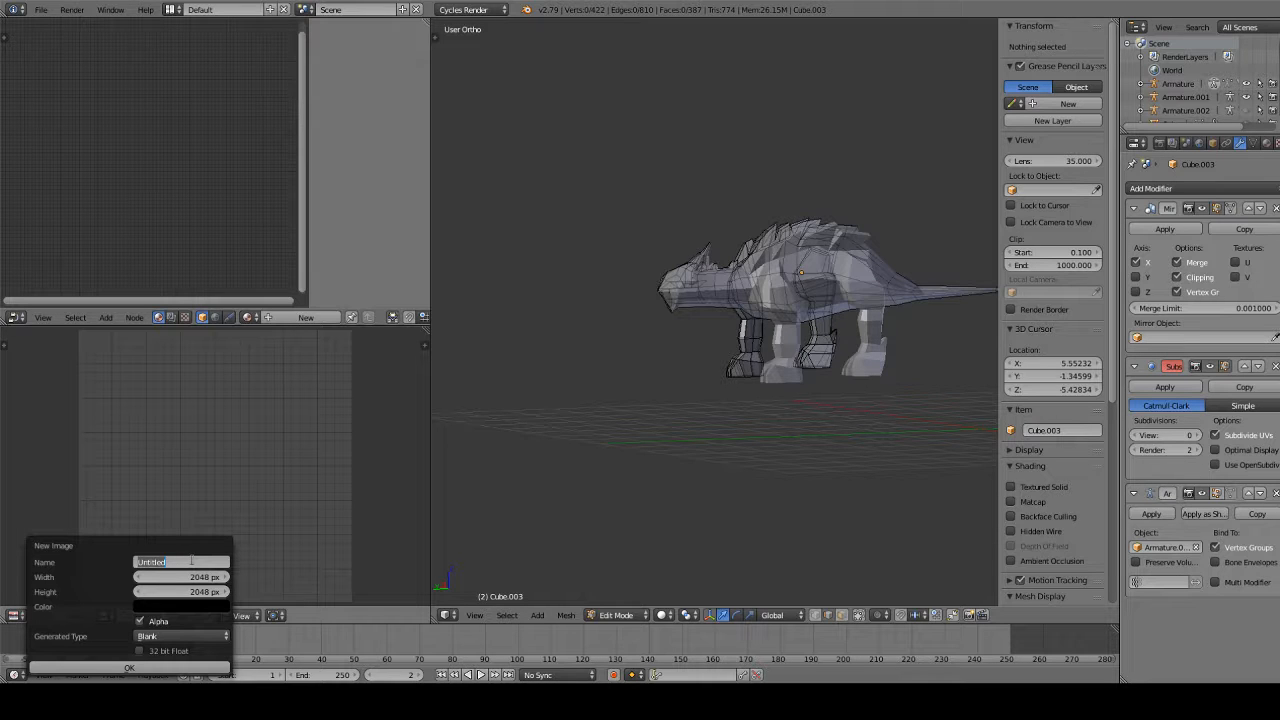
{"action": "key", "text": "BackSpace"}
{"action": "left_click", "coordinate": [142, 637]}
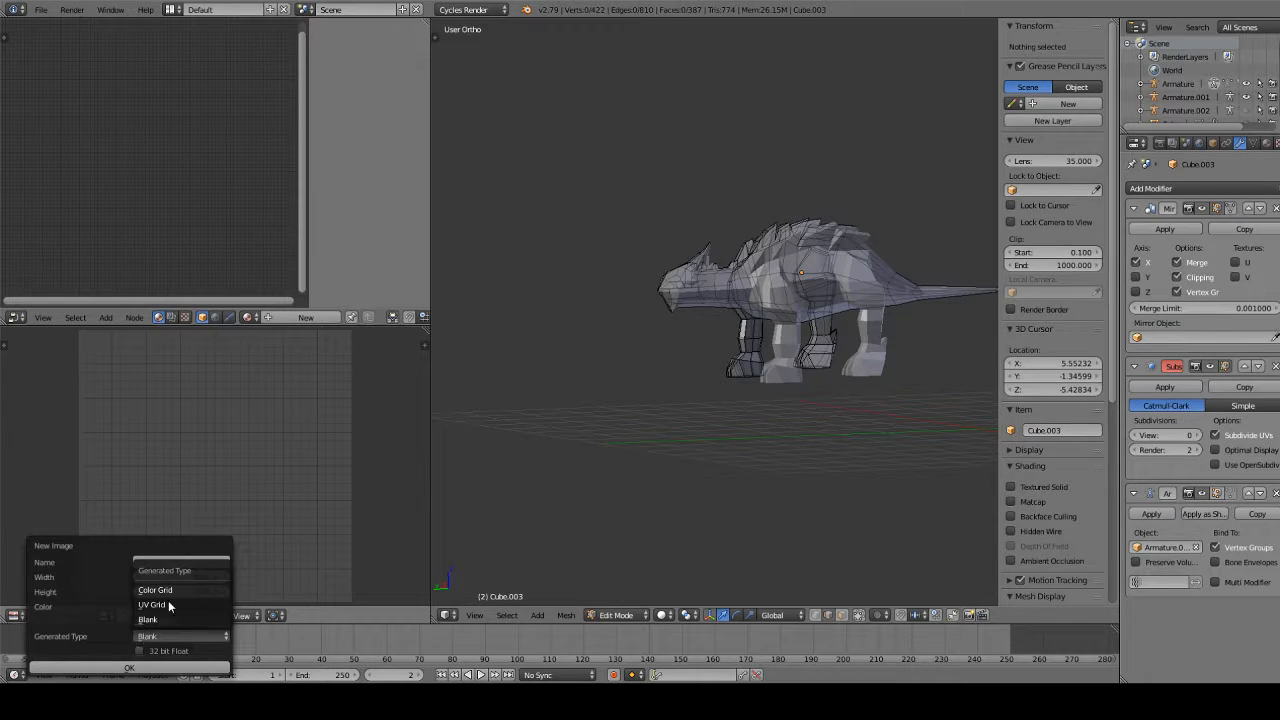
{"action": "left_click", "coordinate": [171, 603]}
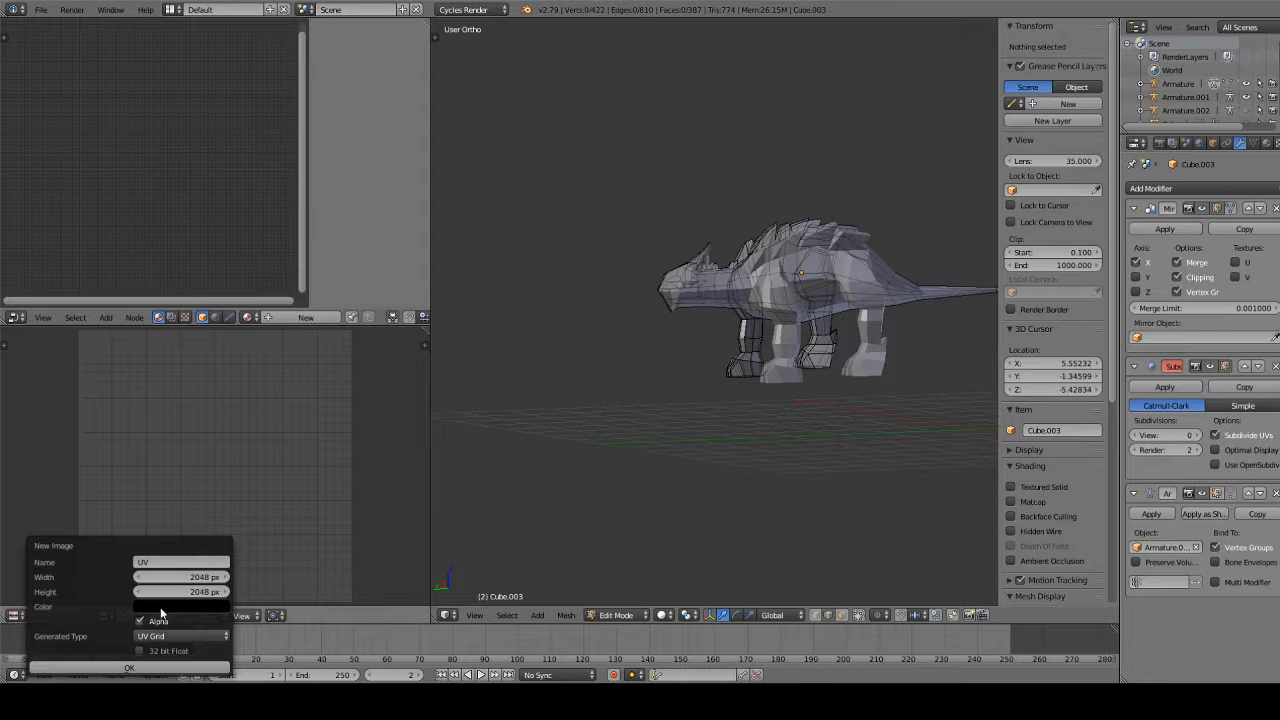
{"action": "left_click", "coordinate": [98, 662]}
{"action": "scroll", "coordinate": [224, 496], "scroll_direction": "down", "scroll_amount": 5}
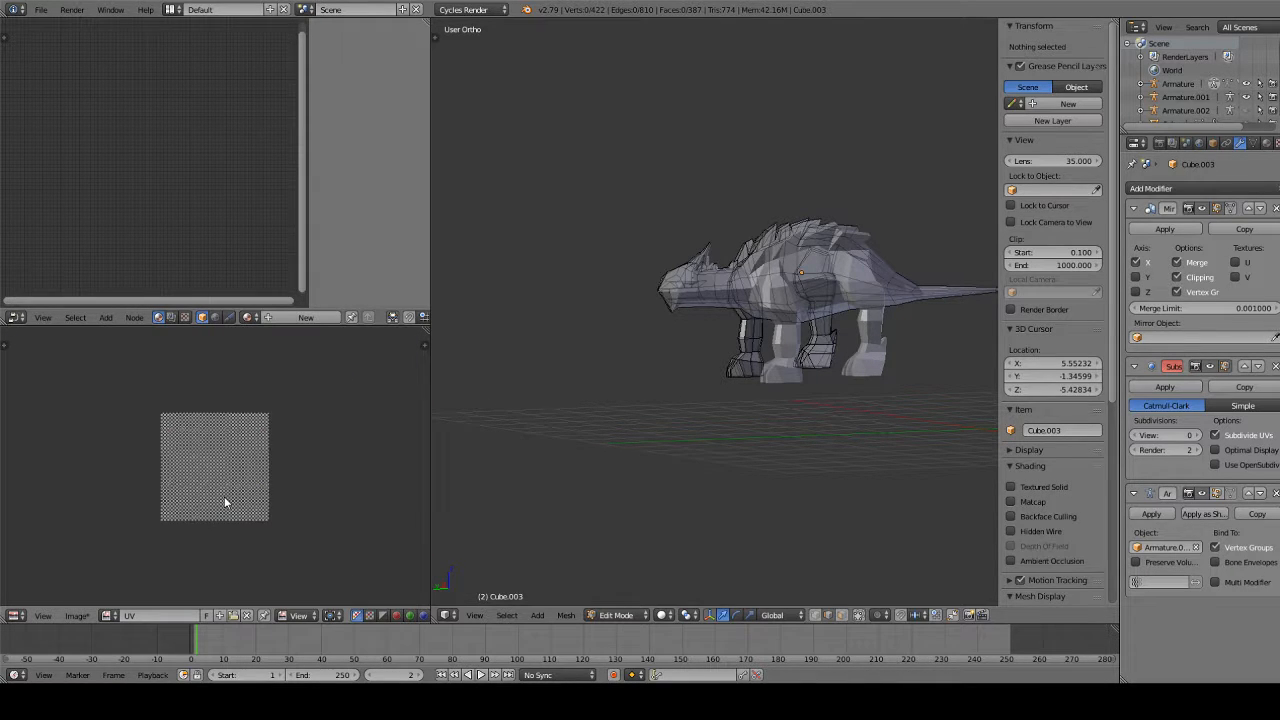
{"action": "scroll", "coordinate": [224, 502], "scroll_direction": "up", "scroll_amount": 1}
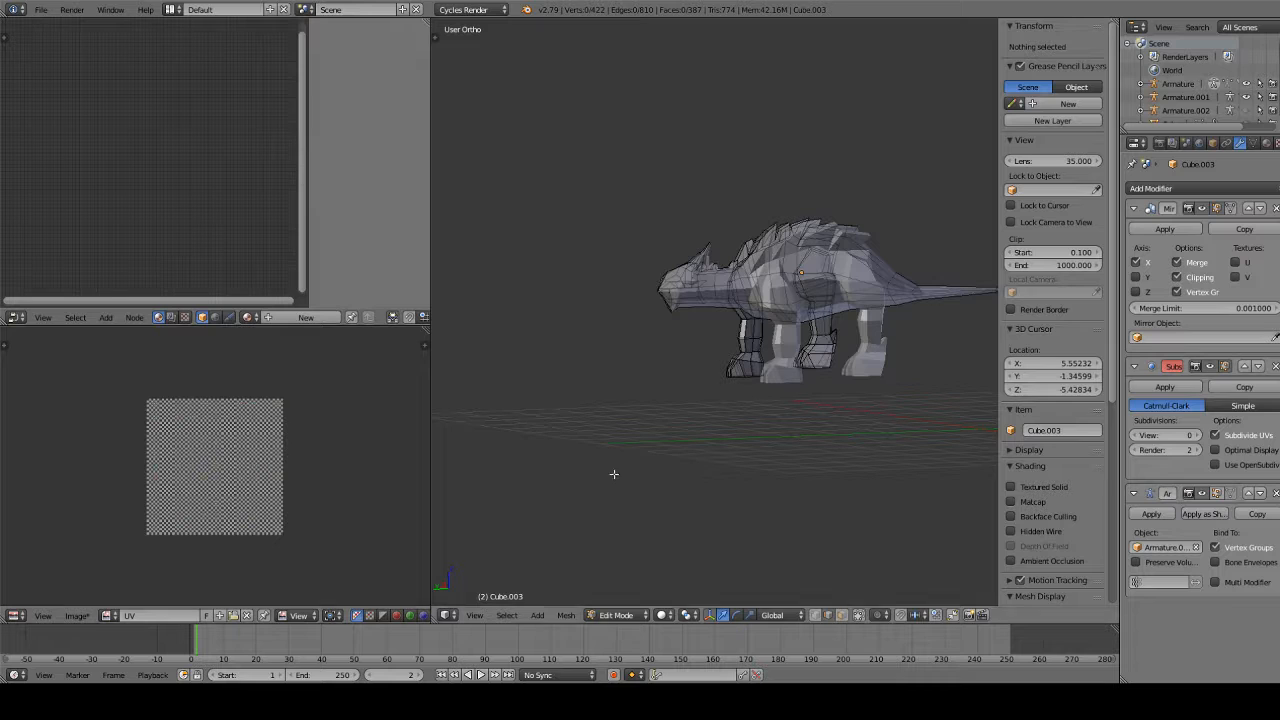
Create a new material for the dinosaur body in the Node Editor and name it Uv
{"action": "left_click", "coordinate": [596, 615]}
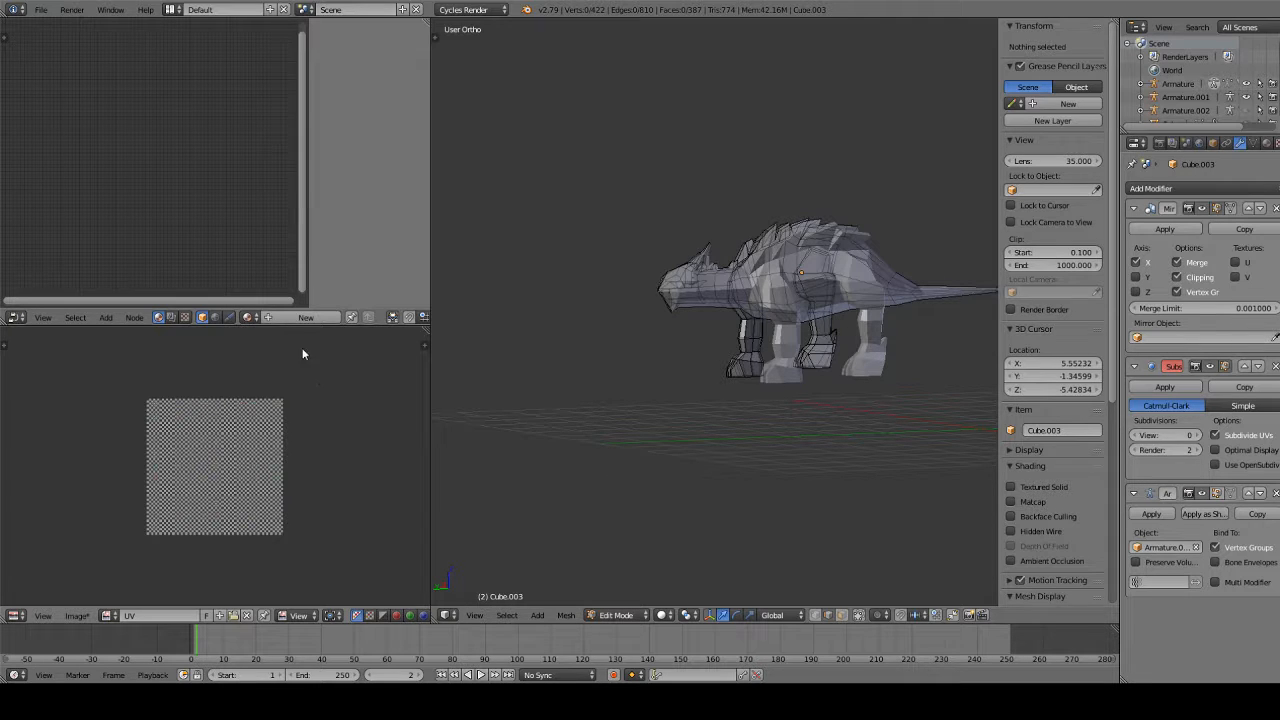
{"action": "left_click", "coordinate": [300, 317]}
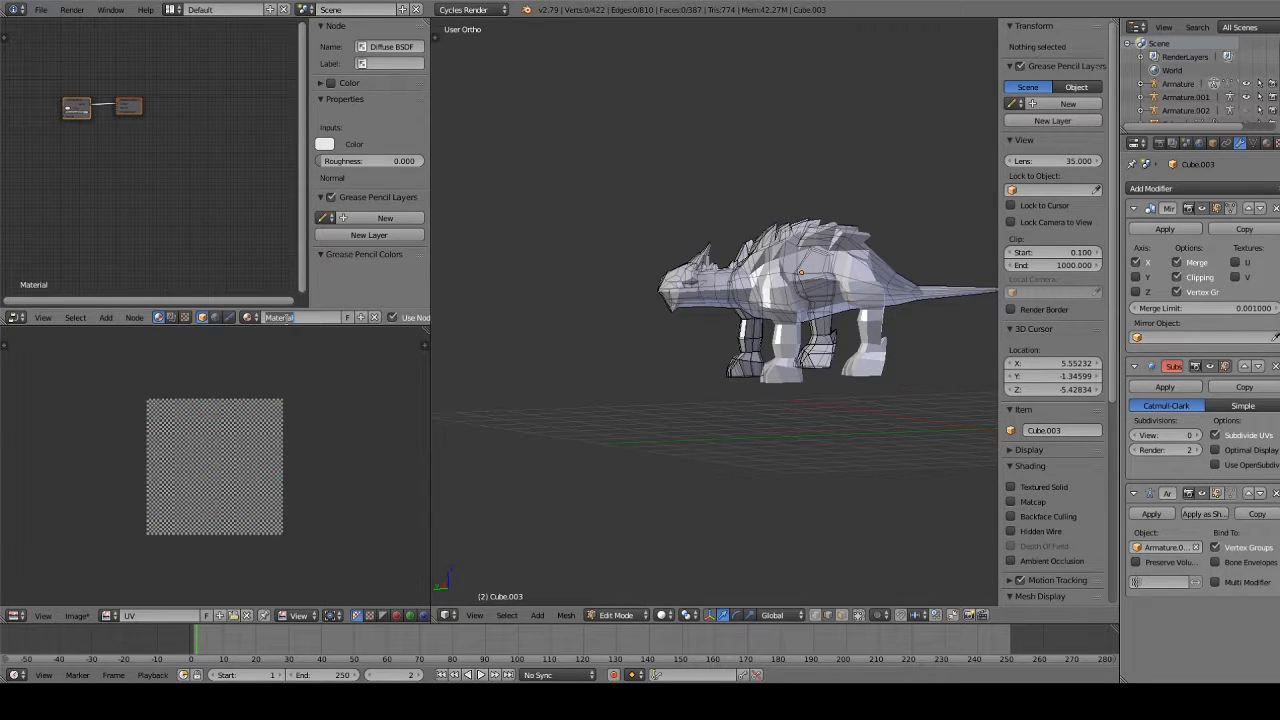
{"action": "type", "text": "Uv"}
{"action": "key", "text": "Return"}
Switch the 3D view's viewport shading to Material
{"action": "scroll", "coordinate": [180, 177], "scroll_direction": "up", "scroll_amount": 5}
{"action": "middle_click_drag", "start_coordinate": [114, 180], "coordinate": [300, 190]}
{"action": "scroll", "coordinate": [215, 107], "scroll_direction": "up", "scroll_amount": 5}
{"action": "middle_click_drag", "start_coordinate": [215, 107], "coordinate": [132, 250]}
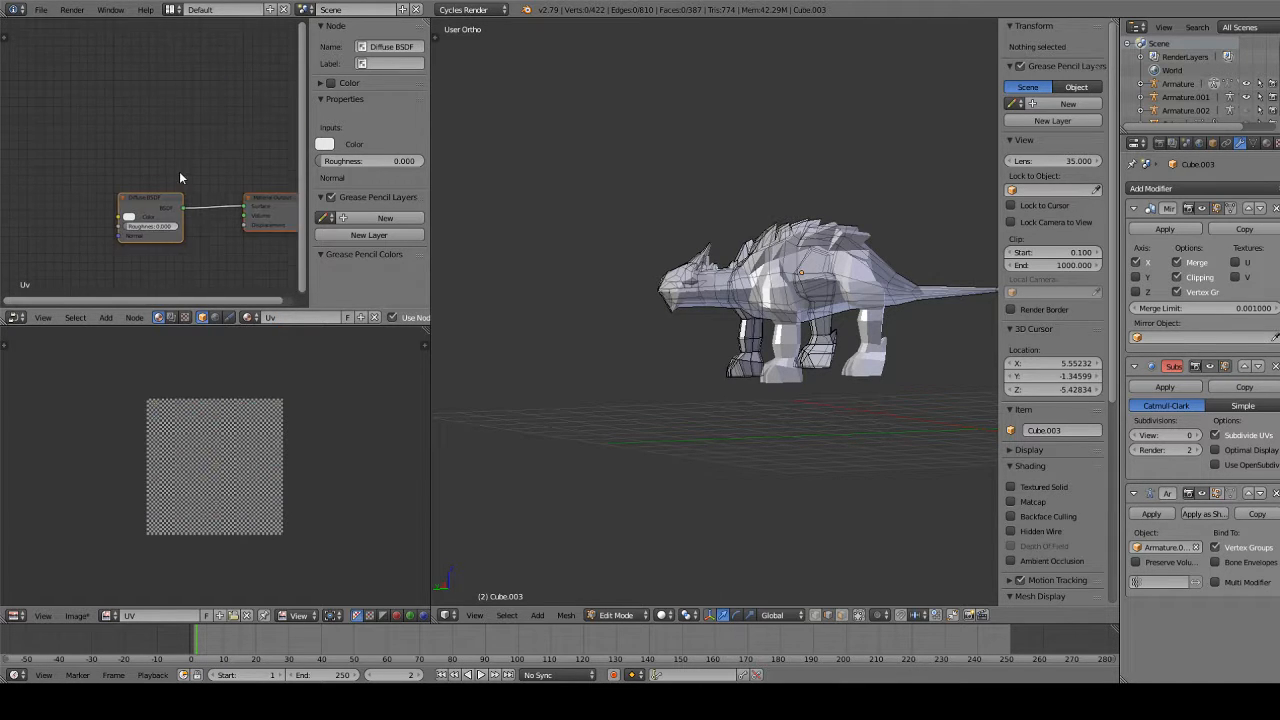
{"action": "scroll", "coordinate": [179, 172], "scroll_direction": "up", "scroll_amount": 3}
{"action": "middle_click_drag", "start_coordinate": [22, 248], "coordinate": [113, 146]}
{"action": "left_click", "coordinate": [665, 617]}
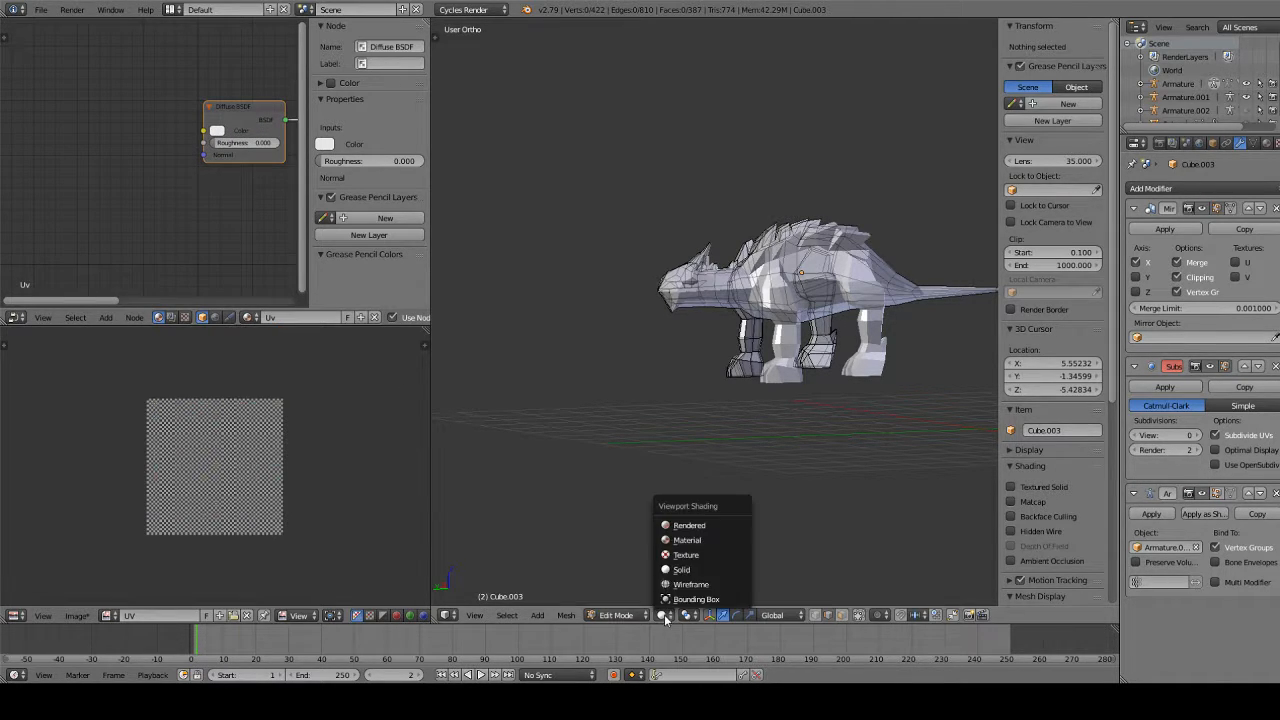
{"action": "left_click", "coordinate": [685, 540]}
Add an Image Texture node using the UV image and connect its Color output to the Diffuse BSDF's Color input
{"action": "key", "text": "shift+a"}
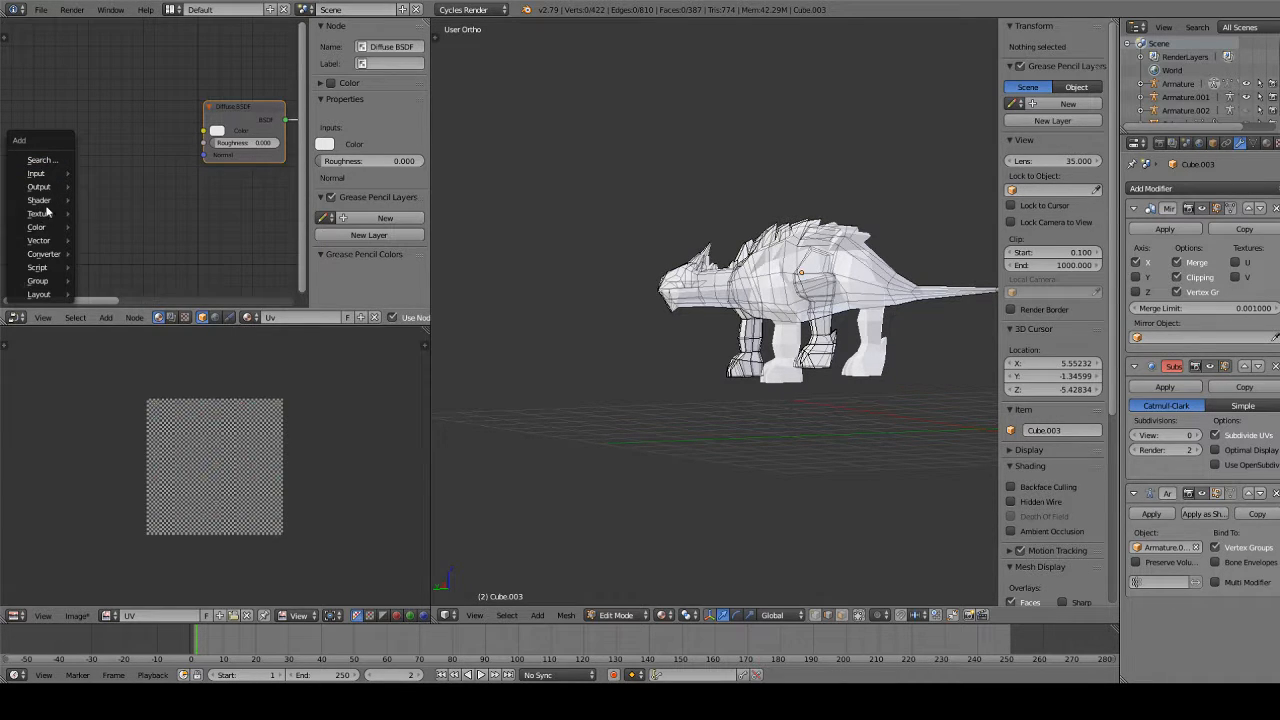
{"action": "mouse_move", "coordinate": [42, 213]}
{"action": "left_click", "coordinate": [118, 272]}
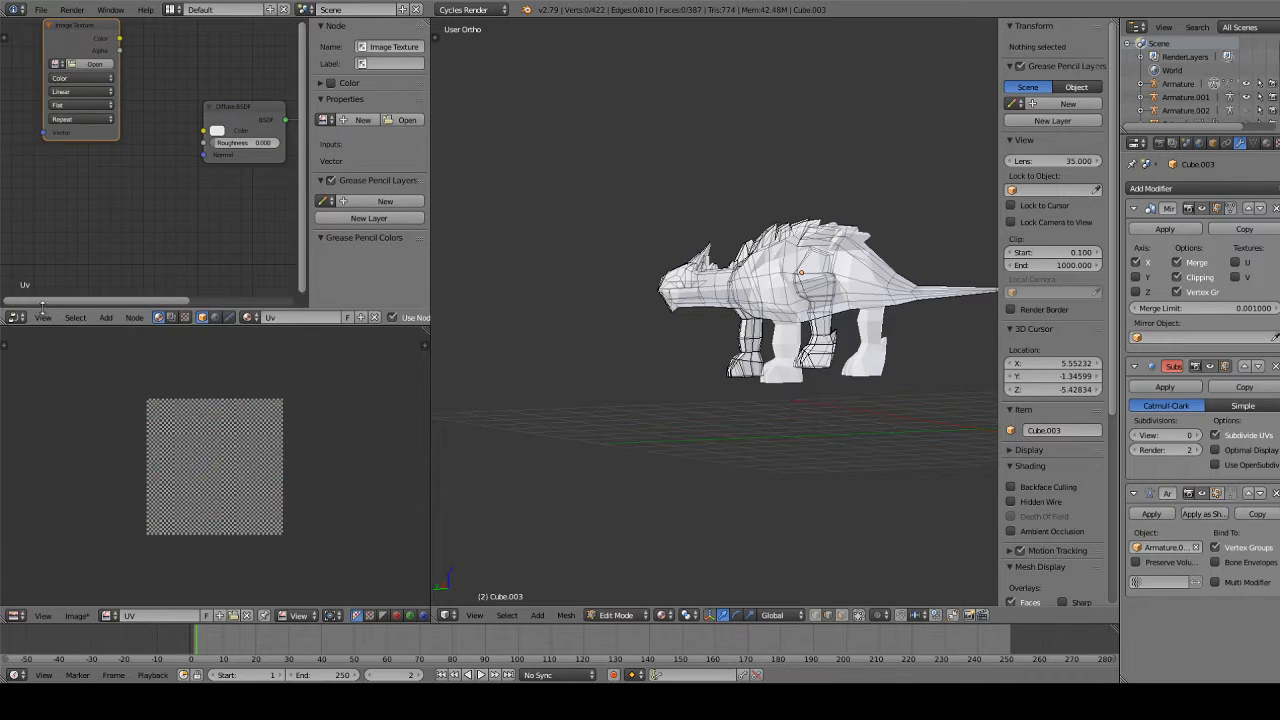
{"action": "left_click", "coordinate": [58, 65]}
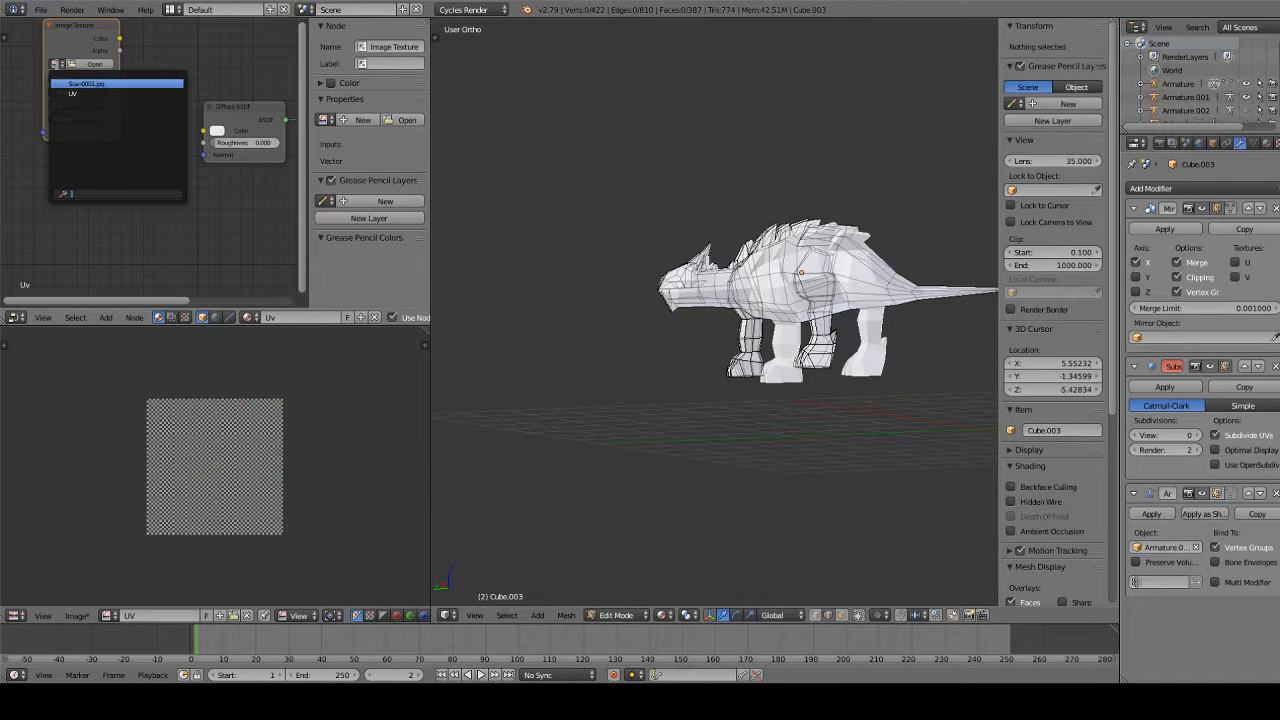
{"action": "left_click", "coordinate": [81, 93]}
{"action": "mouse_move", "coordinate": [76, 41]}
{"action": "left_mouse_down"}
{"action": "mouse_move", "coordinate": [82, 118]}
{"action": "mouse_move", "coordinate": [208, 136]}
{"action": "left_mouse_up"}
Unwrap the entire dinosaur body mesh with the standard Unwrap, then deselect everything
{"action": "middle_click_drag", "start_coordinate": [765, 296], "coordinate": [874, 328]}
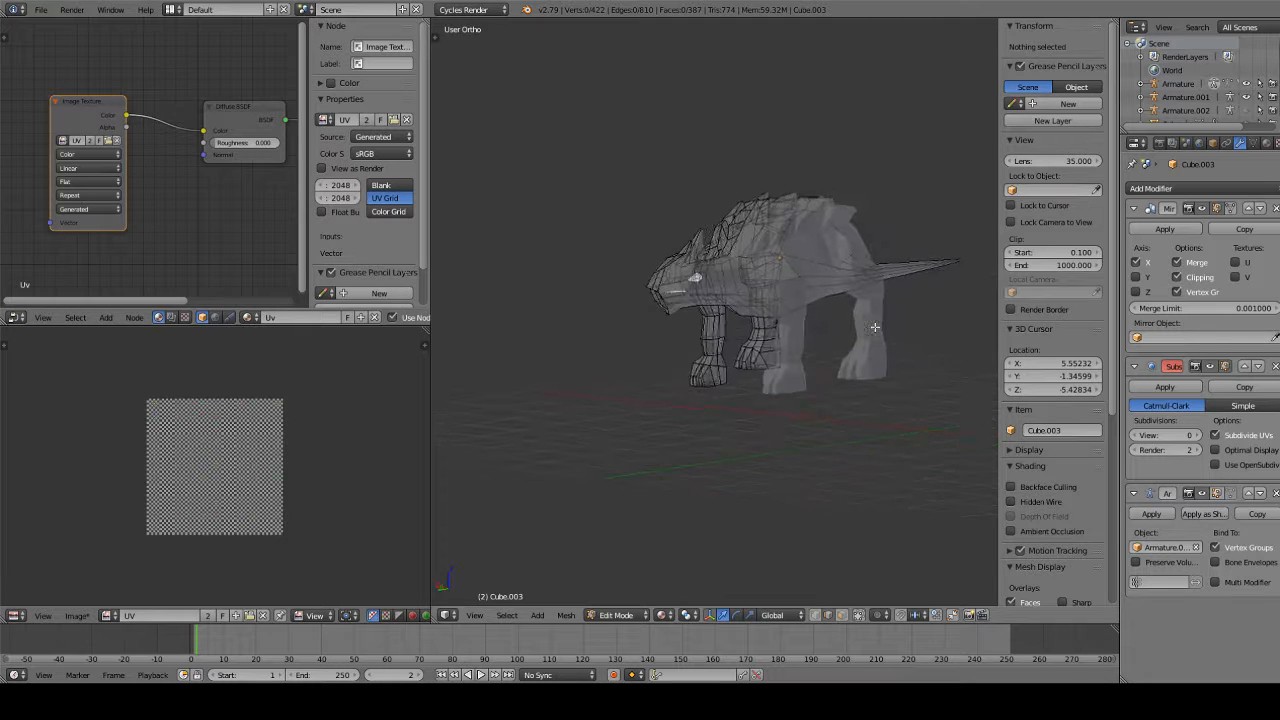
{"action": "mouse_move", "coordinate": [687, 316]}
{"action": "middle_mouse_down"}
{"action": "mouse_move", "coordinate": [744, 387]}
{"action": "mouse_move", "coordinate": [777, 517]}
{"action": "mouse_move", "coordinate": [737, 321]}
{"action": "middle_mouse_up"}
{"action": "key", "text": "a"}
{"action": "key", "text": "u"}
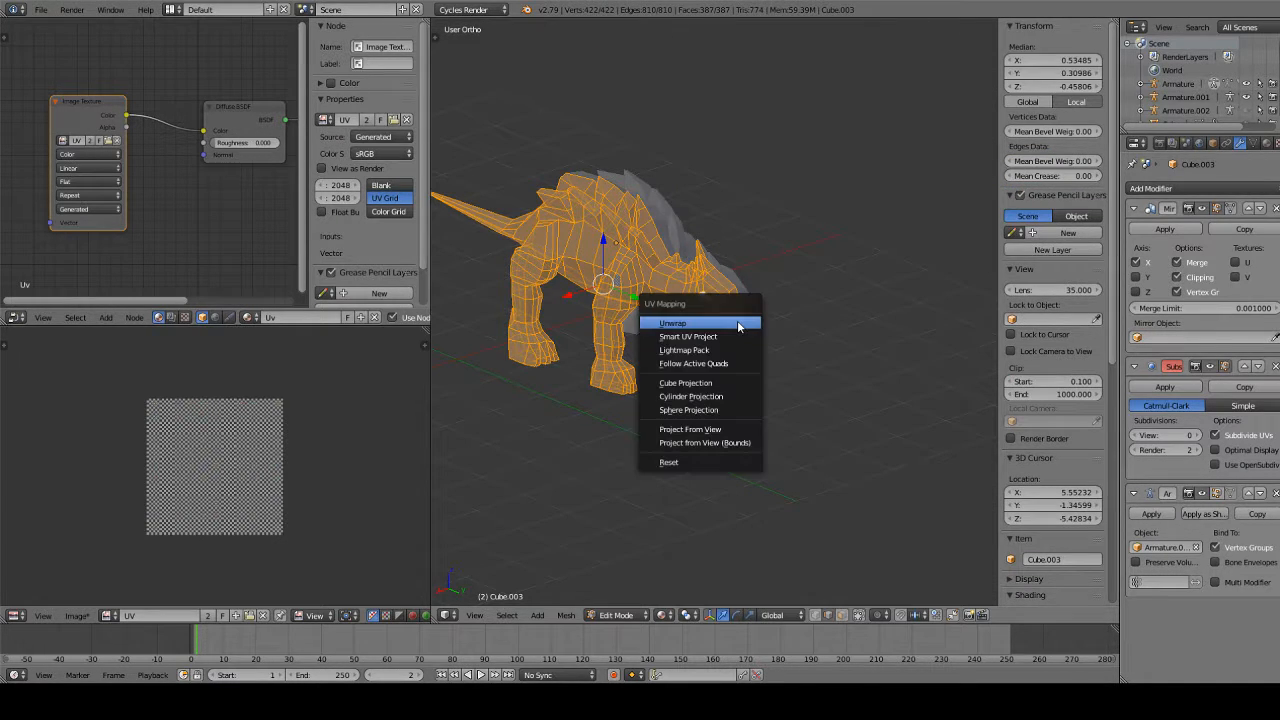
{"action": "left_click", "coordinate": [737, 320]}
{"action": "middle_click_drag", "start_coordinate": [754, 359], "coordinate": [538, 375]}
{"action": "key", "text": "a"}
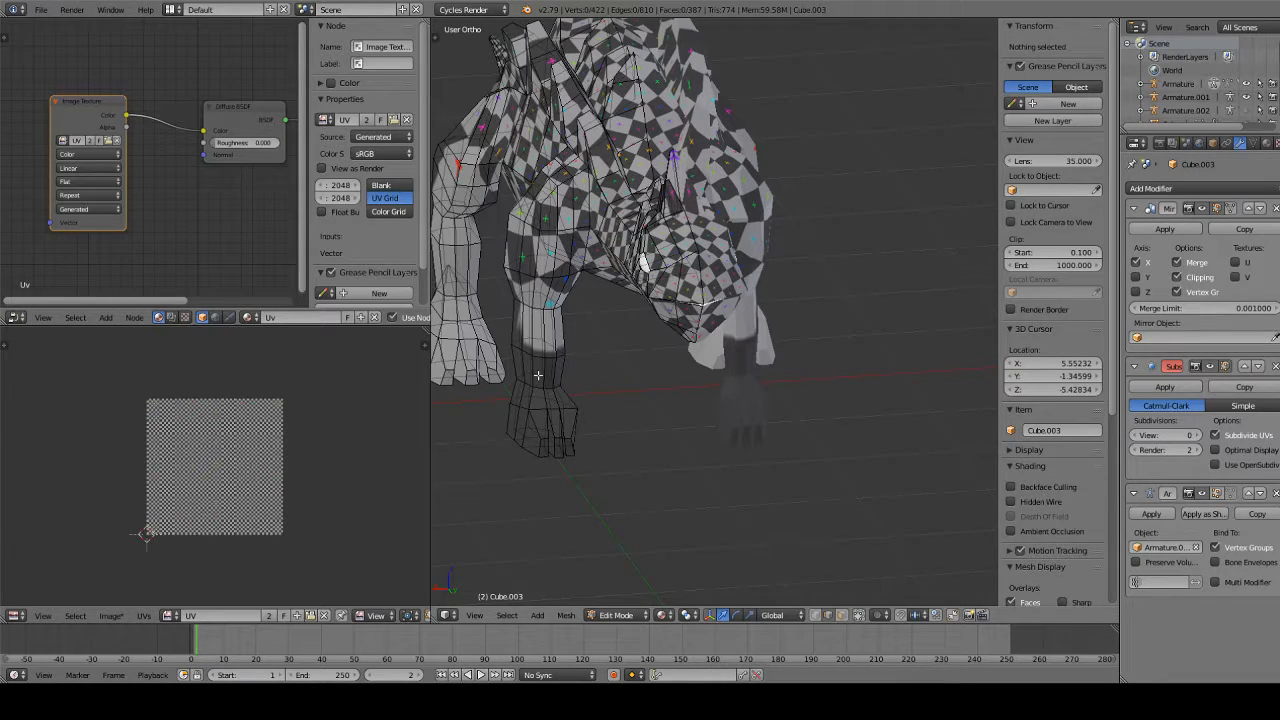
Select the edges running over the front leg's shoulder and down its back side, where the leg meets the body
{"action": "middle_click_drag", "start_coordinate": [636, 275], "coordinate": [640, 212]}
{"action": "scroll", "coordinate": [517, 255], "scroll_direction": "up", "scroll_amount": 3}
{"action": "right_click", "coordinate": [567, 219], "text": "alt"}
{"action": "right_click", "coordinate": [562, 300]}
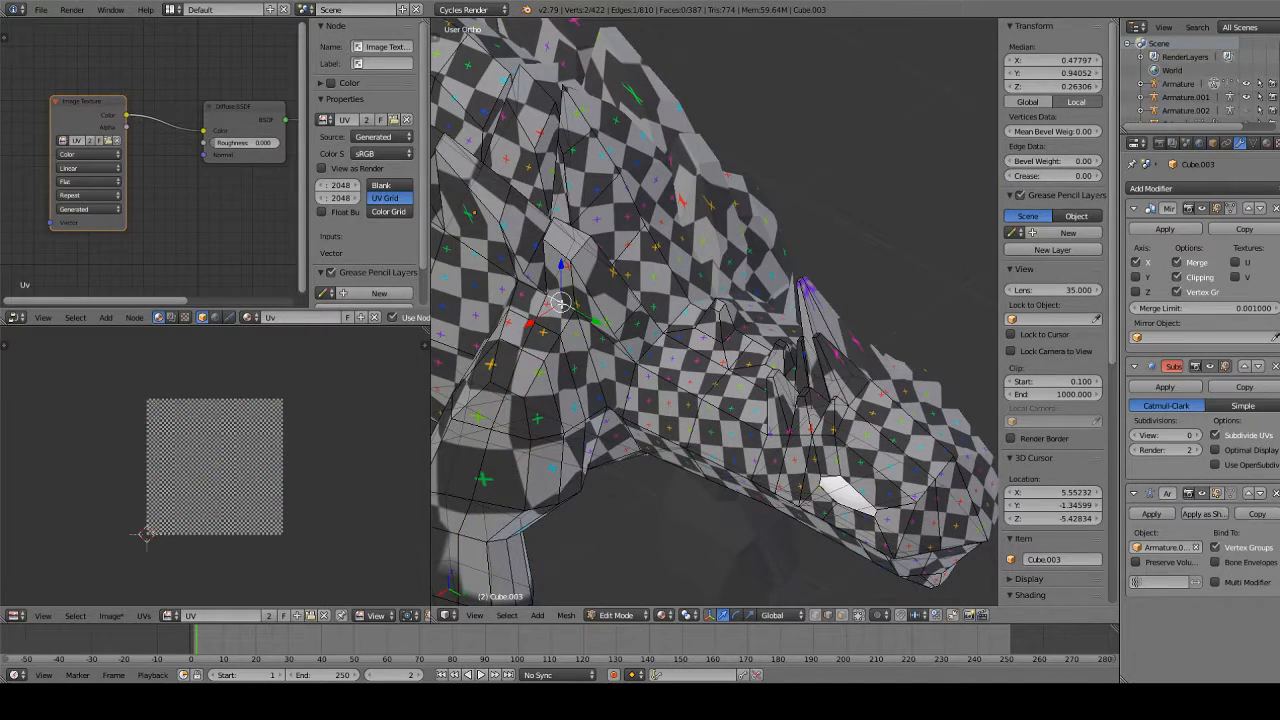
{"action": "middle_click_drag", "start_coordinate": [515, 290], "coordinate": [634, 325]}
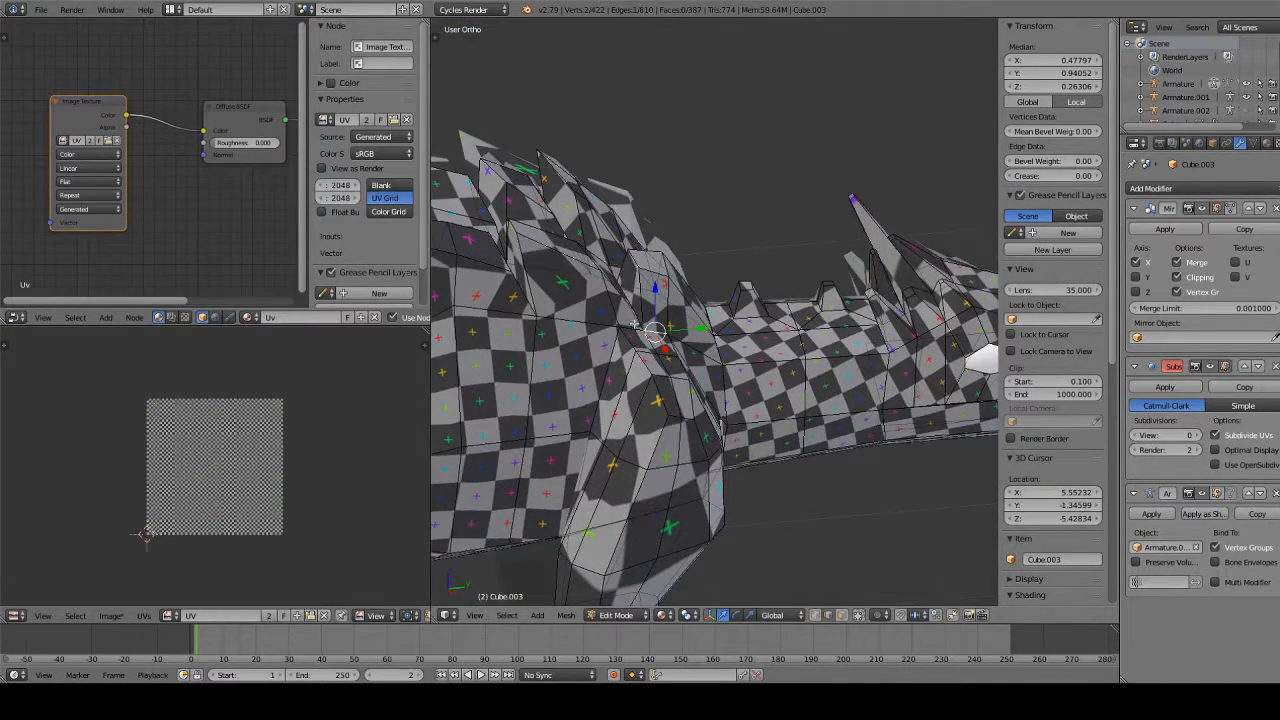
{"action": "right_click", "coordinate": [632, 328], "text": "shift"}
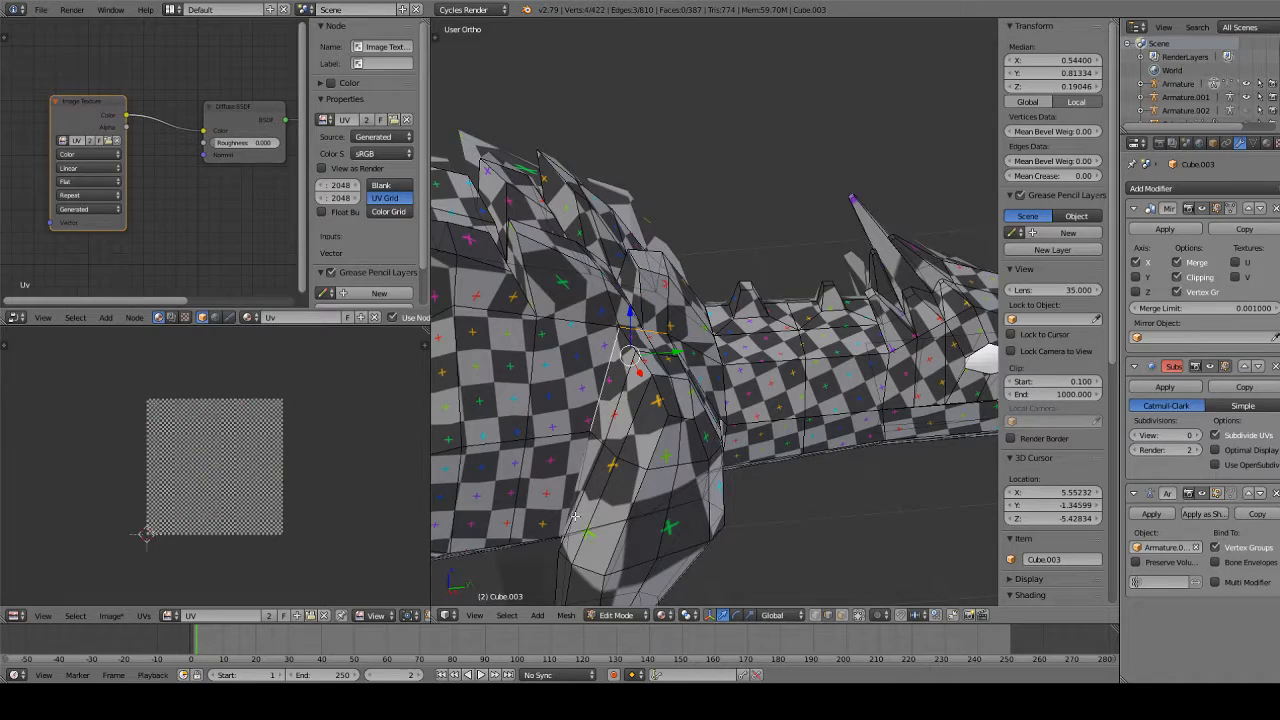
{"action": "right_click", "coordinate": [575, 474], "text": "shift"}
{"action": "middle_click_drag", "start_coordinate": [575, 474], "coordinate": [897, 301]}
{"action": "right_click", "coordinate": [928, 348], "text": "shift"}
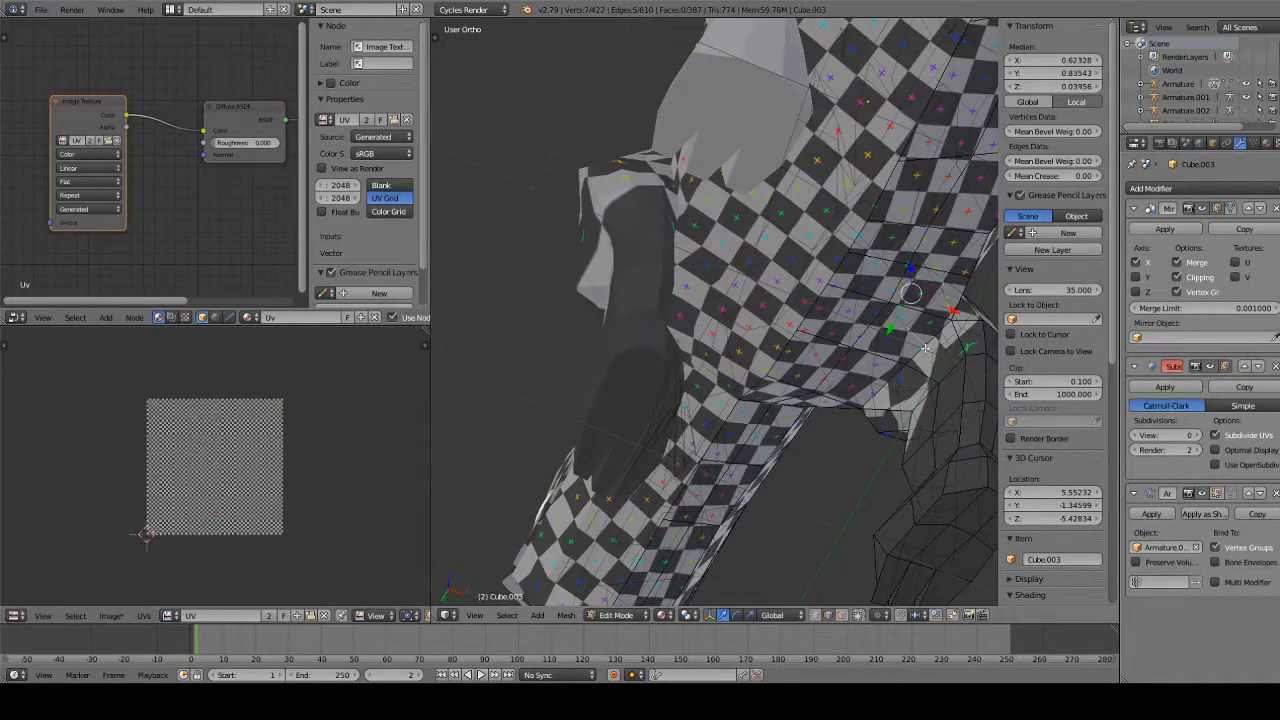
{"action": "key", "text": "ctrl+z"}
{"action": "right_click", "coordinate": [910, 353], "text": "shift"}
{"action": "key", "text": "ctrl+z"}
Add the remaining edges around the top of the front leg to the selection, mark the loop as a seam and deselect it
{"action": "scroll", "coordinate": [920, 358], "scroll_direction": "up", "scroll_amount": 4}
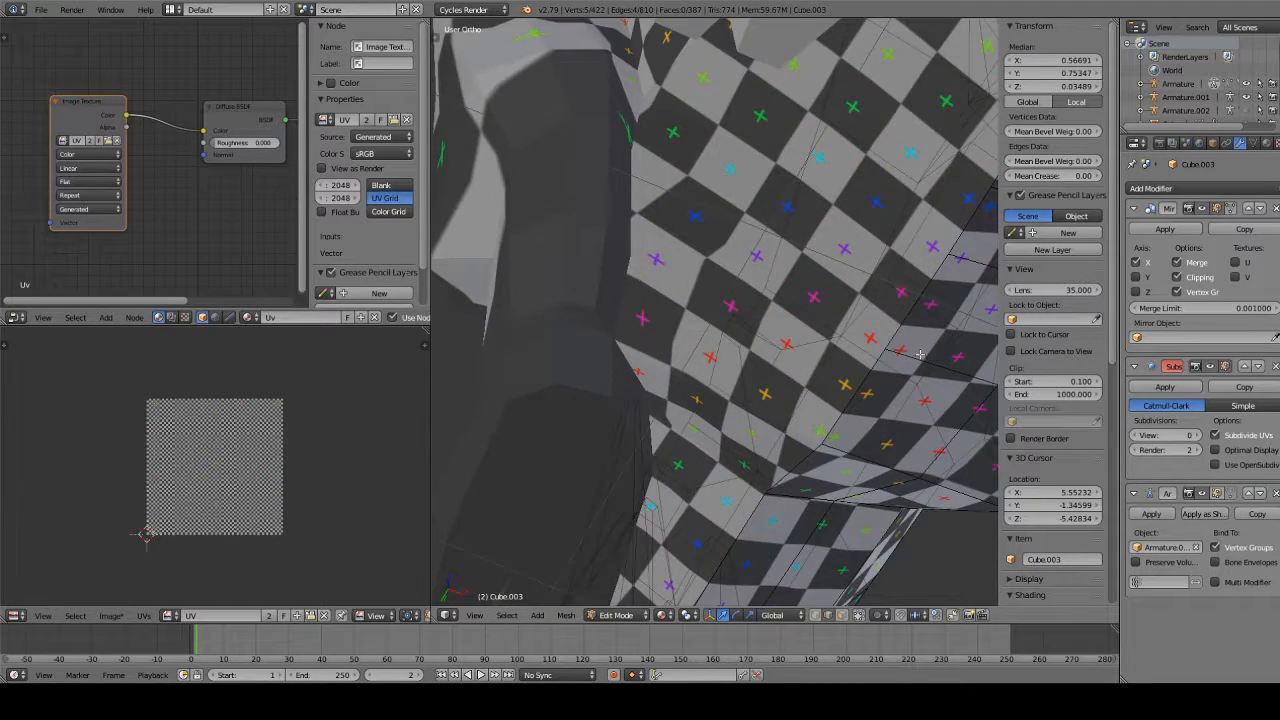
{"action": "middle_click_drag", "start_coordinate": [920, 358], "coordinate": [508, 375], "text": "shift"}
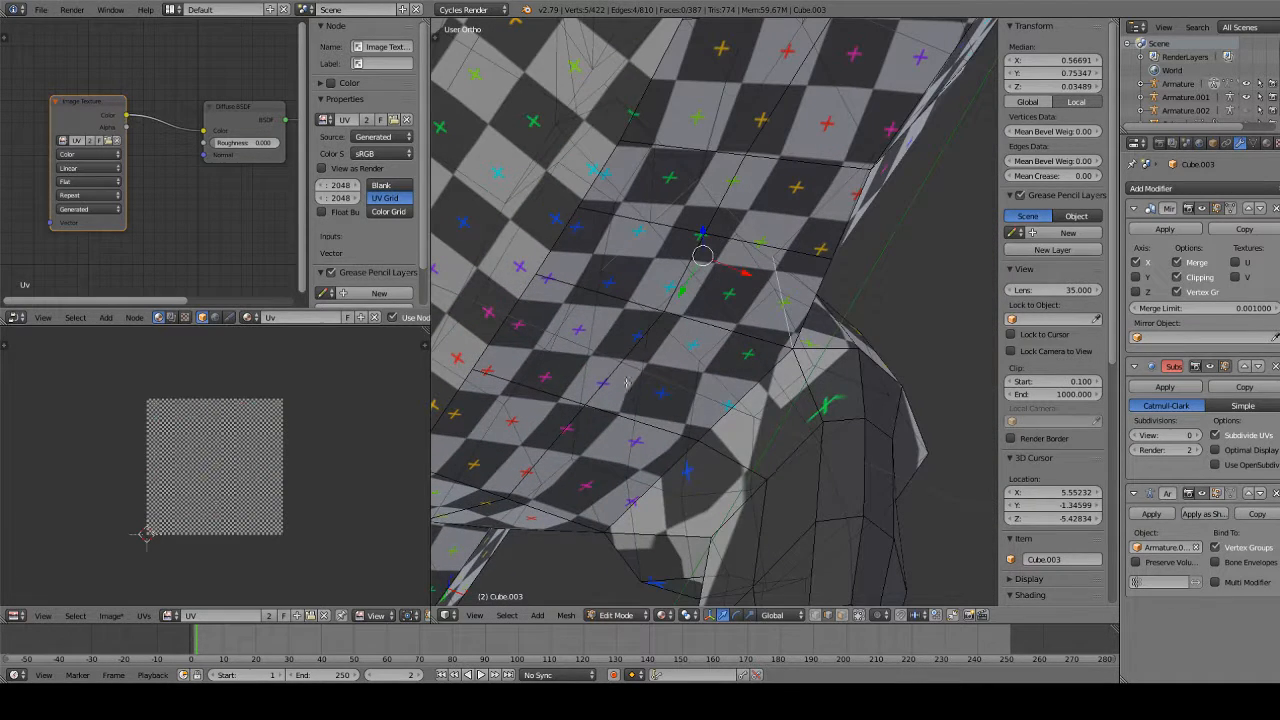
{"action": "right_click", "coordinate": [756, 383], "text": "shift"}
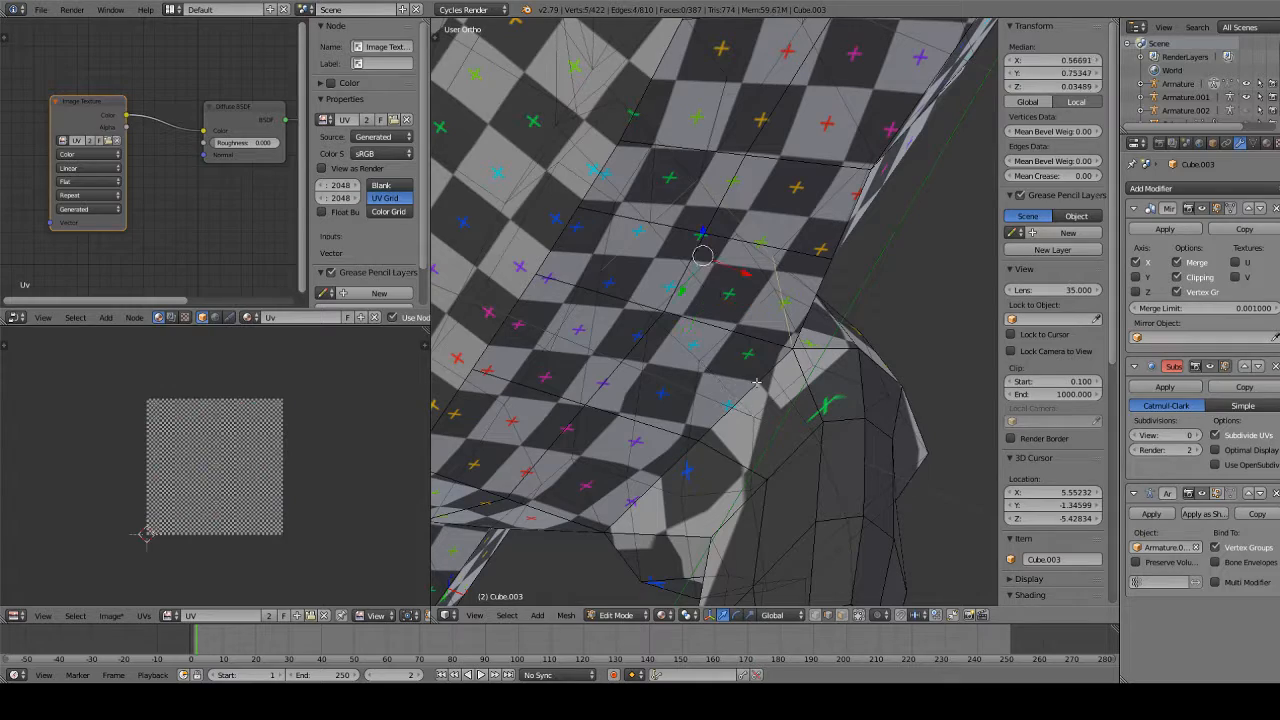
{"action": "right_click", "coordinate": [655, 470], "text": "shift"}
{"action": "middle_click_drag", "start_coordinate": [668, 455], "coordinate": [960, 480]}
{"action": "scroll", "coordinate": [980, 488], "scroll_direction": "down", "scroll_amount": 3}
{"action": "middle_click_drag", "start_coordinate": [815, 500], "coordinate": [699, 248]}
{"action": "right_click", "coordinate": [796, 440], "text": "shift"}
{"action": "middle_click_drag", "start_coordinate": [742, 257], "coordinate": [918, 292]}
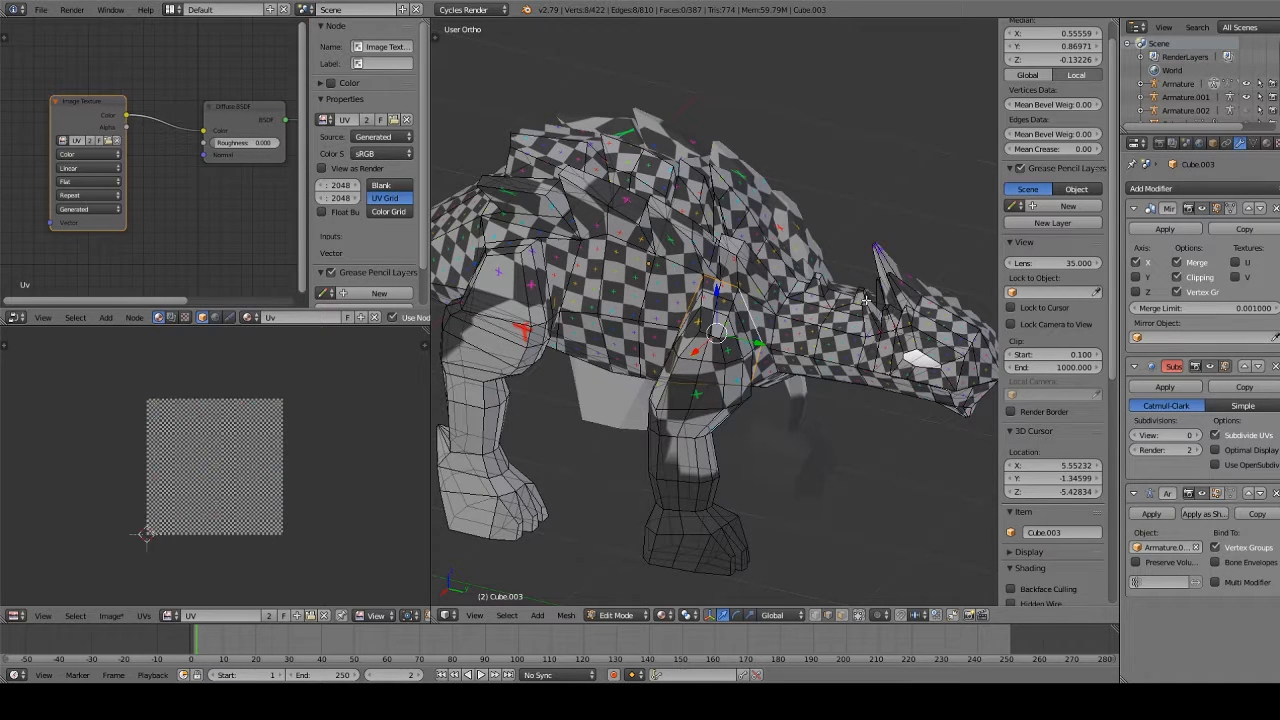
{"action": "middle_click_drag", "start_coordinate": [865, 300], "coordinate": [704, 472]}
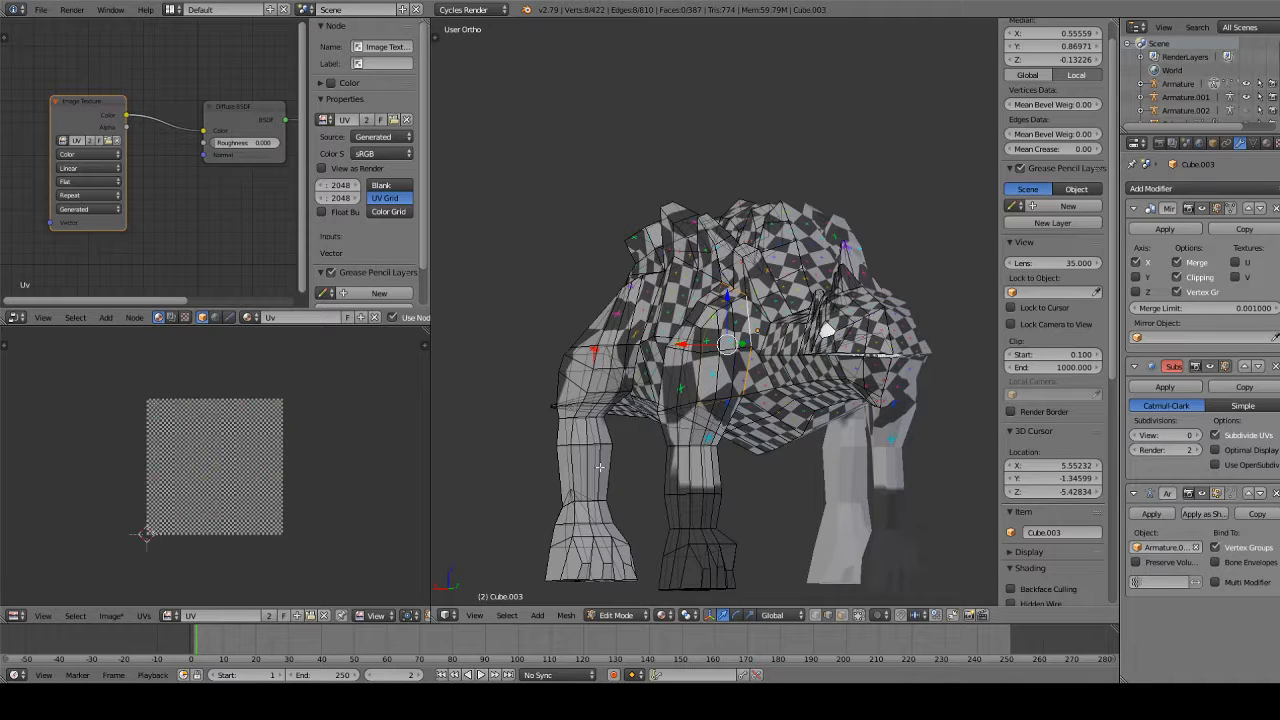
{"action": "key", "text": "ctrl+e"}
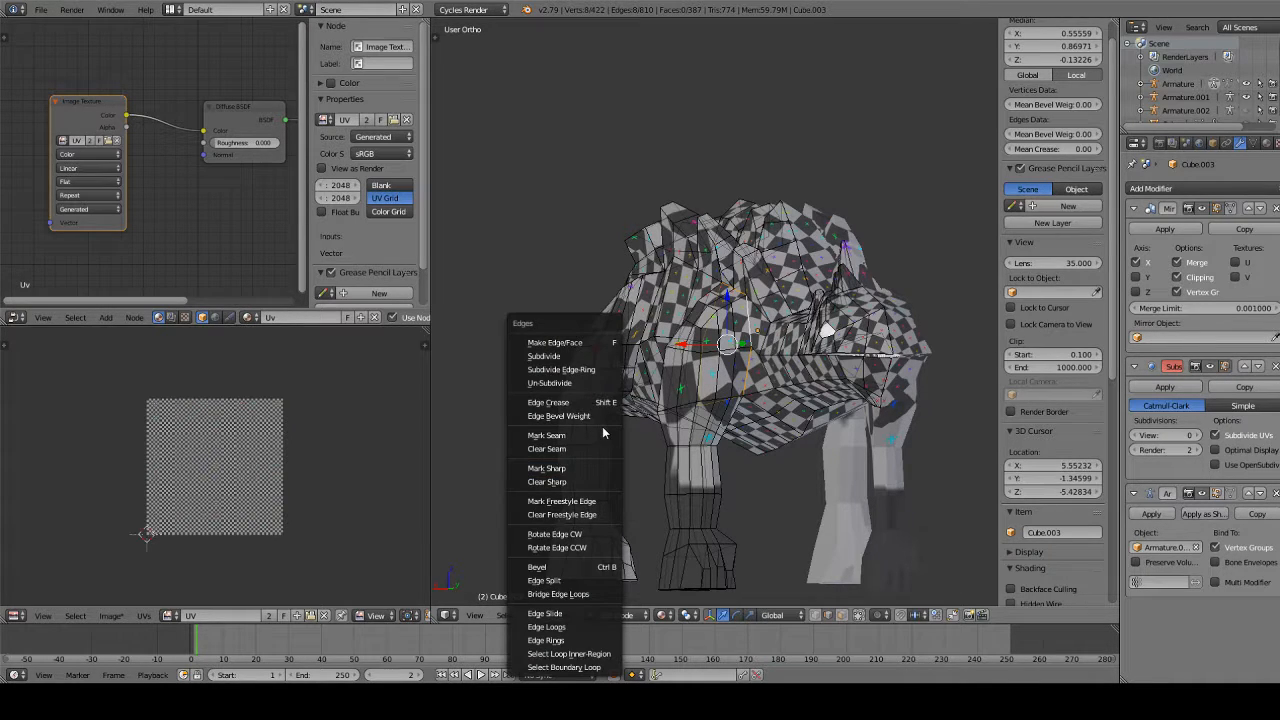
{"action": "left_click", "coordinate": [602, 435]}
{"action": "middle_click_drag", "start_coordinate": [707, 309], "coordinate": [767, 379]}
{"action": "key", "text": "a"}
Select the edge loop around the front foot just behind the toes, mark it as a seam and deselect it
{"action": "scroll", "coordinate": [760, 410], "scroll_direction": "up", "scroll_amount": 2}
{"action": "scroll", "coordinate": [767, 379], "scroll_direction": "up", "scroll_amount": 1}
{"action": "key", "text": "KP_3"}
{"action": "scroll", "coordinate": [868, 349], "scroll_direction": "up", "scroll_amount": 3}
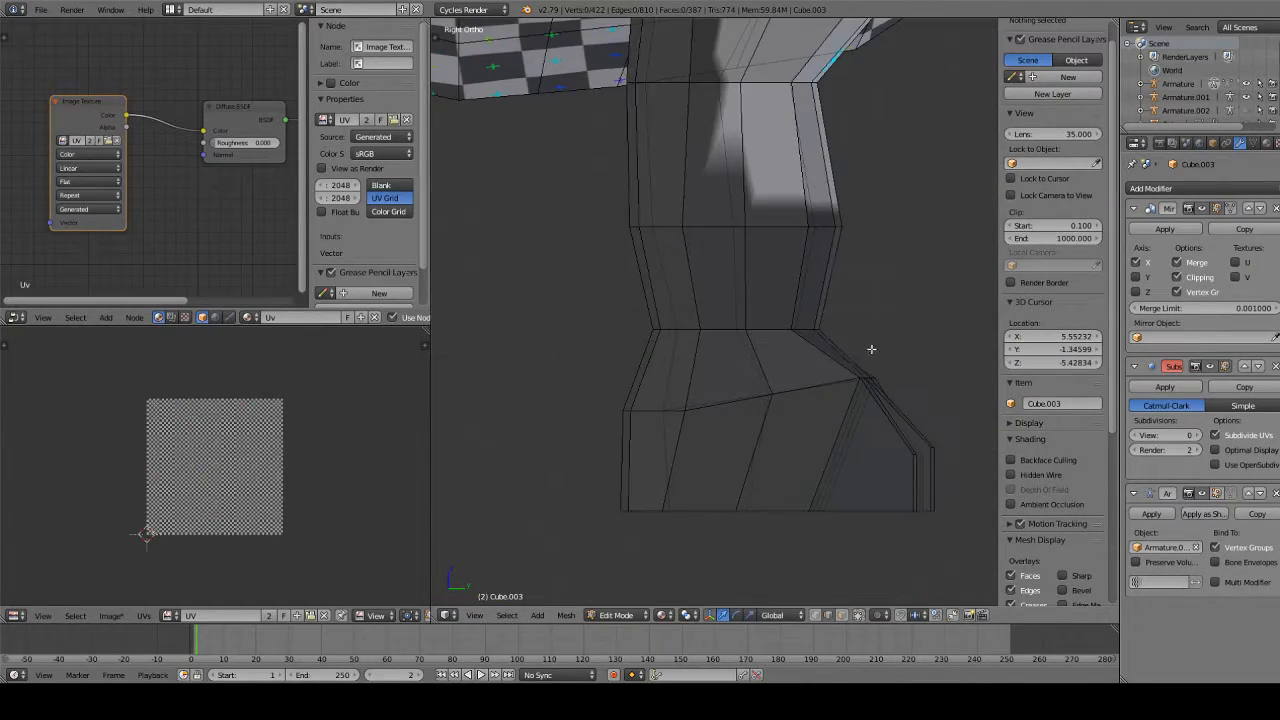
{"action": "scroll", "coordinate": [904, 340], "scroll_direction": "down", "scroll_amount": 4}
{"action": "scroll", "coordinate": [903, 340], "scroll_direction": "down", "scroll_amount": 5}
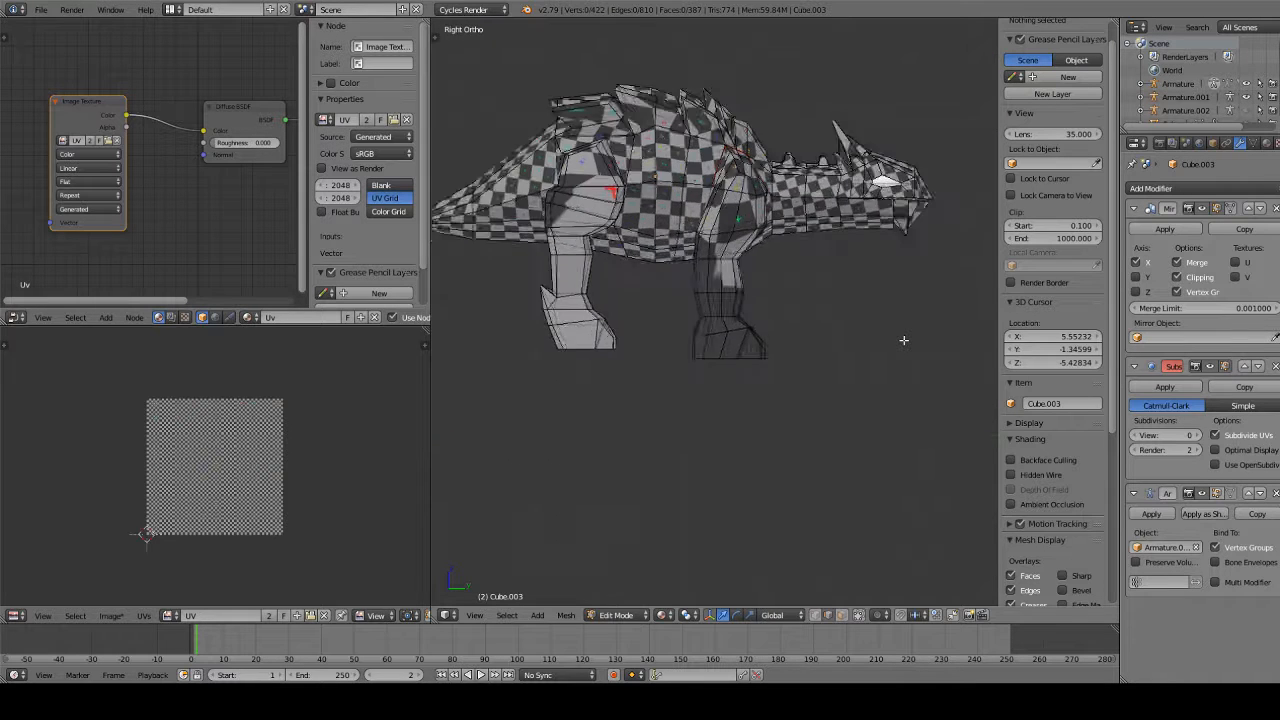
{"action": "scroll", "coordinate": [903, 340], "scroll_direction": "up", "scroll_amount": 5}
{"action": "scroll", "coordinate": [903, 340], "scroll_direction": "up", "scroll_amount": 3}
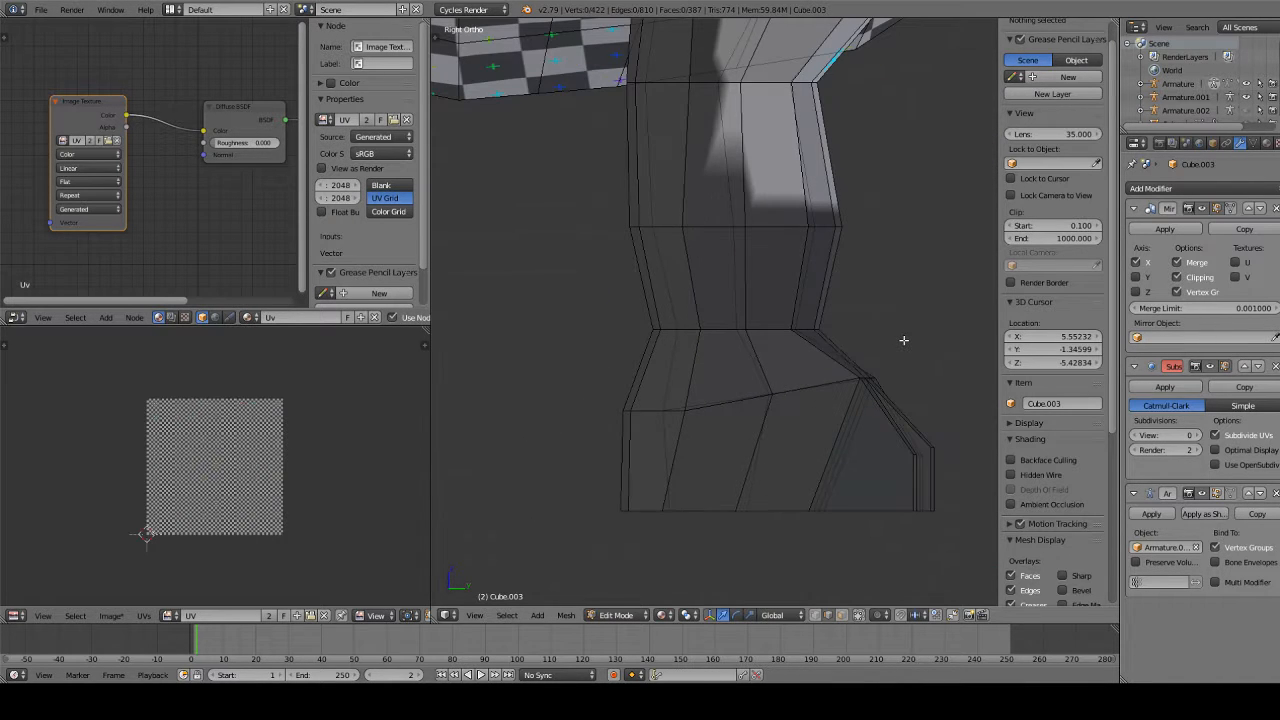
{"action": "mouse_move", "coordinate": [904, 340]}
{"action": "left_mouse_down", "text": "ctrl"}
{"action": "mouse_move", "coordinate": [823, 391]}
{"action": "mouse_move", "coordinate": [814, 586]}
{"action": "mouse_move", "coordinate": [883, 405]}
{"action": "left_mouse_up", "text": "ctrl"}
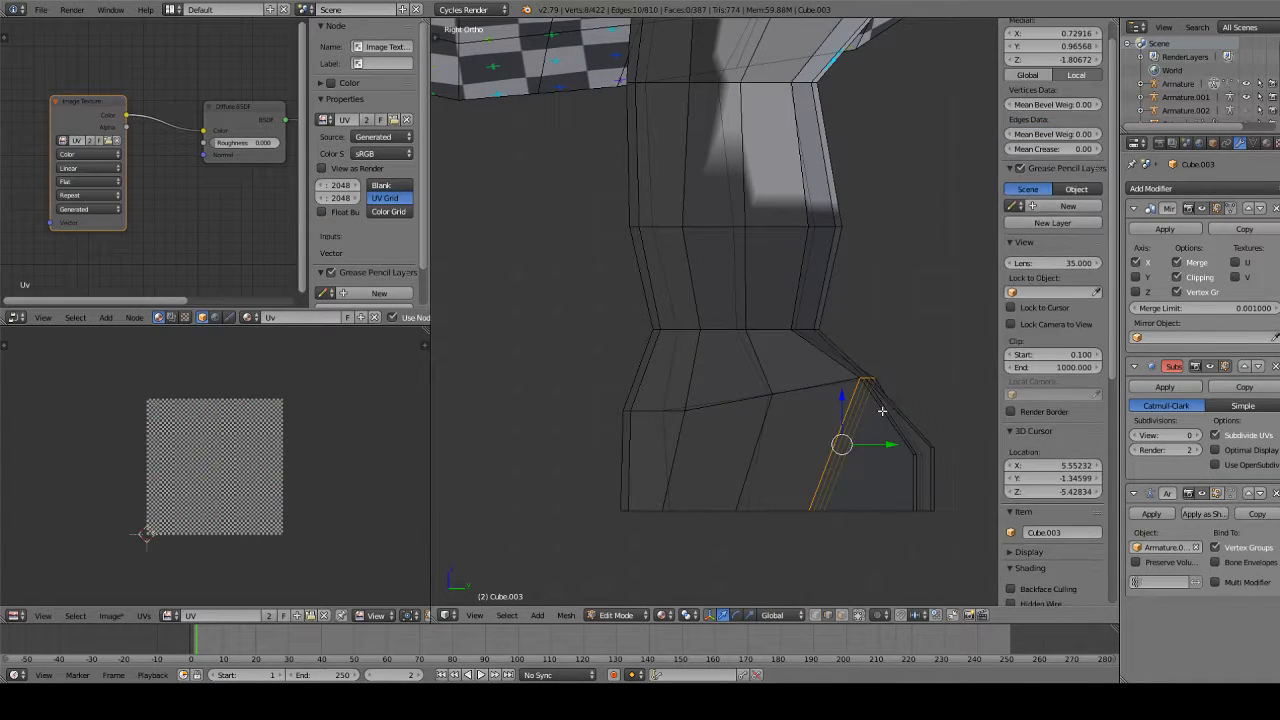
{"action": "middle_click_drag", "start_coordinate": [883, 405], "coordinate": [810, 437]}
{"action": "scroll", "coordinate": [785, 442], "scroll_direction": "down", "scroll_amount": 5}
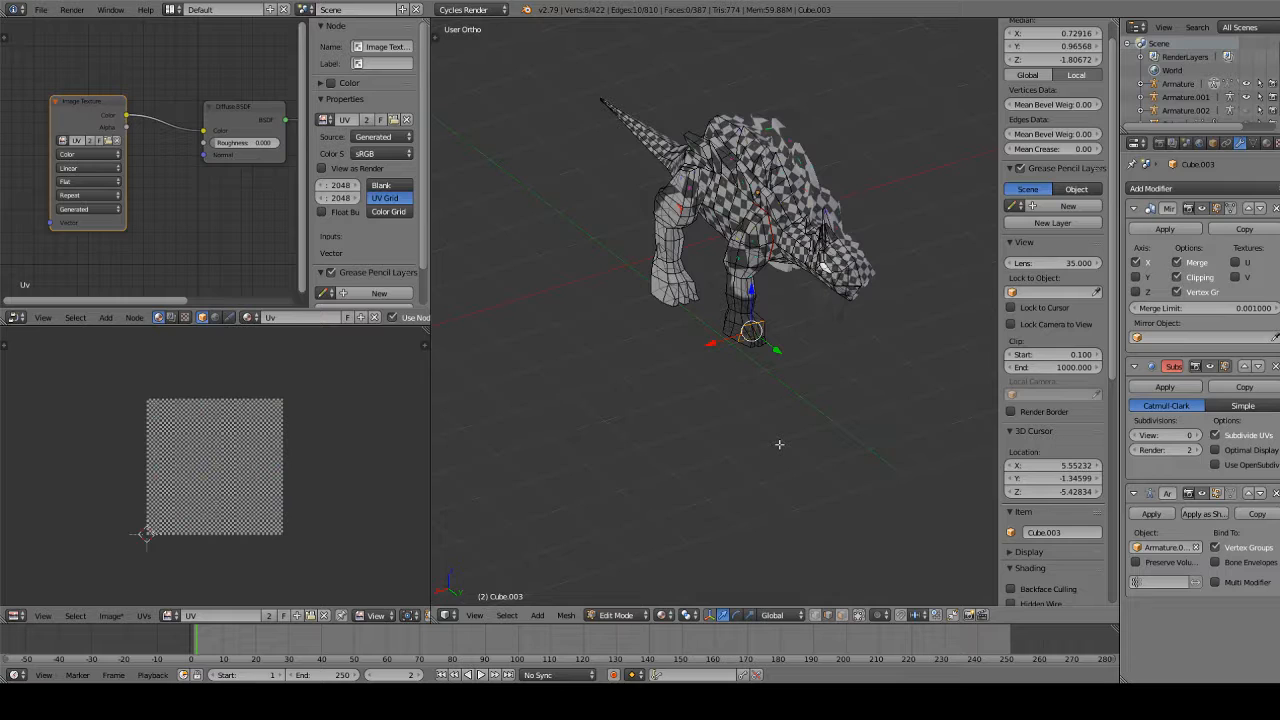
{"action": "scroll", "coordinate": [779, 444], "scroll_direction": "up", "scroll_amount": 6}
{"action": "key", "text": "u"}
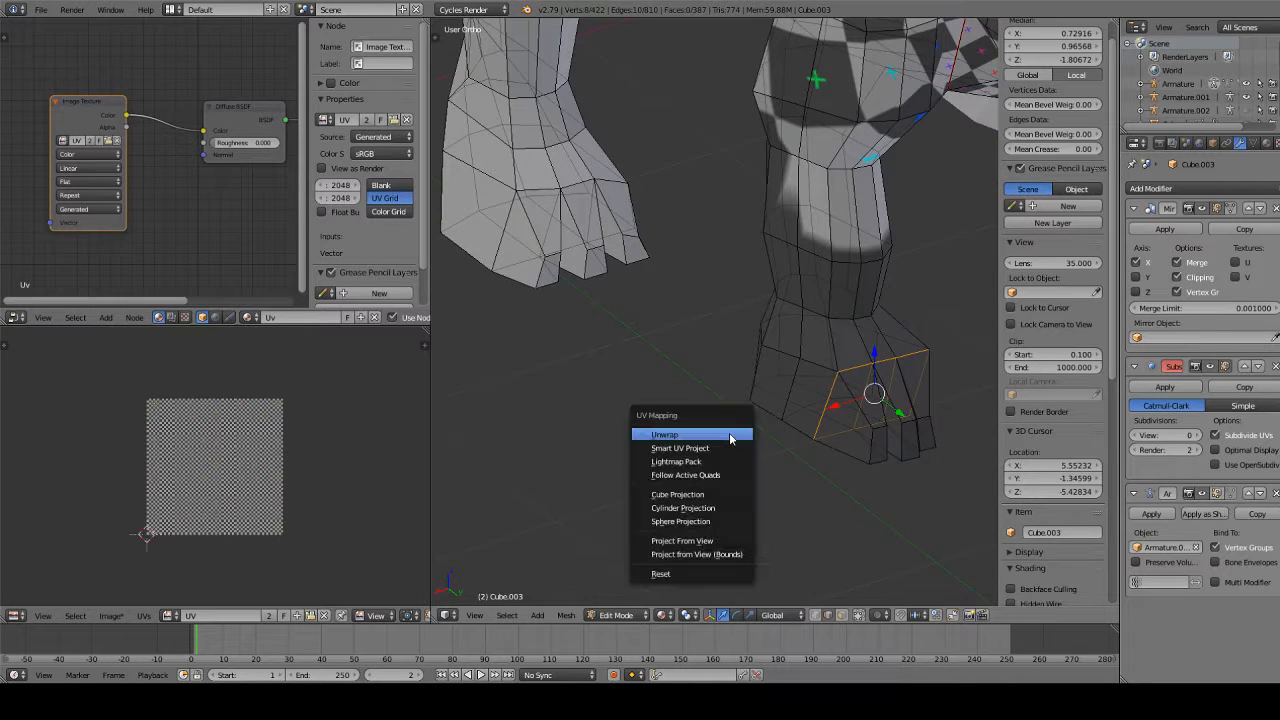
{"action": "left_click", "coordinate": [730, 436]}
{"action": "key", "text": "ctrl+e"}
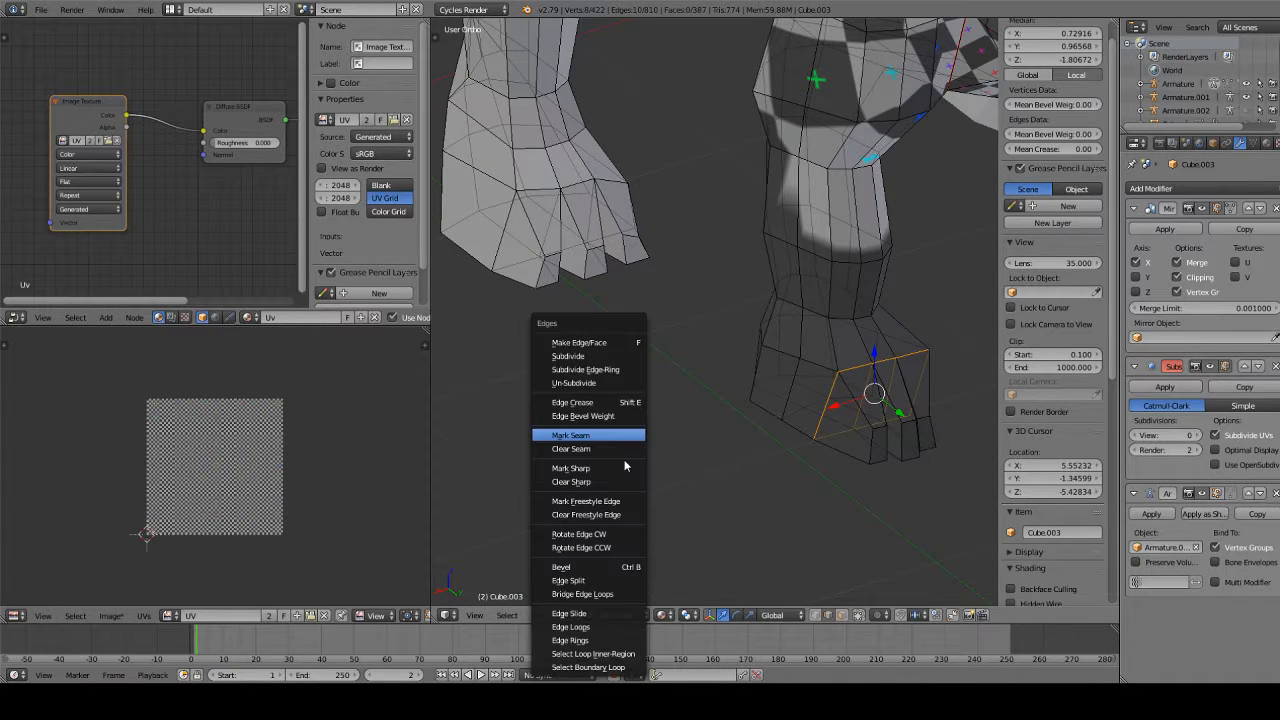
{"action": "left_click", "coordinate": [626, 436]}
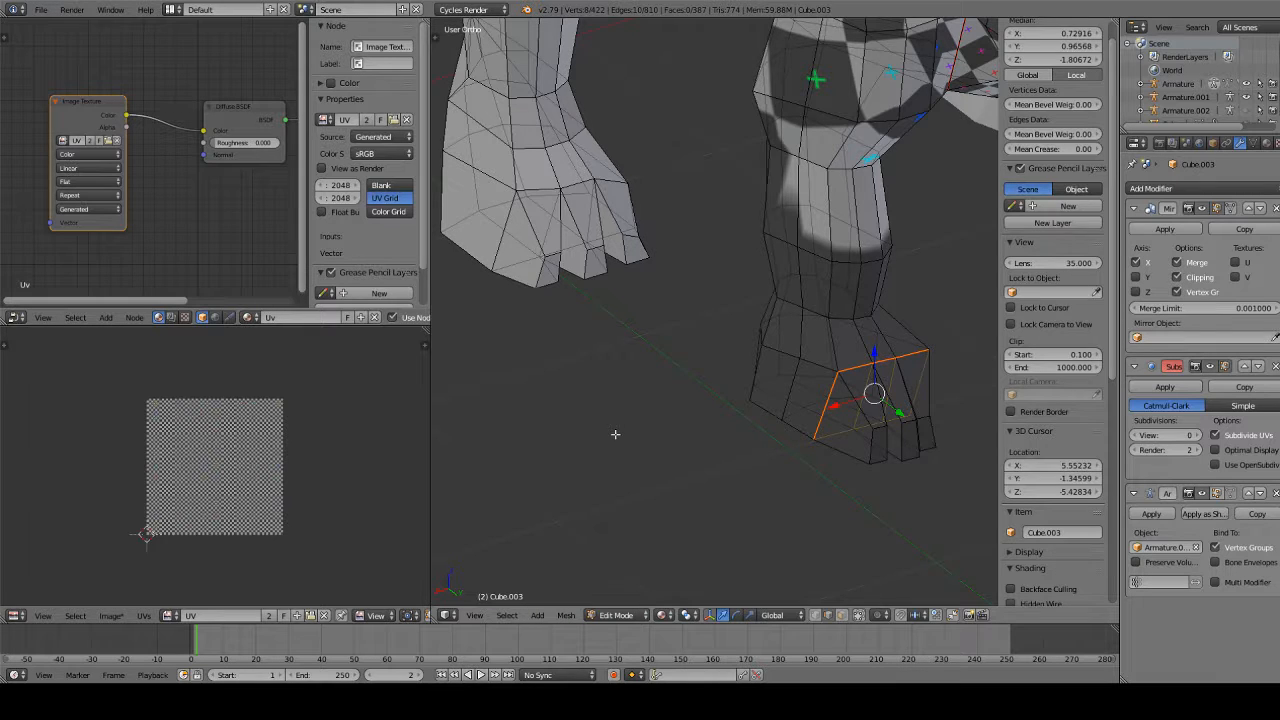
{"action": "key", "text": "a"}
Select the front end faces of the three toes on the front foot, mark their edges as seams and deselect them
{"action": "mouse_move", "coordinate": [866, 481]}
{"action": "middle_mouse_down"}
{"action": "mouse_move", "coordinate": [803, 420]}
{"action": "mouse_move", "coordinate": [848, 480]}
{"action": "mouse_move", "coordinate": [966, 447]}
{"action": "middle_mouse_up"}
{"action": "mouse_move", "coordinate": [903, 330]}
{"action": "left_mouse_down", "text": "ctrl"}
{"action": "mouse_move", "coordinate": [866, 343]}
{"action": "mouse_move", "coordinate": [811, 439]}
{"action": "mouse_move", "coordinate": [858, 486]}
{"action": "left_mouse_up", "text": "ctrl"}
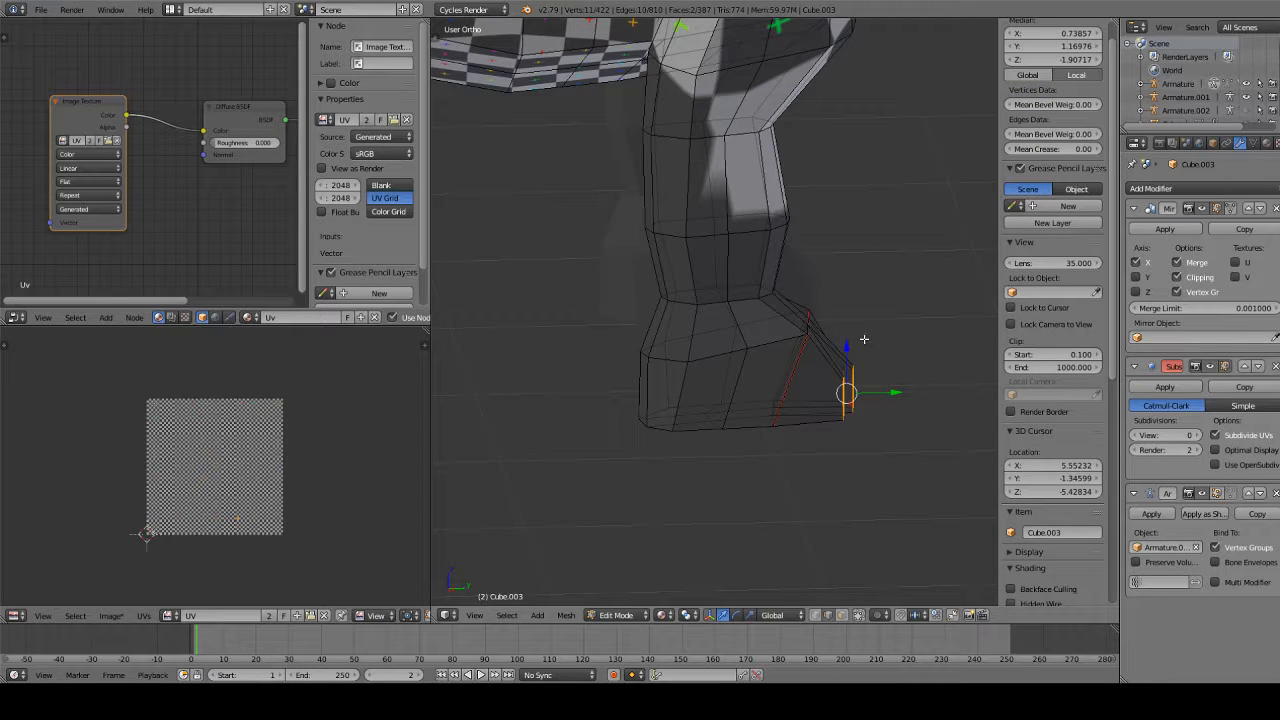
{"action": "mouse_move", "coordinate": [866, 338]}
{"action": "left_mouse_down", "text": "ctrl"}
{"action": "mouse_move", "coordinate": [818, 405]}
{"action": "mouse_move", "coordinate": [878, 502]}
{"action": "left_mouse_up", "text": "ctrl"}
{"action": "middle_click_drag", "start_coordinate": [878, 395], "coordinate": [748, 405]}
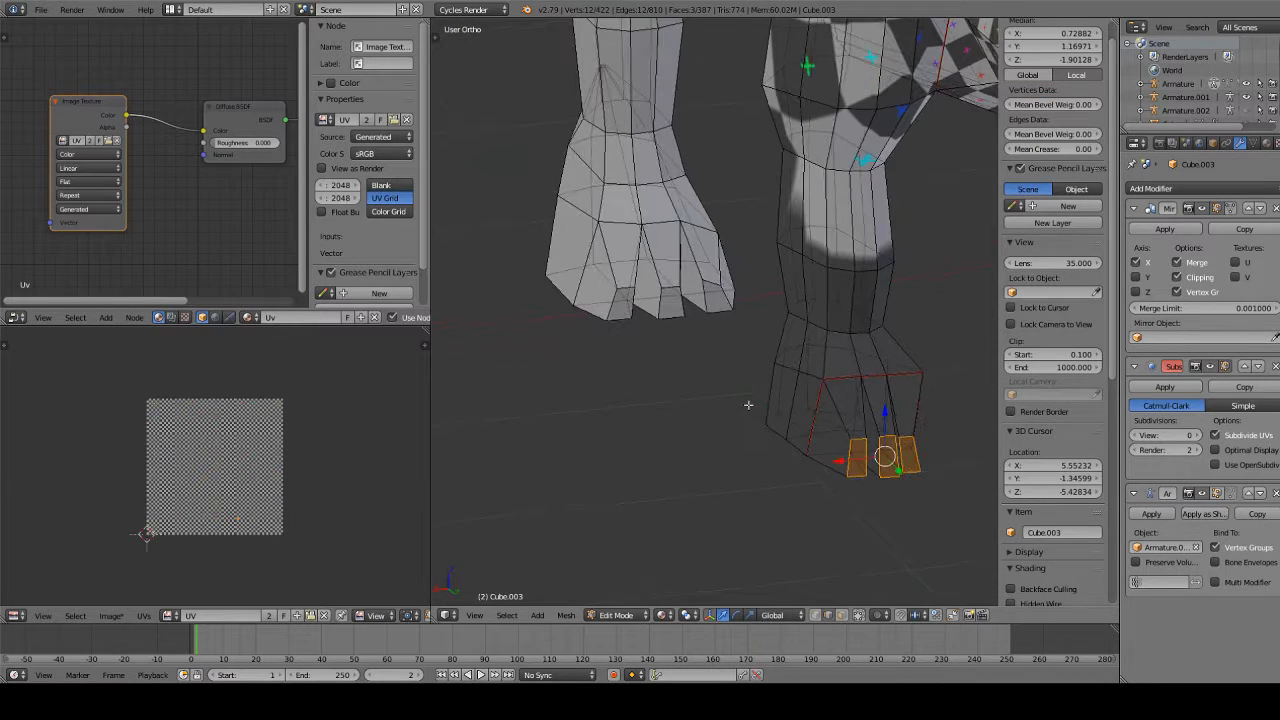
{"action": "key", "text": "w"}
{"action": "key", "text": "ctrl+e"}
{"action": "left_click", "coordinate": [684, 449]}
{"action": "middle_click_drag", "start_coordinate": [850, 375], "coordinate": [859, 396]}
{"action": "key", "text": "a"}
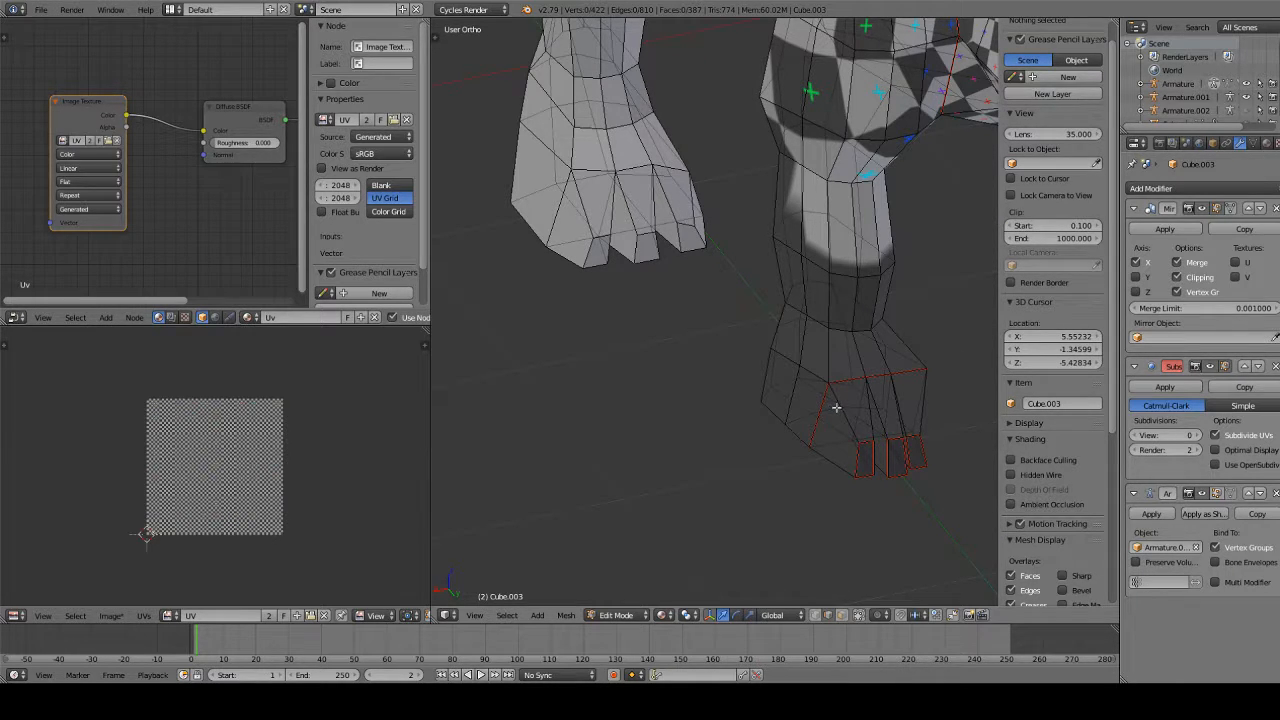
Mark seams on three lengthwise toe edges connecting the front foot's cross seam to the toe tips, then deselect them
{"action": "middle_click_drag", "start_coordinate": [836, 410], "coordinate": [877, 387]}
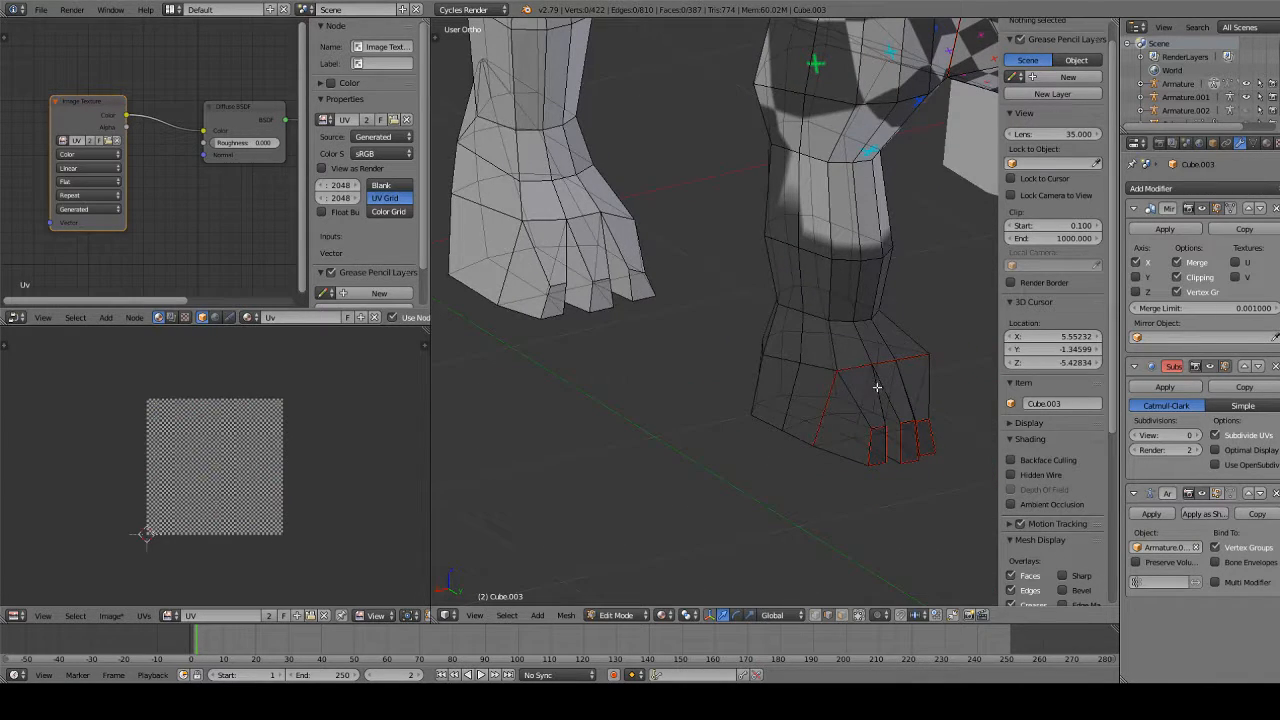
{"action": "right_click", "coordinate": [859, 399]}
{"action": "right_click", "coordinate": [890, 403], "text": "shift"}
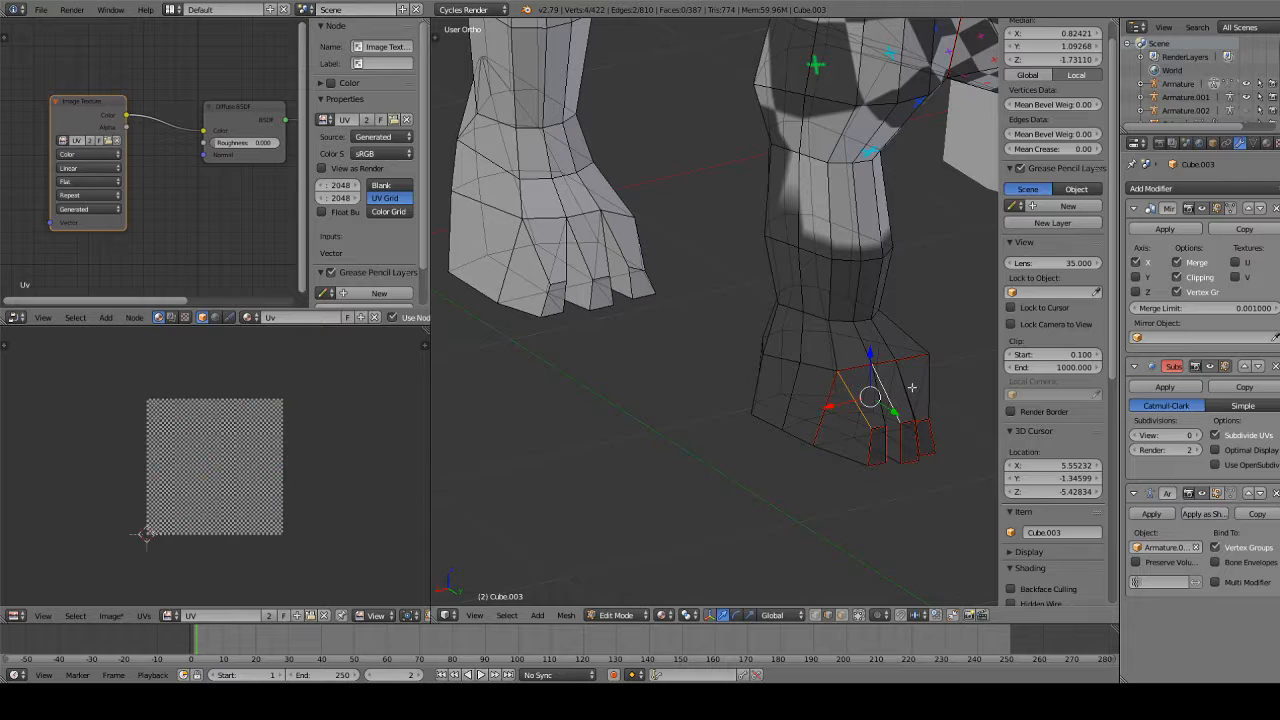
{"action": "right_click", "coordinate": [914, 384], "text": "shift"}
{"action": "middle_click_drag", "start_coordinate": [916, 383], "coordinate": [861, 394]}
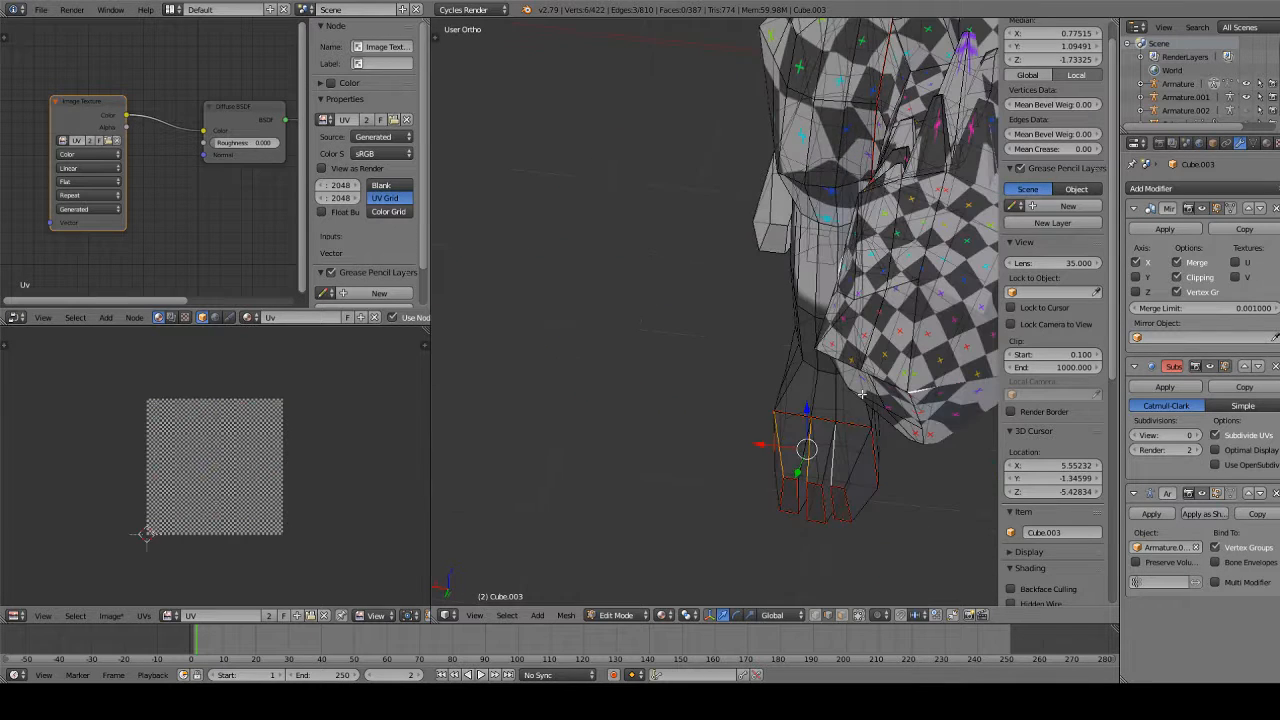
{"action": "right_click", "coordinate": [833, 457], "text": "shift"}
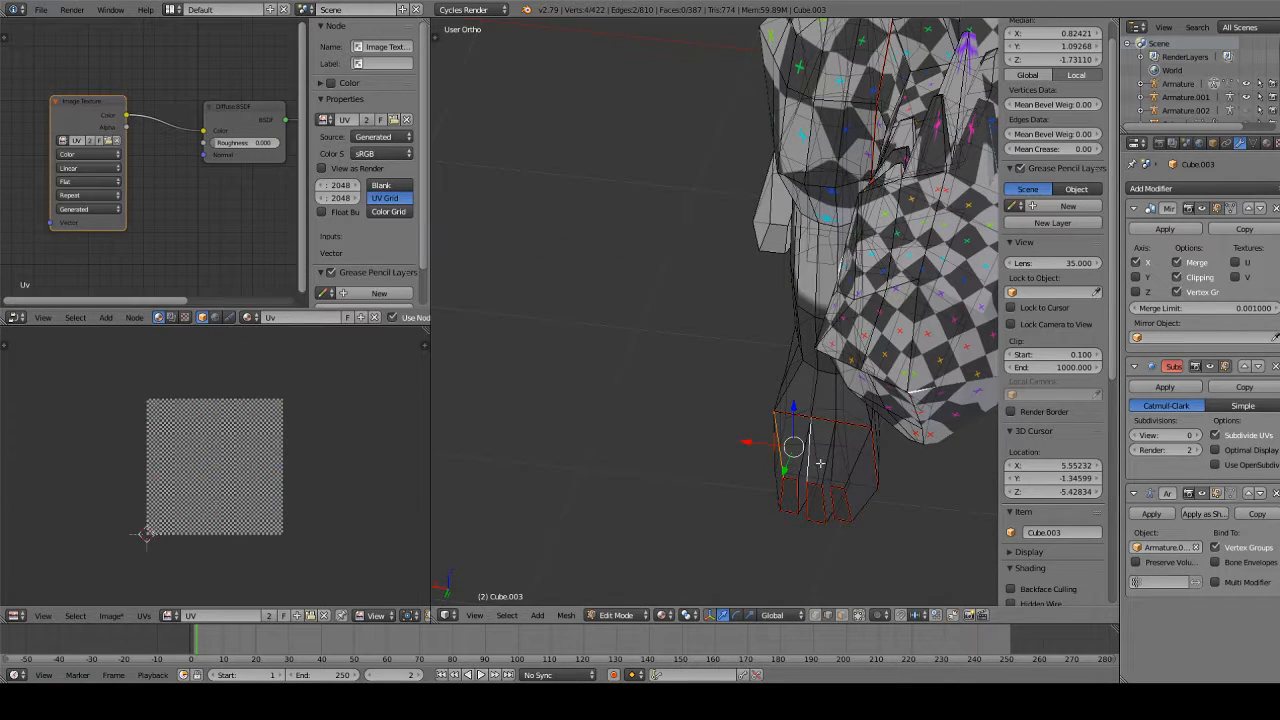
{"action": "right_click", "coordinate": [822, 463], "text": "shift"}
{"action": "right_click", "coordinate": [859, 462], "text": "shift"}
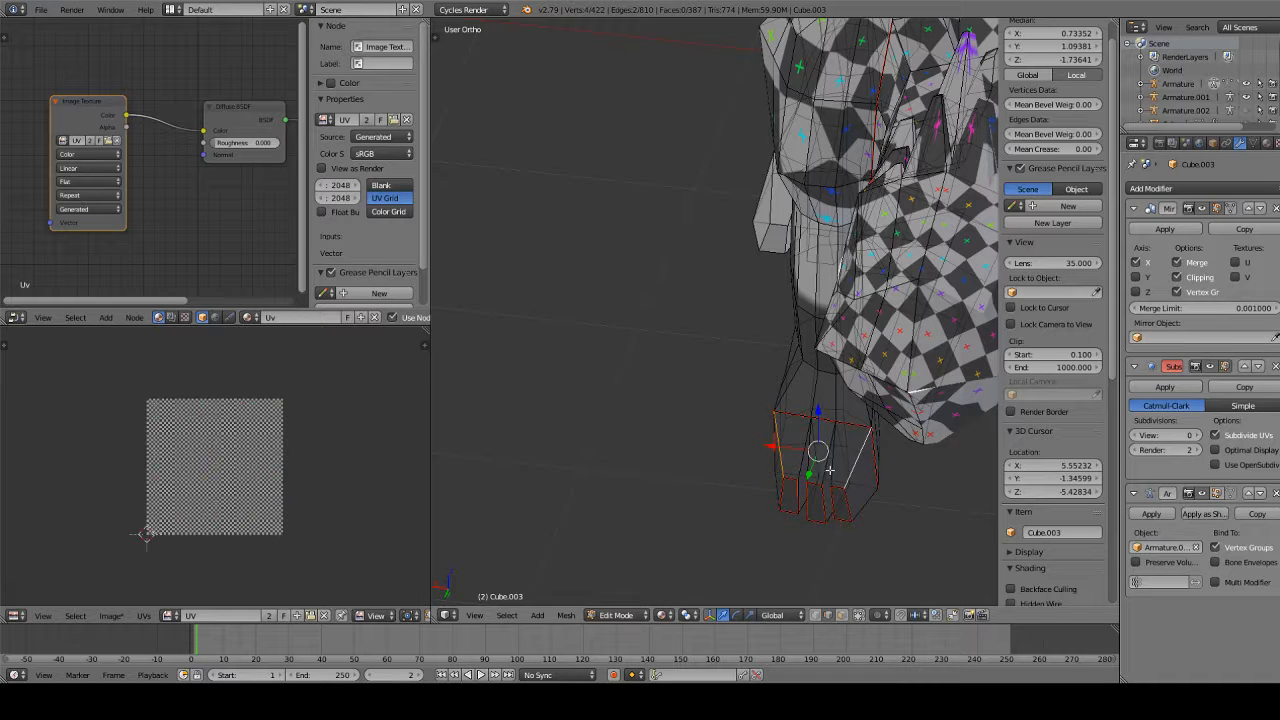
{"action": "right_click", "coordinate": [822, 473], "text": "shift"}
{"action": "key", "text": "ctrl+e"}
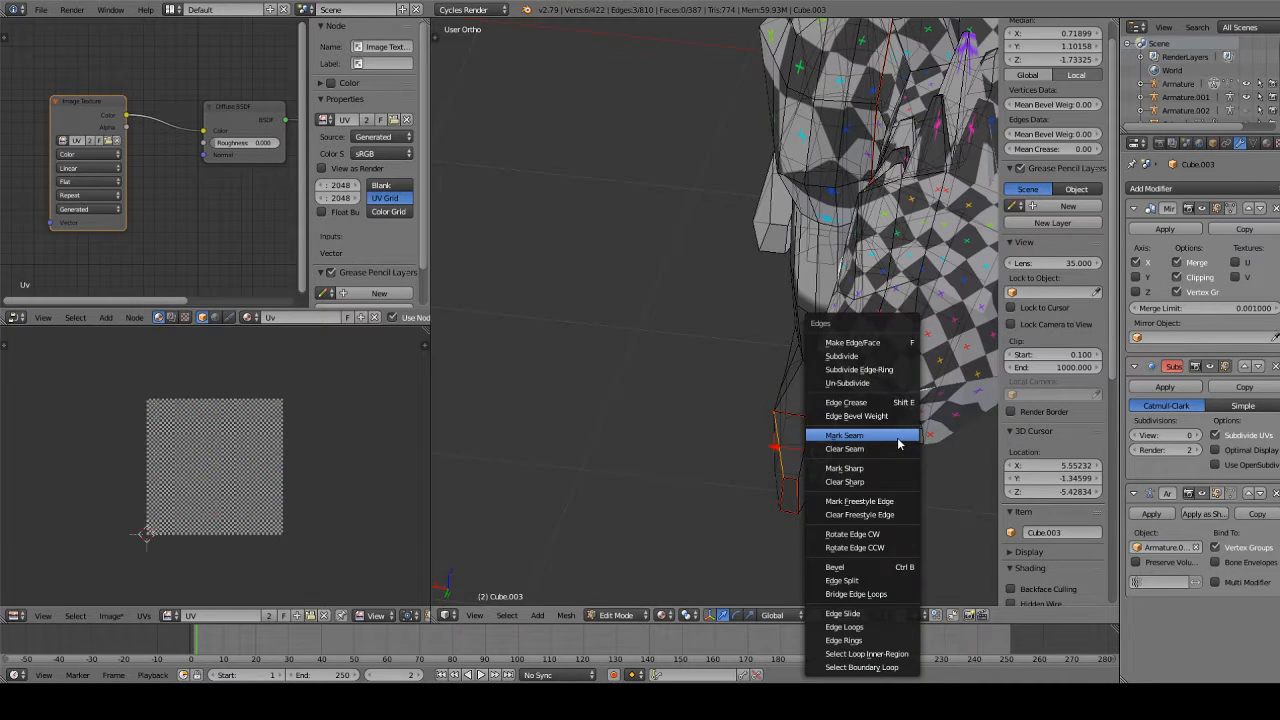
{"action": "left_click", "coordinate": [896, 433]}
{"action": "middle_click_drag", "start_coordinate": [685, 440], "coordinate": [832, 420]}
{"action": "key", "text": "a"}
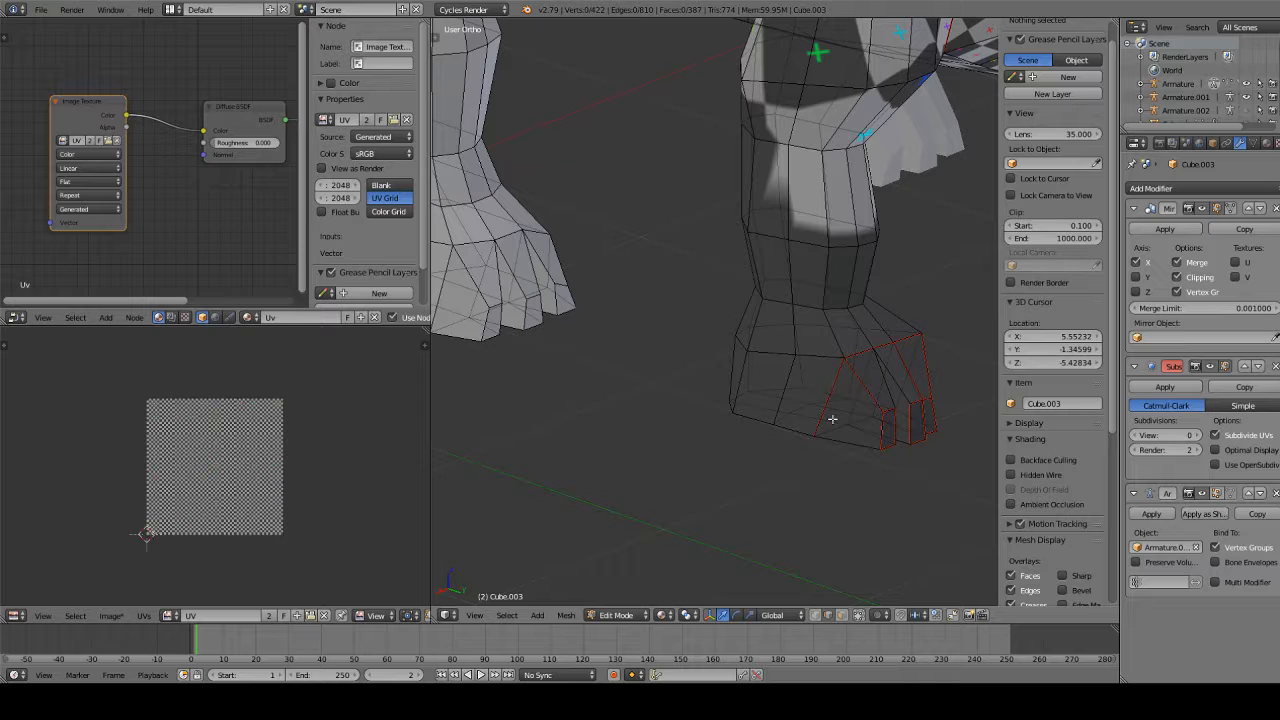
Select the whole dinosaur mesh, apply the standard Unwrap again and deselect everything
{"action": "middle_click_drag", "start_coordinate": [832, 418], "coordinate": [791, 429]}
{"action": "key", "text": "u"}
{"action": "left_click", "coordinate": [791, 429]}
{"action": "key", "text": "a"}
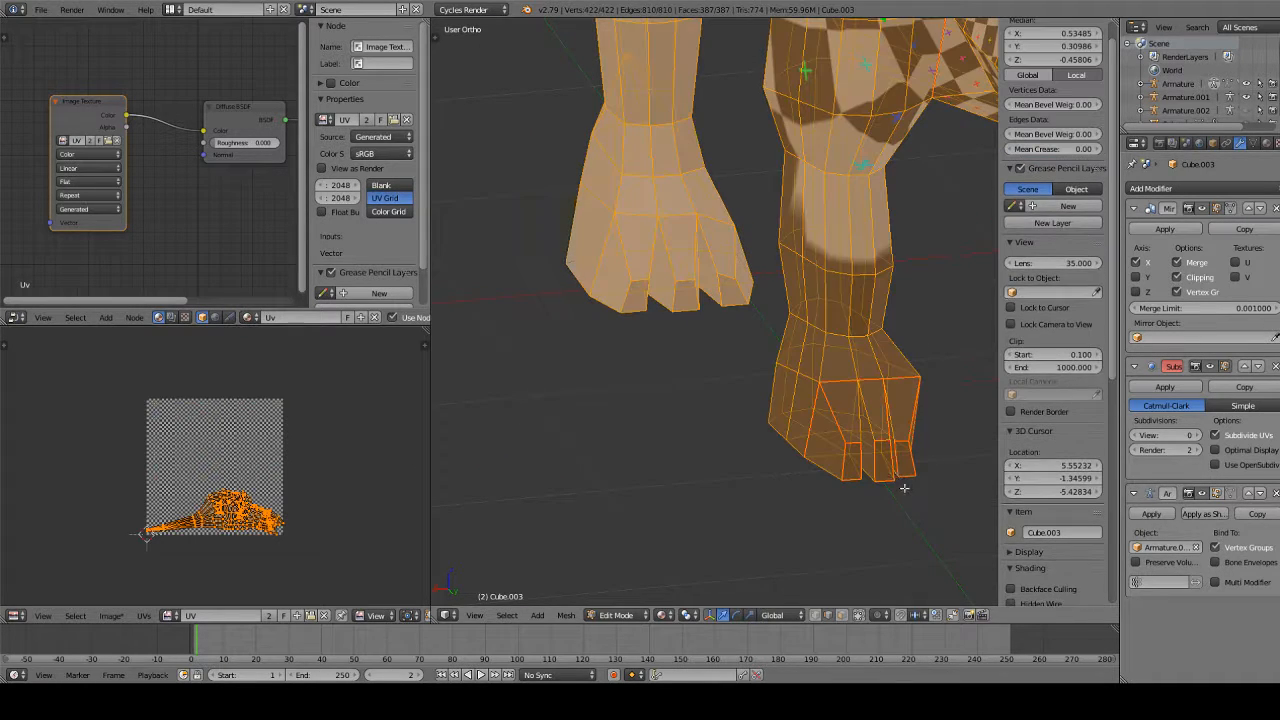
{"action": "key", "text": "u"}
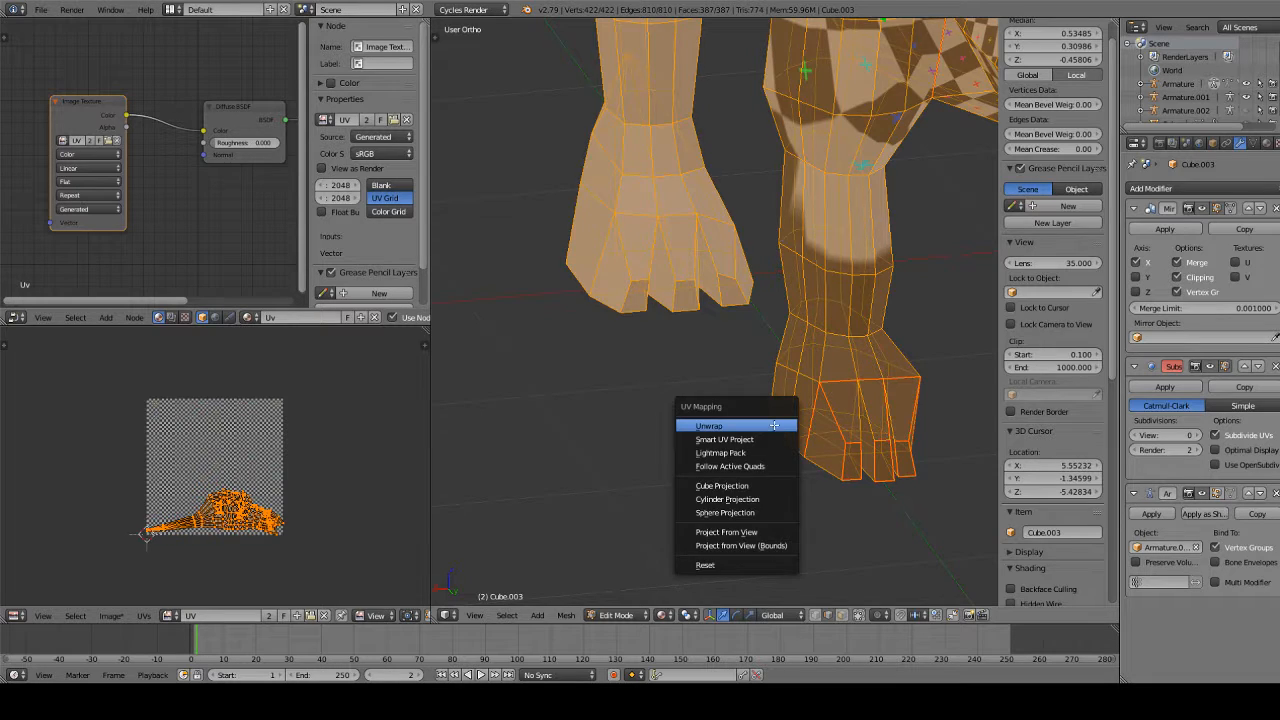
{"action": "left_click", "coordinate": [774, 426]}
{"action": "key", "text": "a"}
Examine how the UV grid maps onto the front leg, shoulder and foot from several angles
{"action": "middle_click_drag", "start_coordinate": [774, 426], "coordinate": [706, 400]}
{"action": "scroll", "coordinate": [529, 327], "scroll_direction": "down", "scroll_amount": 3}
{"action": "middle_click_drag", "start_coordinate": [529, 327], "coordinate": [749, 357]}
{"action": "scroll", "coordinate": [750, 350], "scroll_direction": "down", "scroll_amount": 5}
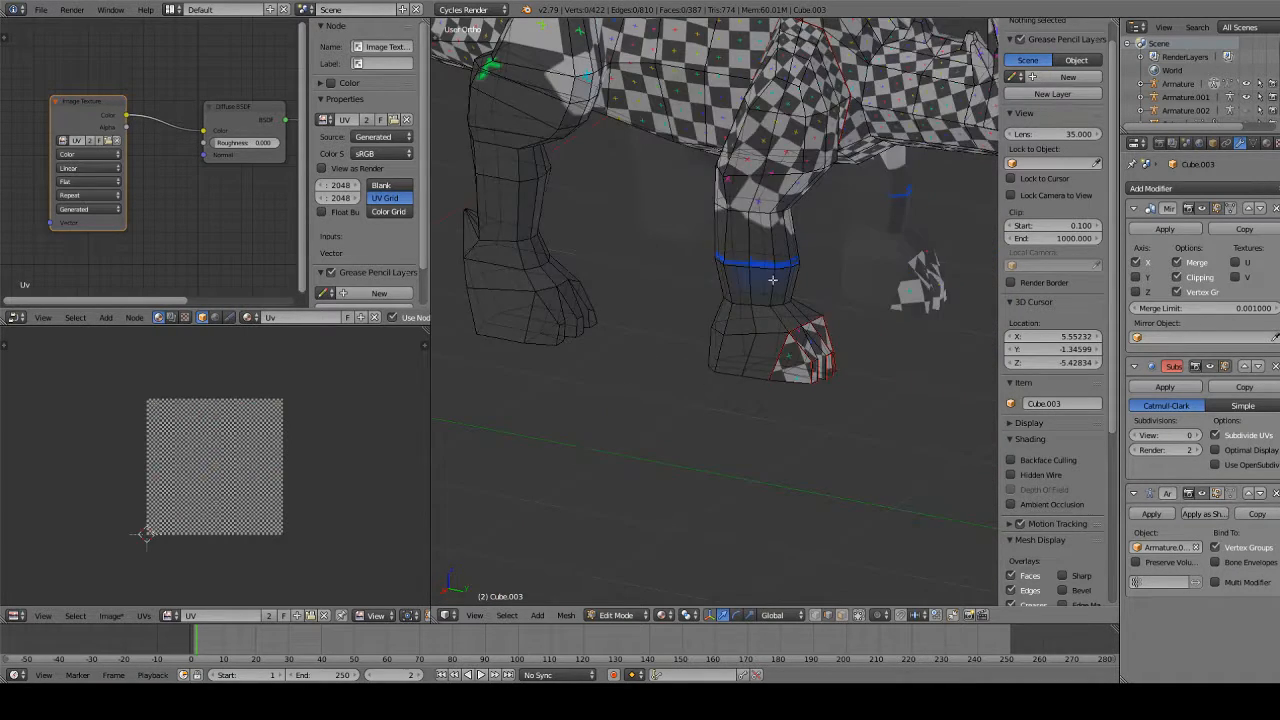
{"action": "middle_click_drag", "start_coordinate": [774, 281], "coordinate": [754, 416], "text": "shift"}
{"action": "scroll", "coordinate": [754, 416], "scroll_direction": "up", "scroll_amount": 5}
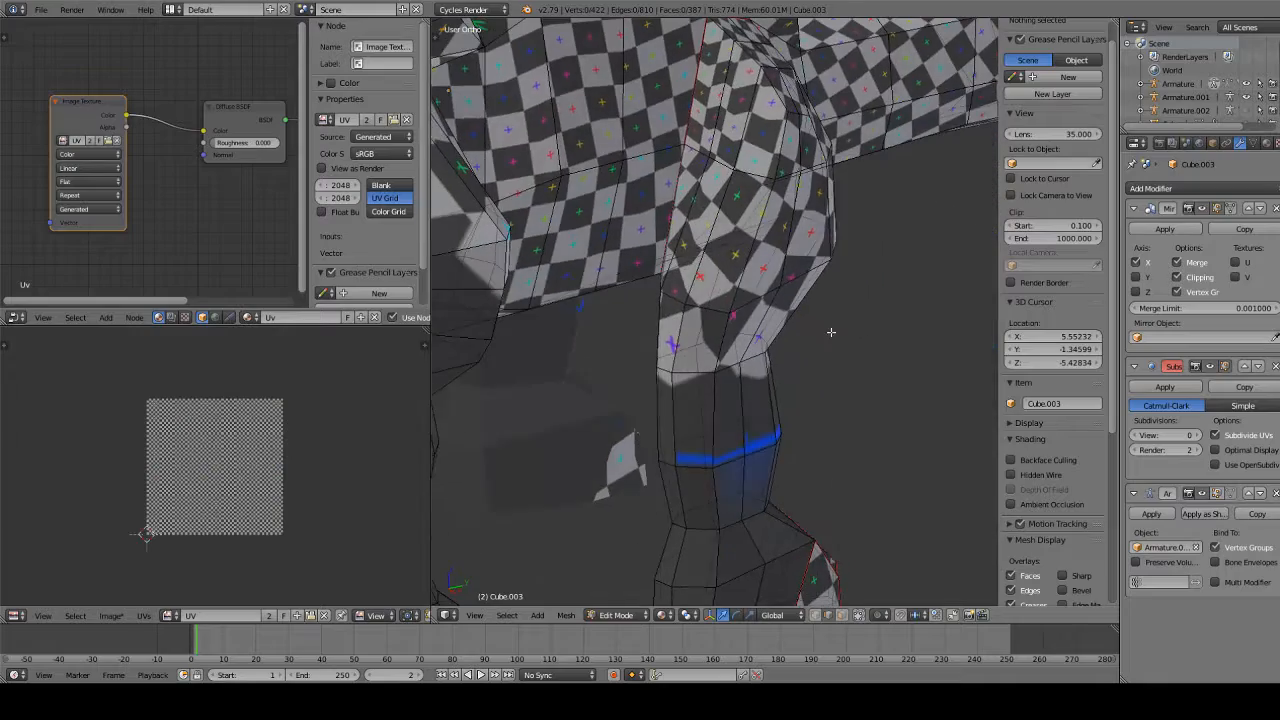
{"action": "middle_click_drag", "start_coordinate": [773, 527], "coordinate": [721, 315]}
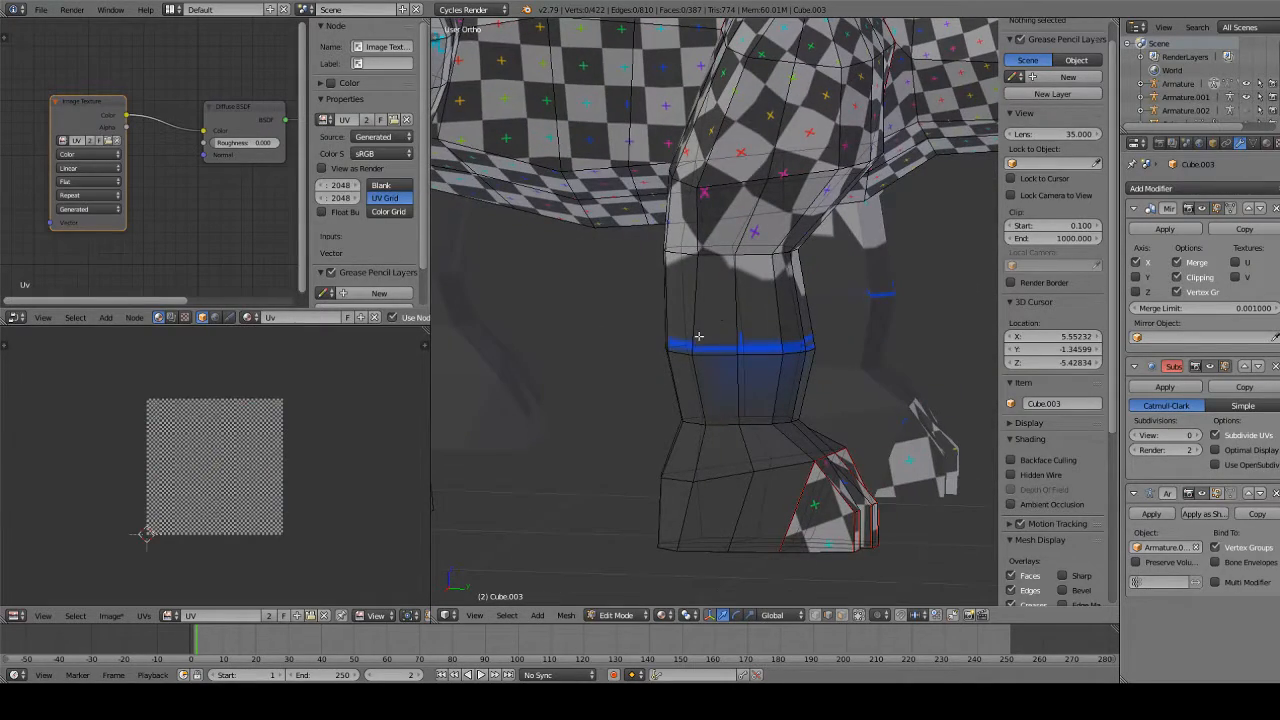
{"action": "middle_click_drag", "start_coordinate": [740, 210], "coordinate": [838, 128]}
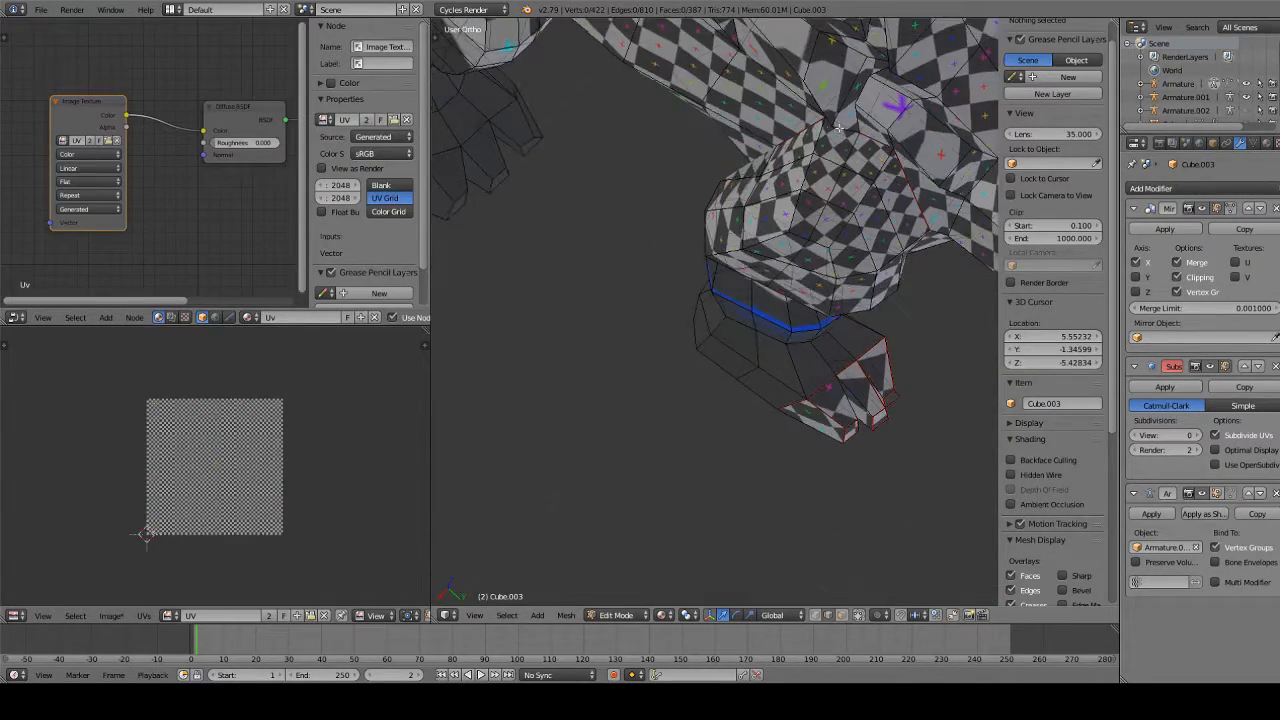
{"action": "right_click", "coordinate": [862, 157], "text": "alt"}
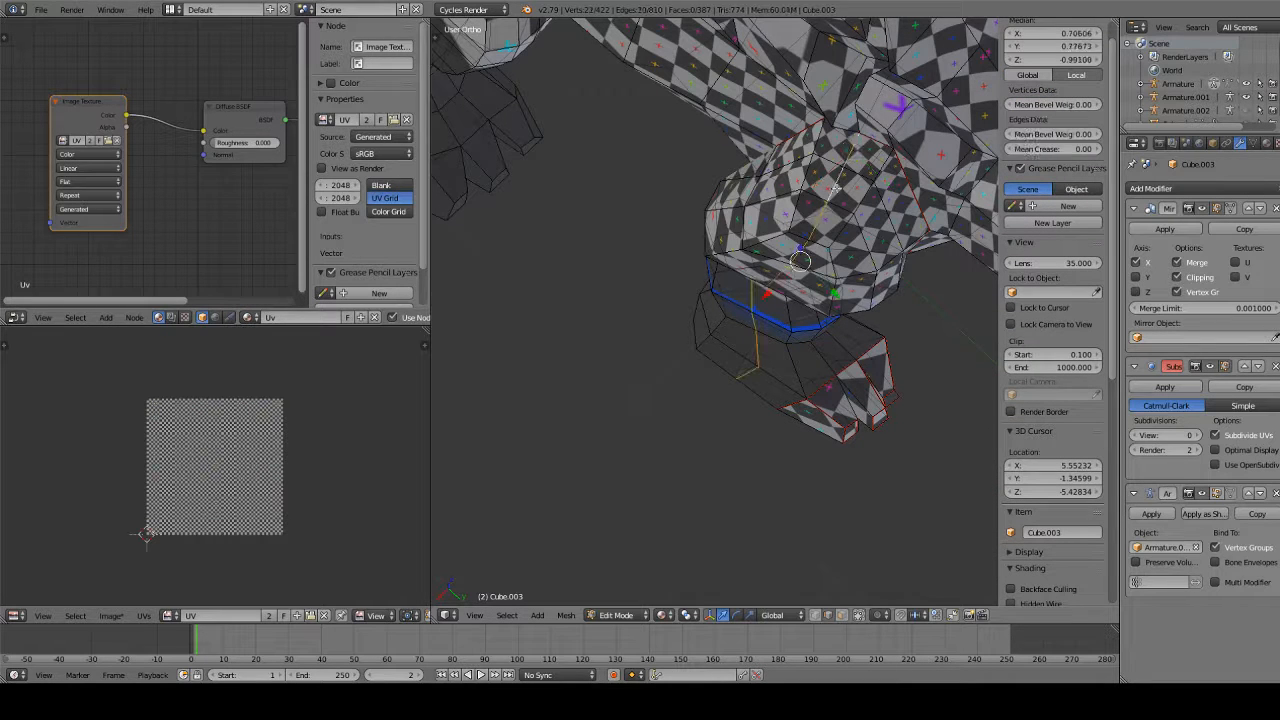
{"action": "key", "text": "z"}
{"action": "key", "text": "z"}
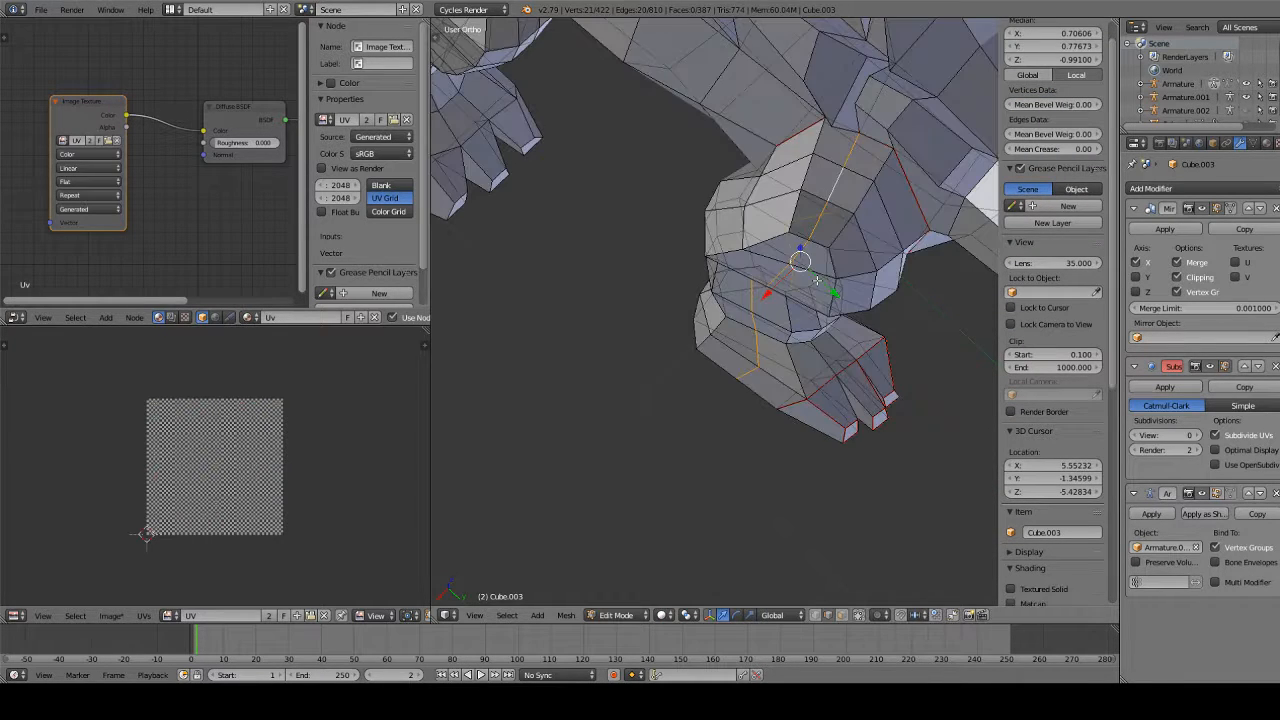
{"action": "key", "text": "a"}
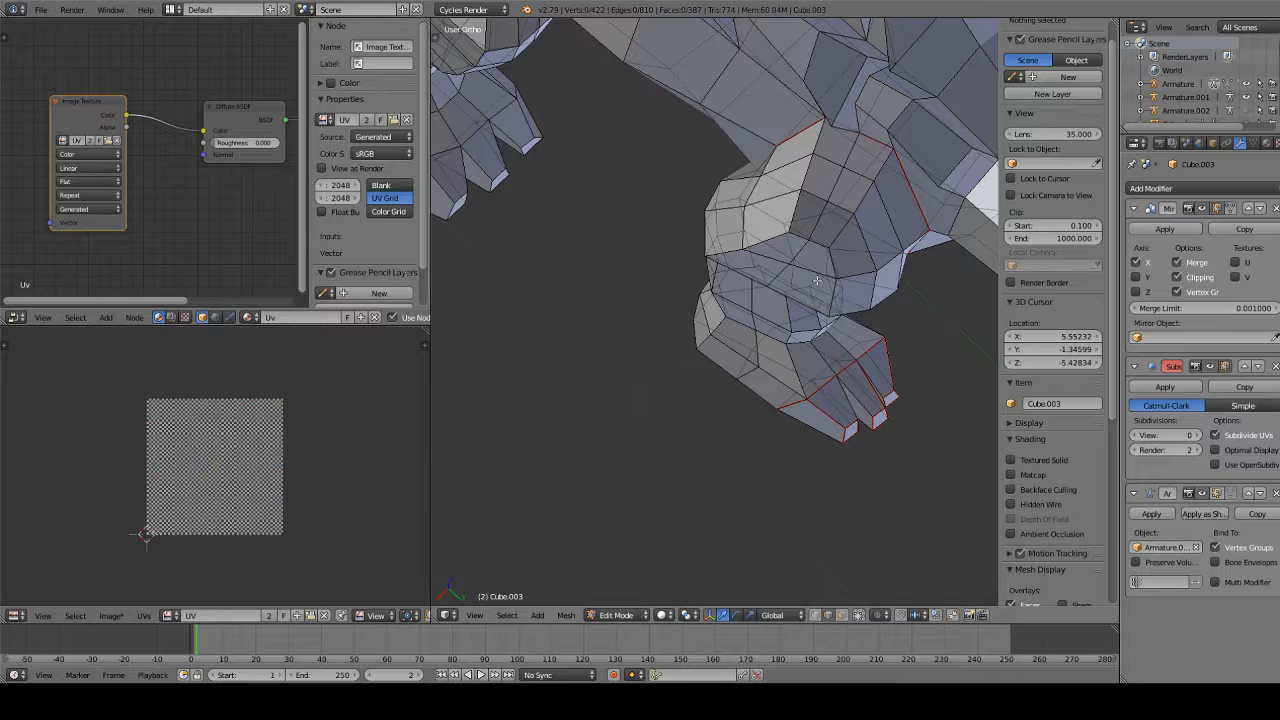
{"action": "key", "text": "KP_3"}
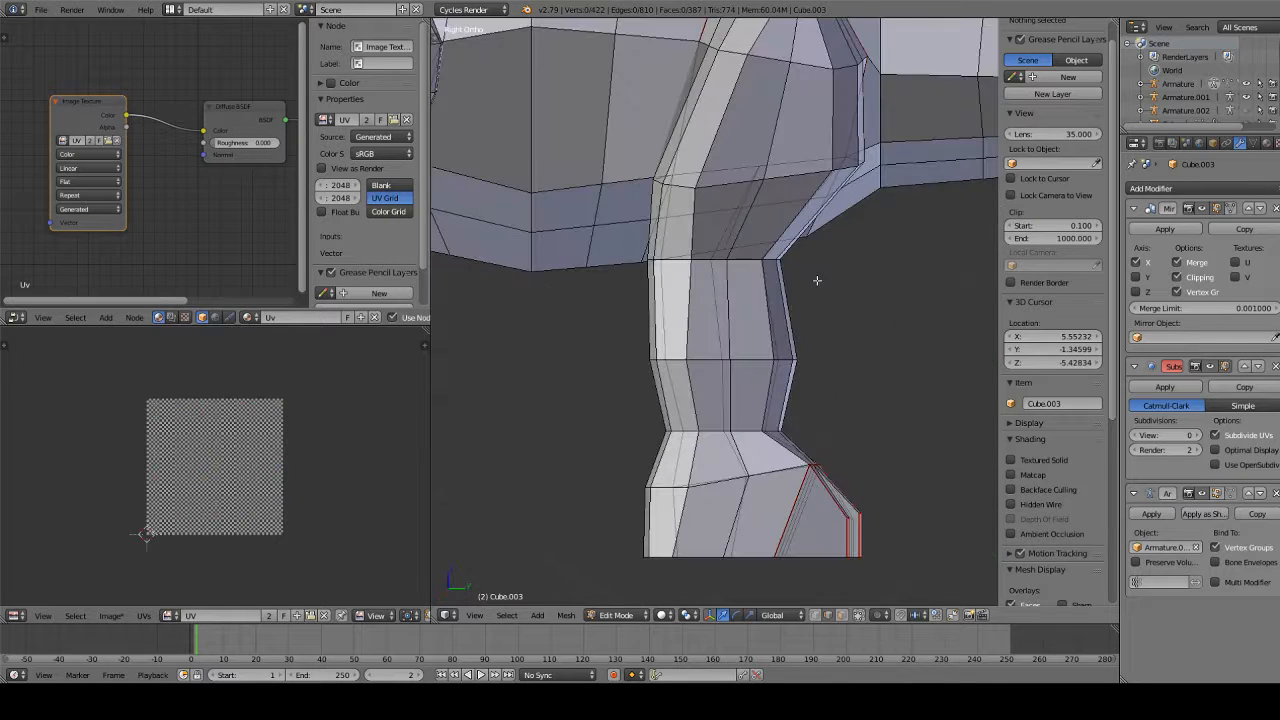
{"action": "left_click", "coordinate": [668, 616]}
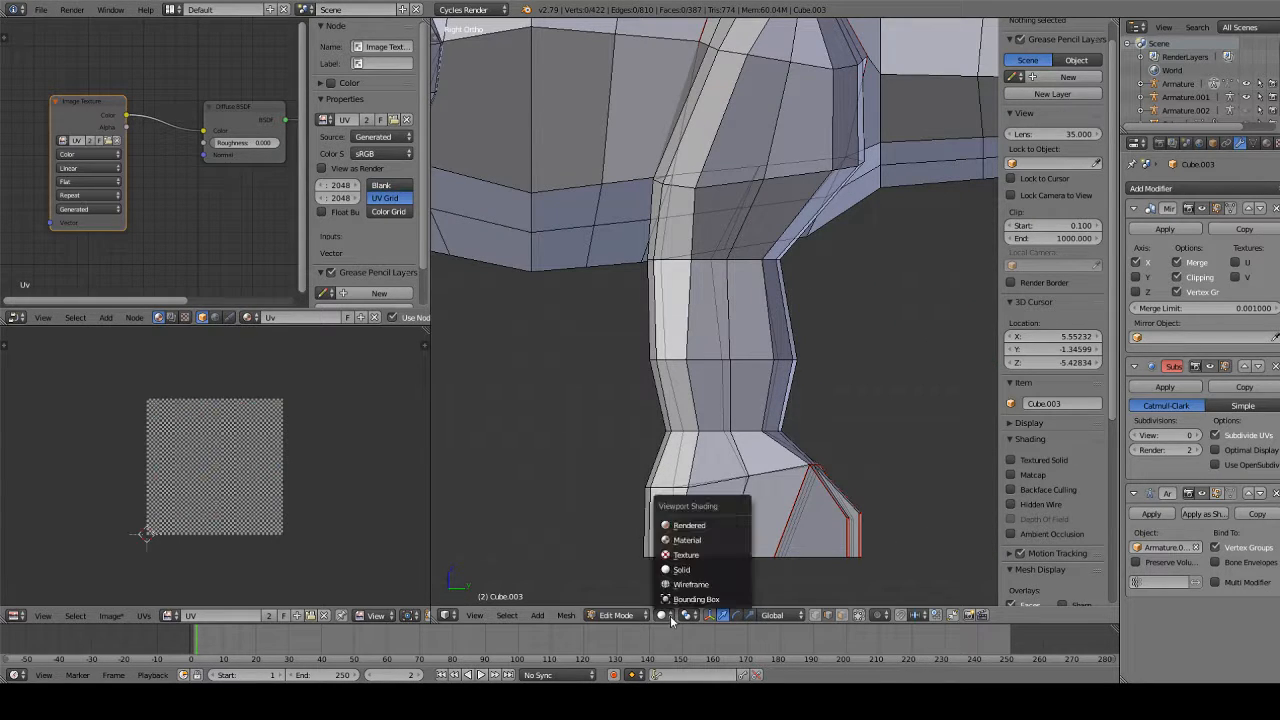
{"action": "left_click", "coordinate": [683, 541]}
Limit selection to visible geometry and select the continuous line of edges down the front leg's outer side from the shoulder to below the elbow
{"action": "middle_click_drag", "start_coordinate": [796, 276], "coordinate": [763, 432], "text": "shift"}
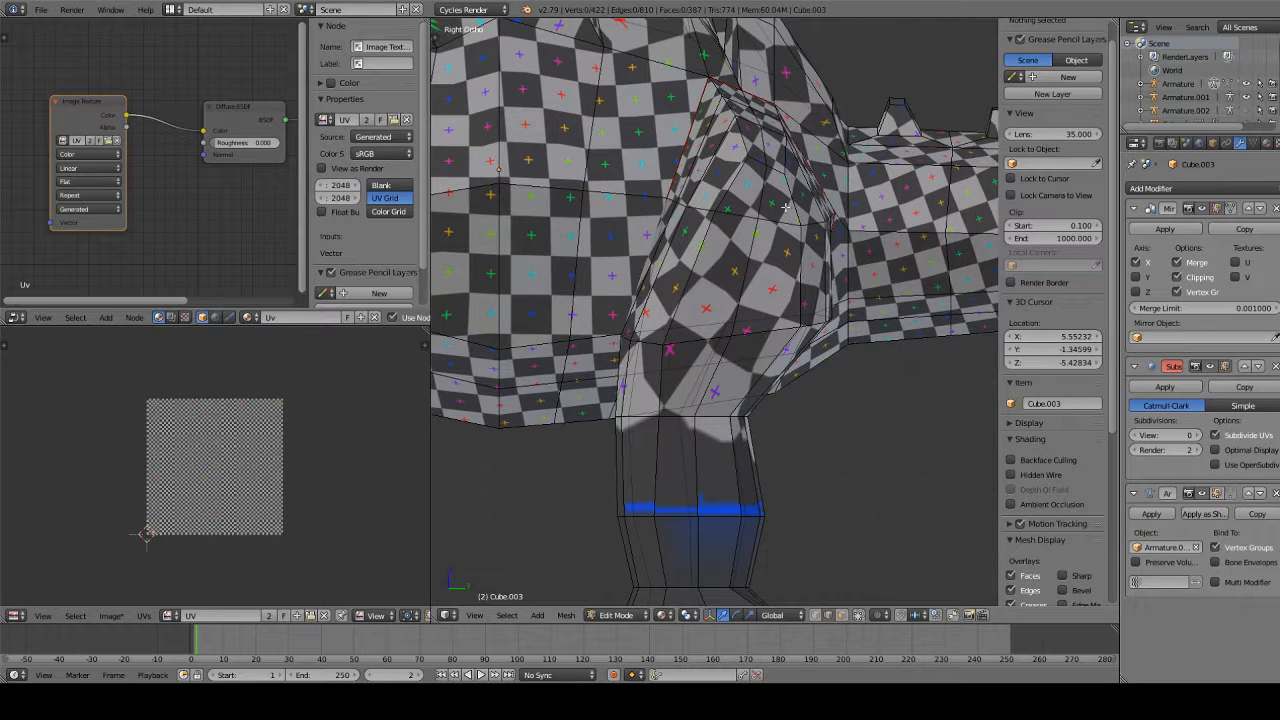
{"action": "middle_click_drag", "start_coordinate": [785, 207], "coordinate": [775, 241], "text": "shift"}
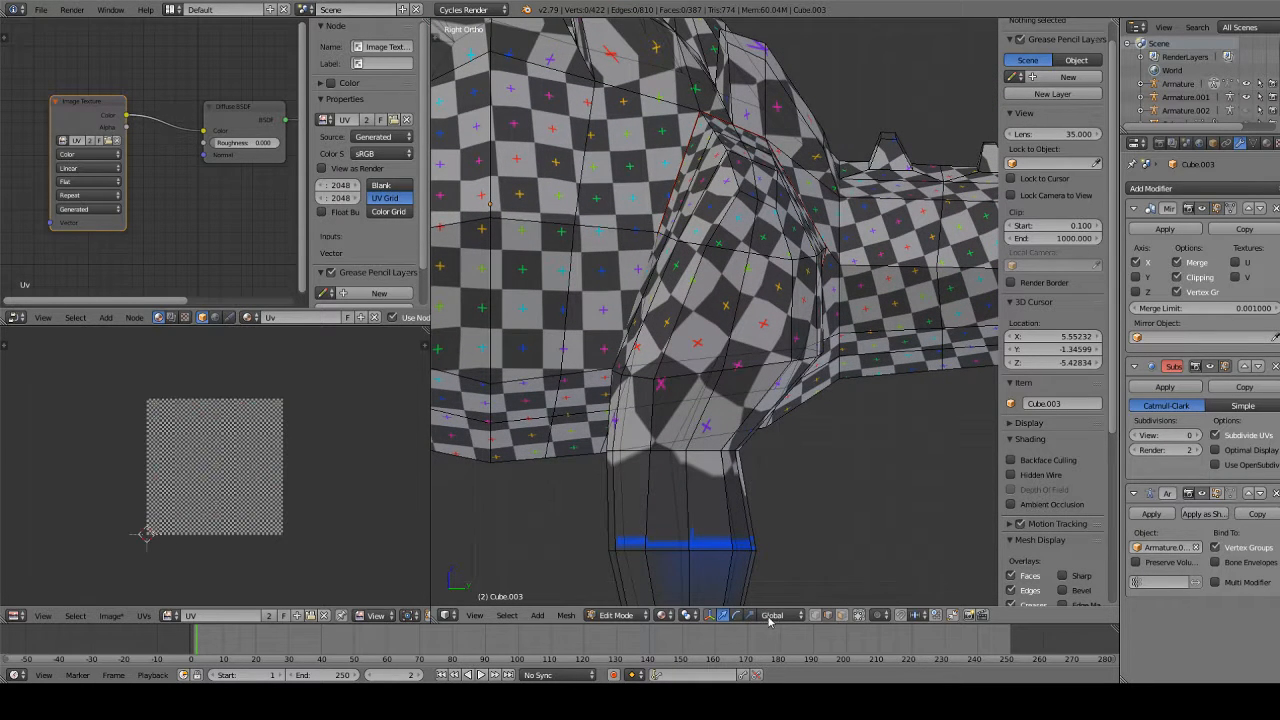
{"action": "left_click", "coordinate": [859, 615]}
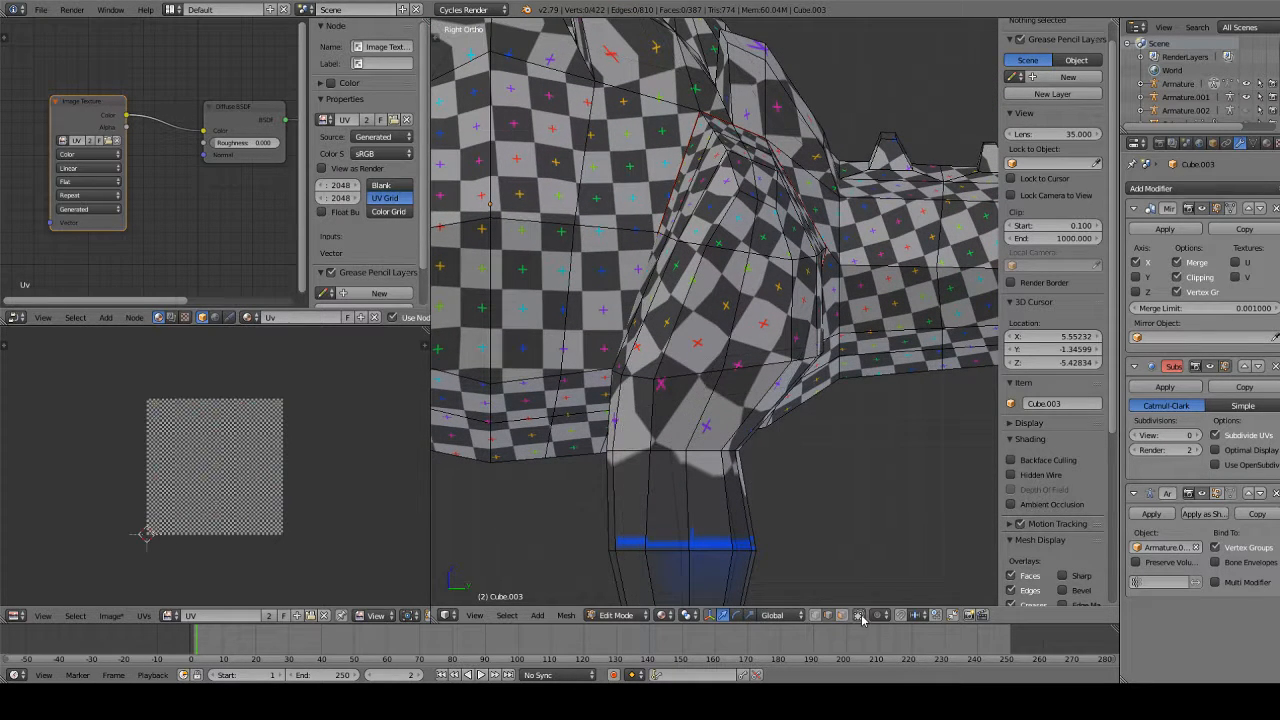
{"action": "right_click", "coordinate": [737, 135]}
{"action": "right_click", "coordinate": [752, 153], "text": "shift"}
{"action": "right_click", "coordinate": [757, 182], "text": "shift"}
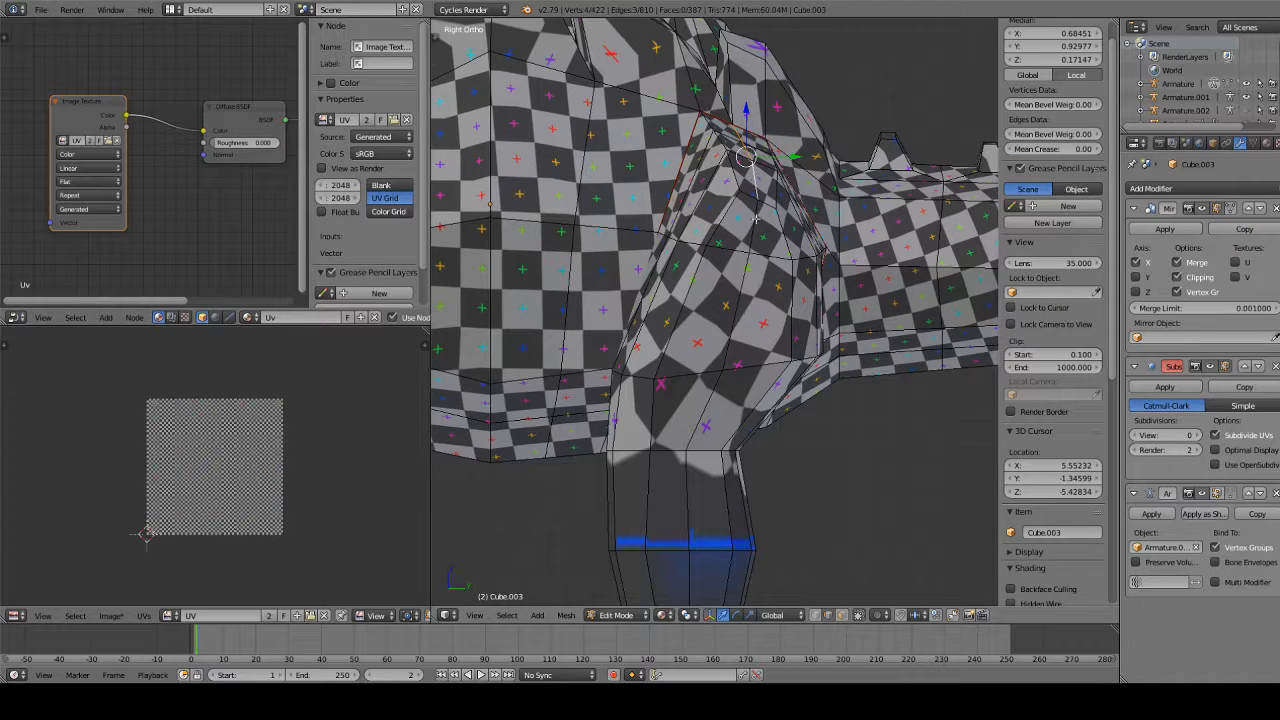
{"action": "right_click", "coordinate": [756, 221], "text": "shift"}
{"action": "right_click", "coordinate": [745, 300], "text": "shift"}
{"action": "right_click", "coordinate": [715, 417], "text": "shift"}
Extend the selected edge line down the outer side of the lower front leg and foot to the sole
{"action": "middle_click_drag", "start_coordinate": [715, 417], "coordinate": [733, 202], "text": "shift"}
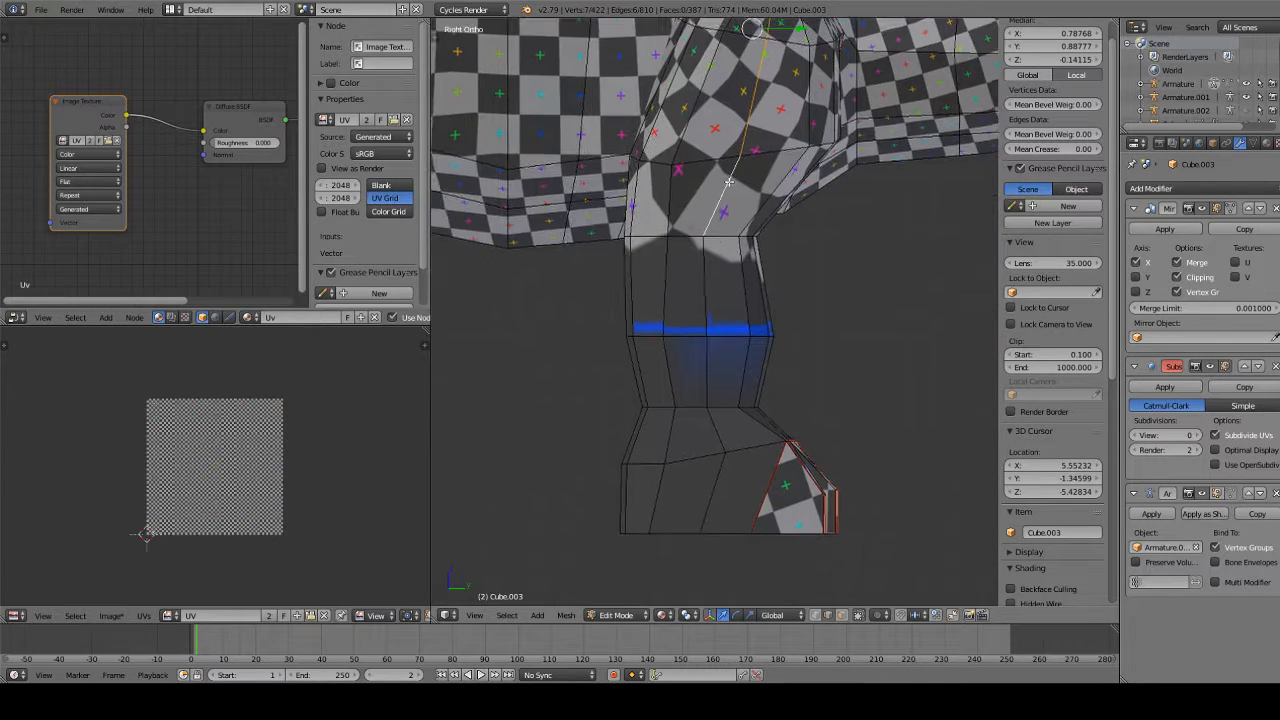
{"action": "right_click", "coordinate": [718, 286], "text": "shift"}
{"action": "right_click", "coordinate": [712, 394], "text": "shift"}
{"action": "right_click", "coordinate": [716, 421], "text": "shift"}
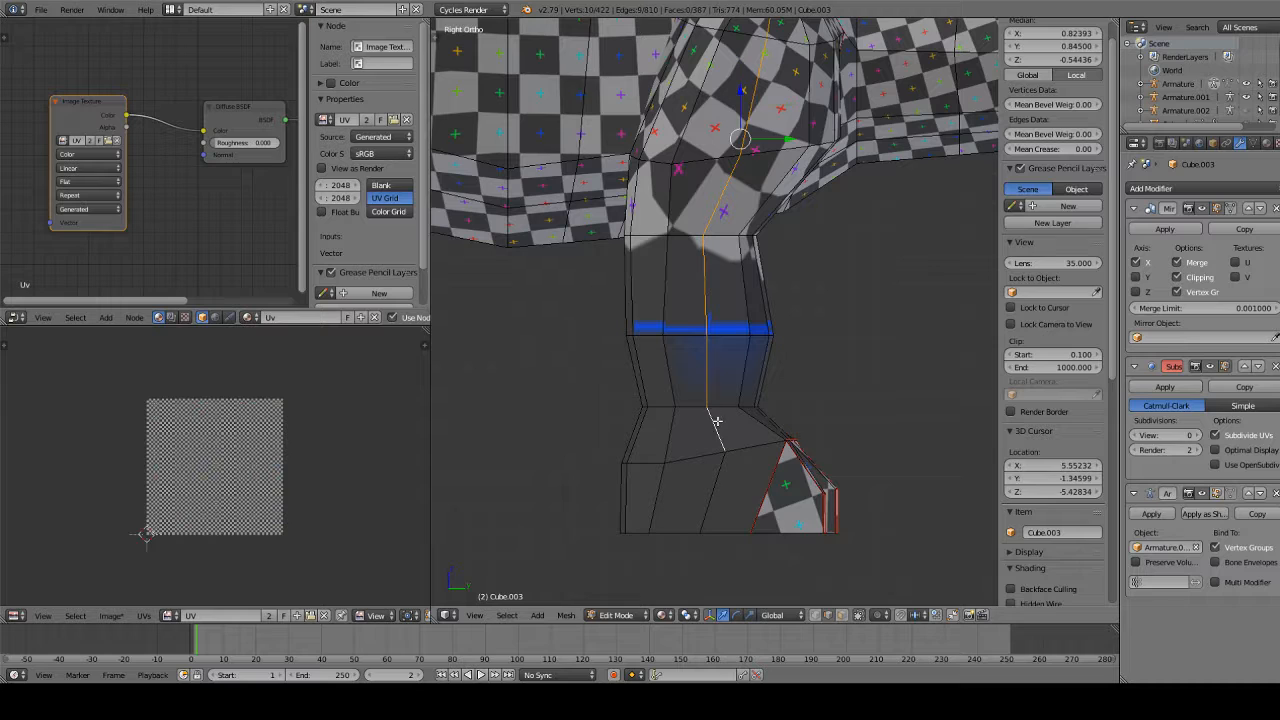
{"action": "right_click", "coordinate": [719, 484], "text": "shift"}
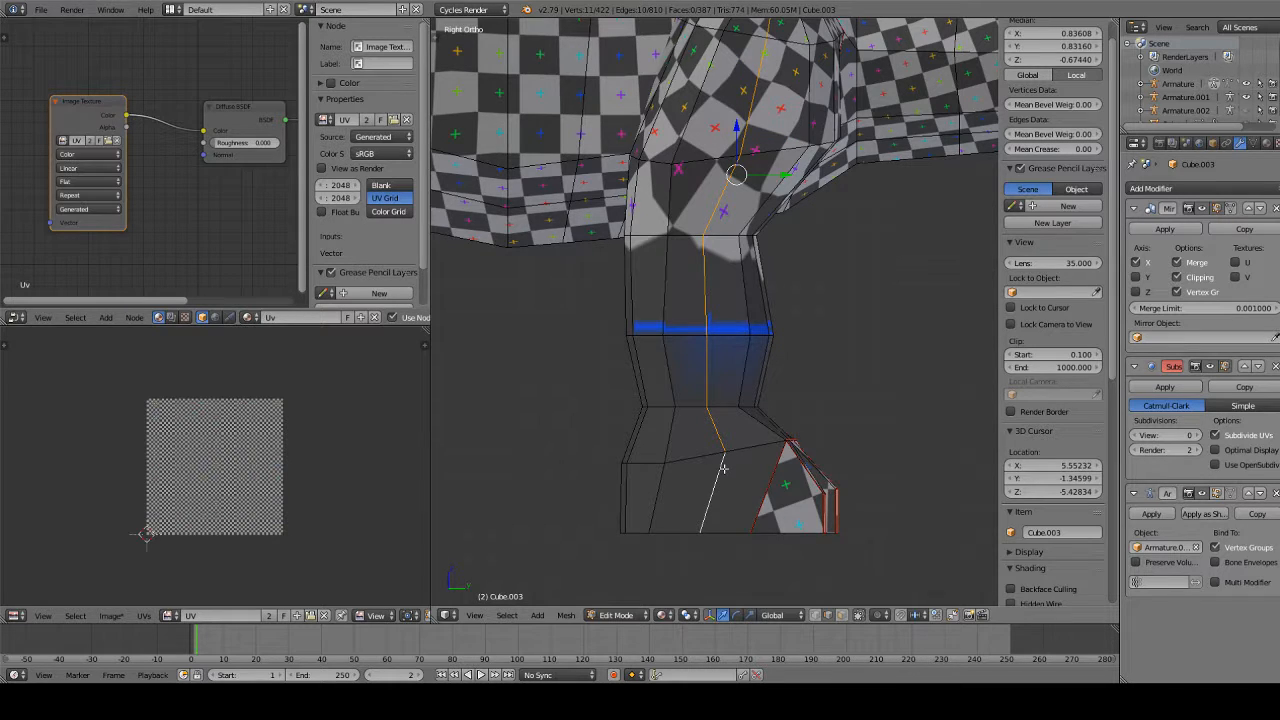
Add the outline edges of the front foot's sole behind the toes, mark the whole selection as seams and deselect it
{"action": "middle_click_drag", "start_coordinate": [723, 467], "coordinate": [716, 458]}
{"action": "right_click", "coordinate": [674, 463], "text": "shift"}
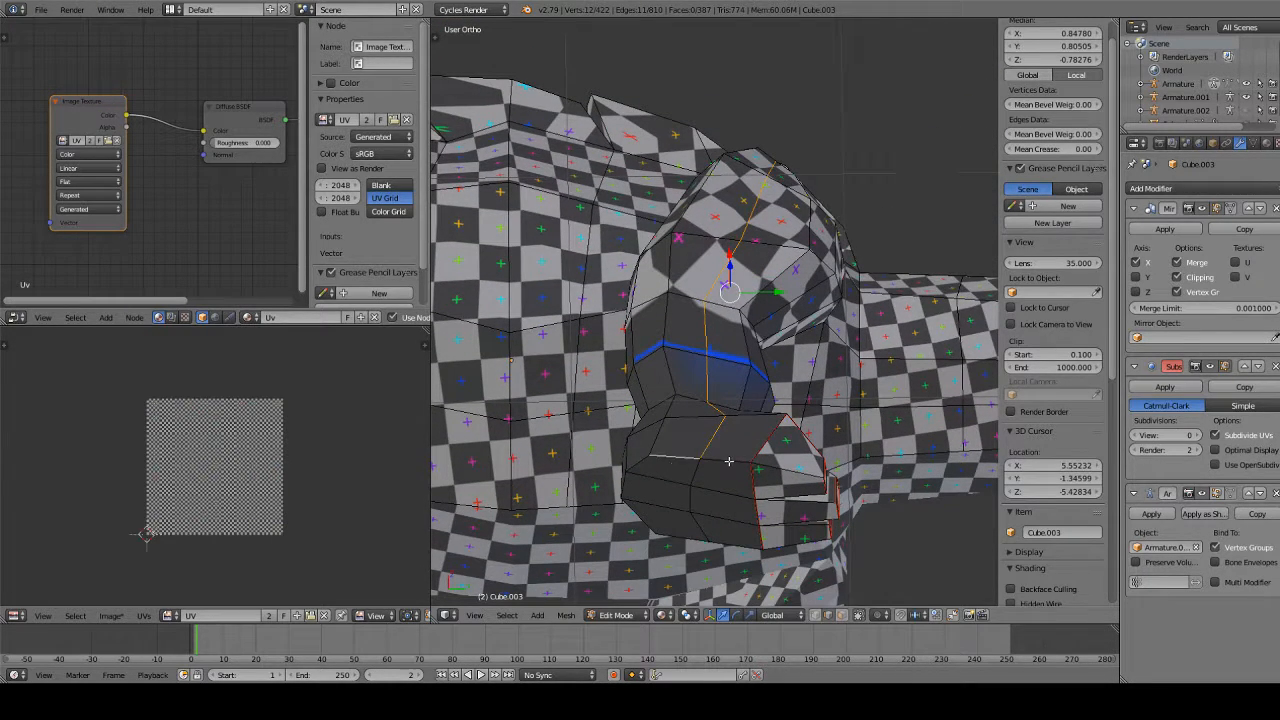
{"action": "right_click", "coordinate": [668, 461], "text": "shift"}
{"action": "right_click", "coordinate": [638, 468], "text": "shift"}
{"action": "right_click", "coordinate": [625, 489], "text": "shift"}
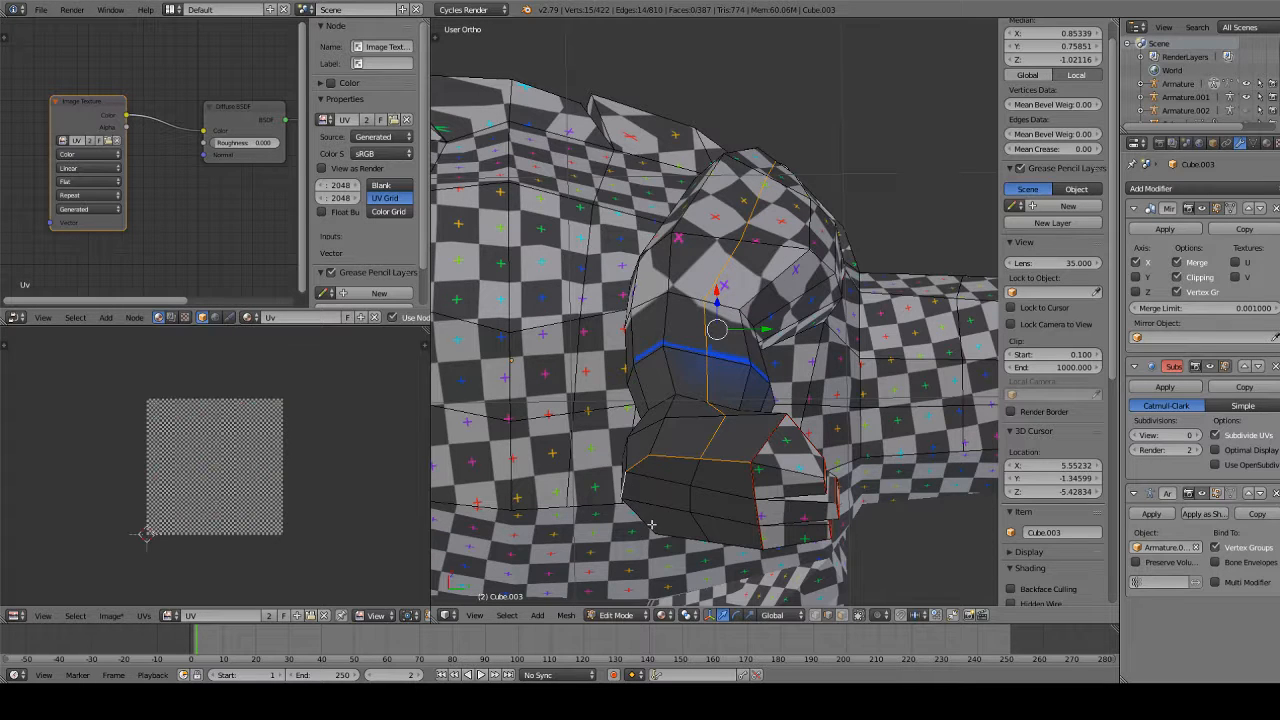
{"action": "right_click", "coordinate": [651, 524], "text": "shift"}
{"action": "right_click", "coordinate": [694, 539], "text": "shift"}
{"action": "right_click", "coordinate": [739, 543], "text": "shift"}
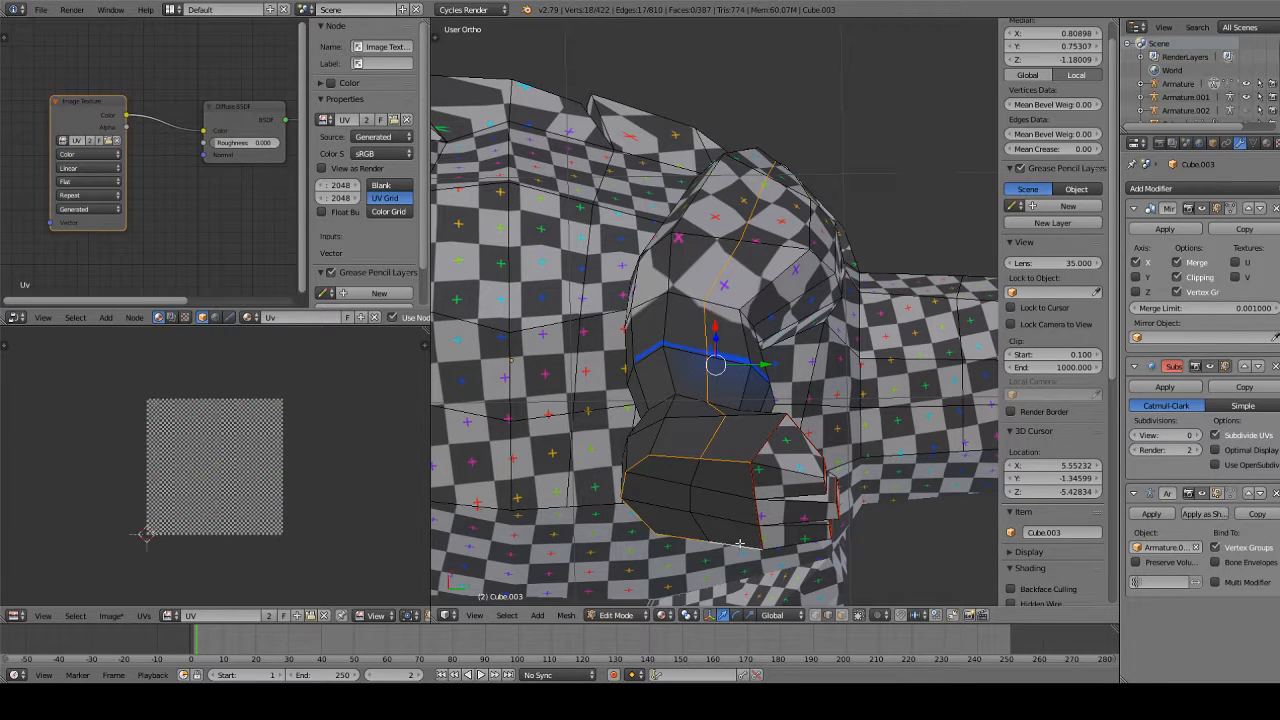
{"action": "key", "text": "ctrl+e"}
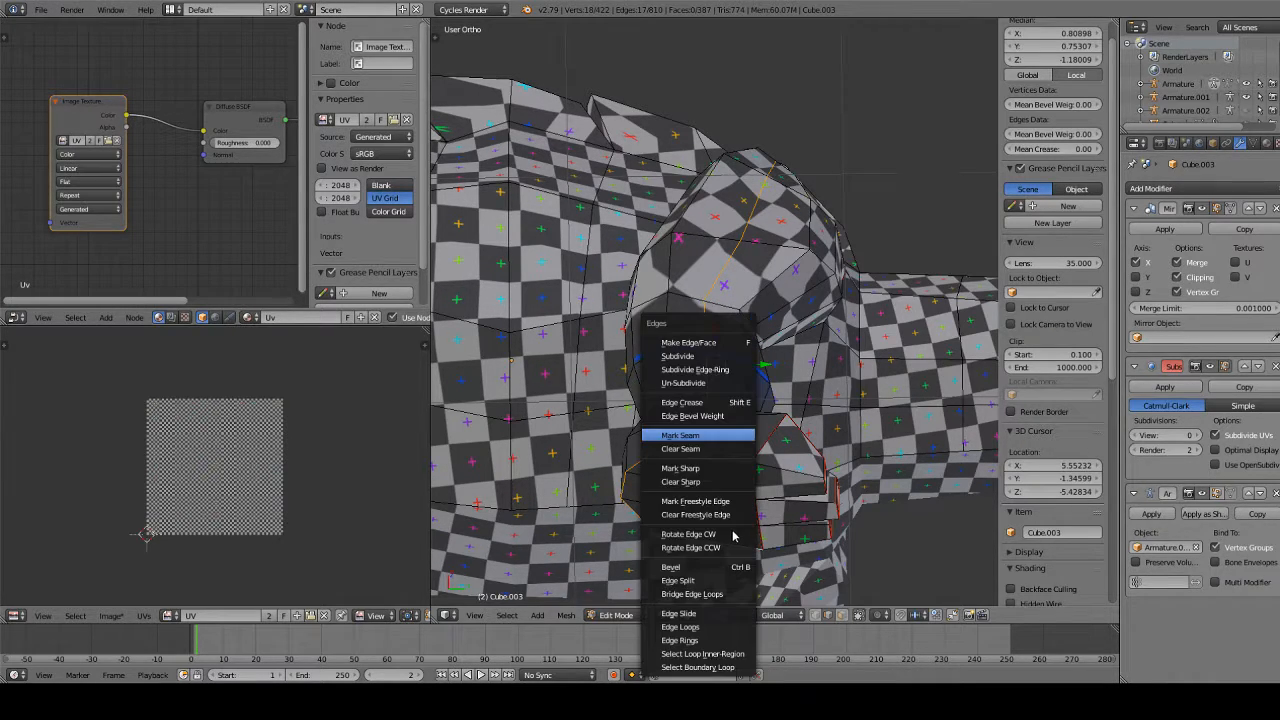
{"action": "left_click", "coordinate": [718, 435]}
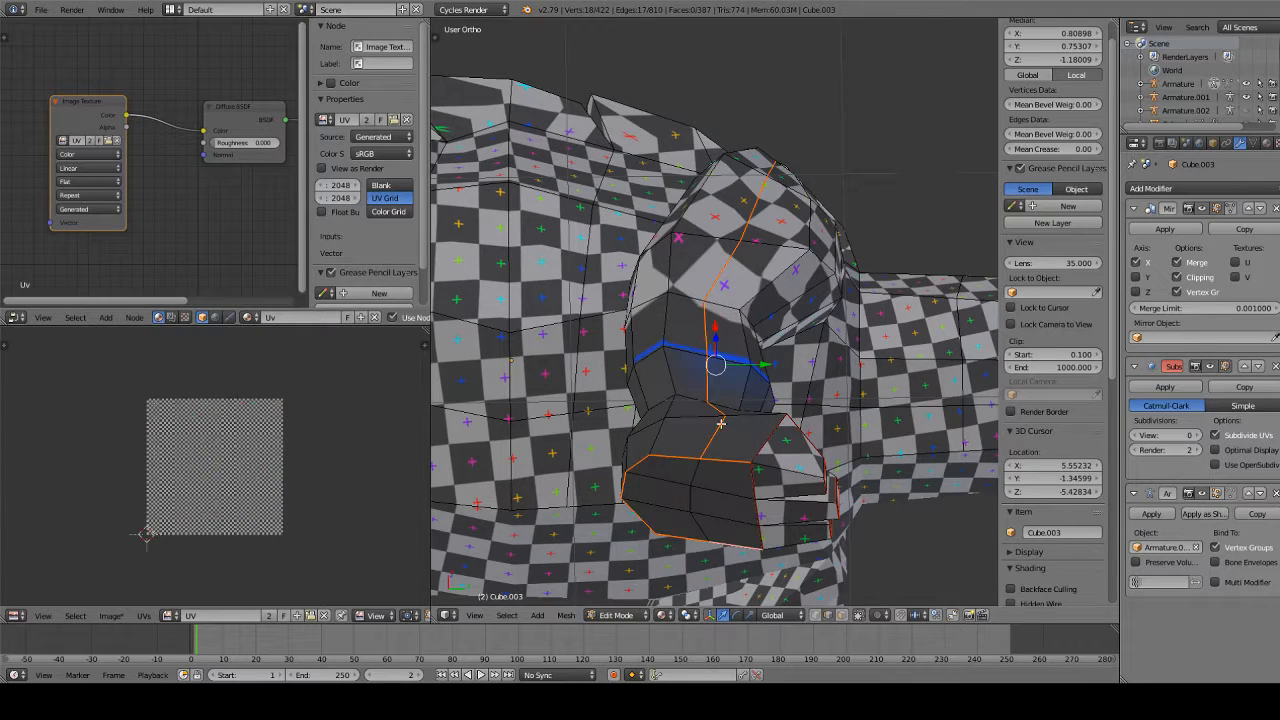
{"action": "scroll", "coordinate": [775, 350], "scroll_direction": "down", "scroll_amount": 4}
{"action": "key", "text": "a"}
Select the whole dinosaur mesh, unwrap it with the new leg and sole seams and deselect everything
{"action": "middle_click_drag", "start_coordinate": [775, 350], "coordinate": [769, 444]}
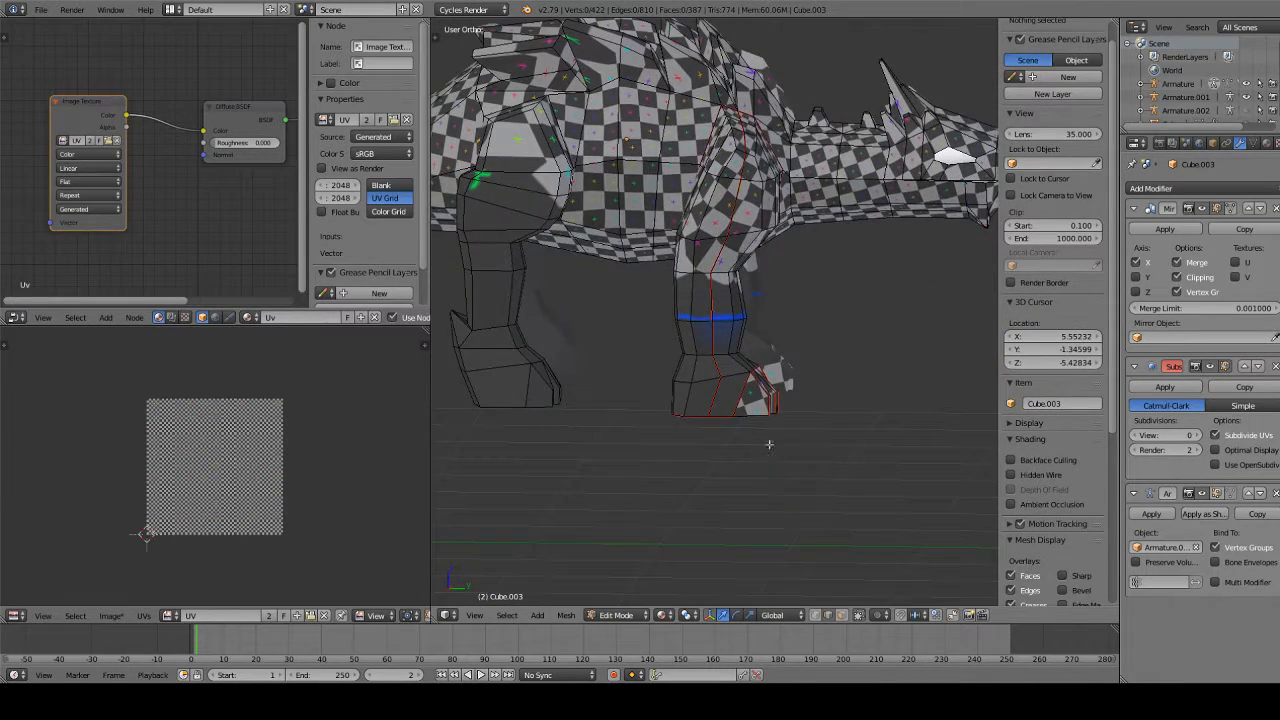
{"action": "key", "text": "a"}
{"action": "key", "text": "u"}
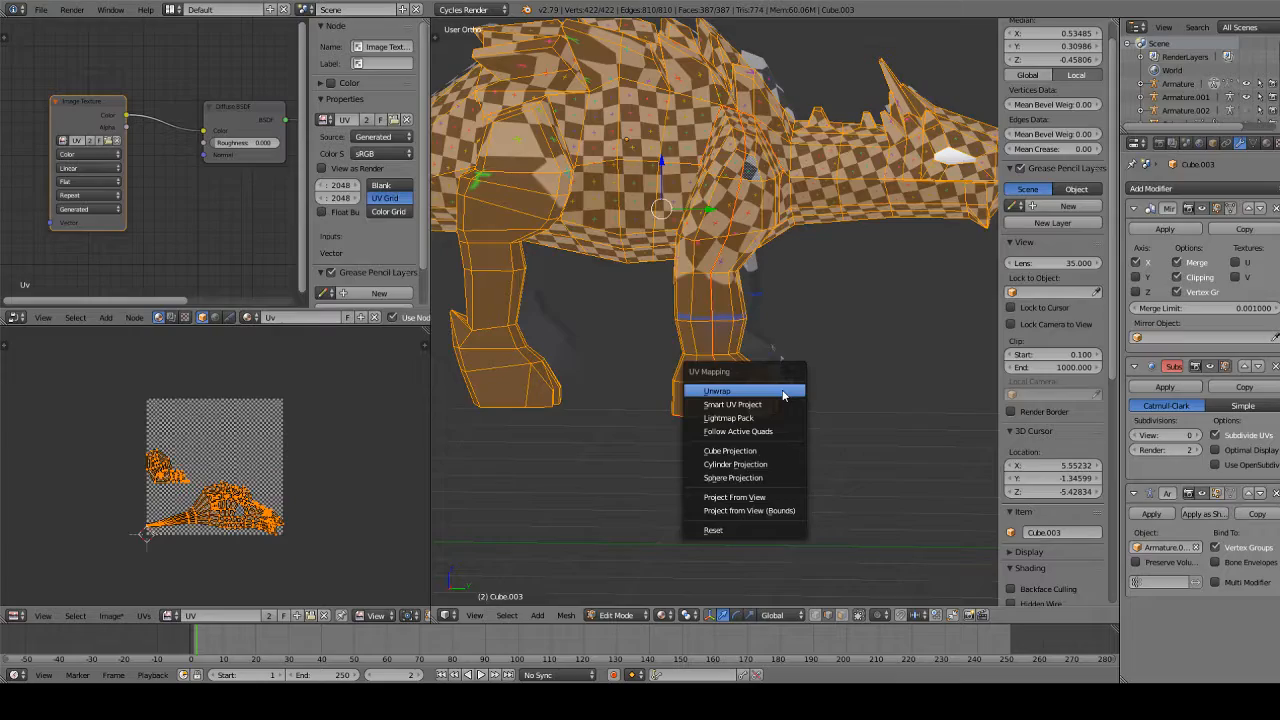
{"action": "left_click", "coordinate": [783, 394]}
{"action": "key", "text": "a"}
Examine the UV grid on the freshly unwrapped front leg and foot from the side, front and above
{"action": "middle_click_drag", "start_coordinate": [783, 396], "coordinate": [538, 353]}
{"action": "middle_click_drag", "start_coordinate": [727, 315], "coordinate": [546, 272]}
{"action": "middle_click_drag", "start_coordinate": [843, 351], "coordinate": [867, 364]}
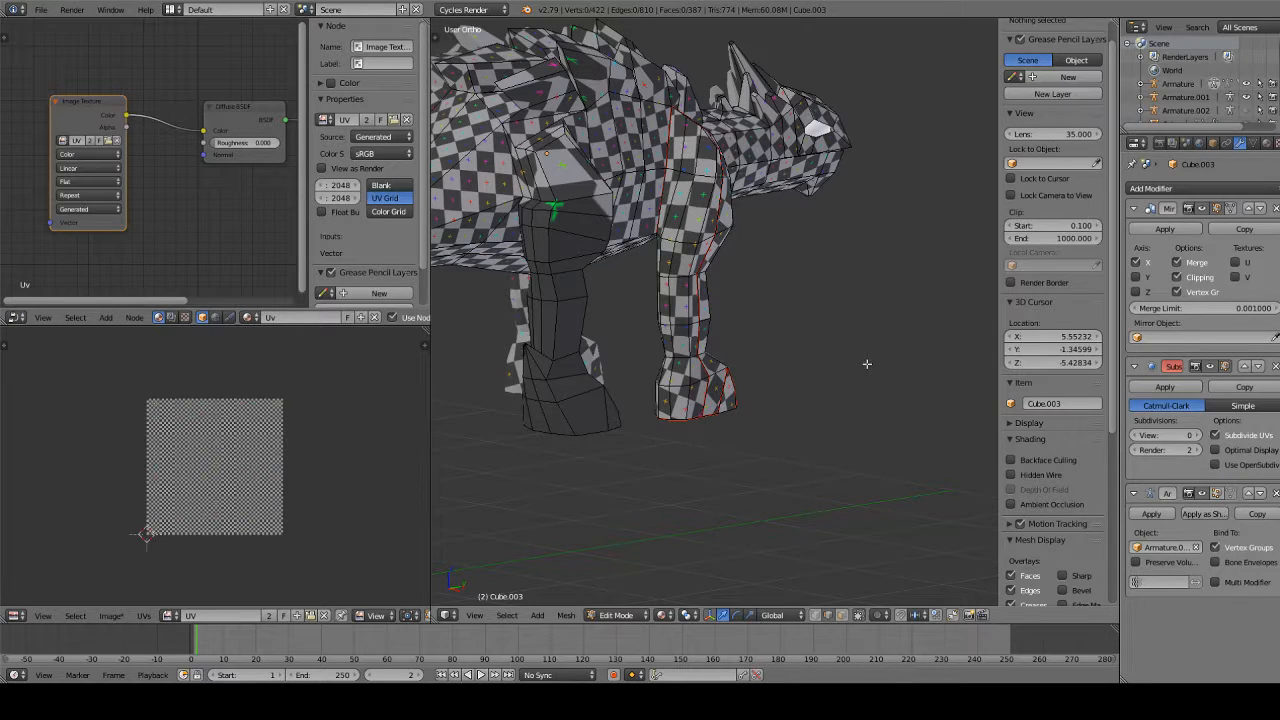
{"action": "middle_click_drag", "start_coordinate": [867, 364], "coordinate": [704, 222]}
{"action": "scroll", "coordinate": [626, 454], "scroll_direction": "up", "scroll_amount": 6}
{"action": "scroll", "coordinate": [702, 218], "scroll_direction": "down", "scroll_amount": 4}
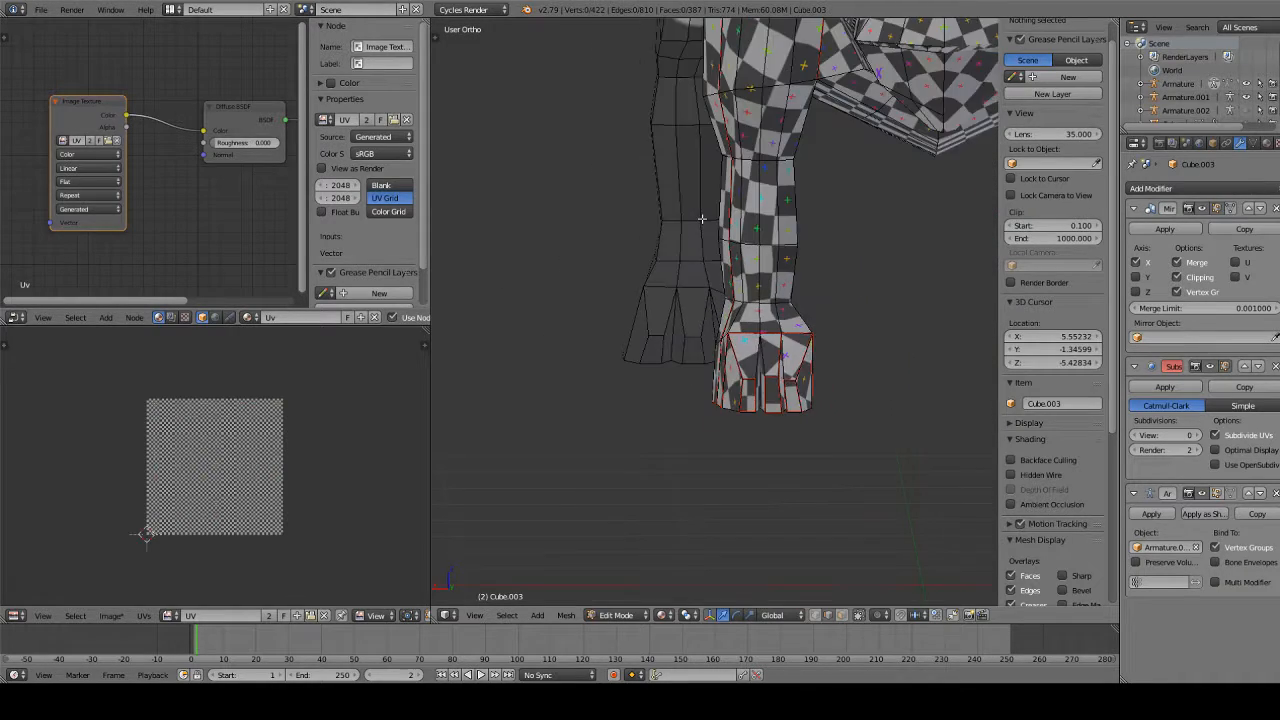
{"action": "scroll", "coordinate": [710, 205], "scroll_direction": "down", "scroll_amount": 6}
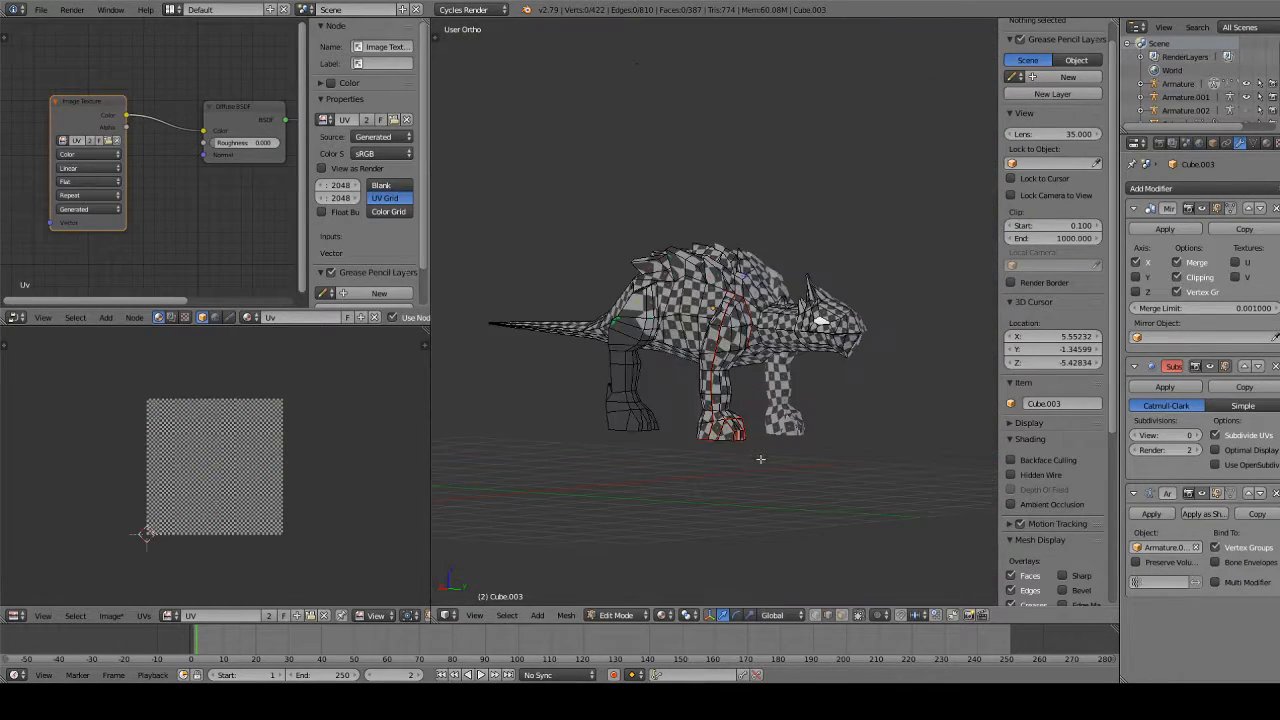
{"action": "middle_click_drag", "start_coordinate": [762, 458], "coordinate": [799, 421]}
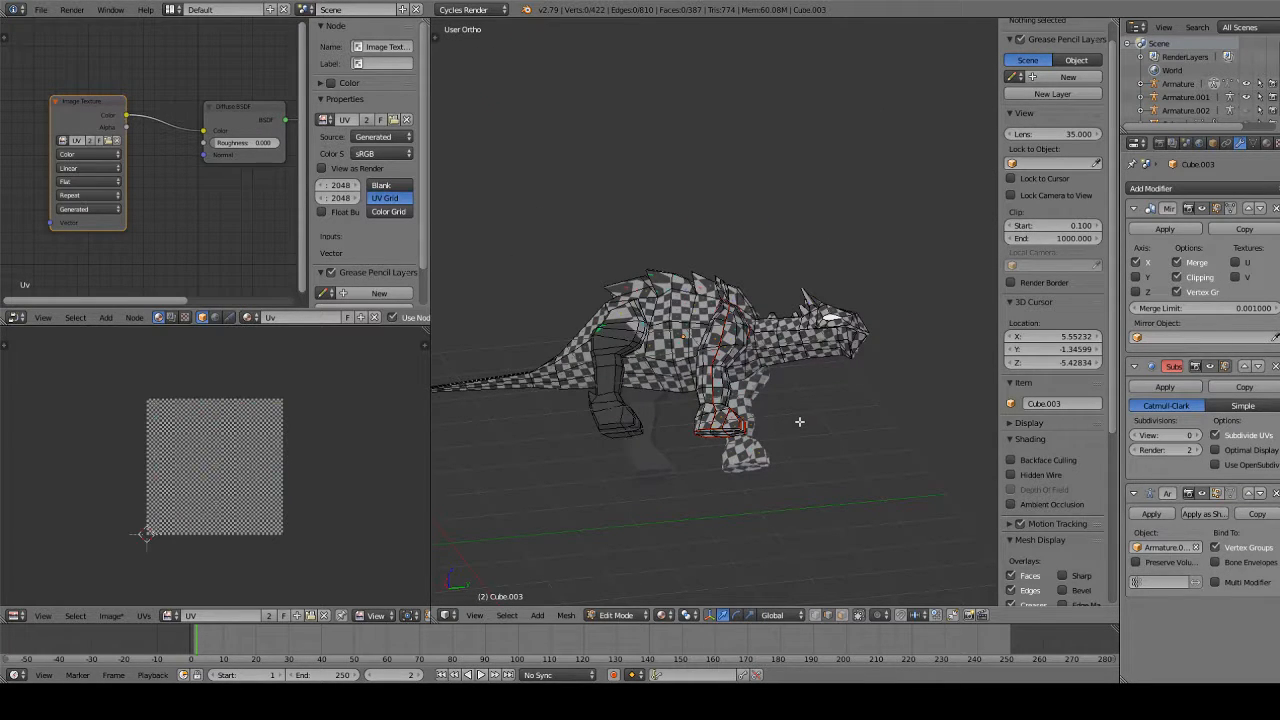
{"action": "middle_click_drag", "start_coordinate": [822, 328], "coordinate": [821, 439]}
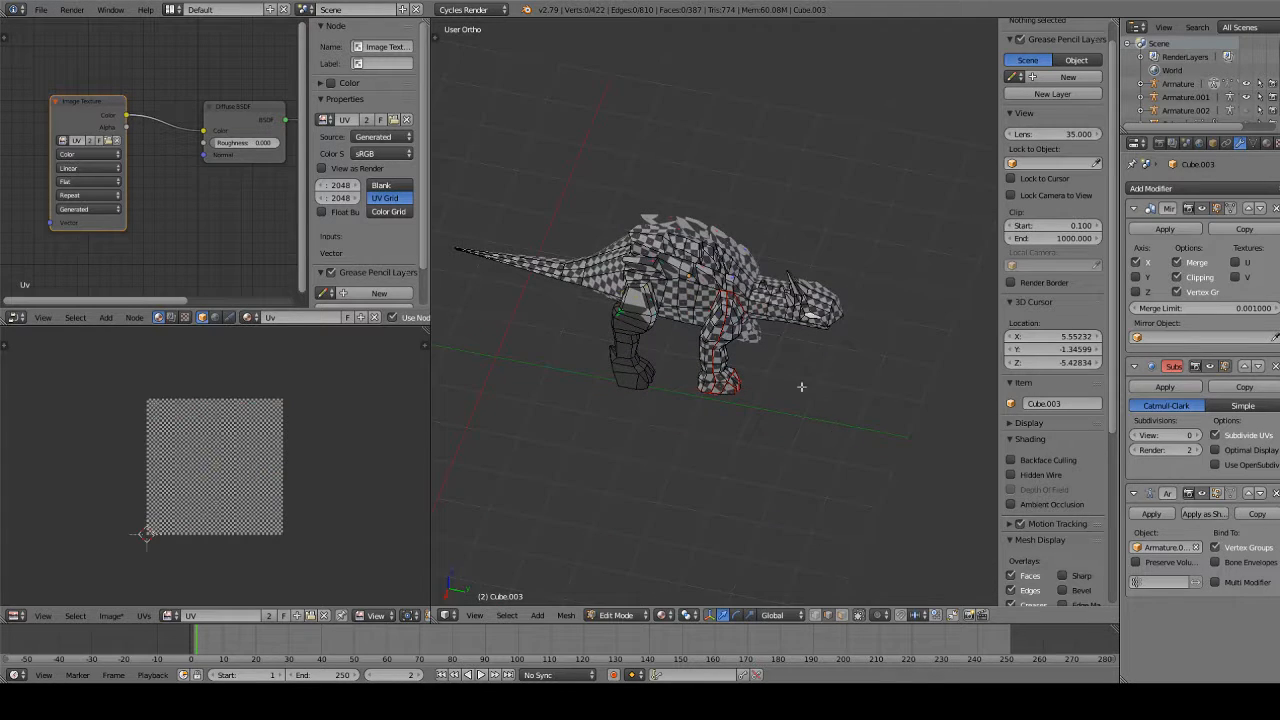
{"action": "middle_click_drag", "start_coordinate": [775, 327], "coordinate": [767, 396]}
Select the tip faces of the two small neck spikes plus one lengthwise edge running down each spike
{"action": "key", "text": "KP_3"}
{"action": "scroll", "coordinate": [767, 396], "scroll_direction": "up", "scroll_amount": 6}
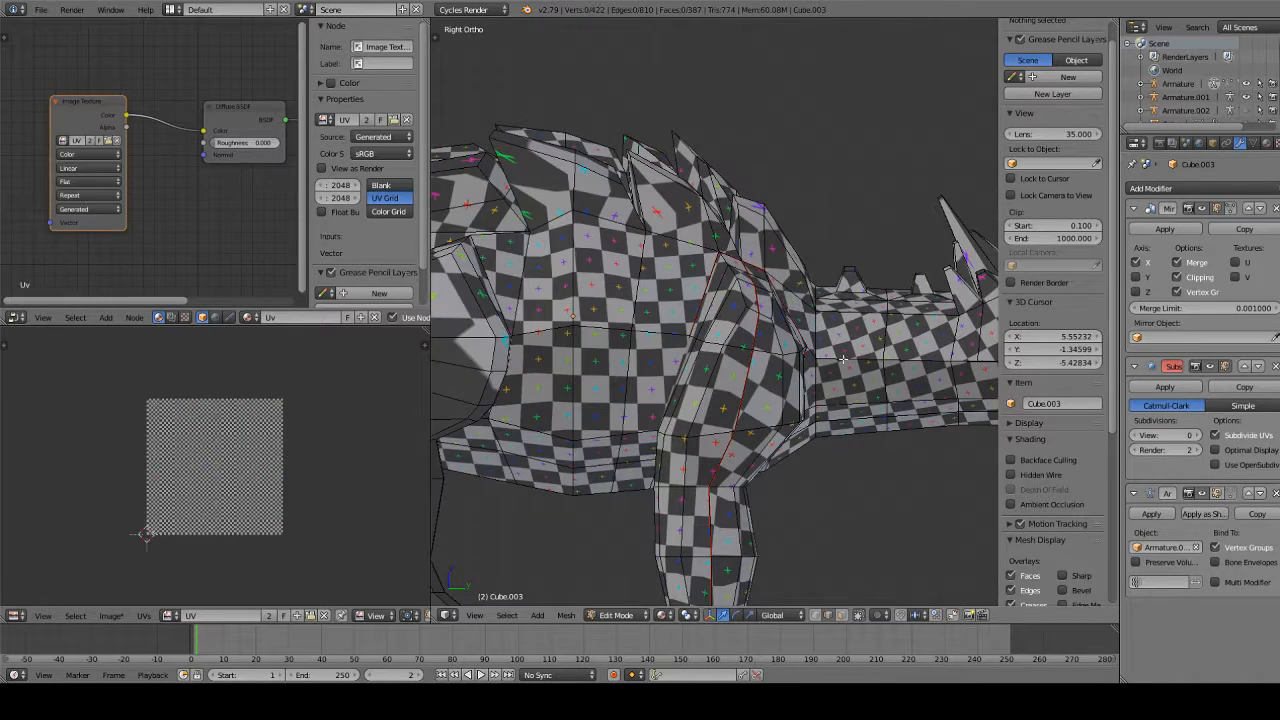
{"action": "scroll", "coordinate": [822, 370], "scroll_direction": "up", "scroll_amount": 1}
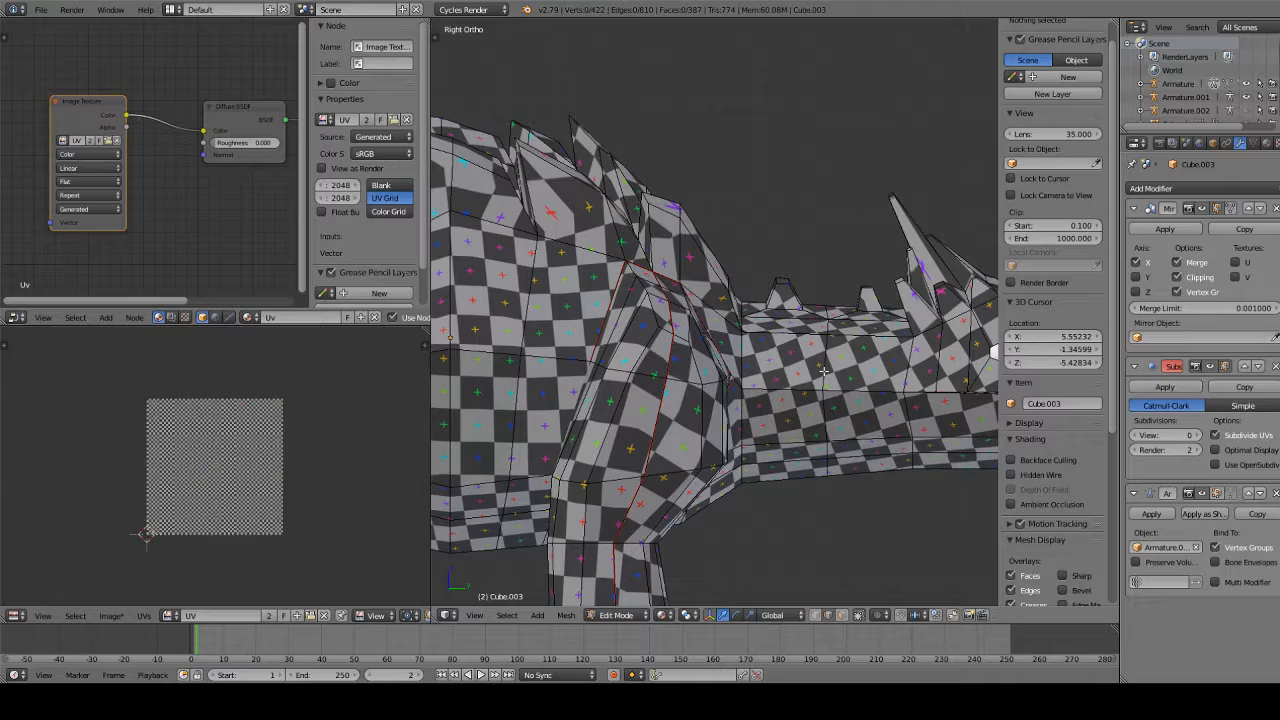
{"action": "middle_click_drag", "start_coordinate": [822, 370], "coordinate": [759, 442]}
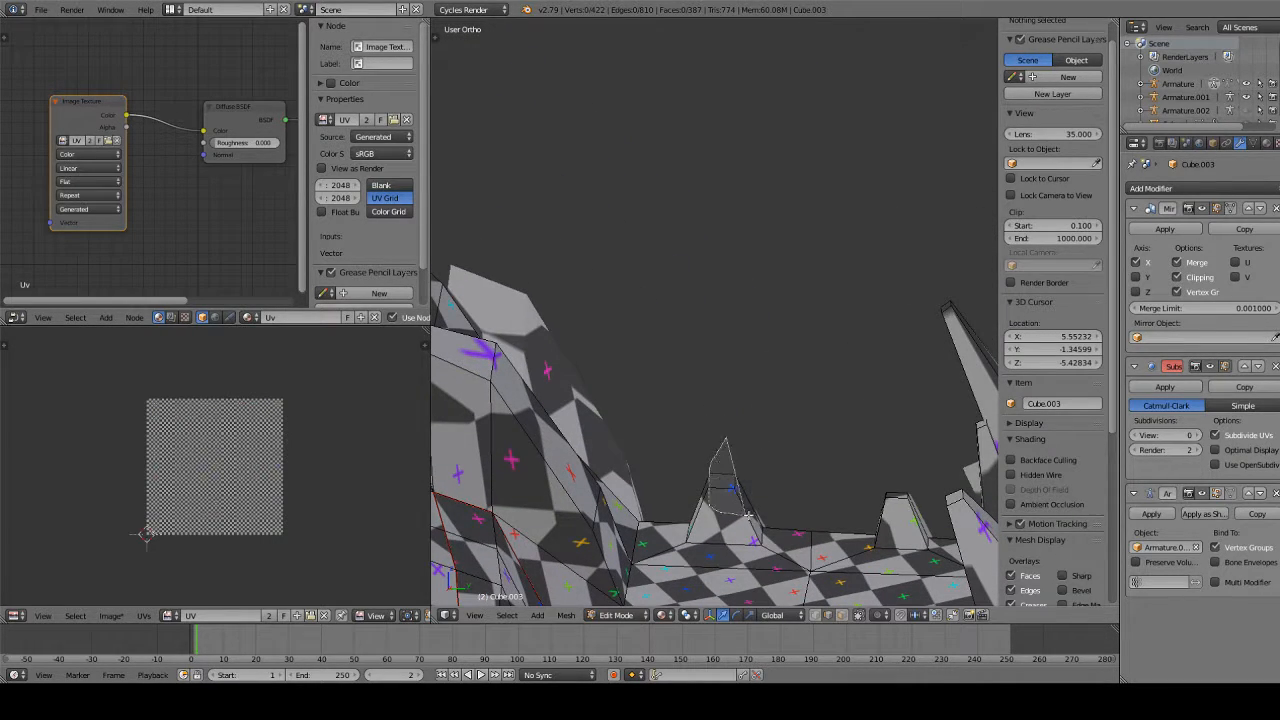
{"action": "right_click", "coordinate": [726, 480]}
{"action": "mouse_move", "coordinate": [710, 450]}
{"action": "left_mouse_down", "text": "ctrl"}
{"action": "mouse_move", "coordinate": [702, 470]}
{"action": "mouse_move", "coordinate": [770, 458]}
{"action": "left_mouse_up", "text": "ctrl"}
{"action": "left_click_drag", "start_coordinate": [889, 465], "coordinate": [918, 514], "text": "ctrl"}
{"action": "right_click", "coordinate": [890, 518], "text": "shift"}
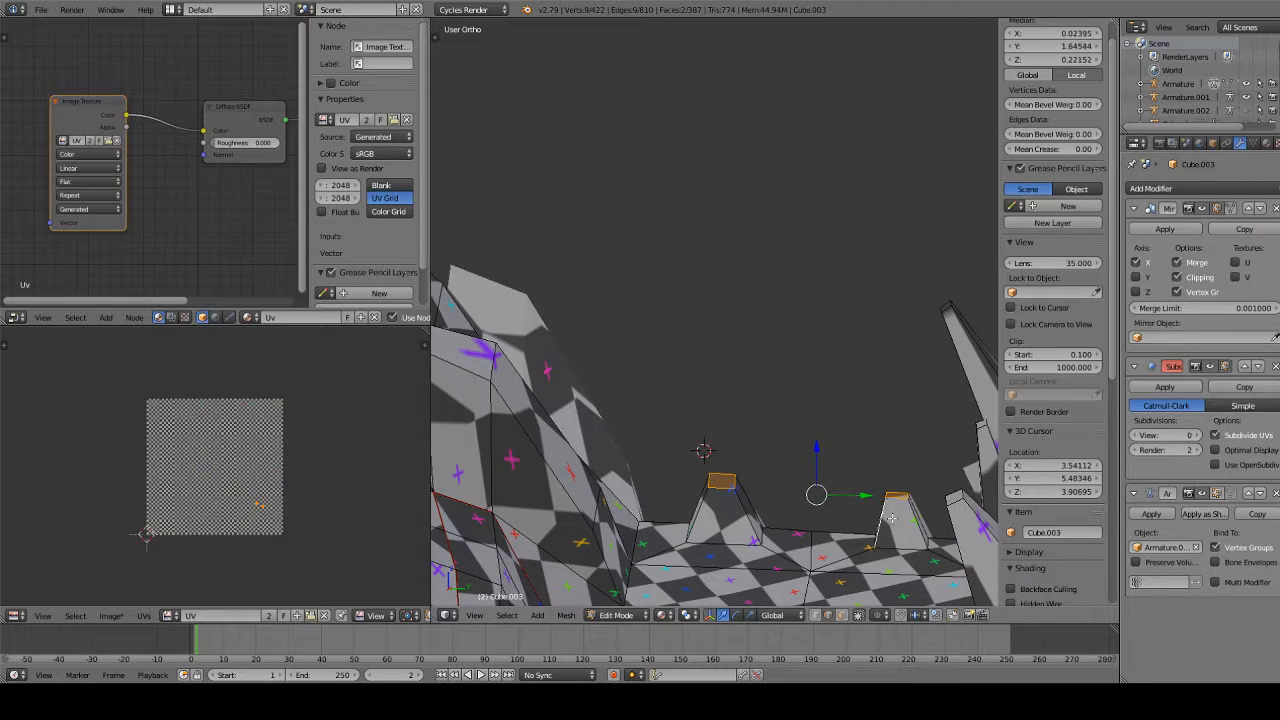
{"action": "right_click", "coordinate": [745, 518], "text": "shift"}
Add the base edges around both small neck spikes, mark all selected edges as seams and deselect them
{"action": "right_click", "coordinate": [727, 542], "text": "shift"}
{"action": "middle_click_drag", "start_coordinate": [786, 451], "coordinate": [758, 495]}
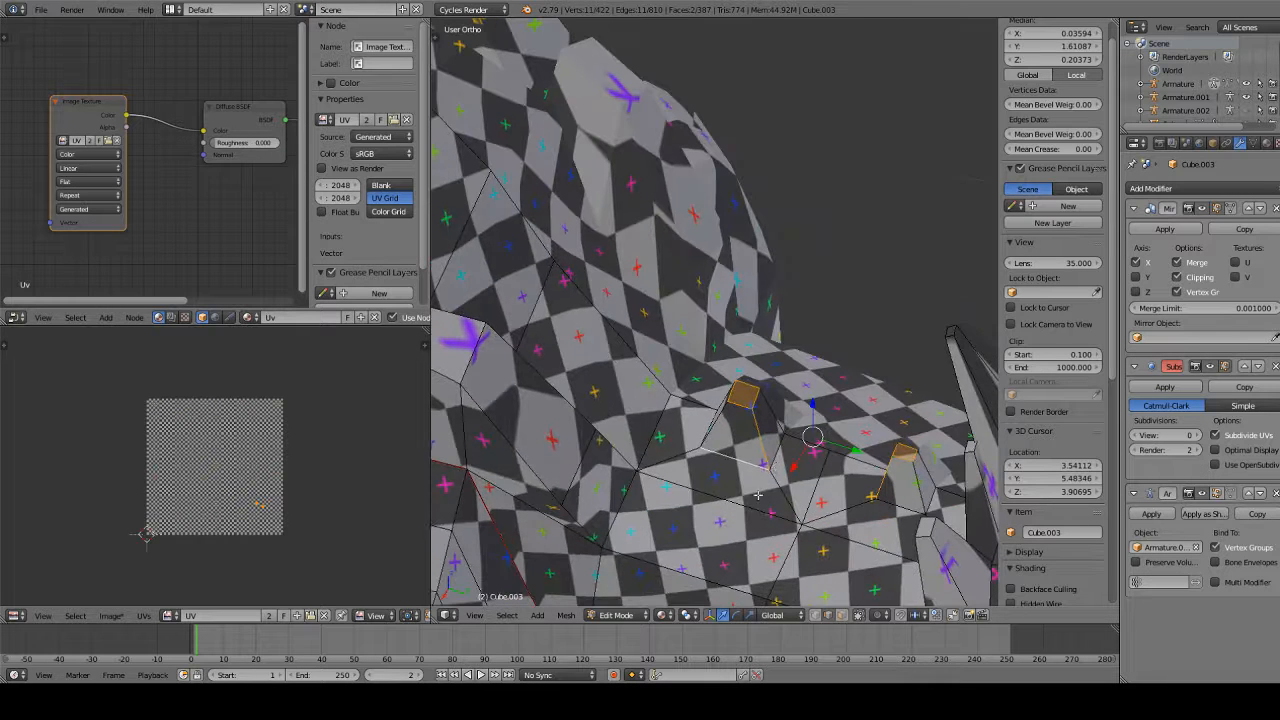
{"action": "right_click", "coordinate": [786, 438], "text": "shift"}
{"action": "right_click", "coordinate": [700, 420], "text": "shift"}
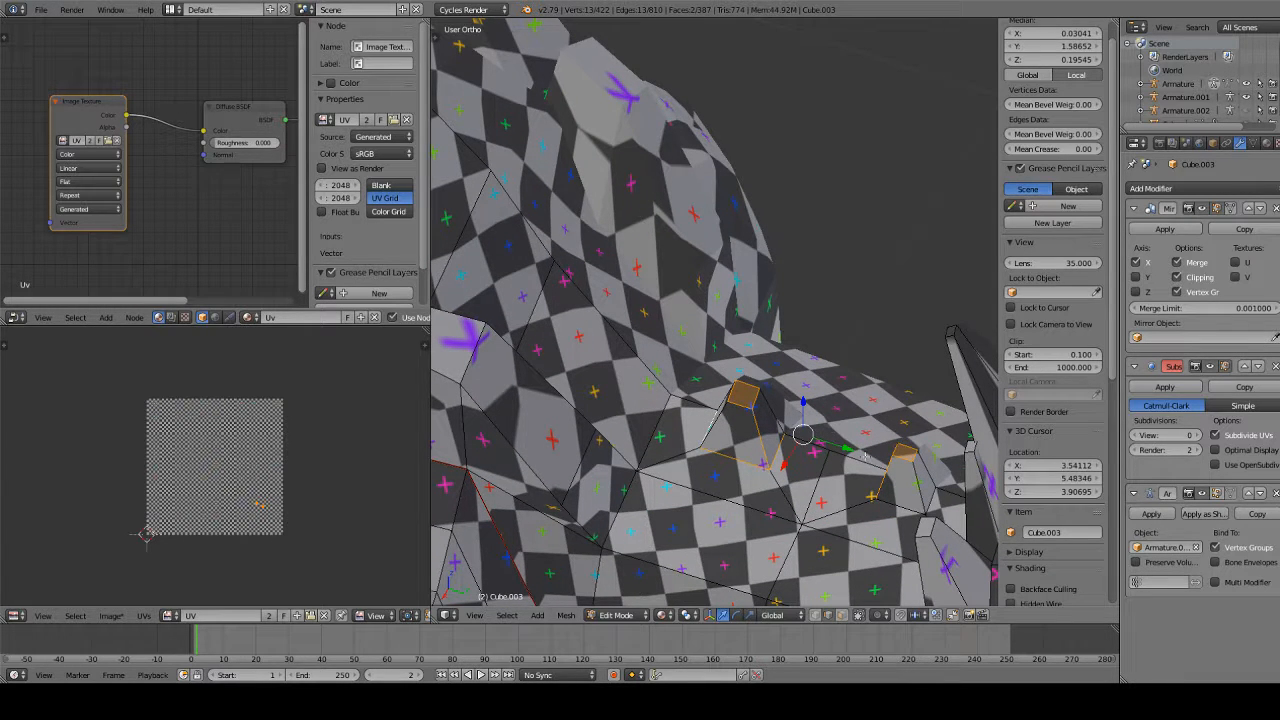
{"action": "right_click", "coordinate": [903, 502], "text": "shift"}
{"action": "right_click", "coordinate": [929, 497], "text": "shift"}
{"action": "middle_click_drag", "start_coordinate": [929, 497], "coordinate": [857, 423]}
{"action": "right_click", "coordinate": [812, 383], "text": "shift"}
{"action": "middle_click_drag", "start_coordinate": [812, 383], "coordinate": [771, 425]}
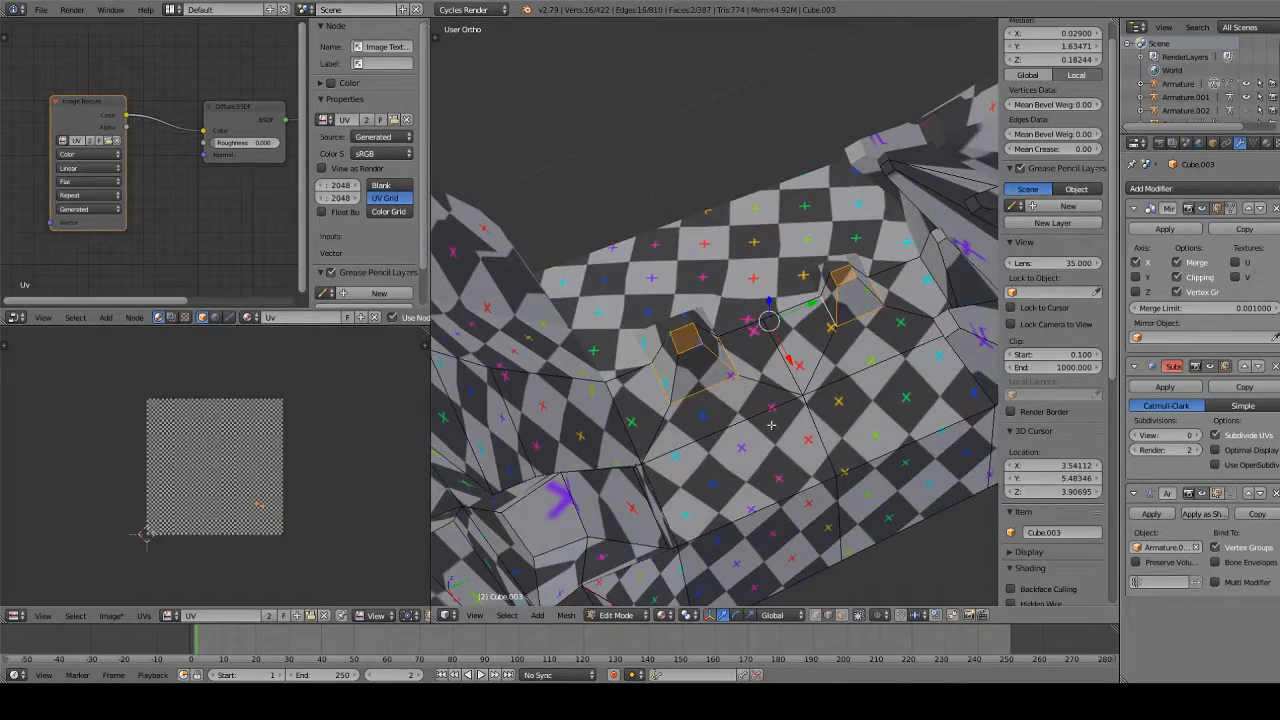
{"action": "key", "text": "ctrl+e"}
{"action": "left_click", "coordinate": [795, 366]}
{"action": "middle_click_drag", "start_coordinate": [795, 366], "coordinate": [712, 296]}
{"action": "key", "text": "a"}
Examine the UV grid on the back plates, hind leg and head for areas that still need seams
{"action": "middle_click_drag", "start_coordinate": [628, 412], "coordinate": [700, 377]}
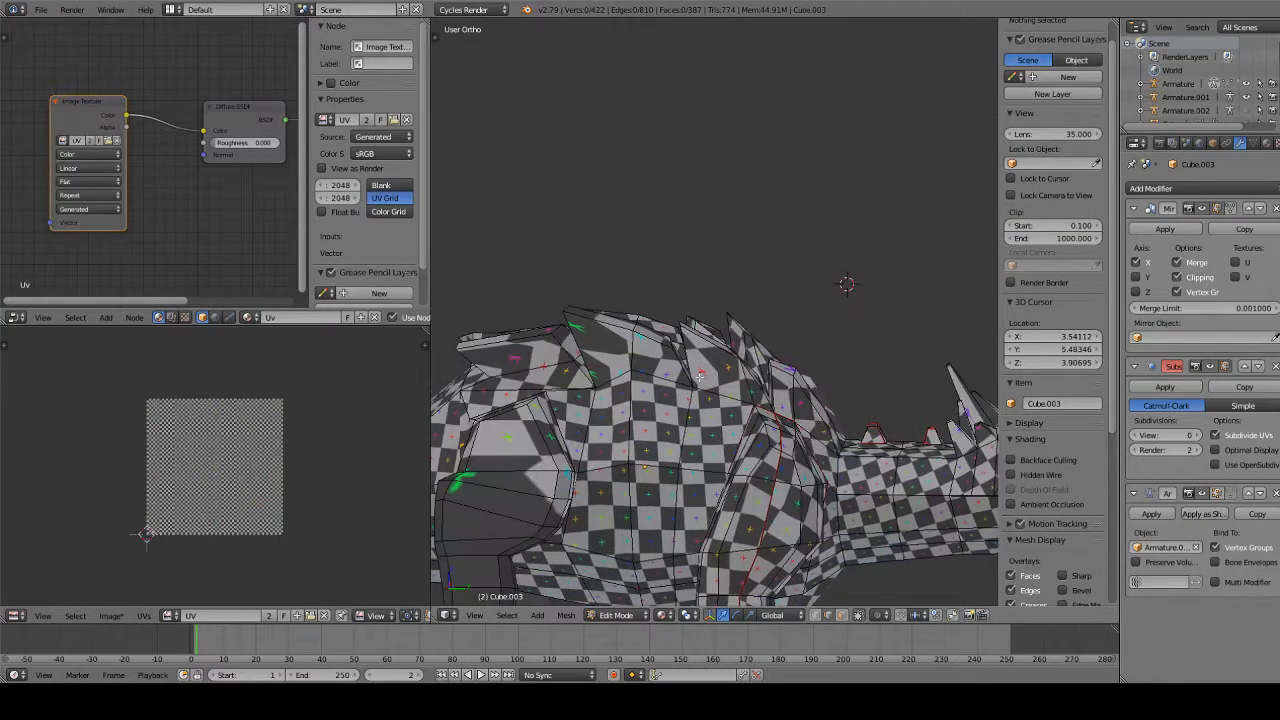
{"action": "key", "text": "KP_3"}
{"action": "middle_click_drag", "start_coordinate": [549, 398], "coordinate": [590, 470]}
{"action": "right_click", "coordinate": [728, 486]}
{"action": "key", "text": "KP_3"}
{"action": "scroll", "coordinate": [566, 400], "scroll_direction": "down", "scroll_amount": 5}
{"action": "key", "text": "a"}
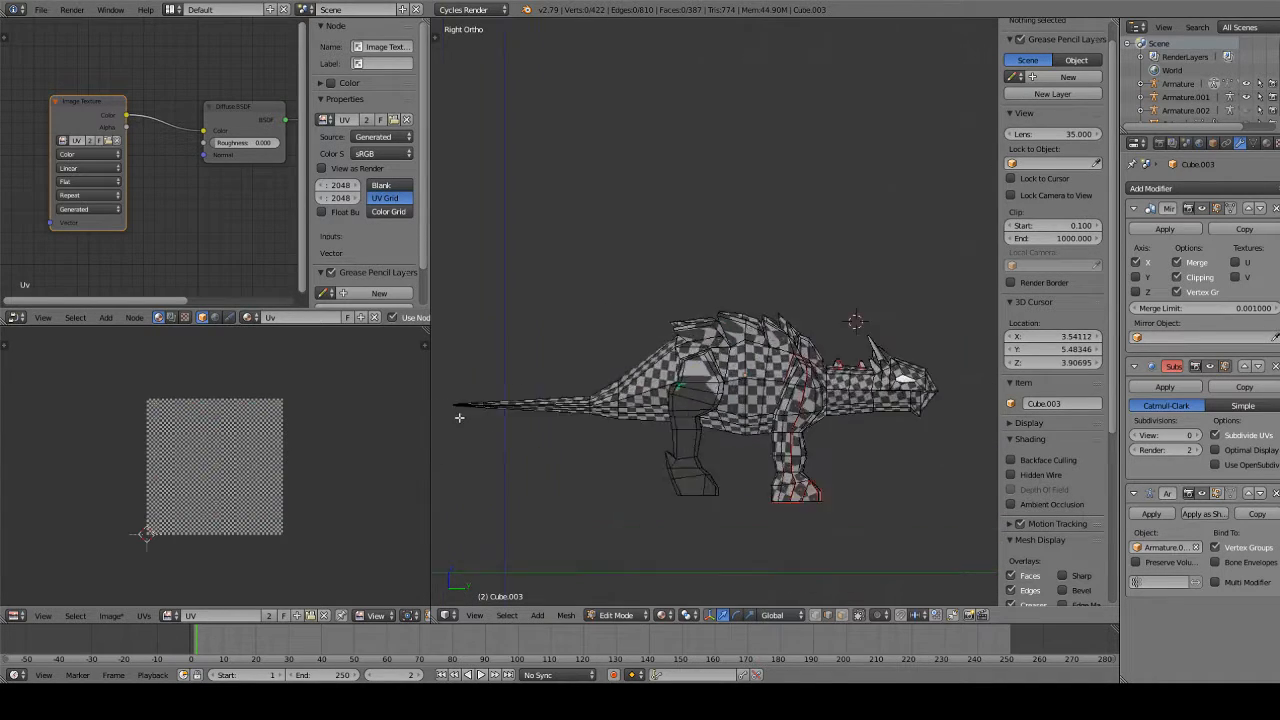
{"action": "scroll", "coordinate": [551, 528], "scroll_direction": "up", "scroll_amount": 6}
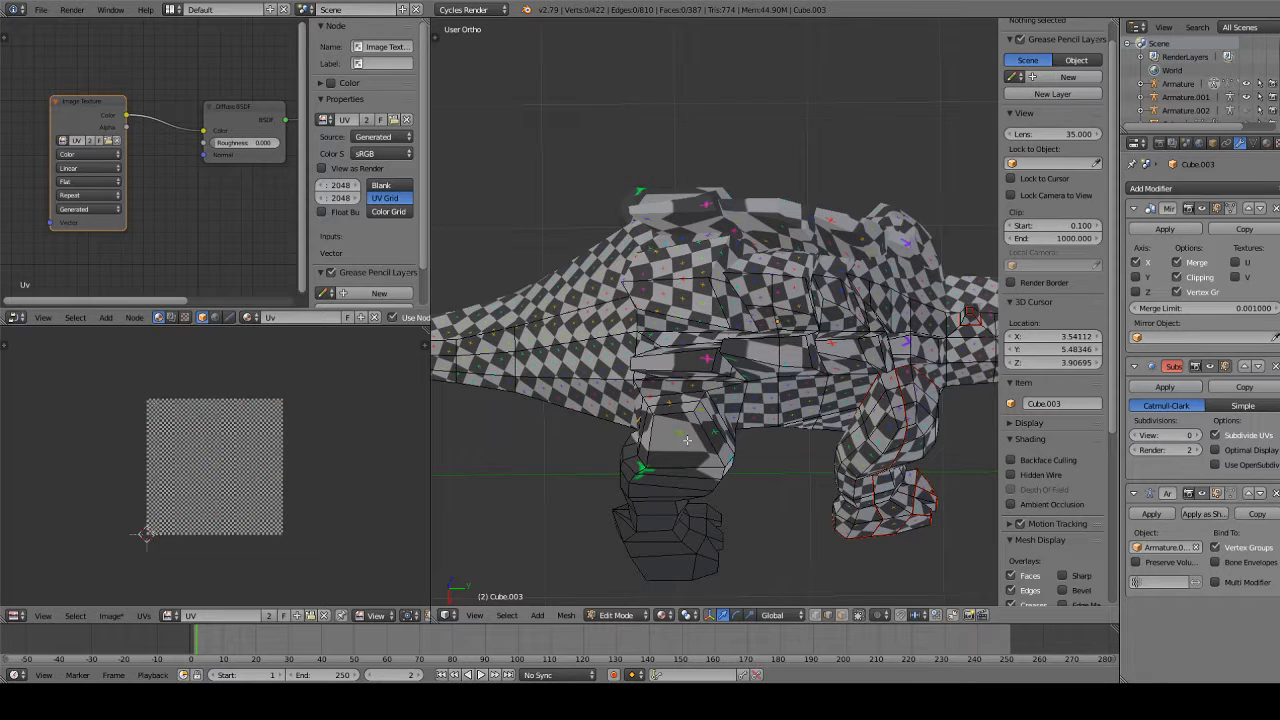
{"action": "middle_click_drag", "start_coordinate": [687, 440], "coordinate": [507, 400], "text": "shift"}
{"action": "middle_click_drag", "start_coordinate": [648, 380], "coordinate": [676, 270]}
{"action": "middle_click_drag", "start_coordinate": [854, 332], "coordinate": [700, 312], "text": "shift"}
{"action": "scroll", "coordinate": [731, 312], "scroll_direction": "up", "scroll_amount": 3}
{"action": "middle_click_drag", "start_coordinate": [793, 321], "coordinate": [624, 205], "text": "shift"}
{"action": "scroll", "coordinate": [699, 294], "scroll_direction": "up", "scroll_amount": 4}
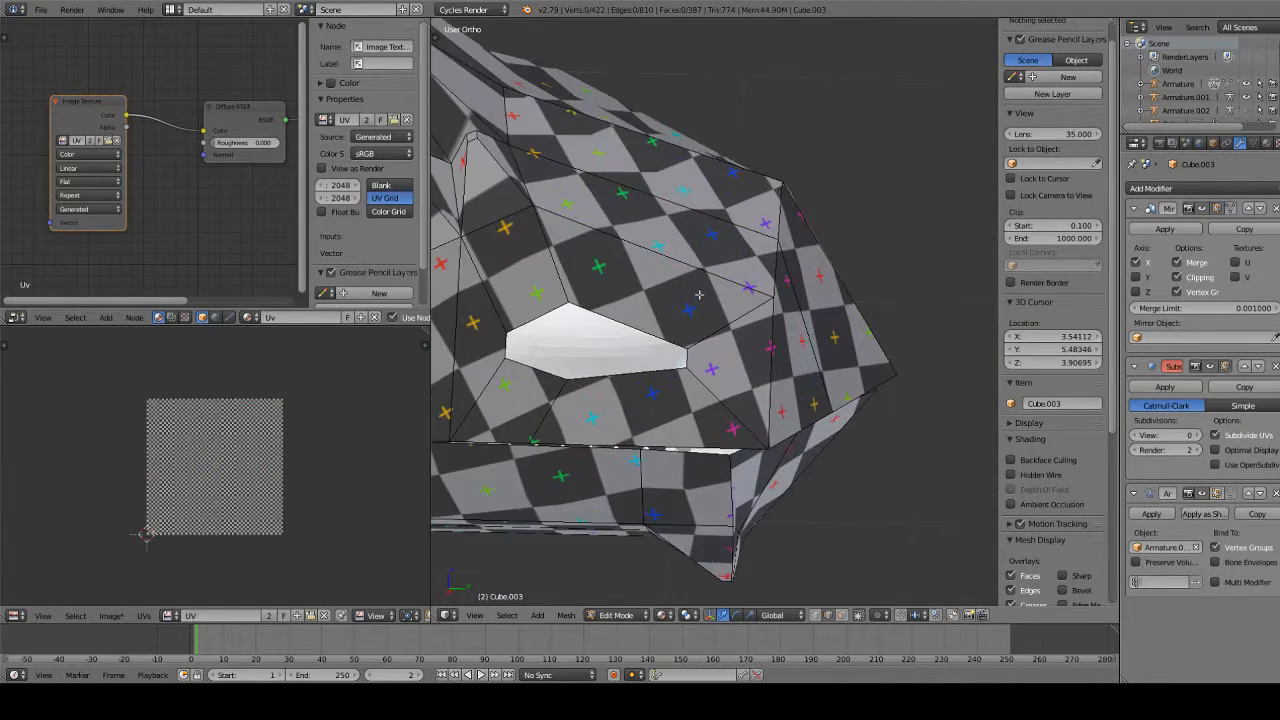
Examine how the UV grid maps along the tail up to its tip
{"action": "scroll", "coordinate": [699, 294], "scroll_direction": "down", "scroll_amount": 8}
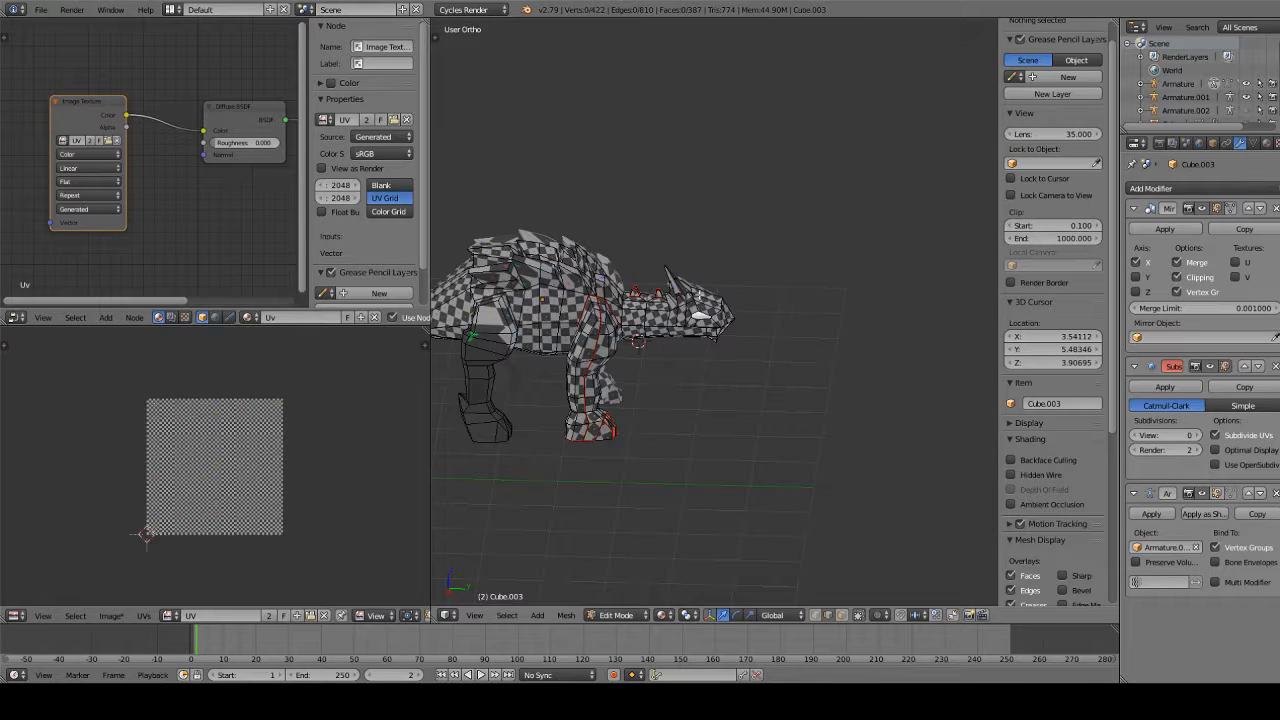
{"action": "middle_click_drag", "start_coordinate": [700, 294], "coordinate": [700, 296]}
{"action": "middle_click_drag", "start_coordinate": [30, 360], "coordinate": [125, 383]}
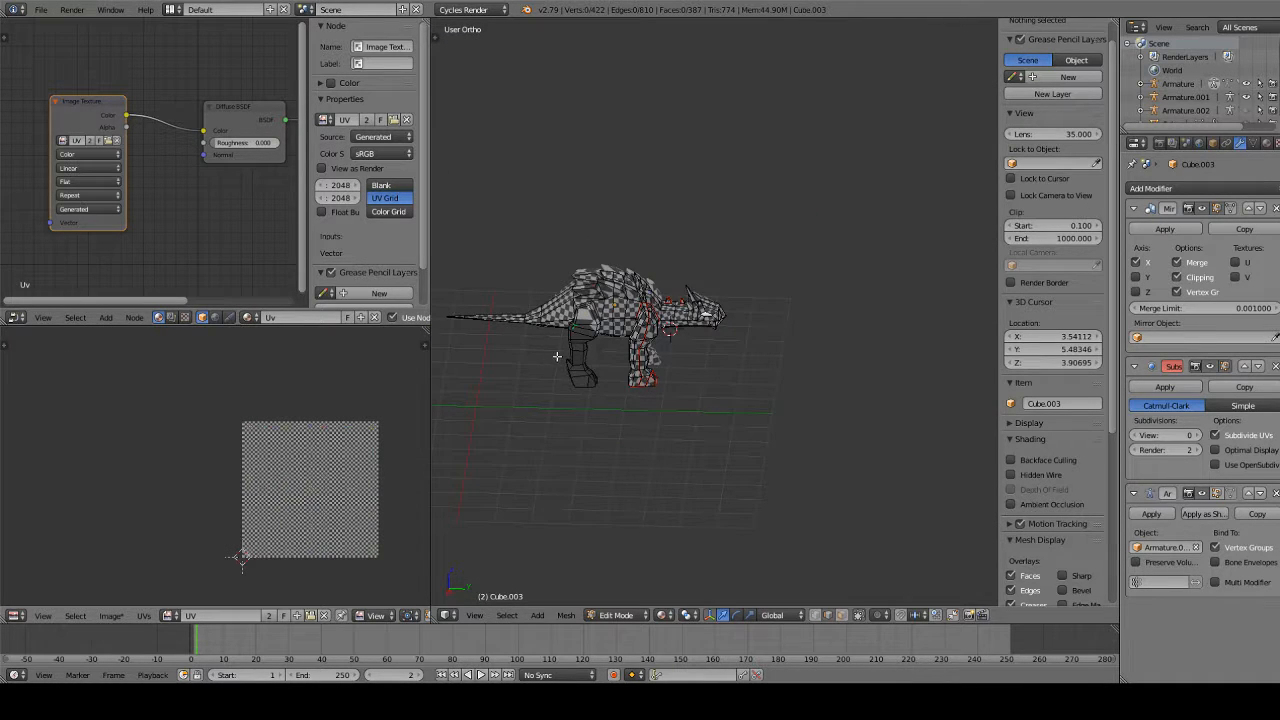
{"action": "middle_click_drag", "start_coordinate": [557, 356], "coordinate": [600, 350]}
{"action": "scroll", "coordinate": [745, 338], "scroll_direction": "up", "scroll_amount": 10}
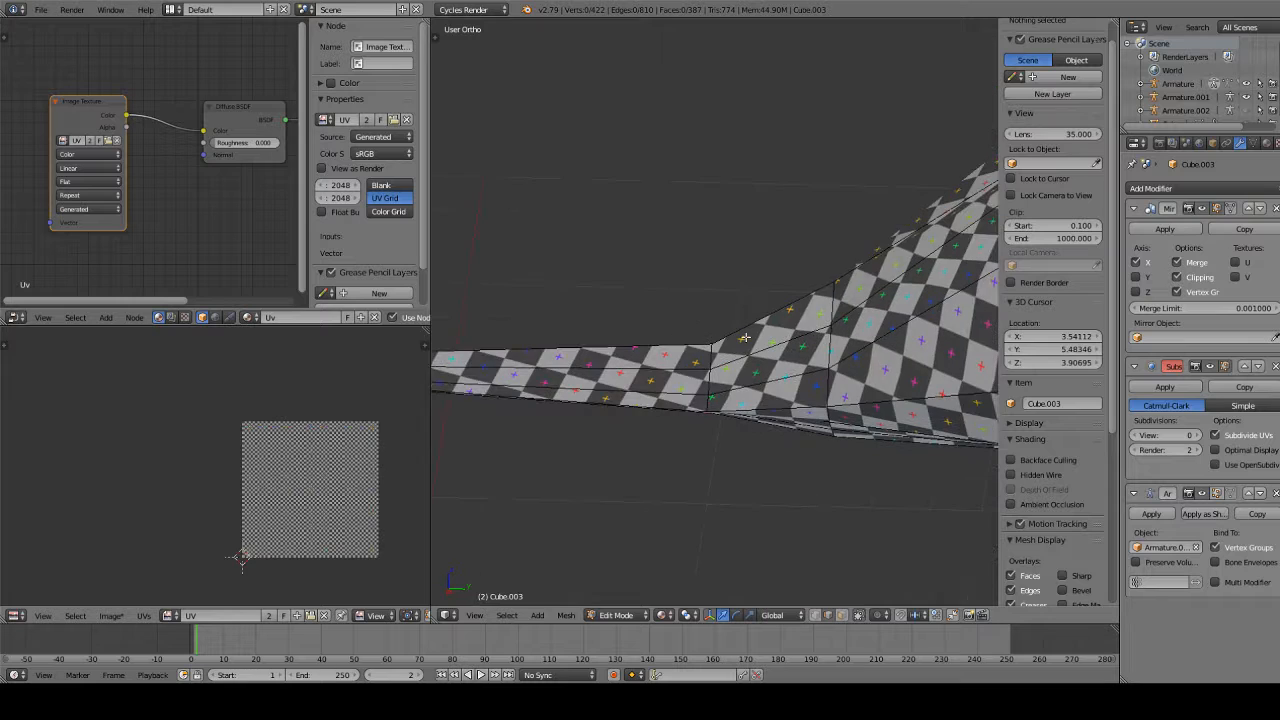
{"action": "middle_click_drag", "start_coordinate": [745, 338], "coordinate": [719, 265]}
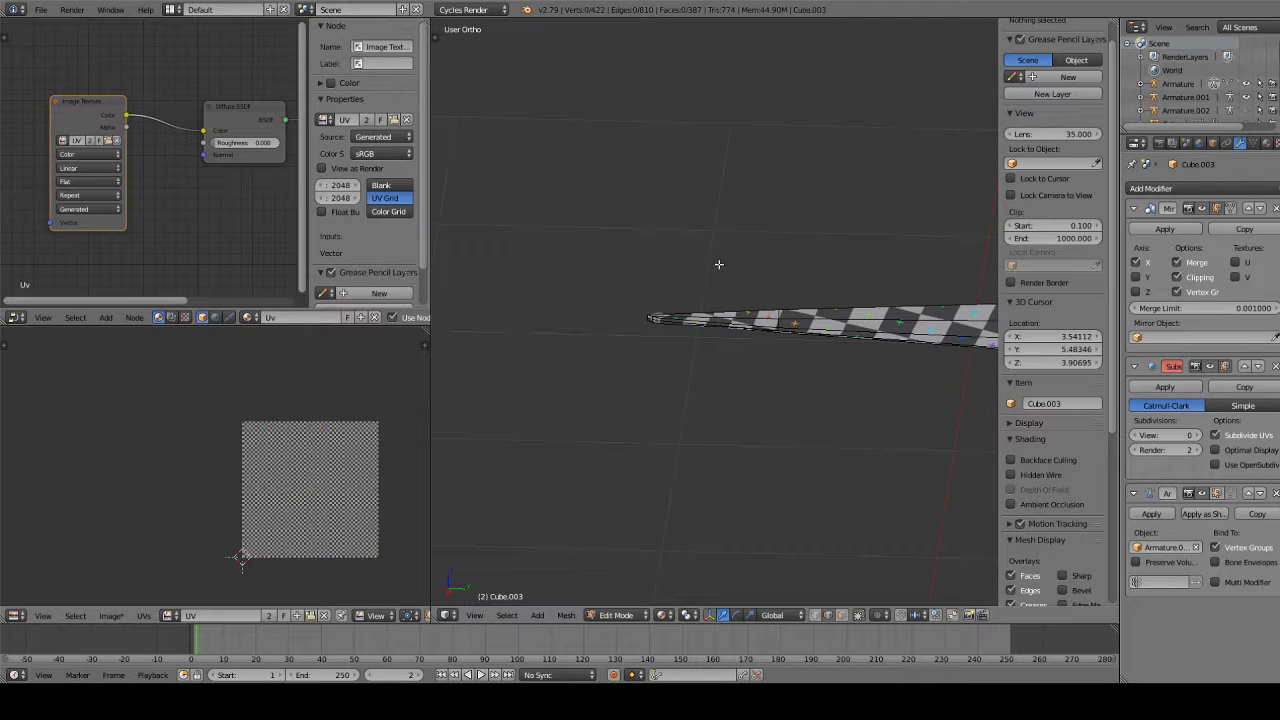
{"action": "scroll", "coordinate": [719, 264], "scroll_direction": "down", "scroll_amount": 5}
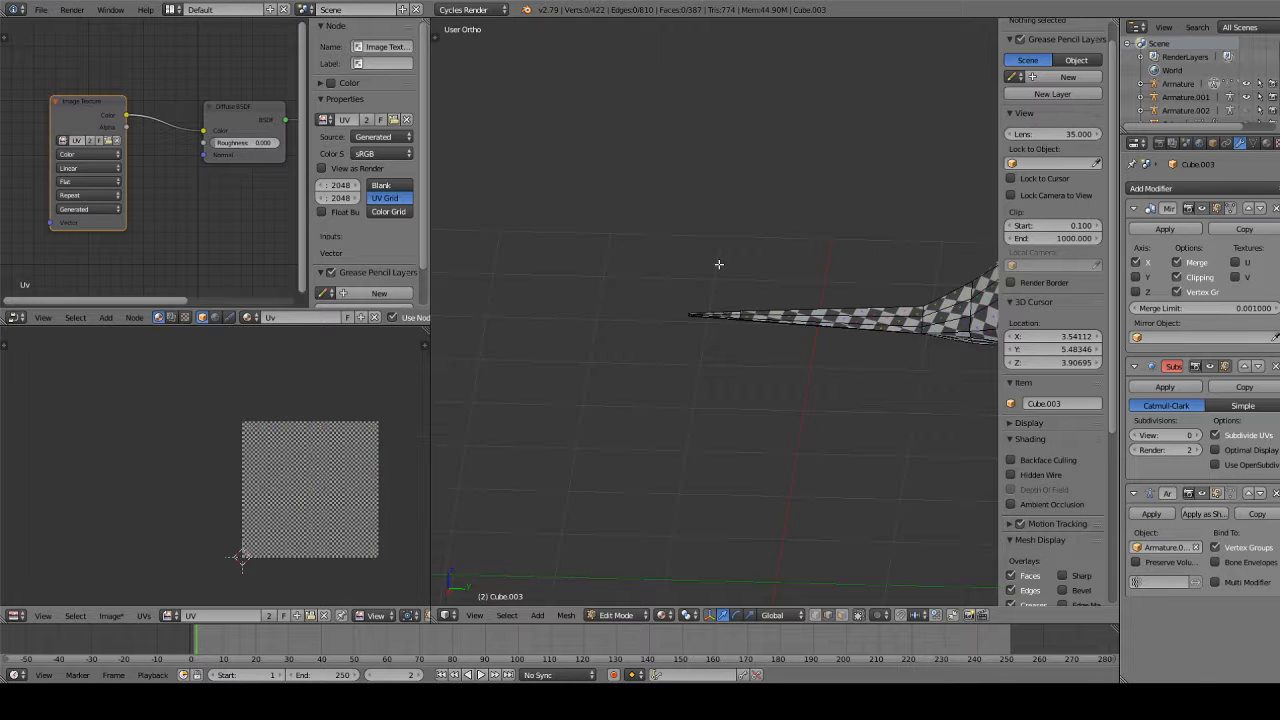
Examine the UV grid at the very end of the tail and around the head and snout
{"action": "scroll", "coordinate": [713, 266], "scroll_direction": "up", "scroll_amount": 4}
{"action": "middle_click_drag", "start_coordinate": [717, 346], "coordinate": [466, 283]}
{"action": "scroll", "coordinate": [889, 337], "scroll_direction": "up", "scroll_amount": 3}
{"action": "middle_click_drag", "start_coordinate": [697, 367], "coordinate": [658, 270]}
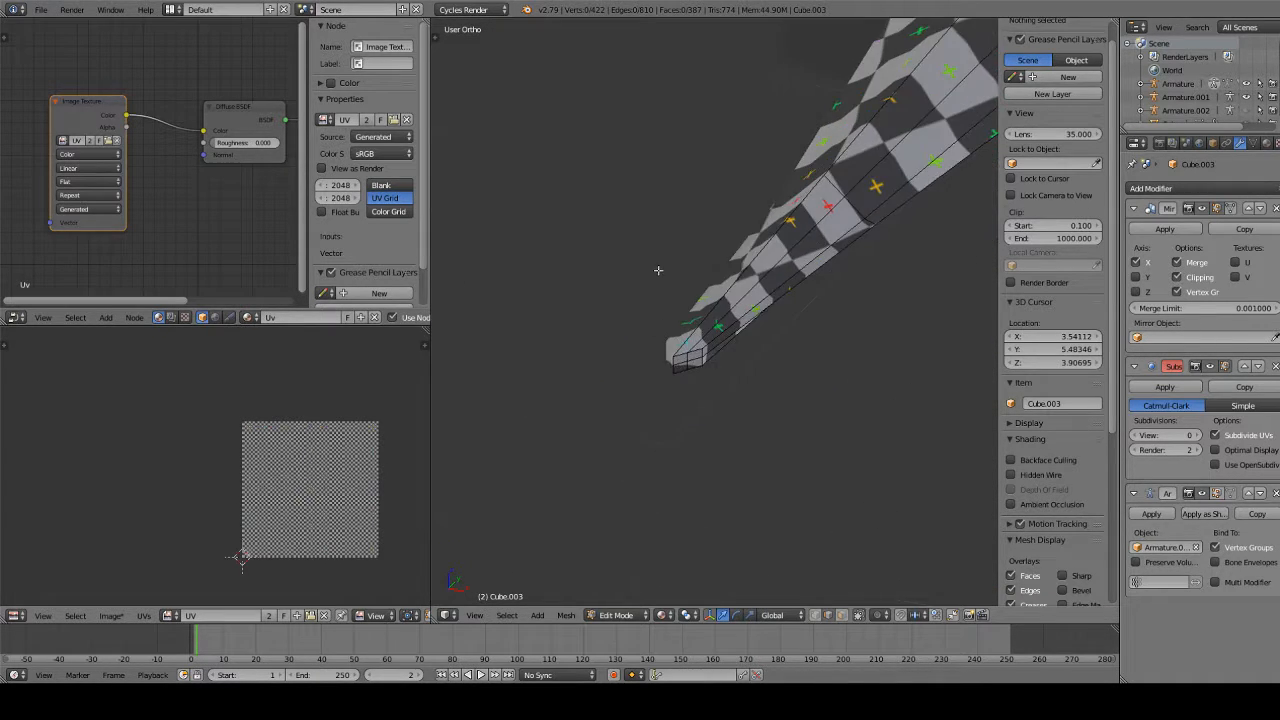
{"action": "scroll", "coordinate": [658, 270], "scroll_direction": "up", "scroll_amount": 3}
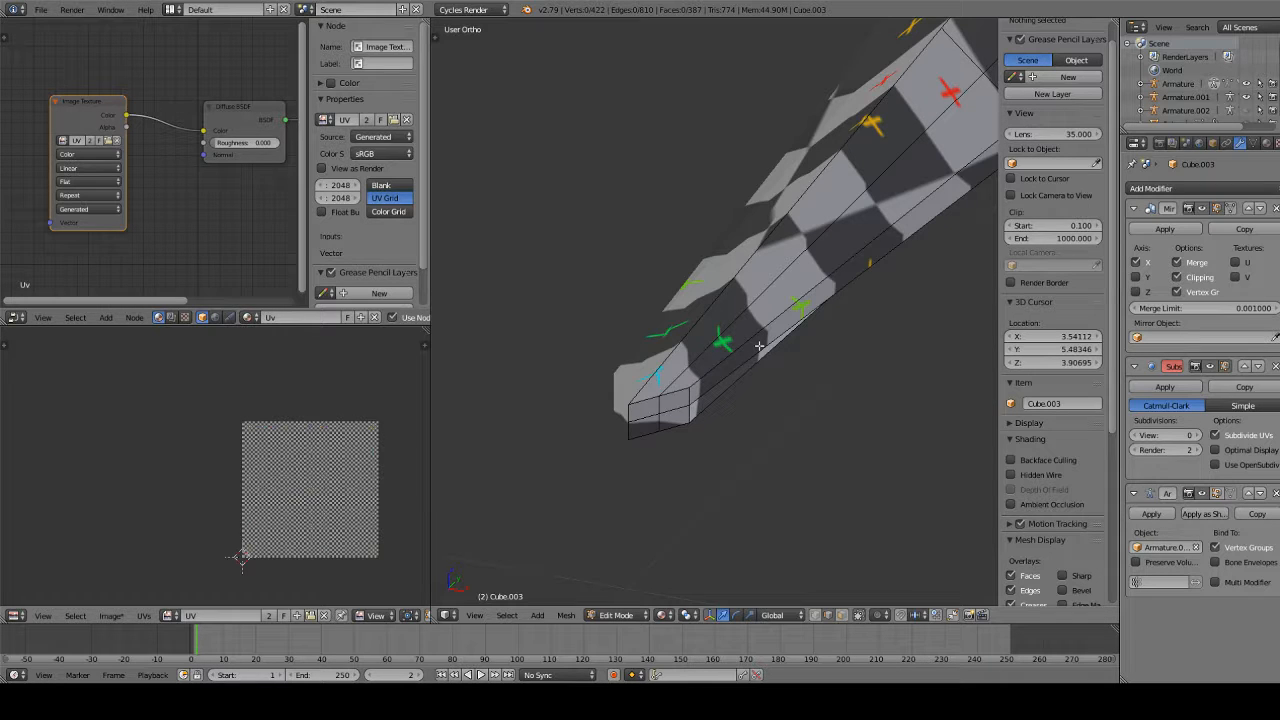
{"action": "middle_click_drag", "start_coordinate": [725, 396], "coordinate": [545, 330]}
{"action": "scroll", "coordinate": [856, 226], "scroll_direction": "down", "scroll_amount": 5}
{"action": "scroll", "coordinate": [545, 335], "scroll_direction": "up", "scroll_amount": 3}
{"action": "middle_click_drag", "start_coordinate": [450, 490], "coordinate": [500, 400], "text": "shift"}
{"action": "middle_click_drag", "start_coordinate": [715, 430], "coordinate": [457, 310], "text": "shift"}
{"action": "middle_click_drag", "start_coordinate": [816, 416], "coordinate": [817, 390]}
{"action": "middle_click_drag", "start_coordinate": [835, 451], "coordinate": [537, 203], "text": "shift"}
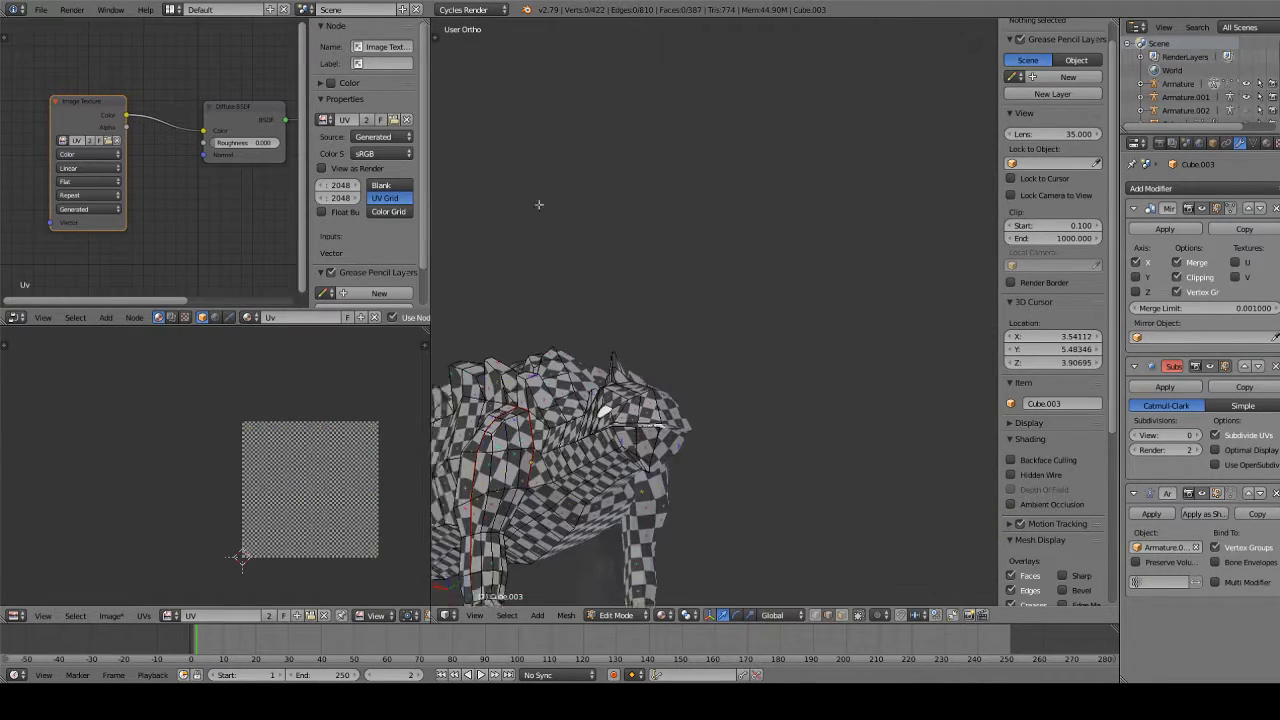
{"action": "scroll", "coordinate": [674, 356], "scroll_direction": "up", "scroll_amount": 4}
{"action": "middle_click_drag", "start_coordinate": [627, 414], "coordinate": [642, 449]}
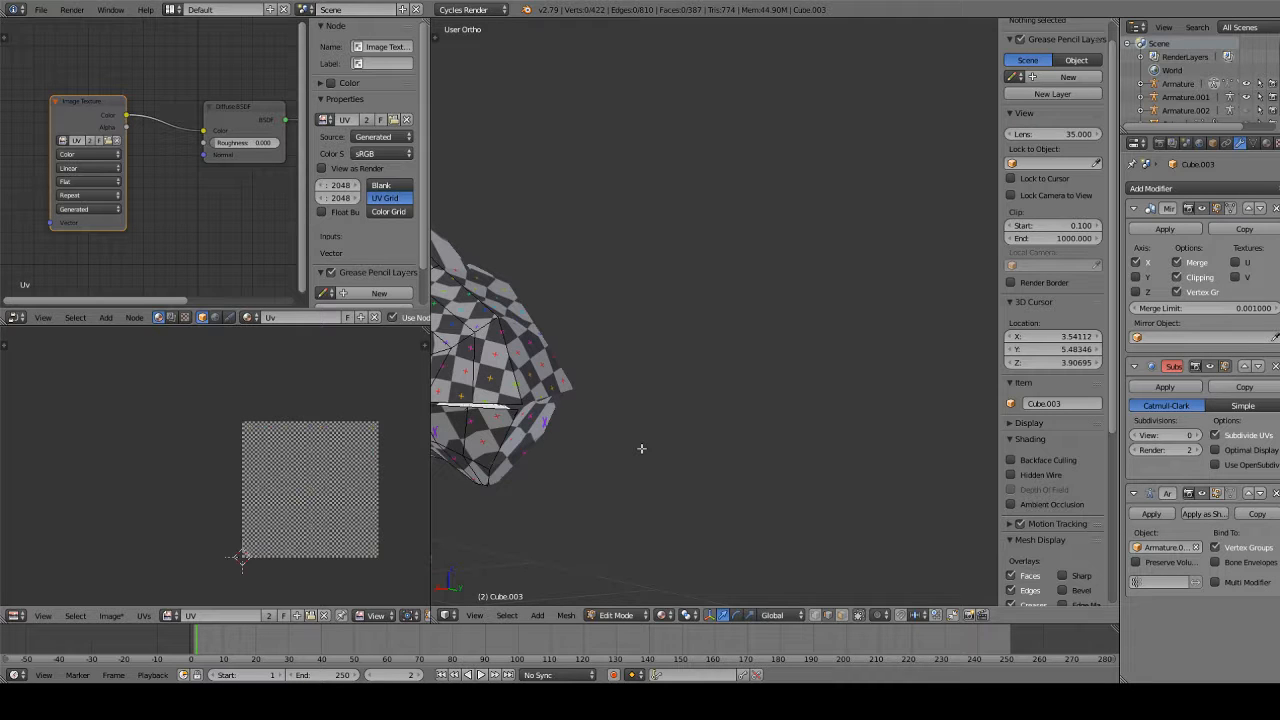
{"action": "scroll", "coordinate": [562, 481], "scroll_direction": "down", "scroll_amount": 5}
{"action": "middle_click_drag", "start_coordinate": [562, 481], "coordinate": [628, 474]}
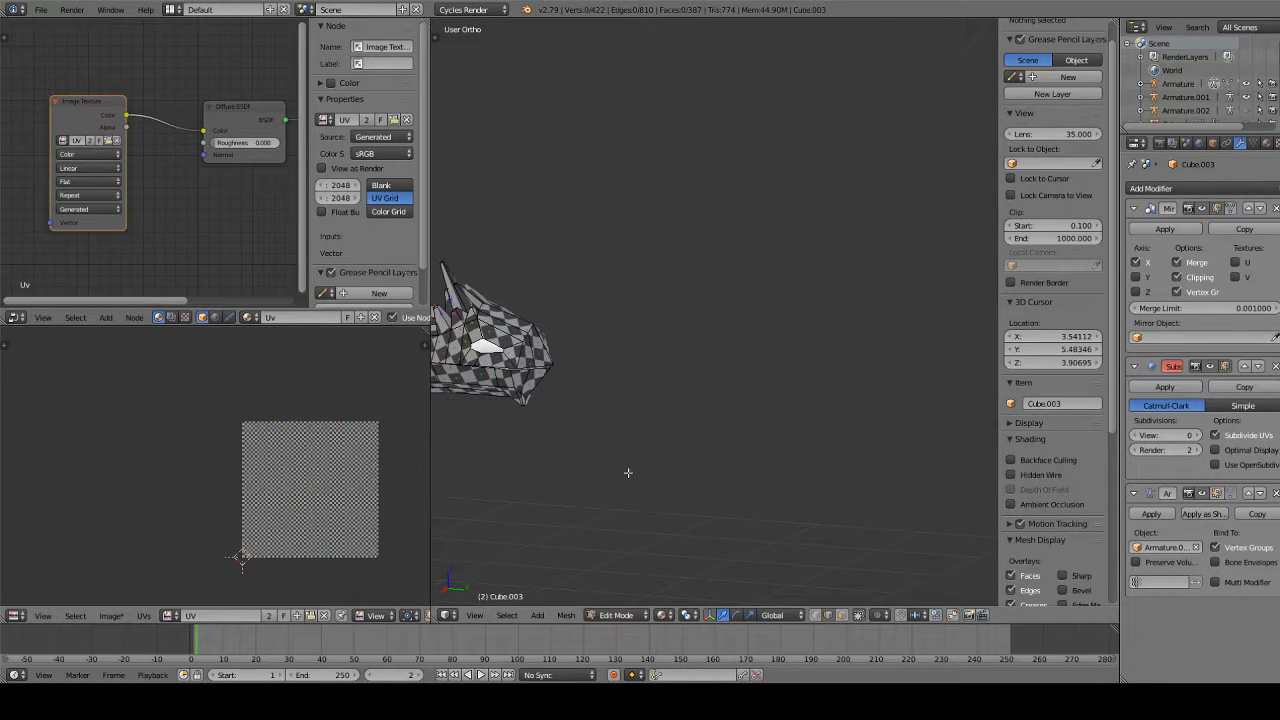
Select the base edges around the cluster of head spikes above the eye and mark them as seams
{"action": "key", "text": "KP_3"}
{"action": "middle_click_drag", "start_coordinate": [567, 413], "coordinate": [649, 397], "text": "shift"}
{"action": "scroll", "coordinate": [649, 397], "scroll_direction": "up", "scroll_amount": 5}
{"action": "middle_click_drag", "start_coordinate": [492, 405], "coordinate": [698, 342], "text": "shift"}
{"action": "middle_click_drag", "start_coordinate": [492, 288], "coordinate": [735, 327], "text": "shift"}
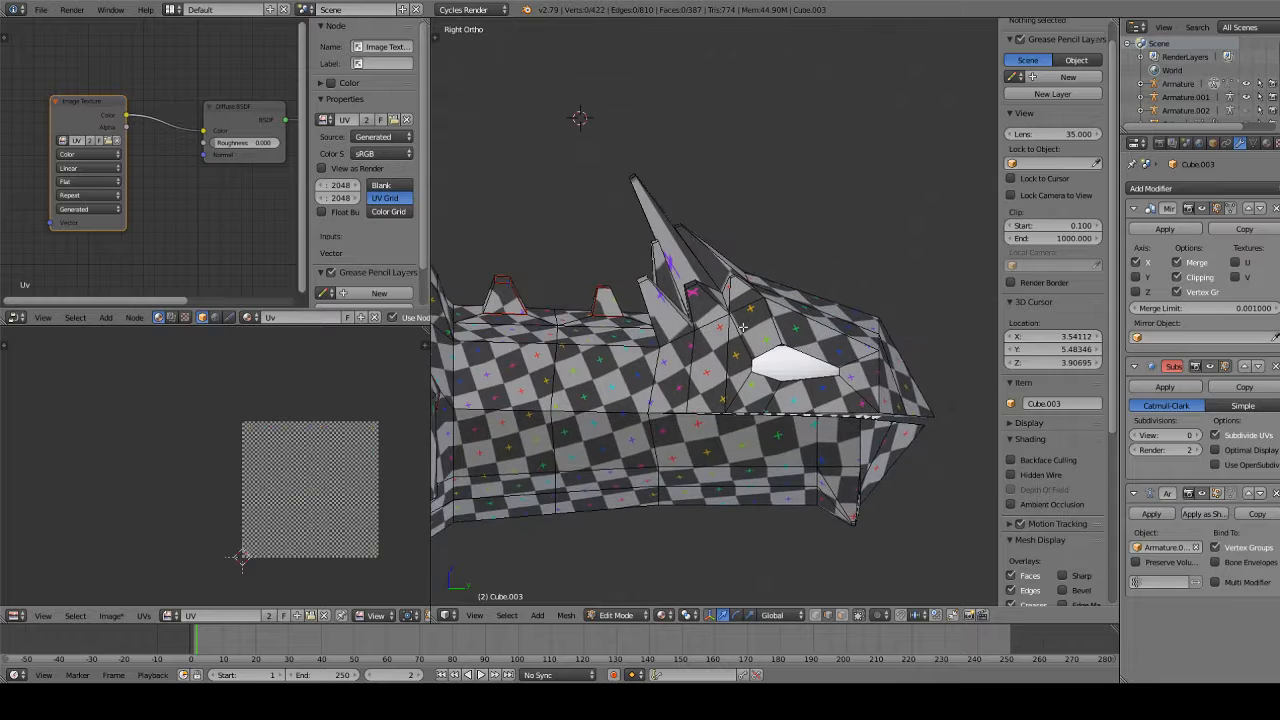
{"action": "scroll", "coordinate": [735, 327], "scroll_direction": "up", "scroll_amount": 2}
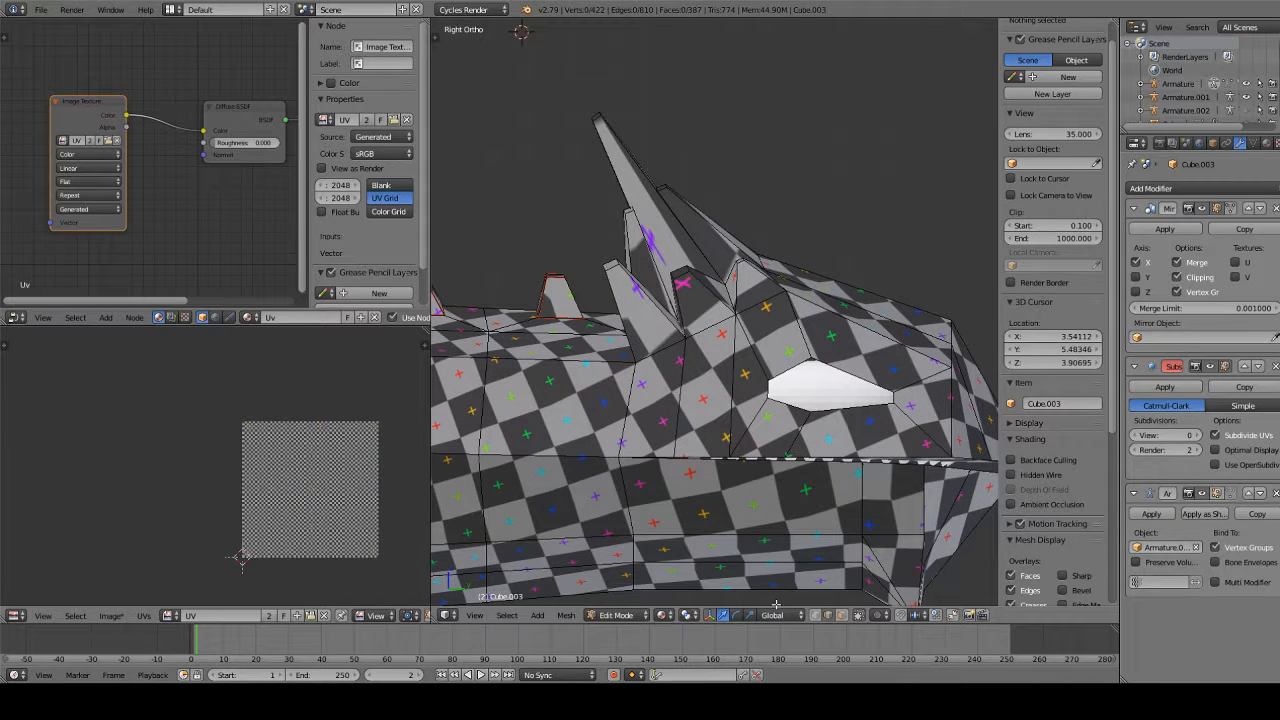
{"action": "left_click", "coordinate": [857, 617]}
{"action": "scroll", "coordinate": [803, 449], "scroll_direction": "up", "scroll_amount": 4}
{"action": "middle_click_drag", "start_coordinate": [803, 449], "coordinate": [791, 419]}
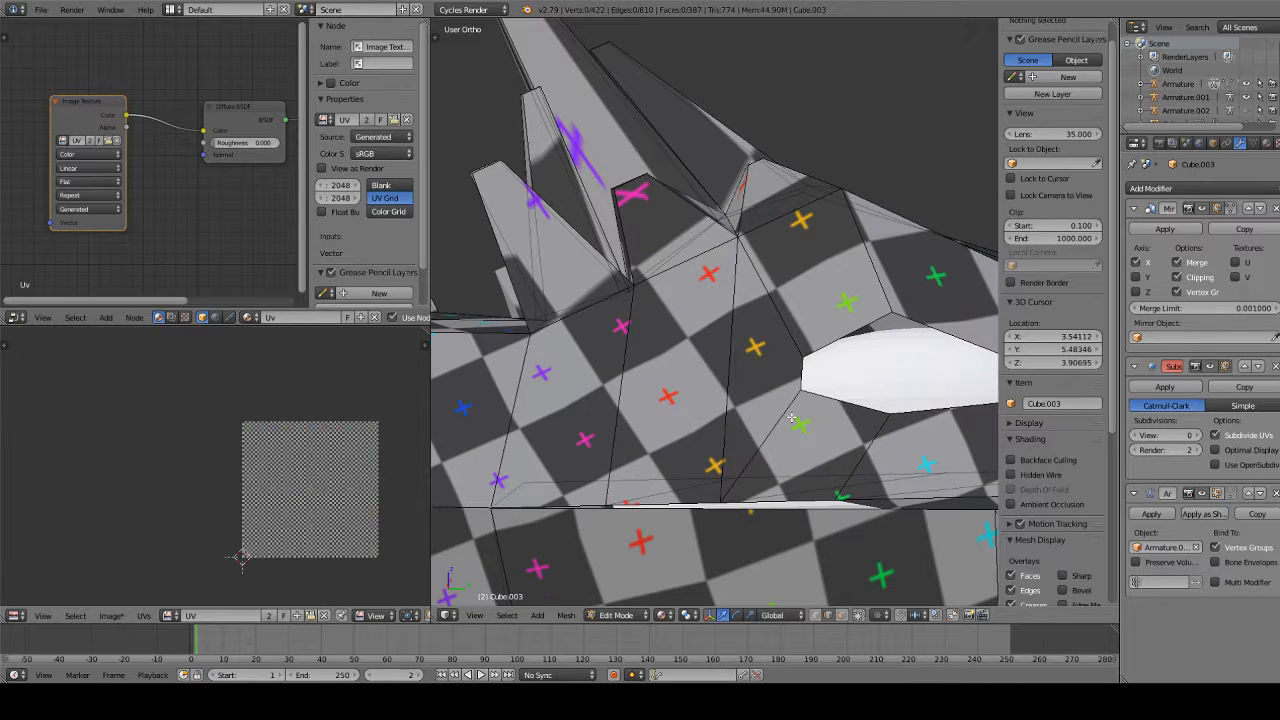
{"action": "mouse_move", "coordinate": [486, 293]}
{"action": "left_mouse_down", "text": "ctrl"}
{"action": "mouse_move", "coordinate": [530, 352]}
{"action": "mouse_move", "coordinate": [676, 296]}
{"action": "mouse_move", "coordinate": [858, 188]}
{"action": "mouse_move", "coordinate": [838, 149]}
{"action": "left_mouse_up", "text": "ctrl"}
{"action": "mouse_move", "coordinate": [838, 149]}
{"action": "middle_mouse_down"}
{"action": "mouse_move", "coordinate": [764, 346]}
{"action": "mouse_move", "coordinate": [623, 443]}
{"action": "mouse_move", "coordinate": [709, 323]}
{"action": "mouse_move", "coordinate": [803, 309]}
{"action": "mouse_move", "coordinate": [690, 333]}
{"action": "middle_mouse_up"}
{"action": "key", "text": "ctrl+e"}
{"action": "left_click", "coordinate": [709, 323]}
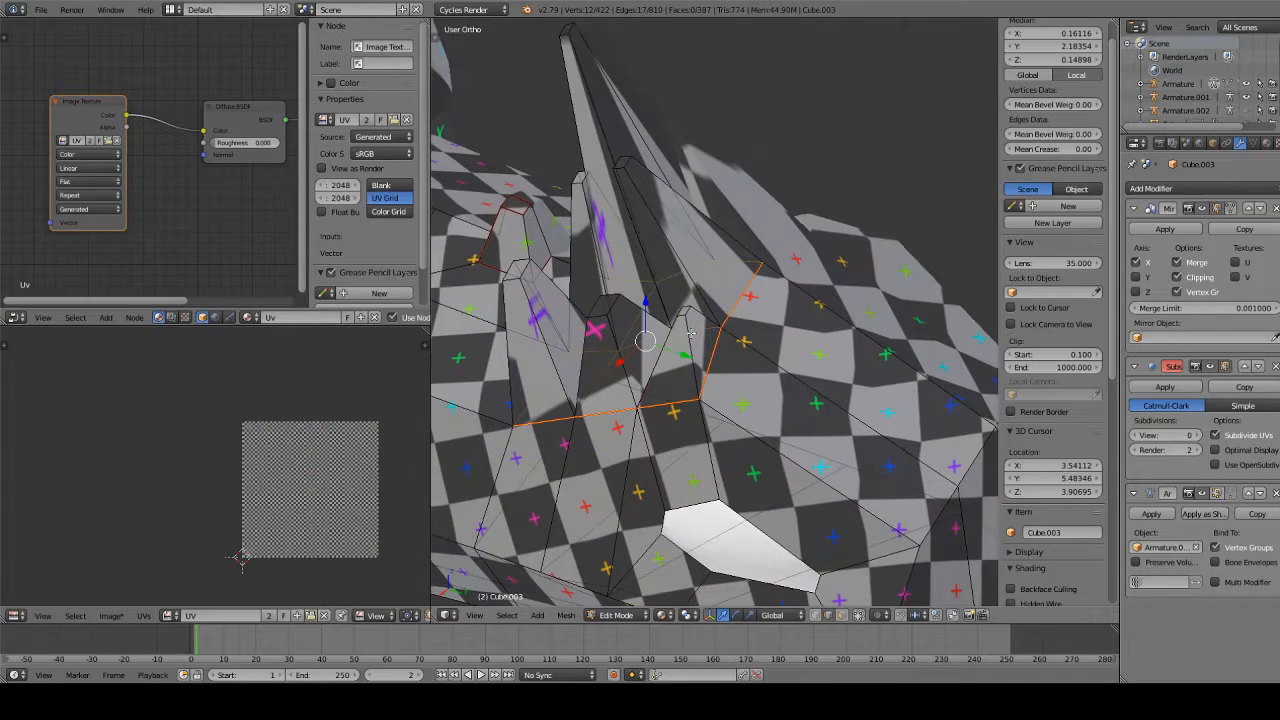
Select one lengthwise edge on each head spike except the tallest one
{"action": "right_click", "coordinate": [686, 359]}
{"action": "middle_click_drag", "start_coordinate": [590, 242], "coordinate": [661, 243]}
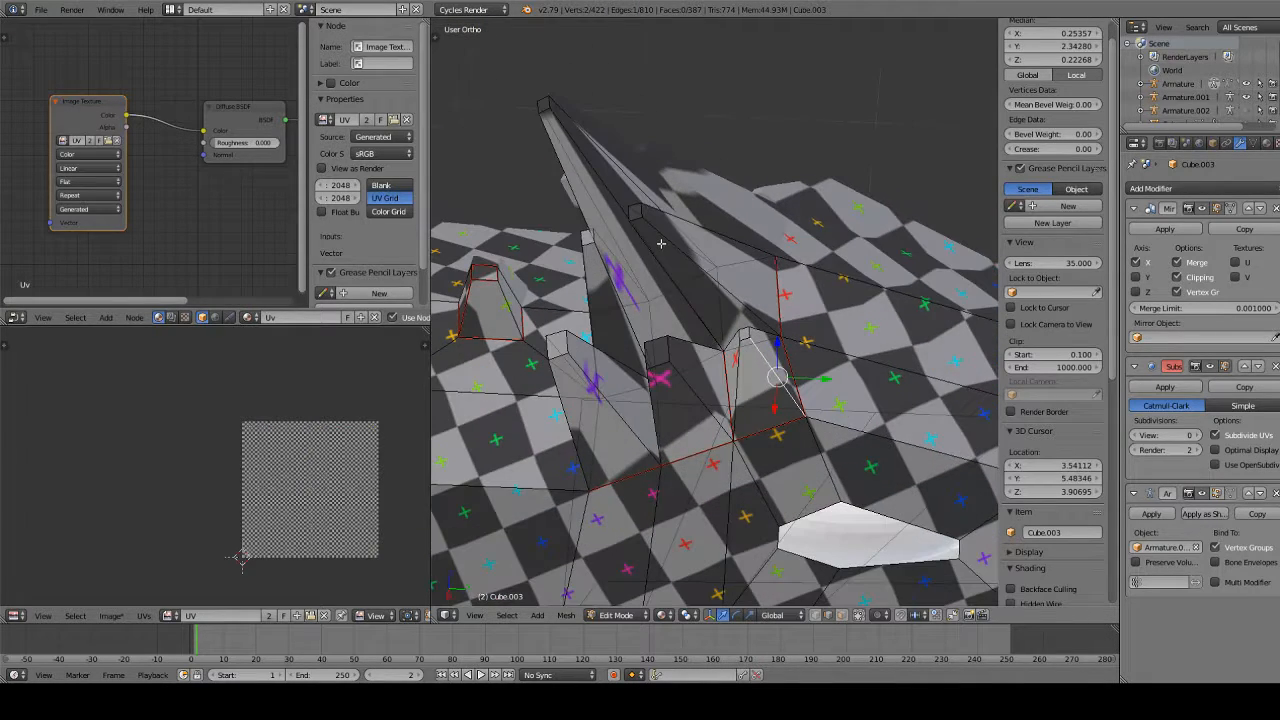
{"action": "right_click", "coordinate": [703, 395], "text": "shift"}
{"action": "right_click", "coordinate": [622, 386], "text": "shift"}
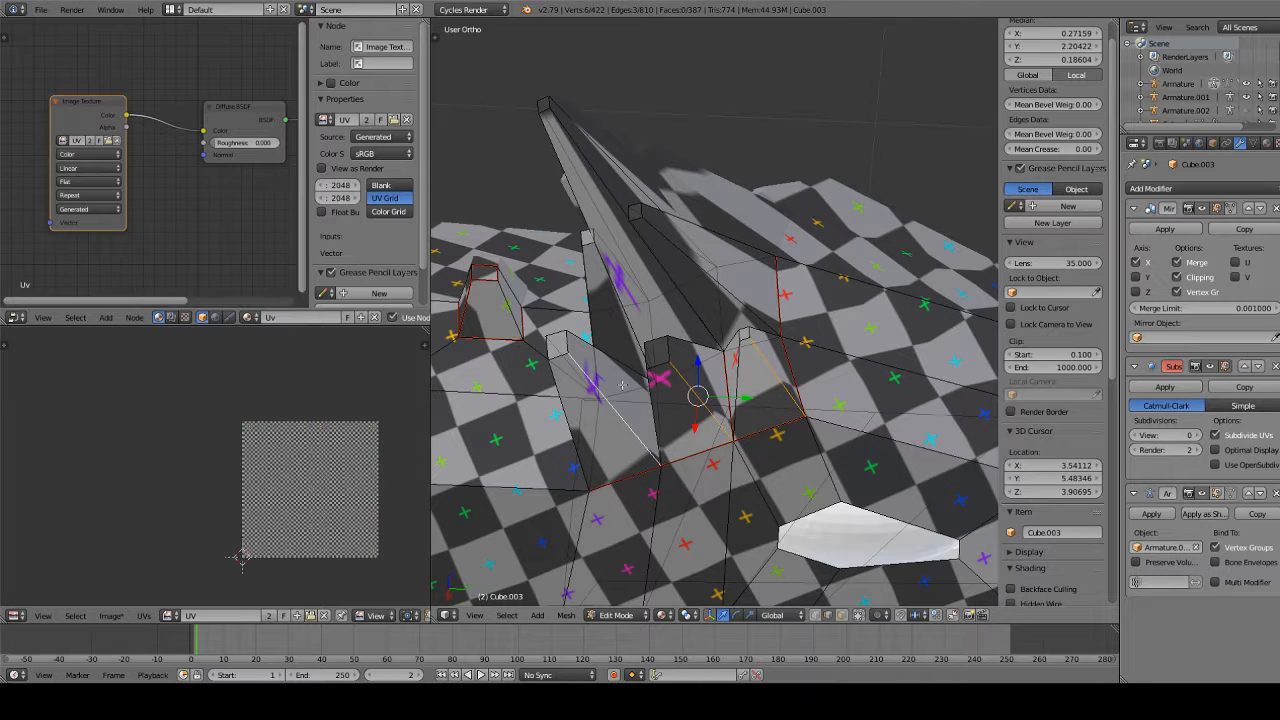
{"action": "right_click", "coordinate": [721, 283], "text": "shift"}
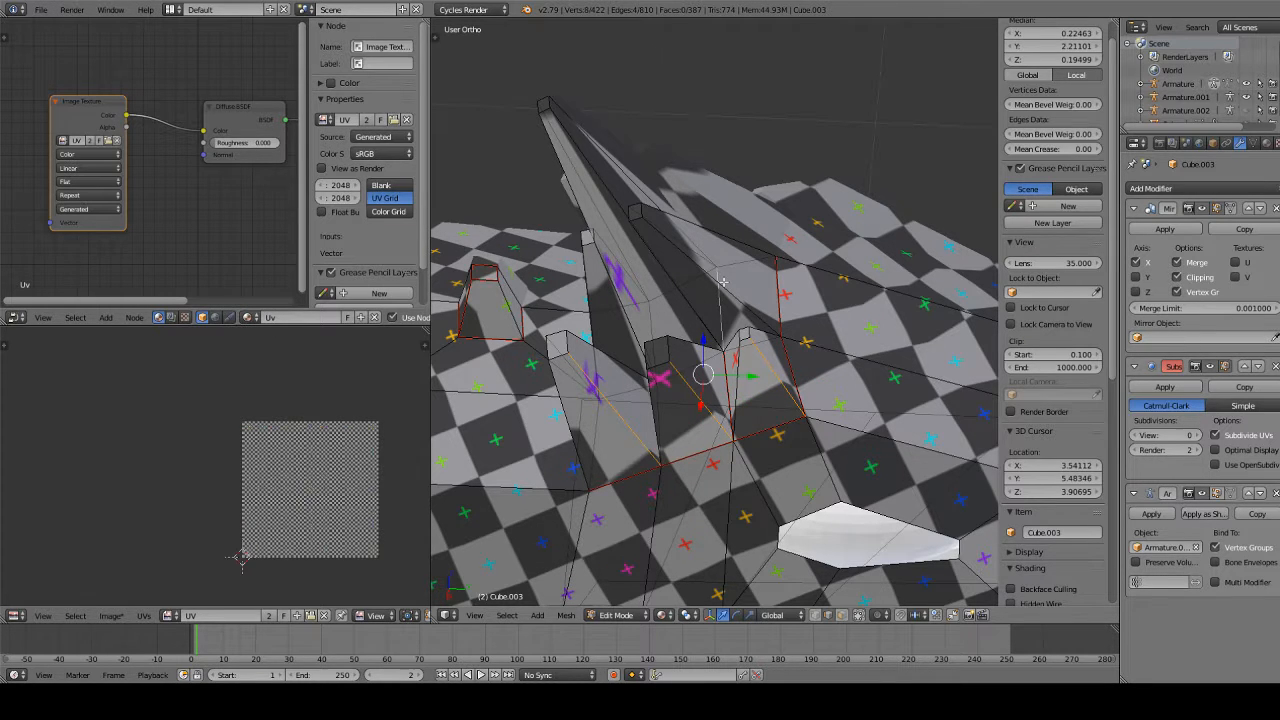
{"action": "right_click", "coordinate": [723, 282], "text": "shift"}
{"action": "right_click", "coordinate": [695, 266], "text": "shift"}
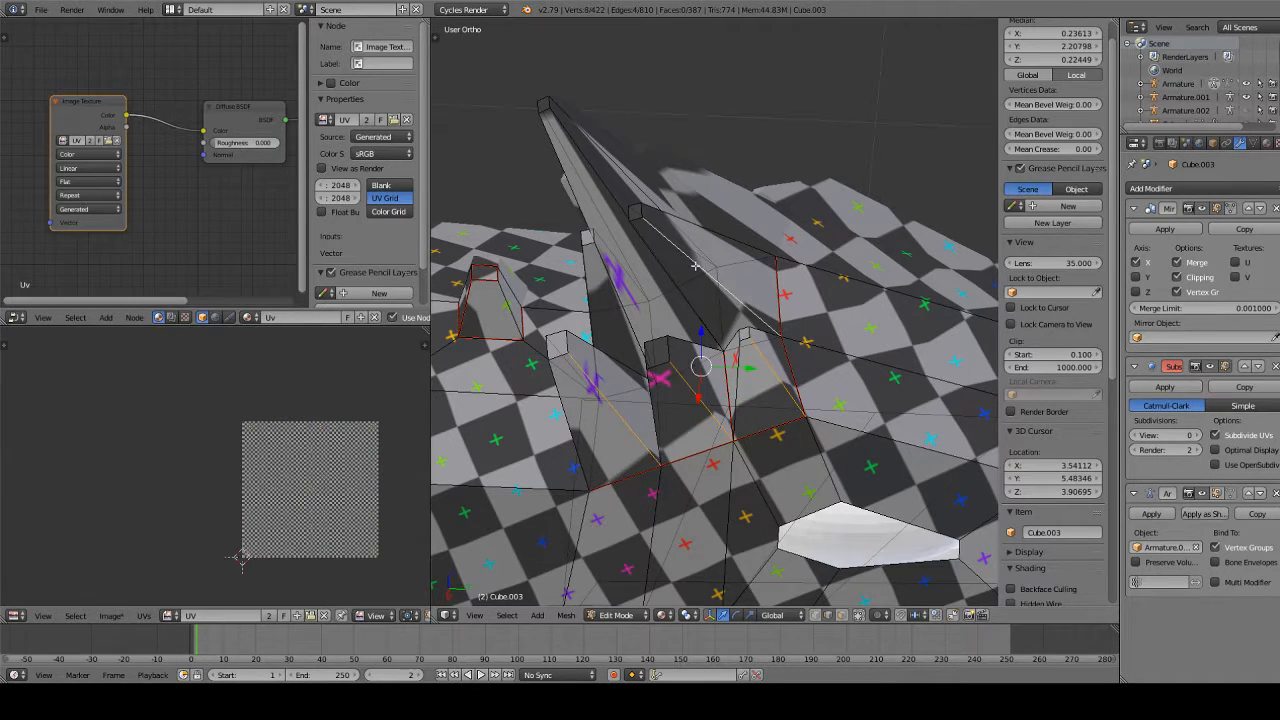
{"action": "right_click", "coordinate": [586, 284], "text": "shift"}
Add one lengthwise edge of the tallest head spike to the edge selection
{"action": "middle_click_drag", "start_coordinate": [604, 172], "coordinate": [667, 248]}
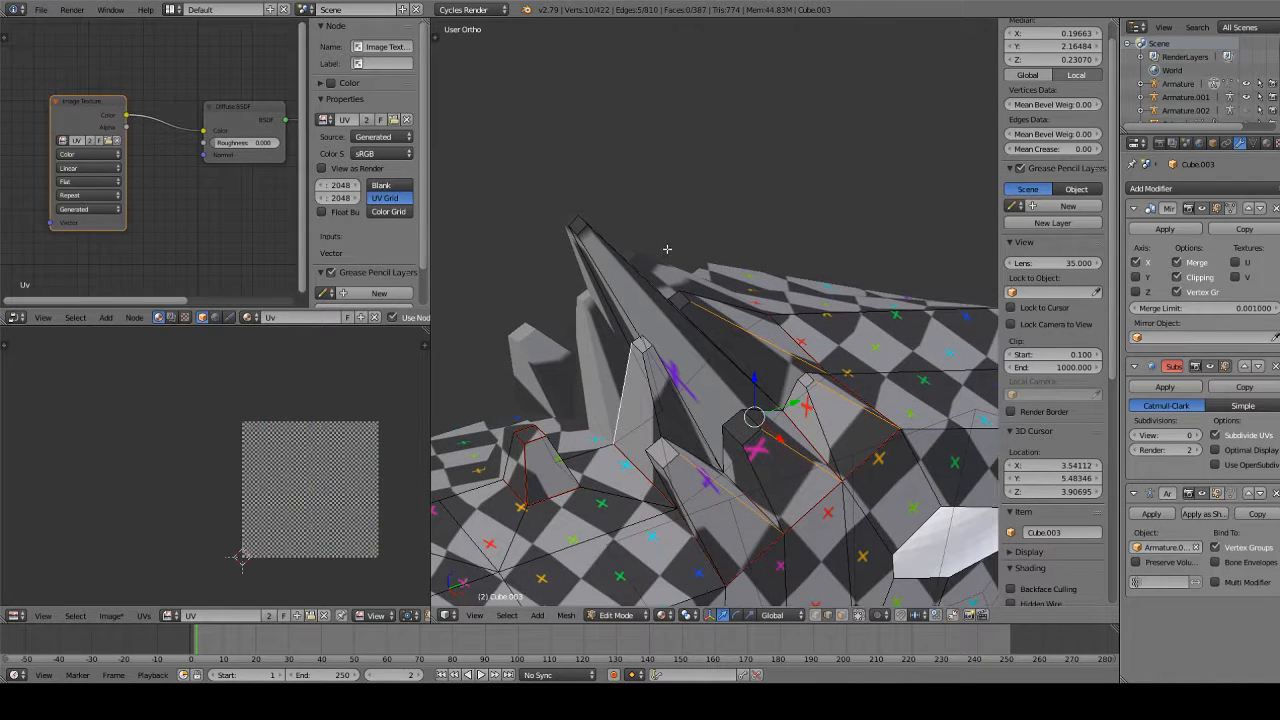
{"action": "right_click", "coordinate": [617, 296], "text": "shift"}
{"action": "middle_click_drag", "start_coordinate": [617, 296], "coordinate": [680, 279]}
{"action": "right_click", "coordinate": [680, 279], "text": "shift"}
{"action": "right_click", "coordinate": [716, 273], "text": "shift"}
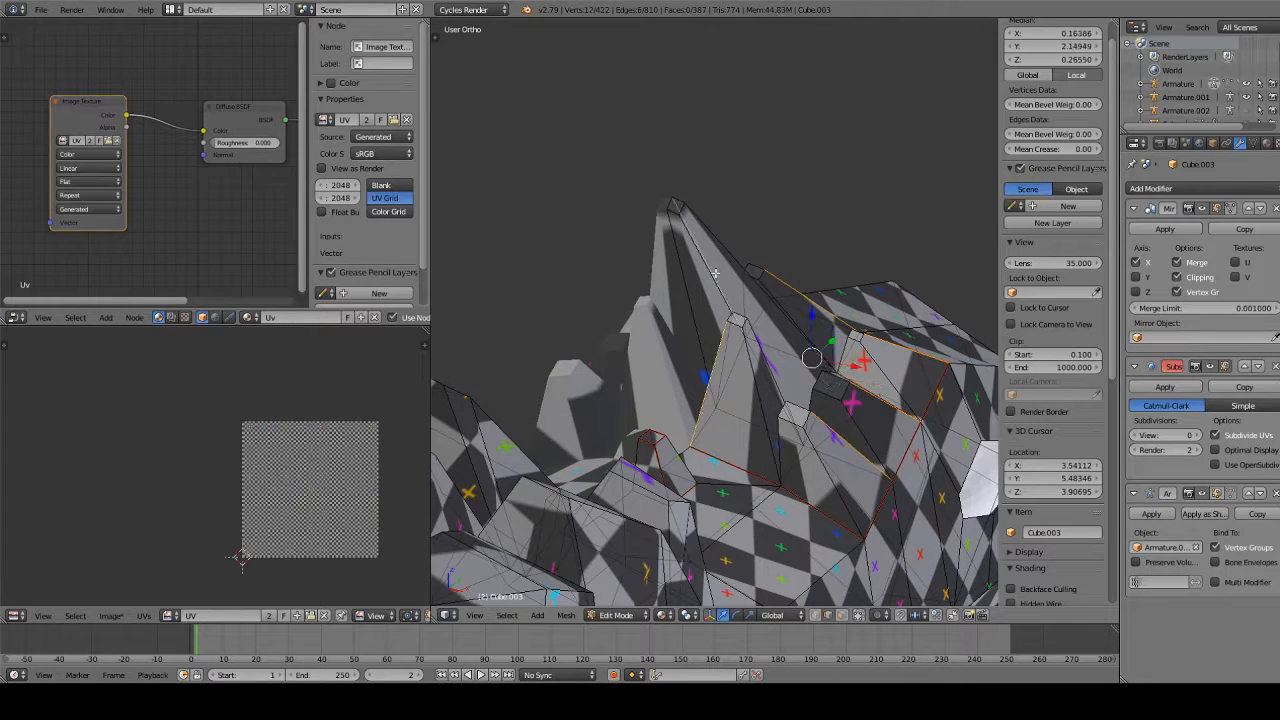
{"action": "middle_click_drag", "start_coordinate": [710, 214], "coordinate": [688, 423]}
{"action": "right_click", "coordinate": [693, 322], "text": "shift"}
{"action": "middle_click_drag", "start_coordinate": [702, 472], "coordinate": [662, 320]}
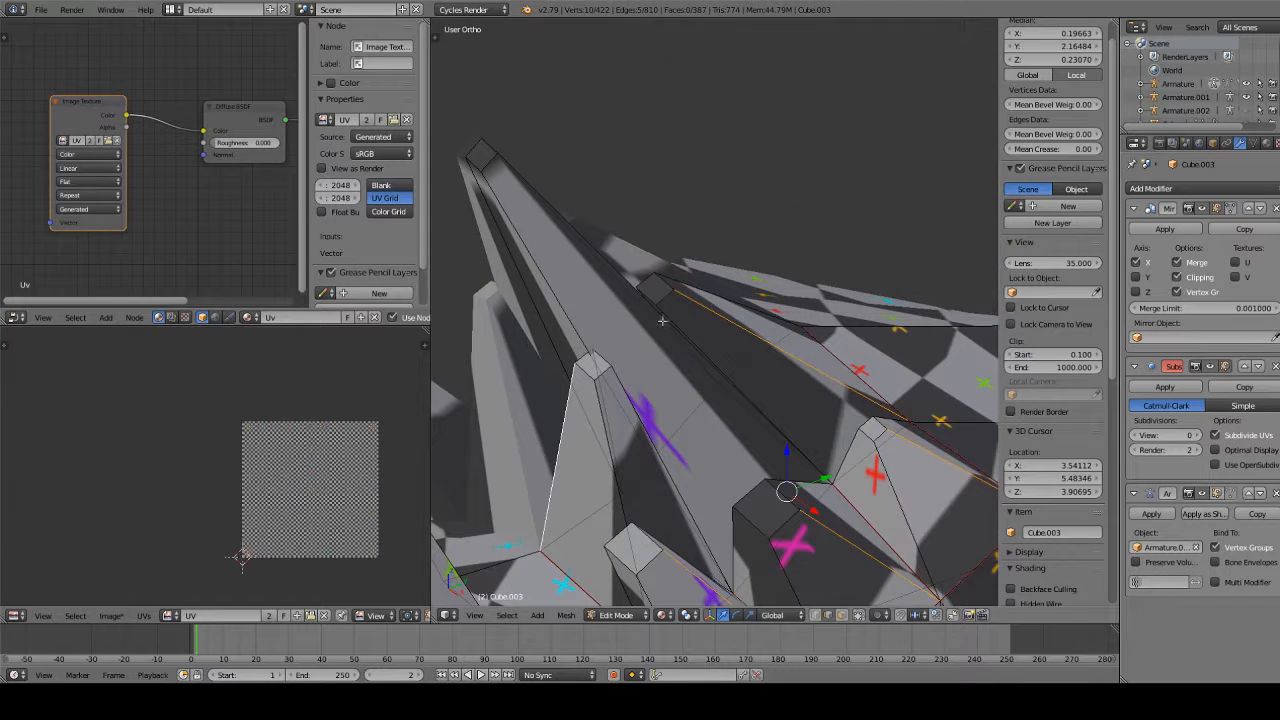
{"action": "right_click", "coordinate": [548, 198], "text": "shift"}
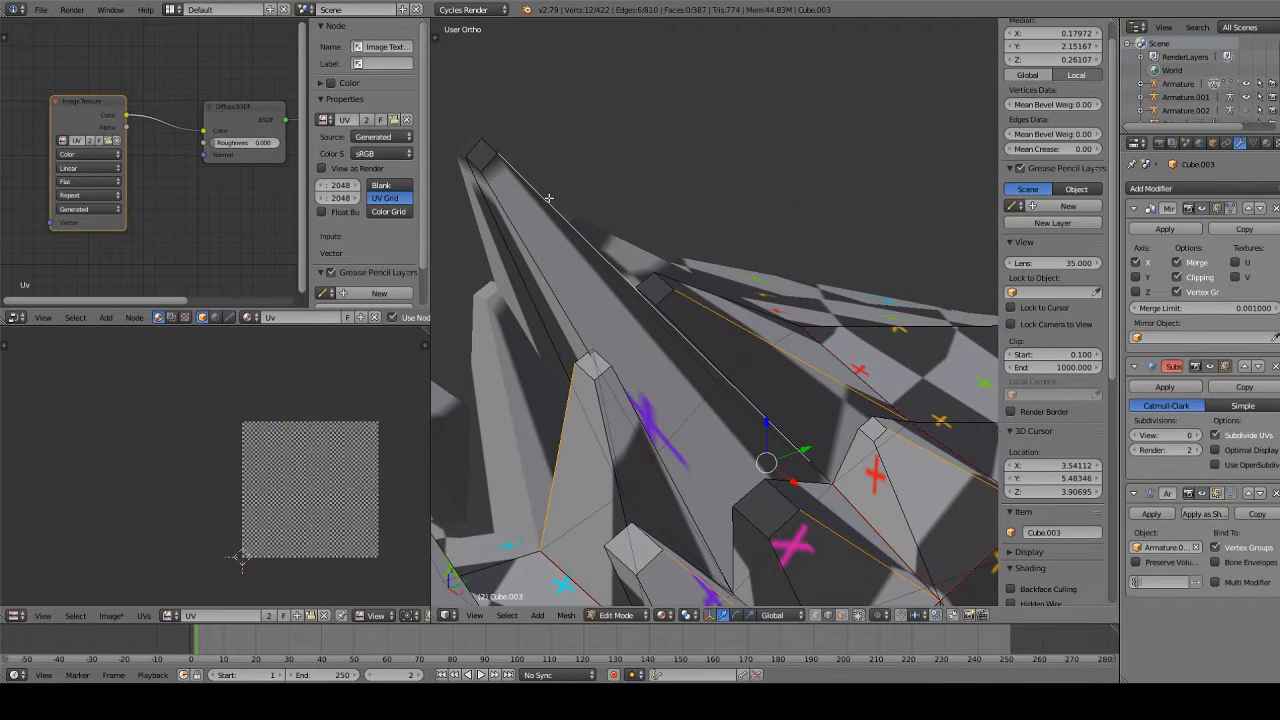
Add the tip faces of the tallest head spike and the long spike in front of it to the selection
{"action": "right_click", "coordinate": [489, 162]}
{"action": "key", "text": "ctrl+z"}
{"action": "key", "text": "KP_3"}
{"action": "scroll", "coordinate": [607, 188], "scroll_direction": "down", "scroll_amount": 4}
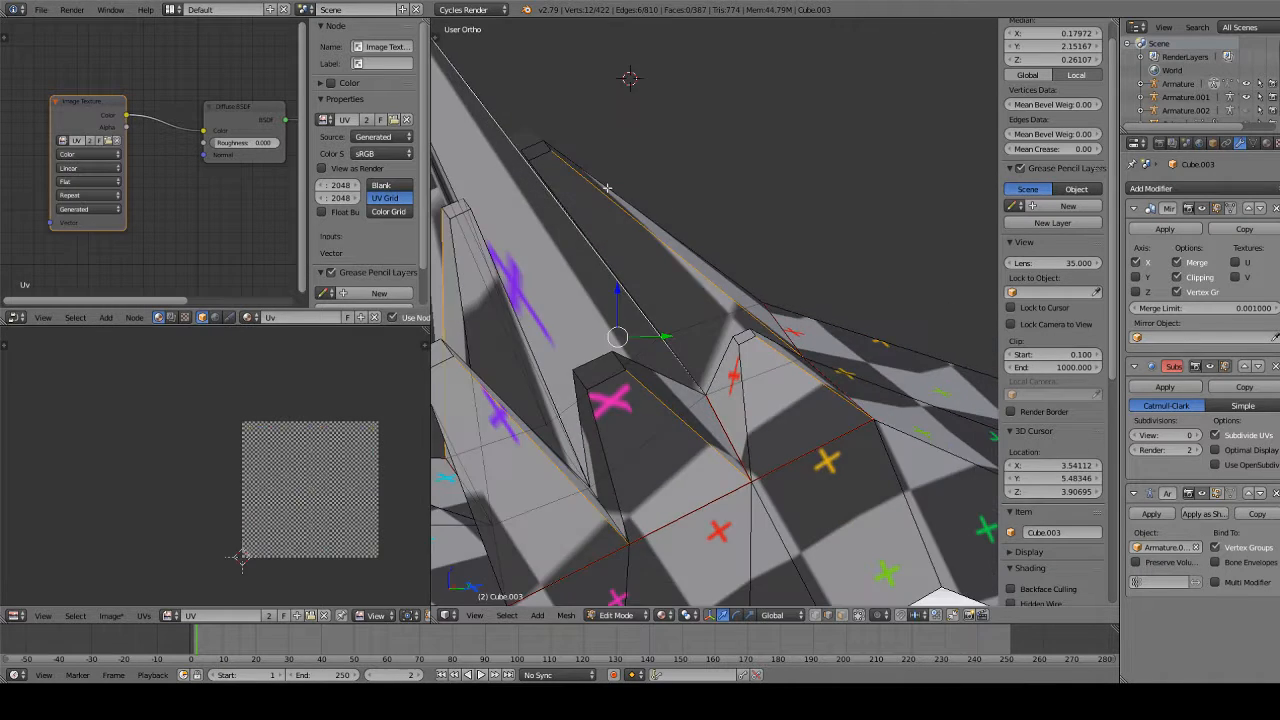
{"action": "mouse_move", "coordinate": [572, 144]}
{"action": "left_mouse_down", "text": "ctrl"}
{"action": "mouse_move", "coordinate": [579, 191]}
{"action": "mouse_move", "coordinate": [590, 147]}
{"action": "left_mouse_up", "text": "ctrl"}
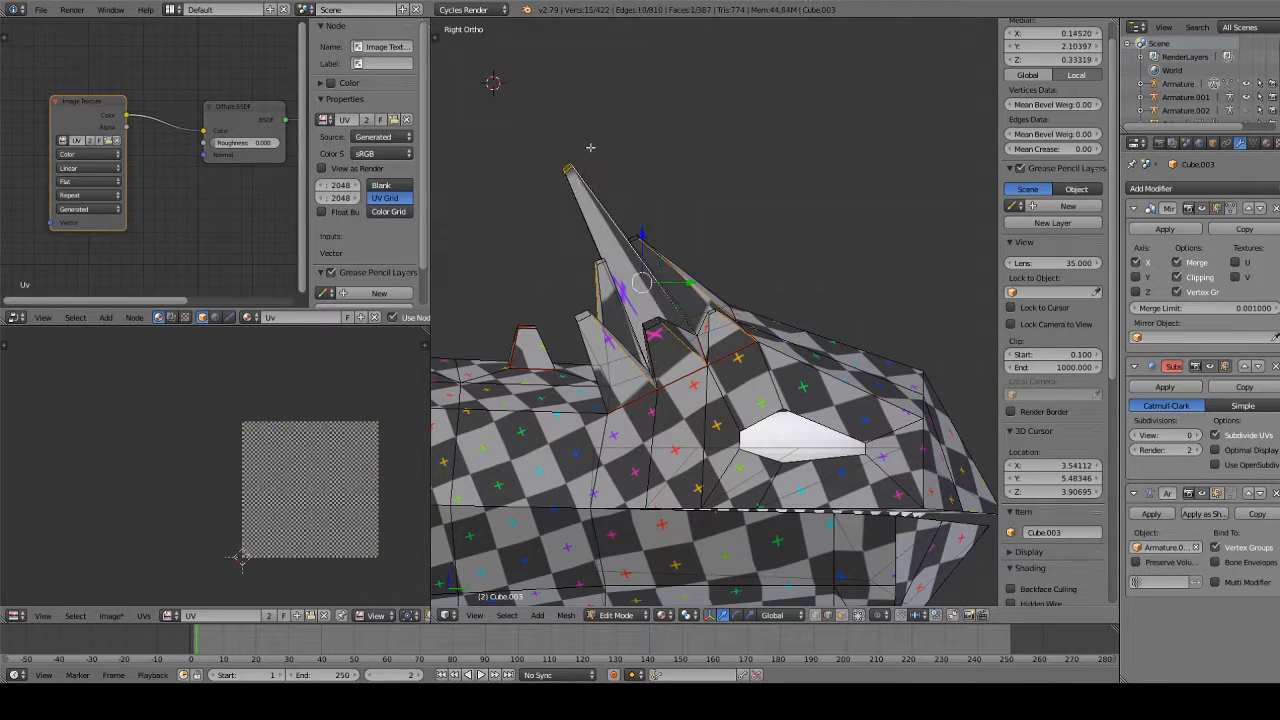
{"action": "scroll", "coordinate": [591, 147], "scroll_direction": "up", "scroll_amount": 7}
{"action": "middle_click_drag", "start_coordinate": [619, 163], "coordinate": [883, 332], "text": "shift"}
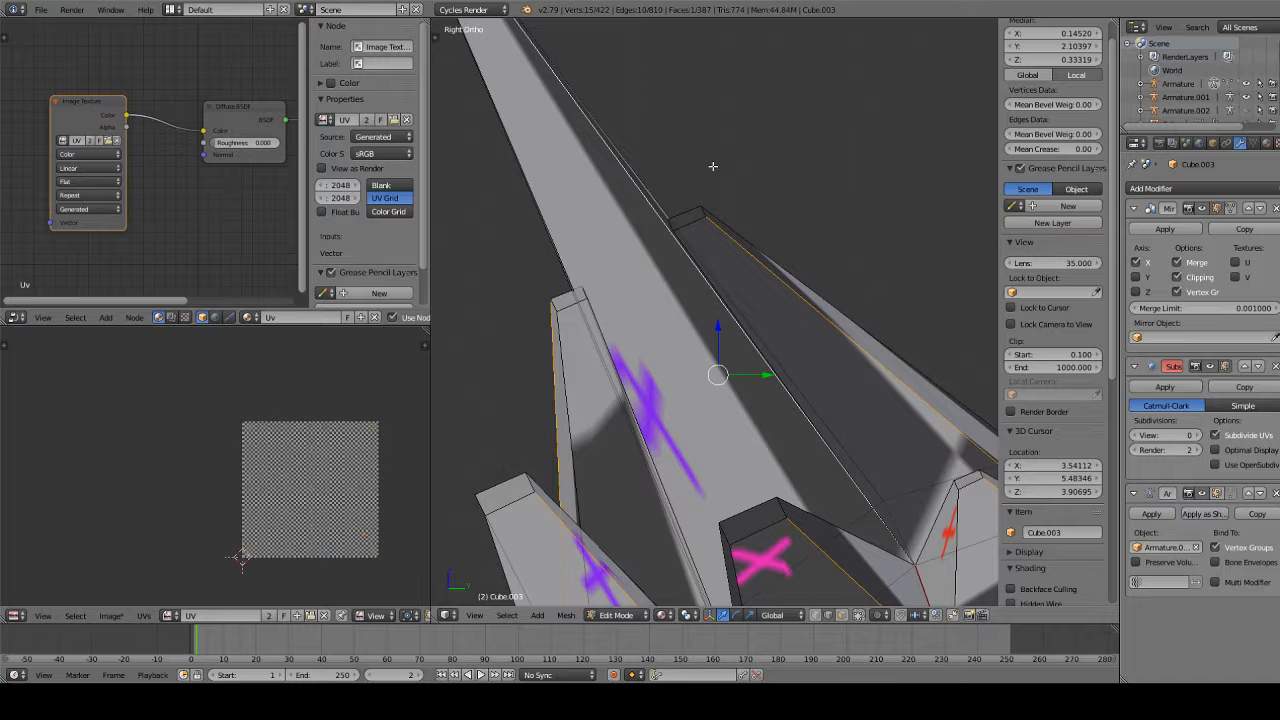
{"action": "mouse_move", "coordinate": [713, 166]}
{"action": "left_mouse_down", "text": "ctrl"}
{"action": "mouse_move", "coordinate": [667, 192]}
{"action": "mouse_move", "coordinate": [660, 257]}
{"action": "mouse_move", "coordinate": [724, 252]}
{"action": "left_mouse_up", "text": "ctrl"}
Add the edges around the tip of the small front spike nearest the eye to the selection
{"action": "mouse_move", "coordinate": [724, 252]}
{"action": "middle_mouse_down"}
{"action": "mouse_move", "coordinate": [731, 365]}
{"action": "mouse_move", "coordinate": [780, 383]}
{"action": "middle_mouse_up"}
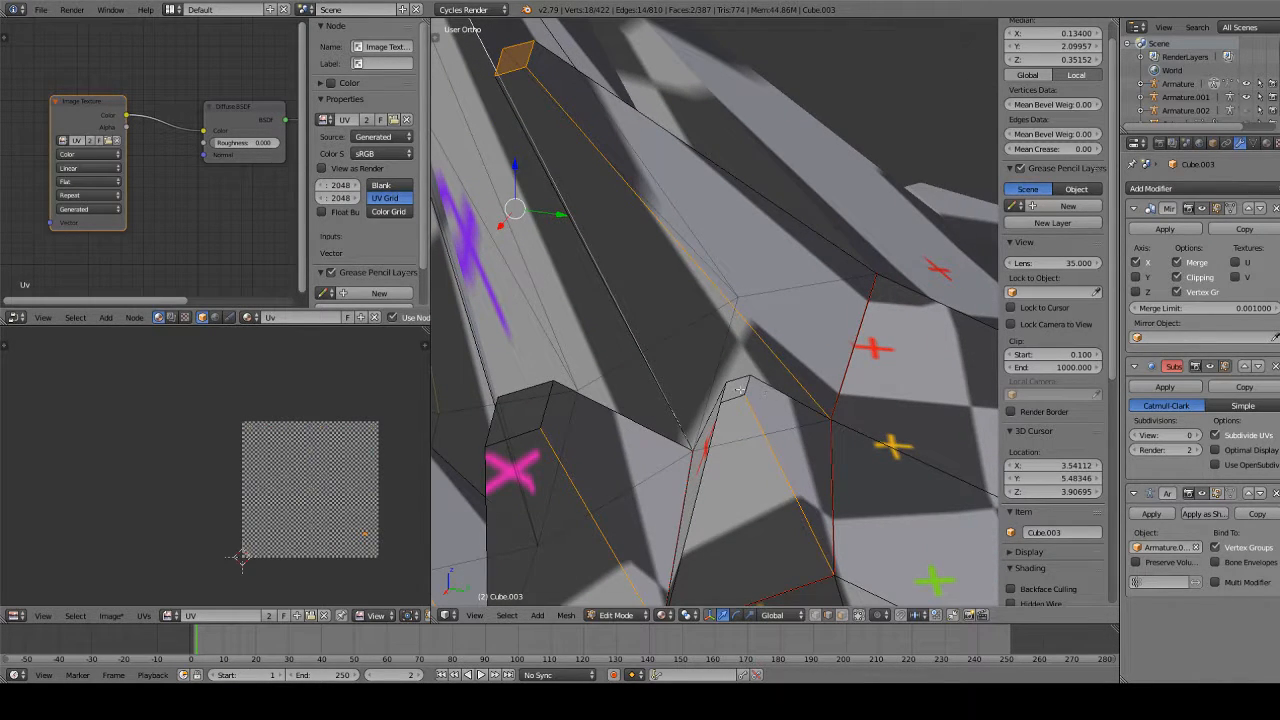
{"action": "left_click", "coordinate": [744, 389], "text": "shift"}
{"action": "left_click", "coordinate": [736, 400], "text": "shift"}
{"action": "left_click", "coordinate": [729, 383], "text": "shift"}
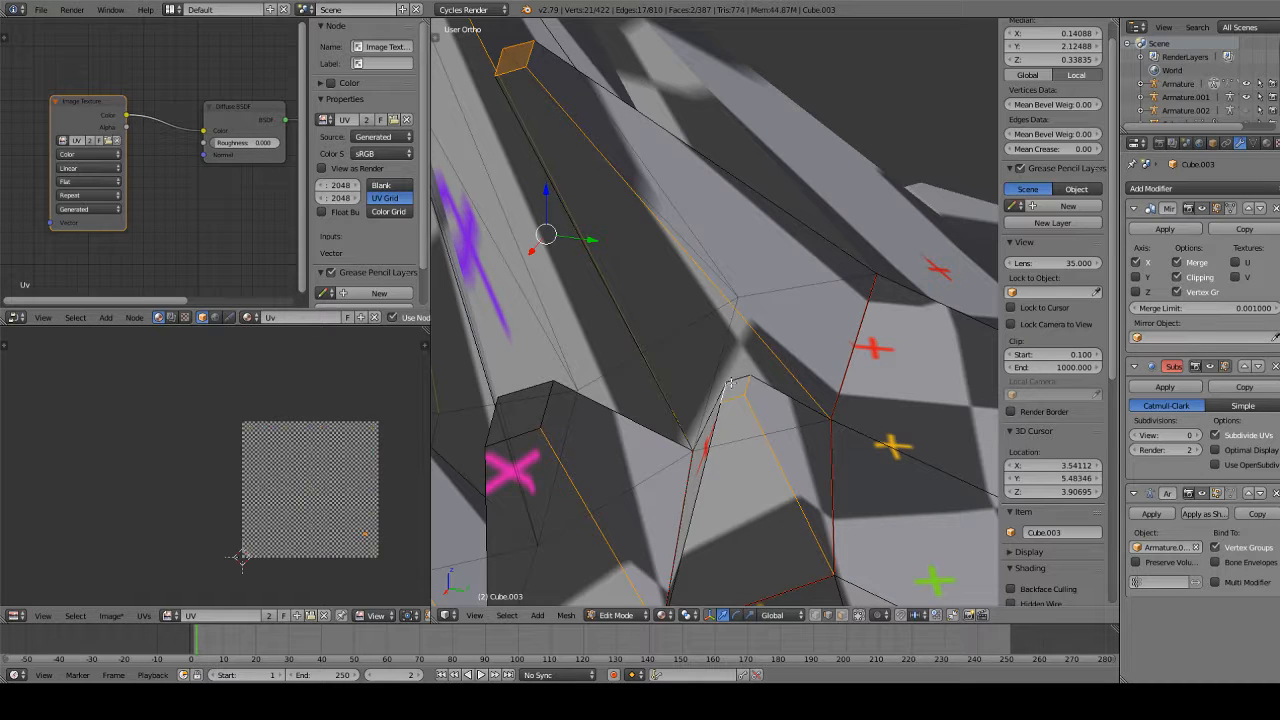
{"action": "middle_click_drag", "start_coordinate": [654, 369], "coordinate": [805, 323]}
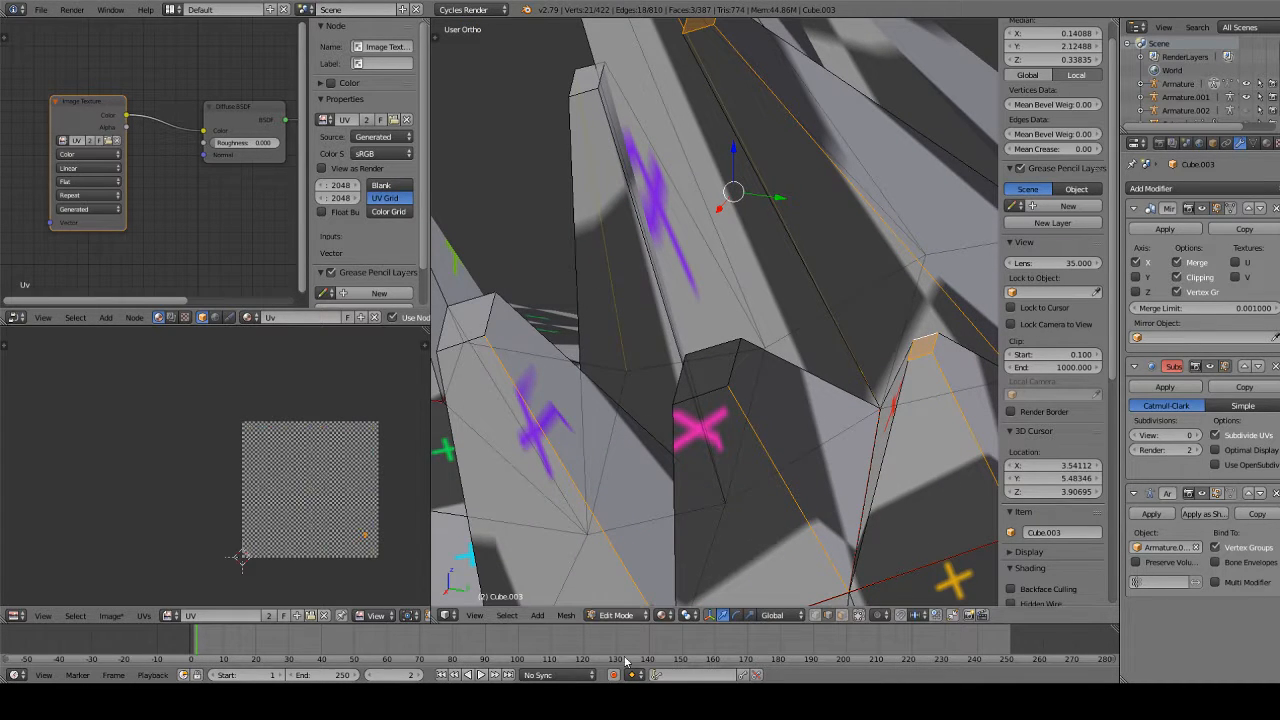
{"action": "left_click", "coordinate": [843, 615]}
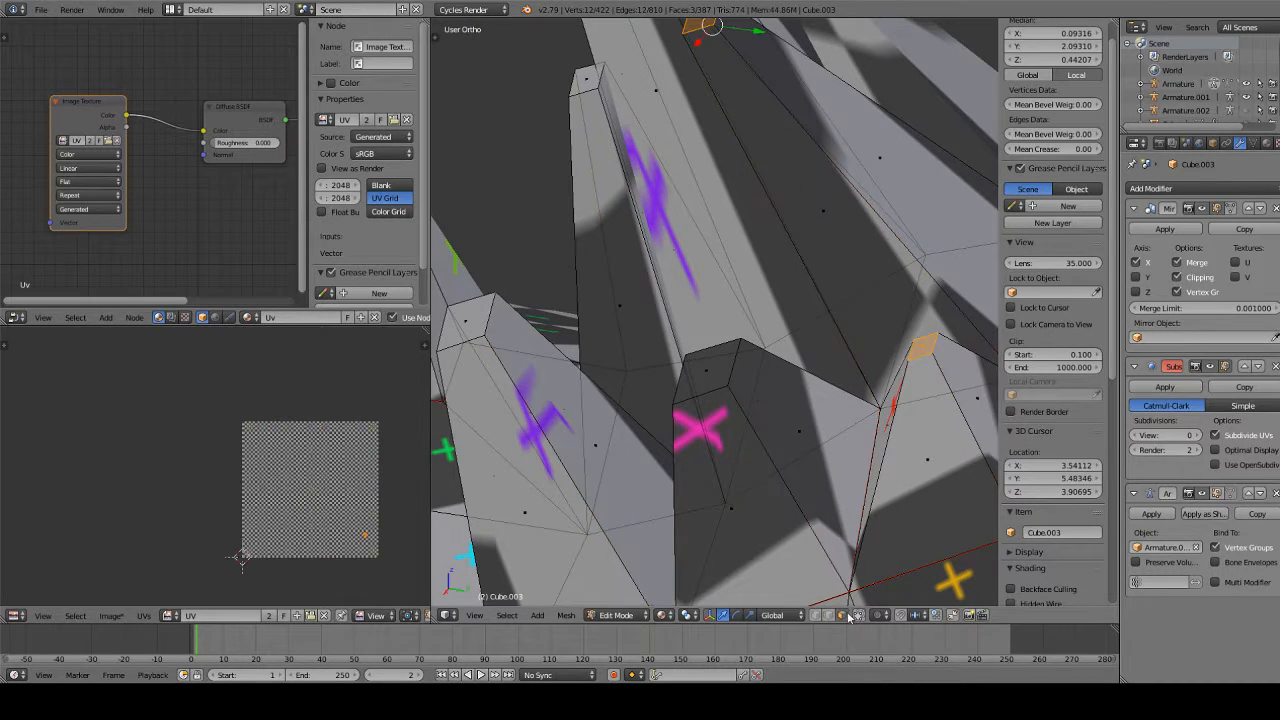
{"action": "right_click", "coordinate": [714, 378], "text": "shift"}
{"action": "scroll", "coordinate": [715, 379], "scroll_direction": "down", "scroll_amount": 3}
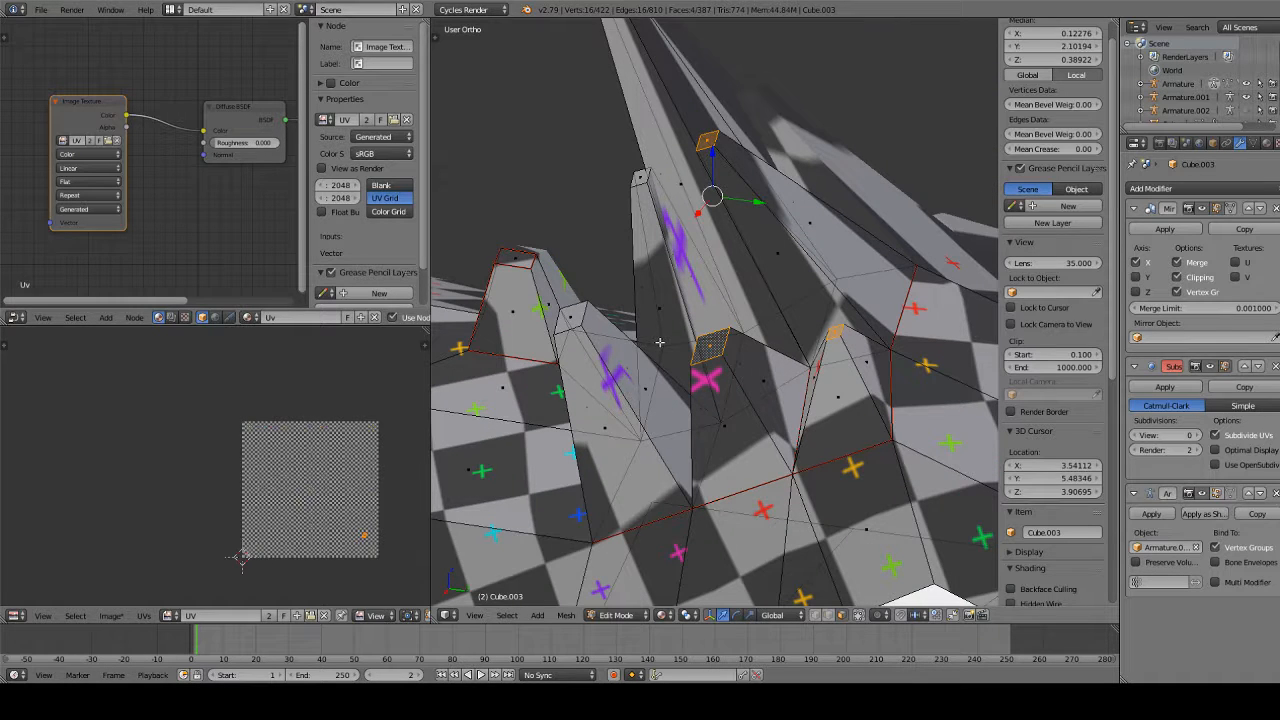
{"action": "key", "text": "ctrl+z"}
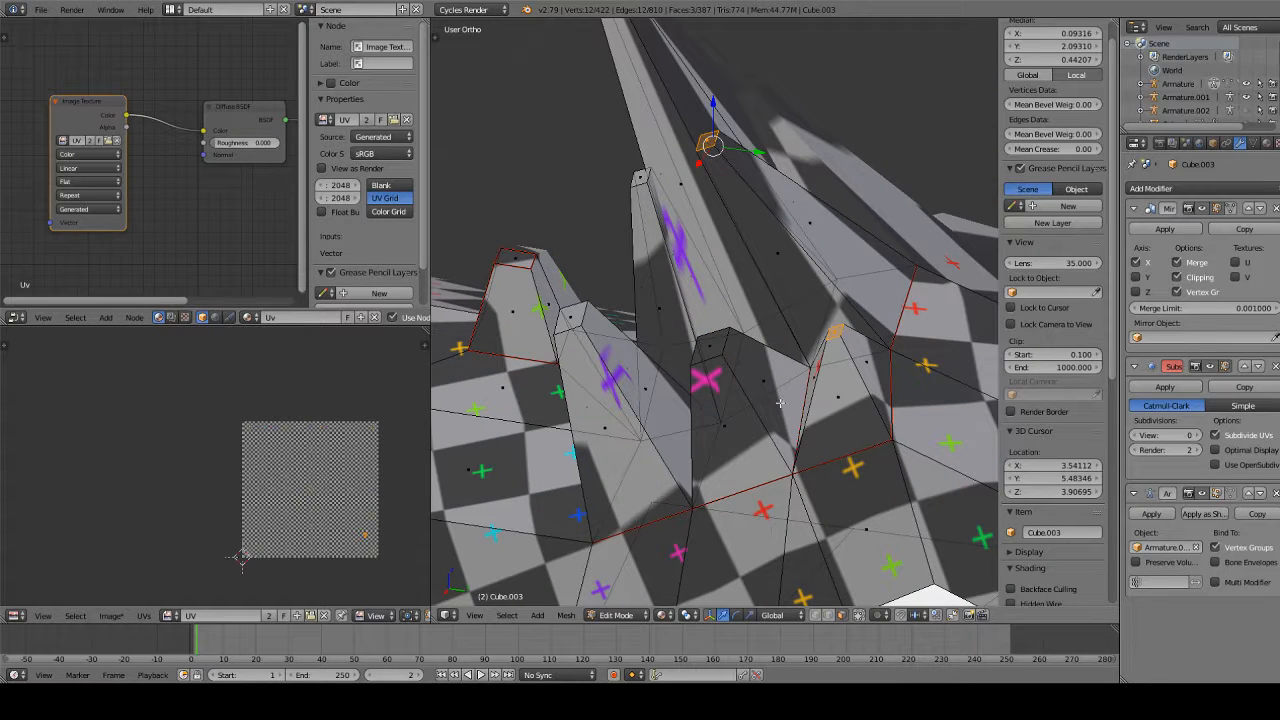
{"action": "left_click", "coordinate": [841, 615]}
{"action": "key", "text": "1"}
{"action": "right_click", "coordinate": [781, 268], "text": "alt+shift"}
Add the four tip edges of the short middle spike behind the small front spike to the selection
{"action": "middle_click_drag", "start_coordinate": [692, 264], "coordinate": [756, 420]}
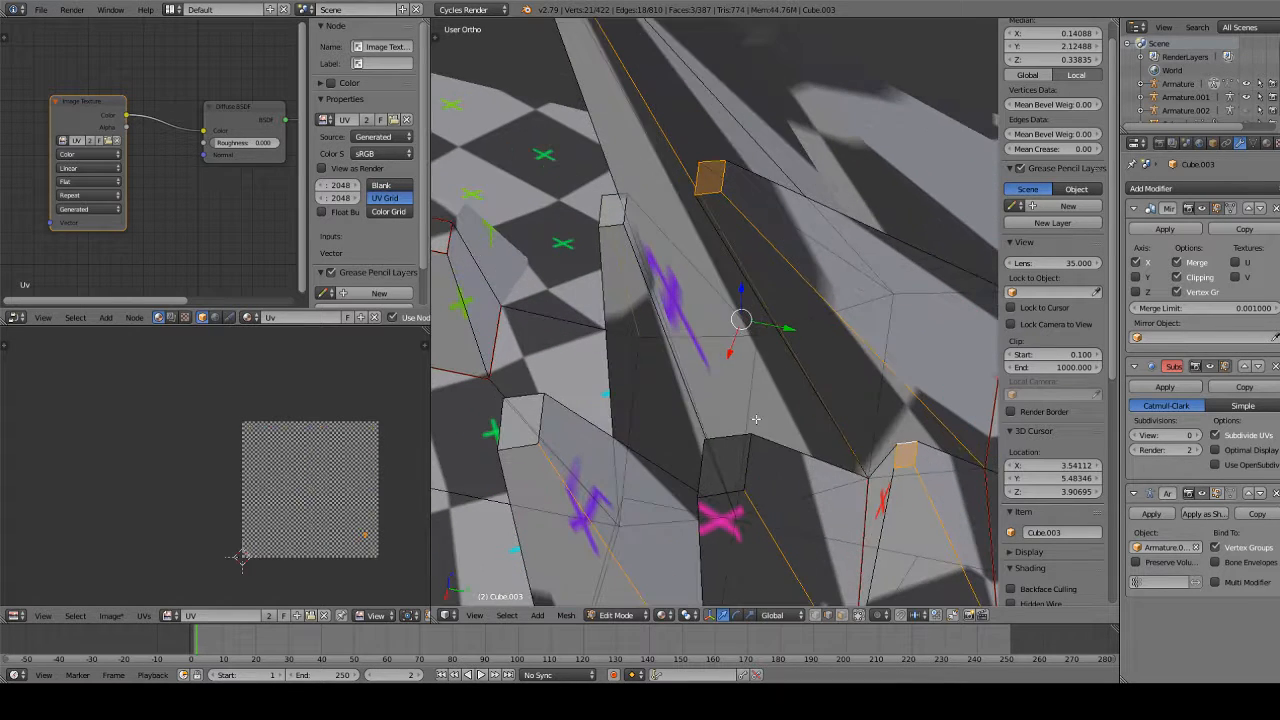
{"action": "right_click", "coordinate": [750, 463], "text": "shift"}
{"action": "right_click", "coordinate": [733, 435], "text": "shift"}
{"action": "right_click", "coordinate": [705, 467], "text": "shift"}
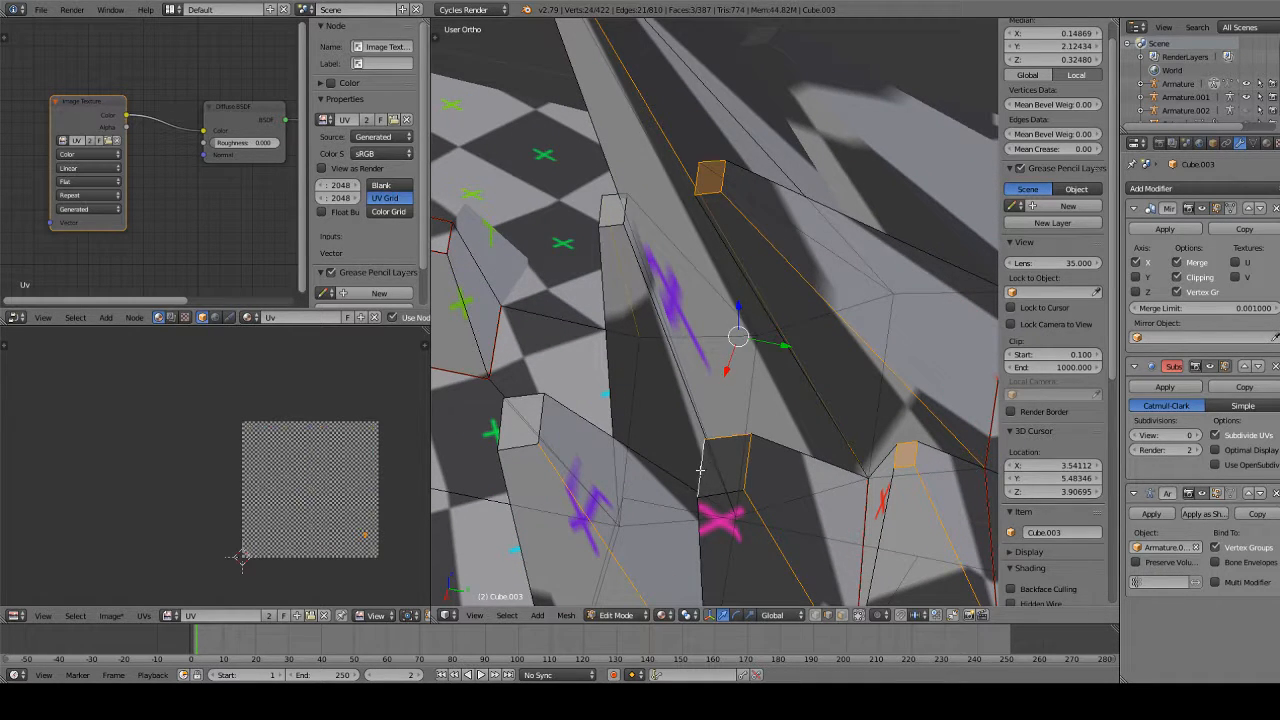
{"action": "right_click", "coordinate": [732, 496], "text": "shift"}
Add the four tip edges of the short rear side spike to the selection
{"action": "right_click", "coordinate": [538, 424], "text": "shift"}
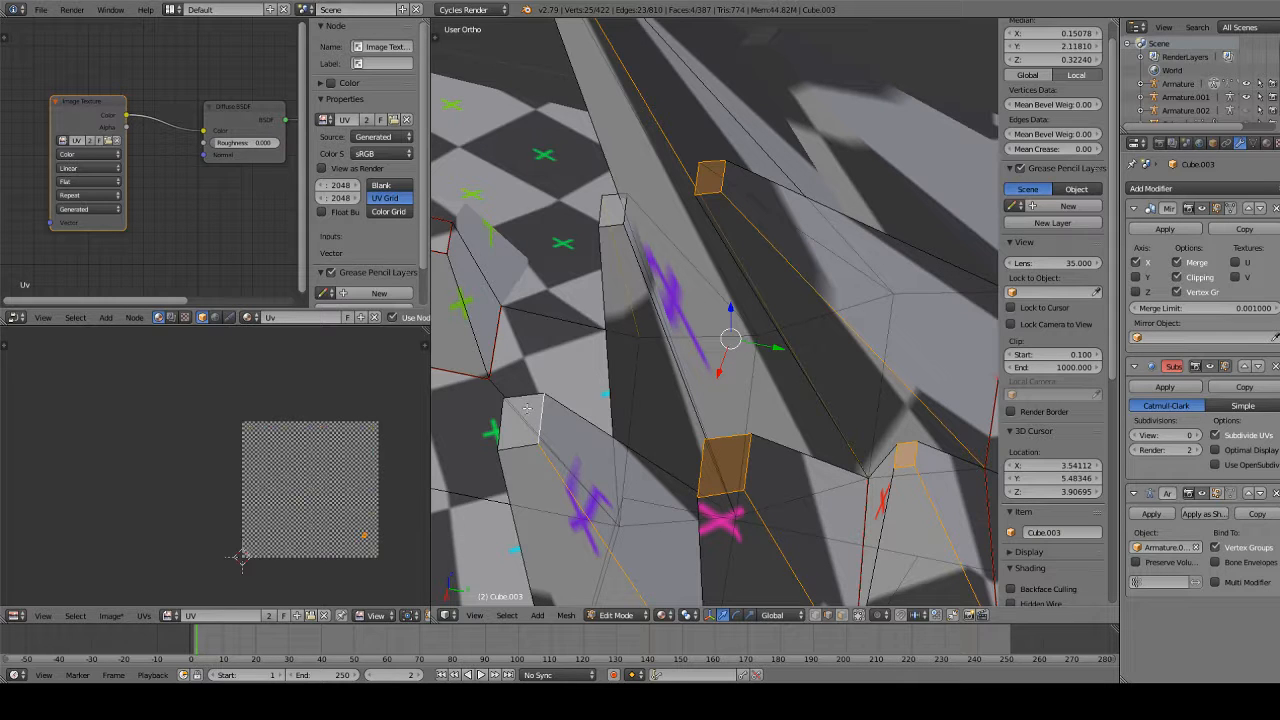
{"action": "right_click", "coordinate": [549, 424], "text": "shift"}
{"action": "key", "text": "ctrl+z"}
{"action": "right_click", "coordinate": [522, 405], "text": "shift"}
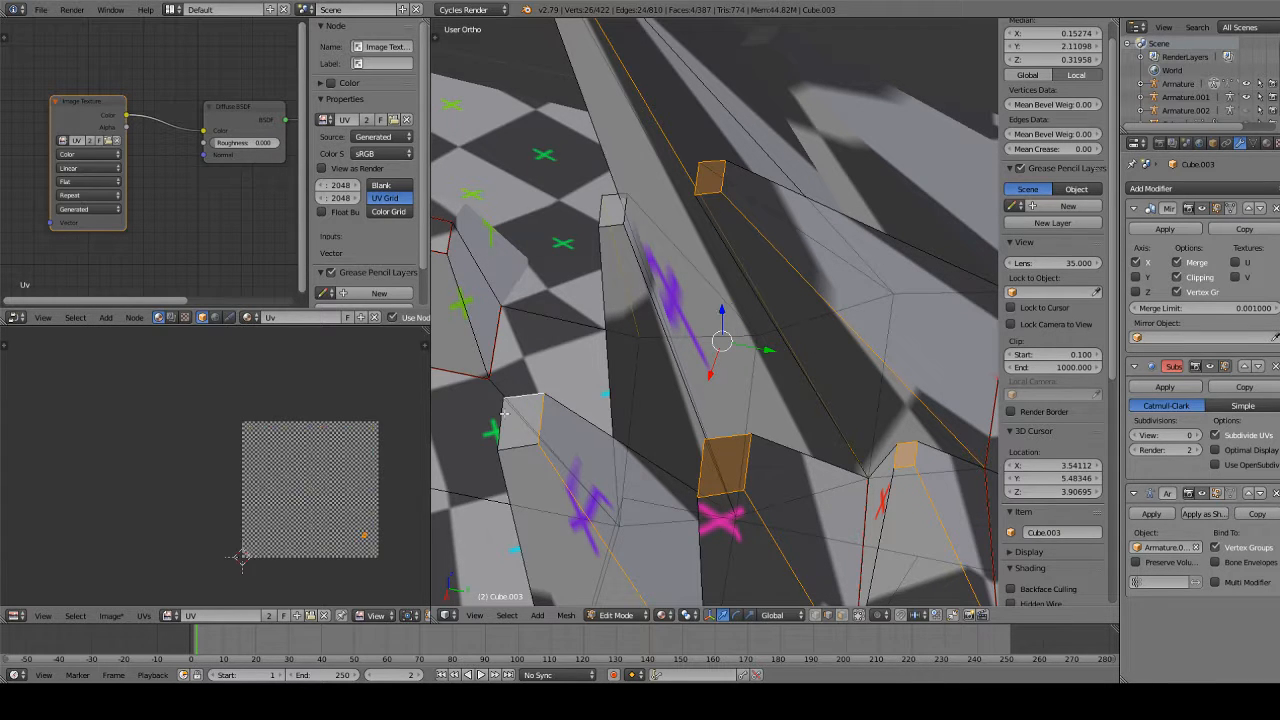
{"action": "right_click", "coordinate": [504, 416], "text": "shift"}
{"action": "right_click", "coordinate": [516, 446], "text": "shift"}
Enable face selection alongside edge selection and add the tip face of the remaining narrow rear head spike
{"action": "middle_click_drag", "start_coordinate": [550, 320], "coordinate": [666, 361]}
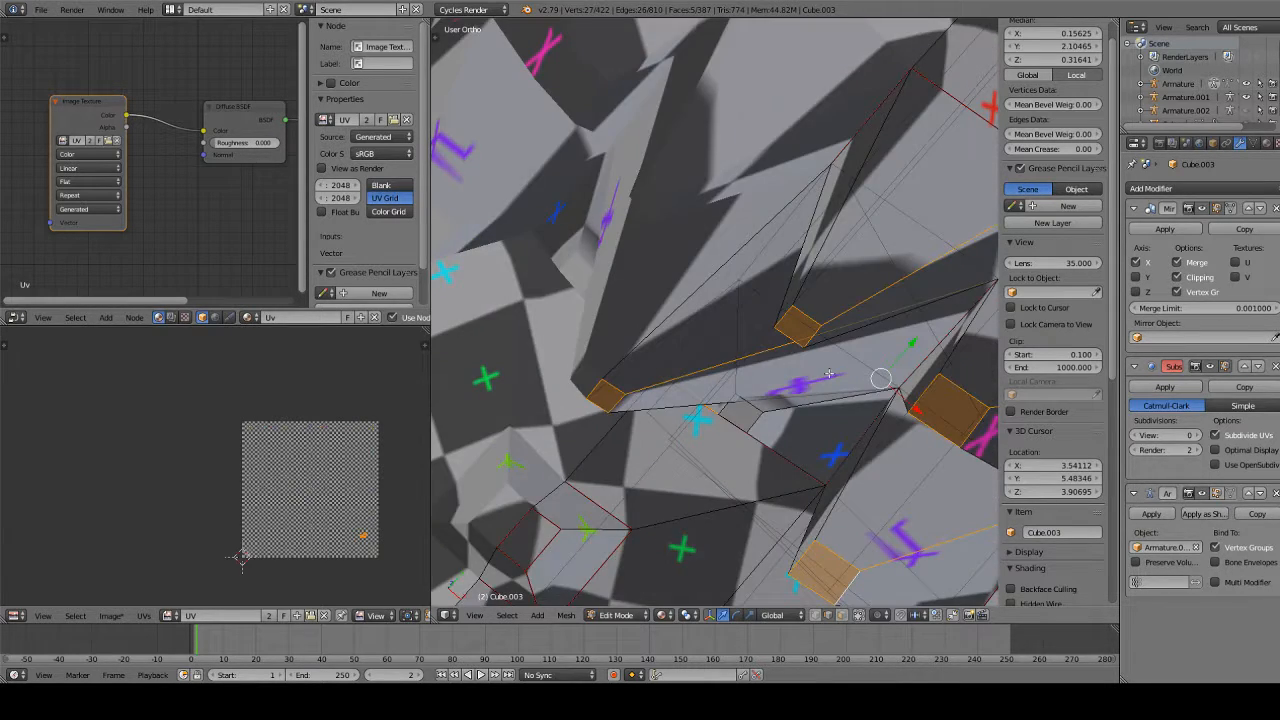
{"action": "middle_click_drag", "start_coordinate": [832, 373], "coordinate": [789, 349]}
{"action": "left_click", "coordinate": [842, 614]}
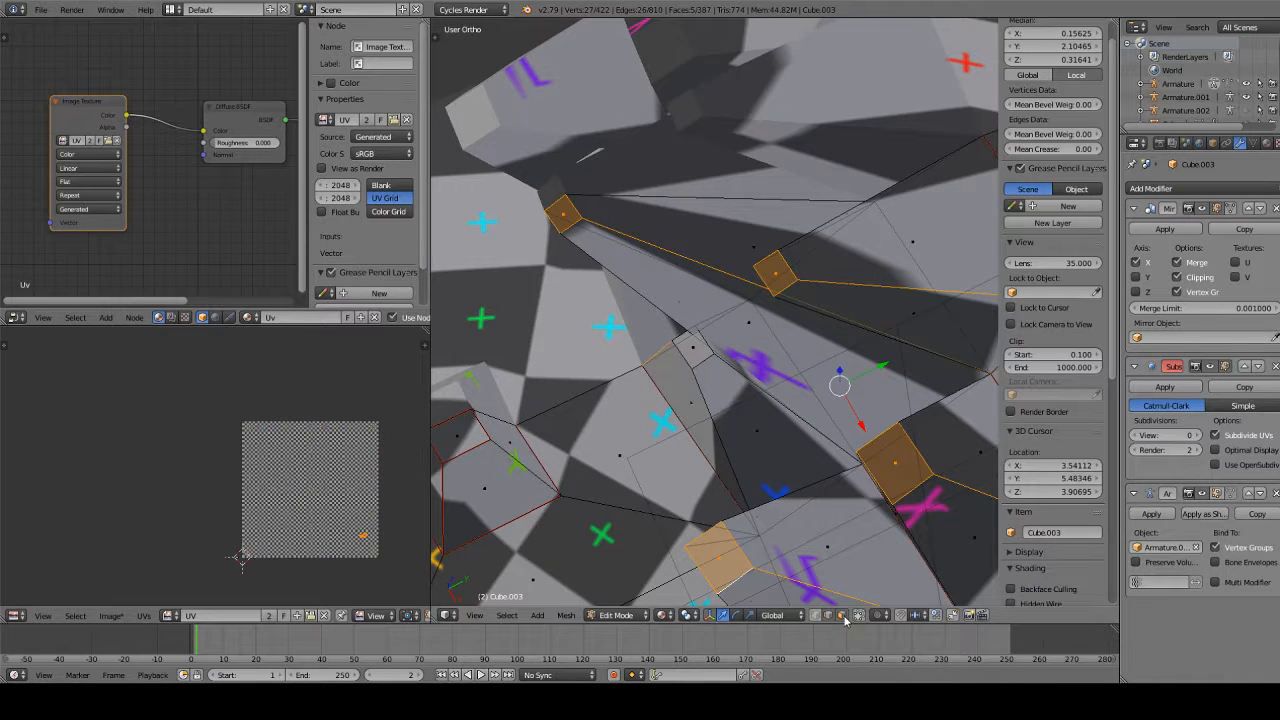
{"action": "middle_click_drag", "start_coordinate": [813, 493], "coordinate": [795, 457]}
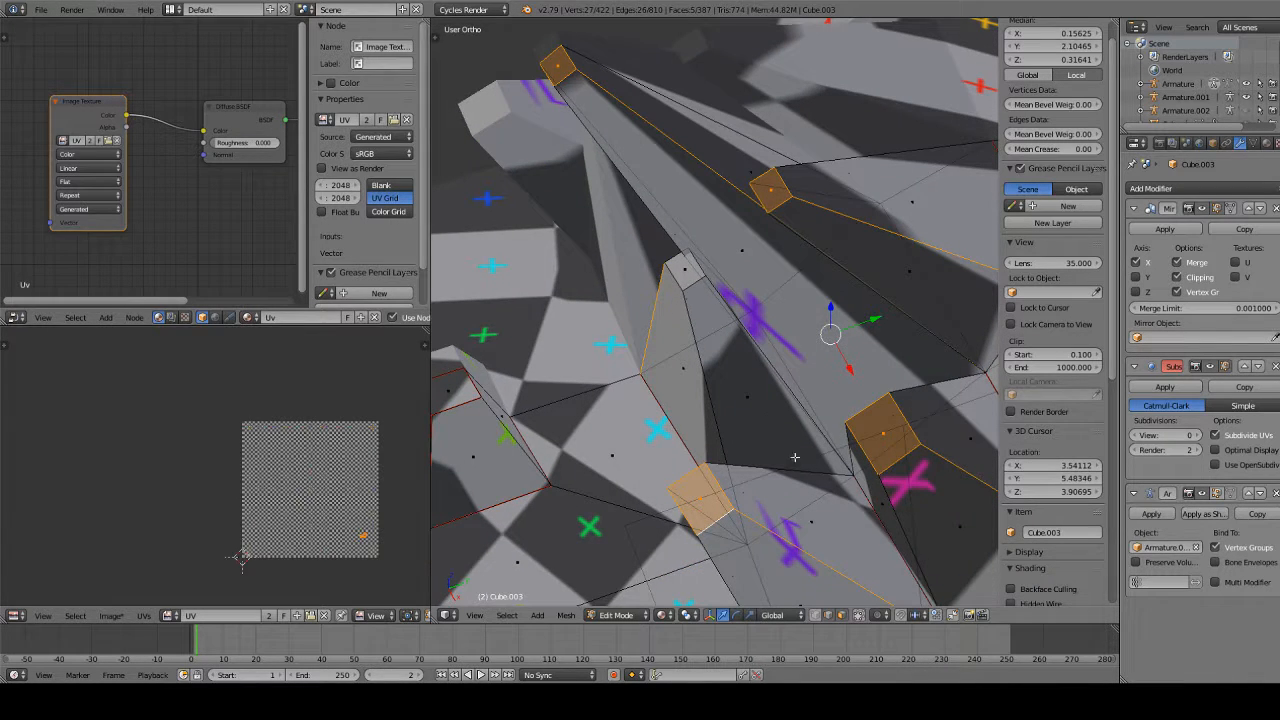
{"action": "right_click", "coordinate": [688, 270], "text": "shift"}
{"action": "middle_click_drag", "start_coordinate": [855, 318], "coordinate": [884, 508]}
{"action": "scroll", "coordinate": [842, 444], "scroll_direction": "up", "scroll_amount": 2}
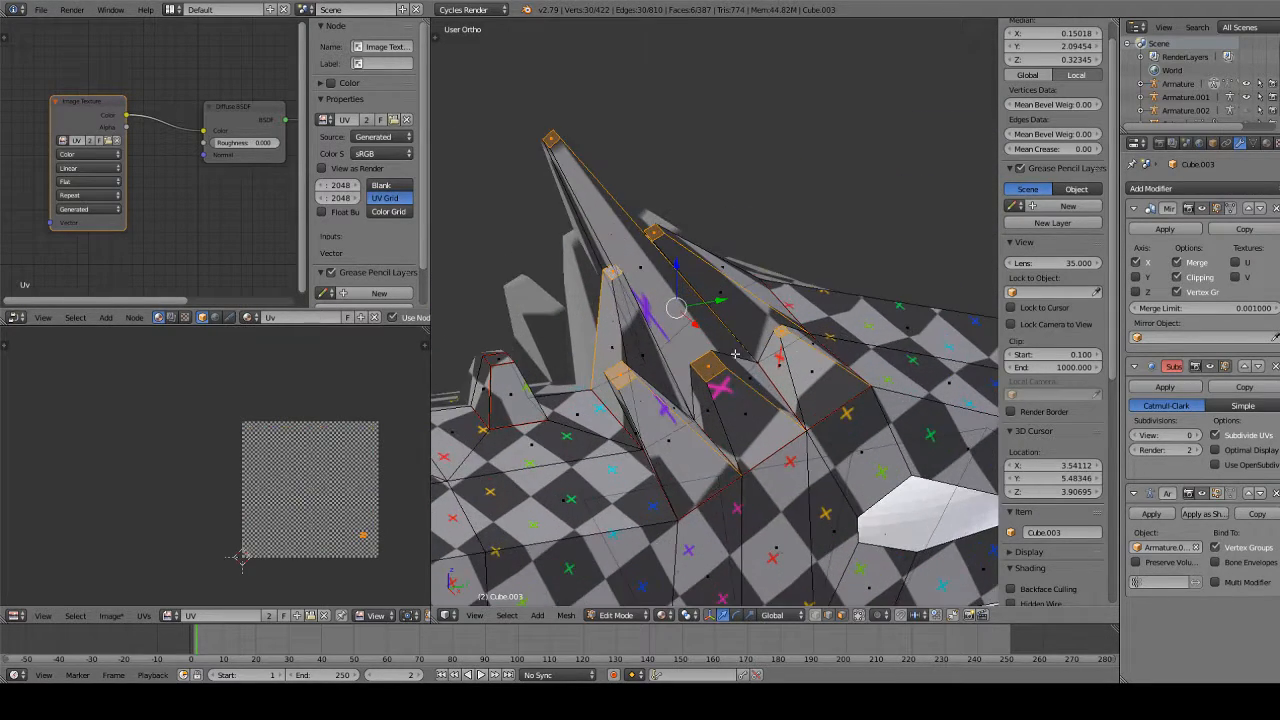
{"action": "middle_click_drag", "start_coordinate": [715, 350], "coordinate": [689, 430]}
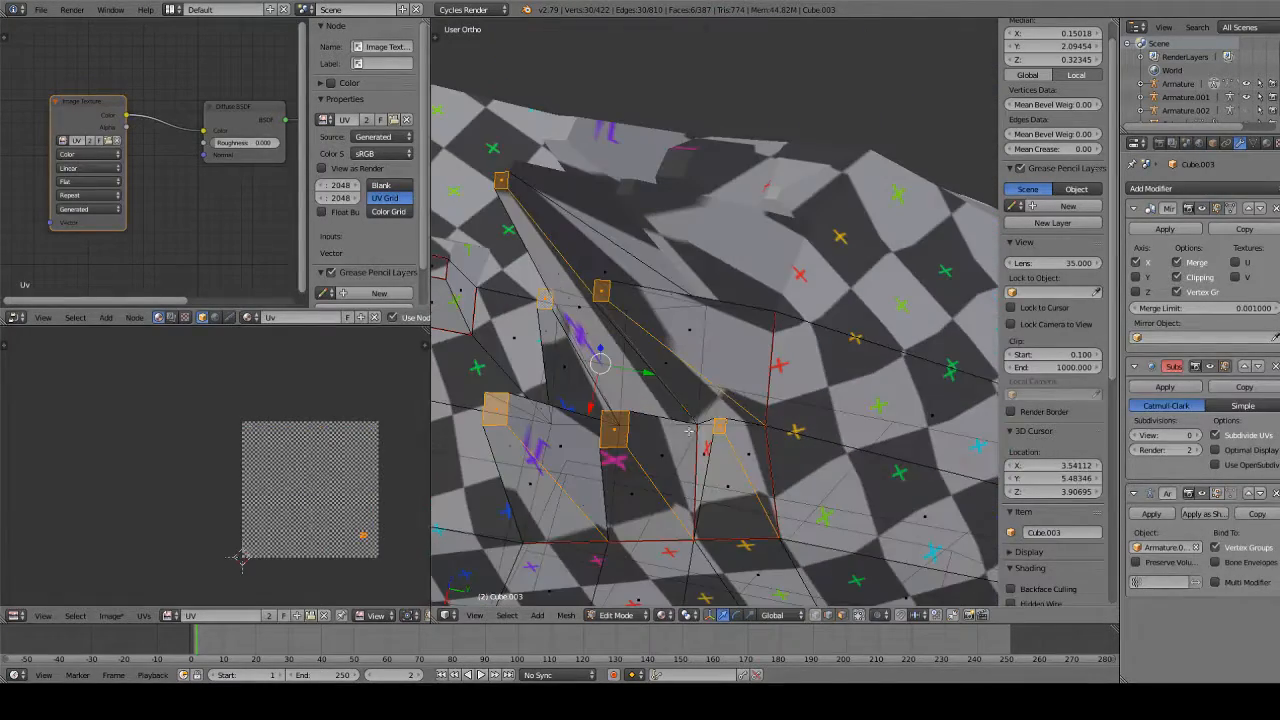
Mark the selected edges and tips of the head spikes as seams
{"action": "key", "text": "ctrl+e"}
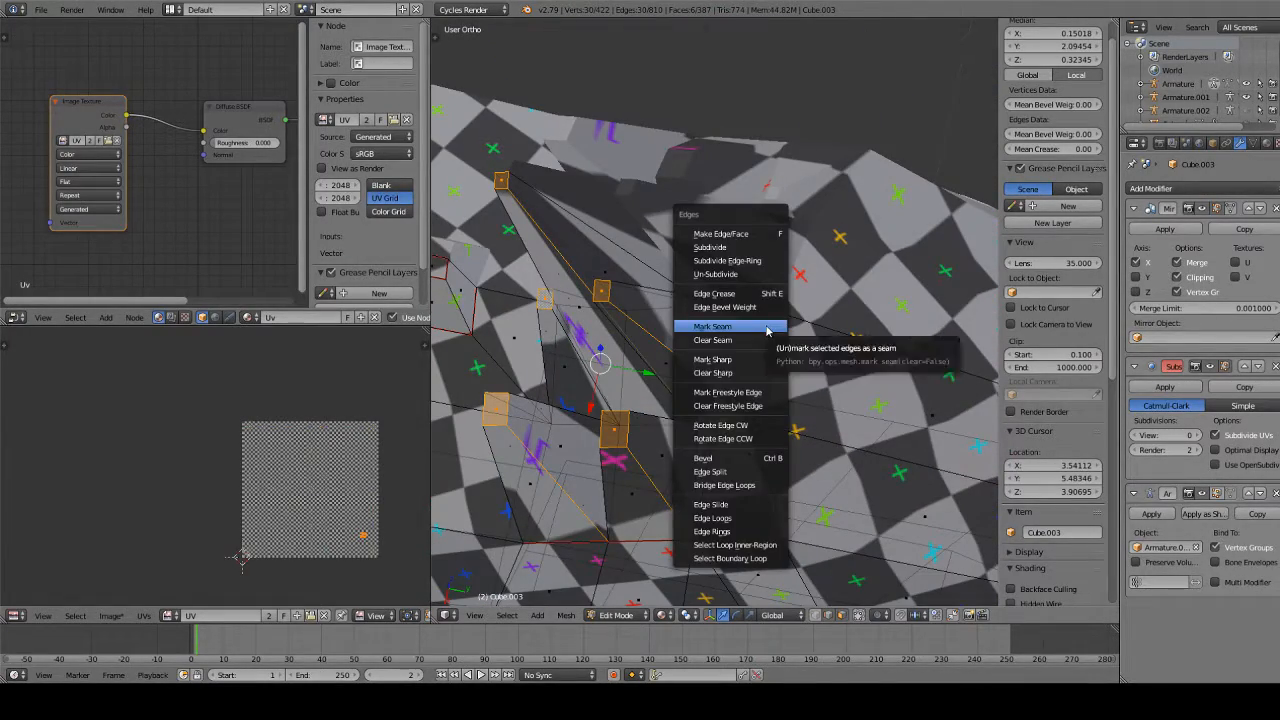
{"action": "left_click", "coordinate": [767, 327]}
{"action": "scroll", "coordinate": [767, 330], "scroll_direction": "down", "scroll_amount": 5}
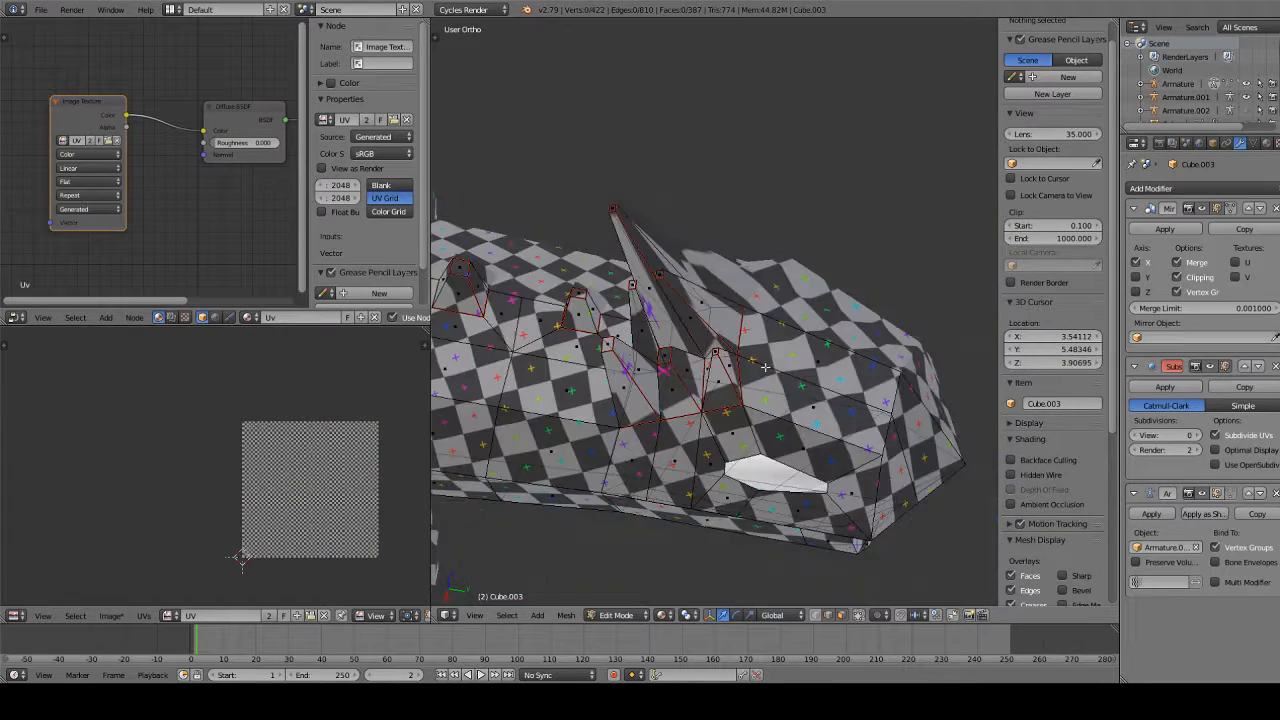
Unwrap the entire dinosaur mesh with the standard Unwrap method and clear the selection
{"action": "key", "text": "a"}
{"action": "key", "text": "o"}
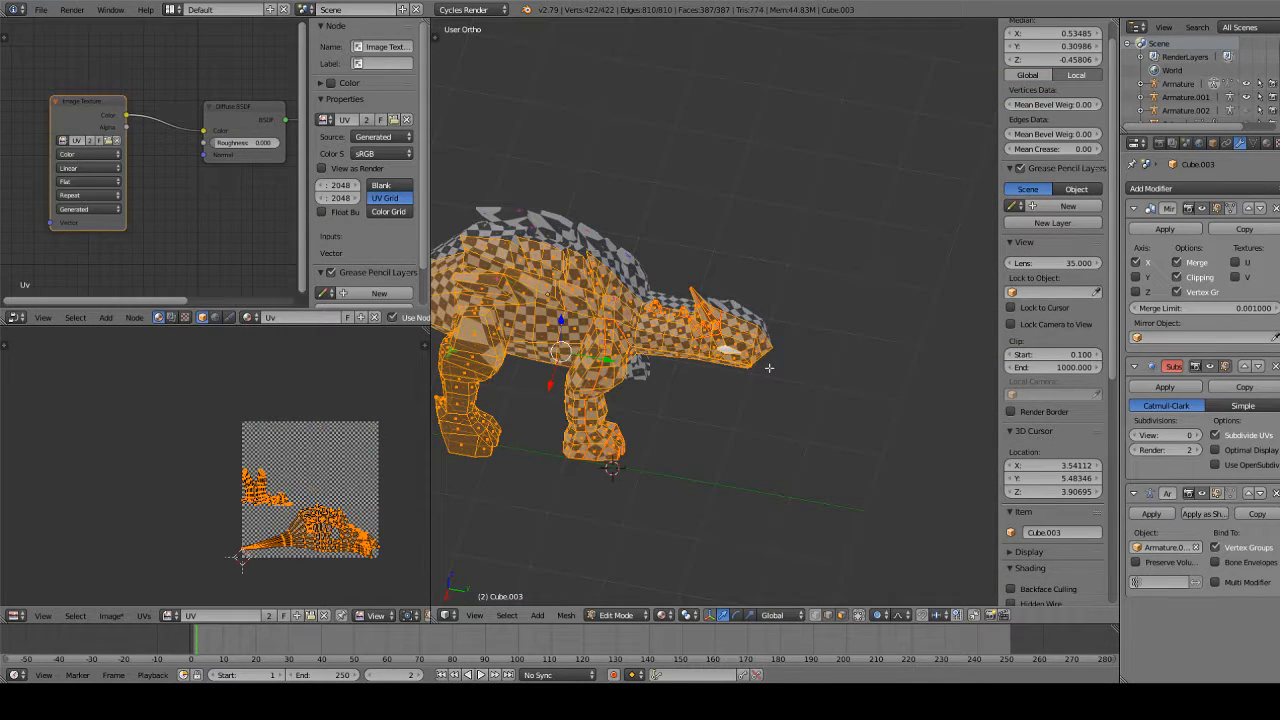
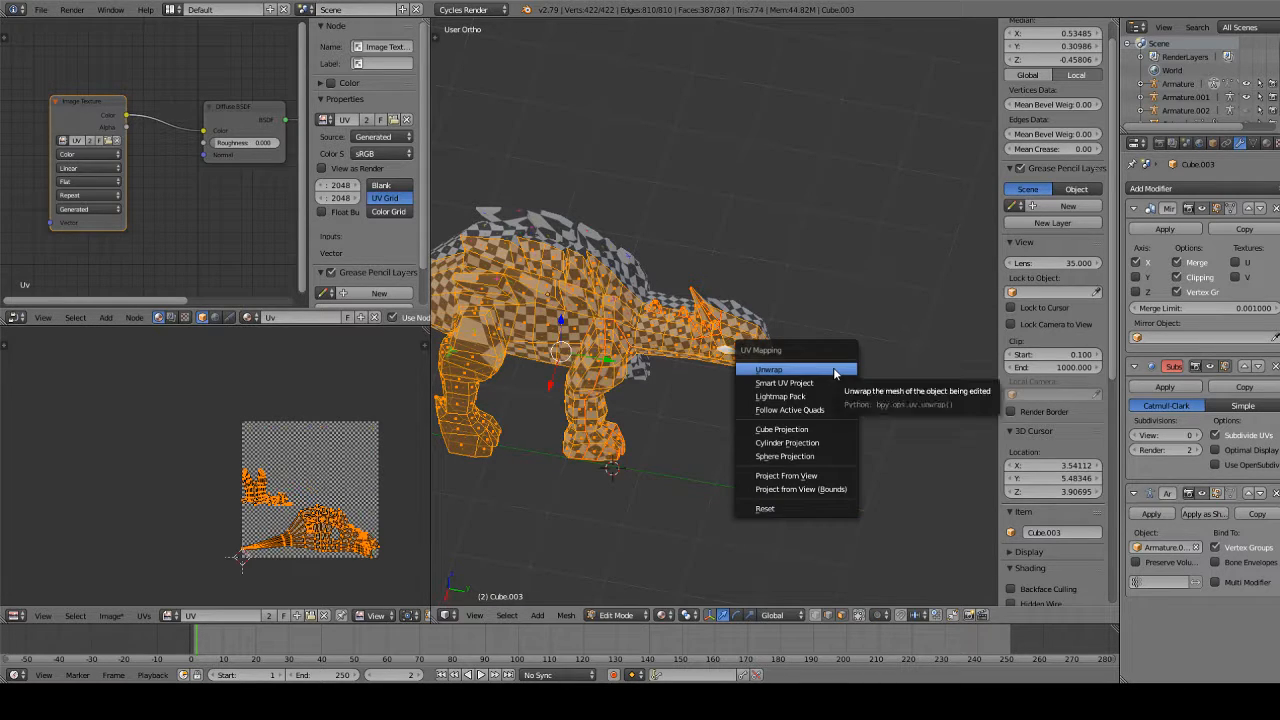
{"action": "left_click", "coordinate": [834, 370]}
{"action": "scroll", "coordinate": [787, 352], "scroll_direction": "up", "scroll_amount": 5}
{"action": "key", "text": "a"}
{"action": "middle_click_drag", "start_coordinate": [787, 352], "coordinate": [420, 387]}
{"action": "scroll", "coordinate": [660, 415], "scroll_direction": "down", "scroll_amount": 7}
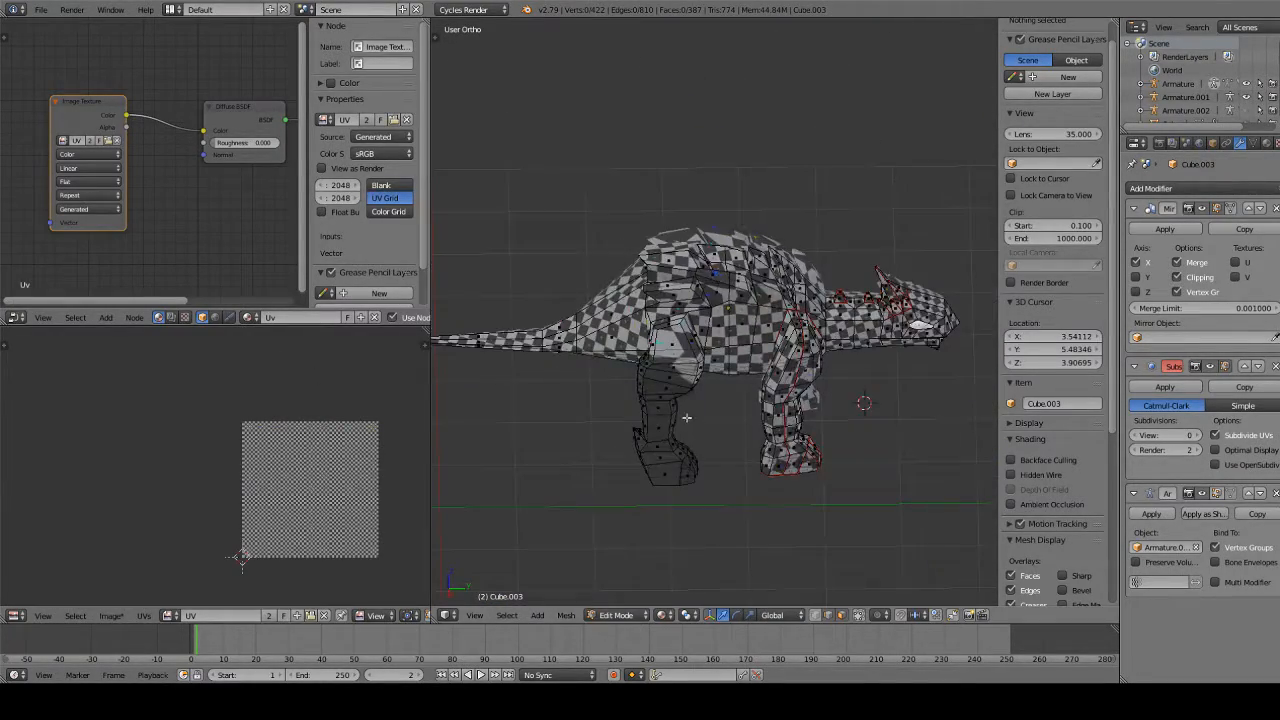
{"action": "mouse_move", "coordinate": [686, 420]}
{"action": "middle_mouse_down"}
{"action": "mouse_move", "coordinate": [796, 380]}
{"action": "mouse_move", "coordinate": [857, 232]}
{"action": "mouse_move", "coordinate": [711, 281]}
{"action": "mouse_move", "coordinate": [736, 360]}
{"action": "mouse_move", "coordinate": [732, 403]}
{"action": "mouse_move", "coordinate": [690, 410]}
{"action": "middle_mouse_up"}
{"action": "scroll", "coordinate": [744, 402], "scroll_direction": "up", "scroll_amount": 3}
{"action": "scroll", "coordinate": [796, 380], "scroll_direction": "up", "scroll_amount": 5}
{"action": "scroll", "coordinate": [813, 336], "scroll_direction": "up", "scroll_amount": 2}
{"action": "scroll", "coordinate": [881, 228], "scroll_direction": "down", "scroll_amount": 4}
{"action": "scroll", "coordinate": [736, 362], "scroll_direction": "up", "scroll_amount": 4}
{"action": "right_click", "coordinate": [725, 390]}
{"action": "right_click", "coordinate": [660, 425], "text": "shift"}
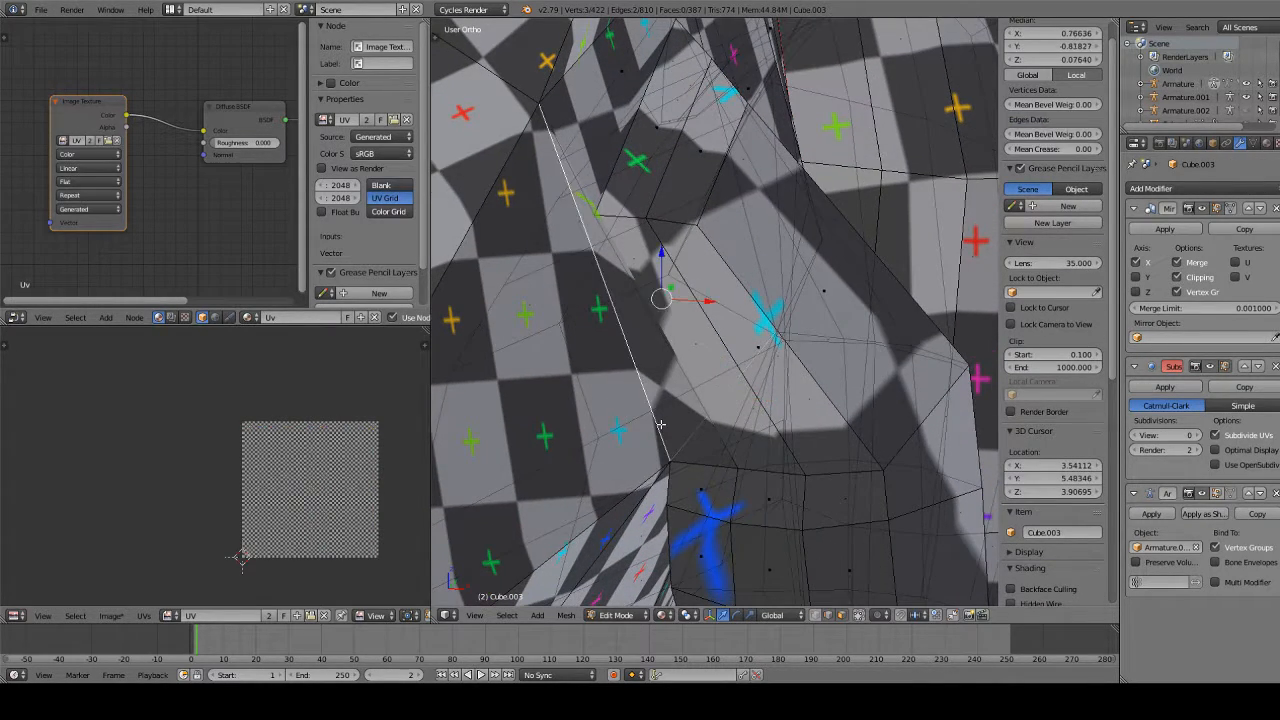
{"action": "middle_click_drag", "start_coordinate": [627, 296], "coordinate": [520, 210]}
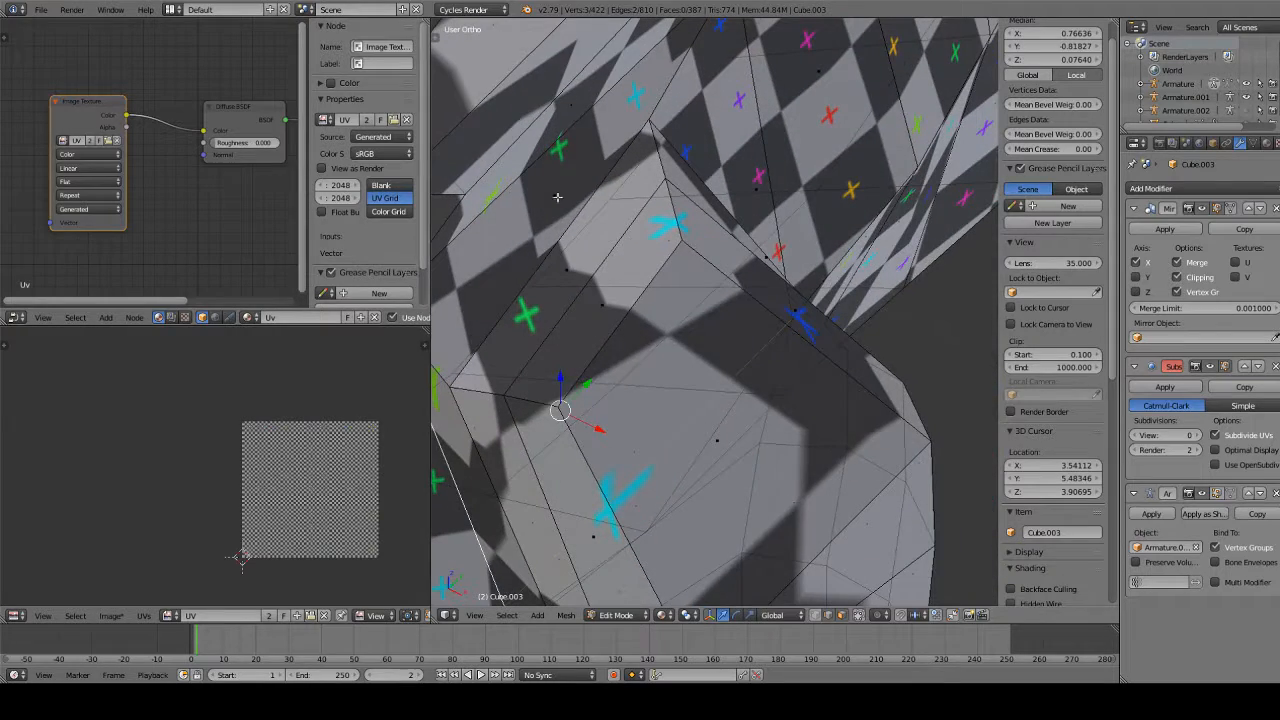
{"action": "right_click", "coordinate": [479, 190], "text": "shift"}
{"action": "right_click", "coordinate": [503, 197], "text": "shift"}
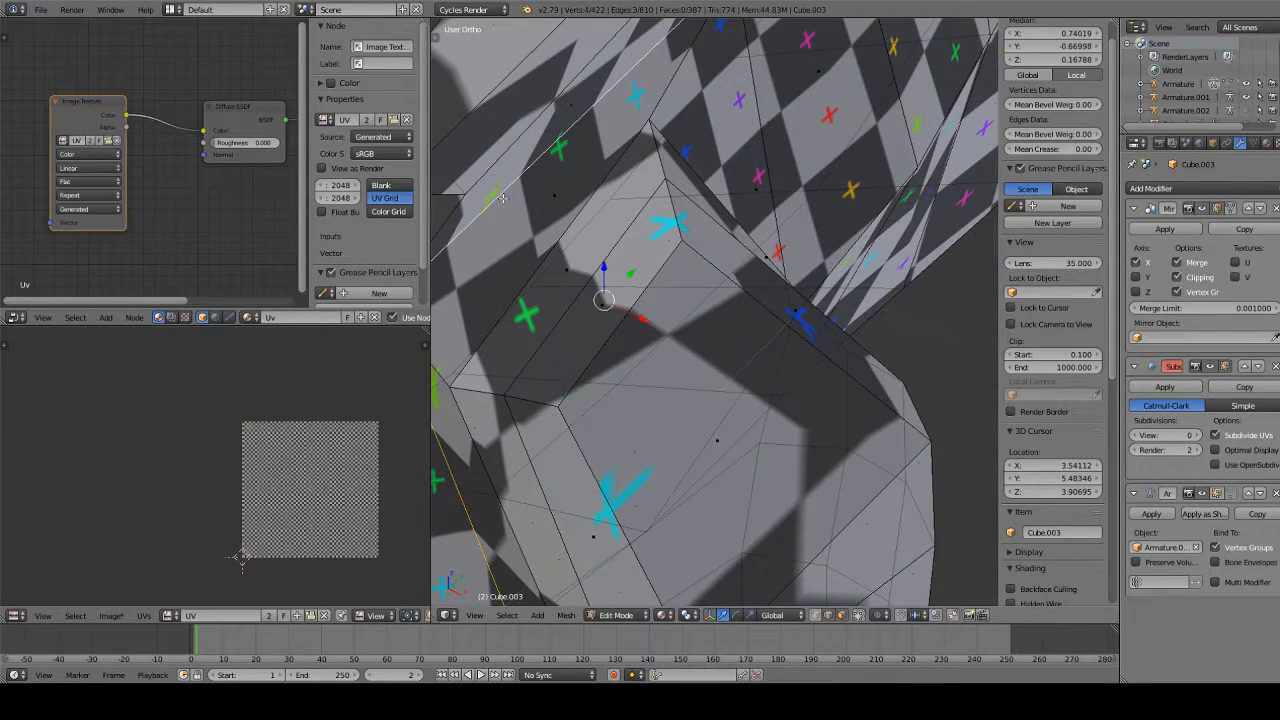
{"action": "middle_click_drag", "start_coordinate": [706, 198], "coordinate": [729, 184]}
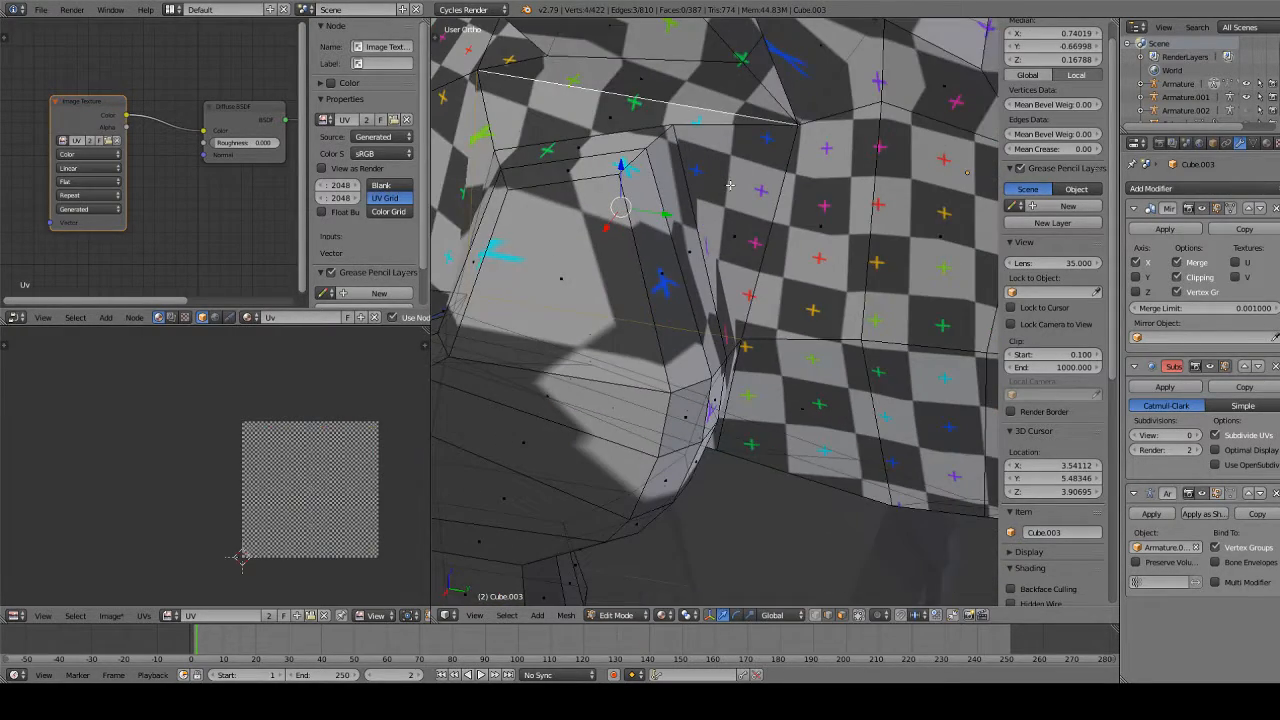
{"action": "right_click", "coordinate": [705, 172]}
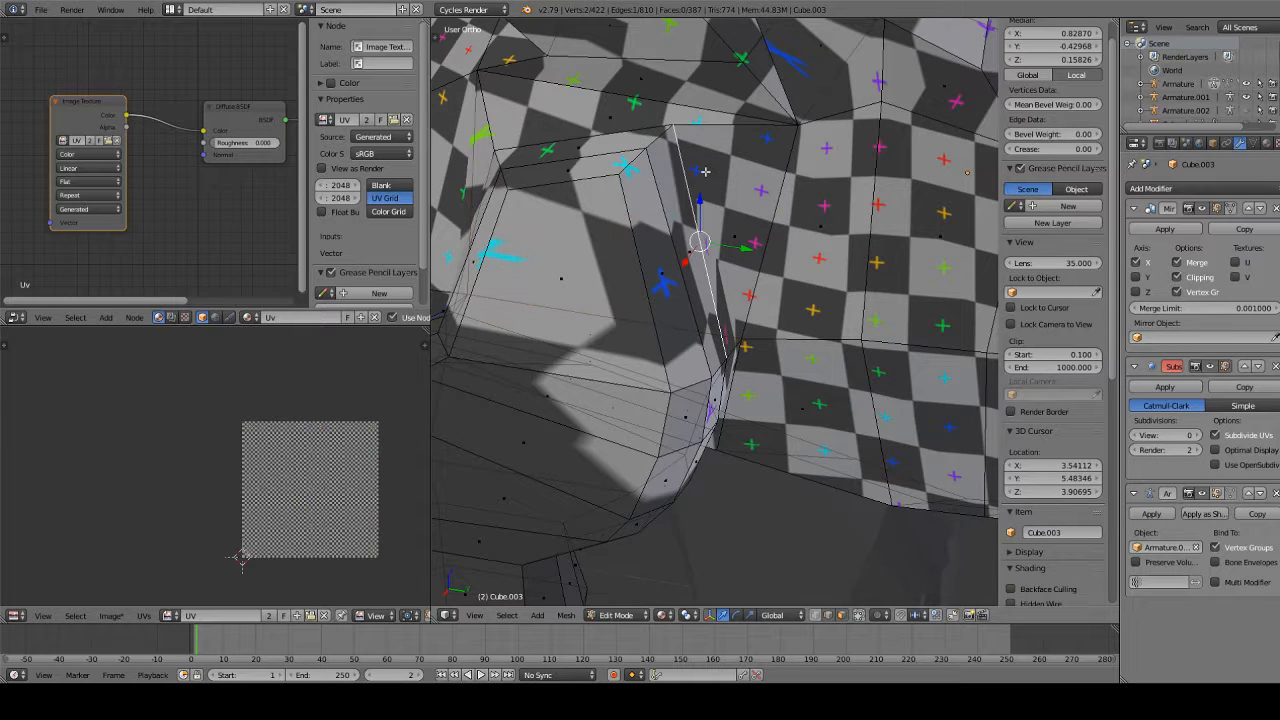
{"action": "right_click", "coordinate": [596, 121], "text": "shift"}
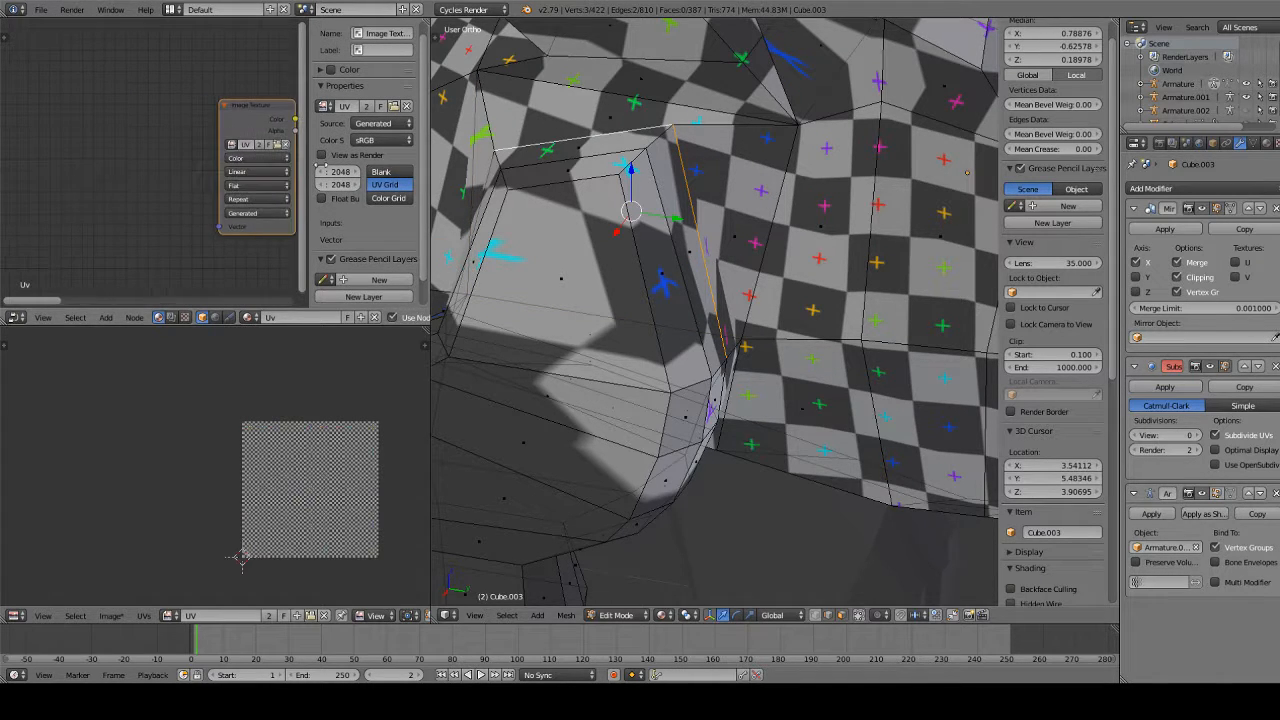
{"action": "middle_click_drag", "start_coordinate": [554, 196], "coordinate": [587, 218]}
Mark the four body edges enclosing the top of the rear thigh as a seam and clear the selection
{"action": "right_click", "coordinate": [543, 152]}
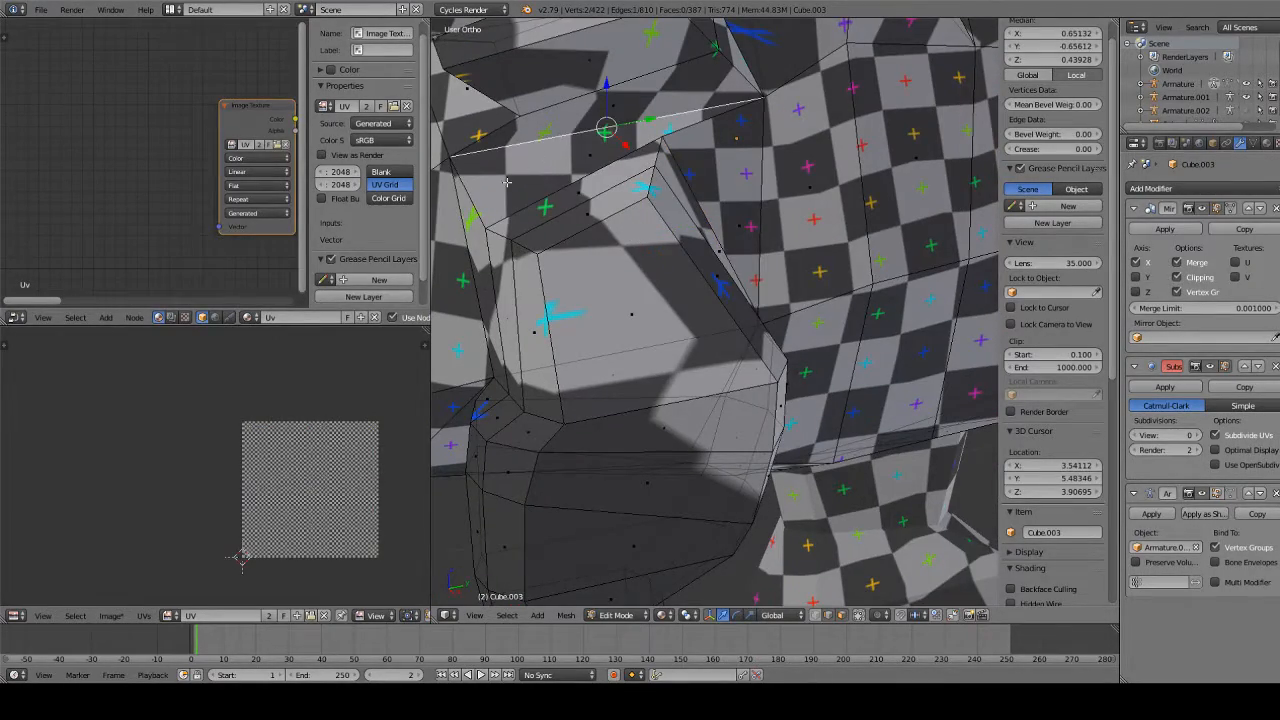
{"action": "right_click", "coordinate": [462, 216], "text": "shift"}
{"action": "right_click", "coordinate": [763, 176], "text": "shift"}
{"action": "middle_click_drag", "start_coordinate": [809, 297], "coordinate": [798, 281]}
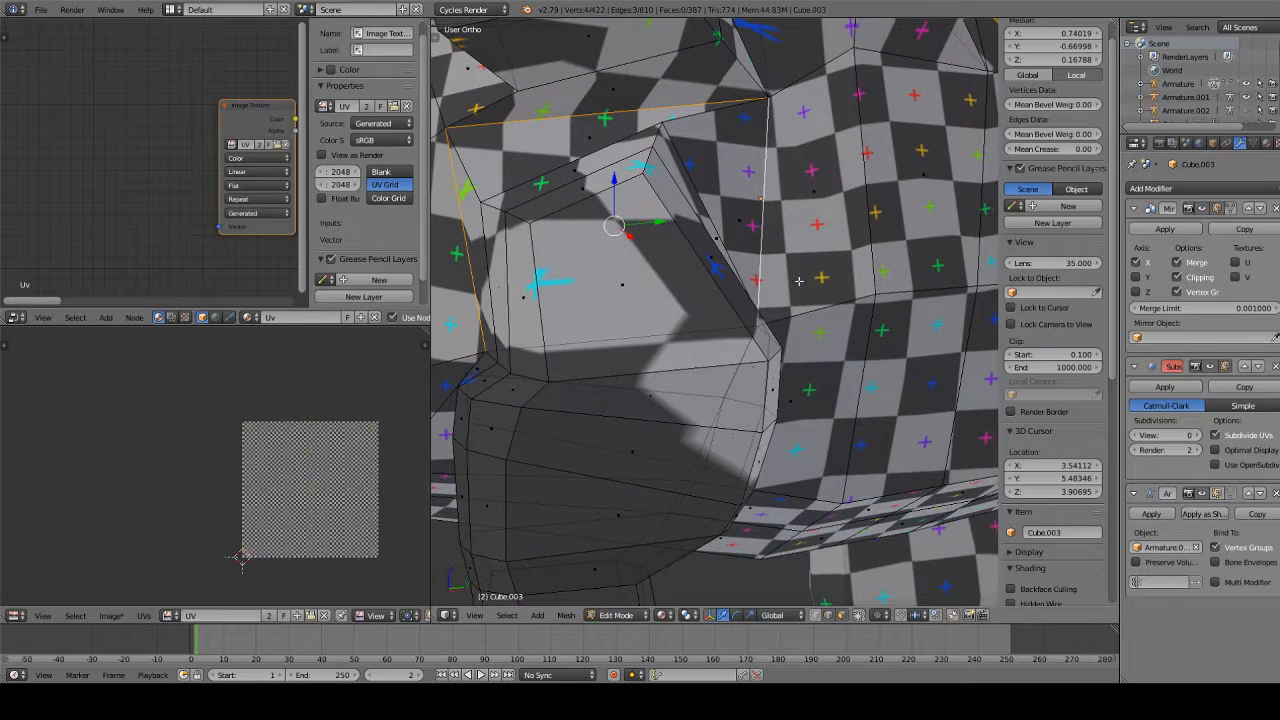
{"action": "right_click", "coordinate": [600, 348], "text": "shift"}
{"action": "middle_click_drag", "start_coordinate": [600, 348], "coordinate": [731, 281]}
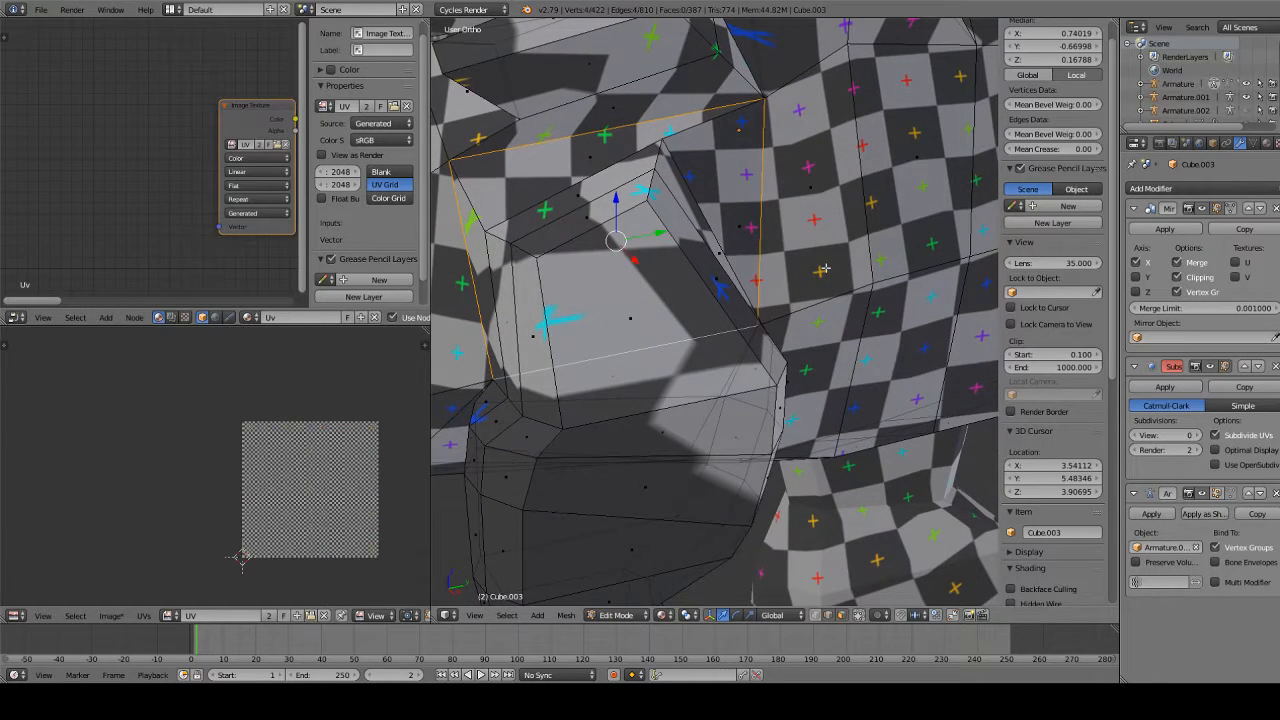
{"action": "key", "text": "ctrl+e"}
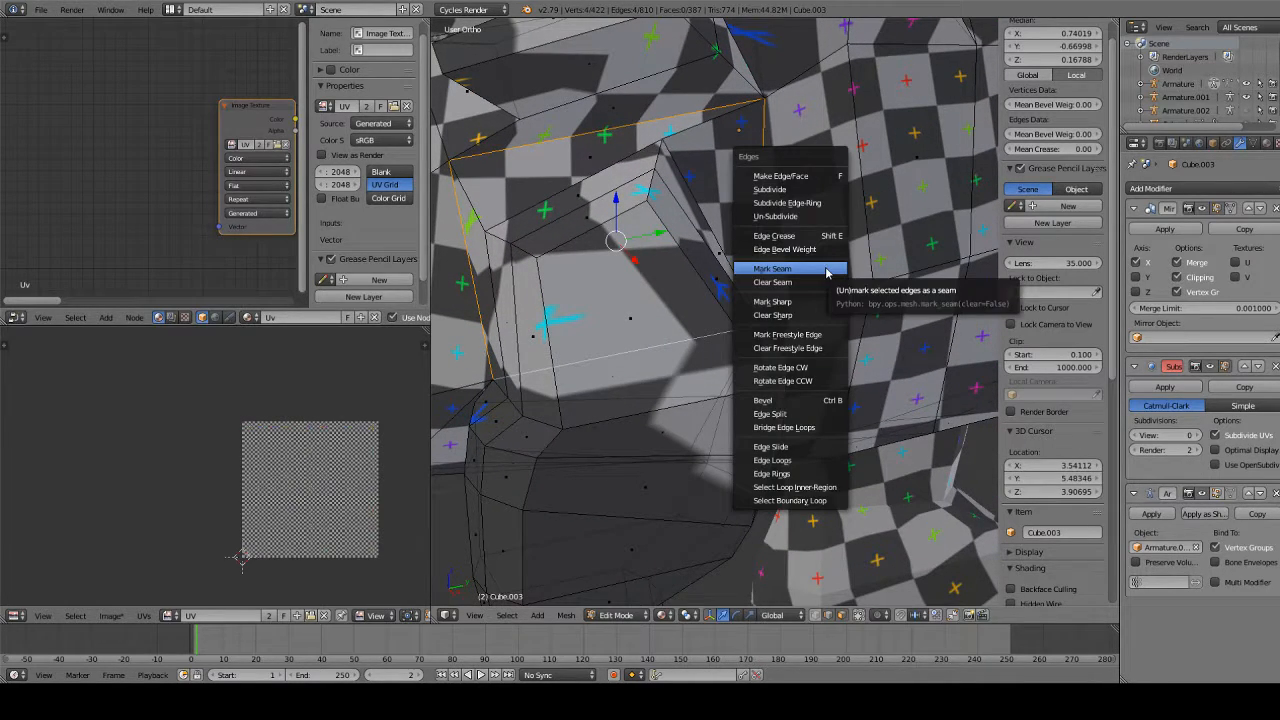
{"action": "left_click", "coordinate": [826, 269]}
{"action": "key", "text": "a"}
{"action": "middle_click_drag", "start_coordinate": [768, 254], "coordinate": [648, 481]}
{"action": "key", "text": "KP_3"}
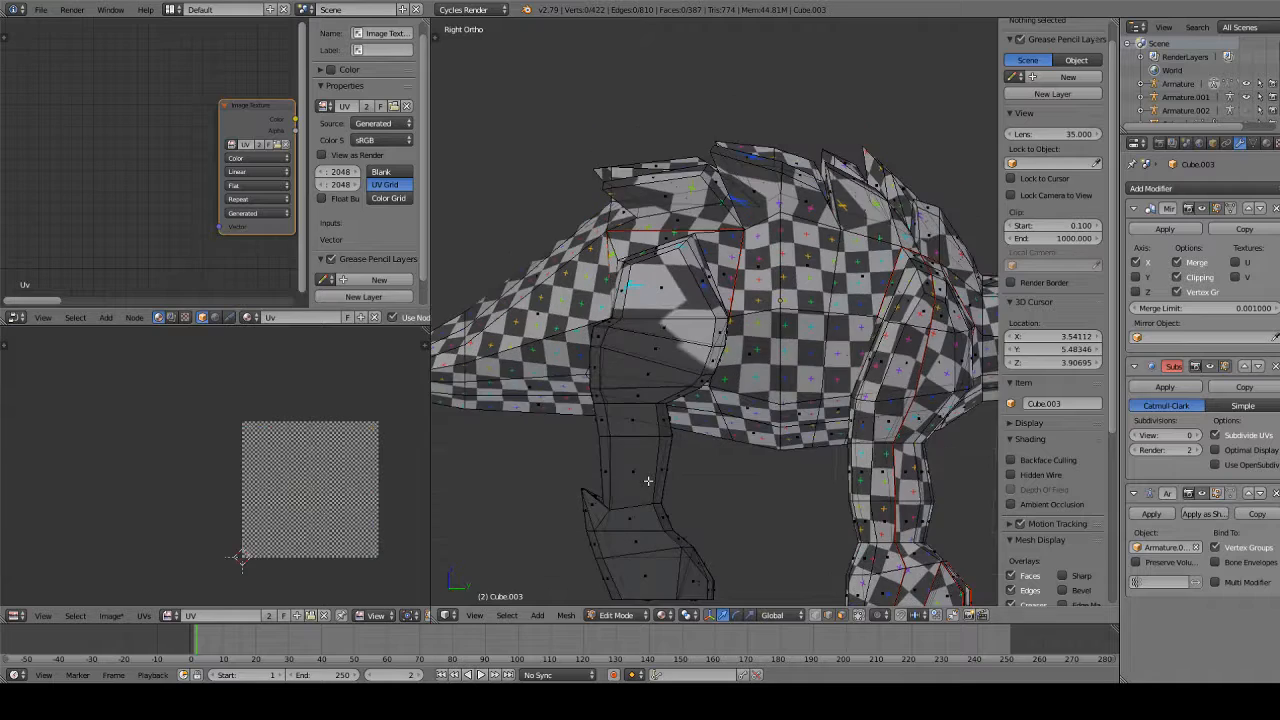
{"action": "scroll", "coordinate": [703, 246], "scroll_direction": "up", "scroll_amount": 6}
{"action": "mouse_move", "coordinate": [687, 206]}
{"action": "left_mouse_down", "text": "ctrl"}
{"action": "mouse_move", "coordinate": [677, 171]}
{"action": "mouse_move", "coordinate": [609, 191]}
{"action": "mouse_move", "coordinate": [545, 241]}
{"action": "mouse_move", "coordinate": [565, 254]}
{"action": "left_mouse_up", "text": "ctrl"}
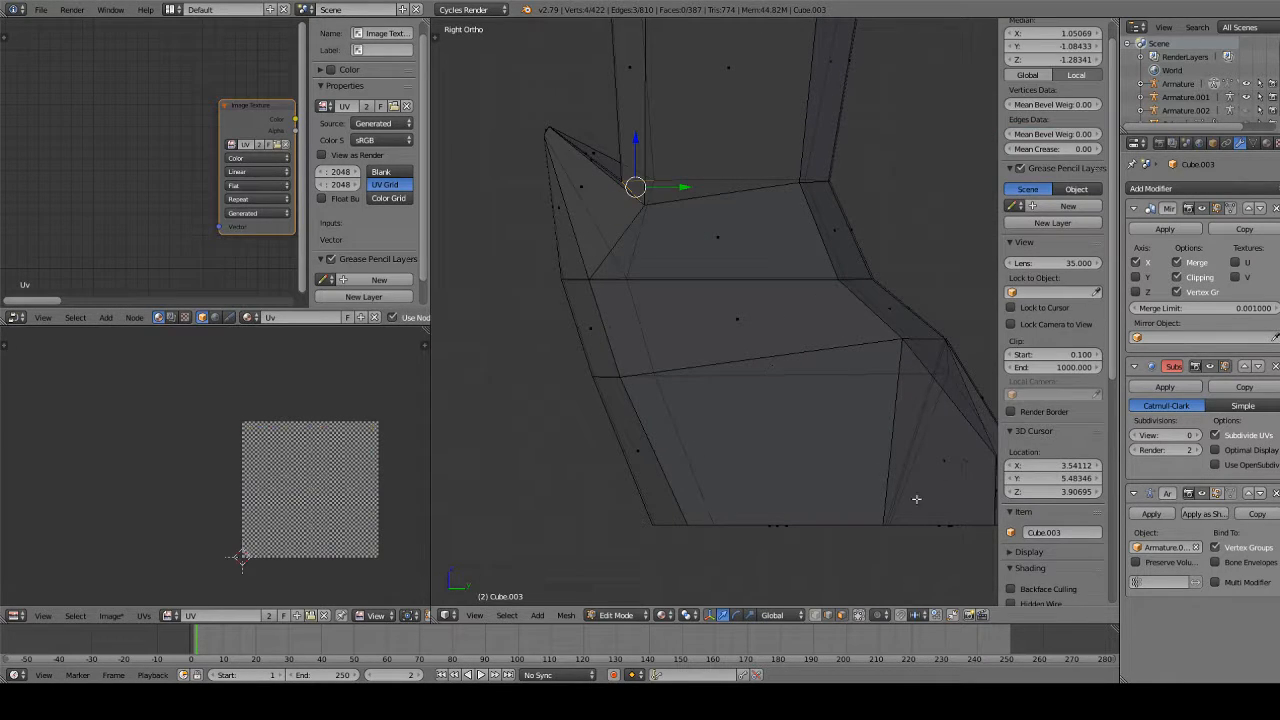
{"action": "key", "text": "a"}
Restrict selection to edges and mark the edges at the base of the rear foot's heel spur as a seam
{"action": "left_click", "coordinate": [829, 618]}
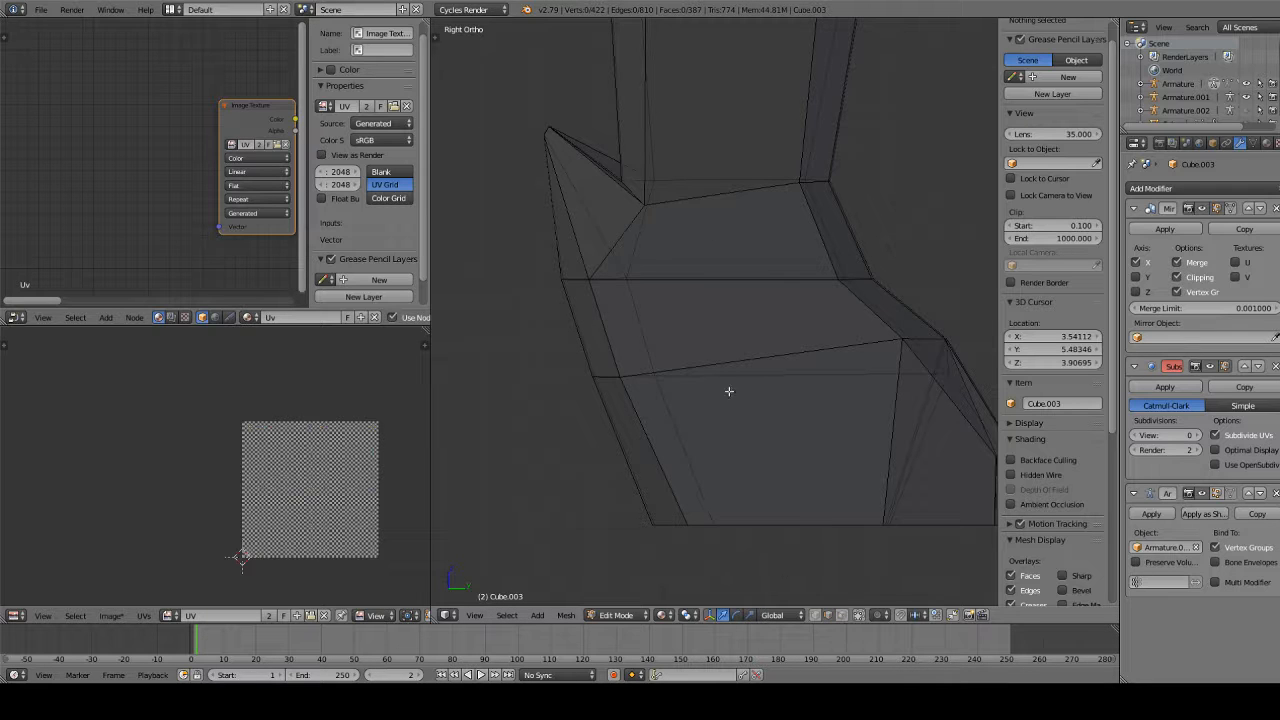
{"action": "mouse_move", "coordinate": [703, 172]}
{"action": "left_mouse_down", "text": "ctrl"}
{"action": "mouse_move", "coordinate": [657, 163]}
{"action": "mouse_move", "coordinate": [509, 277]}
{"action": "mouse_move", "coordinate": [669, 290]}
{"action": "mouse_move", "coordinate": [659, 197]}
{"action": "left_mouse_up", "text": "ctrl"}
{"action": "middle_click_drag", "start_coordinate": [659, 197], "coordinate": [912, 285]}
{"action": "key", "text": "ctrl+e"}
{"action": "left_click", "coordinate": [770, 252]}
{"action": "scroll", "coordinate": [770, 256], "scroll_direction": "down", "scroll_amount": 4}
{"action": "key", "text": "a"}
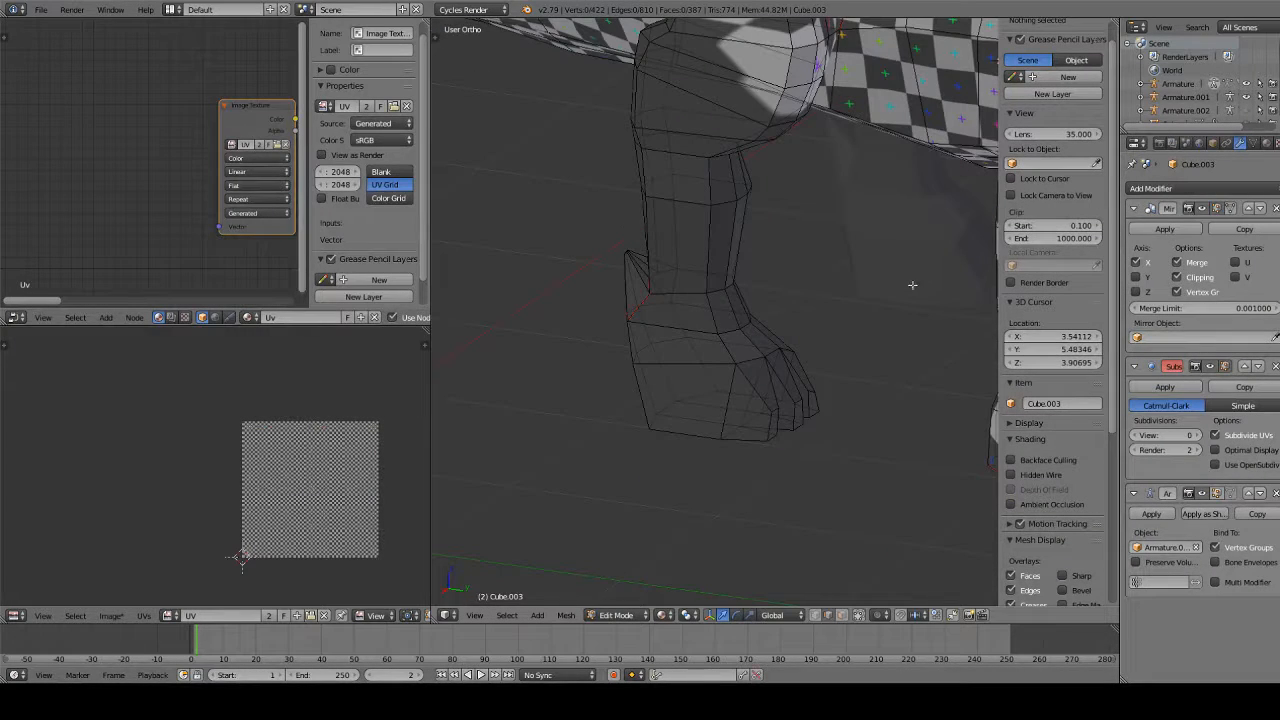
Mark the edges running around the rear foot at the base of the toes as a seam
{"action": "key", "text": "KP_3"}
{"action": "mouse_move", "coordinate": [810, 287]}
{"action": "left_mouse_down", "text": "ctrl"}
{"action": "mouse_move", "coordinate": [751, 409]}
{"action": "mouse_move", "coordinate": [766, 449]}
{"action": "mouse_move", "coordinate": [805, 300]}
{"action": "left_mouse_up", "text": "ctrl"}
{"action": "key", "text": "ctrl+e"}
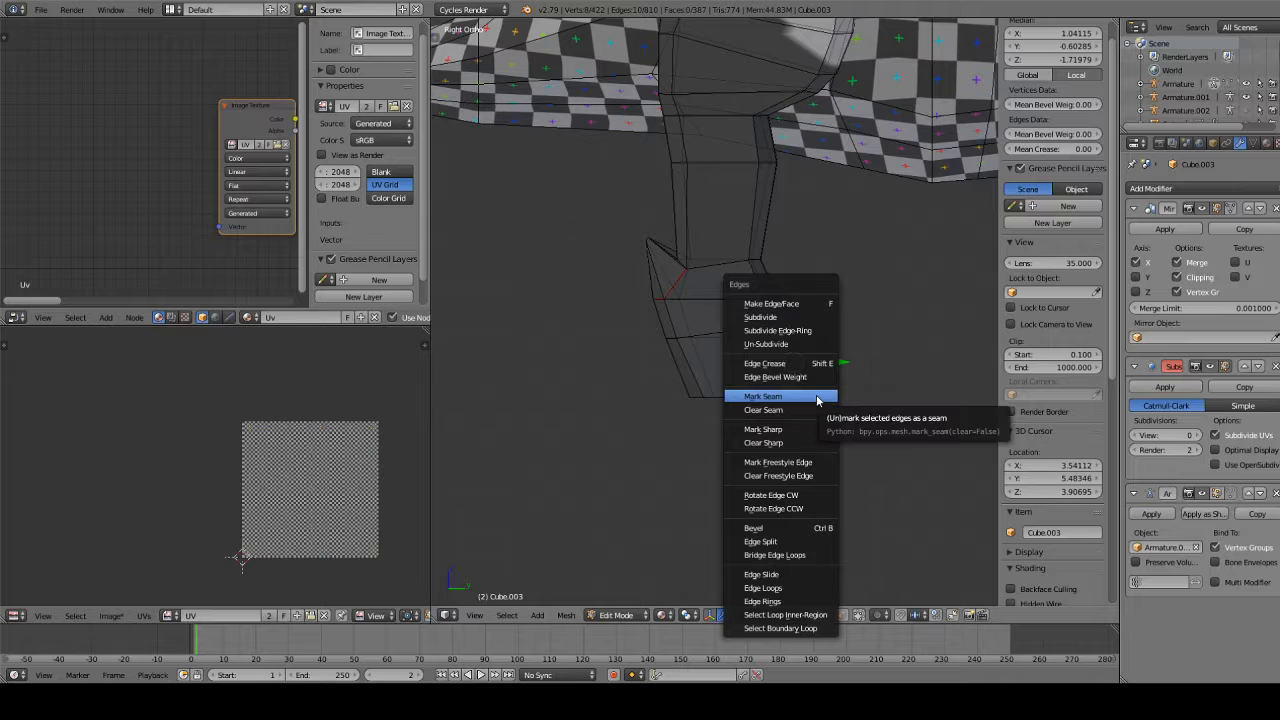
{"action": "left_click", "coordinate": [816, 396]}
{"action": "key", "text": "a"}
Select the lengthwise upper edge on each of the rear foot's three toes
{"action": "scroll", "coordinate": [862, 365], "scroll_direction": "up", "scroll_amount": 5}
{"action": "middle_click_drag", "start_coordinate": [862, 365], "coordinate": [774, 274]}
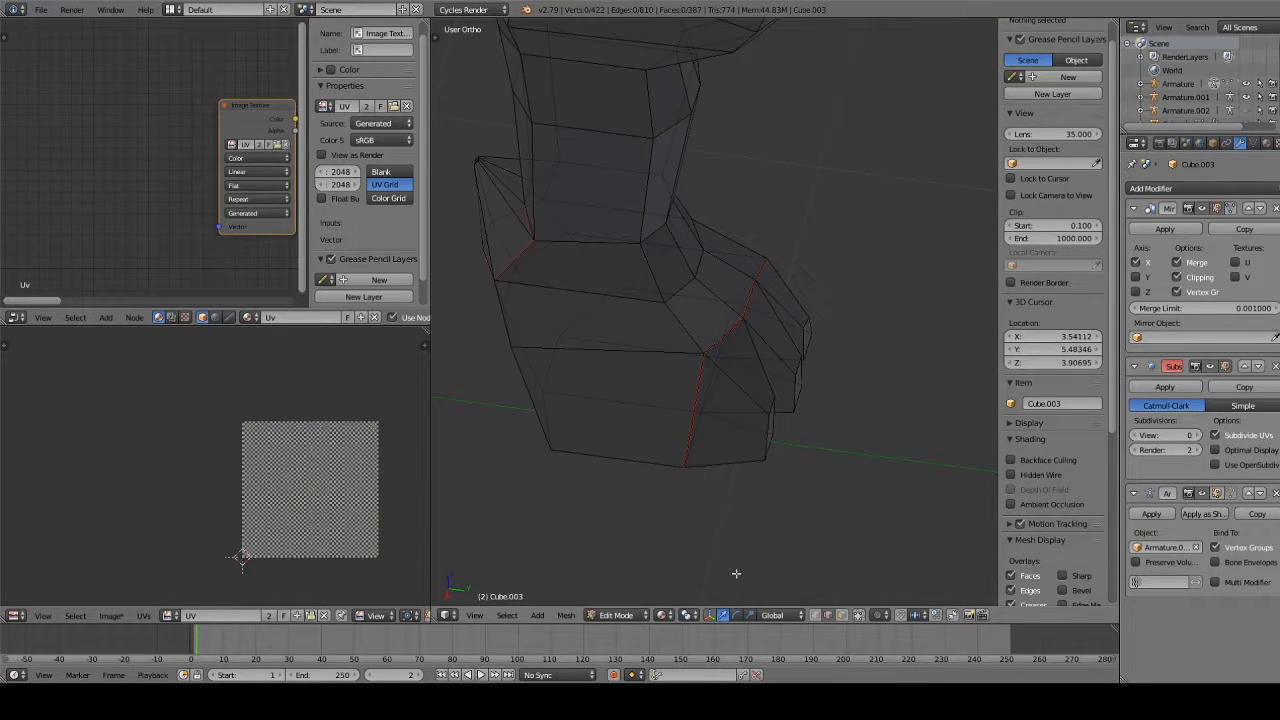
{"action": "right_click", "coordinate": [735, 382], "text": "alt"}
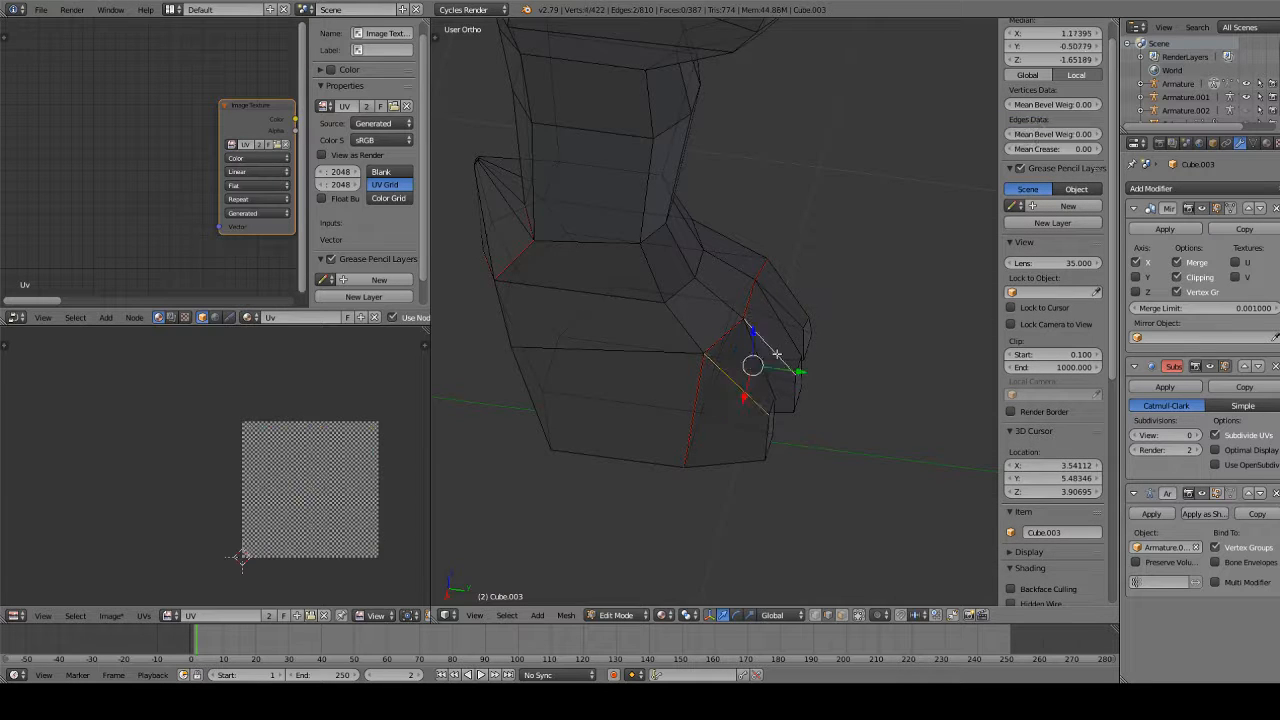
{"action": "right_click", "coordinate": [790, 318], "text": "shift"}
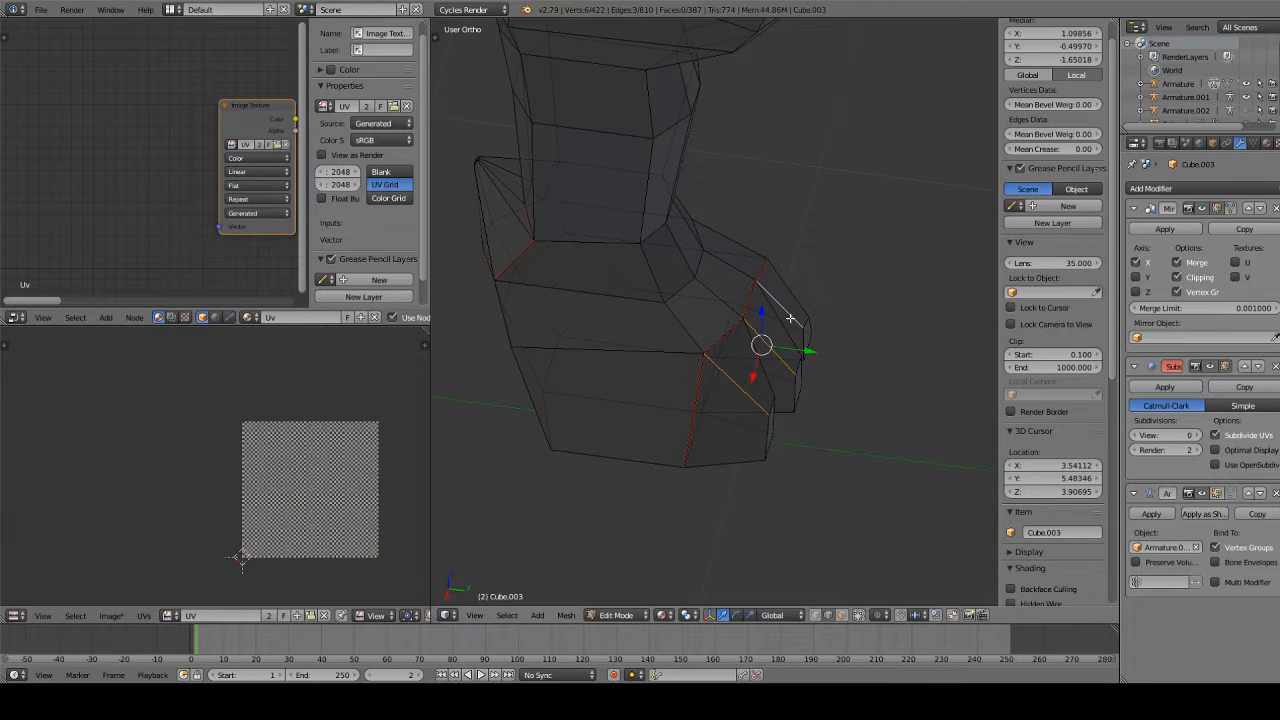
Enable face selection alongside edge selection and add the front tip faces of the three rear toes
{"action": "left_click", "coordinate": [858, 614]}
{"action": "right_click", "coordinate": [776, 436], "text": "shift"}
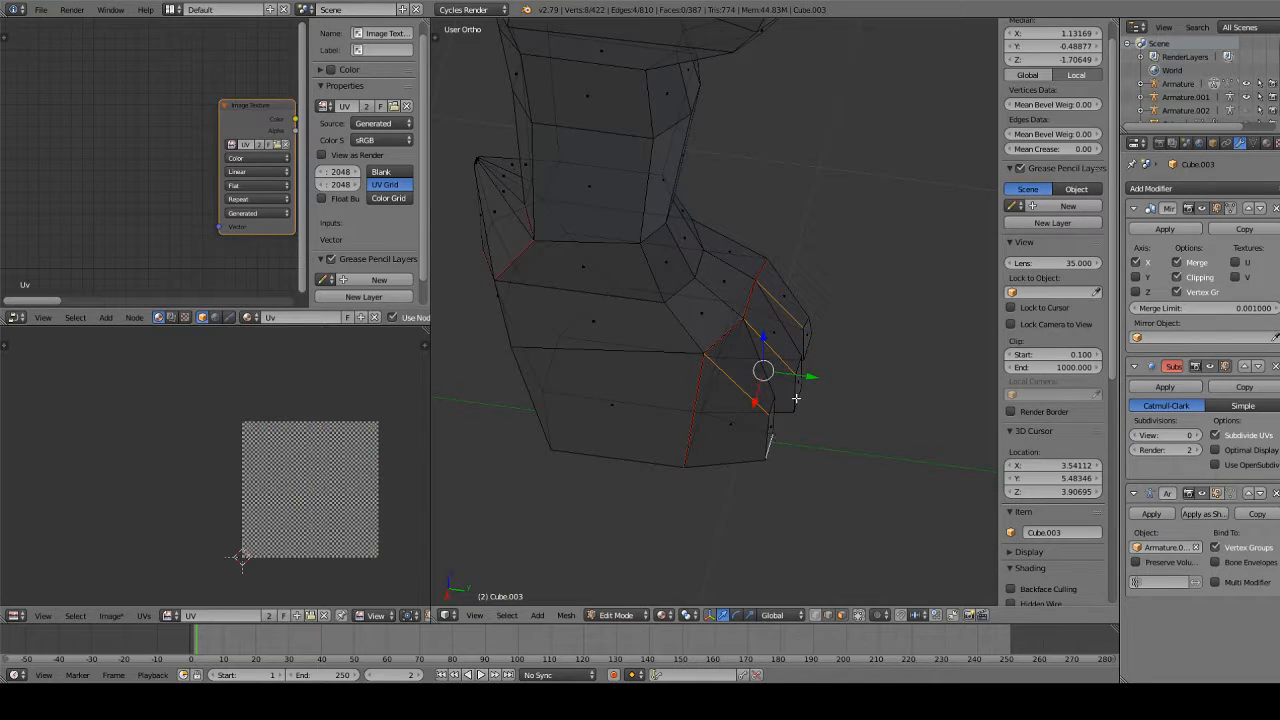
{"action": "right_click", "coordinate": [797, 444], "text": "shift"}
{"action": "right_click", "coordinate": [772, 427], "text": "shift"}
{"action": "middle_click_drag", "start_coordinate": [819, 424], "coordinate": [764, 384]}
{"action": "right_click", "coordinate": [727, 363], "text": "shift"}
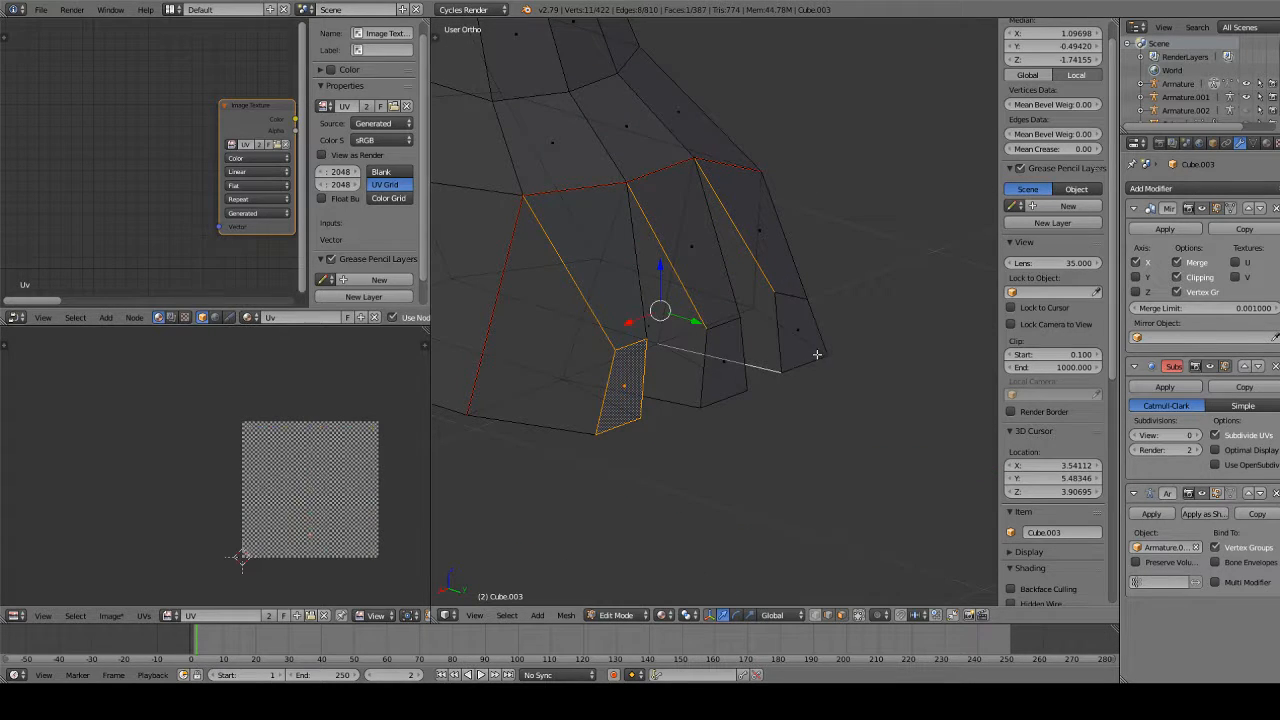
{"action": "right_click", "coordinate": [754, 371], "text": "shift"}
{"action": "right_click", "coordinate": [722, 368], "text": "shift"}
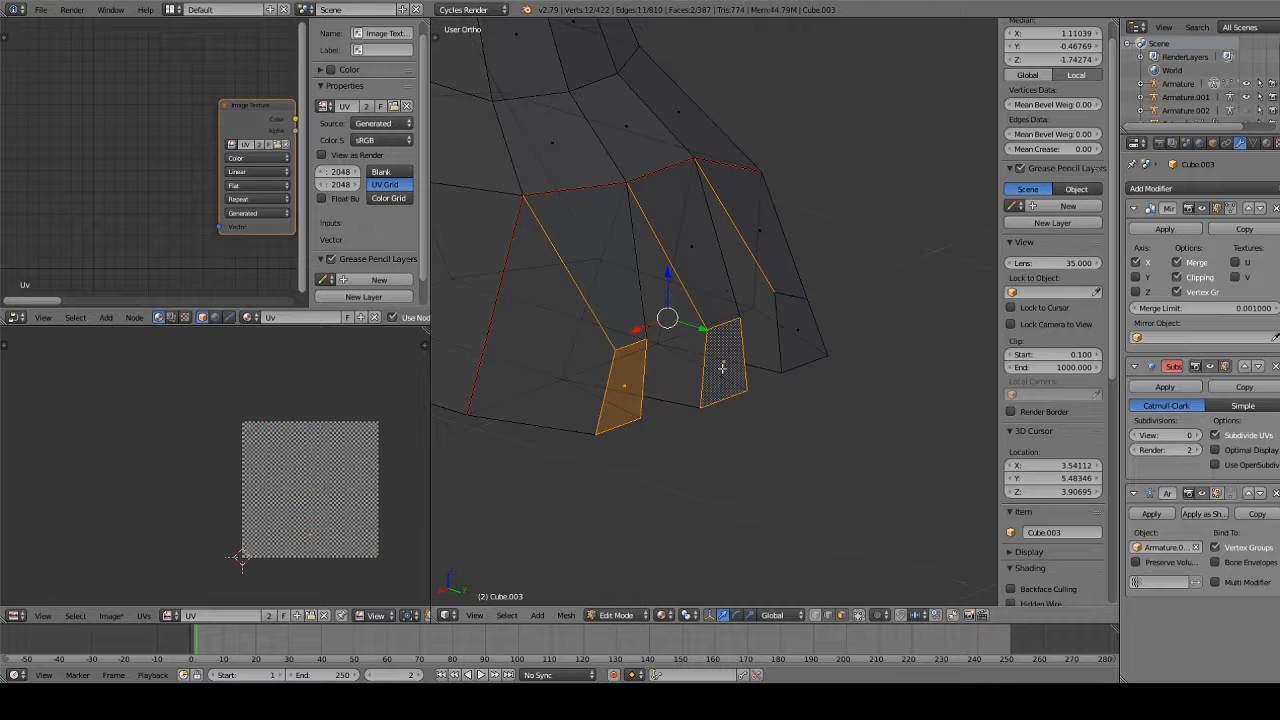
{"action": "right_click", "coordinate": [796, 327], "text": "shift"}
Mark the selected toe edges and tip faces of the rear foot as seams and clear the selection
{"action": "scroll", "coordinate": [852, 376], "scroll_direction": "down", "scroll_amount": 5}
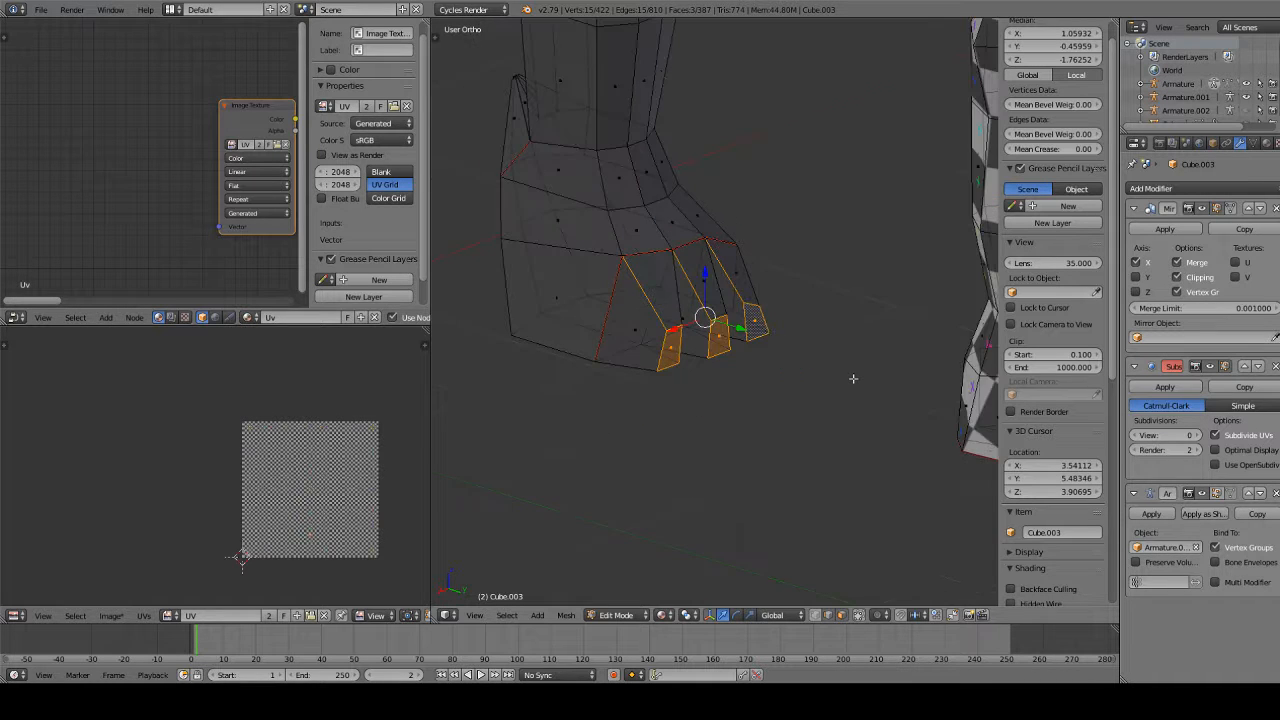
{"action": "key", "text": "ctrl+e"}
{"action": "left_click", "coordinate": [853, 378]}
{"action": "scroll", "coordinate": [853, 379], "scroll_direction": "down", "scroll_amount": 3}
{"action": "key", "text": "a"}
Restrict selection to edges only and bring the underside of the rear foot into view
{"action": "middle_click_drag", "start_coordinate": [670, 250], "coordinate": [822, 230]}
{"action": "scroll", "coordinate": [822, 230], "scroll_direction": "up", "scroll_amount": 3}
{"action": "left_click", "coordinate": [827, 616]}
{"action": "middle_click_drag", "start_coordinate": [702, 258], "coordinate": [606, 194]}
{"action": "scroll", "coordinate": [657, 269], "scroll_direction": "up", "scroll_amount": 4}
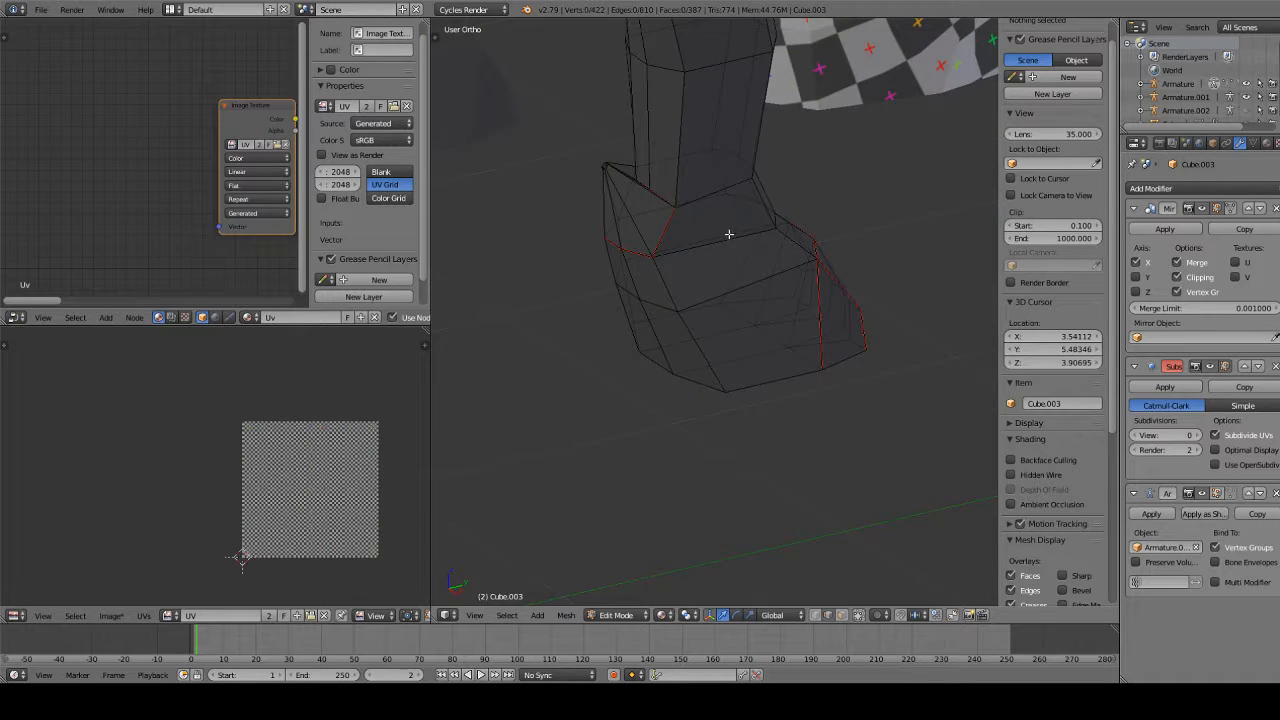
{"action": "middle_click_drag", "start_coordinate": [729, 234], "coordinate": [713, 161]}
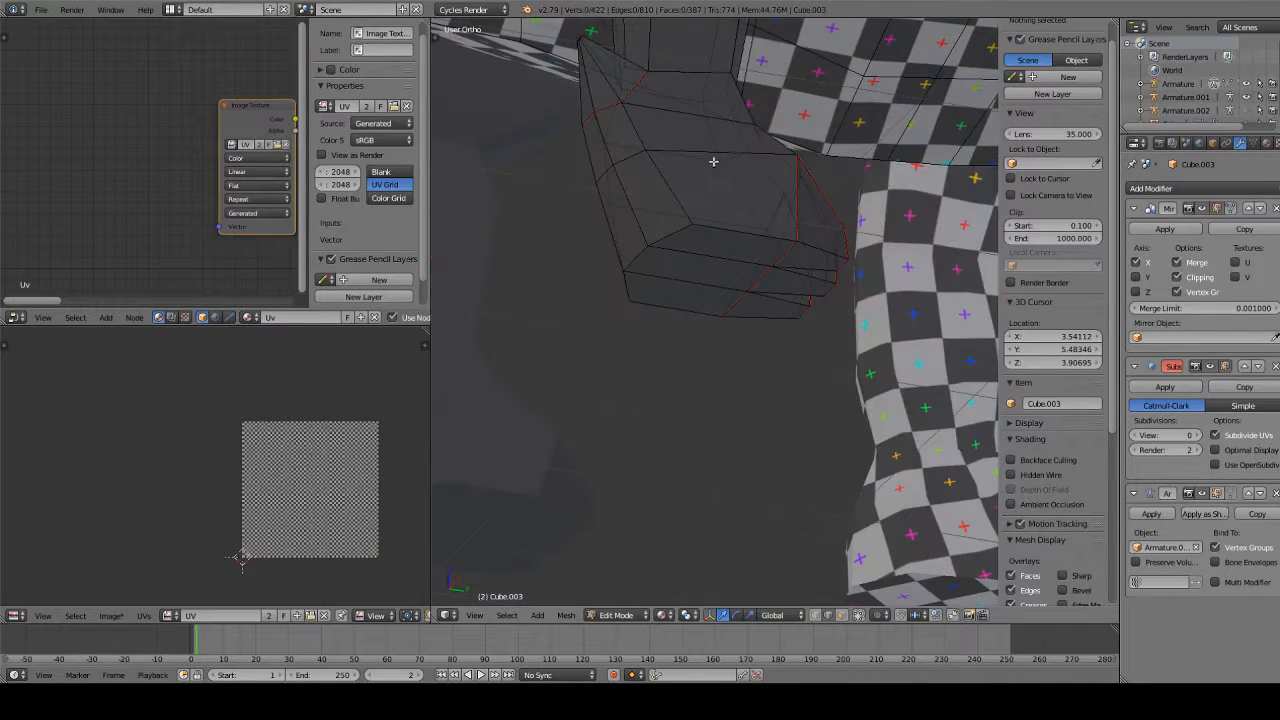
{"action": "right_click", "coordinate": [710, 230], "text": "alt"}
{"action": "right_click", "coordinate": [684, 244], "text": "alt+shift"}
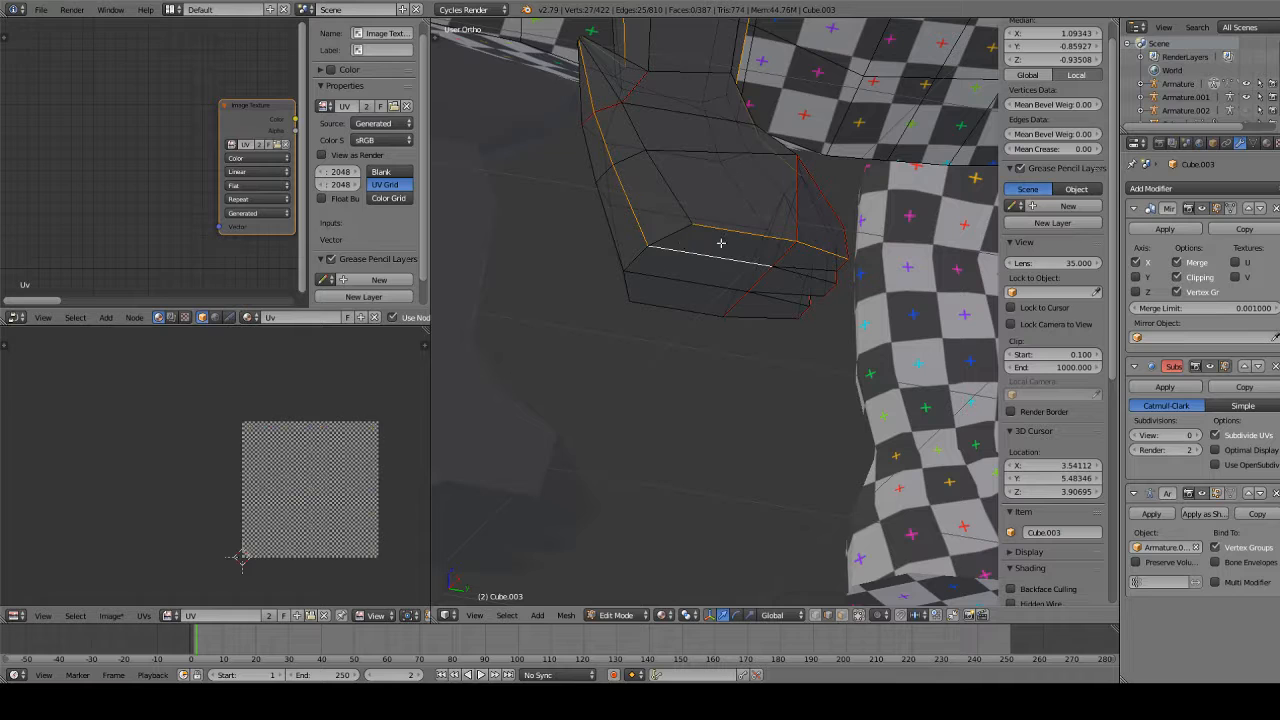
{"action": "right_click", "coordinate": [721, 242], "text": "alt"}
{"action": "key", "text": "a"}
Mark the five outline edges of the rear foot's sole behind the toes as a seam and clear the selection
{"action": "right_click", "coordinate": [748, 226]}
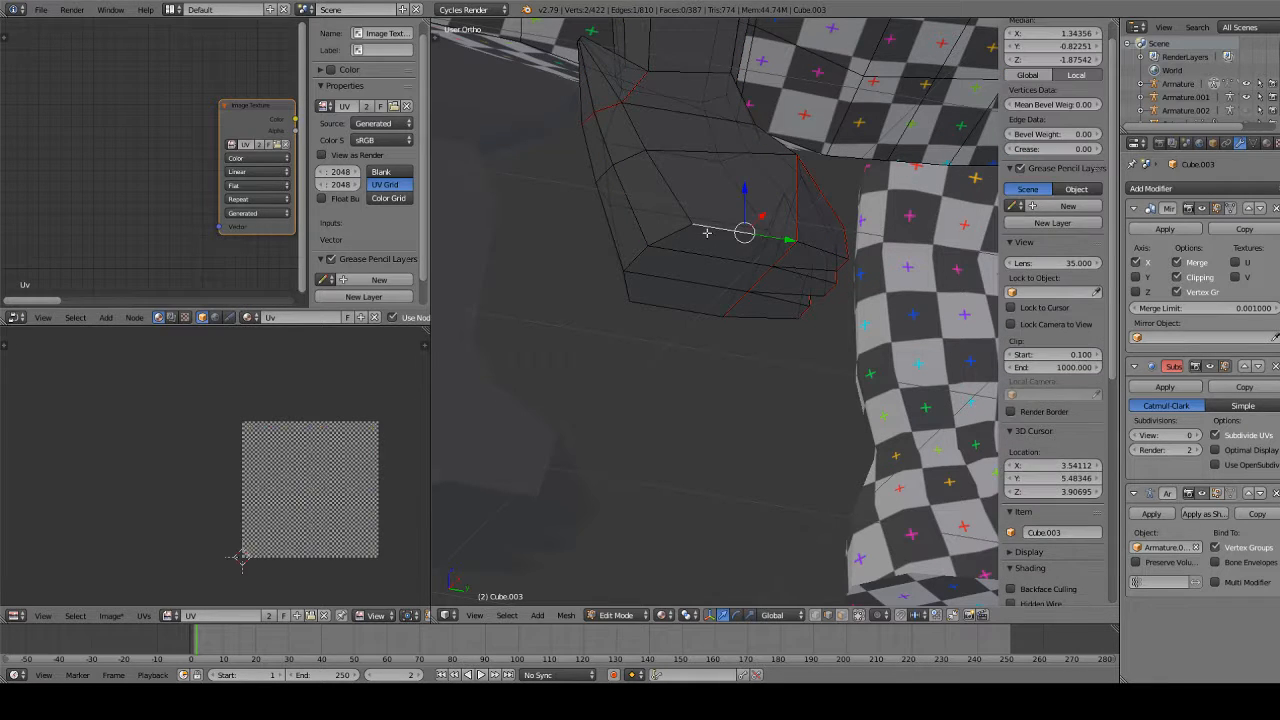
{"action": "right_click", "coordinate": [667, 252], "text": "shift"}
{"action": "right_click", "coordinate": [629, 286], "text": "shift"}
{"action": "right_click", "coordinate": [681, 316], "text": "shift"}
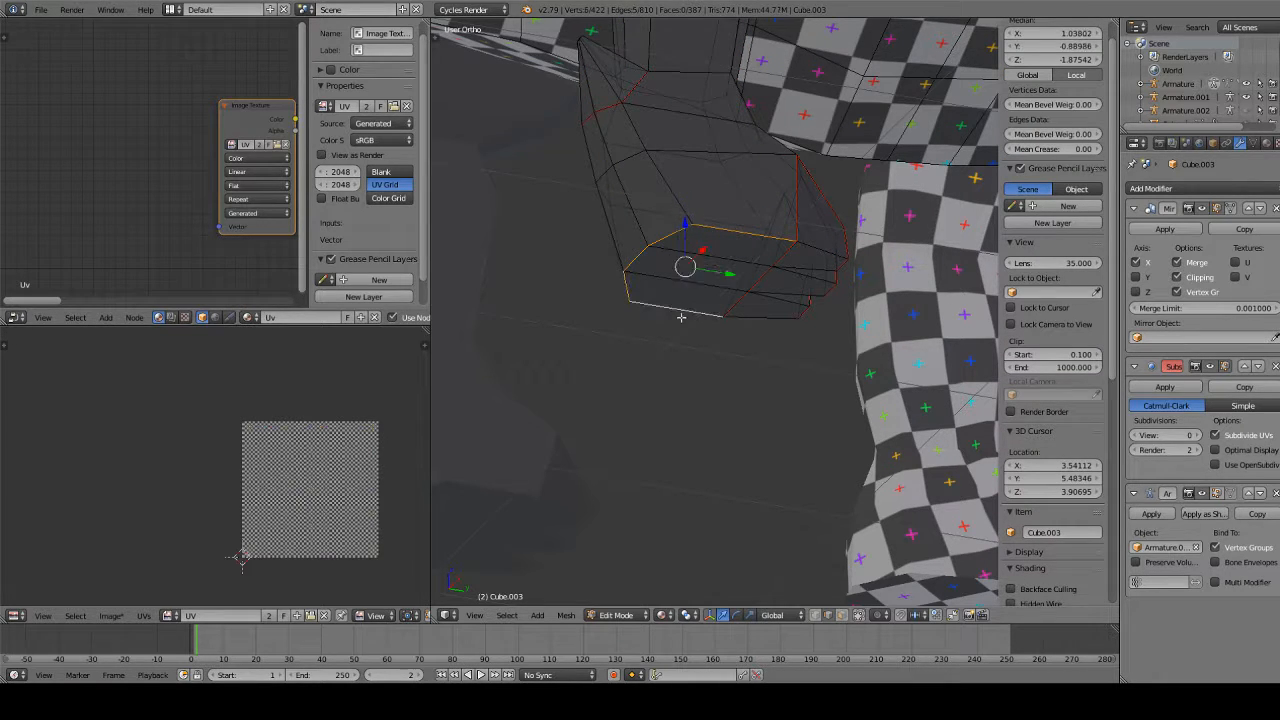
{"action": "key", "text": "ctrl+e"}
{"action": "left_click", "coordinate": [681, 317]}
{"action": "scroll", "coordinate": [680, 316], "scroll_direction": "down", "scroll_amount": 4}
{"action": "key", "text": "a"}
Select the small cluster of edges at the tip of the rear foot's heel spur
{"action": "middle_click_drag", "start_coordinate": [690, 286], "coordinate": [610, 453]}
{"action": "scroll", "coordinate": [629, 391], "scroll_direction": "up", "scroll_amount": 4}
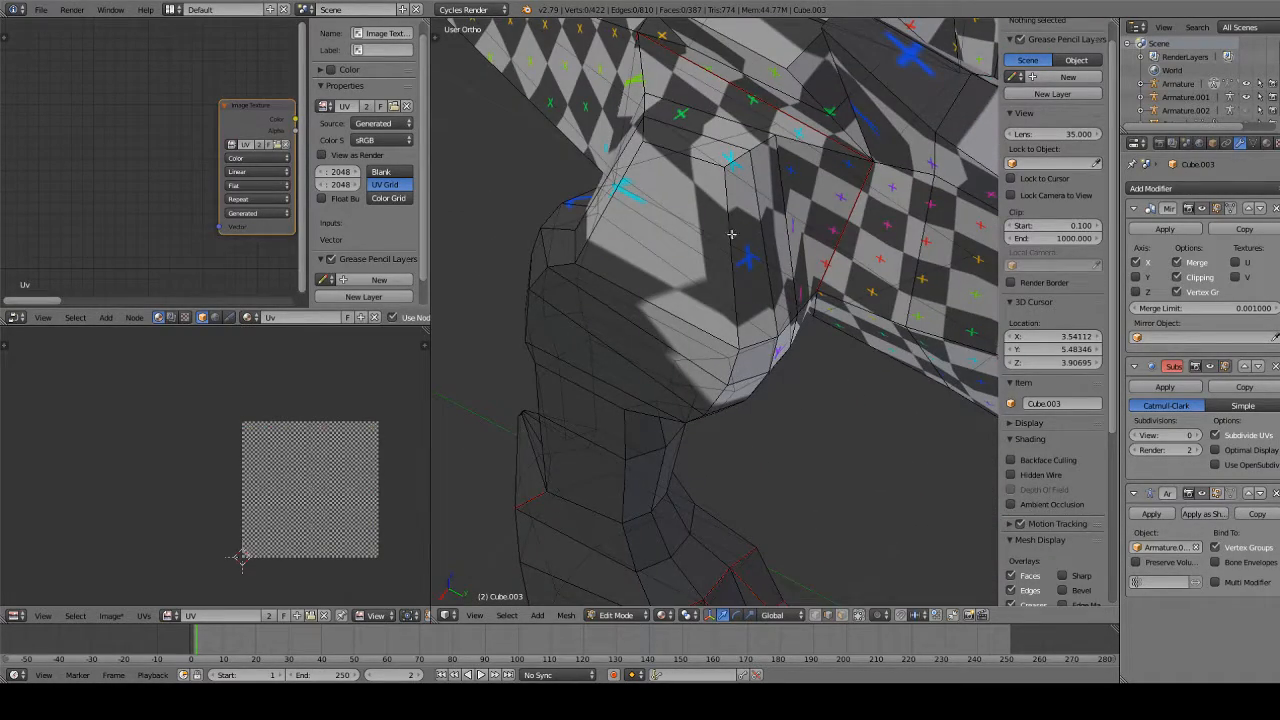
{"action": "middle_click_drag", "start_coordinate": [638, 267], "coordinate": [509, 286]}
{"action": "scroll", "coordinate": [849, 363], "scroll_direction": "up", "scroll_amount": 5}
{"action": "right_click", "coordinate": [502, 354]}
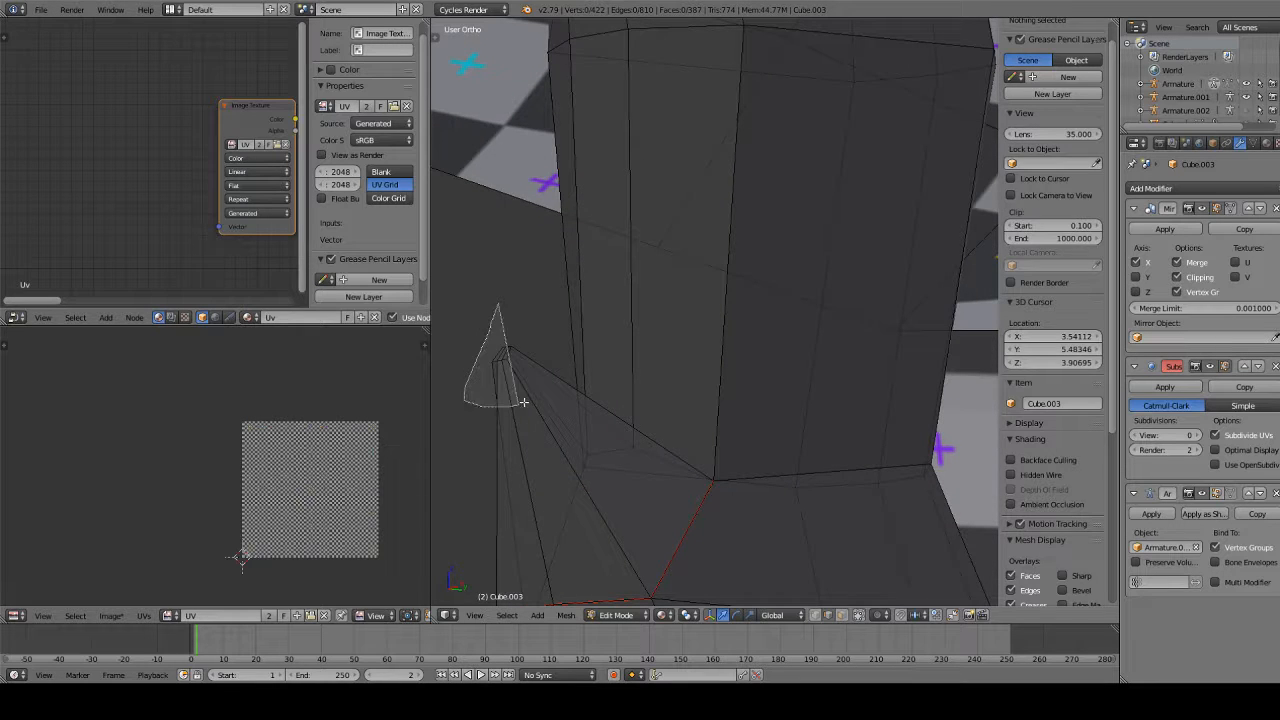
{"action": "key", "text": "ctrl+s"}
{"action": "left_click", "coordinate": [585, 374]}
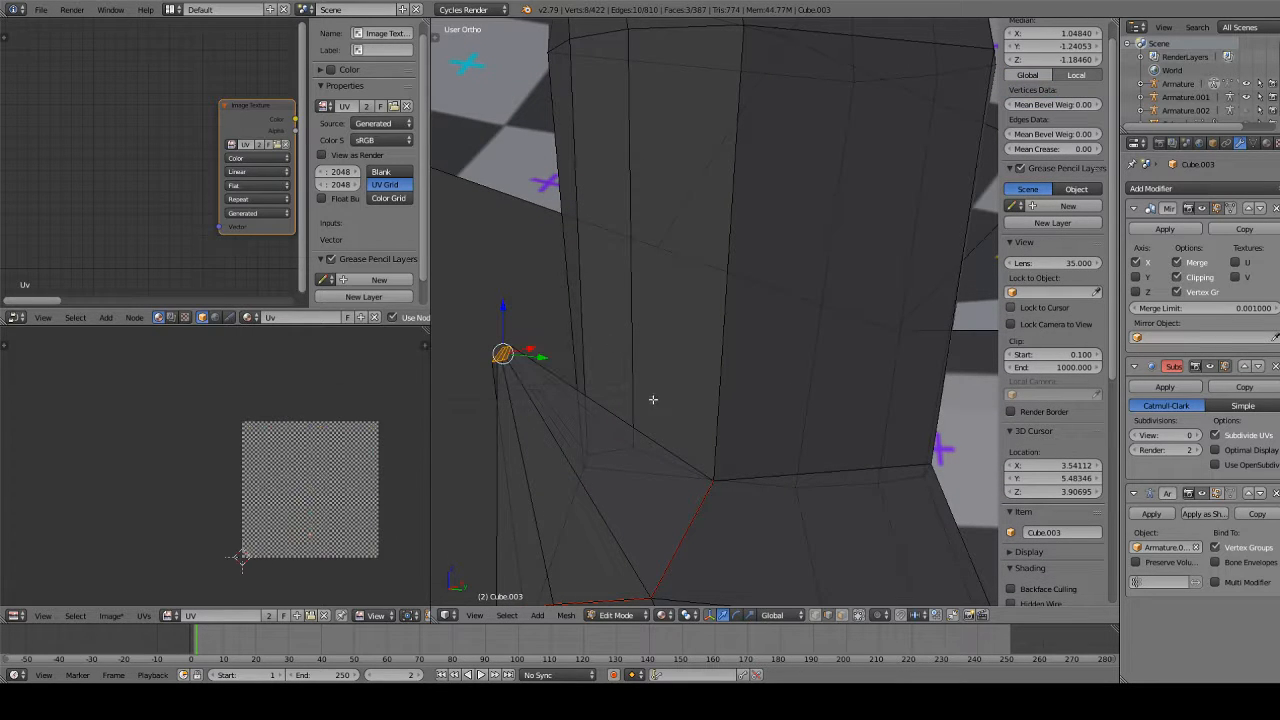
Mark the selected edges at the tip of the rear foot's heel spur as a seam and clear the selection
{"action": "key", "text": "ctrl+s"}
{"action": "left_click", "coordinate": [613, 396]}
{"action": "key", "text": "ctrl+e"}
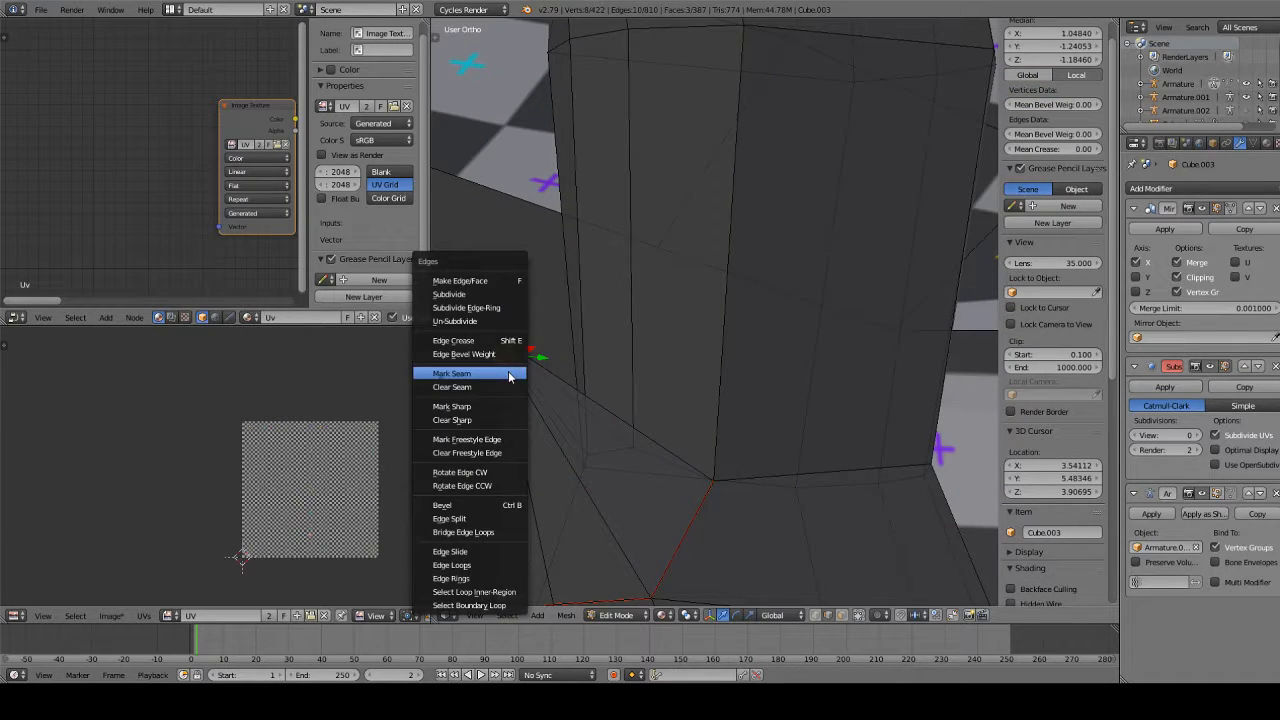
{"action": "left_click", "coordinate": [508, 372]}
{"action": "key", "text": "a"}
Mark the edge running from the heel spur's tip to the existing ankle seam as a seam and clear the selection
{"action": "right_click", "coordinate": [558, 440]}
{"action": "key", "text": "ctrl+e"}
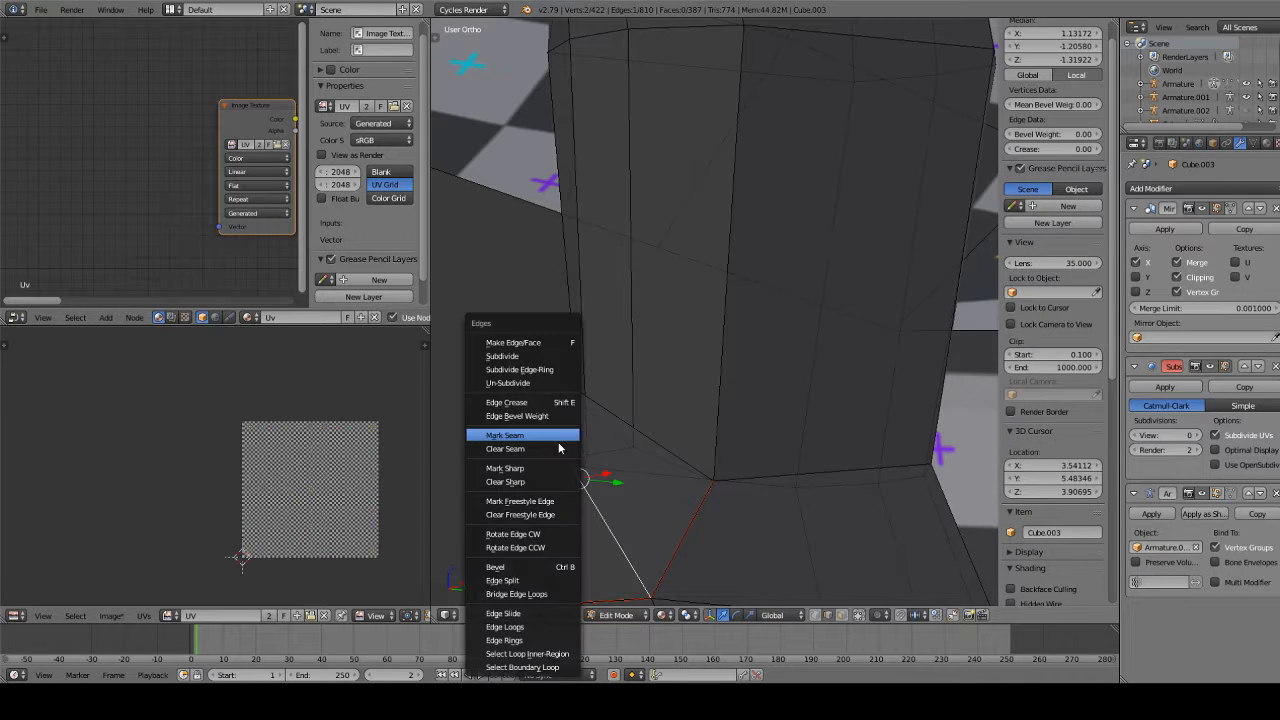
{"action": "left_click", "coordinate": [566, 436]}
{"action": "scroll", "coordinate": [571, 409], "scroll_direction": "down", "scroll_amount": 7}
{"action": "key", "text": "a"}
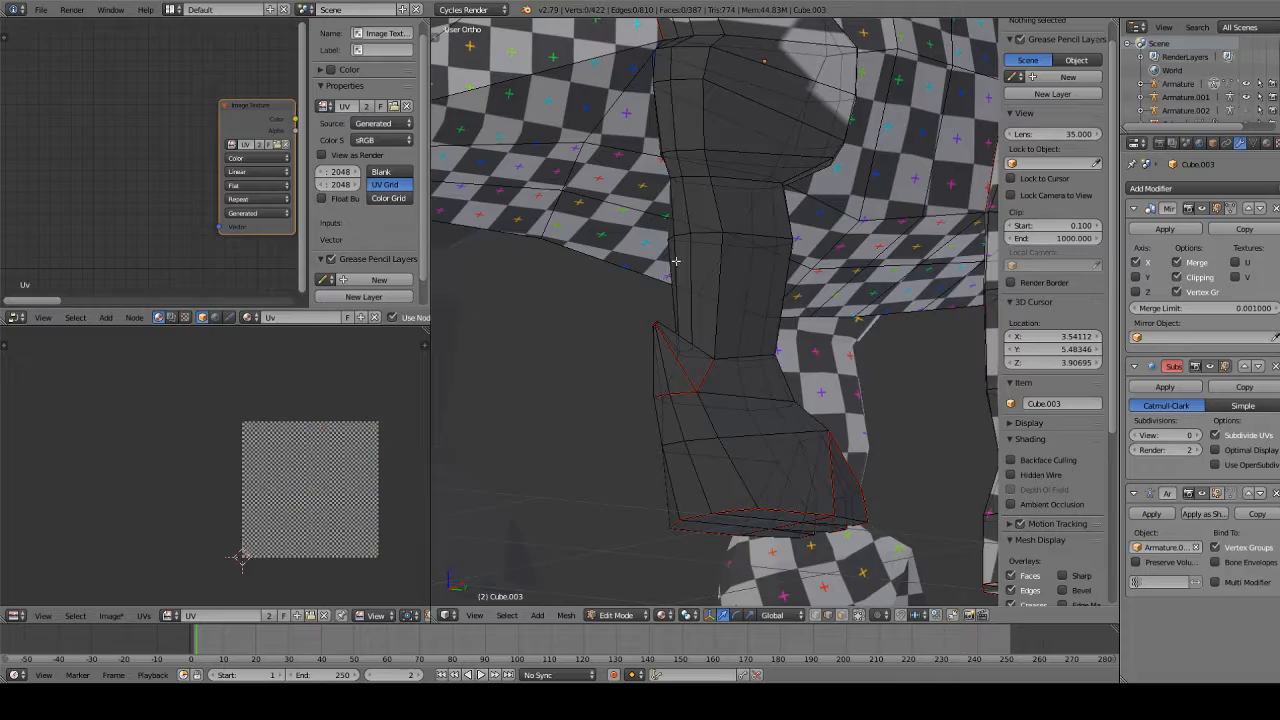
Select the single edge that leads down from the hip seam at the top of the rear leg
{"action": "middle_click_drag", "start_coordinate": [676, 261], "coordinate": [781, 331]}
{"action": "scroll", "coordinate": [752, 380], "scroll_direction": "down", "scroll_amount": 6}
{"action": "scroll", "coordinate": [554, 335], "scroll_direction": "up", "scroll_amount": 3}
{"action": "scroll", "coordinate": [553, 334], "scroll_direction": "up", "scroll_amount": 3}
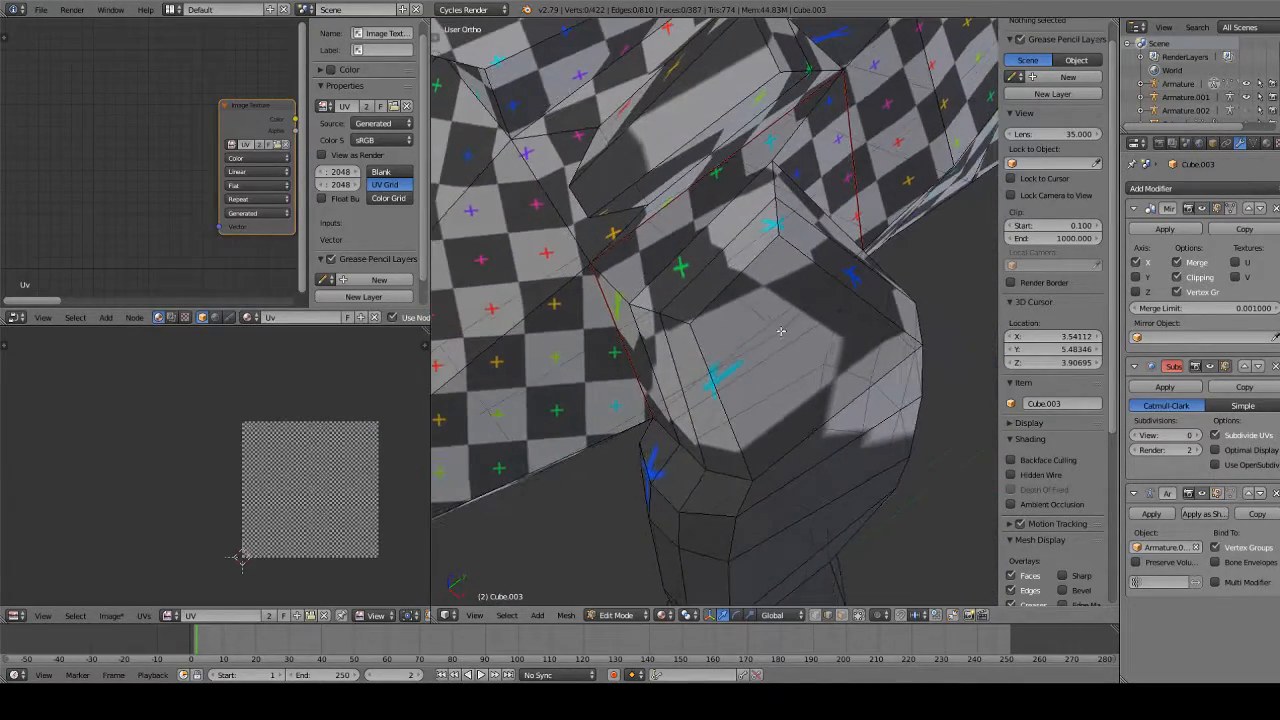
{"action": "right_click", "coordinate": [799, 132]}
{"action": "right_click", "coordinate": [781, 192], "text": "shift"}
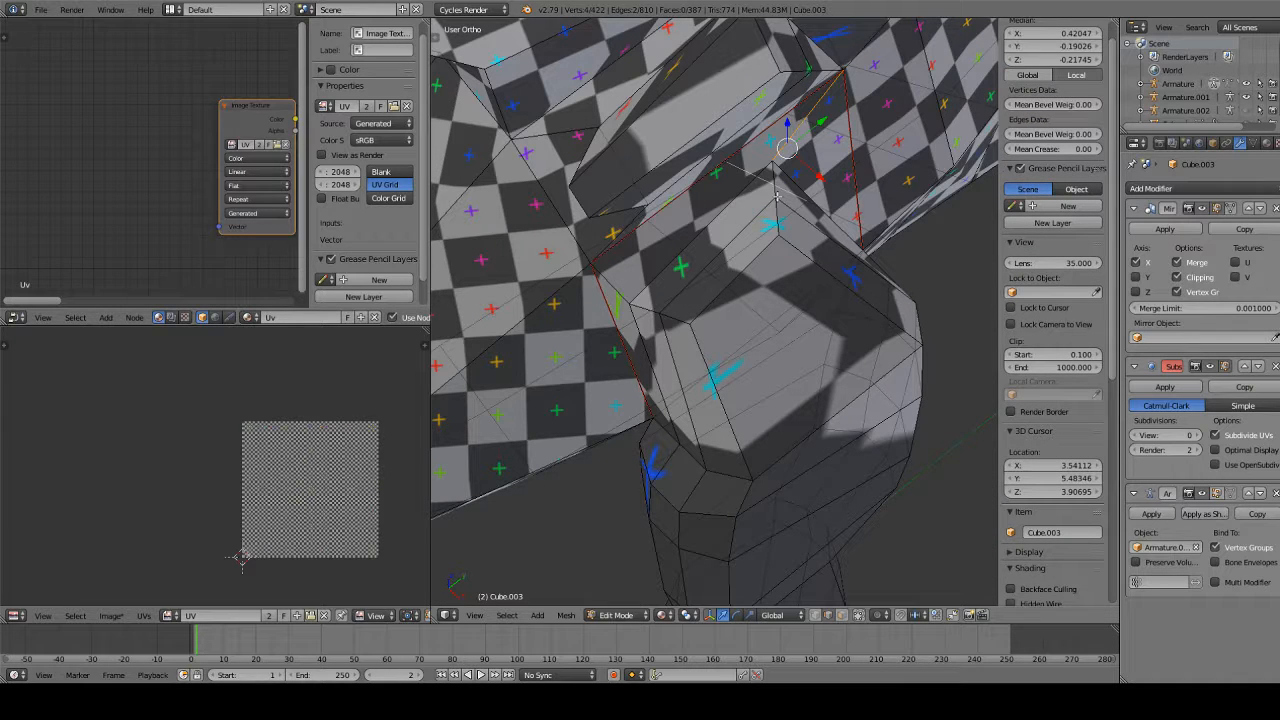
{"action": "key", "text": "ctrl+z"}
{"action": "right_click", "coordinate": [777, 196], "text": "shift"}
{"action": "key", "text": "ctrl+z"}
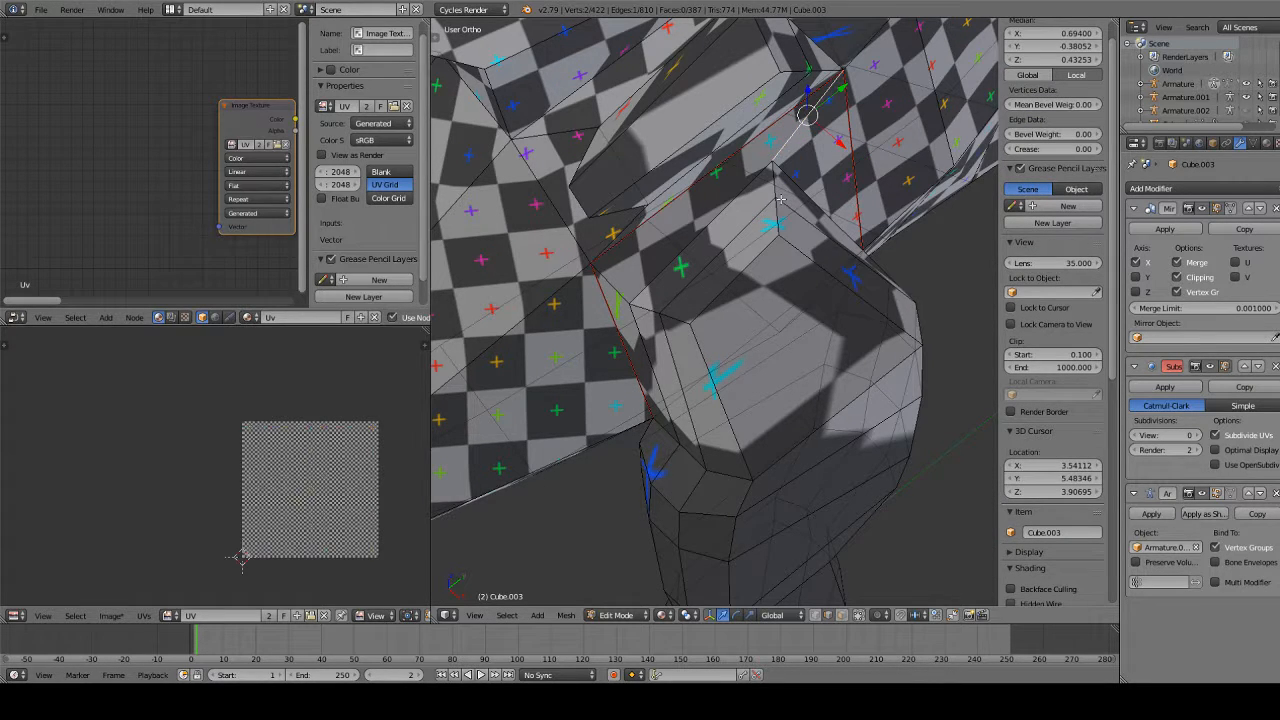
Add the four connected edges running down the upper part of the rear thigh to the selection
{"action": "middle_click_drag", "start_coordinate": [781, 201], "coordinate": [772, 209]}
{"action": "scroll", "coordinate": [800, 200], "scroll_direction": "up", "scroll_amount": 4}
{"action": "right_click", "coordinate": [829, 143], "text": "shift"}
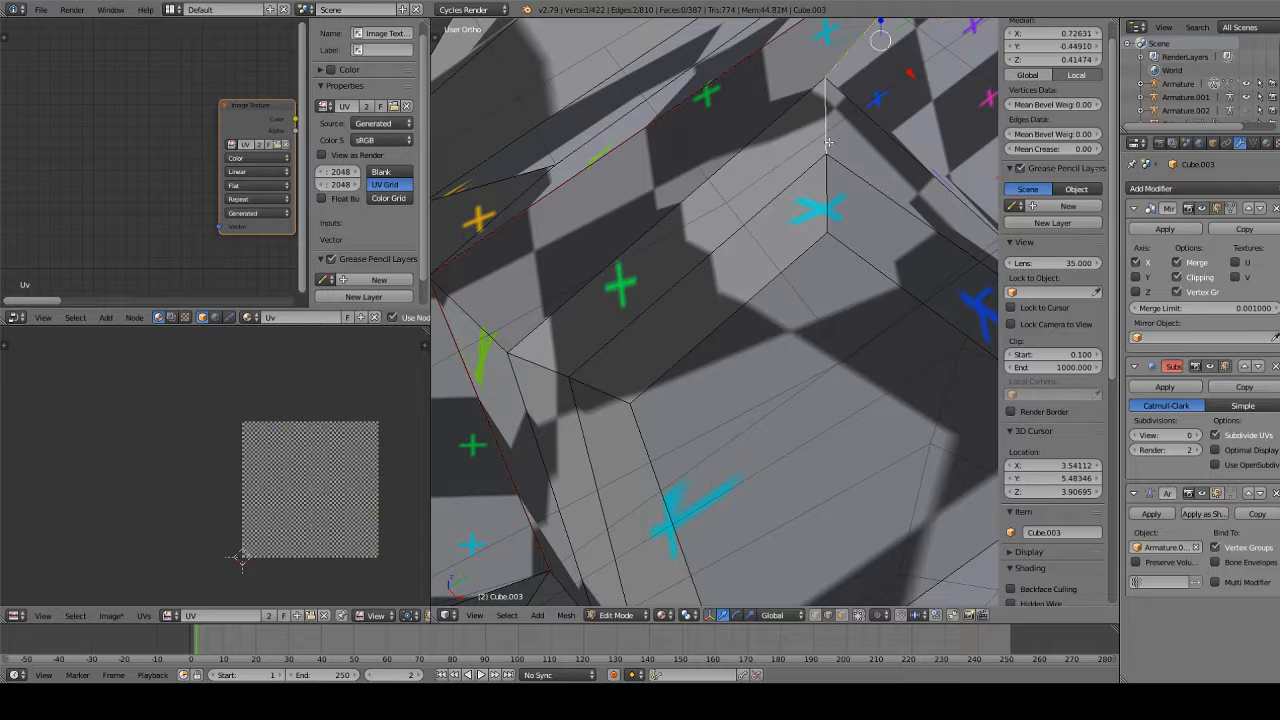
{"action": "right_click", "coordinate": [822, 190], "text": "shift"}
{"action": "right_click", "coordinate": [822, 265], "text": "shift"}
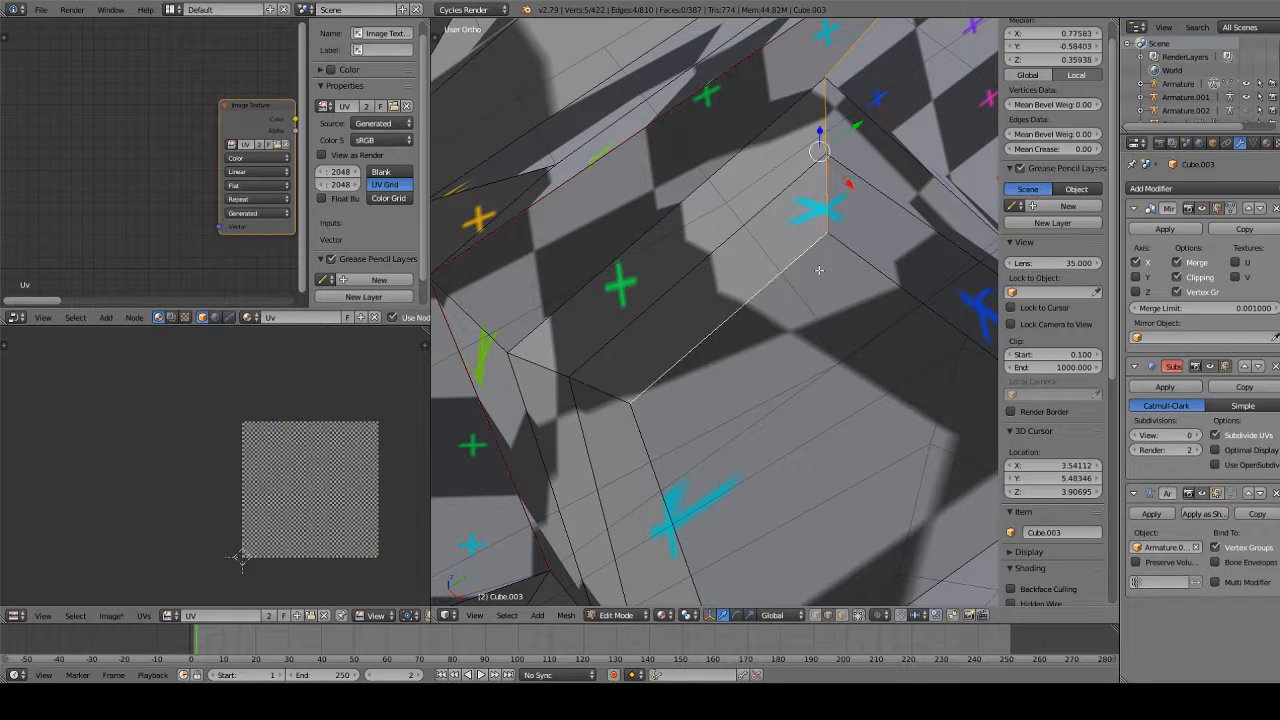
{"action": "right_click", "coordinate": [650, 433], "text": "shift"}
Extend the edge selection down the back of the thigh to just below the knee of the rear leg
{"action": "scroll", "coordinate": [650, 433], "scroll_direction": "down", "scroll_amount": 4}
{"action": "middle_click_drag", "start_coordinate": [679, 437], "coordinate": [682, 362]}
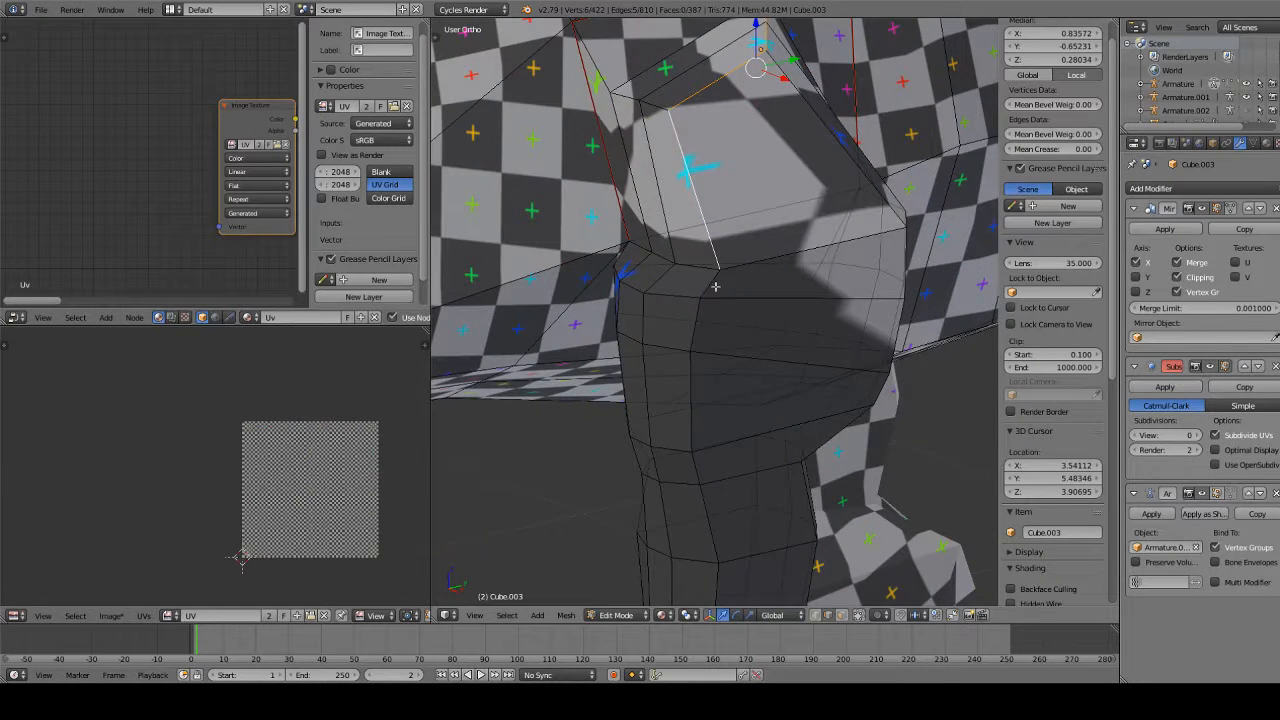
{"action": "right_click", "coordinate": [713, 285], "text": "shift"}
{"action": "right_click", "coordinate": [703, 320], "text": "shift"}
{"action": "right_click", "coordinate": [697, 333], "text": "shift"}
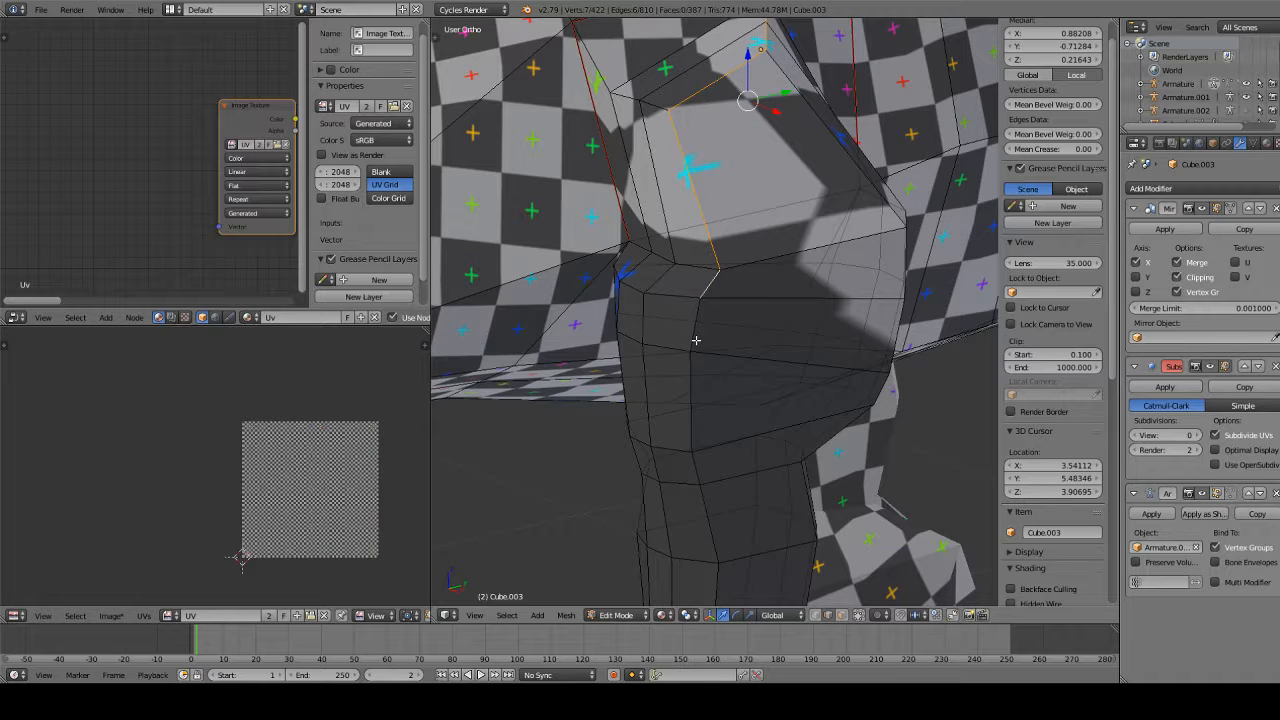
{"action": "right_click", "coordinate": [696, 340], "text": "shift"}
{"action": "right_click", "coordinate": [691, 371], "text": "shift"}
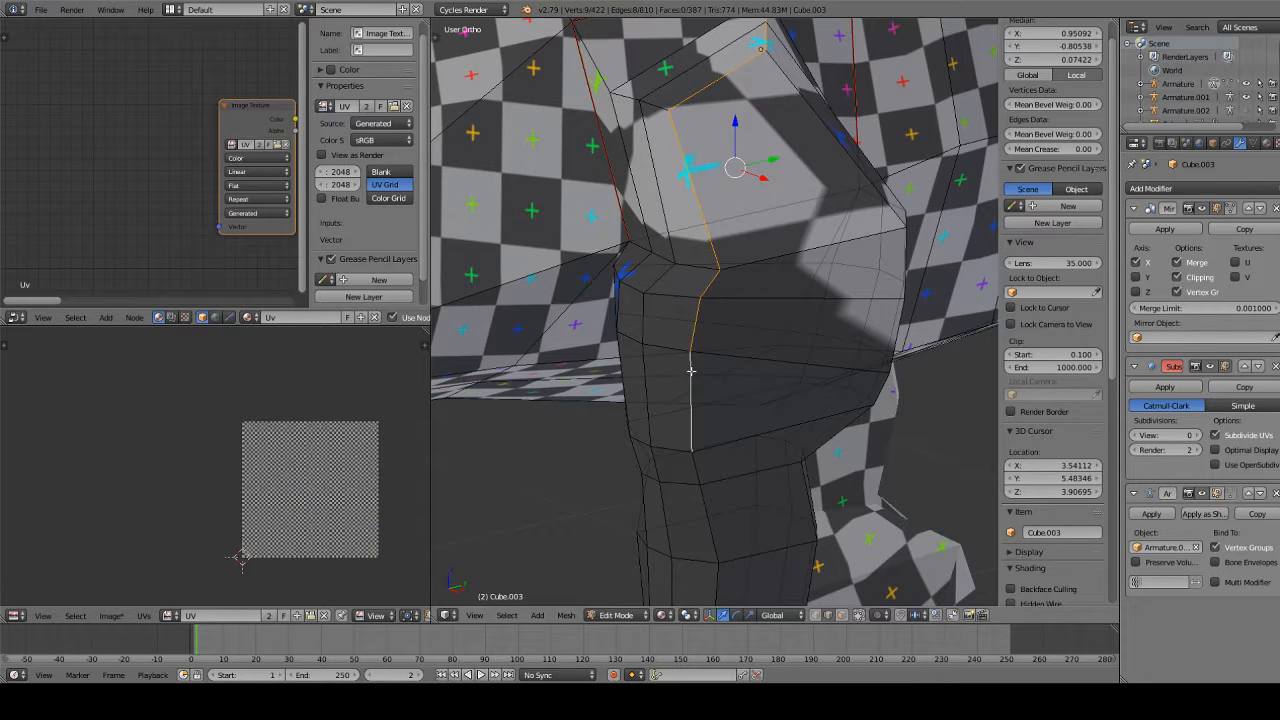
{"action": "right_click", "coordinate": [703, 466], "text": "shift"}
Continue the edge selection down the lower rear leg and across the side of the foot to the sole seam
{"action": "scroll", "coordinate": [703, 466], "scroll_direction": "down", "scroll_amount": 5, "text": "shift"}
{"action": "right_click", "coordinate": [688, 368], "text": "shift"}
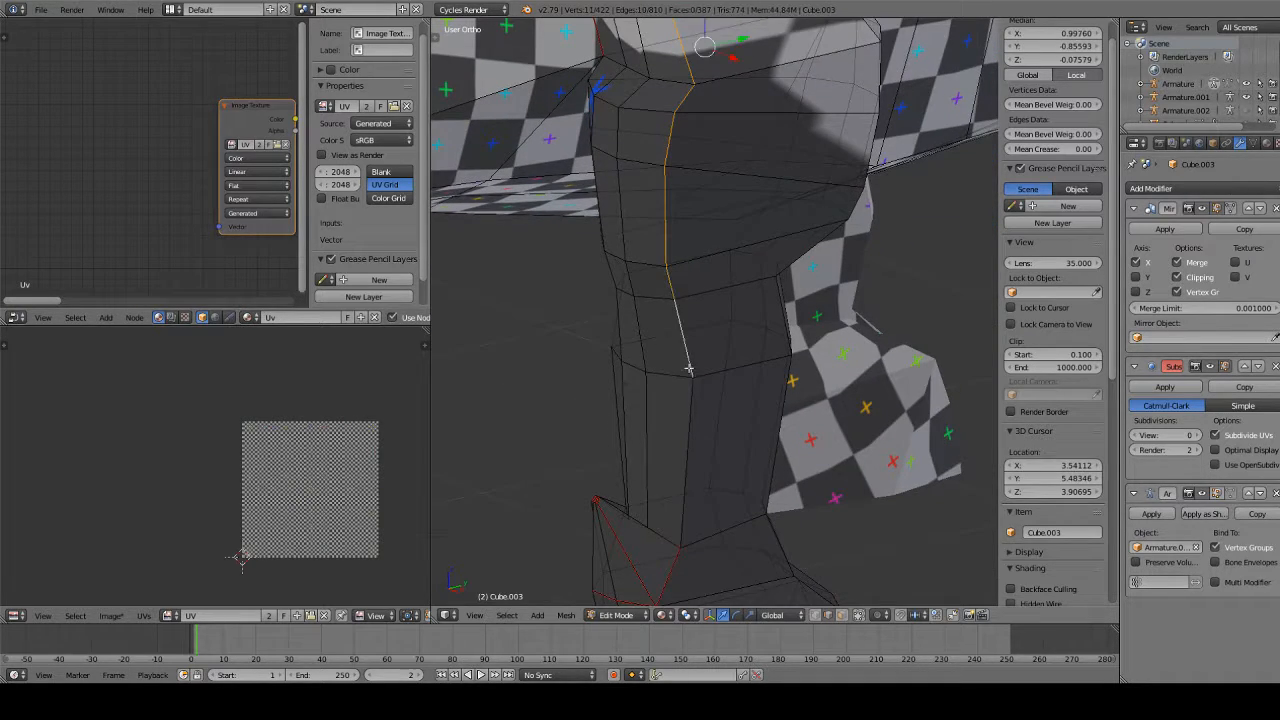
{"action": "right_click", "coordinate": [694, 403], "text": "shift"}
{"action": "scroll", "coordinate": [680, 340], "scroll_direction": "down", "scroll_amount": 5, "text": "shift"}
{"action": "right_click", "coordinate": [652, 403], "text": "shift"}
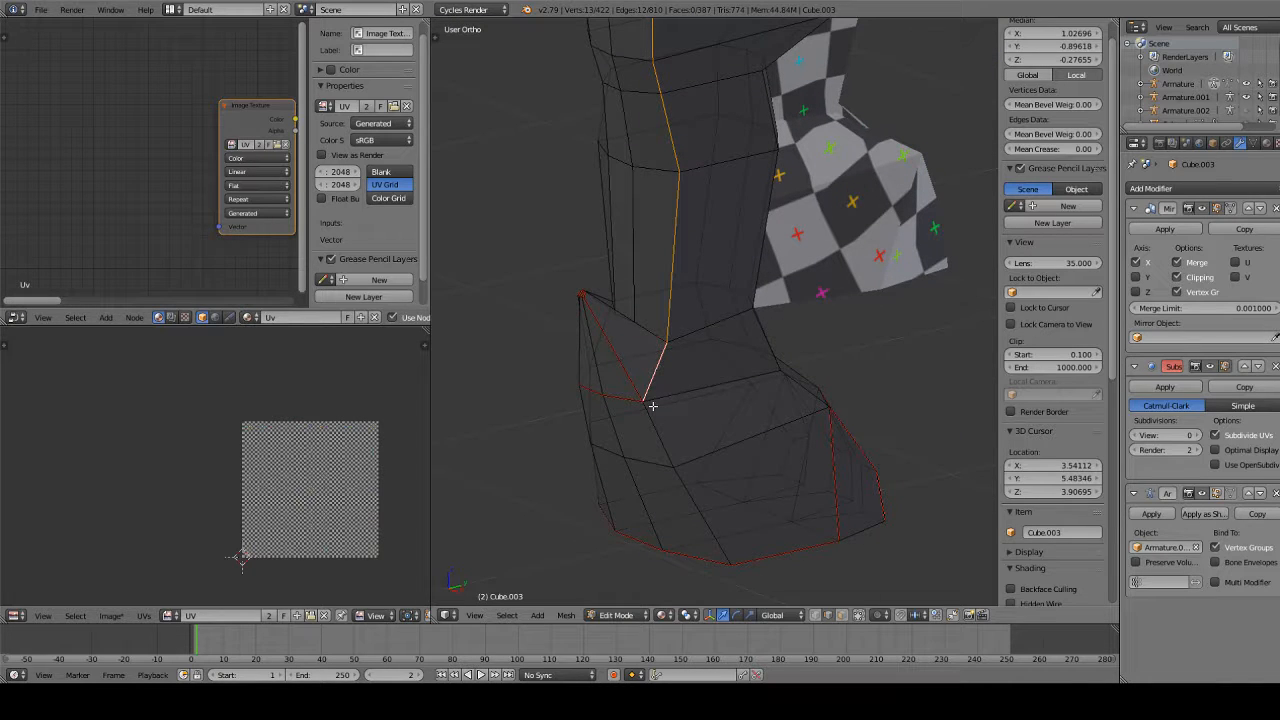
{"action": "right_click", "coordinate": [674, 447], "text": "shift"}
{"action": "right_click", "coordinate": [710, 527], "text": "shift"}
Mark the selected line of edges from the hip to the sole as a seam and clear the selection
{"action": "scroll", "coordinate": [941, 388], "scroll_direction": "down", "scroll_amount": 5}
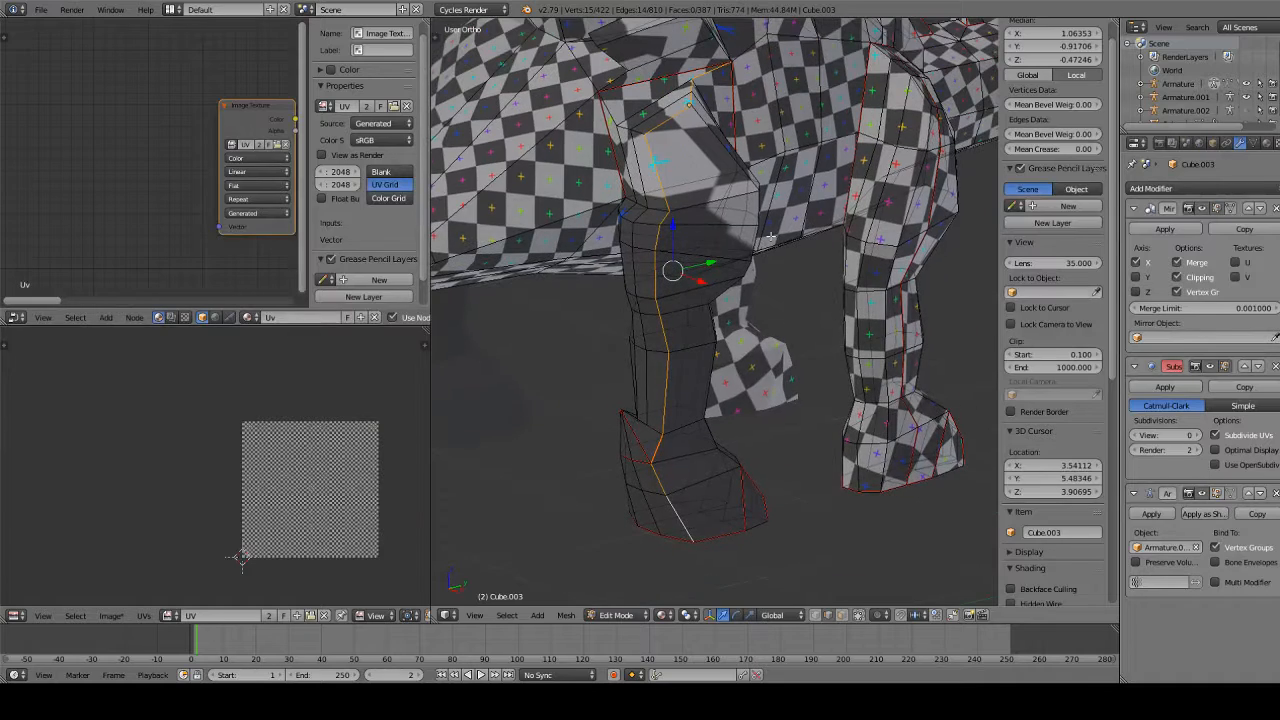
{"action": "key", "text": "ctrl+e"}
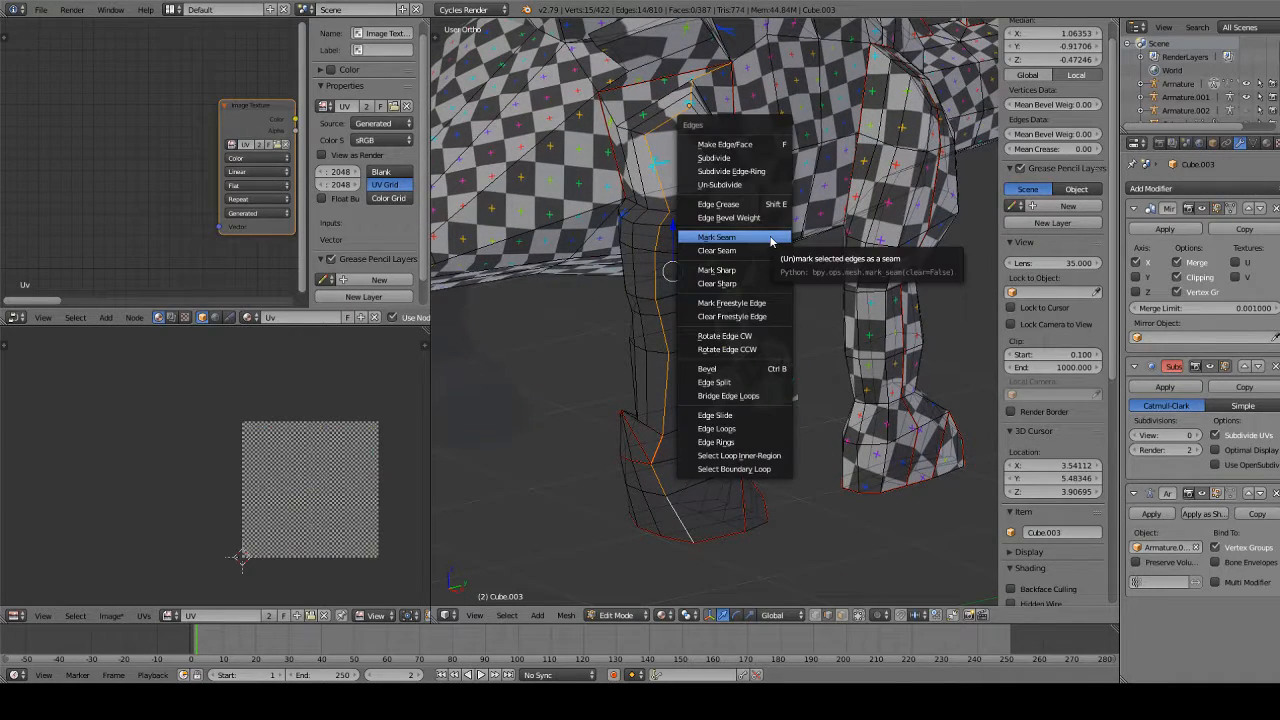
{"action": "left_click", "coordinate": [766, 240]}
{"action": "key", "text": "a"}
Select the entire dinosaur mesh, unwrap it along its seams, and clear the selection
{"action": "scroll", "coordinate": [757, 245], "scroll_direction": "up", "scroll_amount": 2}
{"action": "scroll", "coordinate": [757, 245], "scroll_direction": "down", "scroll_amount": 5}
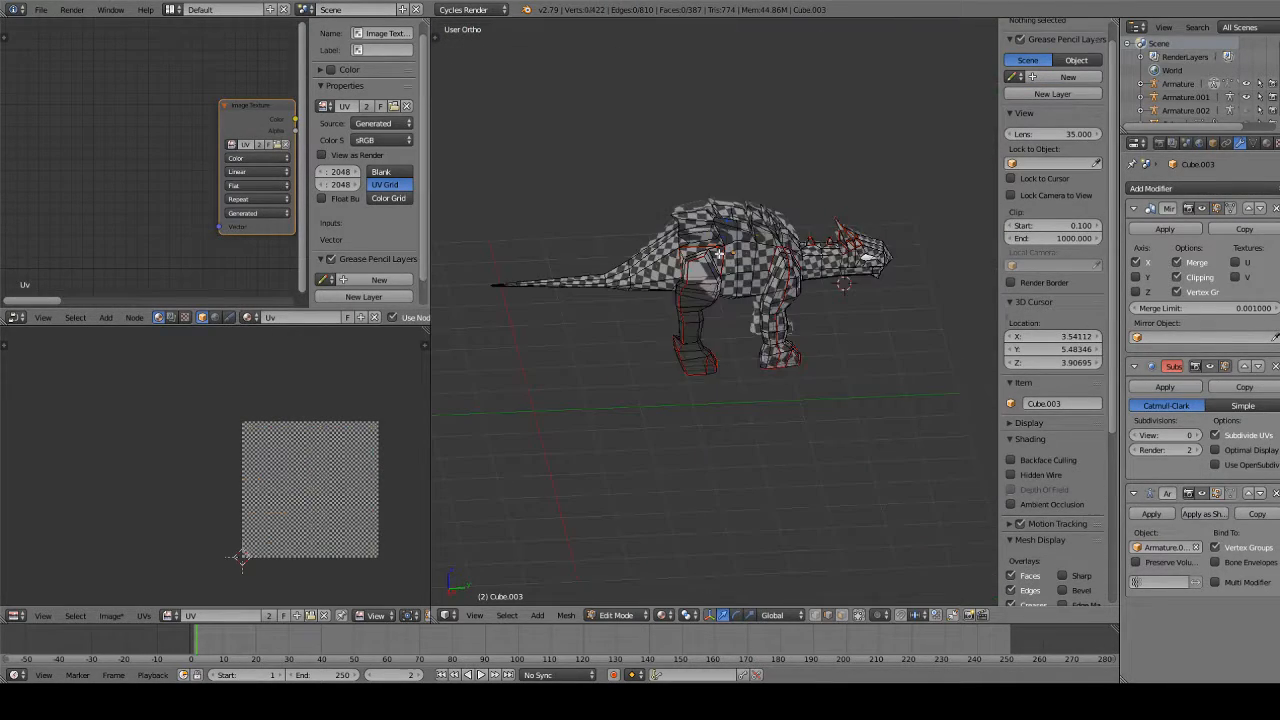
{"action": "key", "text": "a"}
{"action": "key", "text": "u"}
{"action": "left_click", "coordinate": [719, 259]}
{"action": "scroll", "coordinate": [640, 277], "scroll_direction": "up", "scroll_amount": 7}
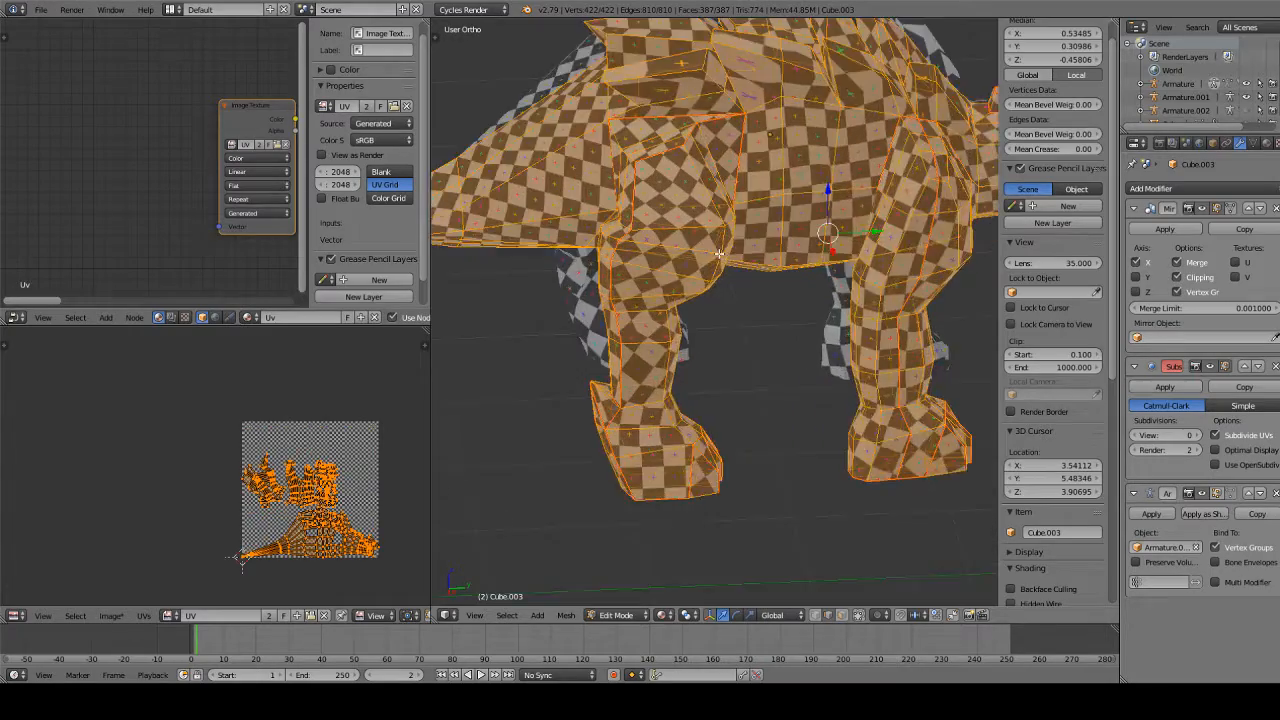
{"action": "key", "text": "a"}
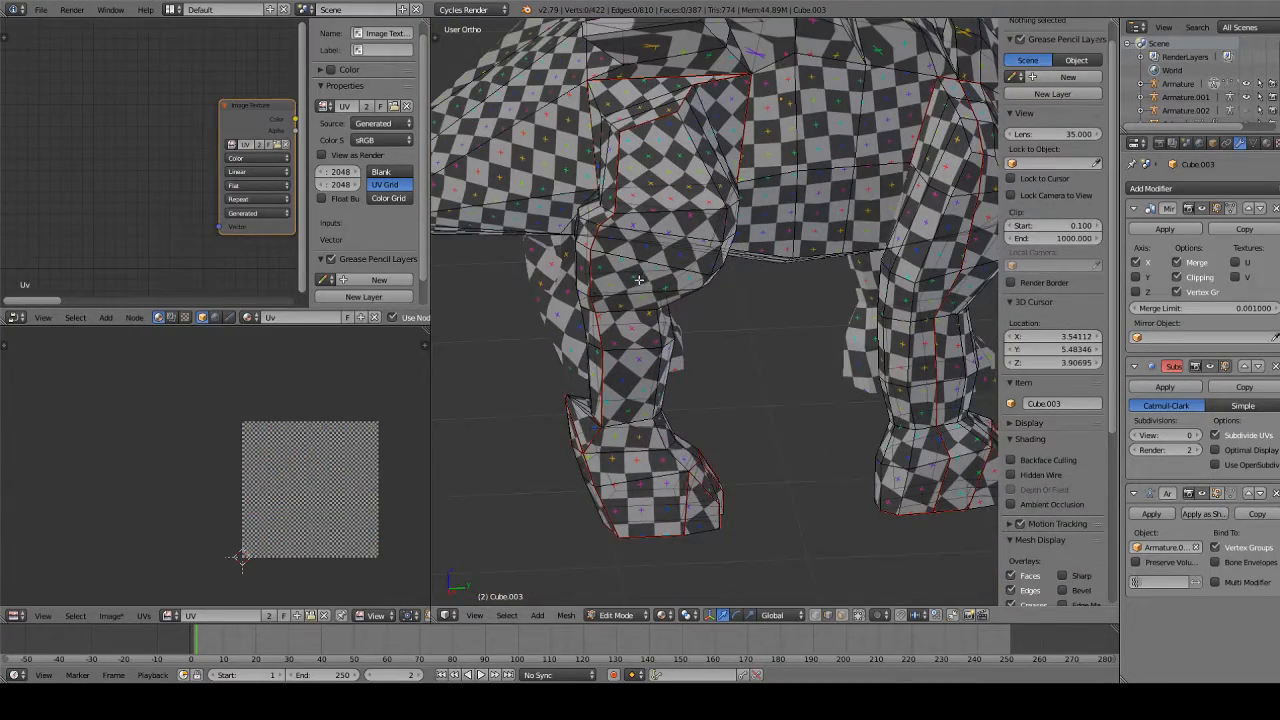
Examine the UV grid on the legs, body and back plates for stretched or oversized squares
{"action": "middle_click_drag", "start_coordinate": [638, 280], "coordinate": [482, 290]}
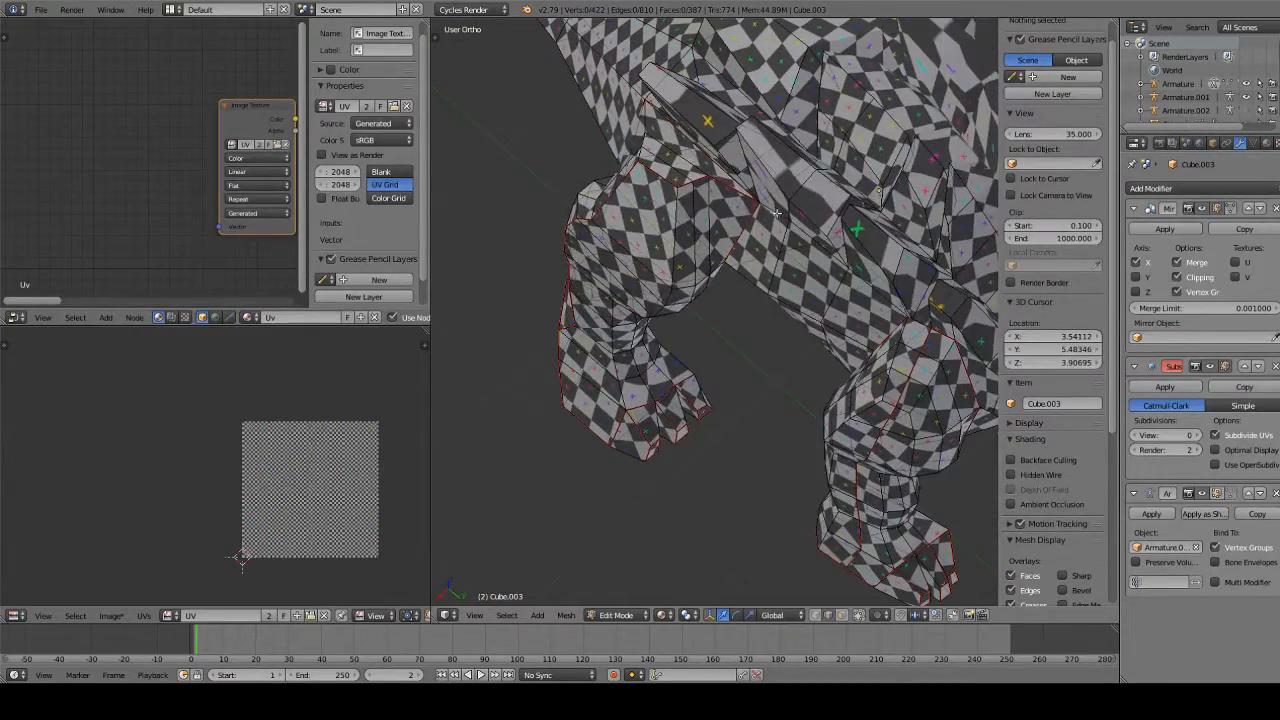
{"action": "scroll", "coordinate": [777, 212], "scroll_direction": "down", "scroll_amount": 5}
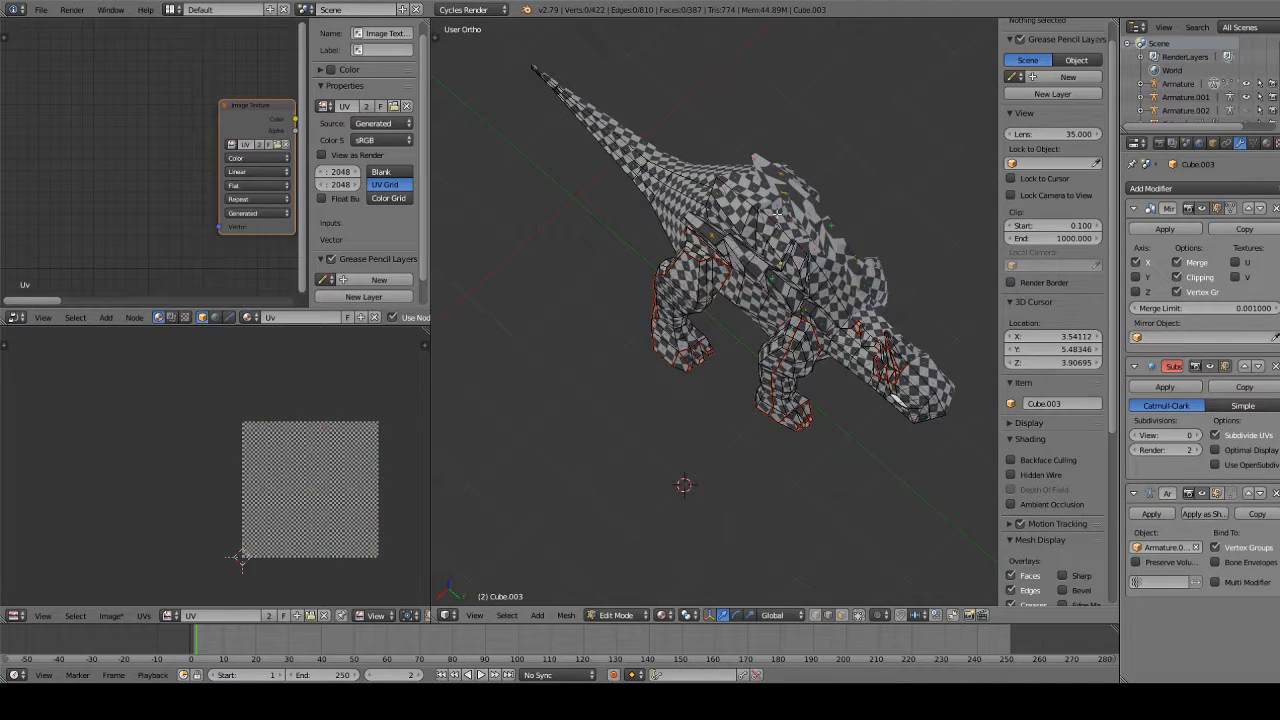
{"action": "scroll", "coordinate": [777, 212], "scroll_direction": "up", "scroll_amount": 5}
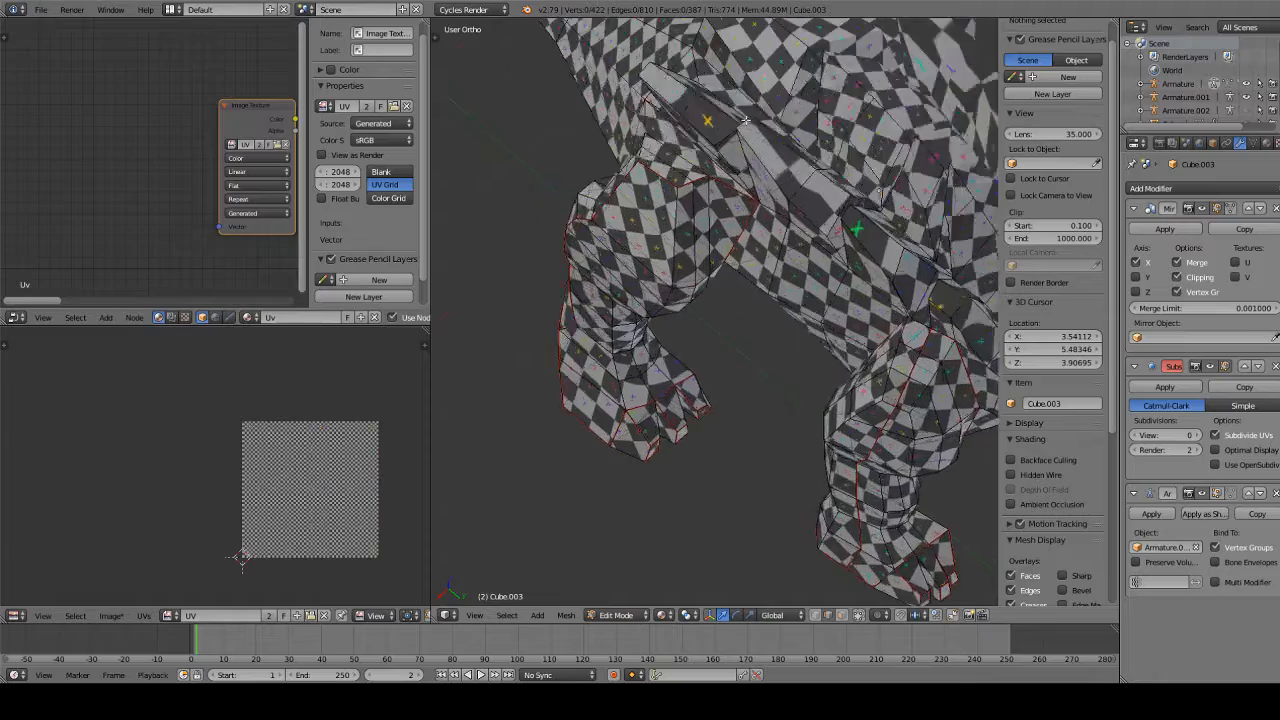
{"action": "middle_click_drag", "start_coordinate": [777, 212], "coordinate": [783, 583]}
{"action": "scroll", "coordinate": [783, 583], "scroll_direction": "down", "scroll_amount": 3}
{"action": "scroll", "coordinate": [733, 393], "scroll_direction": "down", "scroll_amount": 3}
{"action": "middle_click_drag", "start_coordinate": [733, 393], "coordinate": [472, 323]}
{"action": "scroll", "coordinate": [801, 342], "scroll_direction": "up", "scroll_amount": 8}
{"action": "scroll", "coordinate": [801, 342], "scroll_direction": "down", "scroll_amount": 2}
{"action": "scroll", "coordinate": [685, 396], "scroll_direction": "down", "scroll_amount": 3}
{"action": "scroll", "coordinate": [539, 358], "scroll_direction": "down", "scroll_amount": 5}
Select the edge crossing the lower back behind the rear back plate and the adjoining edge leading to the hip seam
{"action": "key", "text": "KP_3"}
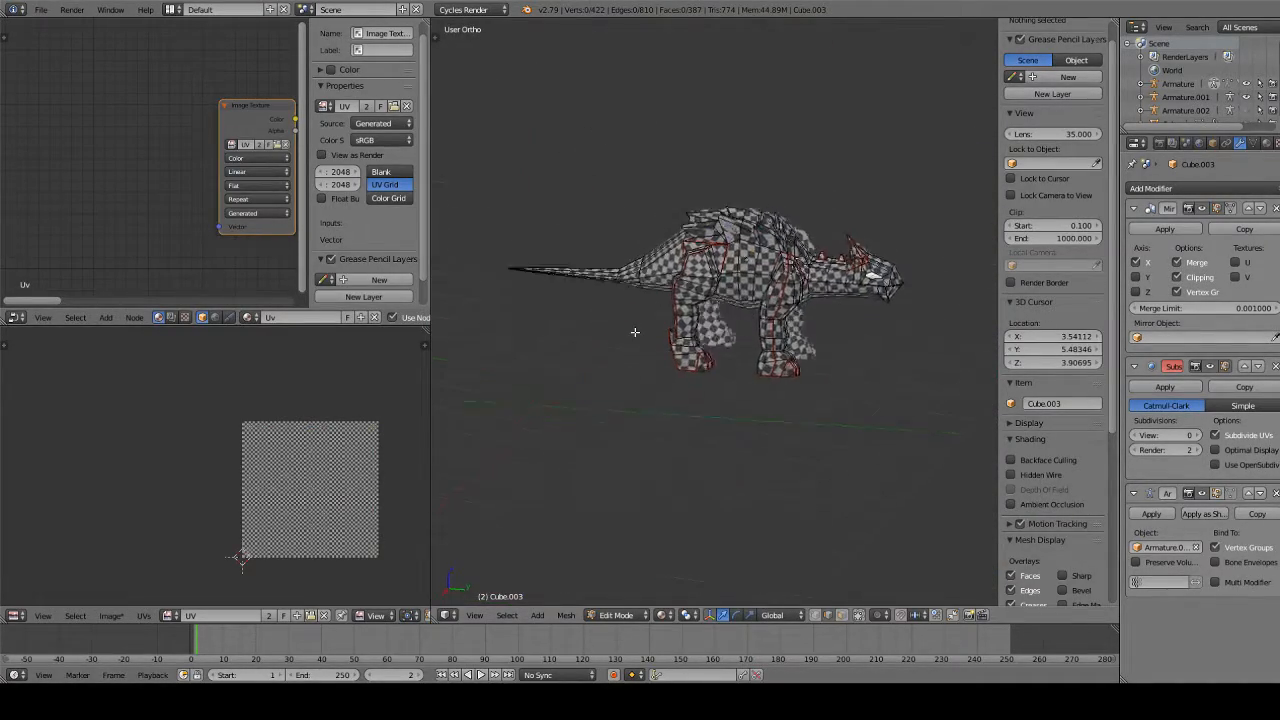
{"action": "scroll", "coordinate": [652, 317], "scroll_direction": "up", "scroll_amount": 5}
{"action": "scroll", "coordinate": [652, 317], "scroll_direction": "up", "scroll_amount": 4}
{"action": "middle_click_drag", "start_coordinate": [701, 154], "coordinate": [666, 498], "text": "shift"}
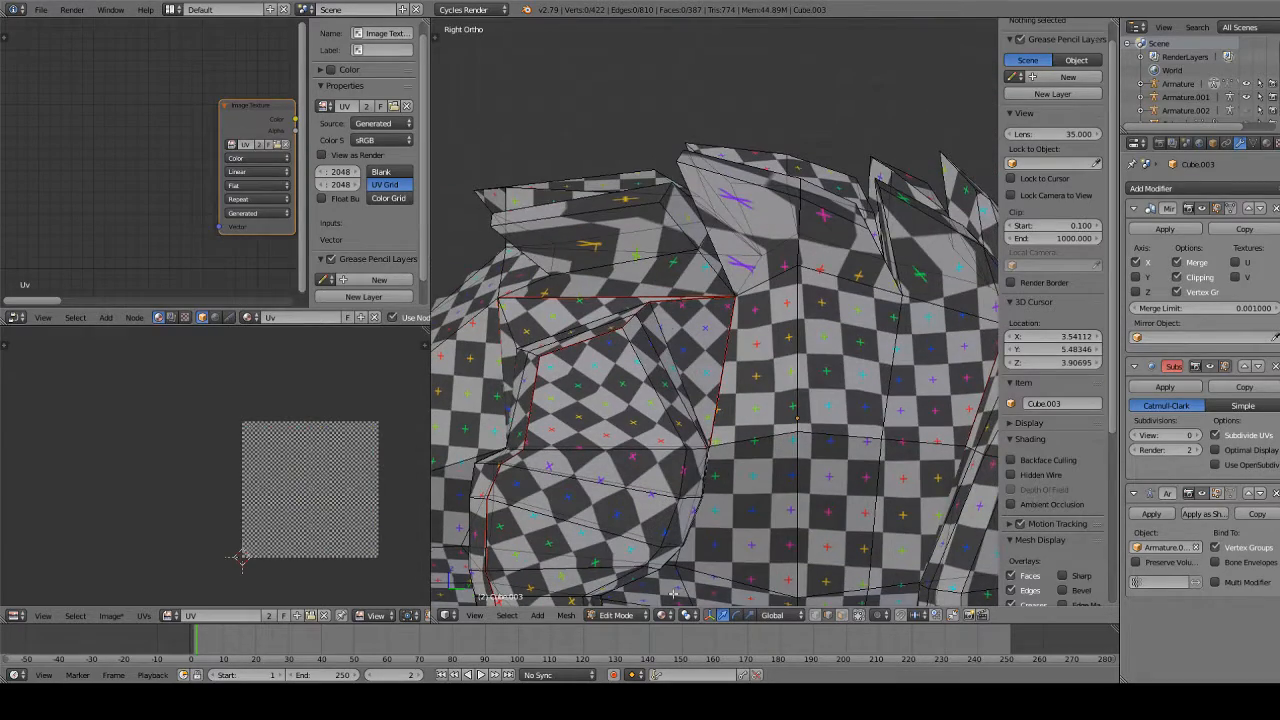
{"action": "middle_click_drag", "start_coordinate": [686, 386], "coordinate": [802, 342]}
{"action": "right_click", "coordinate": [567, 322]}
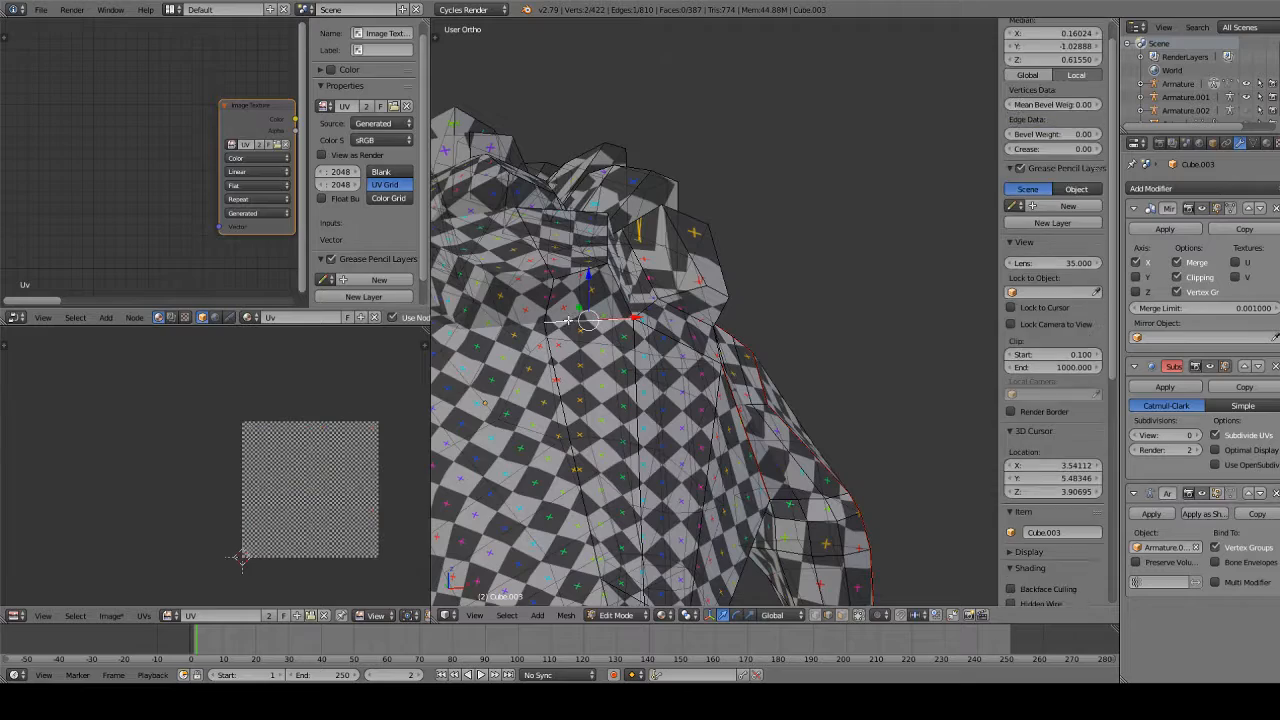
{"action": "left_click", "coordinate": [858, 616]}
{"action": "middle_click_drag", "start_coordinate": [797, 384], "coordinate": [753, 371]}
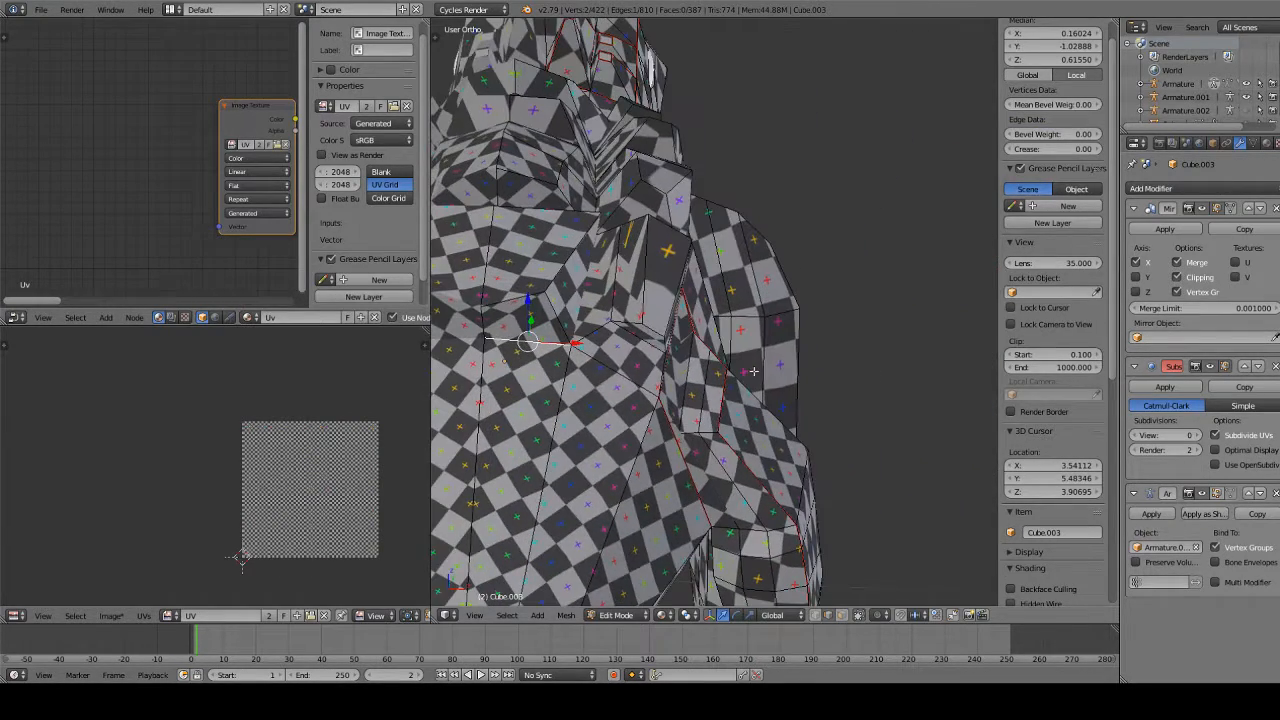
{"action": "right_click", "coordinate": [622, 362], "text": "shift"}
{"action": "right_click", "coordinate": [587, 302], "text": "shift"}
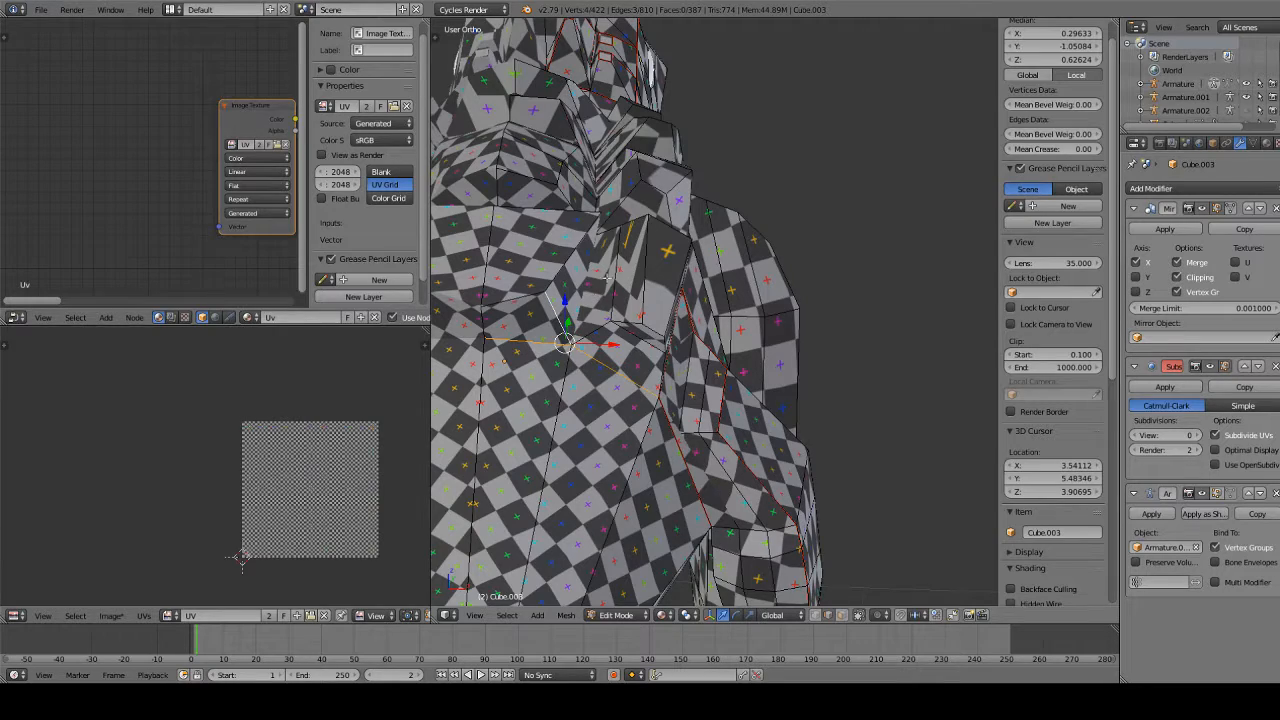
{"action": "middle_click_drag", "start_coordinate": [608, 279], "coordinate": [604, 301]}
{"action": "right_click", "coordinate": [588, 289], "text": "shift"}
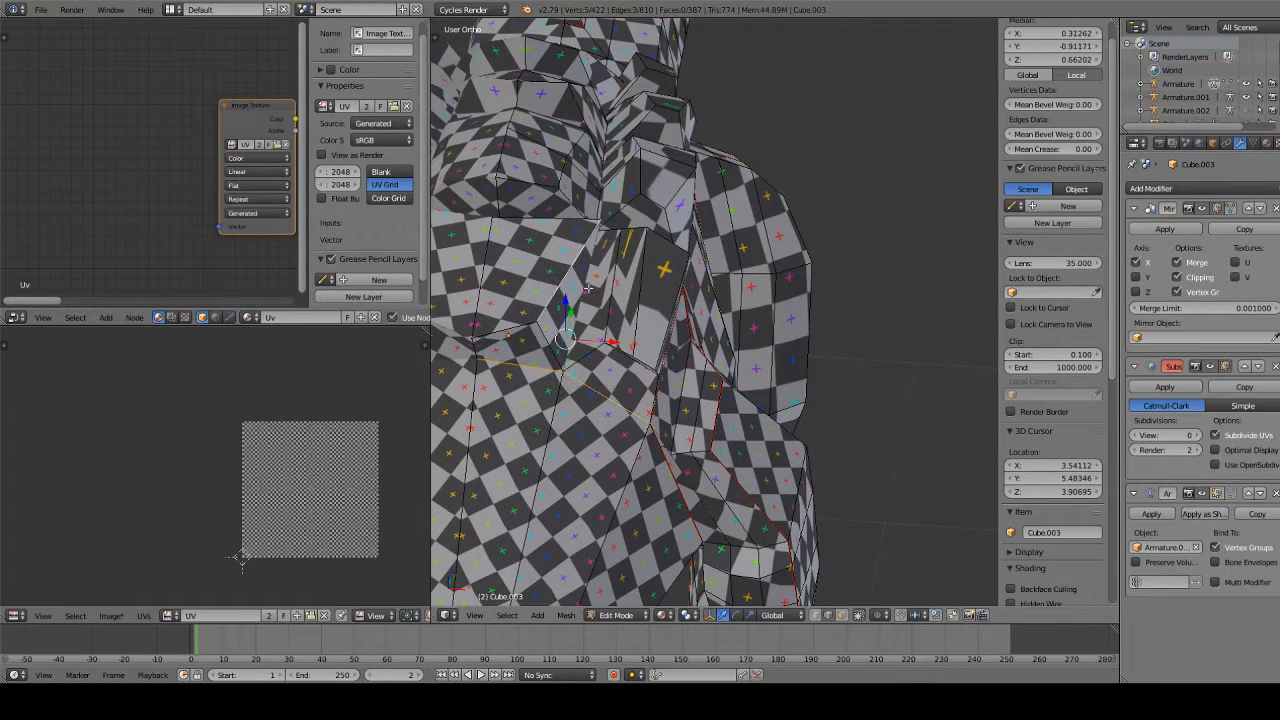
{"action": "key", "text": "ctrl+z"}
Allow hidden edges to be selected and add three more edges around the base of the rear back plate
{"action": "middle_click_drag", "start_coordinate": [592, 289], "coordinate": [695, 221]}
{"action": "scroll", "coordinate": [660, 252], "scroll_direction": "up", "scroll_amount": 3}
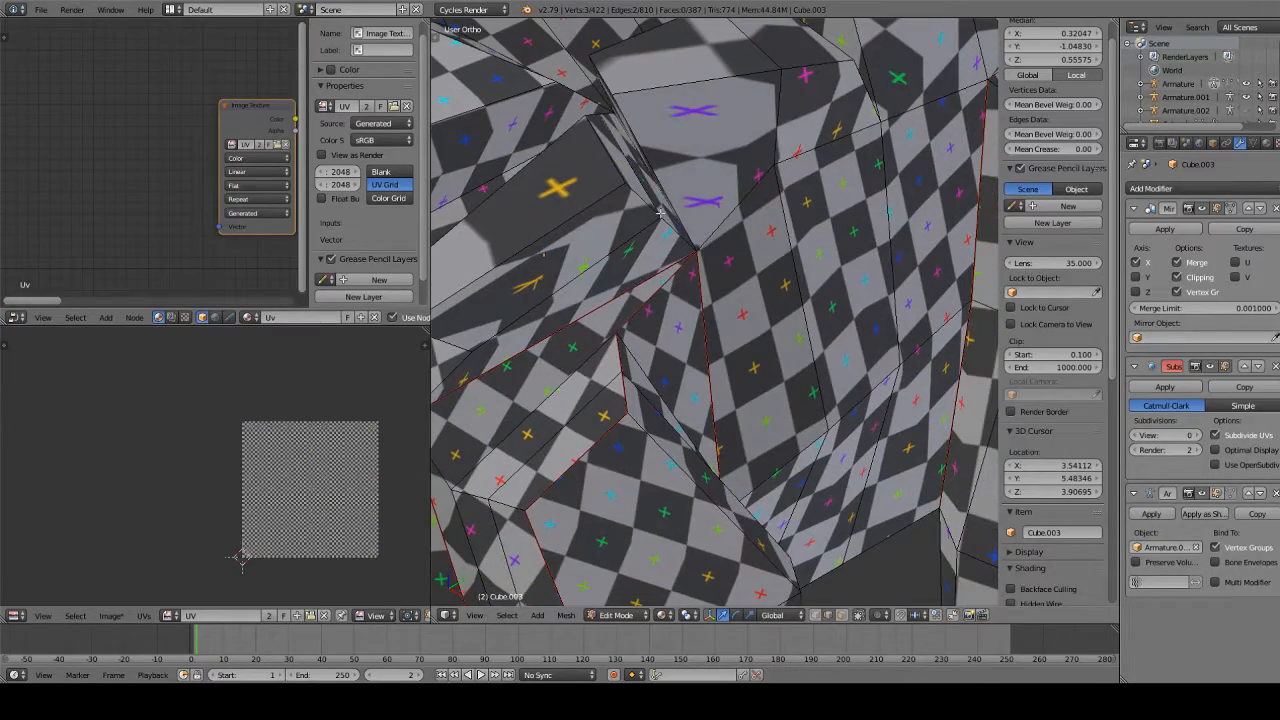
{"action": "left_click", "coordinate": [858, 619]}
{"action": "middle_click_drag", "start_coordinate": [530, 76], "coordinate": [808, 218], "text": "shift"}
{"action": "scroll", "coordinate": [827, 200], "scroll_direction": "down", "scroll_amount": 1}
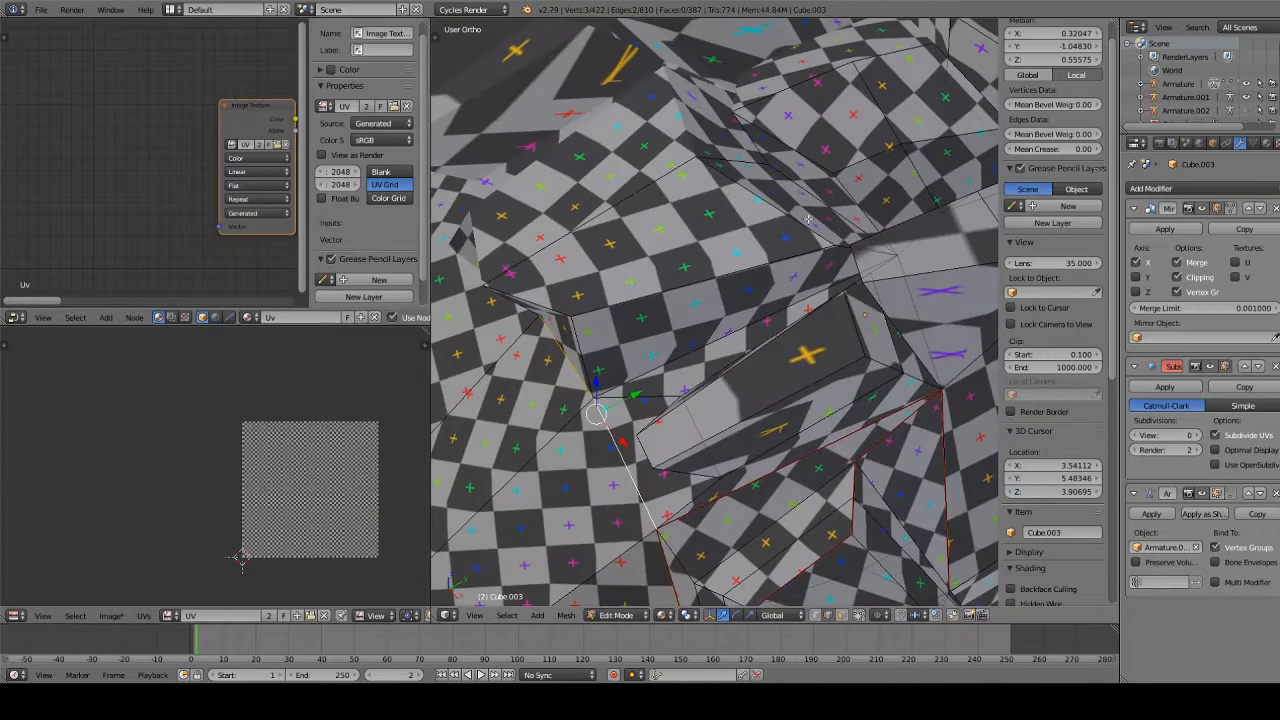
{"action": "right_click", "coordinate": [735, 320], "text": "shift"}
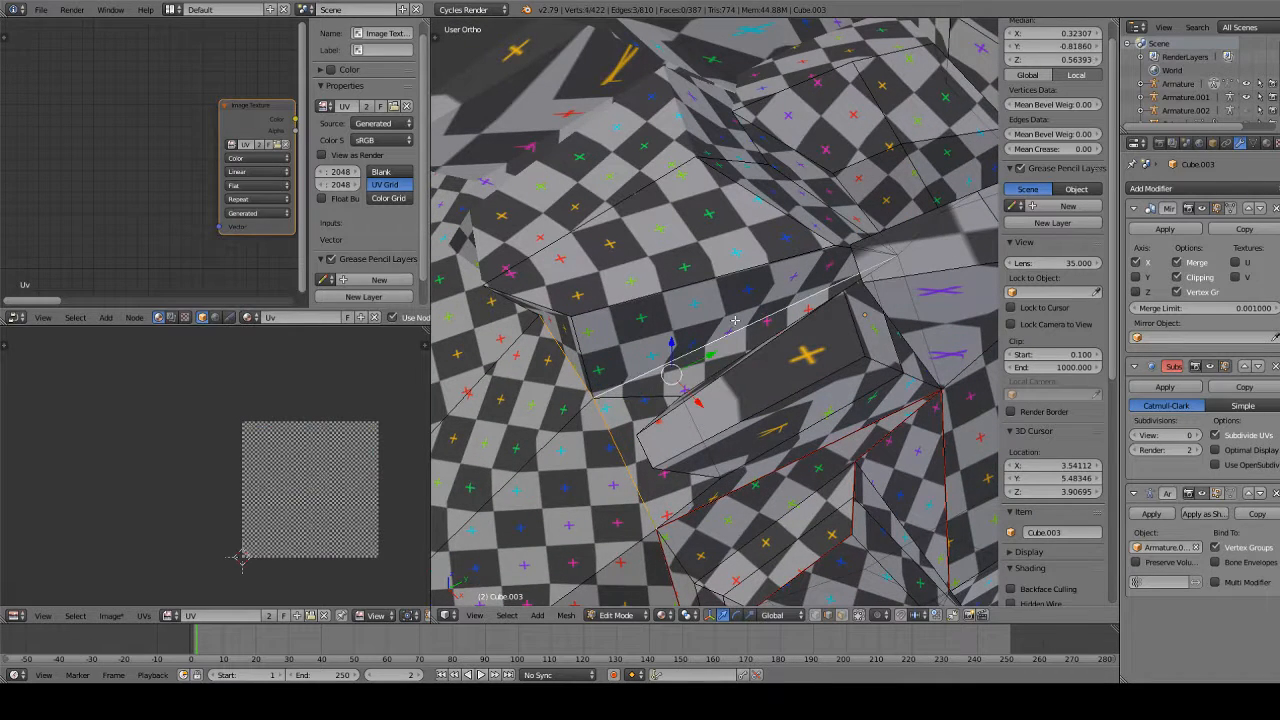
{"action": "right_click", "coordinate": [934, 343], "text": "shift"}
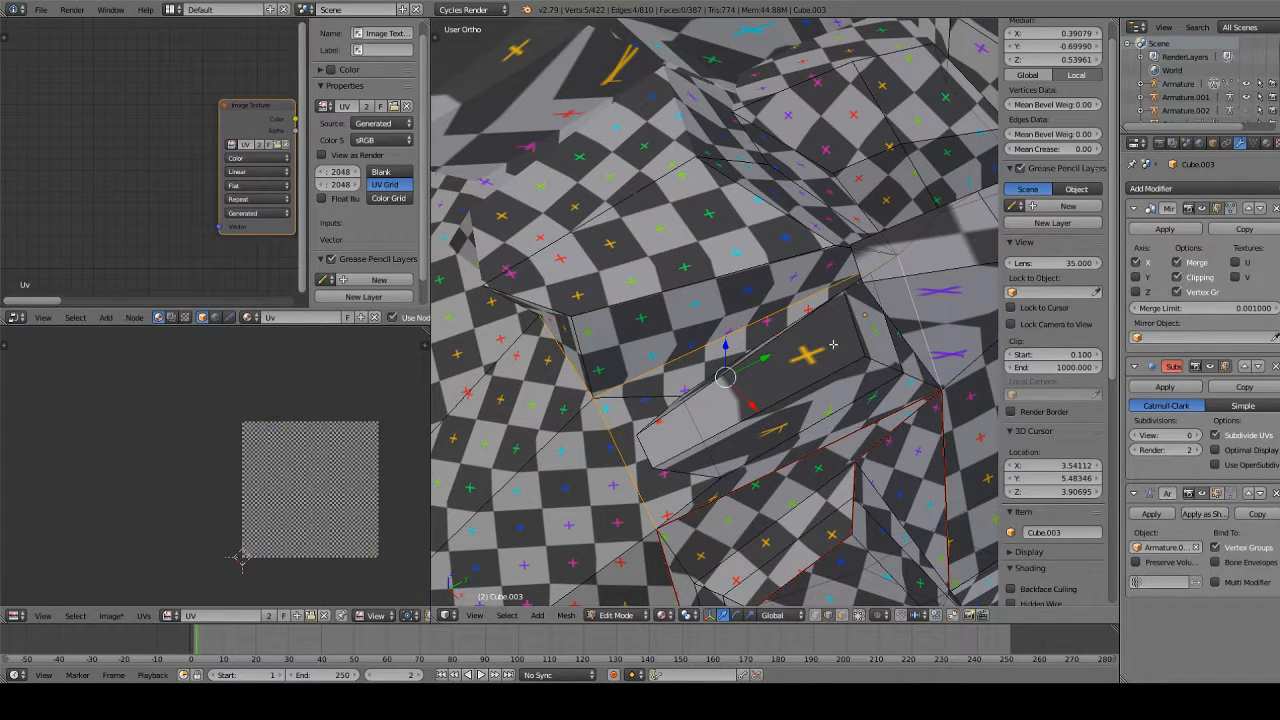
{"action": "middle_click_drag", "start_coordinate": [833, 344], "coordinate": [894, 333]}
{"action": "right_click", "coordinate": [779, 339], "text": "shift"}
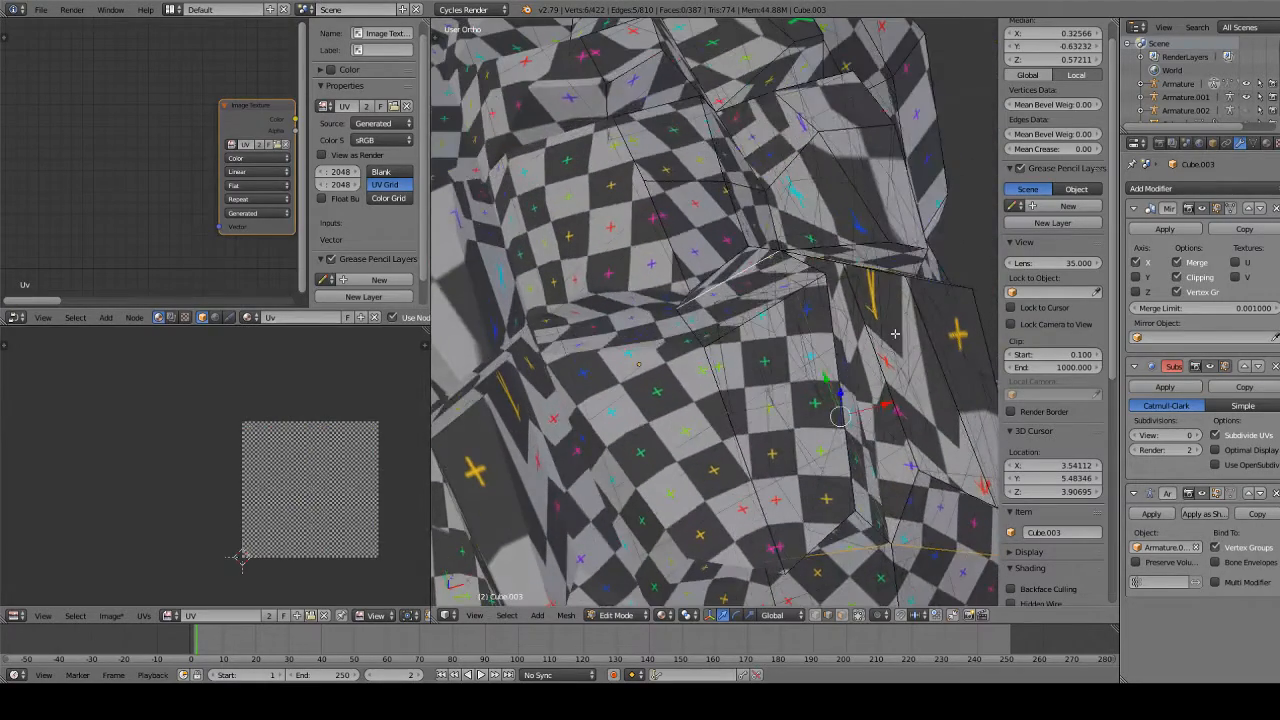
{"action": "middle_click_drag", "start_coordinate": [843, 273], "coordinate": [851, 292]}
{"action": "right_click", "coordinate": [855, 301], "text": "shift"}
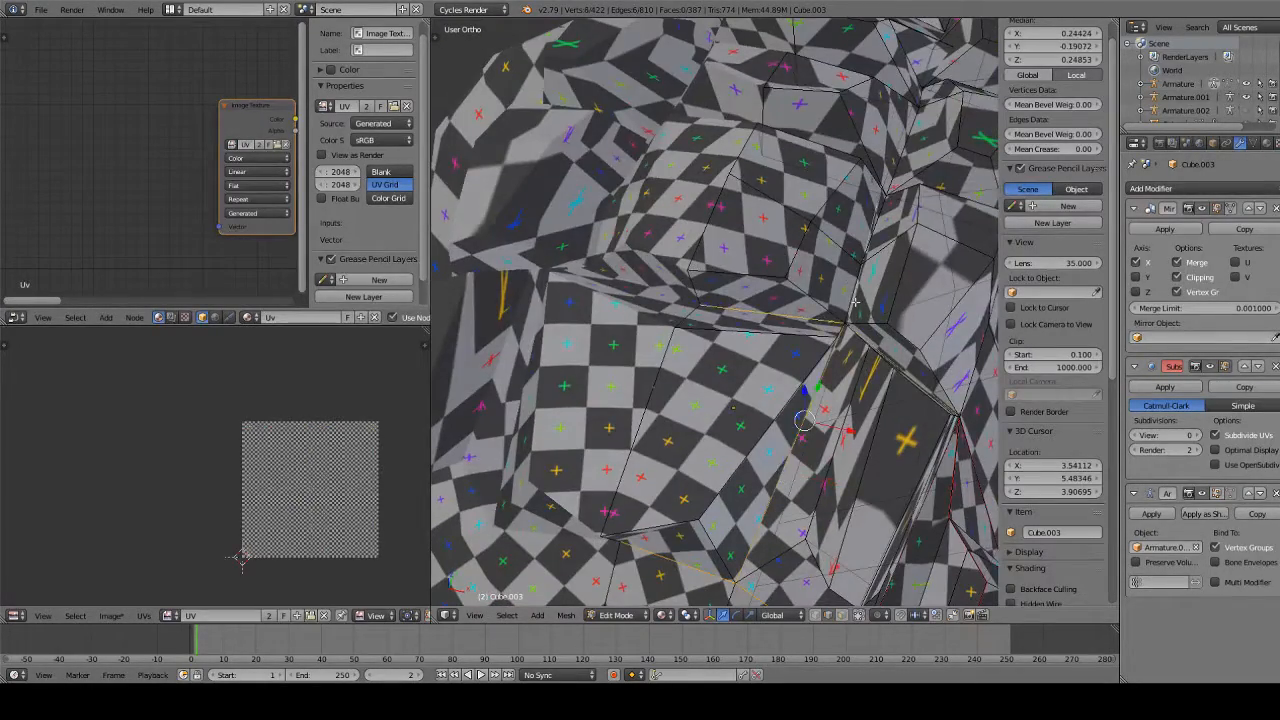
{"action": "middle_click_drag", "start_coordinate": [895, 194], "coordinate": [737, 262]}
{"action": "right_click", "coordinate": [748, 294], "text": "shift"}
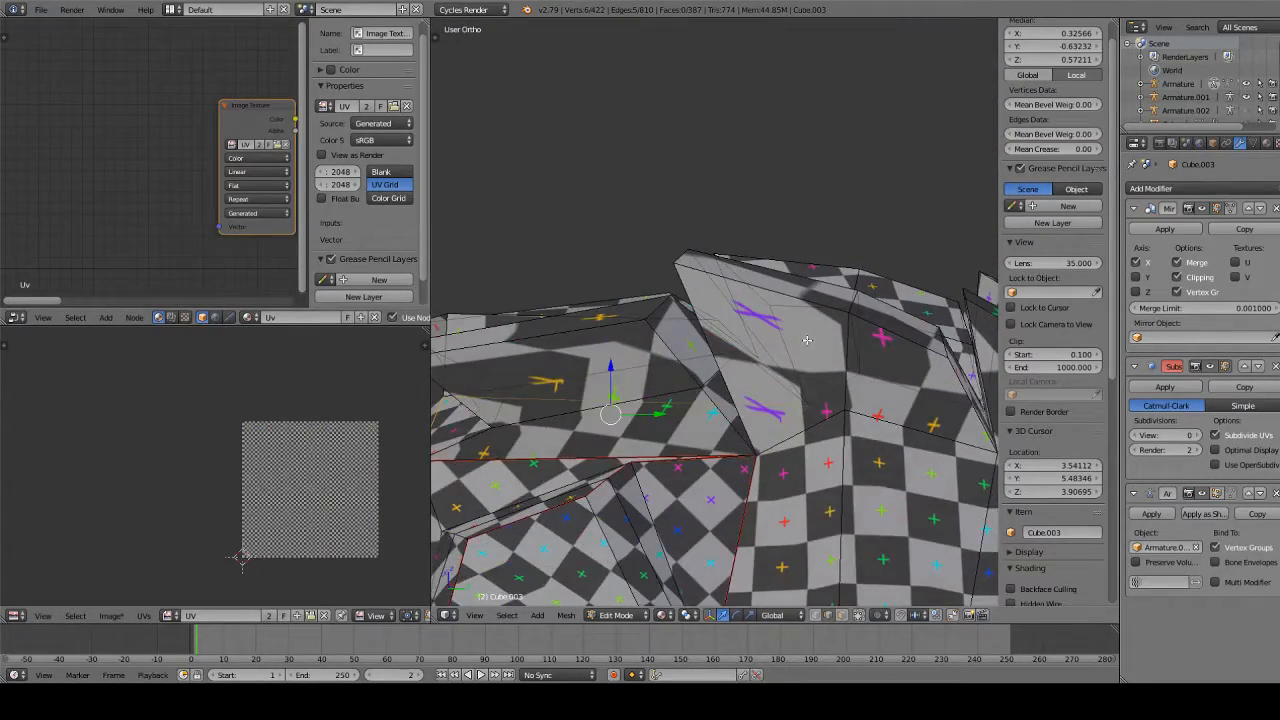
{"action": "middle_click_drag", "start_coordinate": [807, 340], "coordinate": [816, 154]}
{"action": "scroll", "coordinate": [816, 154], "scroll_direction": "down", "scroll_amount": 7}
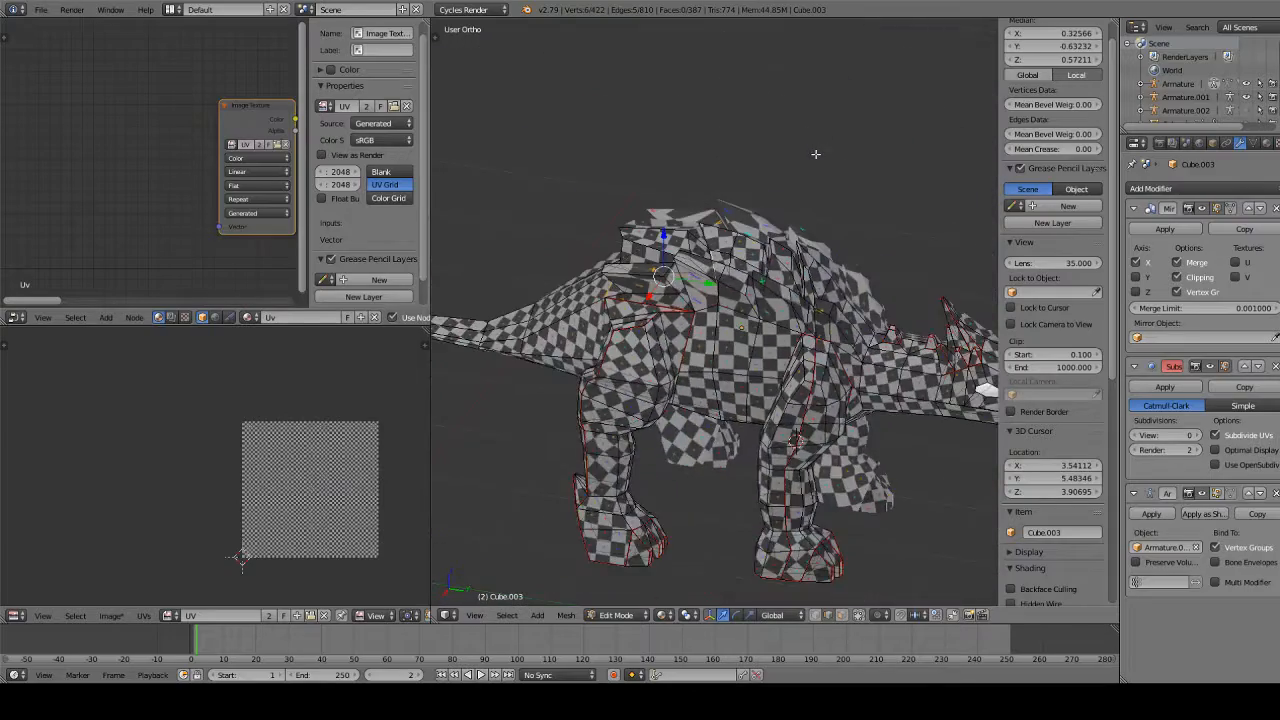
Extend the edge selection along the flank with two more edges beneath the rear side plates
{"action": "scroll", "coordinate": [816, 154], "scroll_direction": "up", "scroll_amount": 8}
{"action": "right_click", "coordinate": [683, 317], "text": "shift"}
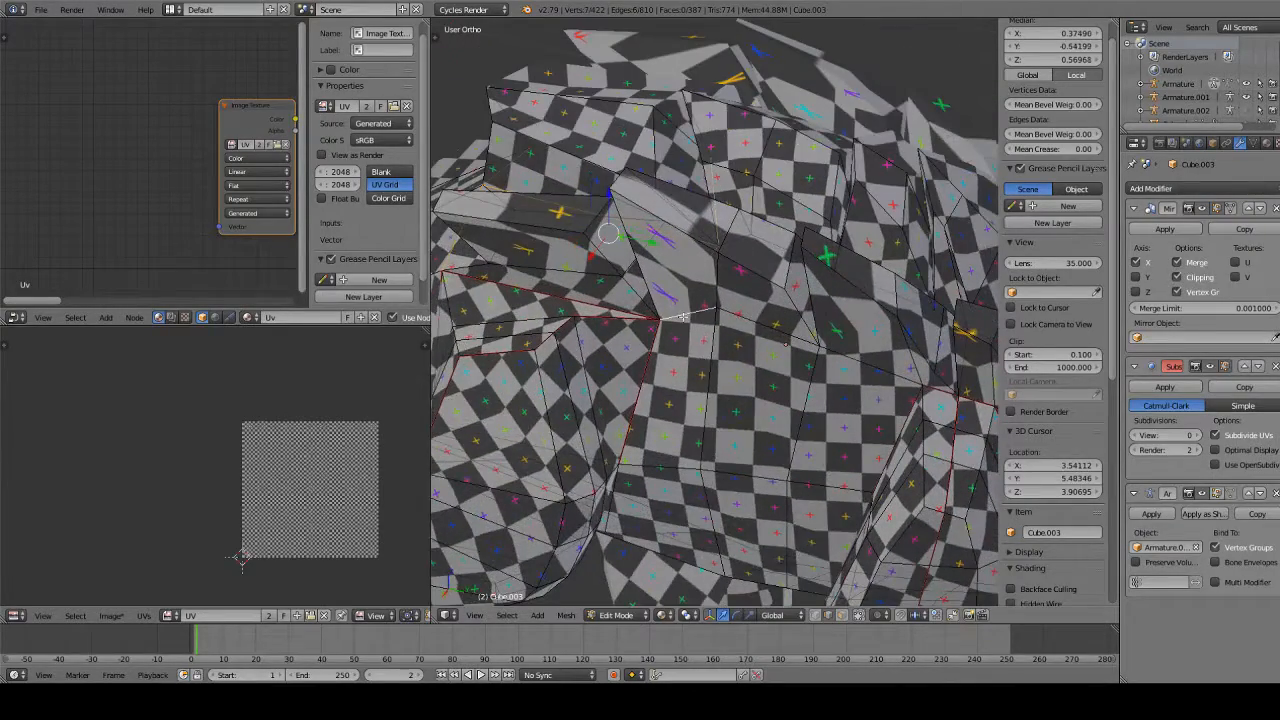
{"action": "right_click", "coordinate": [818, 345], "text": "shift"}
{"action": "middle_click_drag", "start_coordinate": [812, 294], "coordinate": [890, 322]}
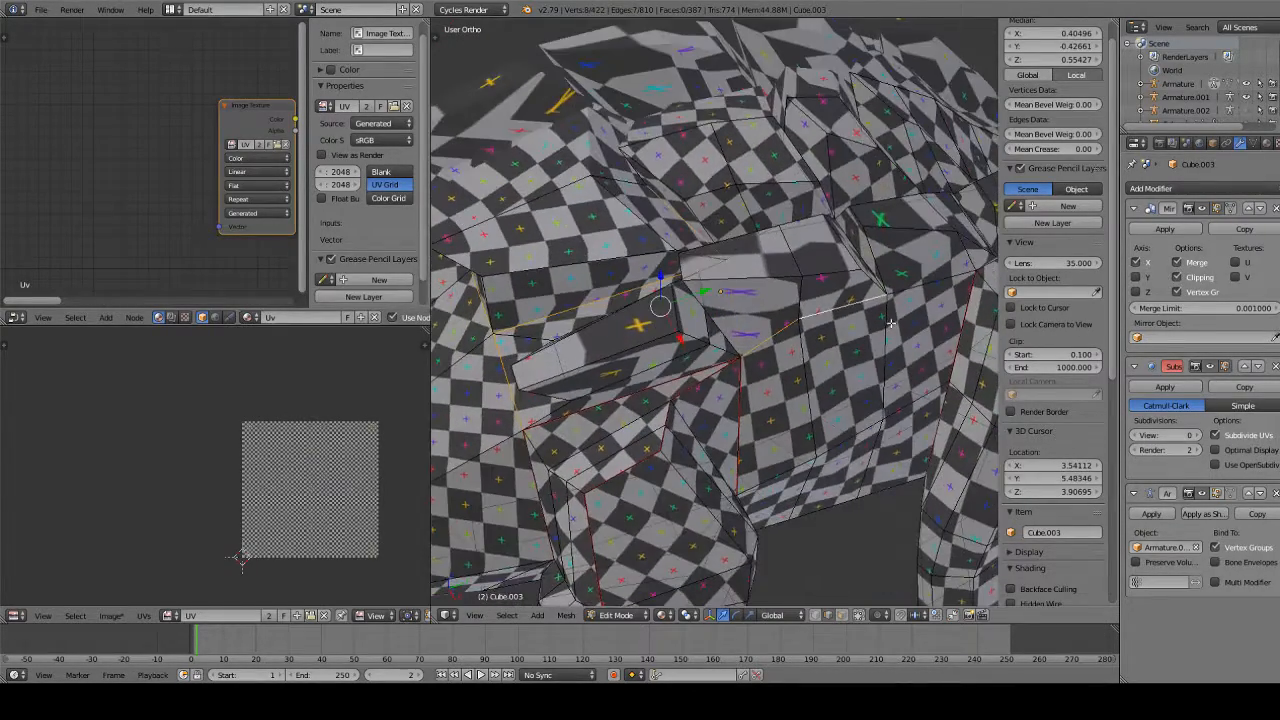
Add the edges running along the upper side of the rear side plates' base to the selection
{"action": "right_click", "coordinate": [868, 262], "text": "shift"}
{"action": "middle_click_drag", "start_coordinate": [868, 262], "coordinate": [796, 250]}
{"action": "right_click", "coordinate": [793, 310], "text": "shift"}
{"action": "right_click", "coordinate": [737, 322], "text": "shift"}
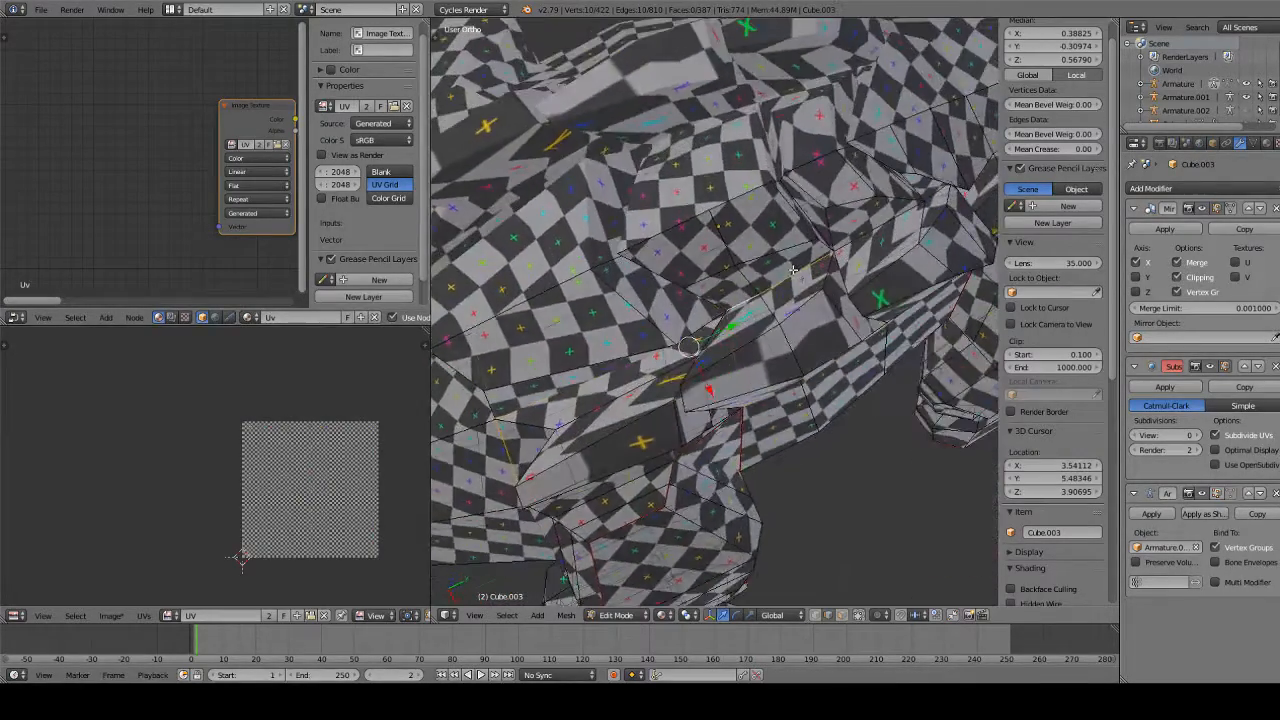
{"action": "right_click", "coordinate": [801, 210], "text": "shift"}
{"action": "middle_click_drag", "start_coordinate": [653, 282], "coordinate": [683, 263]}
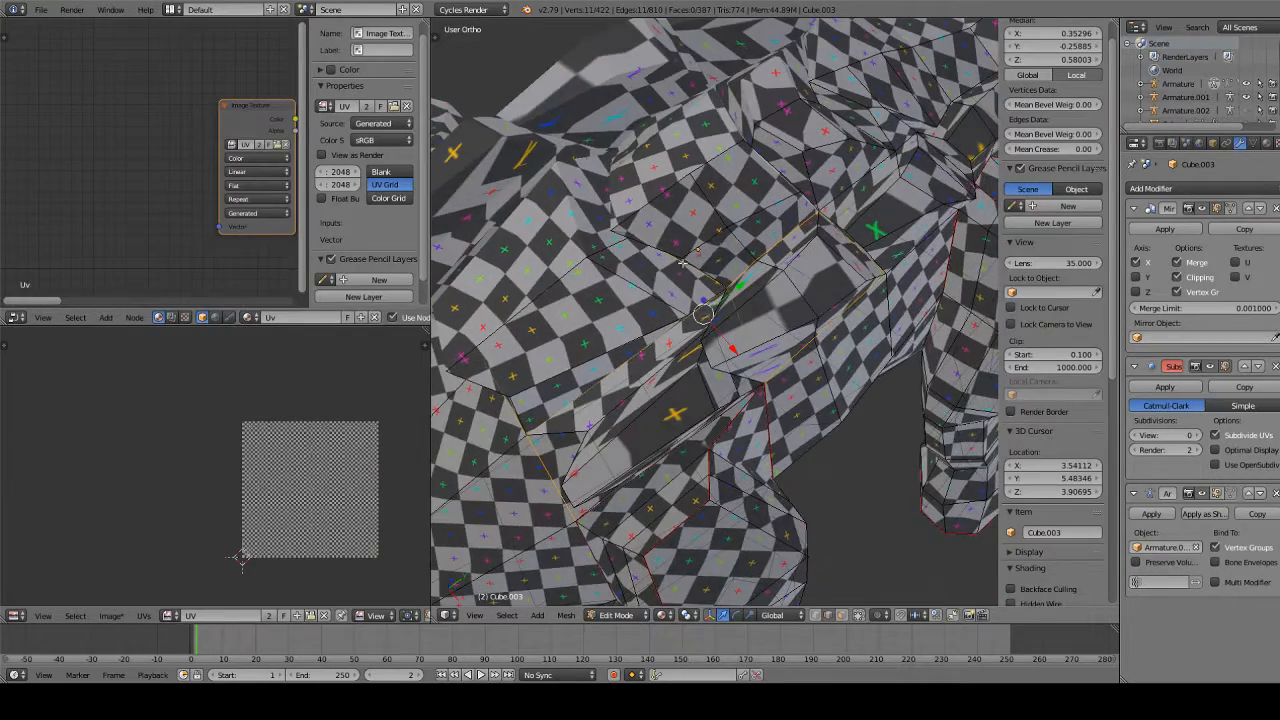
Continue the selected edge path along the flank below the side plates and past the top of the front leg seam
{"action": "middle_click_drag", "start_coordinate": [810, 277], "coordinate": [688, 299]}
{"action": "right_click", "coordinate": [679, 374], "text": "shift"}
{"action": "right_click", "coordinate": [755, 405], "text": "shift"}
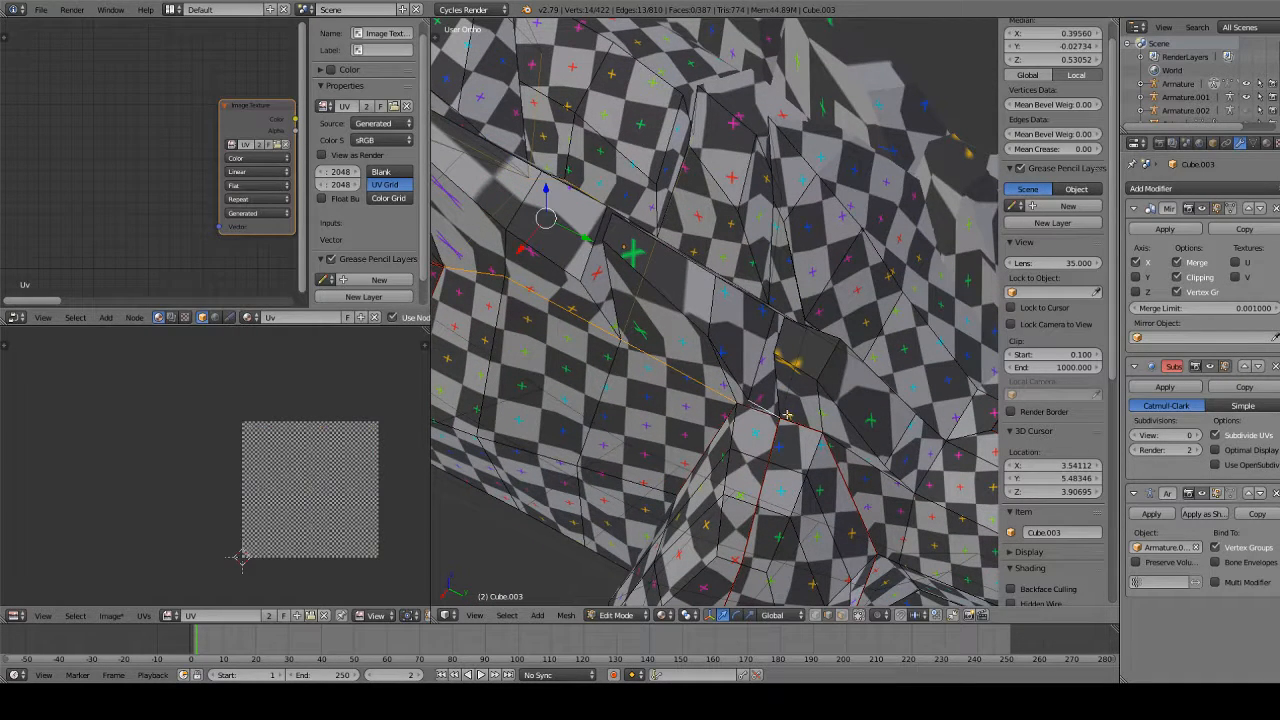
{"action": "right_click", "coordinate": [802, 428], "text": "shift"}
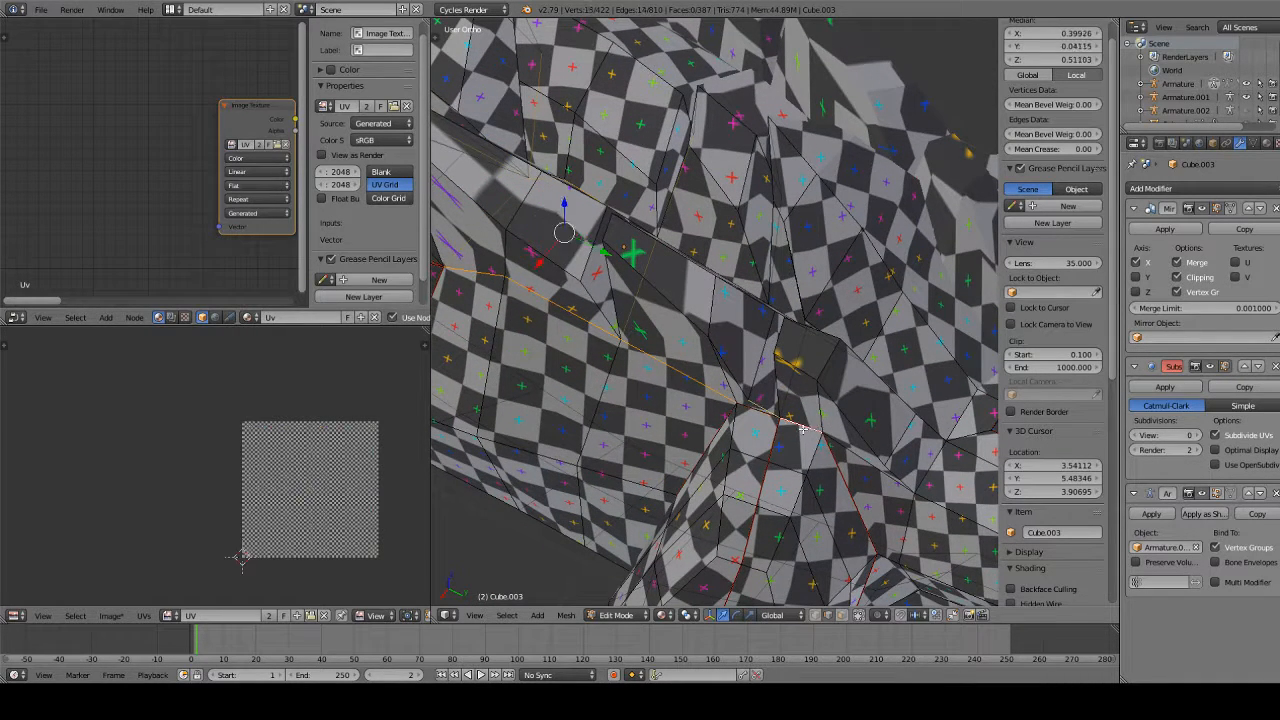
{"action": "right_click", "coordinate": [856, 452], "text": "shift"}
{"action": "middle_click_drag", "start_coordinate": [858, 451], "coordinate": [899, 480]}
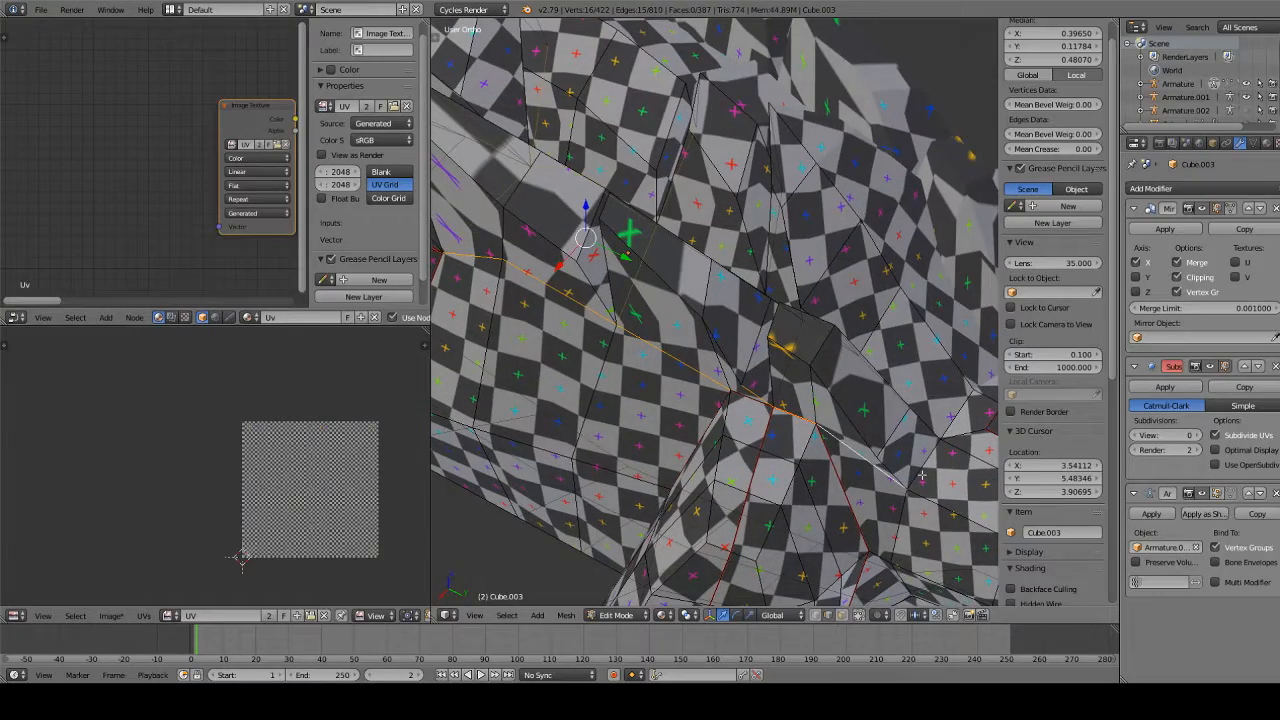
Add the edges crossing the shoulder in front of the front side plate and undo the stray pick
{"action": "middle_click_drag", "start_coordinate": [932, 393], "coordinate": [833, 366]}
{"action": "middle_click_drag", "start_coordinate": [811, 364], "coordinate": [794, 435]}
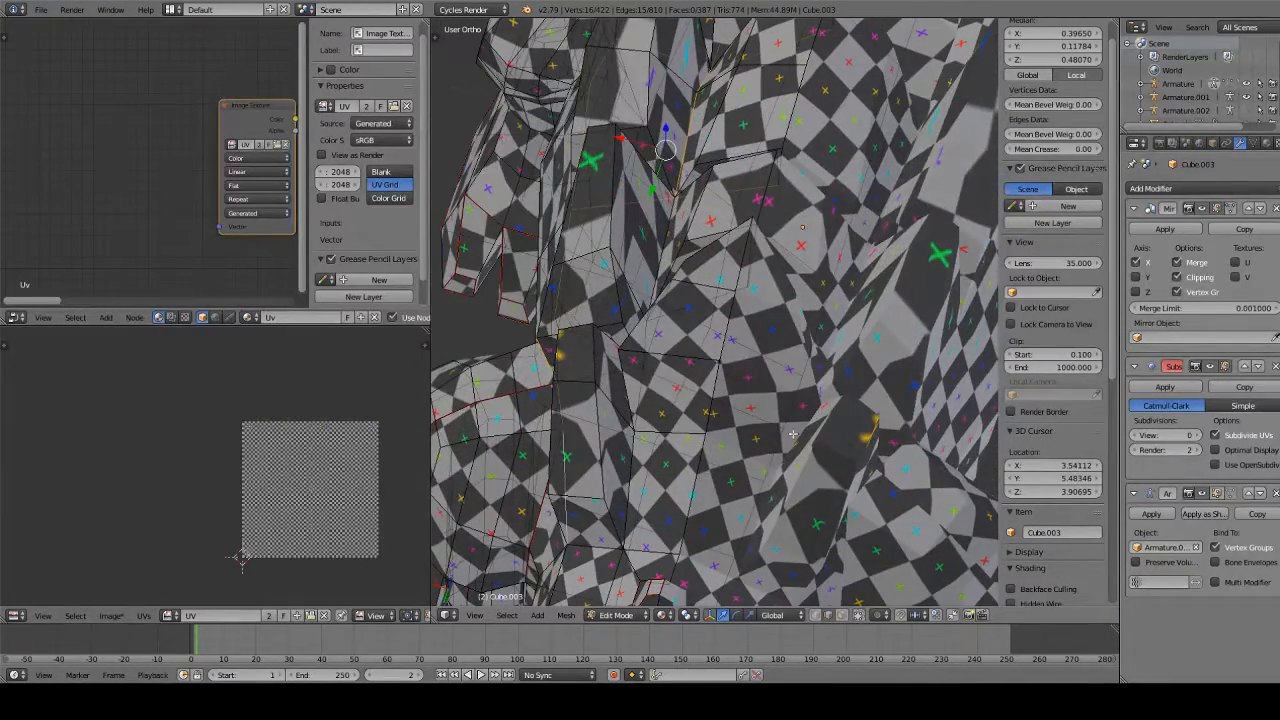
{"action": "right_click", "coordinate": [596, 549], "text": "shift"}
{"action": "right_click", "coordinate": [655, 554], "text": "shift"}
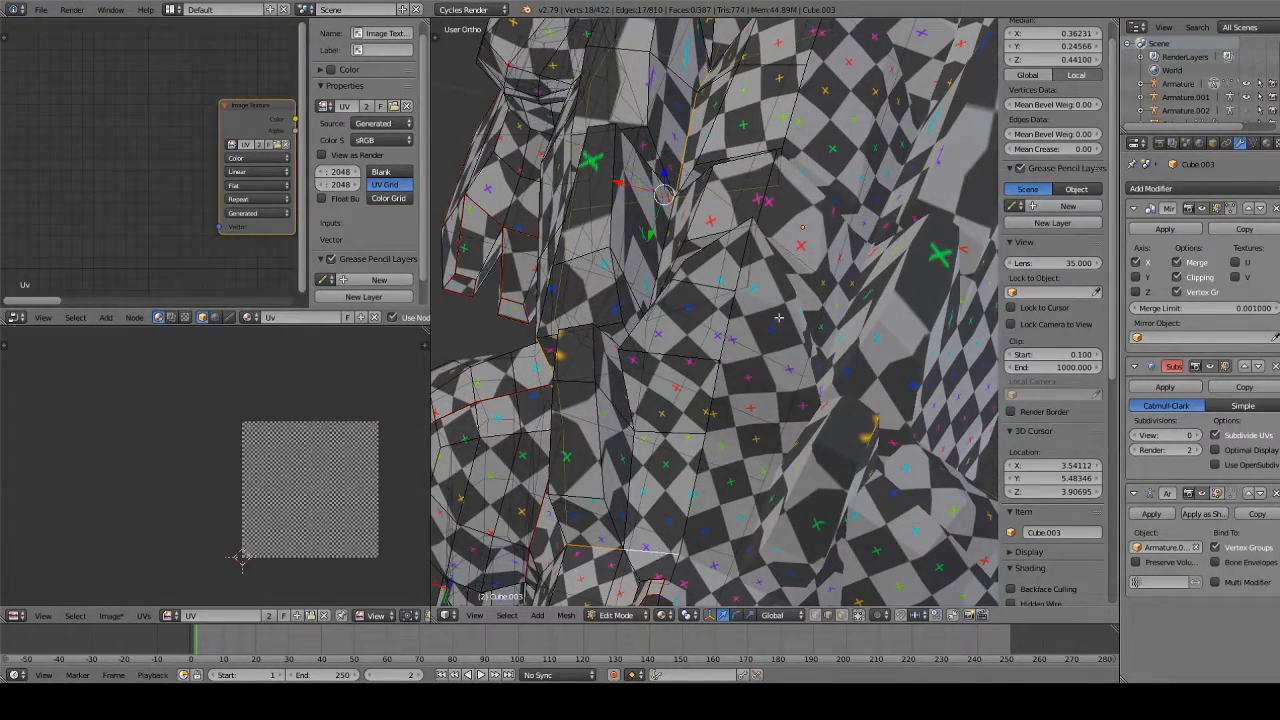
{"action": "middle_click_drag", "start_coordinate": [749, 253], "coordinate": [733, 358]}
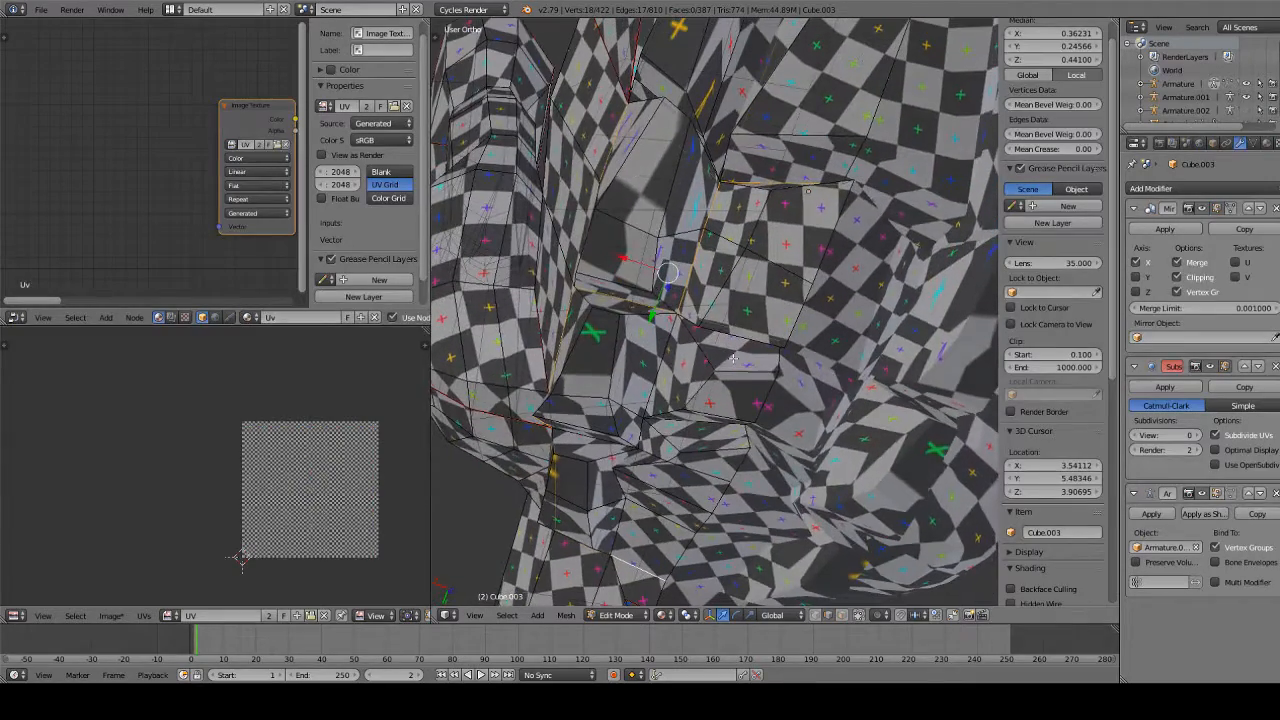
{"action": "right_click", "coordinate": [661, 421], "text": "shift"}
{"action": "middle_click_drag", "start_coordinate": [645, 428], "coordinate": [905, 336]}
{"action": "right_click", "coordinate": [599, 414], "text": "shift"}
{"action": "key", "text": "ctrl+z"}
{"action": "scroll", "coordinate": [907, 336], "scroll_direction": "up", "scroll_amount": 3}
{"action": "middle_click_drag", "start_coordinate": [922, 270], "coordinate": [629, 274], "text": "shift"}
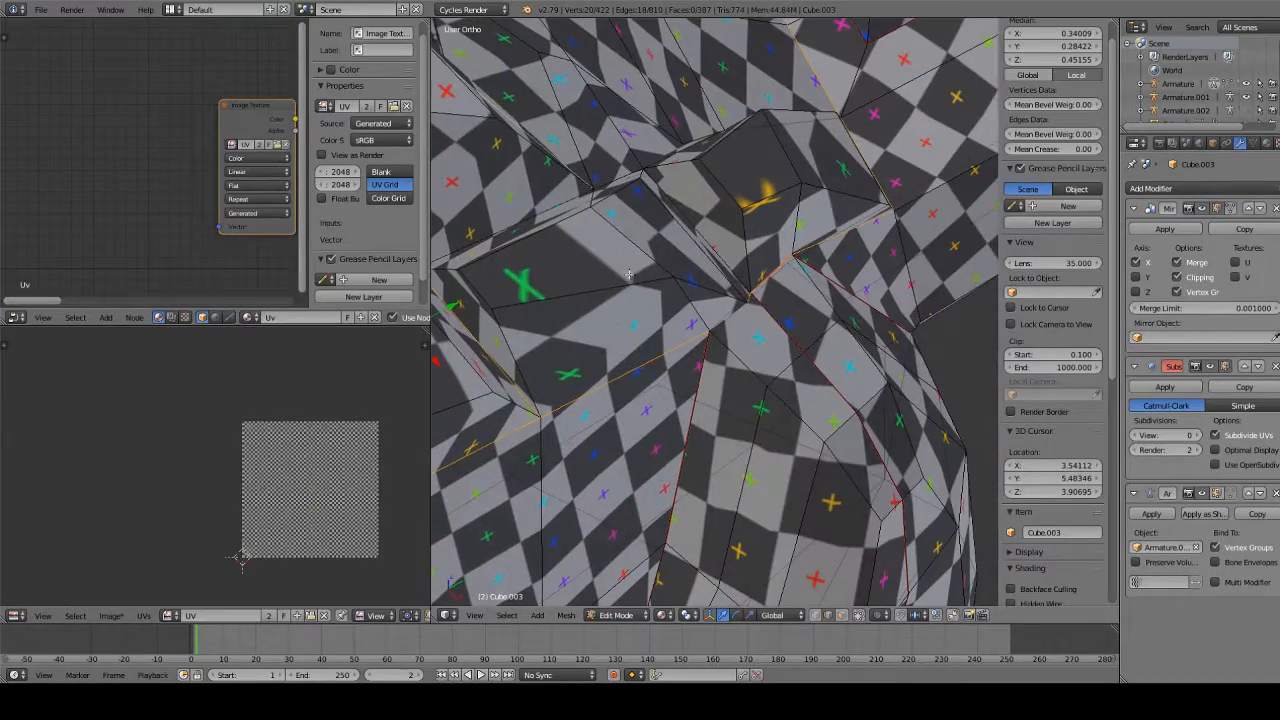
Add the remaining edges along the upper side of the middle and front side plates' bases
{"action": "right_click", "coordinate": [725, 262], "text": "shift"}
{"action": "middle_click_drag", "start_coordinate": [750, 254], "coordinate": [620, 290]}
{"action": "right_click", "coordinate": [602, 296], "text": "shift"}
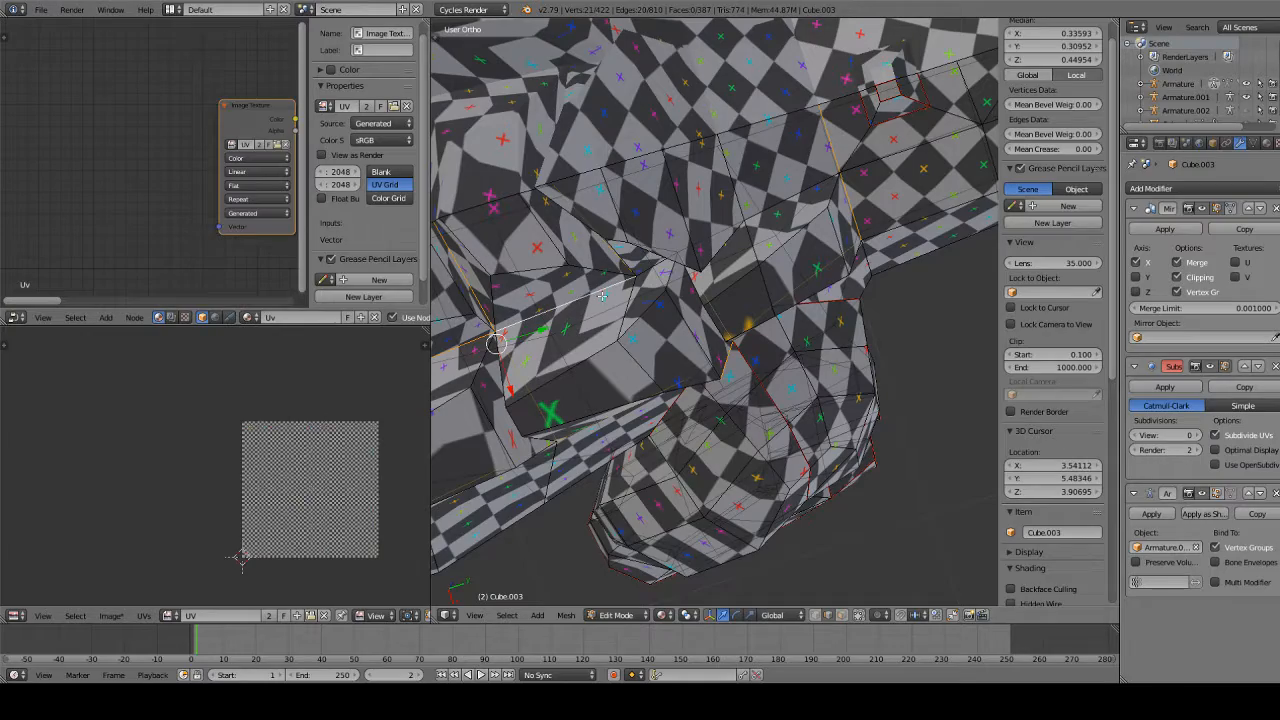
{"action": "right_click", "coordinate": [659, 272], "text": "shift"}
{"action": "right_click", "coordinate": [700, 256], "text": "shift"}
{"action": "middle_click_drag", "start_coordinate": [700, 256], "coordinate": [617, 268]}
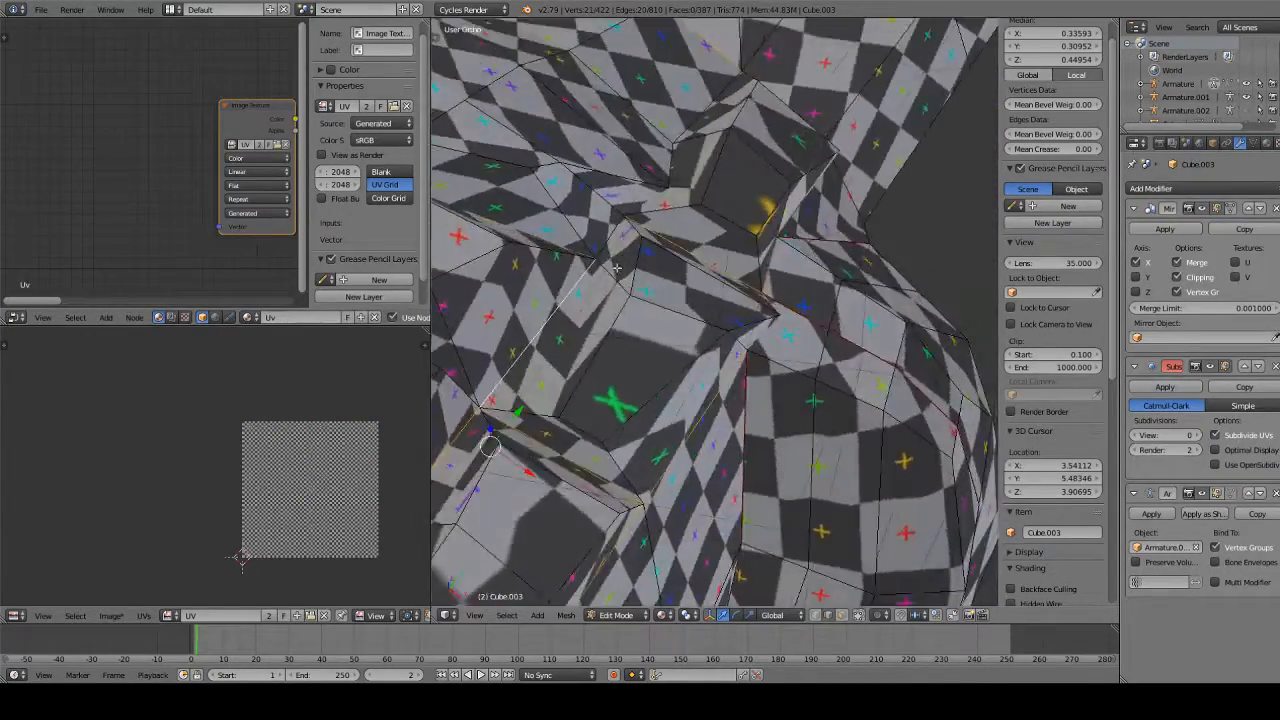
{"action": "right_click", "coordinate": [611, 232], "text": "shift"}
{"action": "middle_click_drag", "start_coordinate": [673, 177], "coordinate": [457, 160]}
{"action": "right_click", "coordinate": [652, 272], "text": "shift"}
{"action": "scroll", "coordinate": [700, 380], "scroll_direction": "up", "scroll_amount": 5}
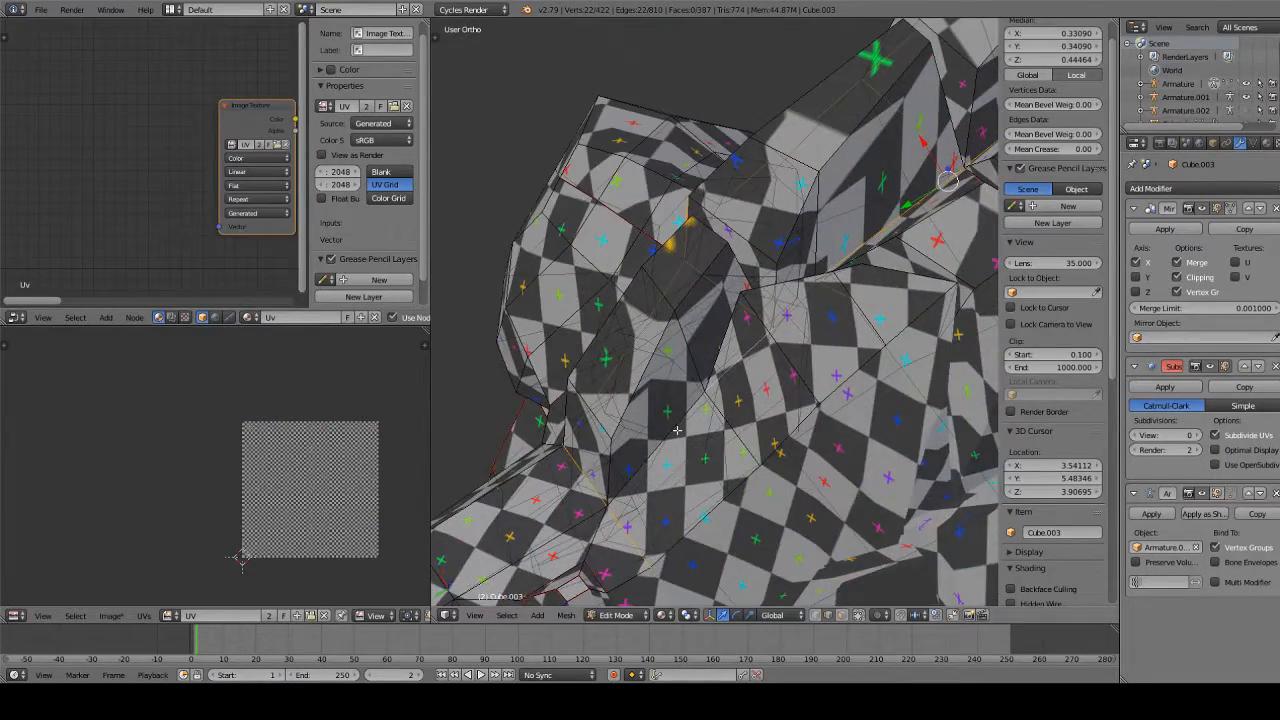
Close the selected edge loop around the side plates by adding the missing edge near the front plate
{"action": "right_click", "coordinate": [677, 431], "text": "shift"}
{"action": "right_click", "coordinate": [701, 409], "text": "shift"}
{"action": "scroll", "coordinate": [701, 409], "scroll_direction": "up", "scroll_amount": 6}
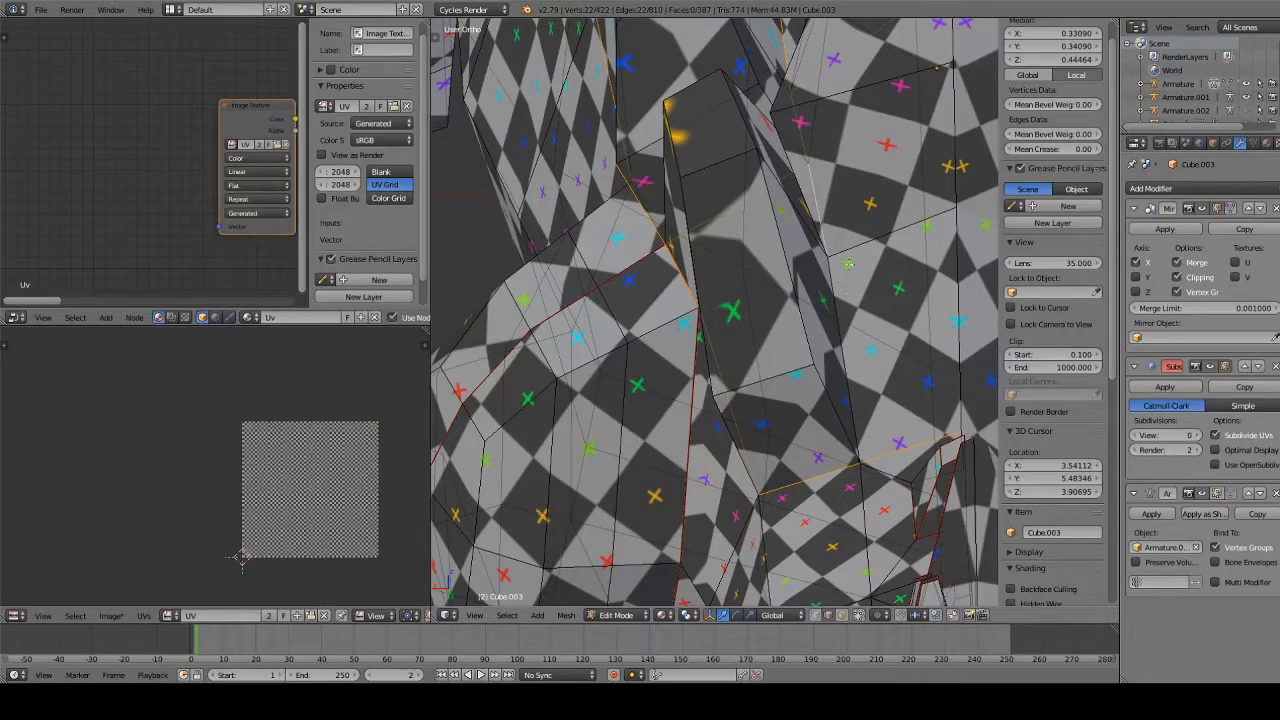
{"action": "middle_click_drag", "start_coordinate": [850, 283], "coordinate": [747, 486]}
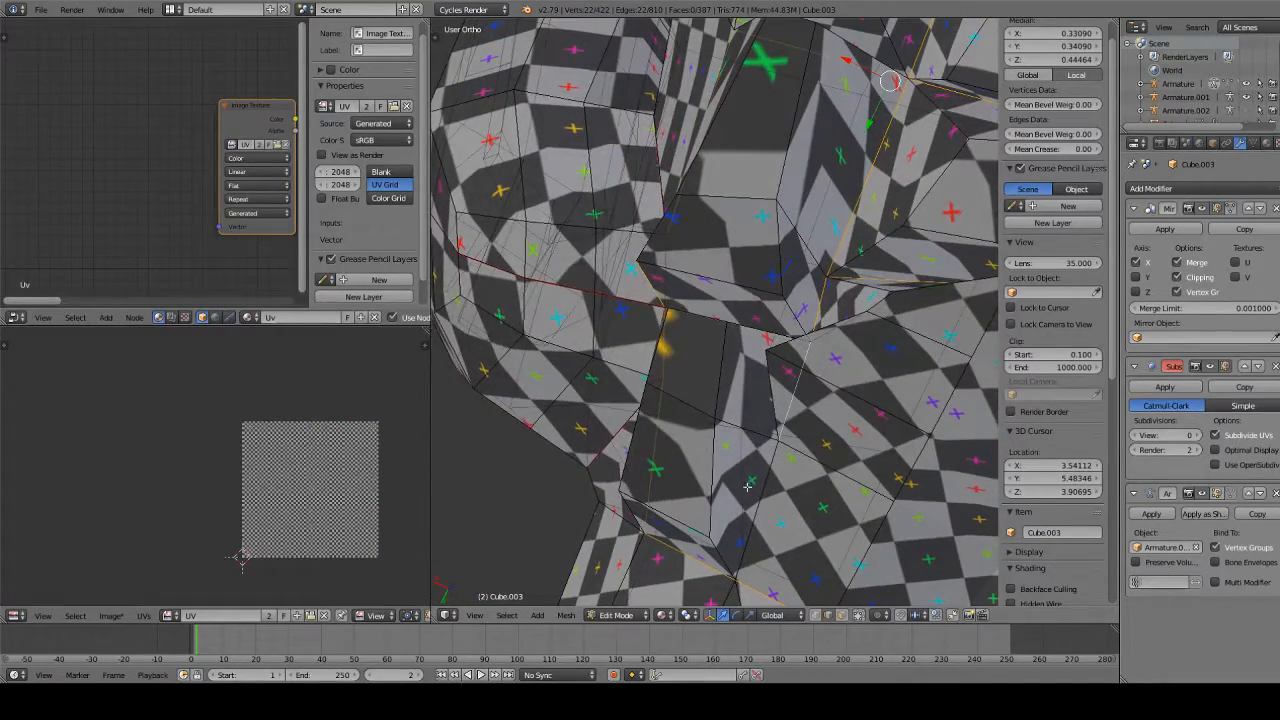
{"action": "middle_click_drag", "start_coordinate": [816, 412], "coordinate": [712, 413]}
{"action": "scroll", "coordinate": [712, 413], "scroll_direction": "down", "scroll_amount": 8}
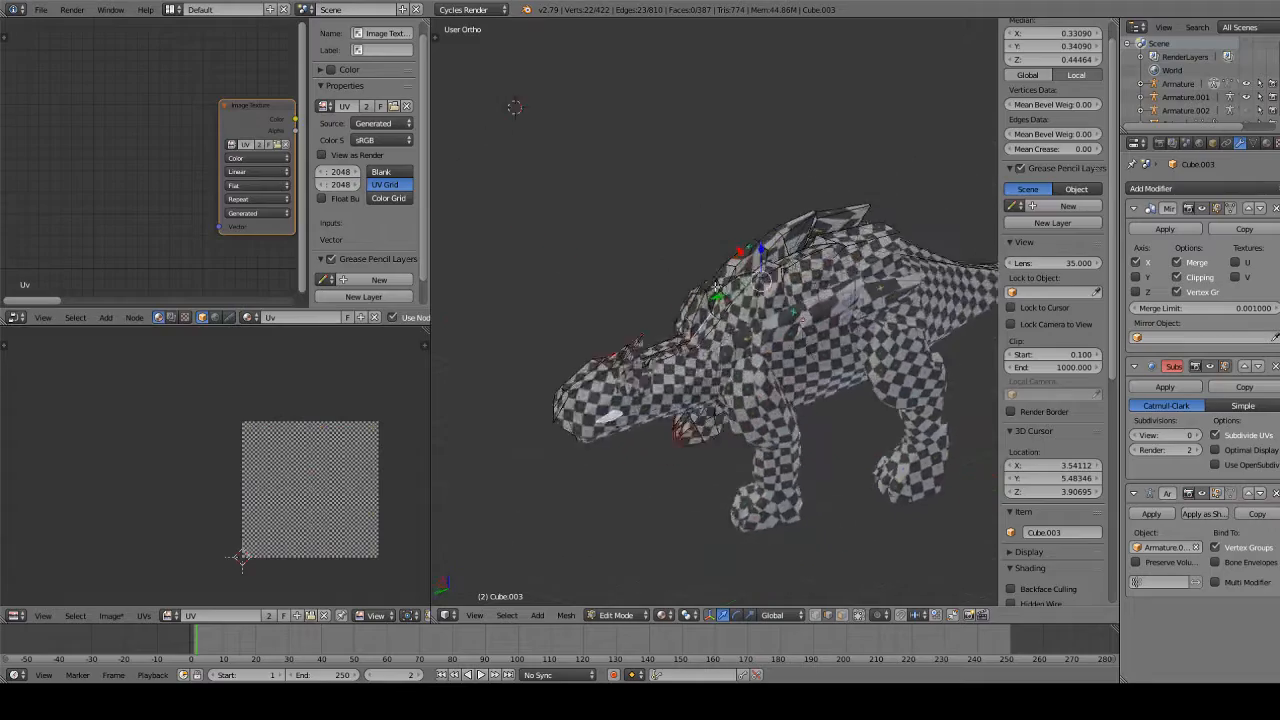
Check the selected loop around the whole row of side plates and mark it as a seam
{"action": "scroll", "coordinate": [715, 287], "scroll_direction": "up", "scroll_amount": 3}
{"action": "mouse_move", "coordinate": [715, 287]}
{"action": "middle_mouse_down"}
{"action": "mouse_move", "coordinate": [748, 385]}
{"action": "mouse_move", "coordinate": [812, 344]}
{"action": "mouse_move", "coordinate": [710, 267]}
{"action": "middle_mouse_up"}
{"action": "scroll", "coordinate": [748, 385], "scroll_direction": "up", "scroll_amount": 4}
{"action": "scroll", "coordinate": [710, 267], "scroll_direction": "up", "scroll_amount": 3}
{"action": "middle_click_drag", "start_coordinate": [566, 340], "coordinate": [691, 281], "text": "shift"}
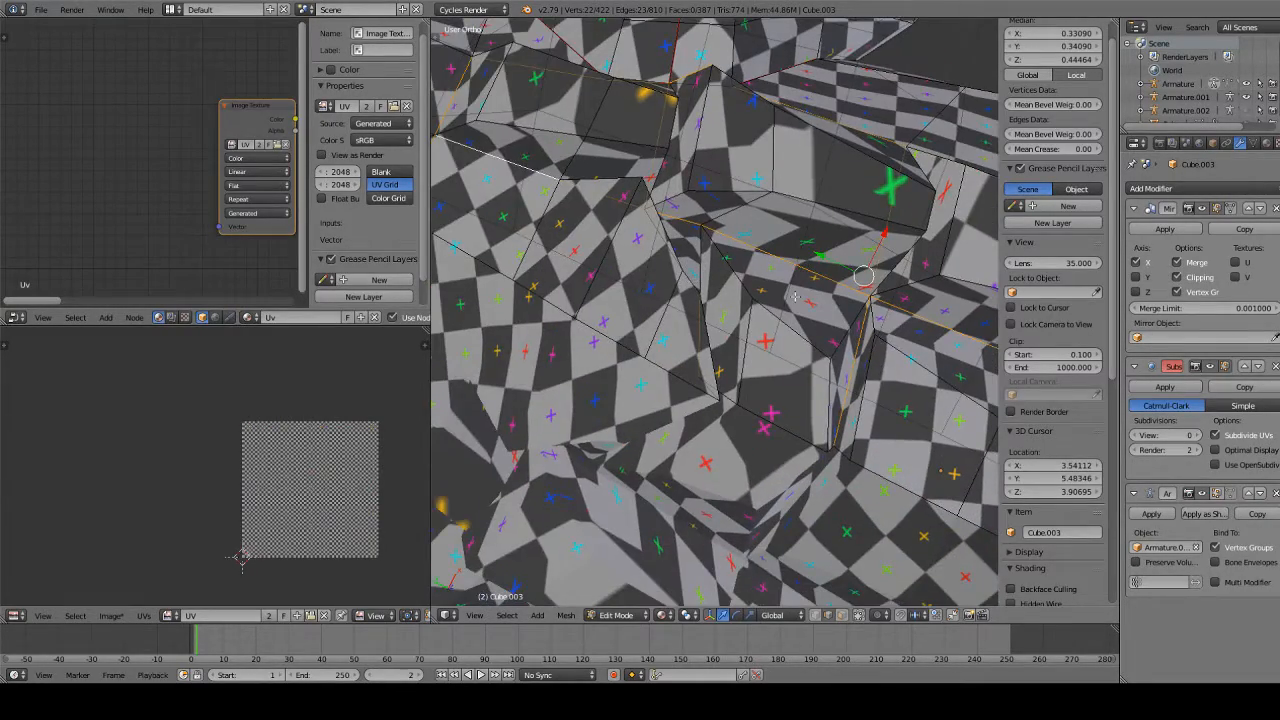
{"action": "middle_click_drag", "start_coordinate": [796, 296], "coordinate": [572, 240]}
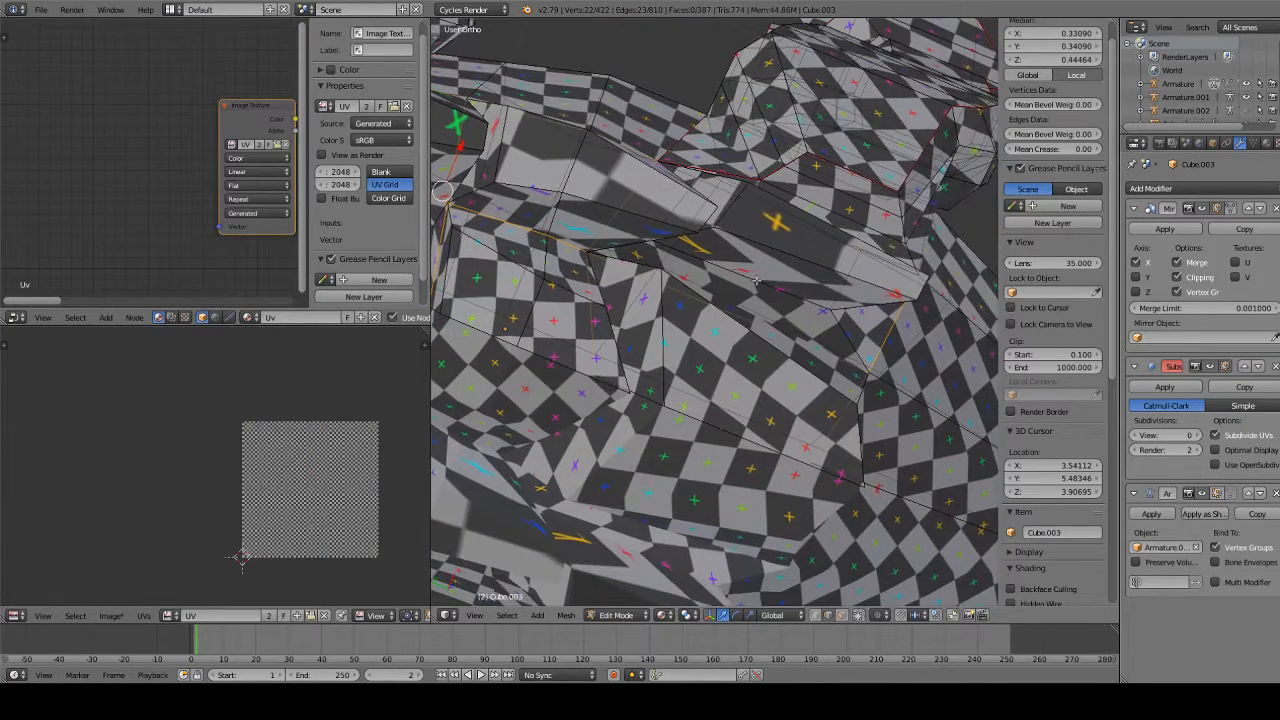
{"action": "scroll", "coordinate": [756, 280], "scroll_direction": "down", "scroll_amount": 1}
{"action": "middle_click_drag", "start_coordinate": [756, 344], "coordinate": [950, 205]}
{"action": "key", "text": "ctrl+e"}
{"action": "left_click", "coordinate": [673, 295]}
Select the whole mesh, unwrap it with the new side-plate seam, and clear the selection
{"action": "key", "text": "a"}
{"action": "key", "text": "a"}
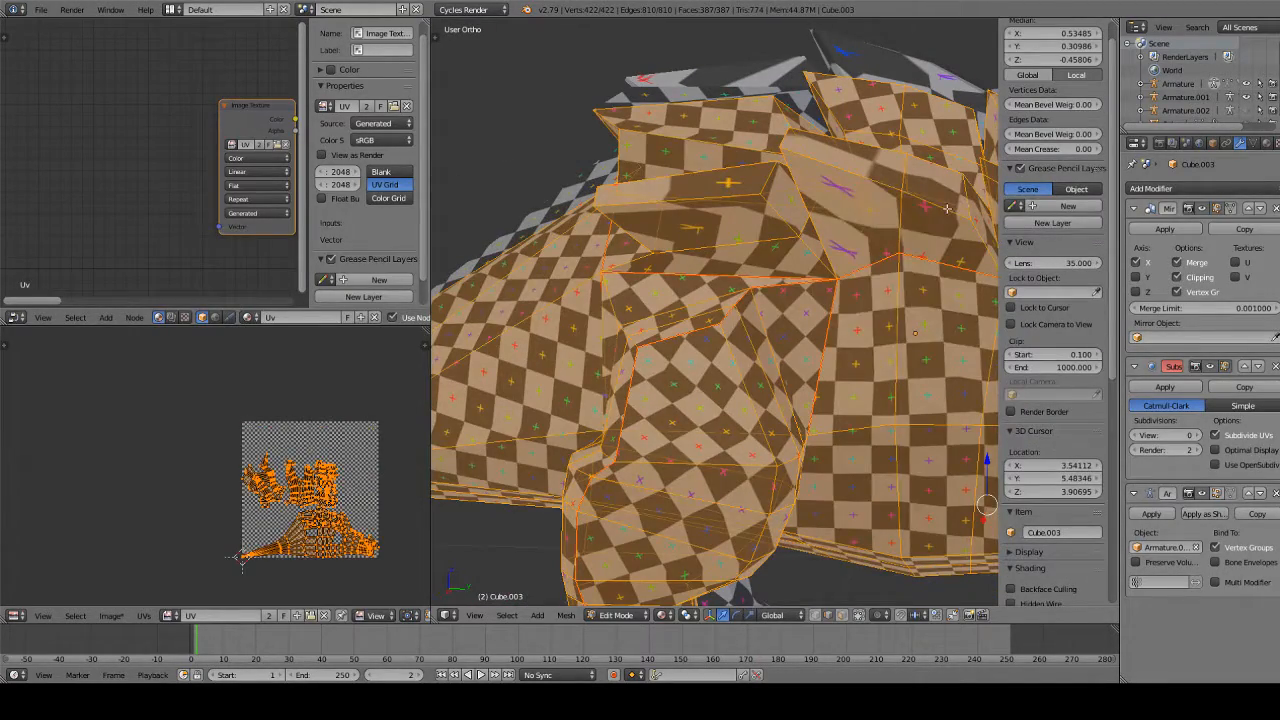
{"action": "key", "text": "u"}
{"action": "left_click", "coordinate": [946, 207]}
{"action": "key", "text": "a"}
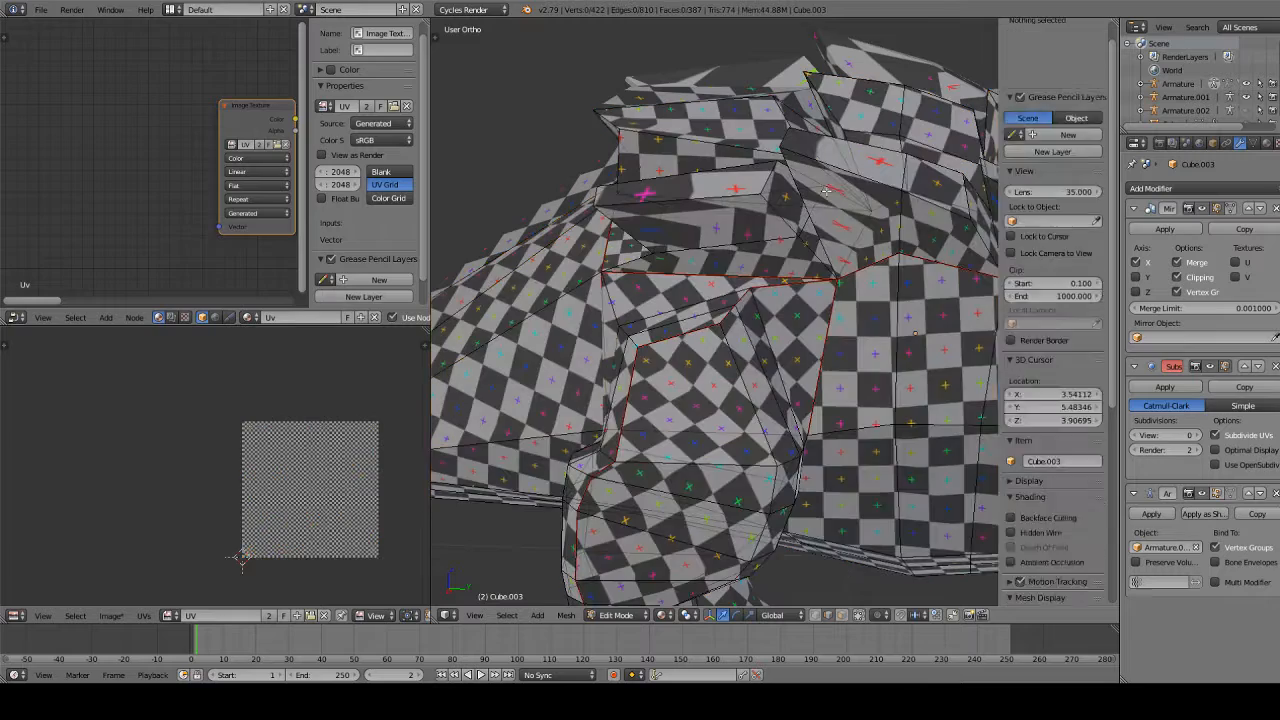
Select the long outer edge of the rear side plate and limit selection to visible geometry
{"action": "right_click", "coordinate": [657, 200], "text": "alt"}
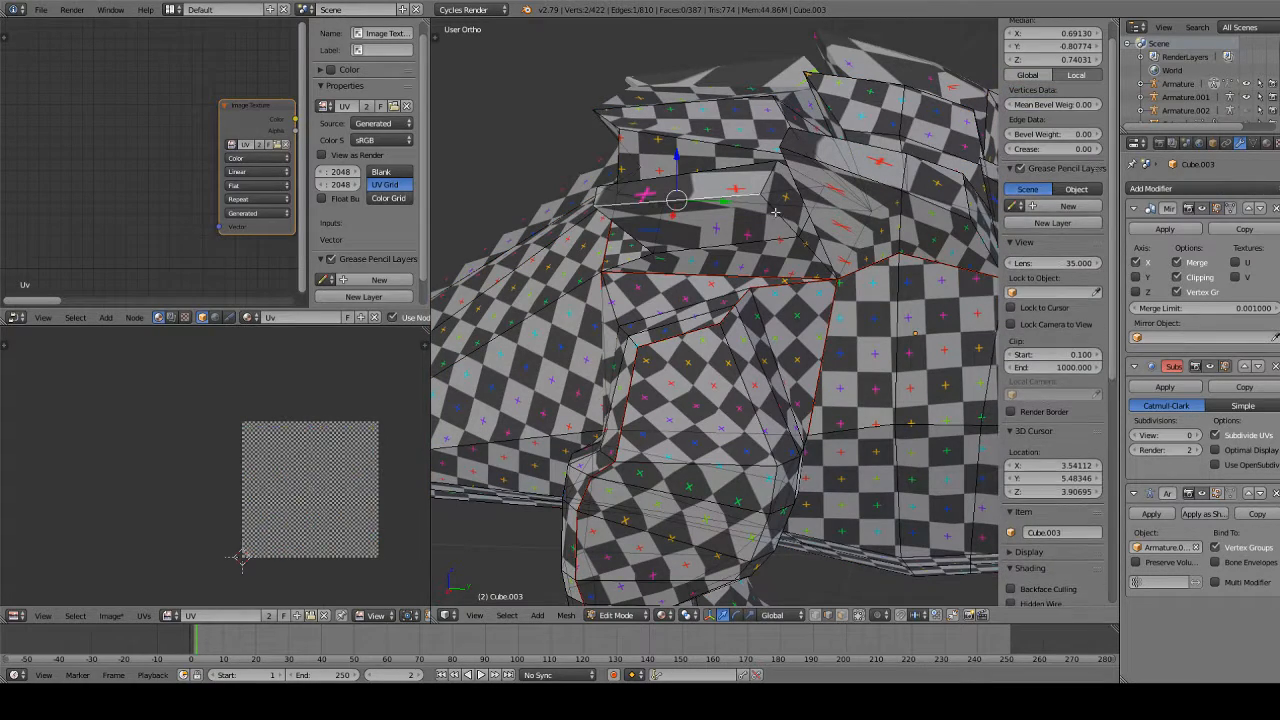
{"action": "right_click", "coordinate": [824, 266], "text": "shift"}
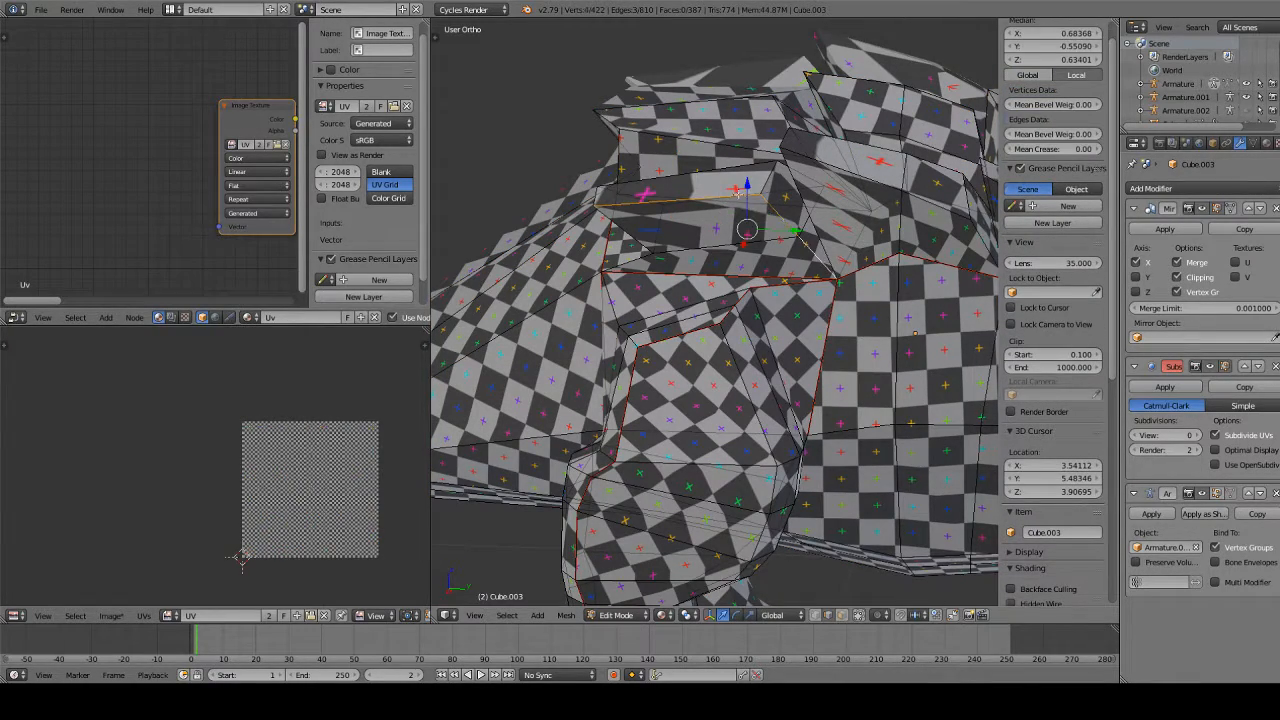
{"action": "middle_click_drag", "start_coordinate": [737, 191], "coordinate": [822, 152]}
{"action": "right_click", "coordinate": [775, 250]}
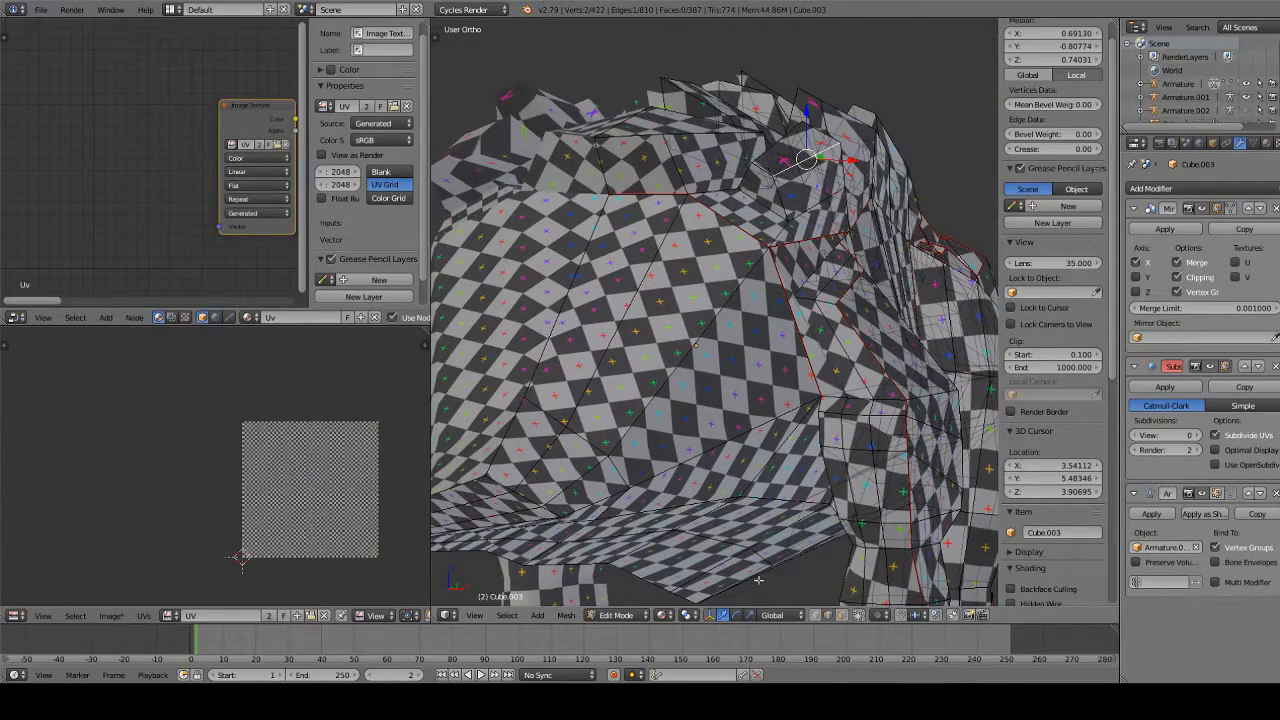
{"action": "left_click", "coordinate": [860, 616]}
{"action": "middle_click_drag", "start_coordinate": [743, 82], "coordinate": [696, 296], "text": "shift"}
{"action": "middle_click_drag", "start_coordinate": [696, 296], "coordinate": [746, 366]}
{"action": "scroll", "coordinate": [820, 328], "scroll_direction": "up", "scroll_amount": 2}
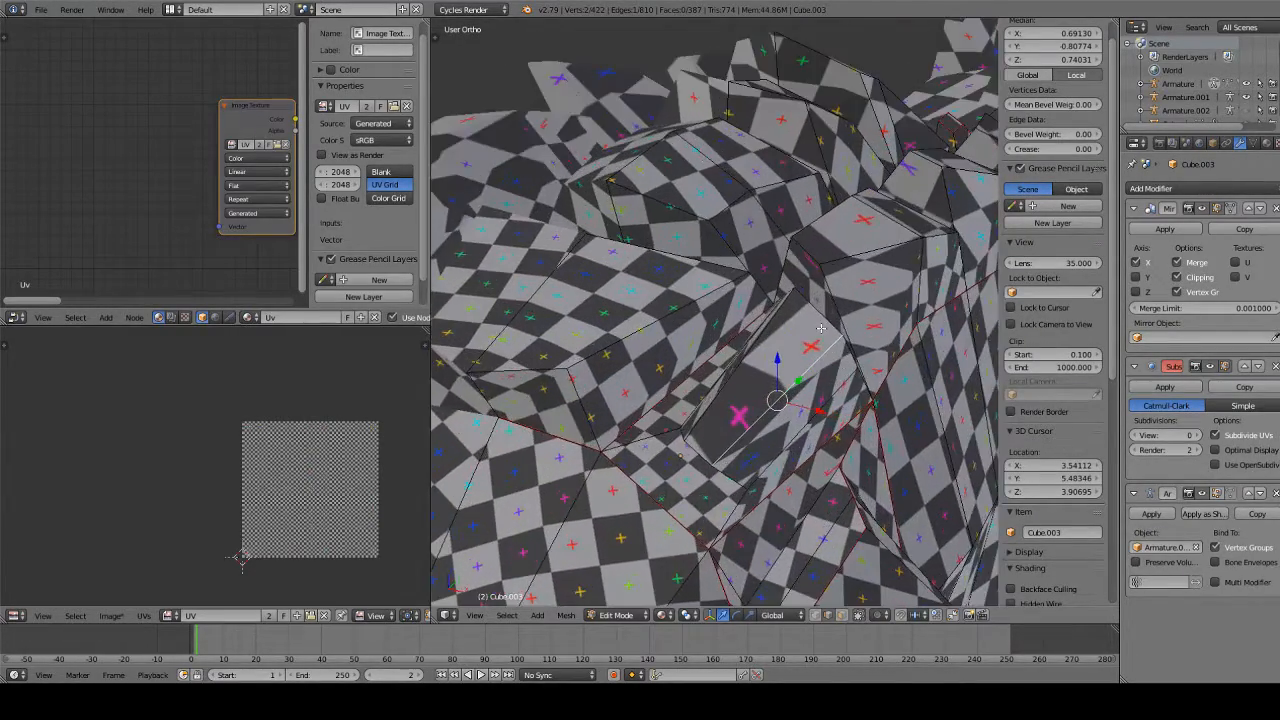
Add the other edges bordering the outer face of the rear side plate so the full outline is selected
{"action": "right_click", "coordinate": [822, 326], "text": "shift"}
{"action": "middle_click_drag", "start_coordinate": [816, 318], "coordinate": [804, 341]}
{"action": "right_click", "coordinate": [762, 381], "text": "shift"}
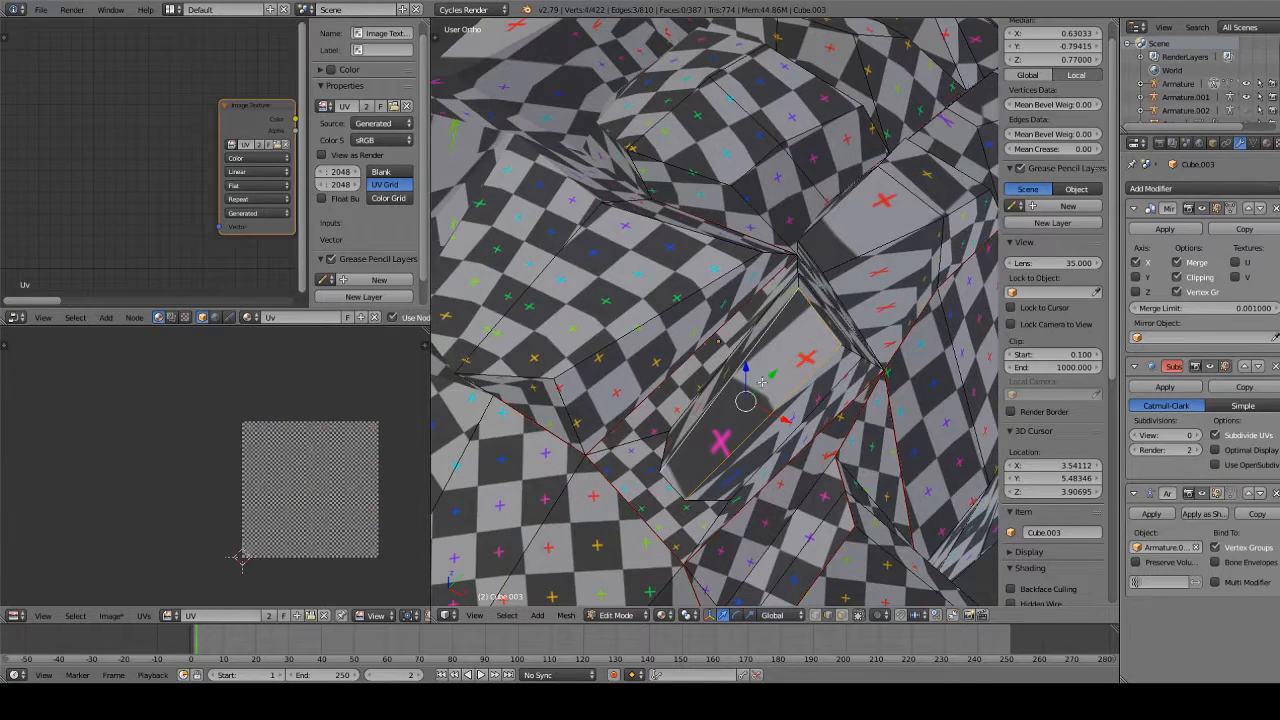
{"action": "right_click", "coordinate": [681, 467], "text": "shift"}
{"action": "middle_click_drag", "start_coordinate": [644, 318], "coordinate": [655, 304]}
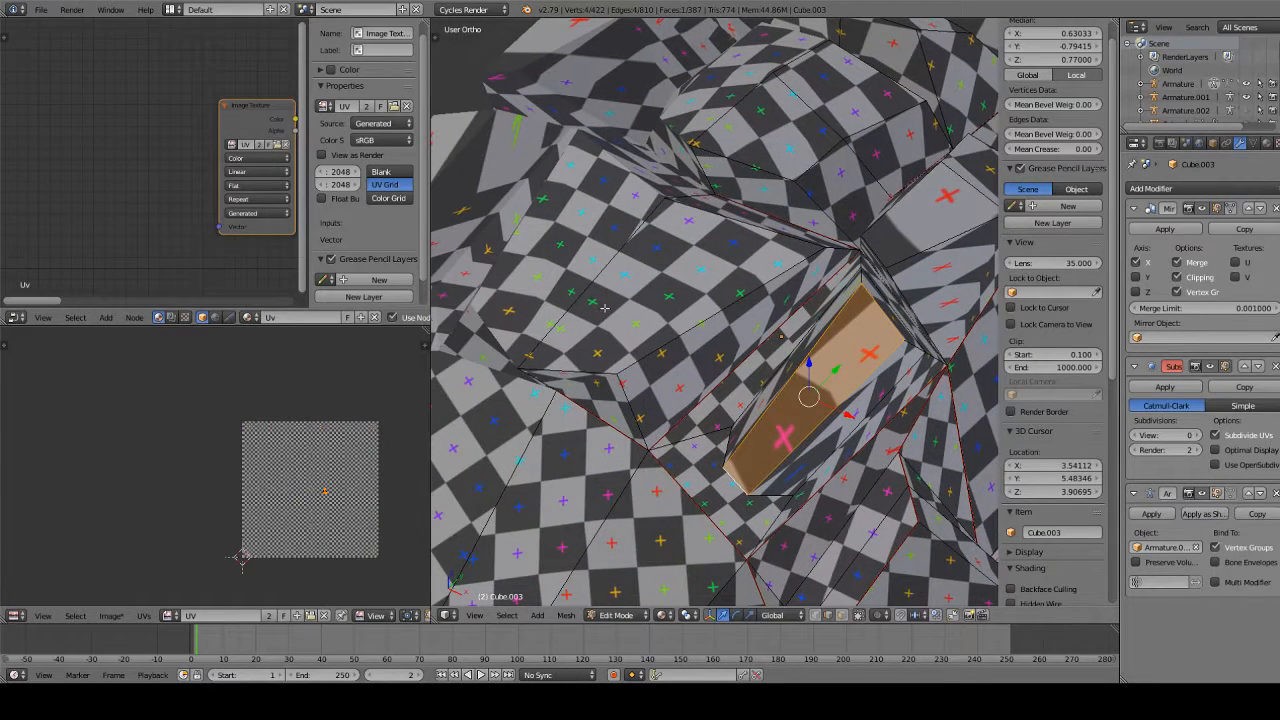
Add three outer edges of the upper plate above the rear side plate to the selection
{"action": "right_click", "coordinate": [565, 366], "text": "shift"}
{"action": "right_click", "coordinate": [684, 328], "text": "shift"}
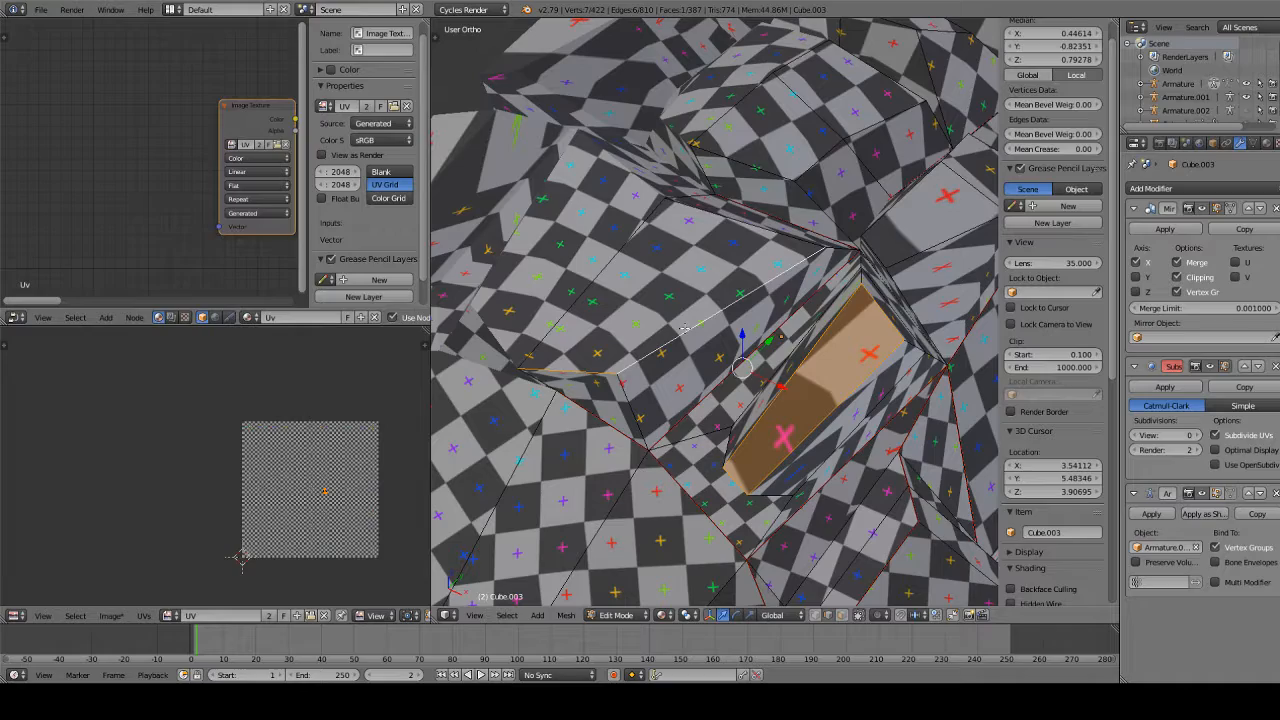
{"action": "right_click", "coordinate": [743, 236], "text": "shift"}
{"action": "middle_click_drag", "start_coordinate": [970, 195], "coordinate": [678, 279], "text": "shift"}
{"action": "scroll", "coordinate": [678, 279], "scroll_direction": "down", "scroll_amount": 4}
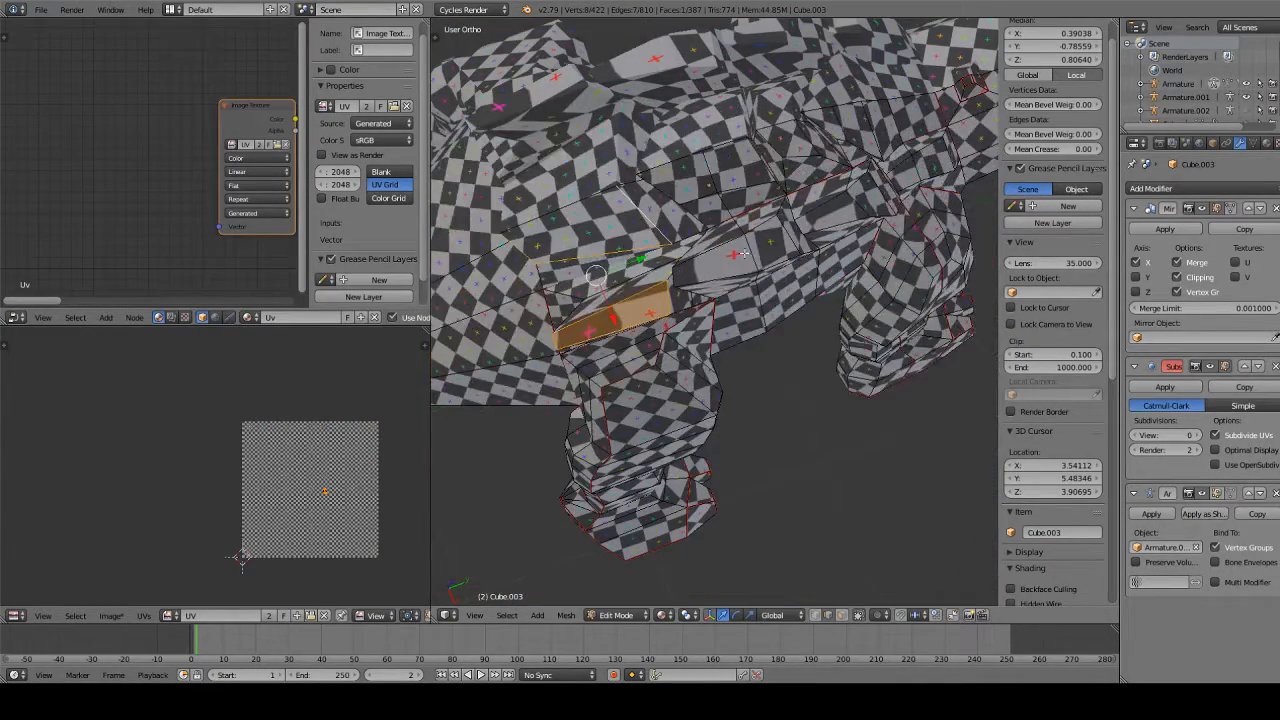
{"action": "scroll", "coordinate": [743, 253], "scroll_direction": "up", "scroll_amount": 3}
{"action": "middle_click_drag", "start_coordinate": [721, 209], "coordinate": [696, 288], "text": "shift"}
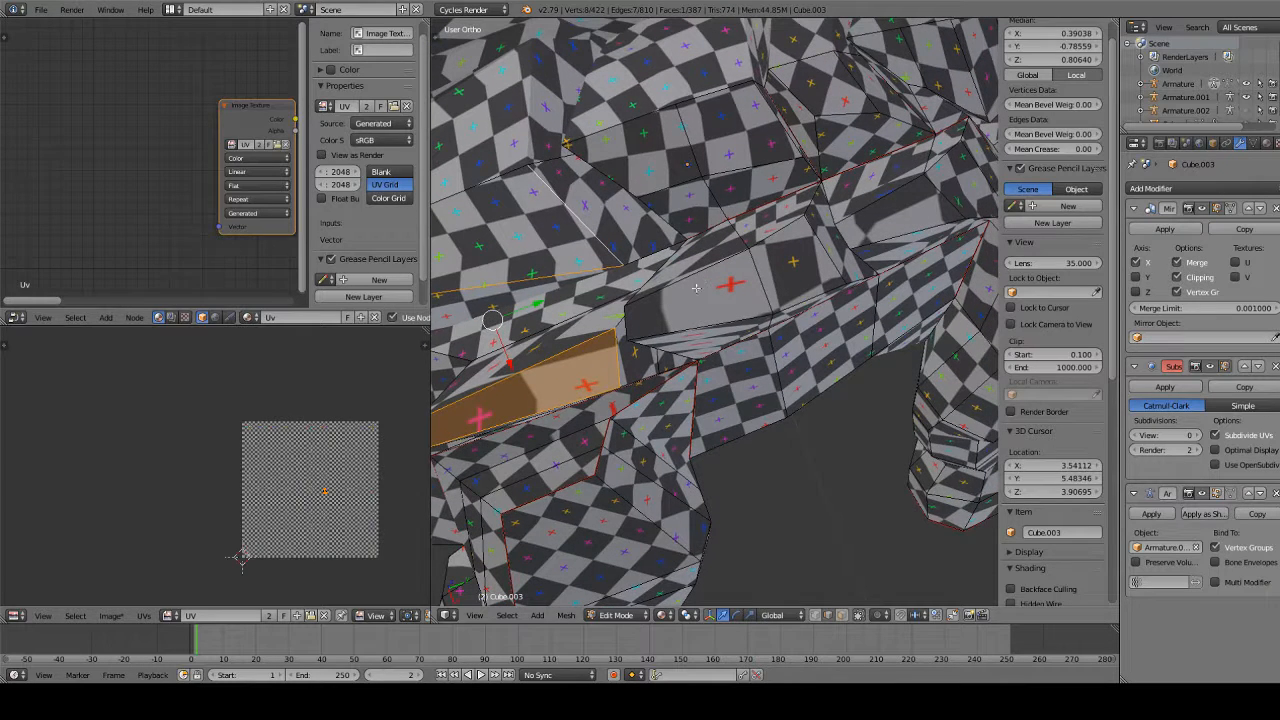
Add the edges outlining the outer faces of the middle side plate to the selection
{"action": "right_click", "coordinate": [693, 297], "text": "shift"}
{"action": "right_click", "coordinate": [785, 242], "text": "shift"}
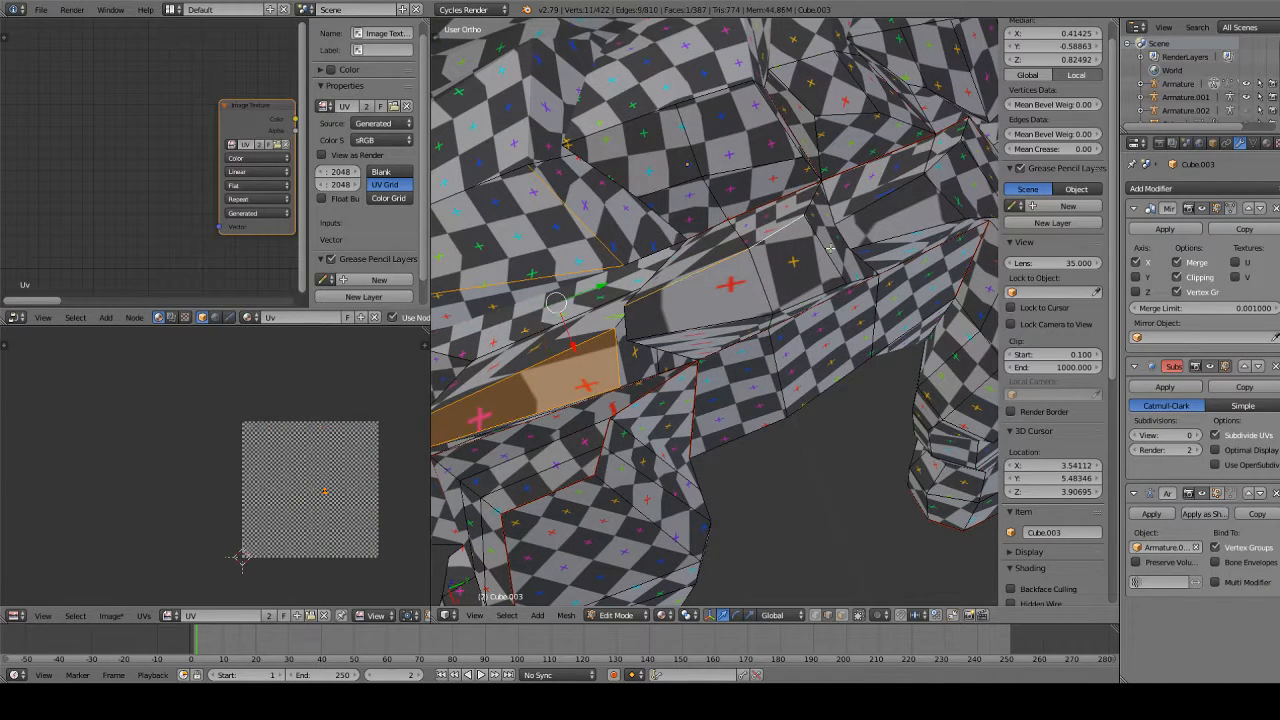
{"action": "right_click", "coordinate": [822, 256], "text": "shift"}
{"action": "right_click", "coordinate": [798, 294], "text": "shift"}
{"action": "right_click", "coordinate": [717, 307], "text": "shift"}
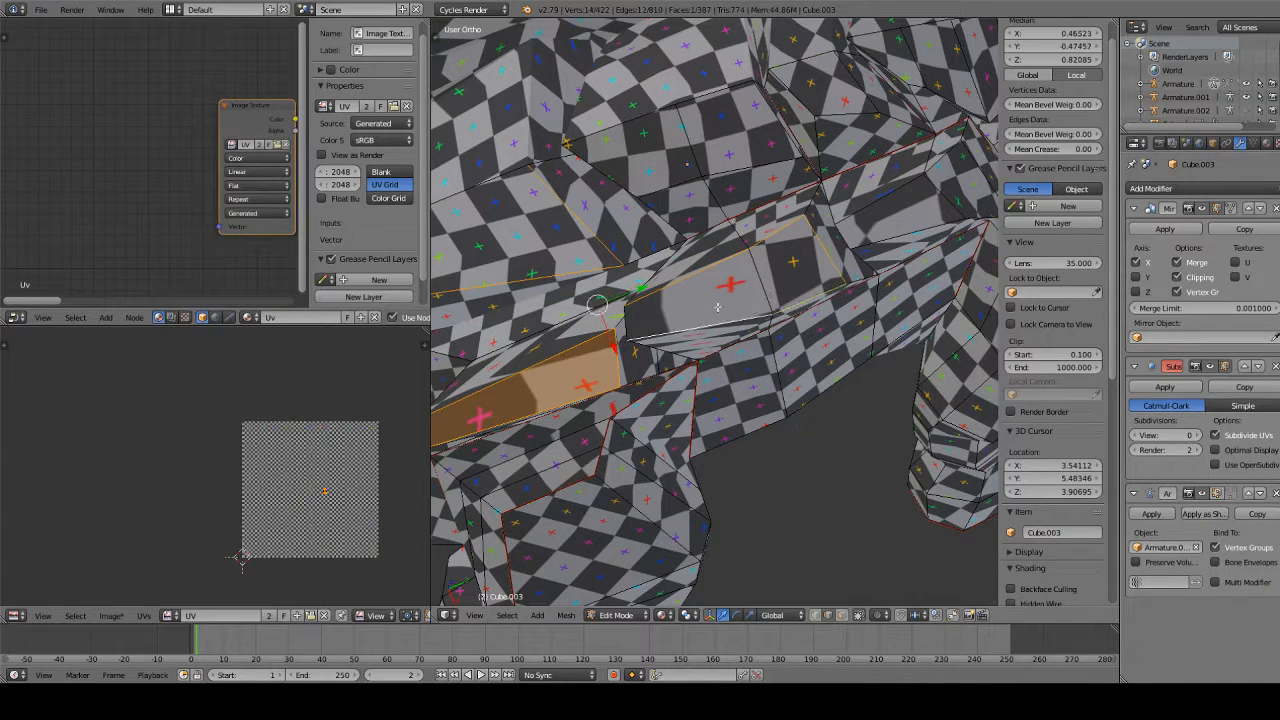
{"action": "right_click", "coordinate": [640, 316], "text": "shift"}
{"action": "right_click", "coordinate": [654, 302], "text": "shift"}
Add the edges outlining the outer face of the front side plate to the selection
{"action": "middle_click_drag", "start_coordinate": [689, 287], "coordinate": [656, 190]}
{"action": "scroll", "coordinate": [709, 375], "scroll_direction": "up", "scroll_amount": 3}
{"action": "right_click", "coordinate": [648, 420], "text": "shift"}
{"action": "right_click", "coordinate": [713, 165], "text": "shift"}
{"action": "right_click", "coordinate": [697, 121], "text": "shift"}
{"action": "right_click", "coordinate": [755, 127], "text": "shift"}
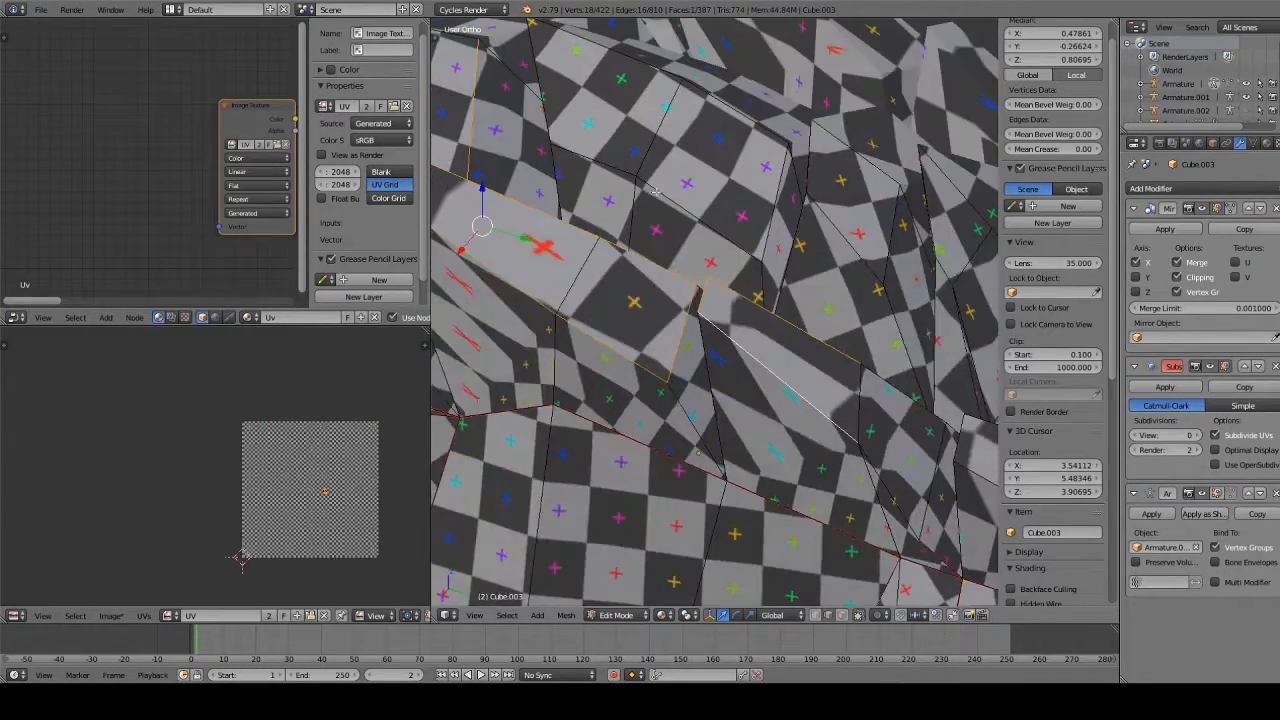
{"action": "right_click", "coordinate": [845, 405], "text": "shift"}
{"action": "scroll", "coordinate": [843, 325], "scroll_direction": "down", "scroll_amount": 4}
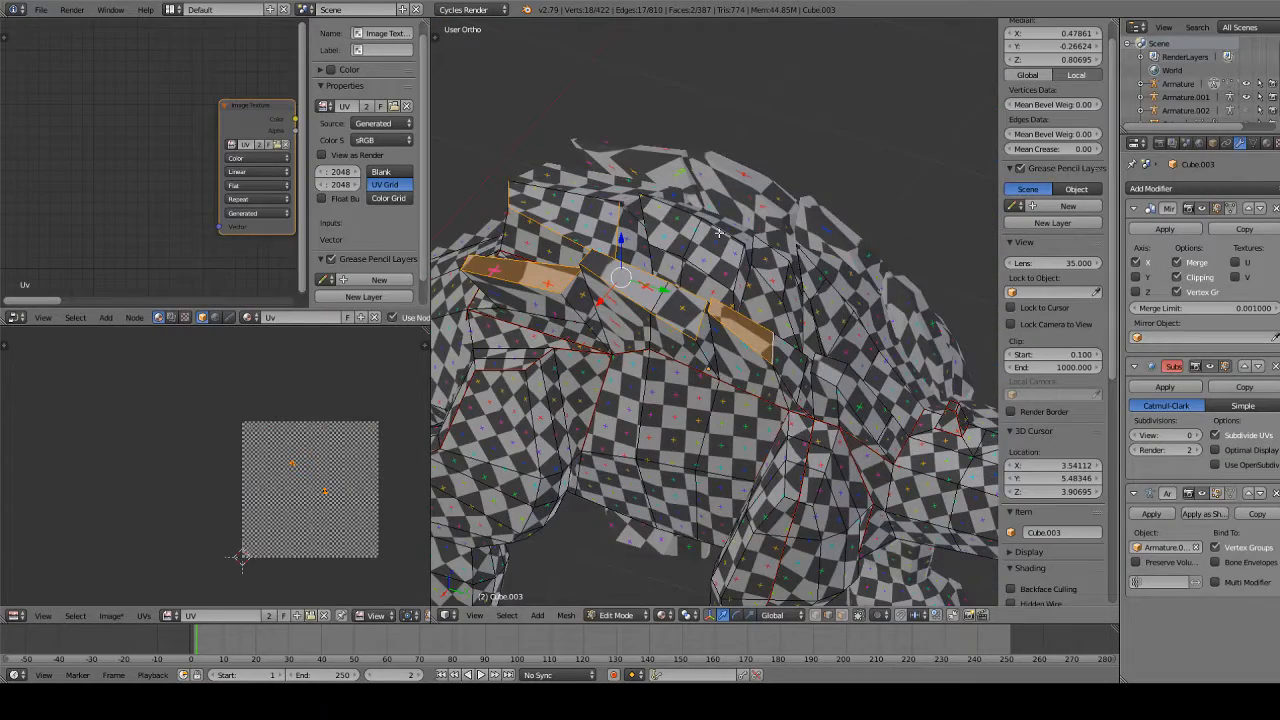
{"action": "middle_click_drag", "start_coordinate": [719, 233], "coordinate": [657, 446], "text": "shift"}
{"action": "scroll", "coordinate": [668, 362], "scroll_direction": "up", "scroll_amount": 3}
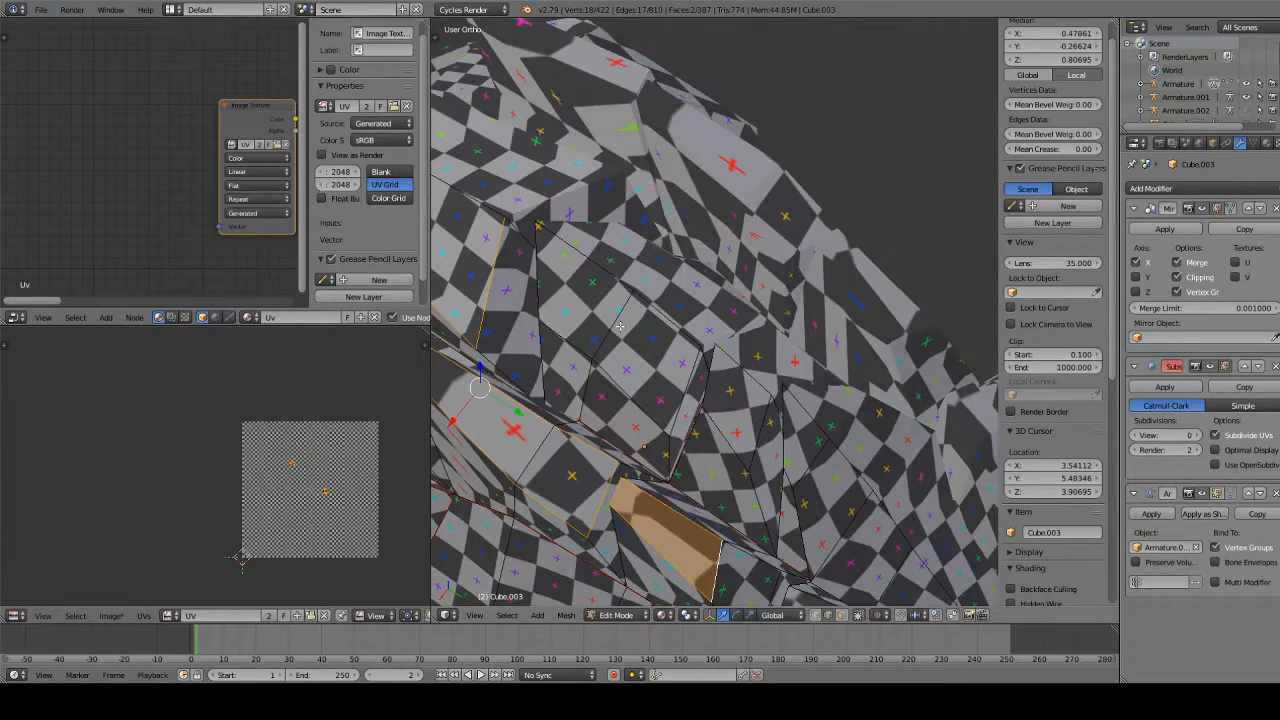
Add the edges outlining the outer face of the upper plate above the middle side plate to the selection
{"action": "middle_click_drag", "start_coordinate": [620, 326], "coordinate": [630, 443]}
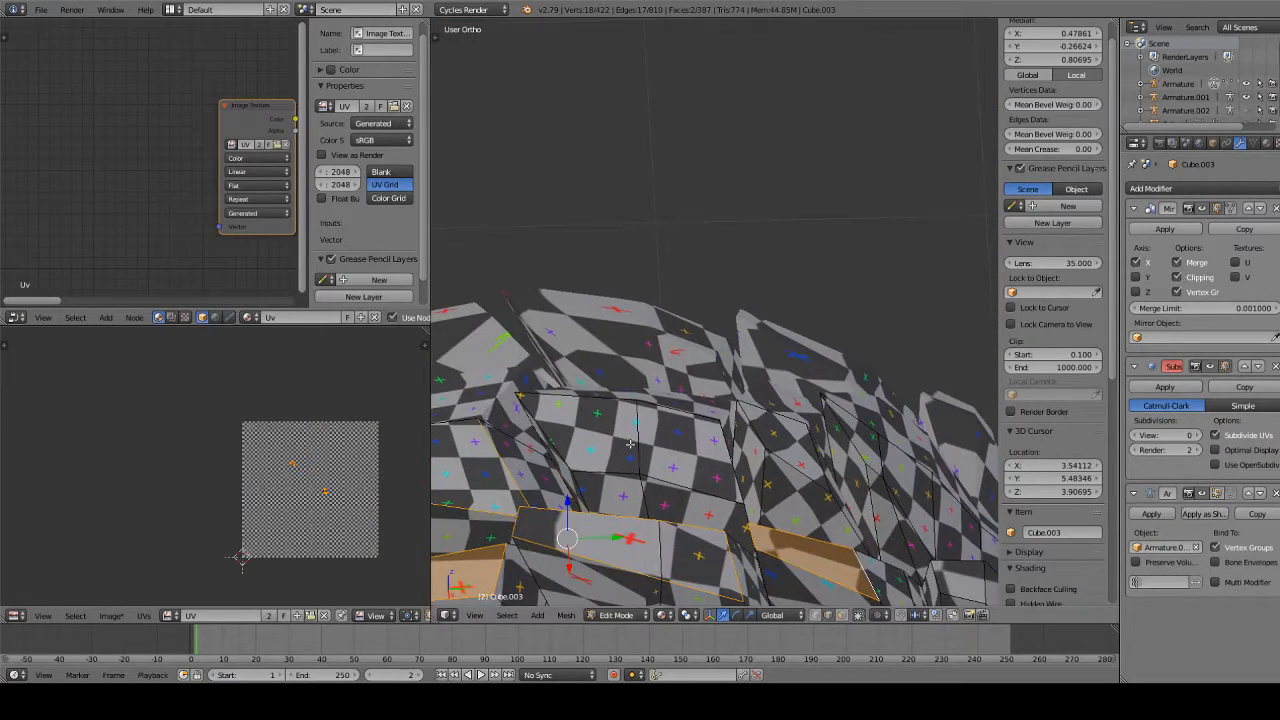
{"action": "right_click", "coordinate": [639, 441], "text": "shift"}
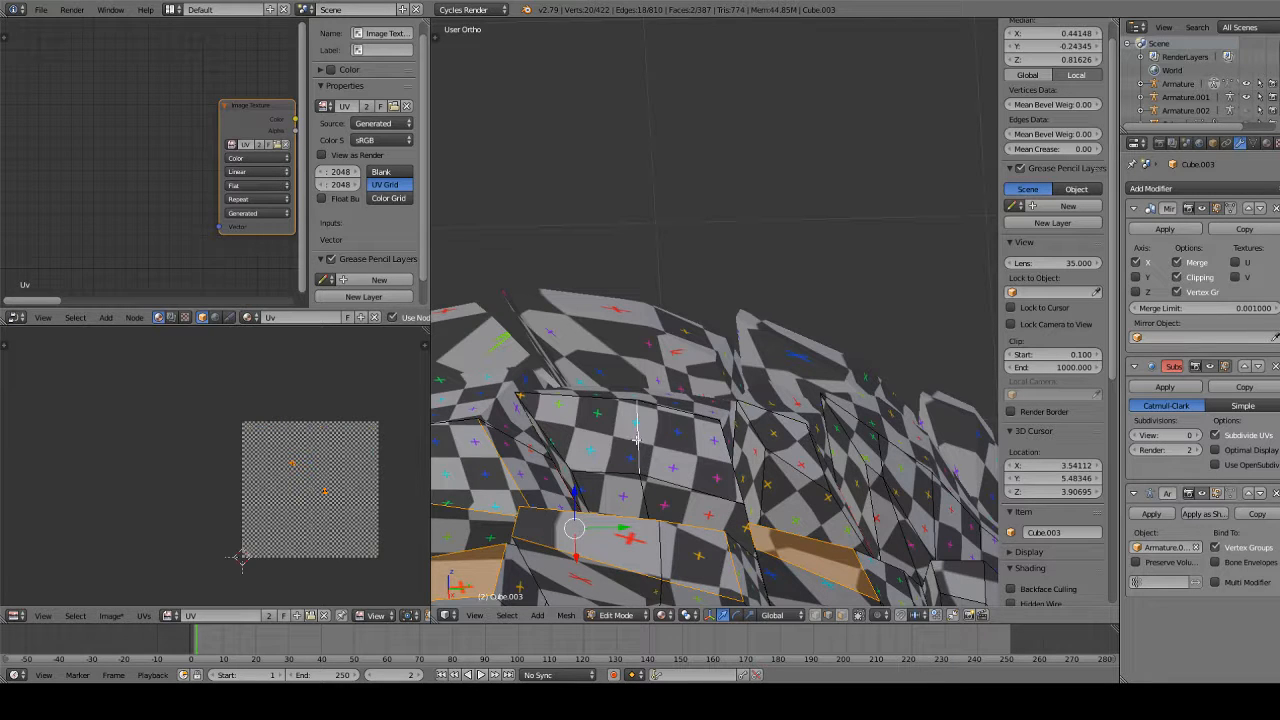
{"action": "right_click", "coordinate": [575, 402], "text": "shift"}
{"action": "right_click", "coordinate": [659, 410], "text": "shift"}
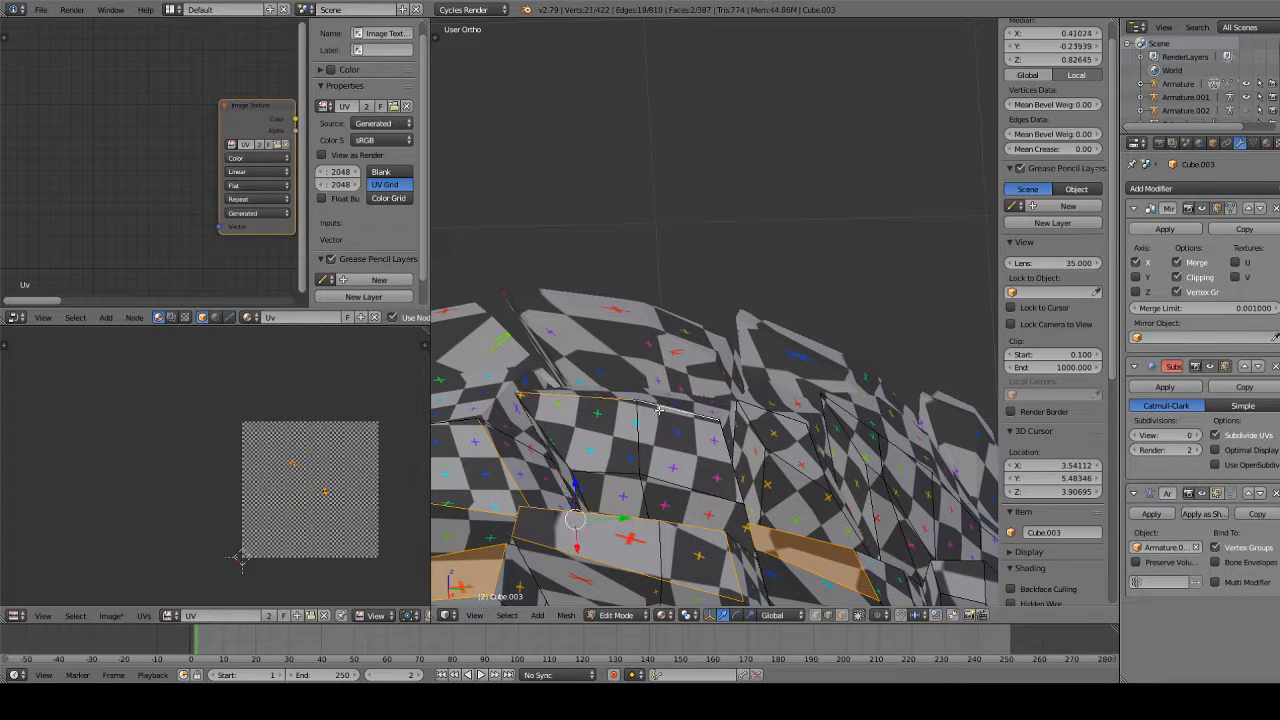
{"action": "right_click", "coordinate": [727, 457], "text": "shift"}
{"action": "middle_click_drag", "start_coordinate": [727, 457], "coordinate": [697, 492]}
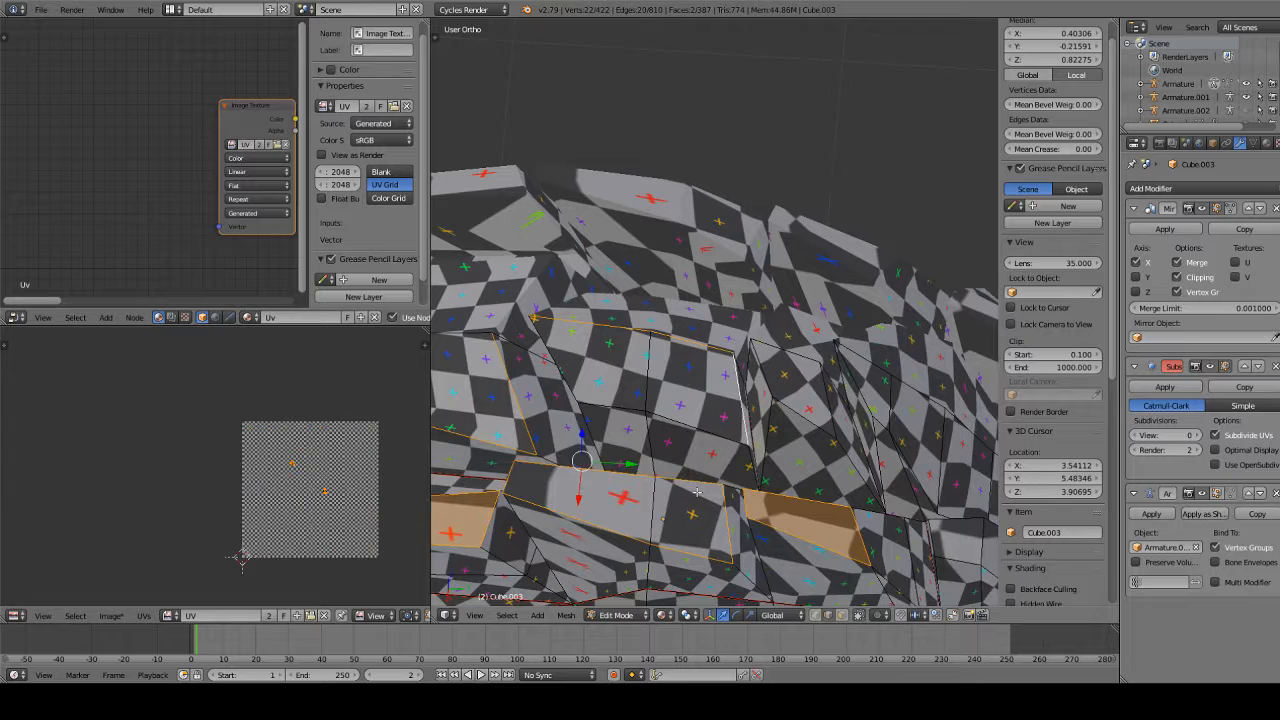
{"action": "right_click", "coordinate": [692, 424], "text": "shift"}
{"action": "right_click", "coordinate": [551, 342], "text": "shift"}
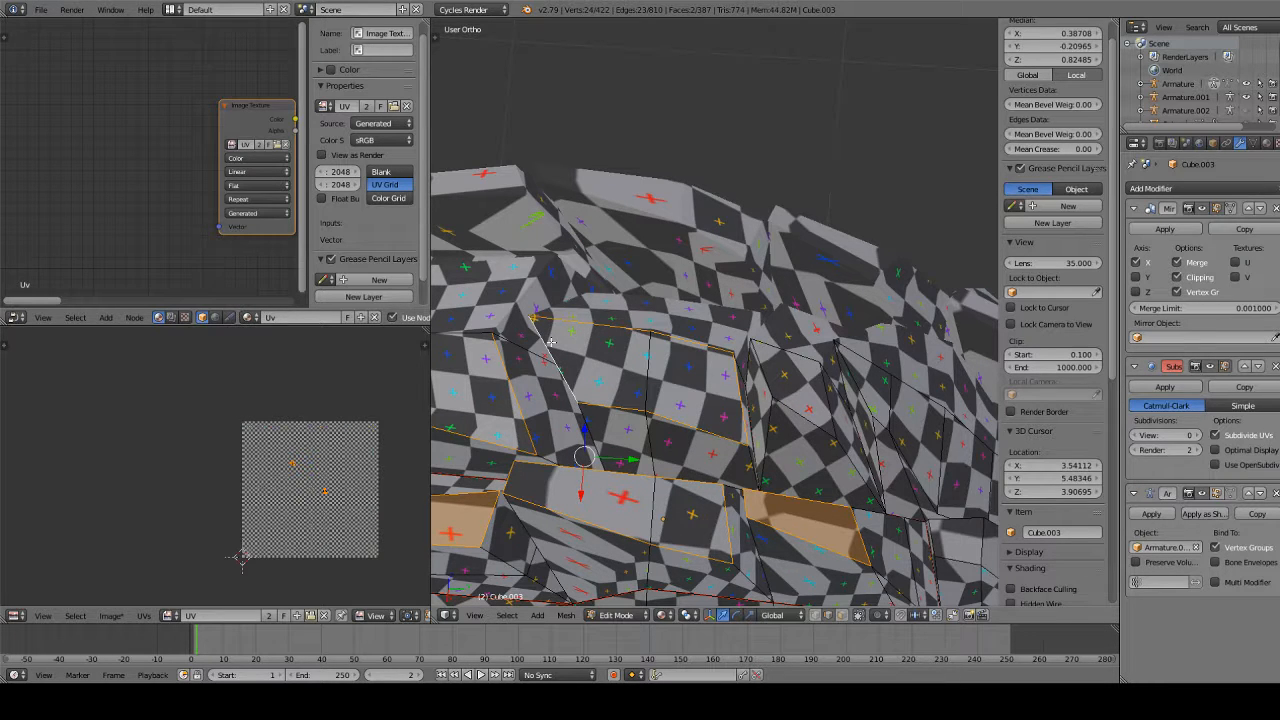
Add the outer-face edges of the small upper plate above the front side plate to the selection
{"action": "middle_click_drag", "start_coordinate": [563, 342], "coordinate": [793, 379]}
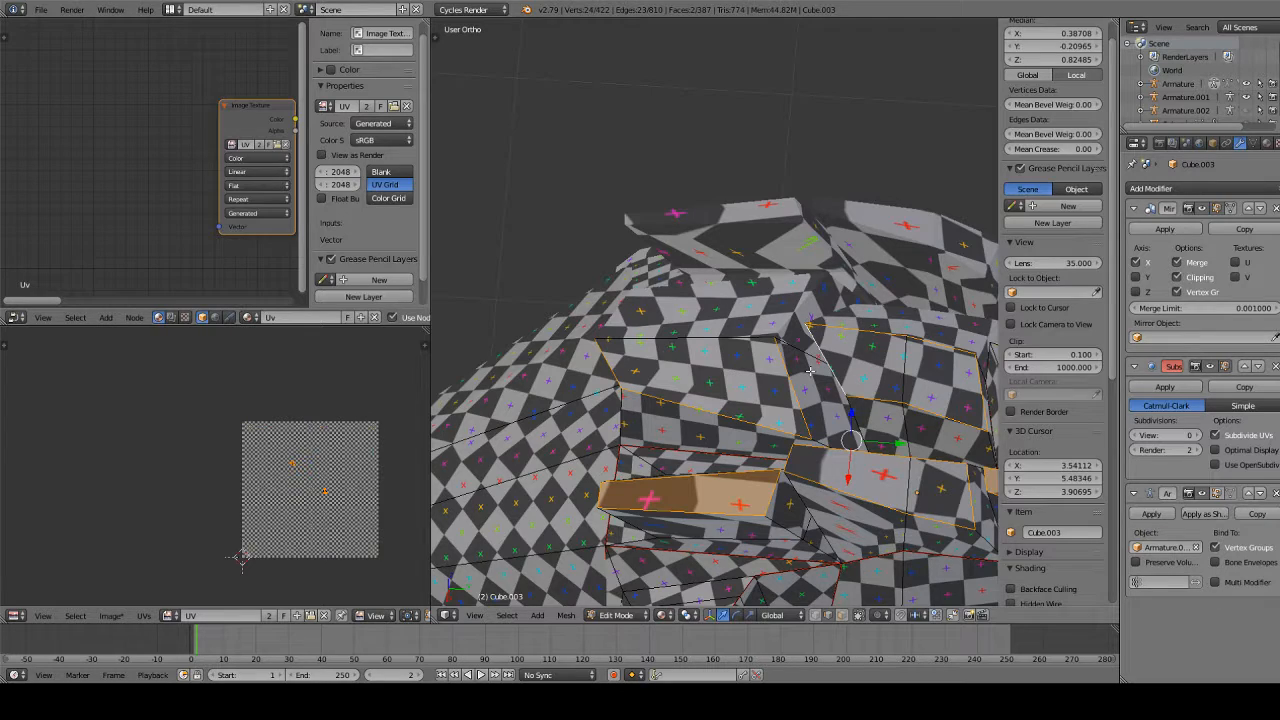
{"action": "middle_click_drag", "start_coordinate": [810, 372], "coordinate": [720, 387]}
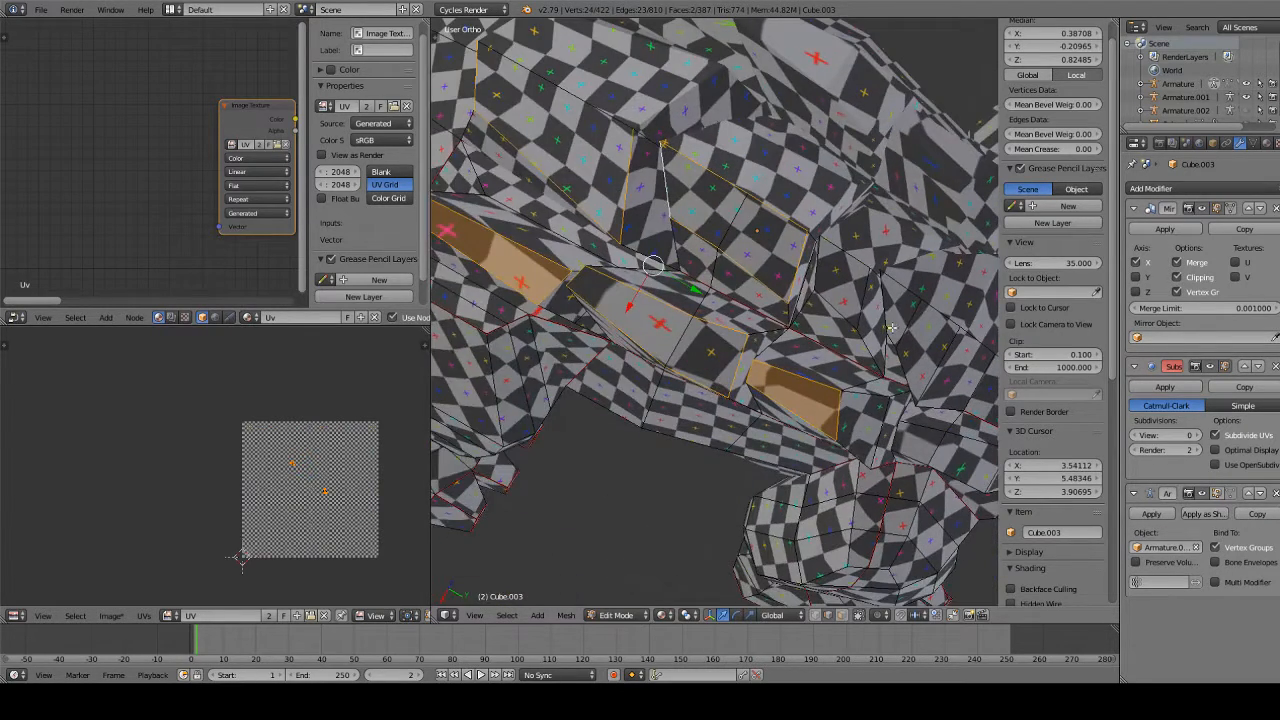
{"action": "middle_click_drag", "start_coordinate": [891, 328], "coordinate": [755, 335], "text": "shift"}
{"action": "scroll", "coordinate": [753, 334], "scroll_direction": "up", "scroll_amount": 4}
{"action": "right_click", "coordinate": [692, 322], "text": "shift"}
{"action": "right_click", "coordinate": [741, 295], "text": "shift"}
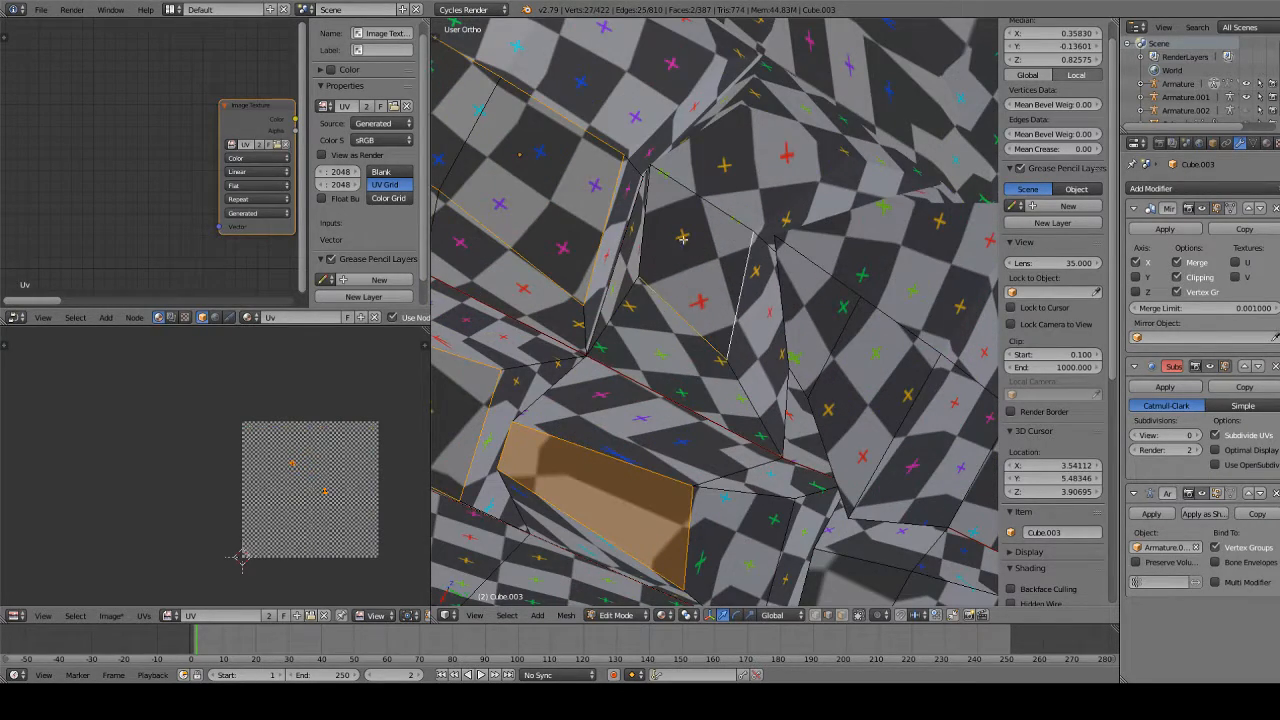
{"action": "right_click", "coordinate": [658, 229], "text": "shift"}
Add the edges outlining the outer face of the foremost lower plate, beside the shoulder, to the selection
{"action": "middle_click_drag", "start_coordinate": [658, 229], "coordinate": [783, 340]}
{"action": "right_click", "coordinate": [729, 332], "text": "shift"}
{"action": "right_click", "coordinate": [803, 334], "text": "shift"}
{"action": "right_click", "coordinate": [860, 404], "text": "shift"}
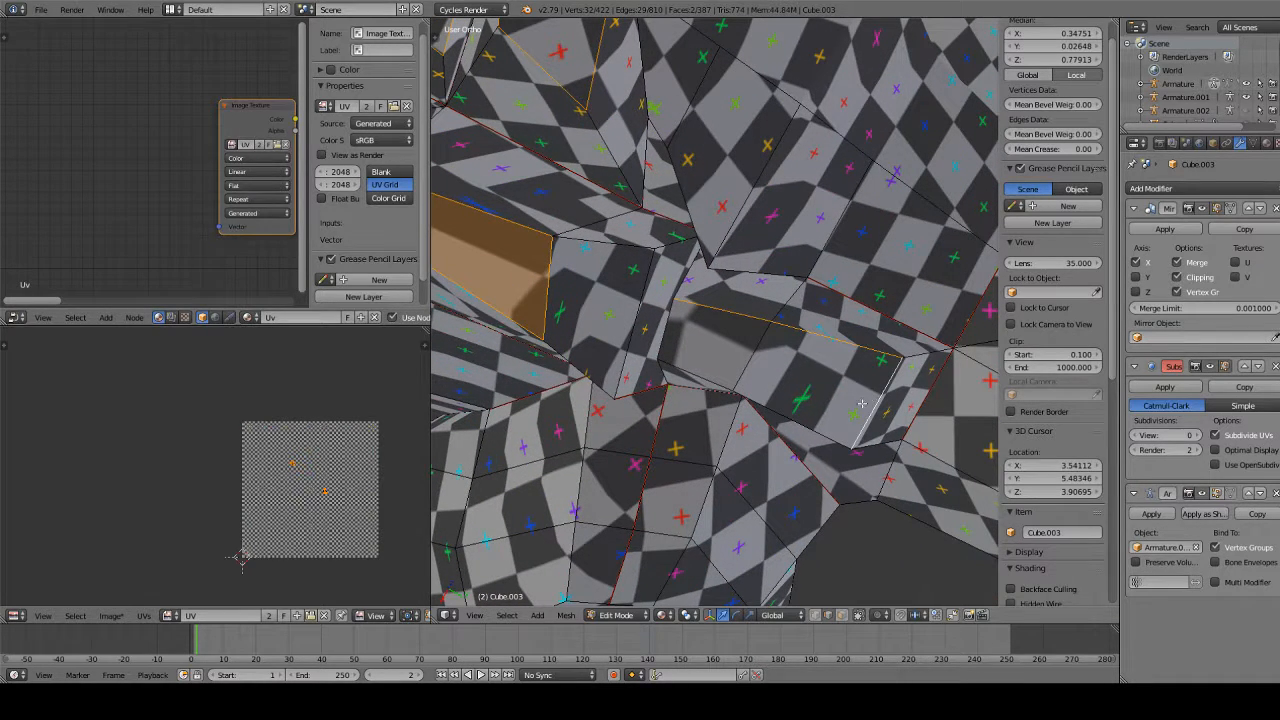
{"action": "right_click", "coordinate": [802, 408], "text": "shift"}
{"action": "right_click", "coordinate": [711, 366], "text": "shift"}
{"action": "right_click", "coordinate": [683, 340], "text": "shift"}
{"action": "scroll", "coordinate": [734, 354], "scroll_direction": "down", "scroll_amount": 5}
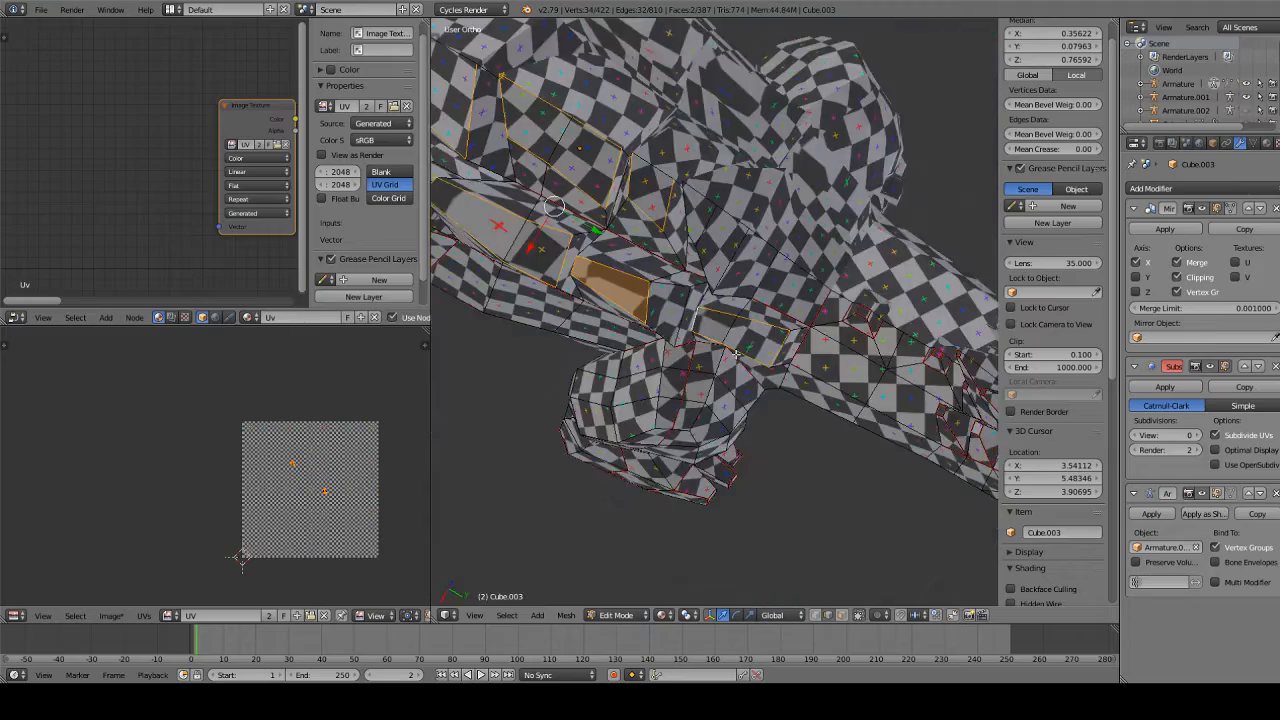
Add the outer-face edges of the foremost upper plate, above the shoulder plate, to the selection
{"action": "middle_click_drag", "start_coordinate": [734, 354], "coordinate": [705, 330]}
{"action": "right_click", "coordinate": [705, 330], "text": "shift"}
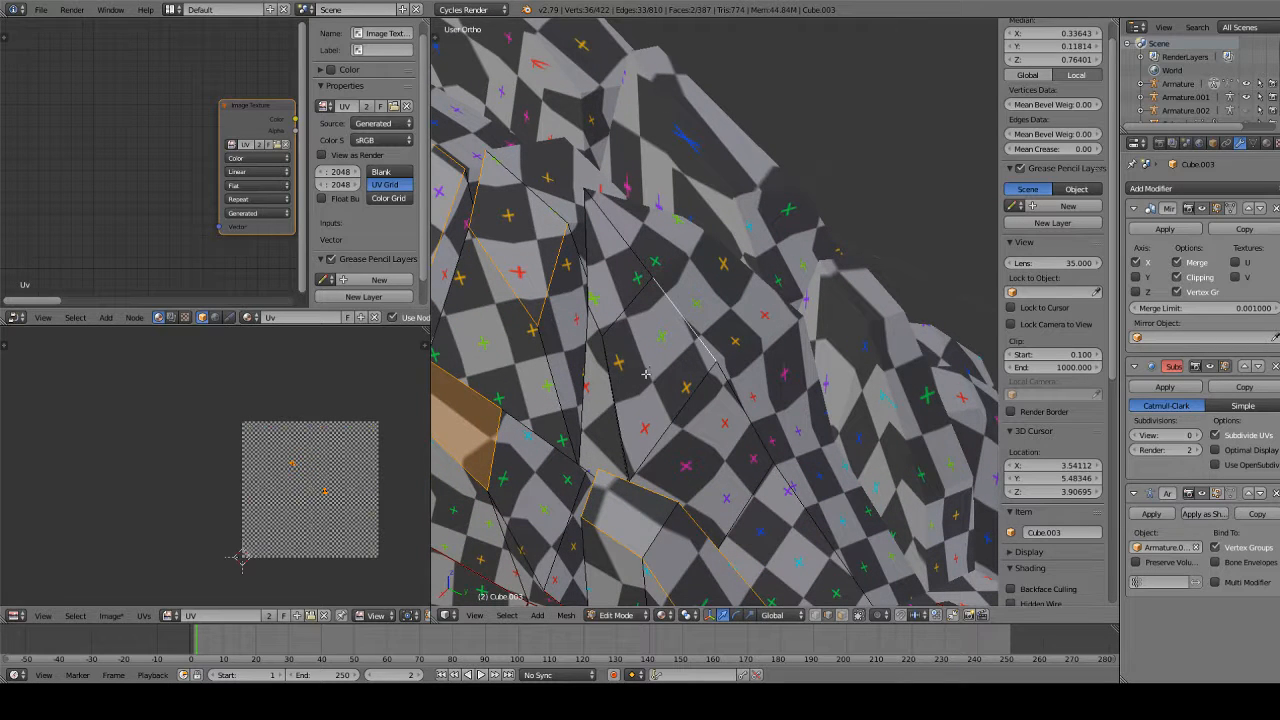
{"action": "right_click", "coordinate": [625, 414], "text": "shift"}
{"action": "right_click", "coordinate": [684, 422], "text": "shift"}
{"action": "middle_click_drag", "start_coordinate": [596, 325], "coordinate": [672, 309]}
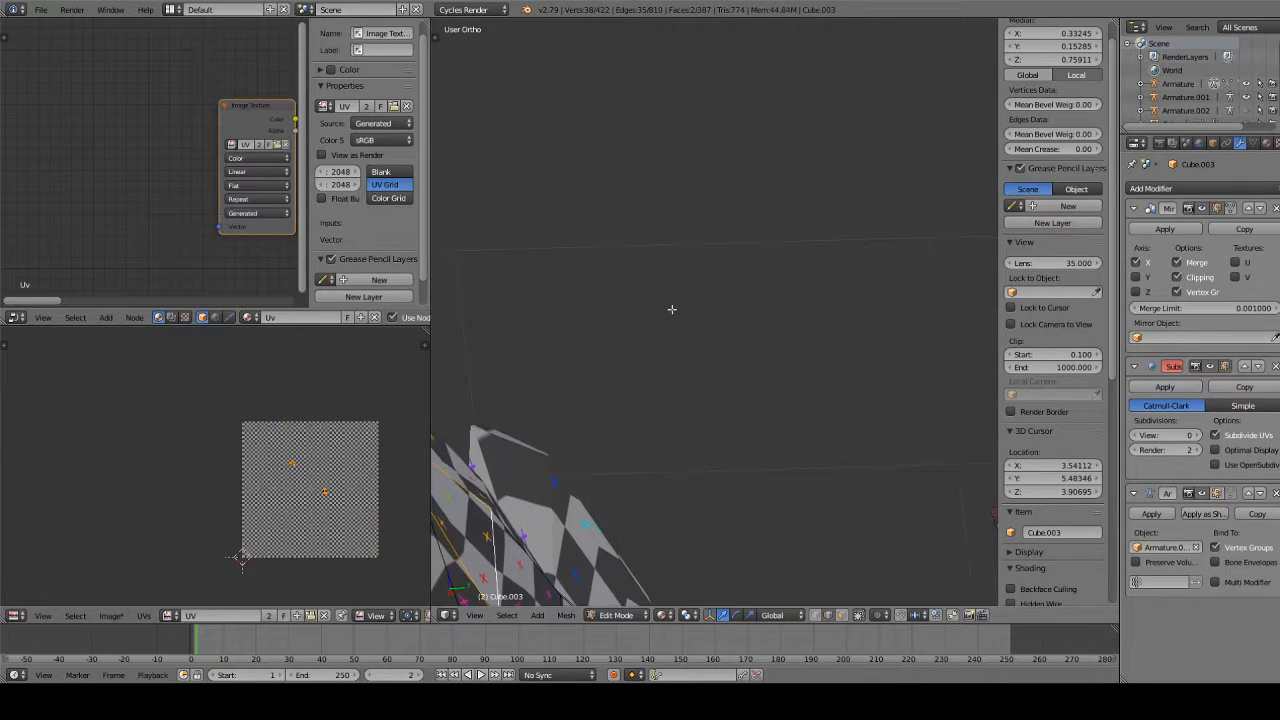
{"action": "scroll", "coordinate": [562, 378], "scroll_direction": "down", "scroll_amount": 2}
{"action": "middle_click_drag", "start_coordinate": [558, 381], "coordinate": [572, 437]}
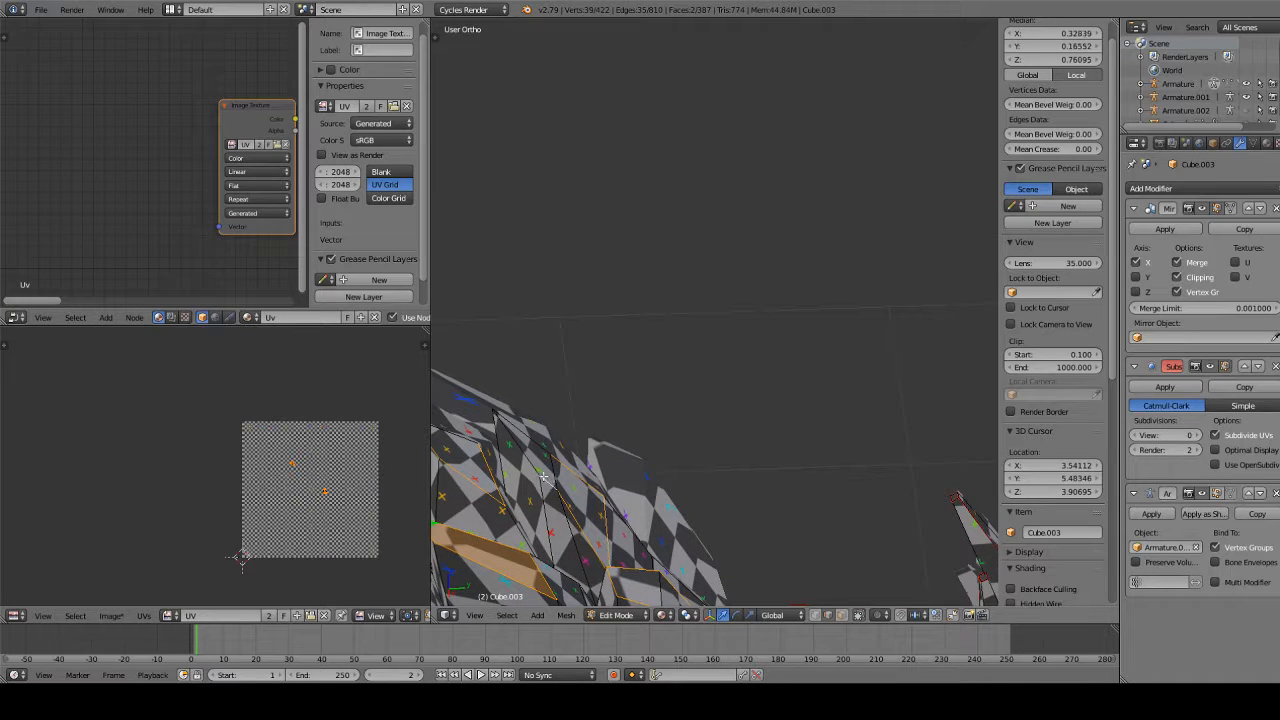
{"action": "right_click", "coordinate": [526, 458], "text": "shift"}
{"action": "middle_click_drag", "start_coordinate": [586, 389], "coordinate": [433, 420]}
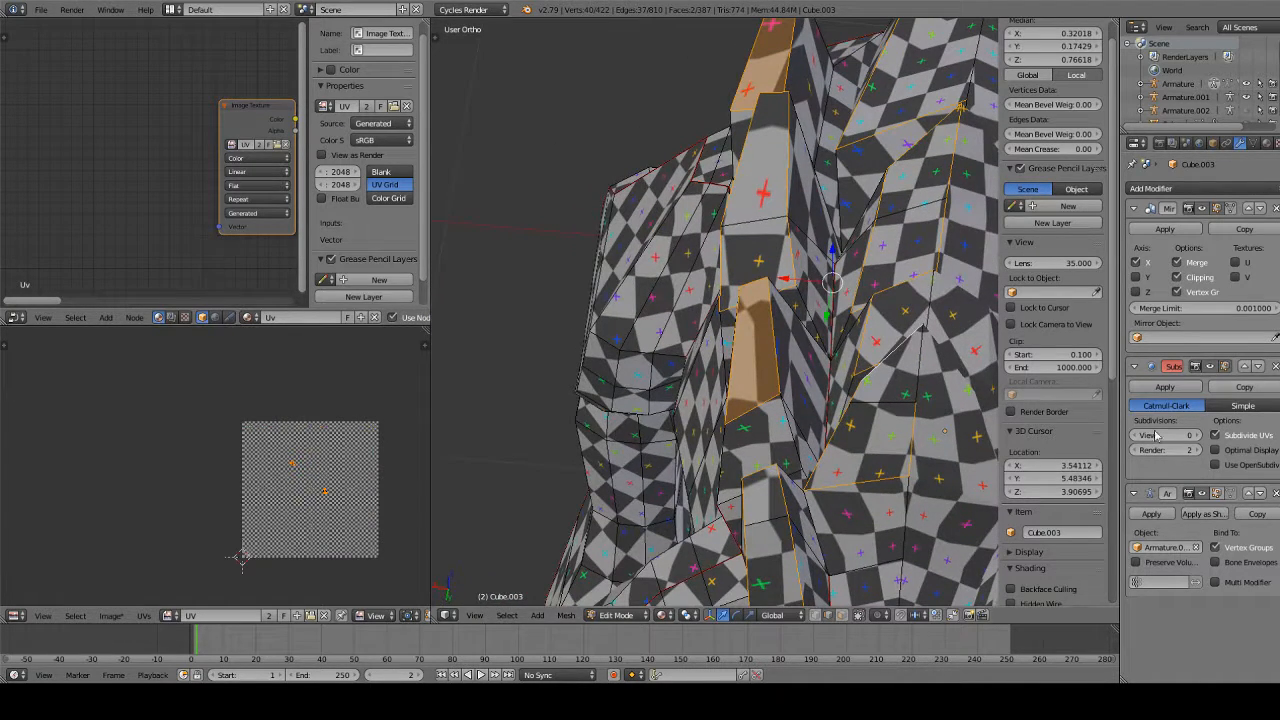
Correct the edge selection around the foremost upper plate by removing stray edges and adding its missing outer edge
{"action": "right_click", "coordinate": [920, 439], "text": "shift"}
{"action": "middle_click_drag", "start_coordinate": [927, 476], "coordinate": [786, 250]}
{"action": "scroll", "coordinate": [942, 348], "scroll_direction": "up", "scroll_amount": 2}
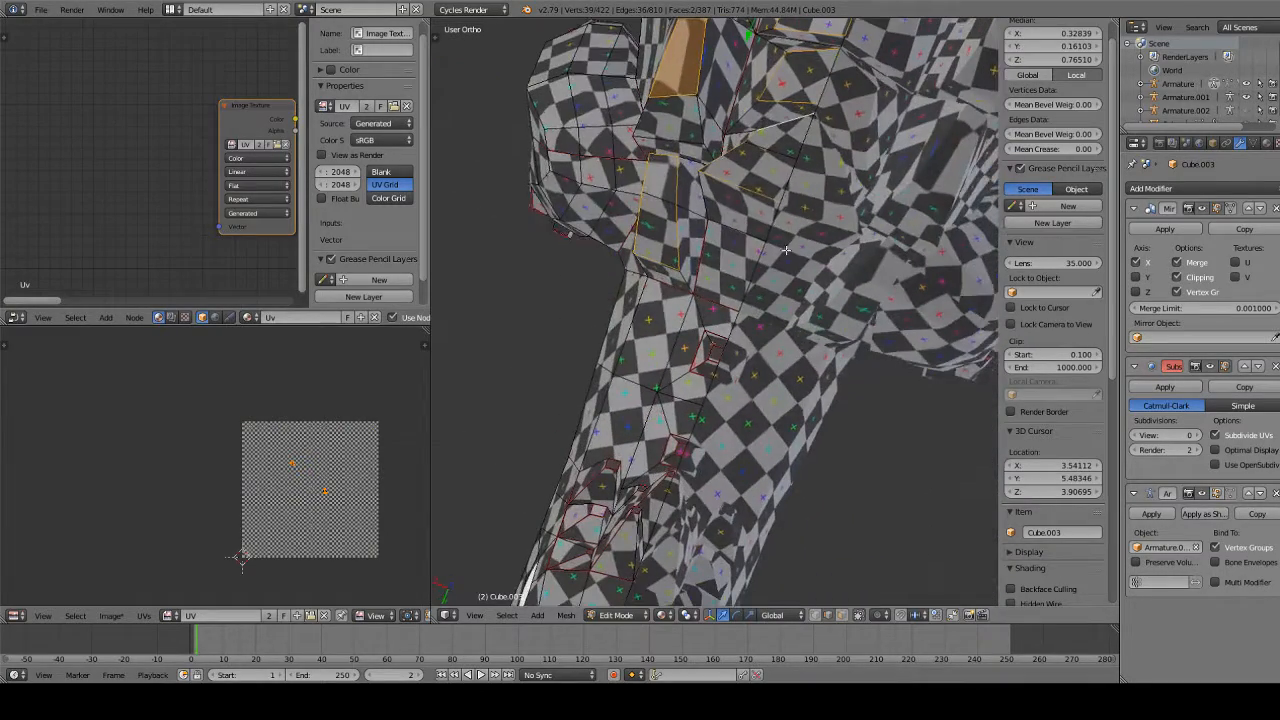
{"action": "right_click", "coordinate": [745, 190], "text": "shift"}
{"action": "middle_click_drag", "start_coordinate": [745, 190], "coordinate": [824, 305]}
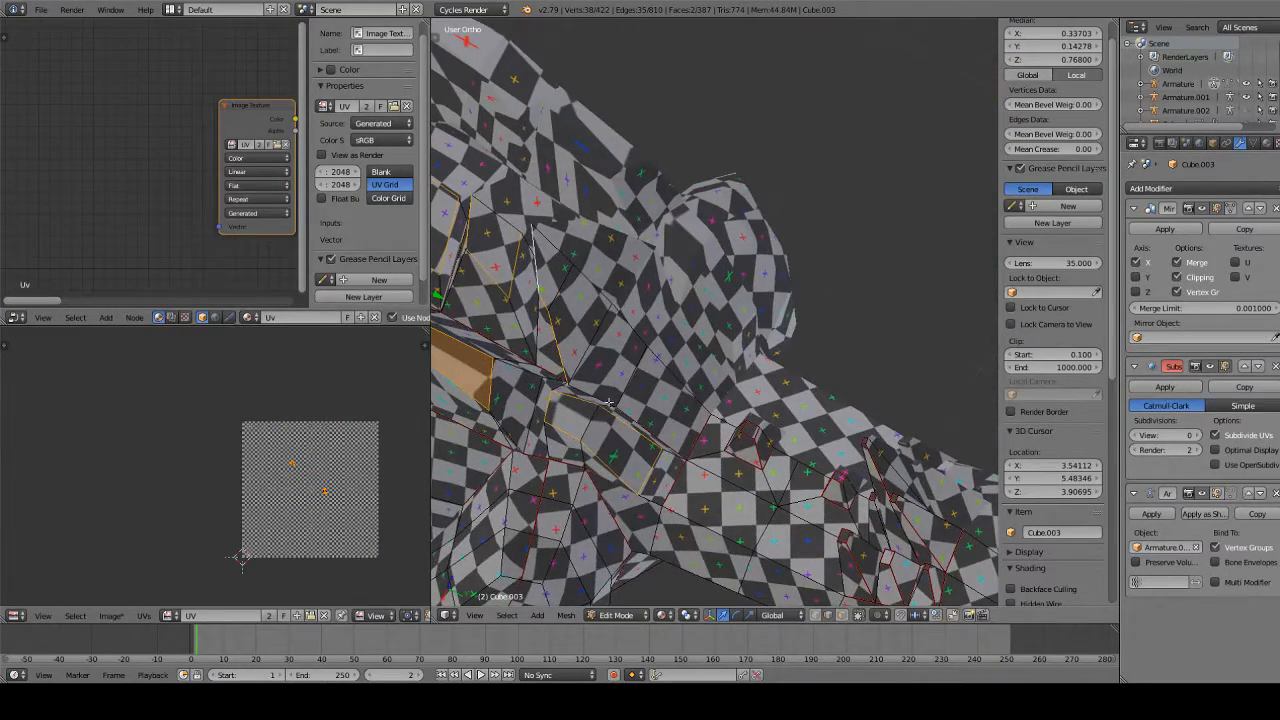
{"action": "middle_click_drag", "start_coordinate": [599, 391], "coordinate": [623, 373]}
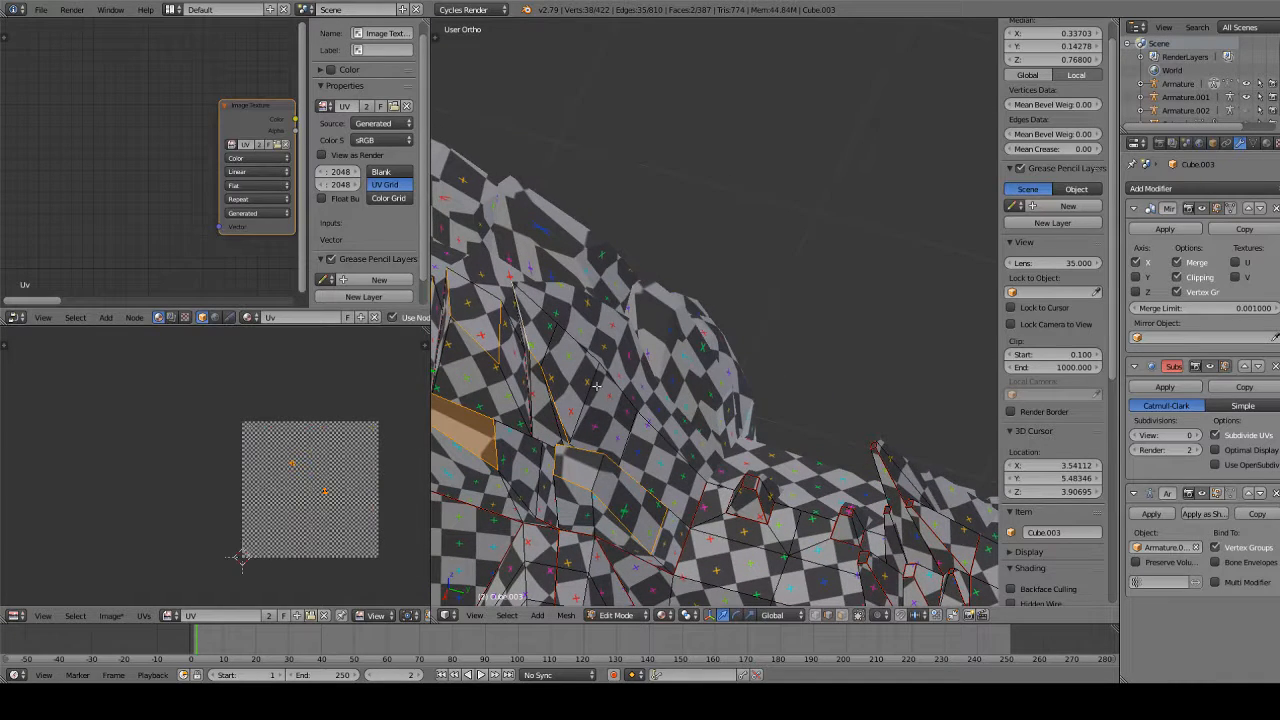
{"action": "right_click", "coordinate": [598, 384], "text": "shift"}
Mark the selected plate outlines as seams and clear the selection
{"action": "key", "text": "ctrl+e"}
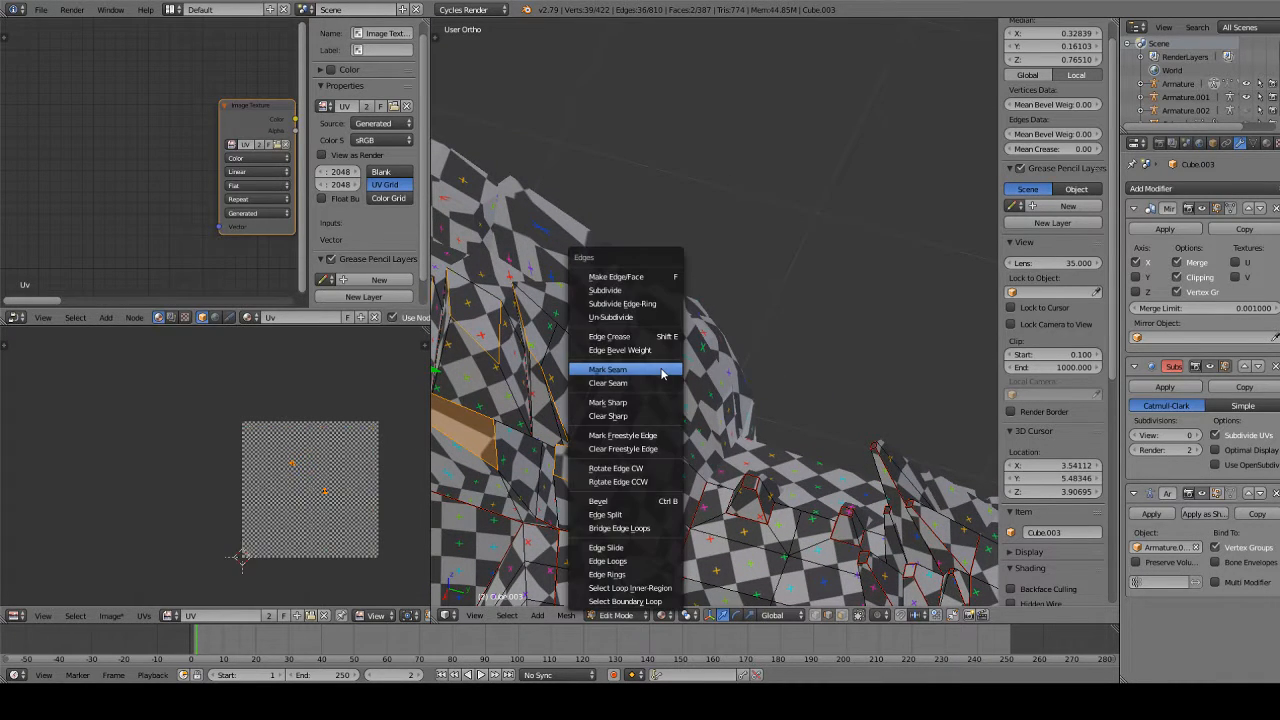
{"action": "left_click", "coordinate": [662, 373]}
{"action": "scroll", "coordinate": [662, 370], "scroll_direction": "down", "scroll_amount": 4}
{"action": "key", "text": "a"}
Select the corner edges that join the outer-face seams to the body on the foremost upper, shoulder and front side plates
{"action": "scroll", "coordinate": [662, 368], "scroll_direction": "up", "scroll_amount": 4}
{"action": "middle_click_drag", "start_coordinate": [638, 378], "coordinate": [548, 459]}
{"action": "right_click", "coordinate": [510, 485]}
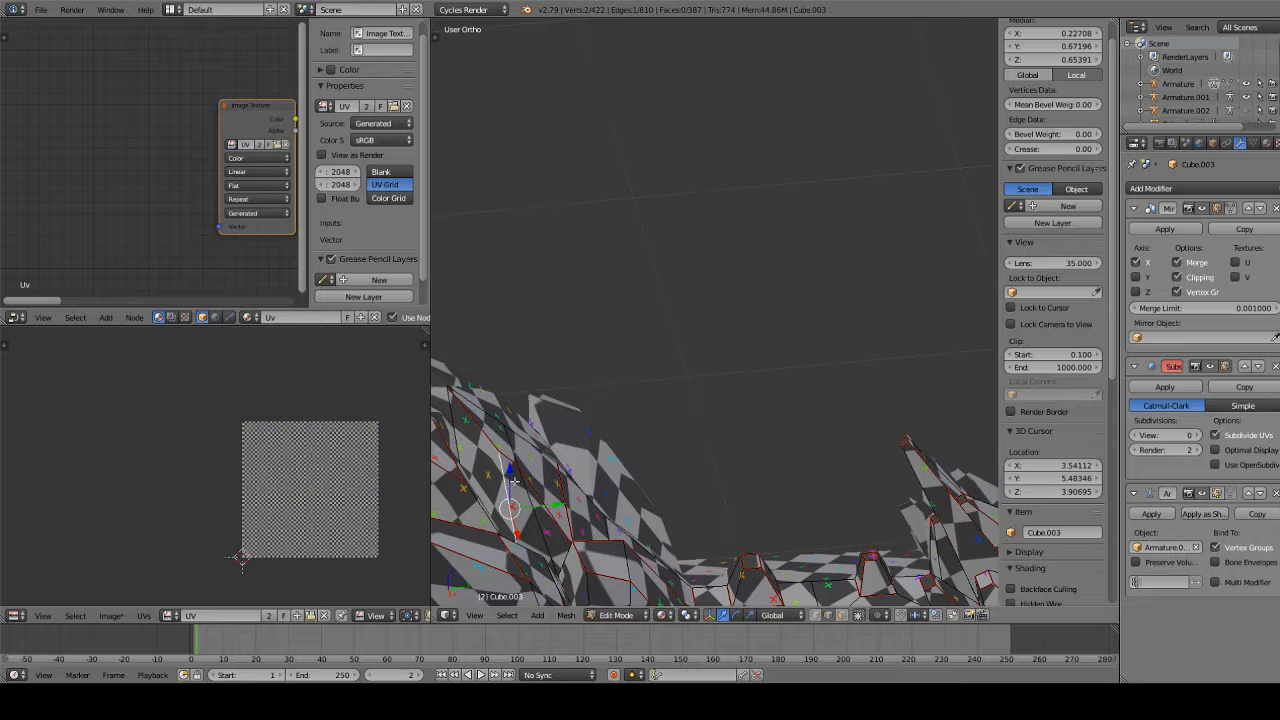
{"action": "scroll", "coordinate": [582, 415], "scroll_direction": "down", "scroll_amount": 1}
{"action": "middle_click_drag", "start_coordinate": [587, 530], "coordinate": [601, 449], "text": "shift"}
{"action": "scroll", "coordinate": [601, 449], "scroll_direction": "up", "scroll_amount": 1}
{"action": "right_click", "coordinate": [597, 521], "text": "shift"}
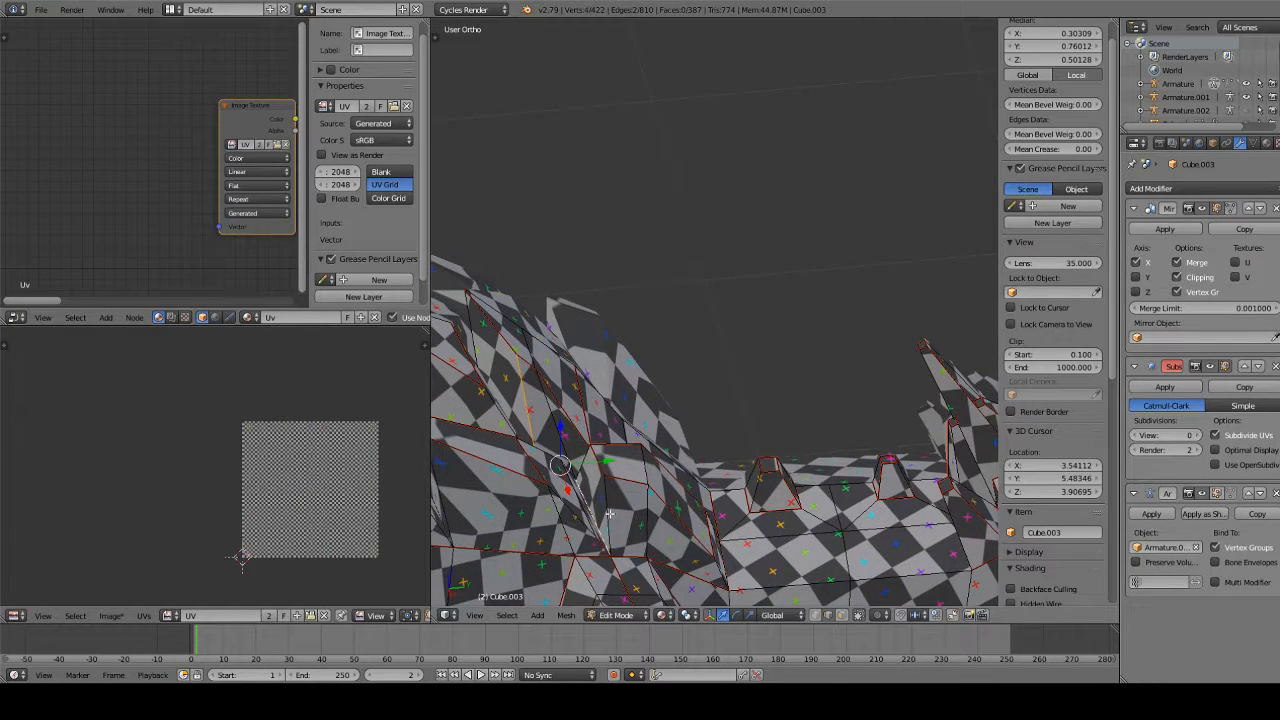
{"action": "key", "text": "ctrl+z"}
{"action": "right_click", "coordinate": [608, 512], "text": "shift"}
{"action": "middle_click_drag", "start_coordinate": [584, 475], "coordinate": [746, 390], "text": "shift"}
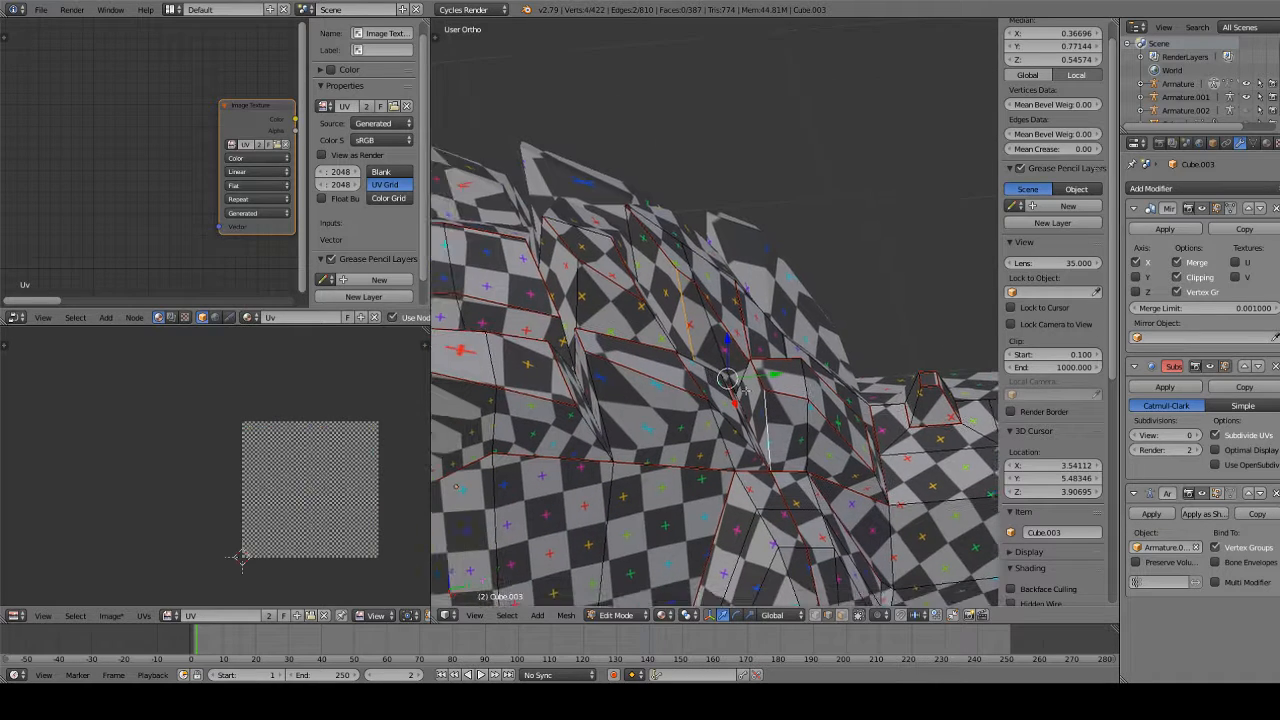
{"action": "right_click", "coordinate": [602, 400], "text": "shift"}
{"action": "scroll", "coordinate": [546, 416], "scroll_direction": "up", "scroll_amount": 1}
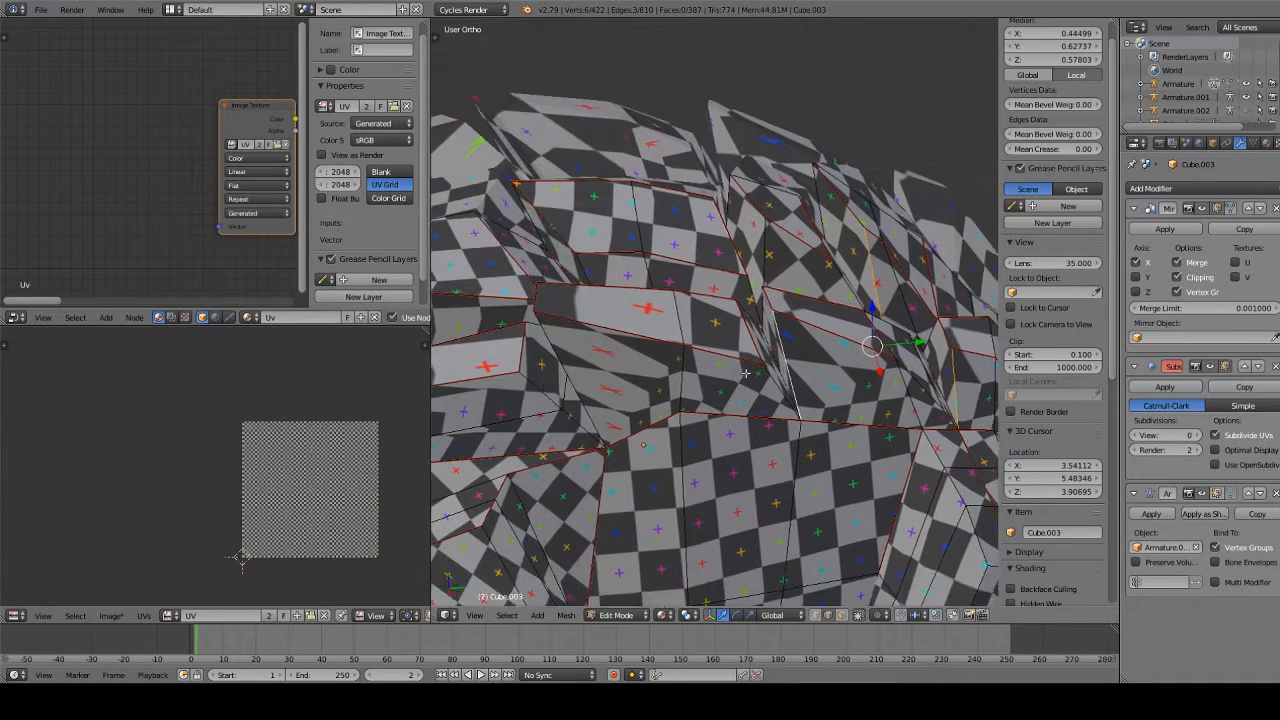
Add the corner edges connecting the outer faces of the remaining side and upper plates to the body to the selection
{"action": "middle_click_drag", "start_coordinate": [546, 416], "coordinate": [779, 321], "text": "shift"}
{"action": "right_click", "coordinate": [636, 396], "text": "shift"}
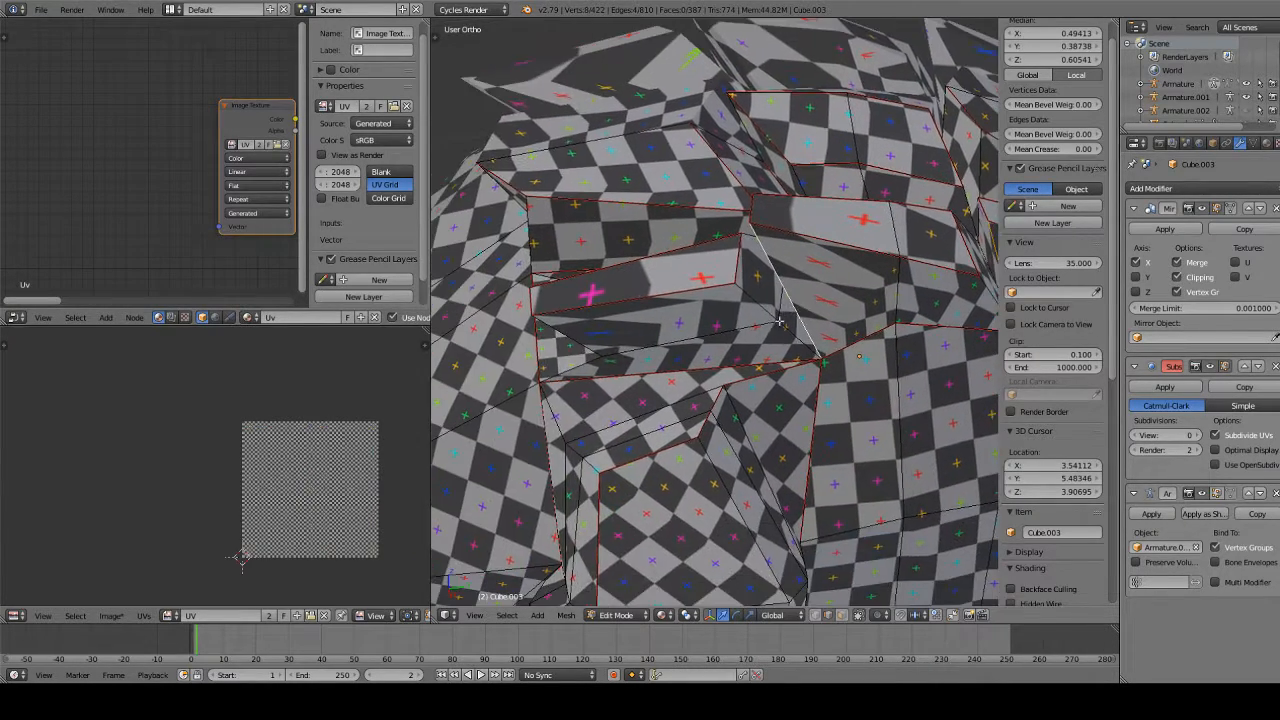
{"action": "right_click", "coordinate": [585, 335], "text": "shift"}
{"action": "middle_click_drag", "start_coordinate": [585, 335], "coordinate": [707, 347]}
{"action": "right_click", "coordinate": [600, 316], "text": "shift"}
{"action": "right_click", "coordinate": [665, 196], "text": "shift"}
{"action": "right_click", "coordinate": [698, 282], "text": "shift"}
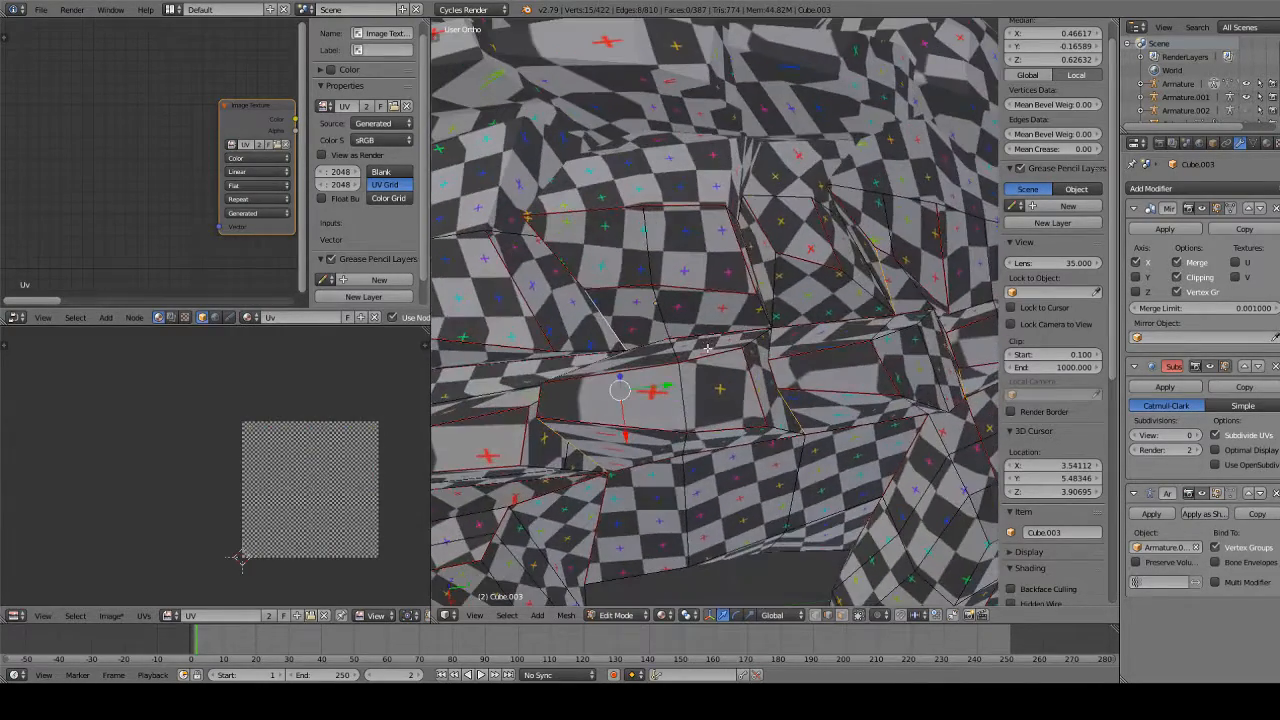
{"action": "right_click", "coordinate": [775, 290], "text": "shift"}
Mark the selected plate corner edges as seams
{"action": "middle_click_drag", "start_coordinate": [890, 288], "coordinate": [574, 321]}
{"action": "middle_click_drag", "start_coordinate": [644, 432], "coordinate": [646, 366]}
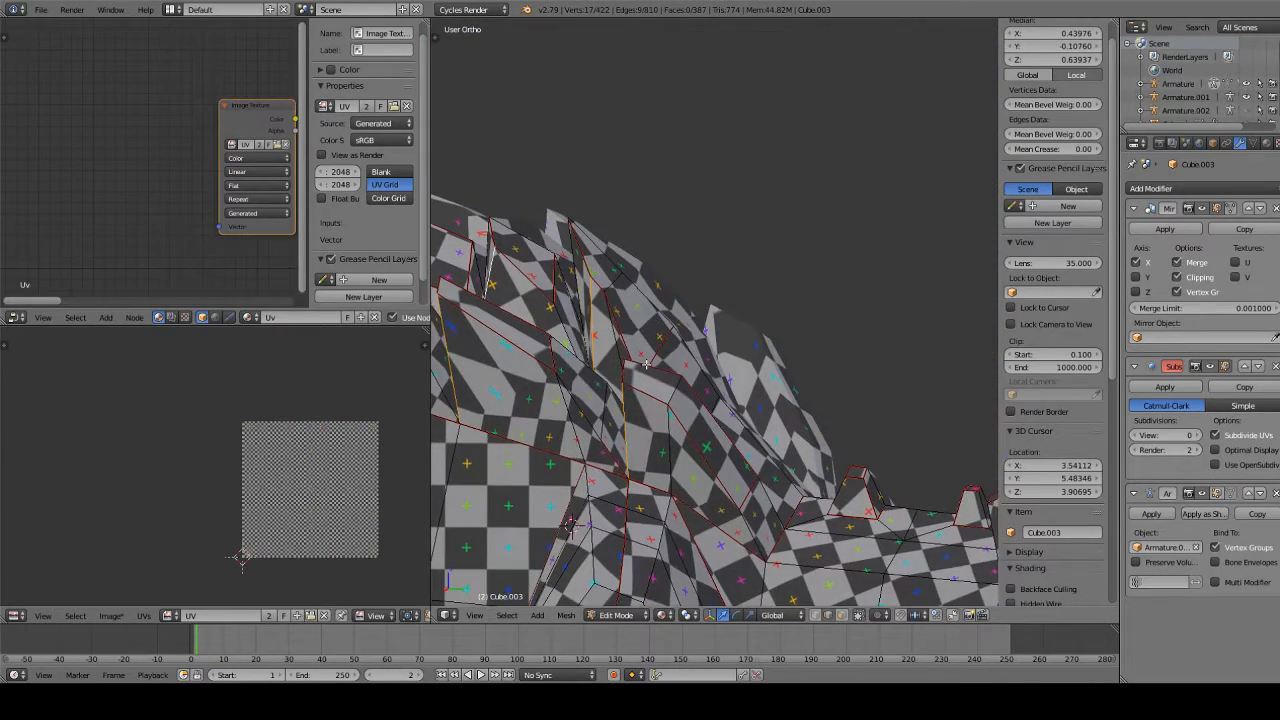
{"action": "key", "text": "ctrl+e"}
{"action": "left_click", "coordinate": [646, 366]}
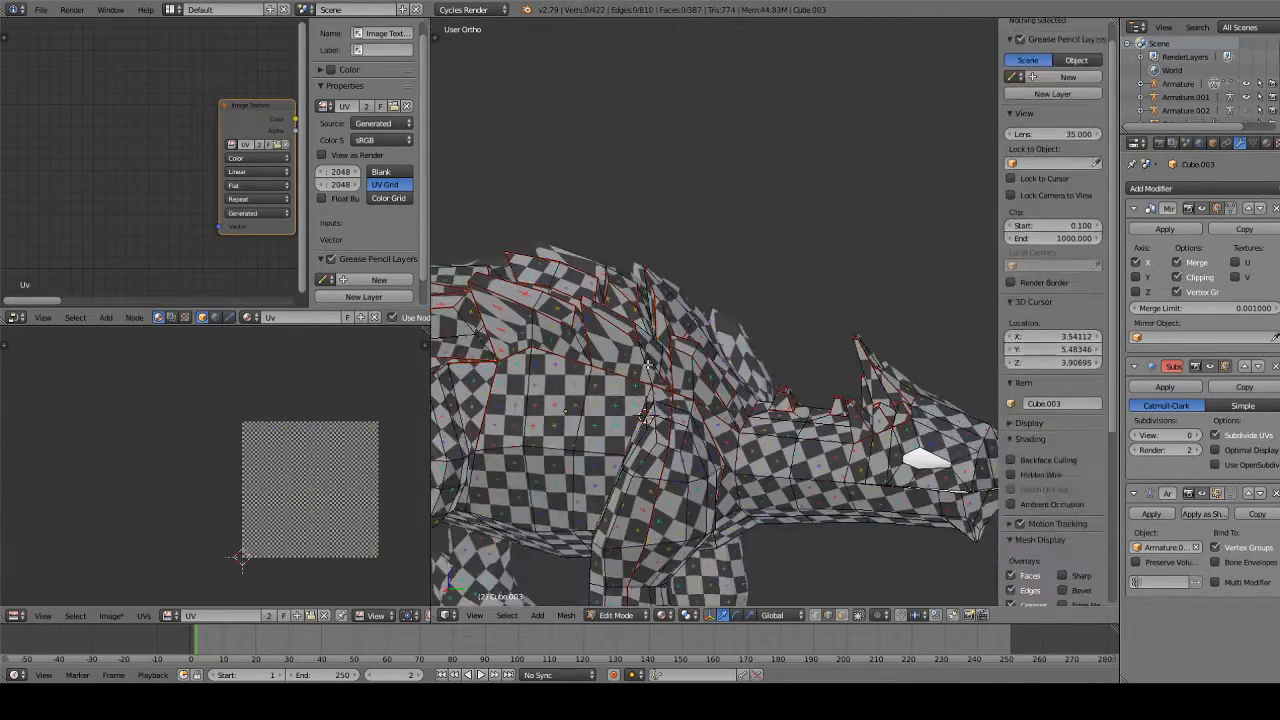
Unwrap the entire dinosaur mesh along its seams, clear the selection and check the checker pattern on the whole body
{"action": "key", "text": "a"}
{"action": "key", "text": "u"}
{"action": "left_click", "coordinate": [647, 363]}
{"action": "key", "text": "u"}
{"action": "left_click", "coordinate": [647, 363]}
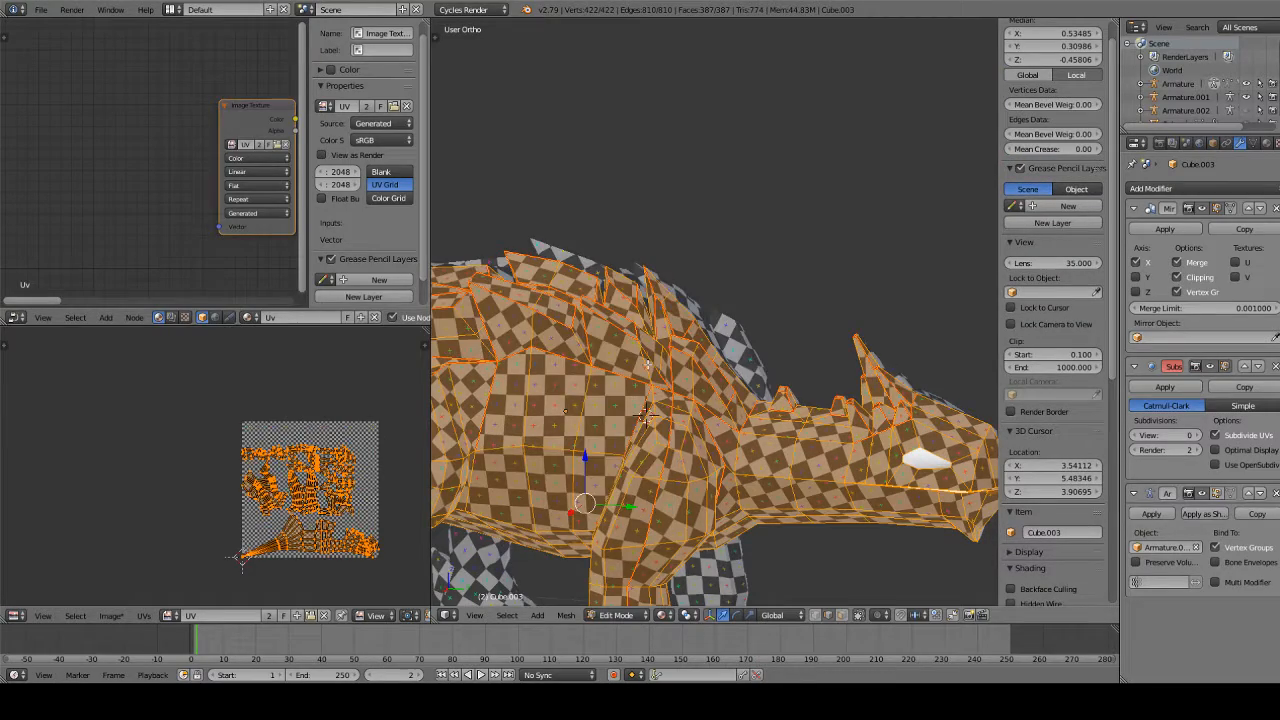
{"action": "middle_click_drag", "start_coordinate": [647, 363], "coordinate": [646, 448]}
{"action": "key", "text": "a"}
{"action": "middle_click_drag", "start_coordinate": [618, 330], "coordinate": [686, 301]}
{"action": "scroll", "coordinate": [687, 302], "scroll_direction": "down", "scroll_amount": 6}
{"action": "middle_click_drag", "start_coordinate": [690, 360], "coordinate": [609, 549]}
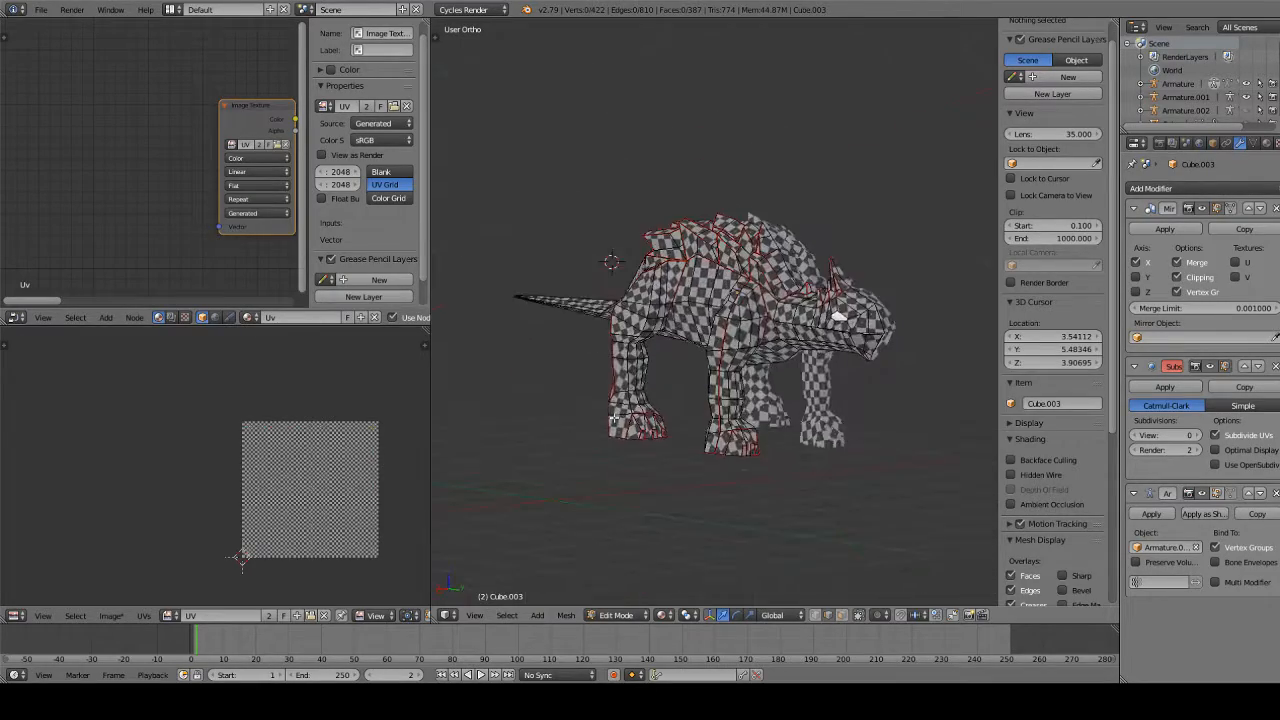
Select the chain of edges running around the base of the dinosaur's neck, down to its underside
{"action": "scroll", "coordinate": [629, 409], "scroll_direction": "up", "scroll_amount": 8}
{"action": "scroll", "coordinate": [641, 404], "scroll_direction": "down", "scroll_amount": 6}
{"action": "middle_click_drag", "start_coordinate": [651, 406], "coordinate": [841, 457]}
{"action": "middle_click_drag", "start_coordinate": [878, 377], "coordinate": [685, 577]}
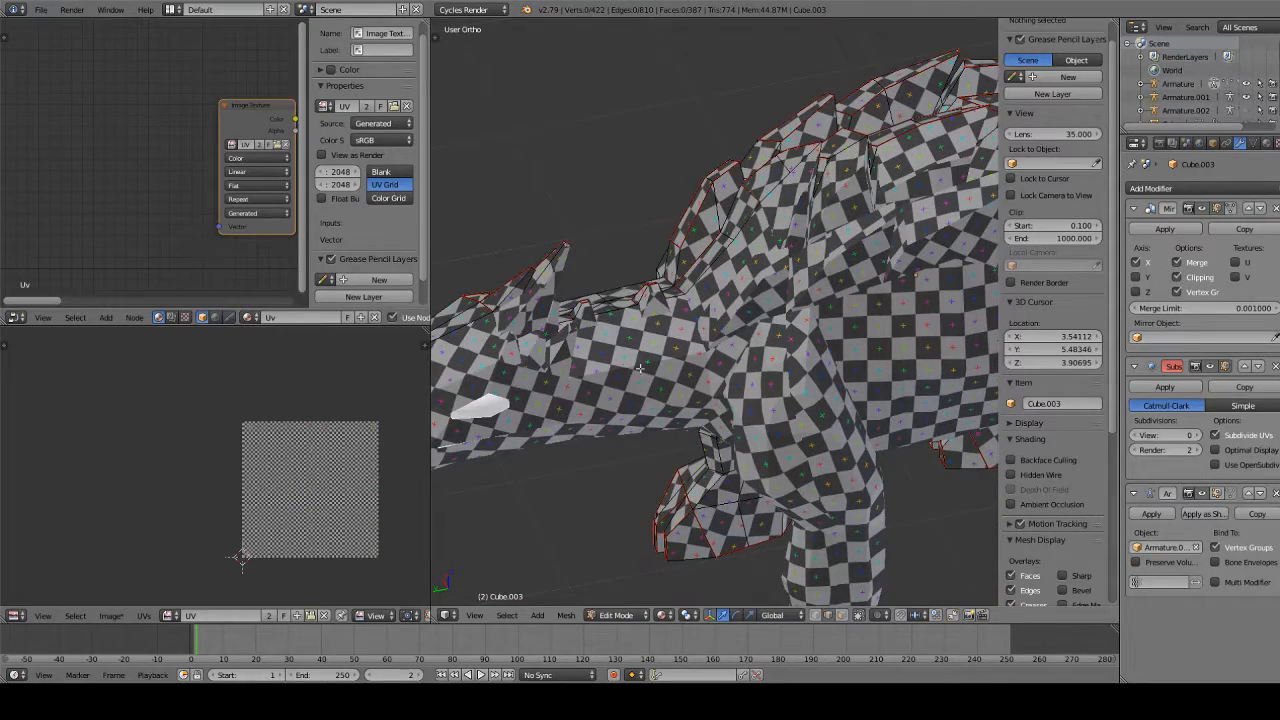
{"action": "scroll", "coordinate": [628, 363], "scroll_direction": "up", "scroll_amount": 8}
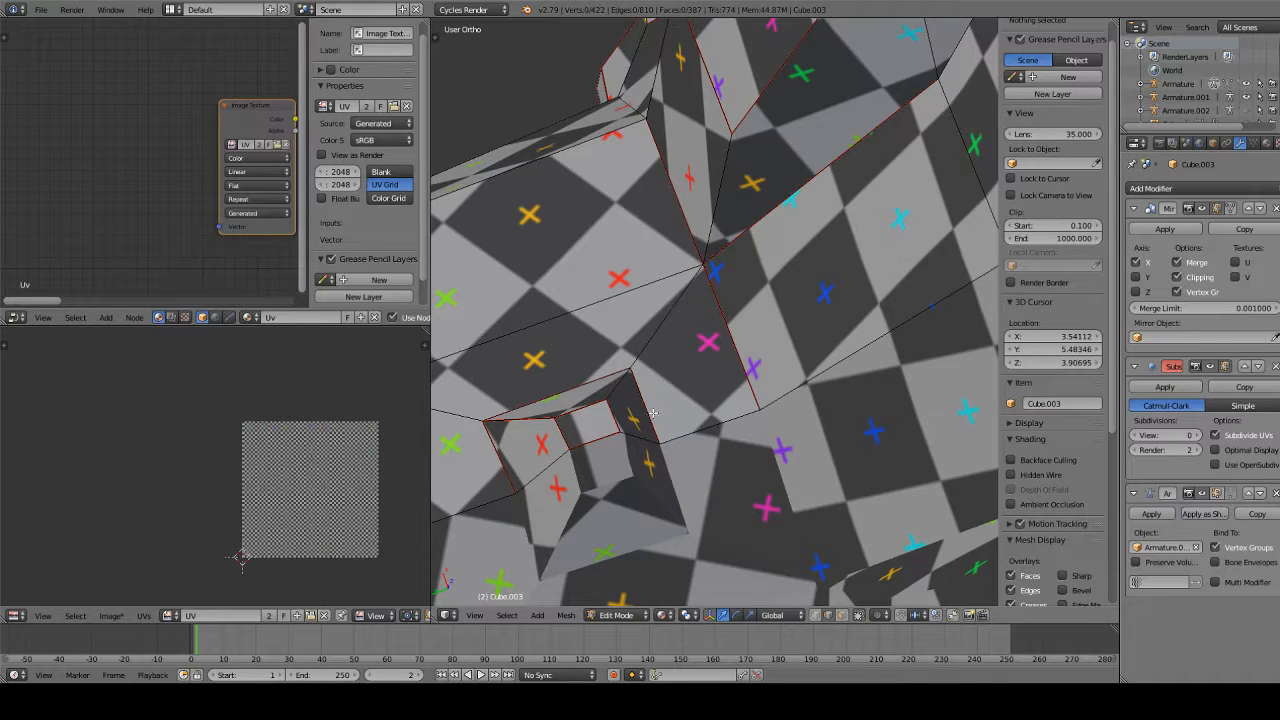
{"action": "scroll", "coordinate": [652, 413], "scroll_direction": "down", "scroll_amount": 8}
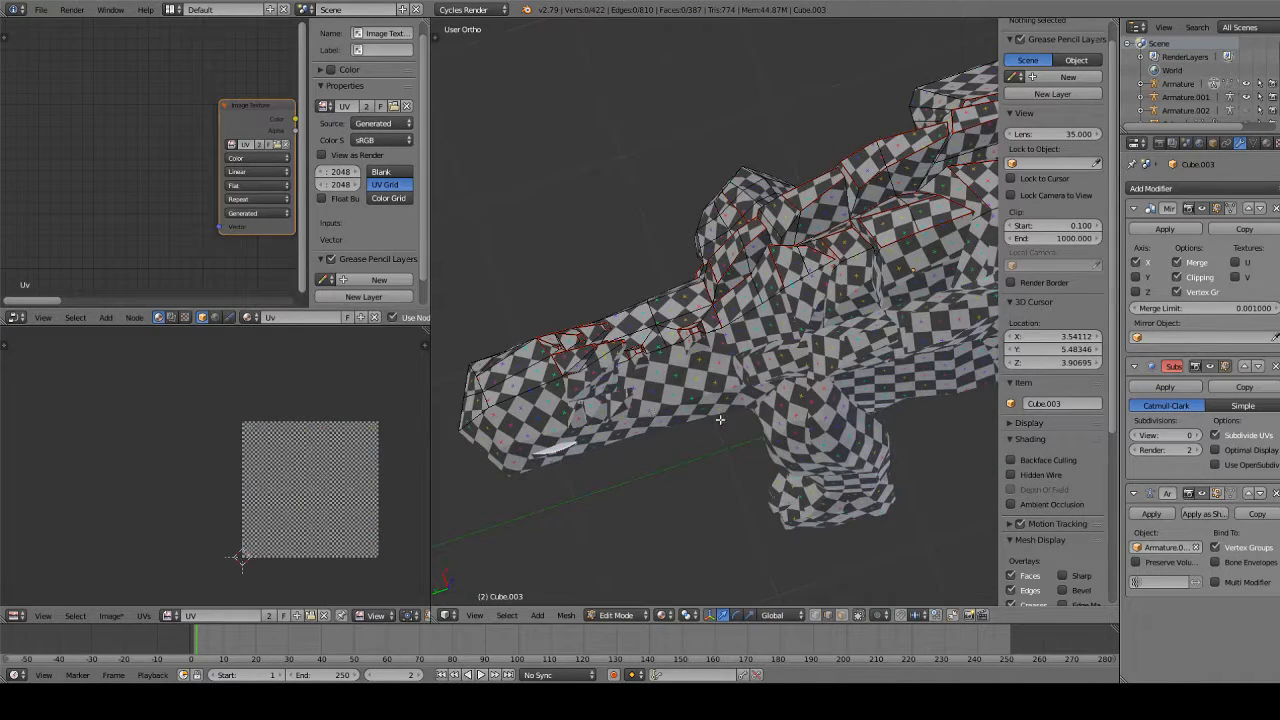
{"action": "scroll", "coordinate": [788, 435], "scroll_direction": "up", "scroll_amount": 10}
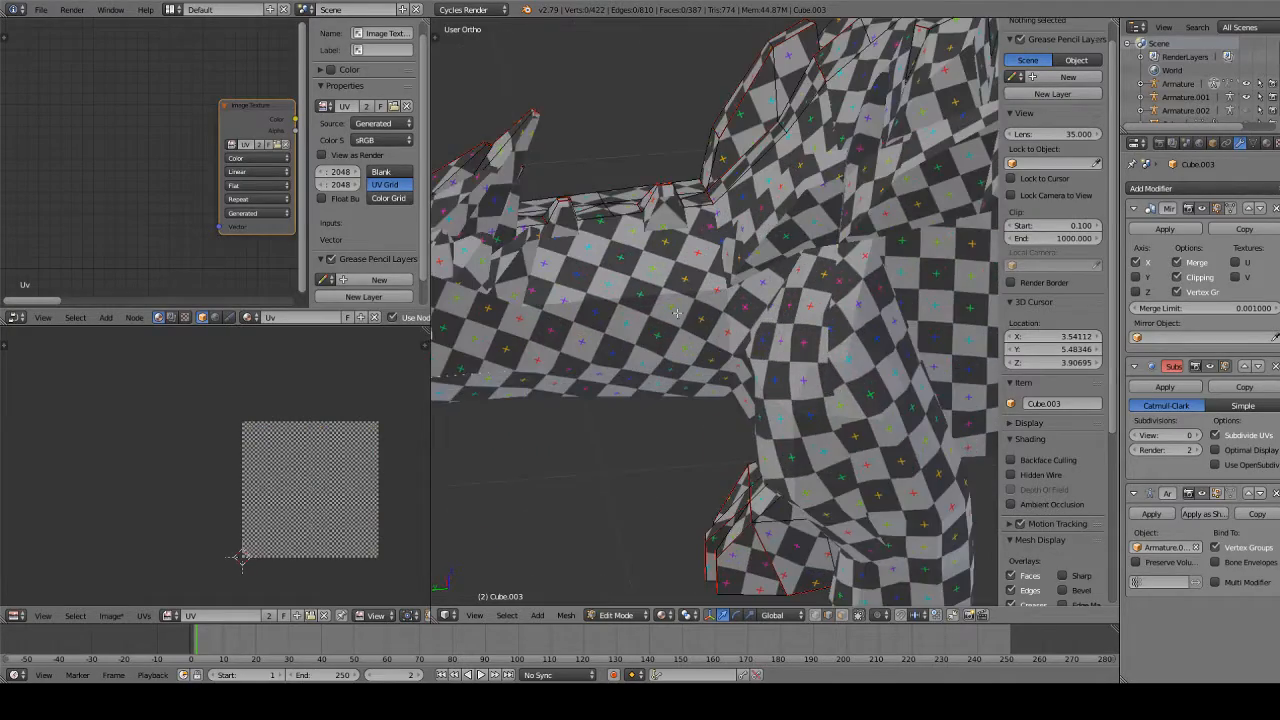
{"action": "right_click", "coordinate": [707, 246]}
{"action": "middle_click_drag", "start_coordinate": [707, 246], "coordinate": [800, 183]}
{"action": "right_click", "coordinate": [764, 174], "text": "shift"}
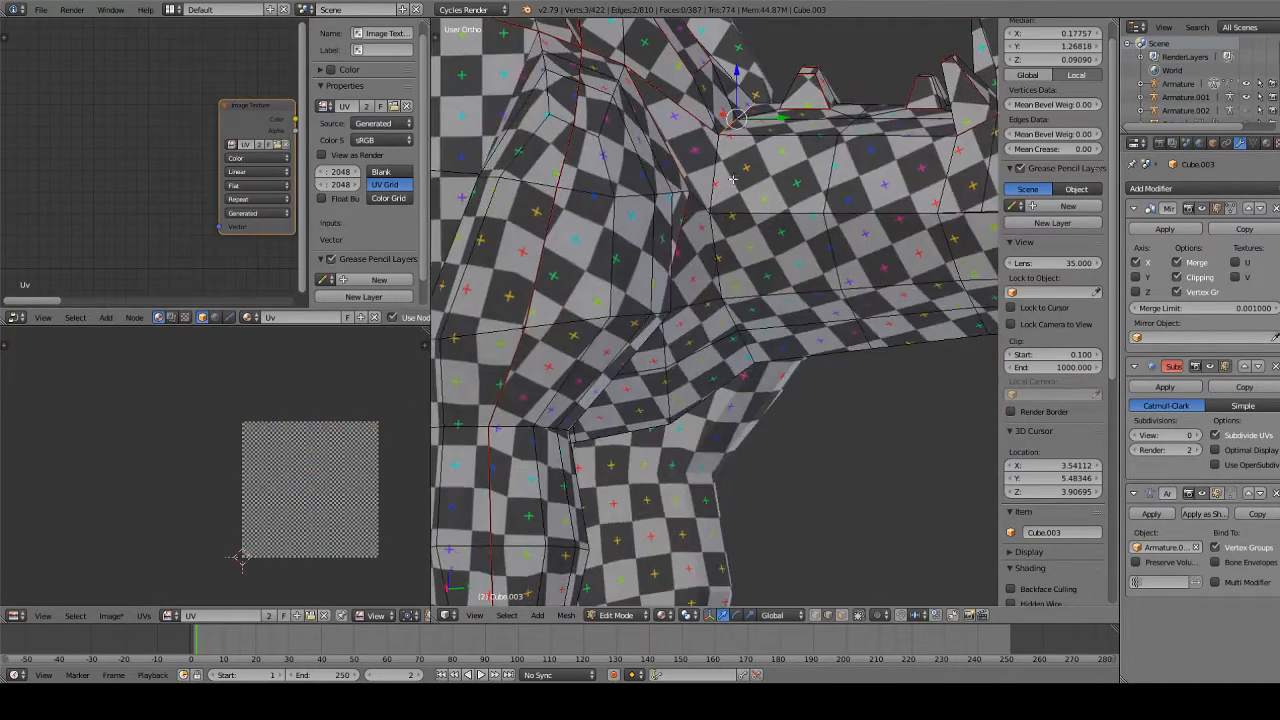
{"action": "right_click", "coordinate": [720, 178], "text": "shift"}
{"action": "right_click", "coordinate": [712, 249], "text": "shift"}
{"action": "right_click", "coordinate": [732, 331], "text": "shift"}
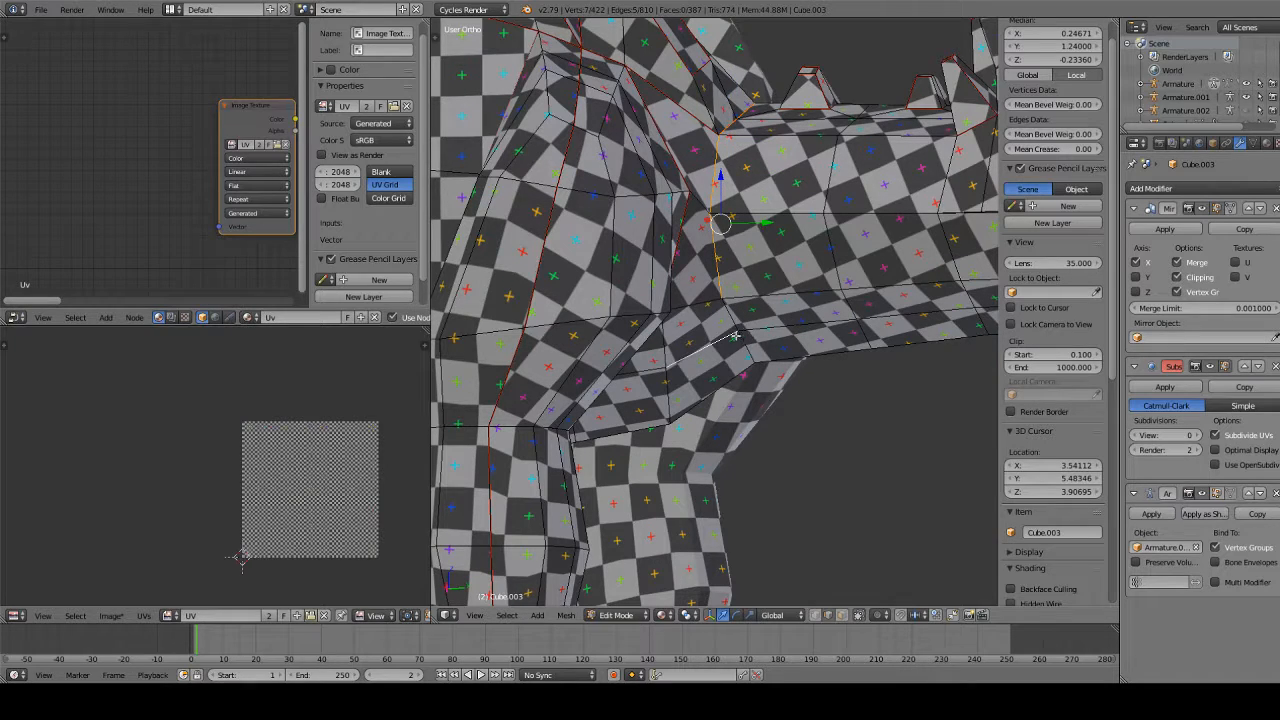
{"action": "right_click", "coordinate": [735, 337], "text": "shift"}
{"action": "right_click", "coordinate": [731, 316], "text": "shift"}
{"action": "right_click", "coordinate": [745, 343], "text": "shift"}
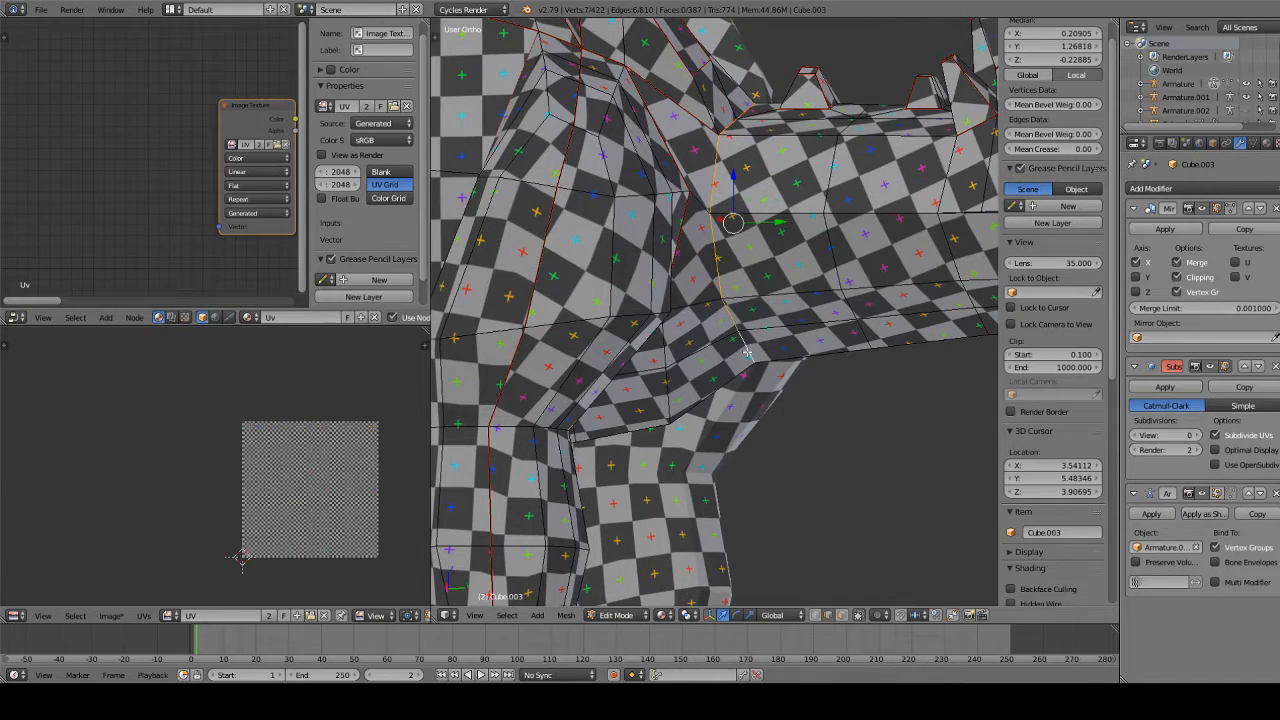
Add the edge loop around the back of the head and jaw to the selection, mark both loops as seams and deselect everything
{"action": "middle_click_drag", "start_coordinate": [745, 343], "coordinate": [638, 434]}
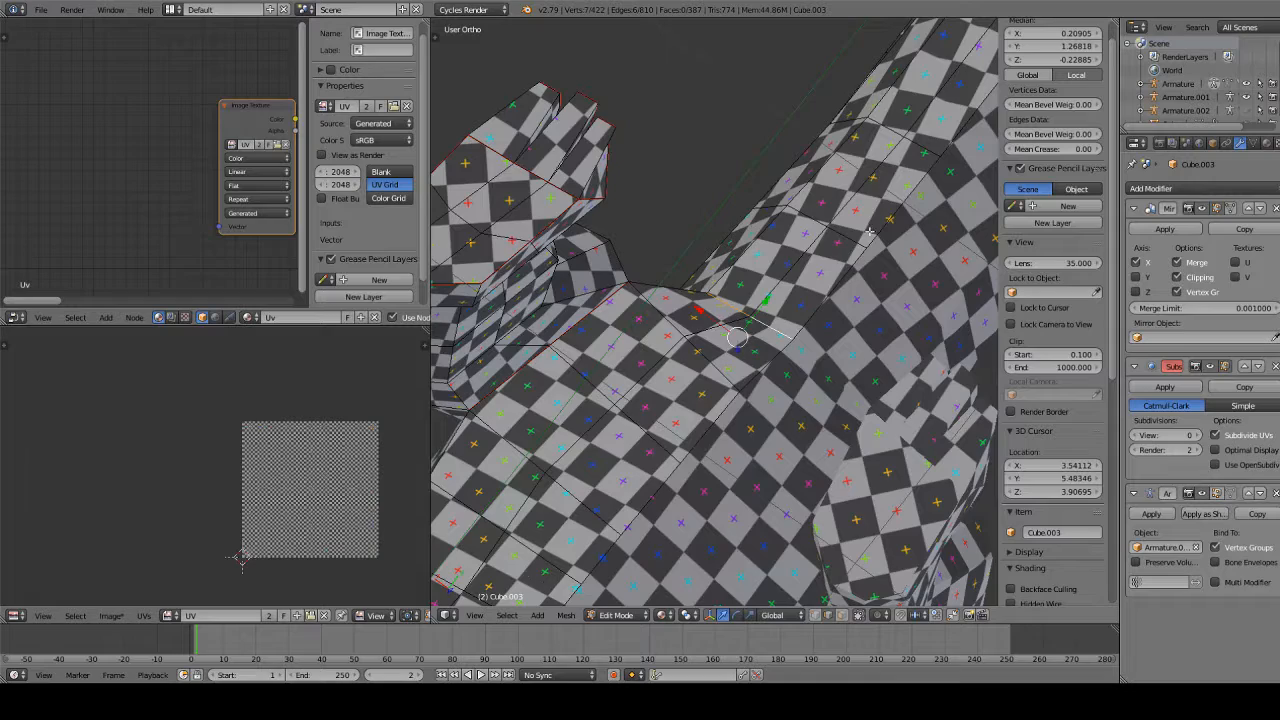
{"action": "middle_click_drag", "start_coordinate": [869, 232], "coordinate": [754, 457]}
{"action": "middle_click_drag", "start_coordinate": [864, 302], "coordinate": [718, 329]}
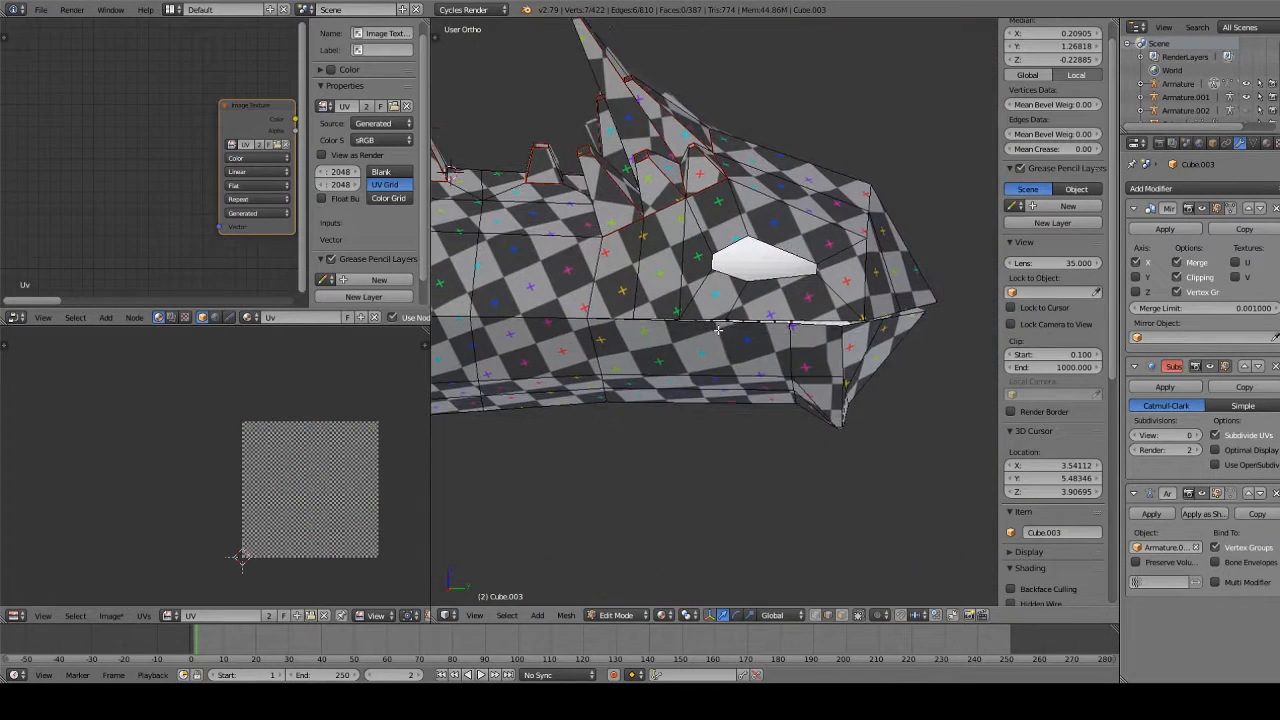
{"action": "middle_click_drag", "start_coordinate": [649, 355], "coordinate": [743, 395]}
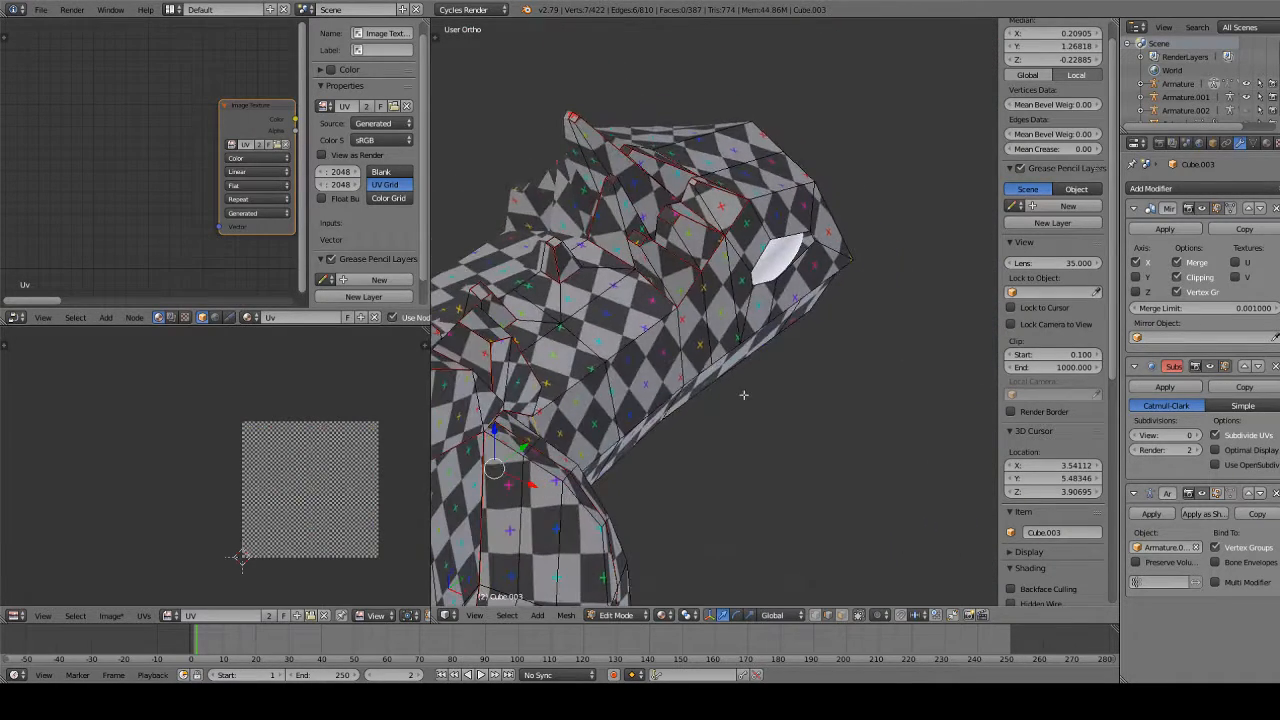
{"action": "right_click", "coordinate": [631, 265], "text": "shift"}
{"action": "right_click", "coordinate": [649, 291], "text": "shift"}
{"action": "middle_click_drag", "start_coordinate": [679, 343], "coordinate": [610, 339]}
{"action": "right_click", "coordinate": [607, 339], "text": "shift"}
{"action": "right_click", "coordinate": [603, 345], "text": "shift"}
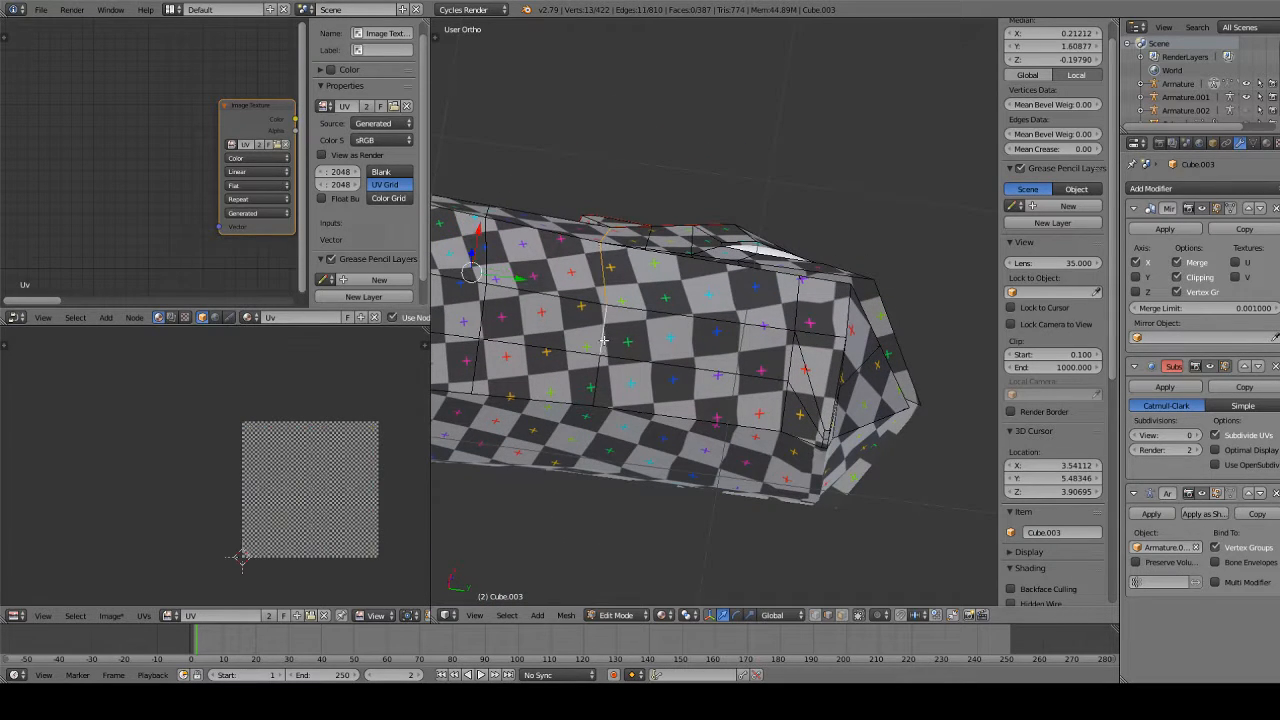
{"action": "right_click", "coordinate": [592, 405], "text": "shift"}
{"action": "mouse_move", "coordinate": [658, 394]}
{"action": "middle_mouse_down"}
{"action": "mouse_move", "coordinate": [600, 420]}
{"action": "mouse_move", "coordinate": [659, 394]}
{"action": "middle_mouse_up"}
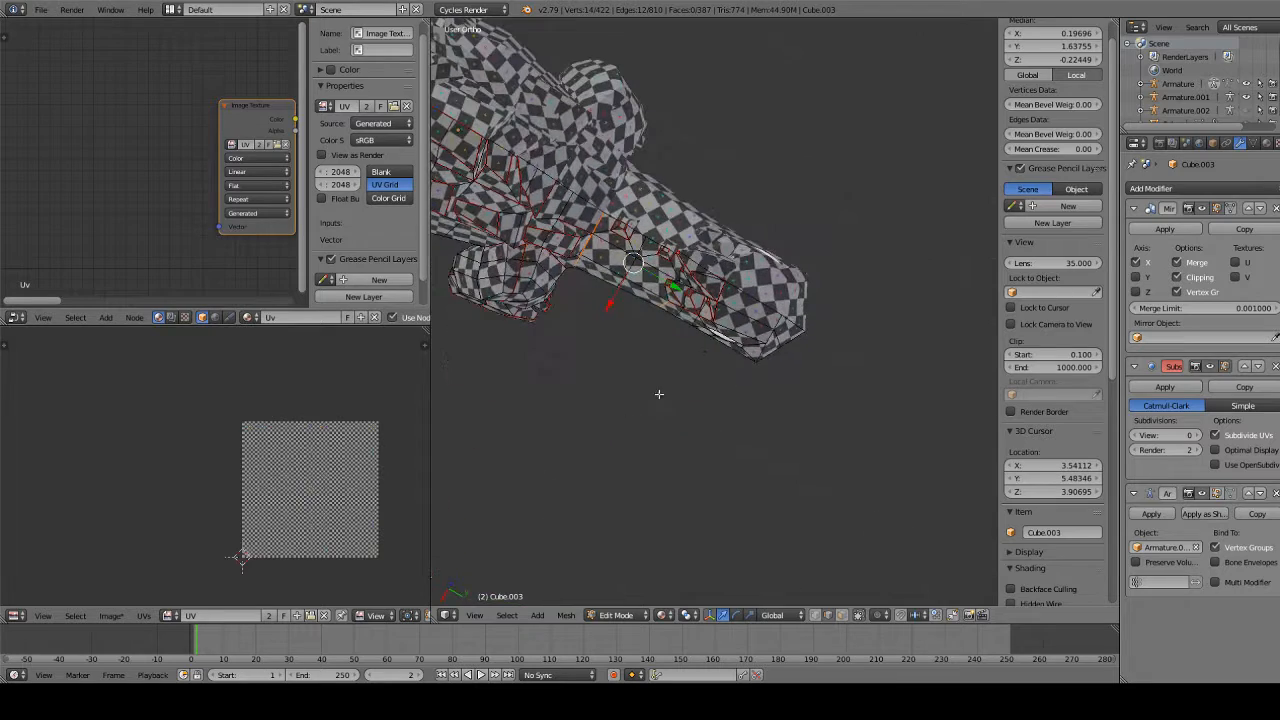
{"action": "key", "text": "ctrl+e"}
{"action": "left_click", "coordinate": [733, 333]}
{"action": "key", "text": "a"}
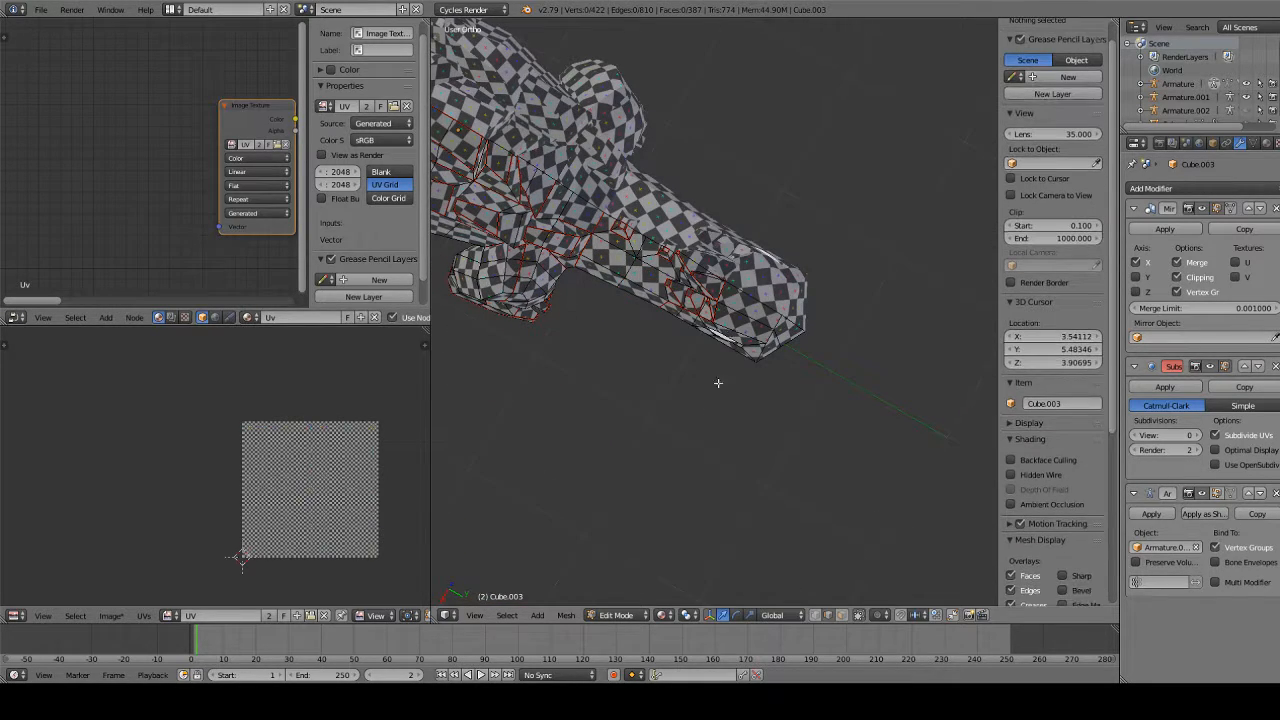
Select the edges outlining the front and side of the chin beneath the mouth
{"action": "middle_click_drag", "start_coordinate": [718, 383], "coordinate": [727, 358]}
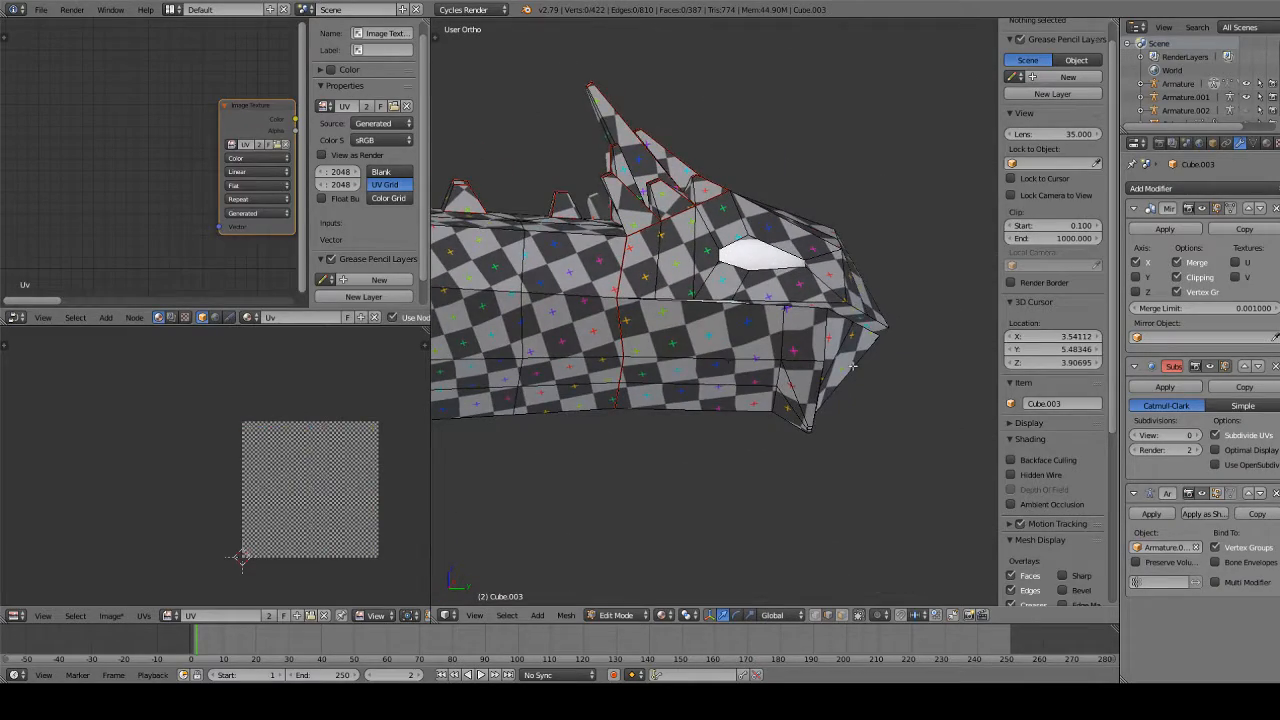
{"action": "middle_click_drag", "start_coordinate": [853, 366], "coordinate": [778, 433]}
{"action": "right_click", "coordinate": [821, 388]}
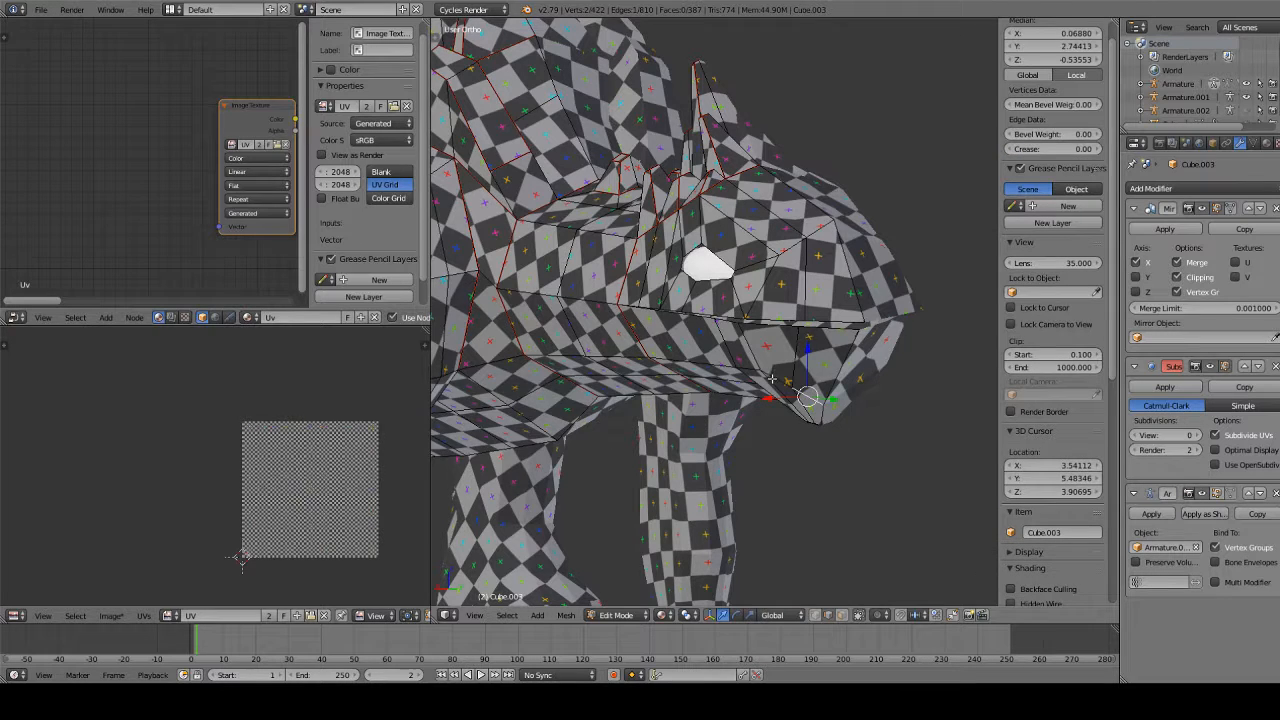
{"action": "middle_click_drag", "start_coordinate": [821, 388], "coordinate": [925, 336]}
{"action": "right_click", "coordinate": [803, 388], "text": "shift"}
{"action": "right_click", "coordinate": [798, 376], "text": "shift"}
{"action": "right_click", "coordinate": [768, 358], "text": "shift"}
{"action": "scroll", "coordinate": [845, 352], "scroll_direction": "up", "scroll_amount": 4}
{"action": "right_click", "coordinate": [813, 471], "text": "shift"}
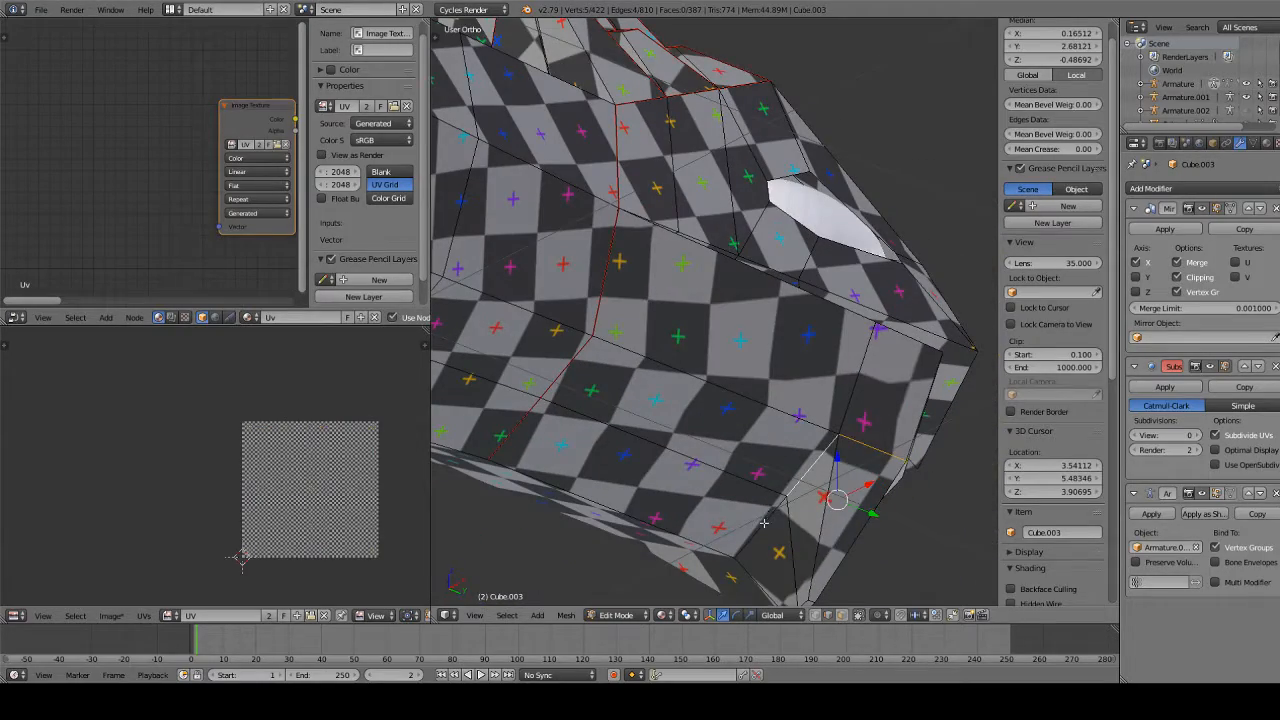
{"action": "right_click", "coordinate": [779, 506], "text": "shift"}
{"action": "middle_click_drag", "start_coordinate": [804, 503], "coordinate": [799, 381]}
{"action": "middle_click_drag", "start_coordinate": [809, 449], "coordinate": [581, 299]}
{"action": "scroll", "coordinate": [769, 572], "scroll_direction": "down", "scroll_amount": 2}
{"action": "scroll", "coordinate": [612, 285], "scroll_direction": "up", "scroll_amount": 3}
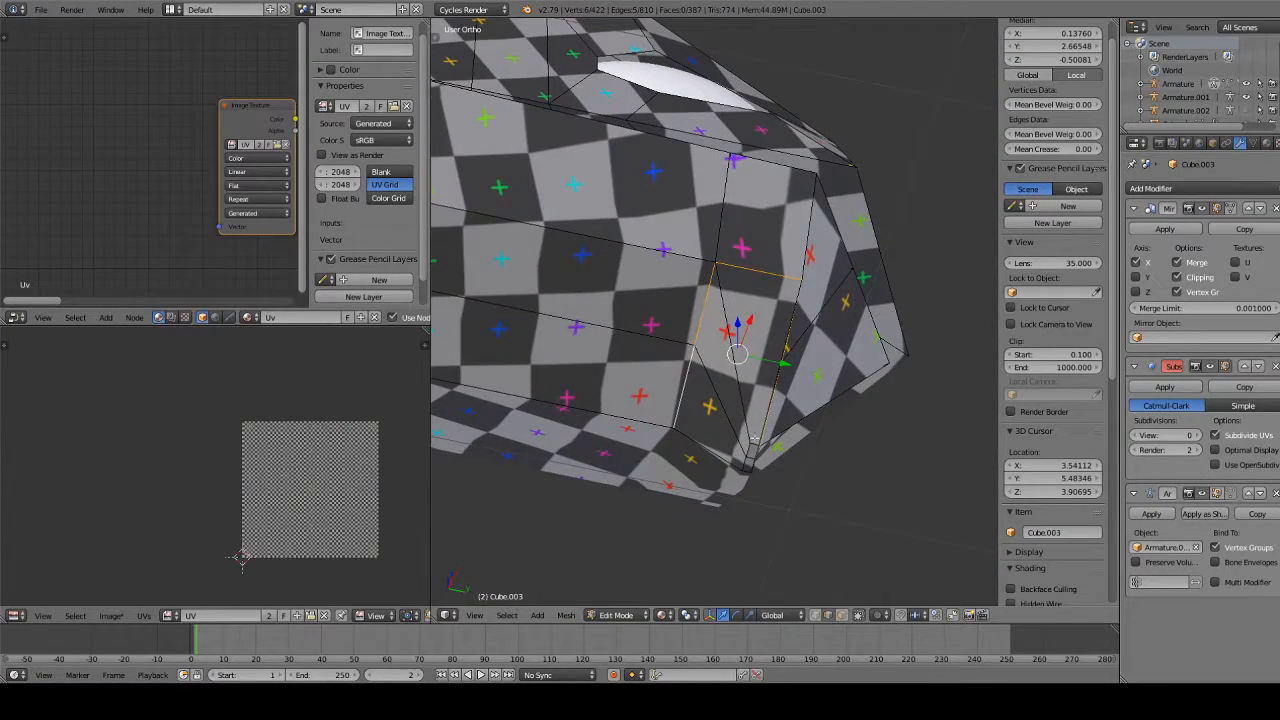
Add the edges at the chin's pointed tip to the selection, mark the chin outline as a seam and deselect everything
{"action": "mouse_move", "coordinate": [732, 434]}
{"action": "left_mouse_down", "text": "ctrl"}
{"action": "mouse_move", "coordinate": [738, 478]}
{"action": "mouse_move", "coordinate": [771, 473]}
{"action": "left_mouse_up", "text": "ctrl"}
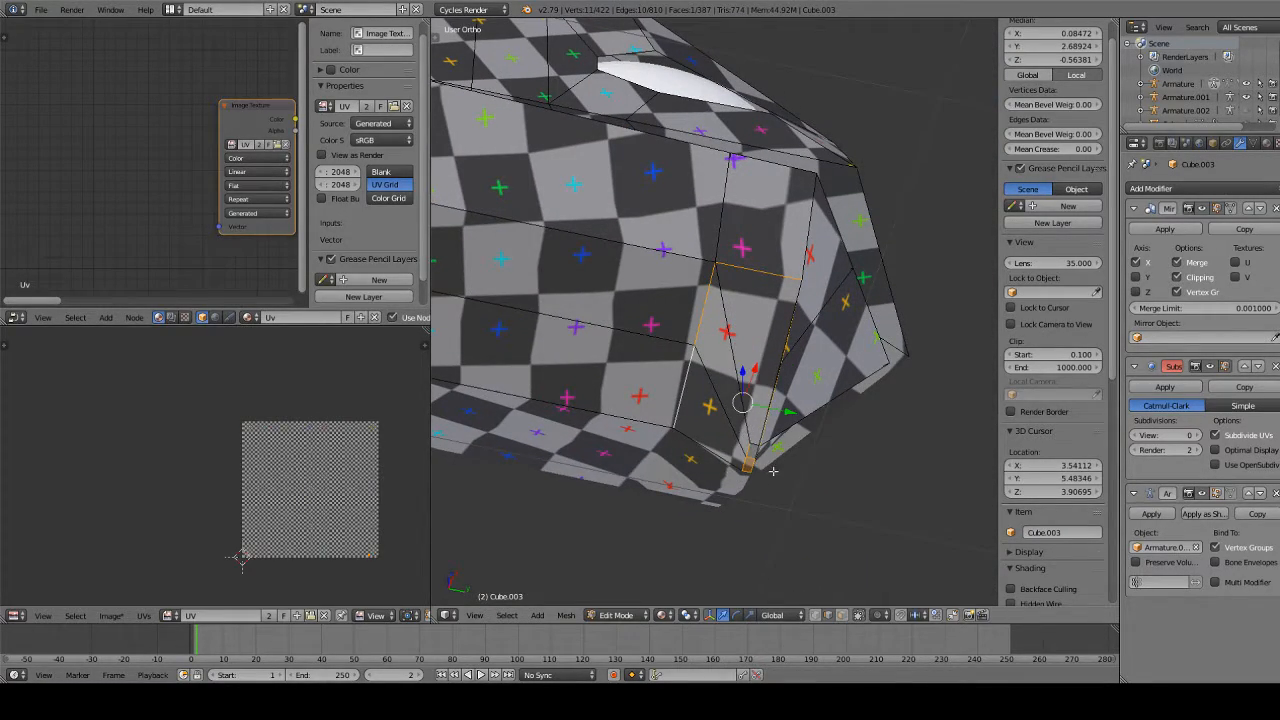
{"action": "middle_click_drag", "start_coordinate": [772, 473], "coordinate": [691, 498]}
{"action": "right_click", "coordinate": [859, 379], "text": "shift"}
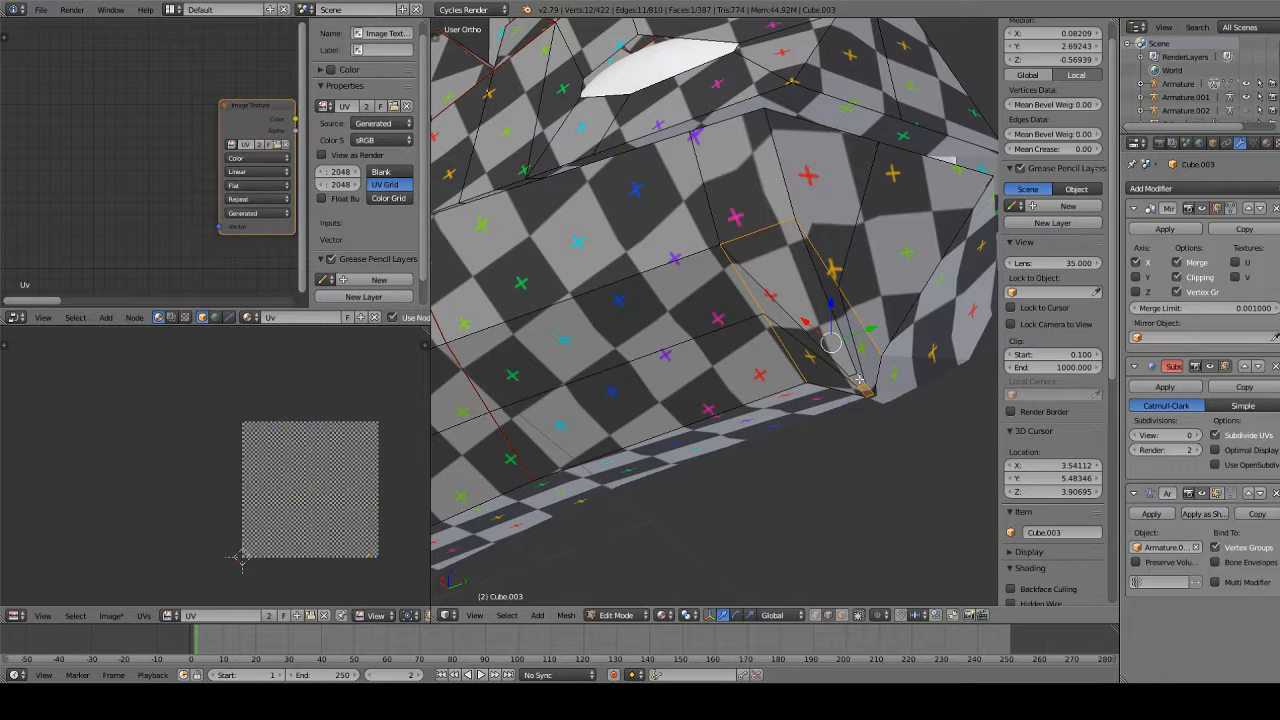
{"action": "right_click", "coordinate": [855, 378], "text": "shift"}
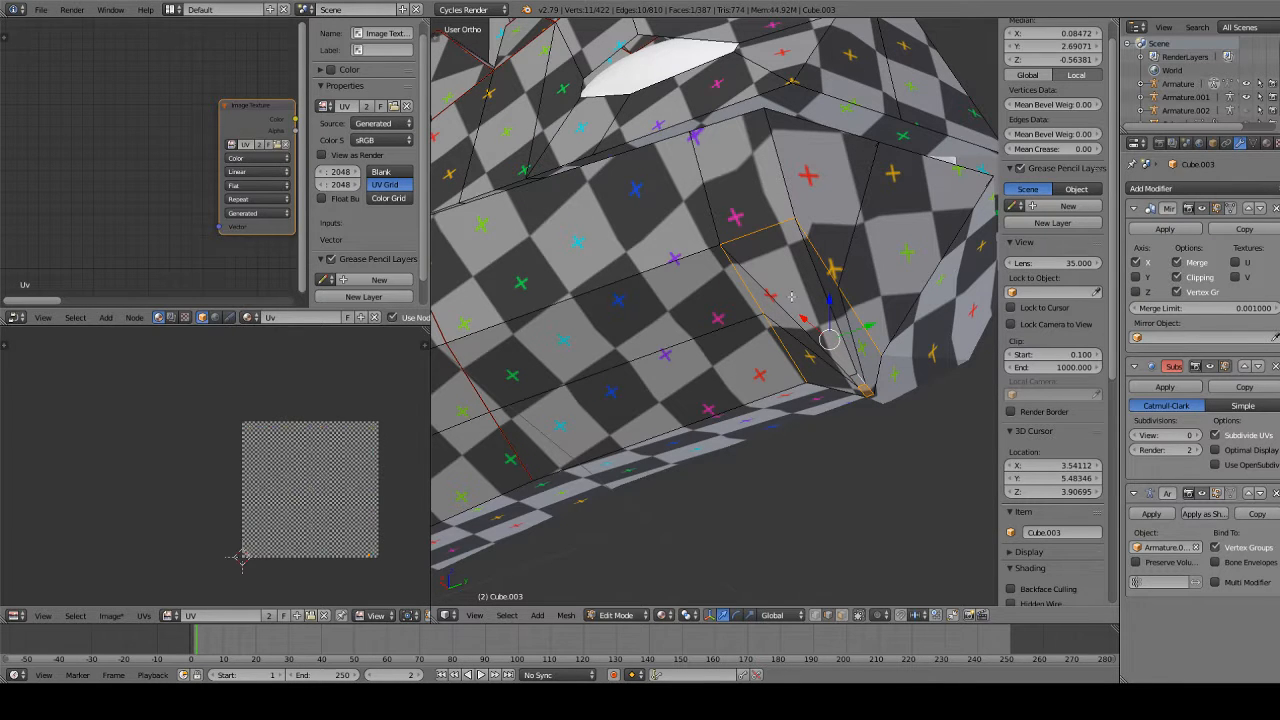
{"action": "right_click", "coordinate": [852, 384], "text": "shift"}
{"action": "scroll", "coordinate": [863, 395], "scroll_direction": "up", "scroll_amount": 3}
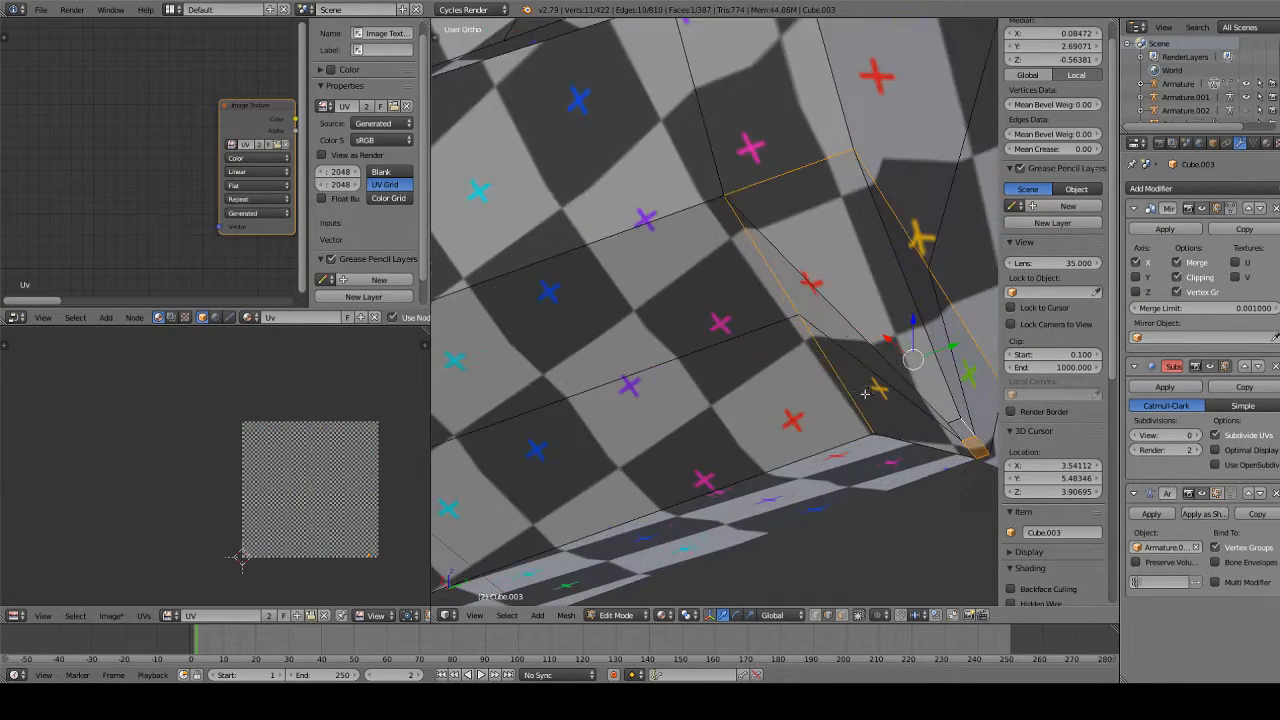
{"action": "right_click", "coordinate": [824, 423], "text": "shift"}
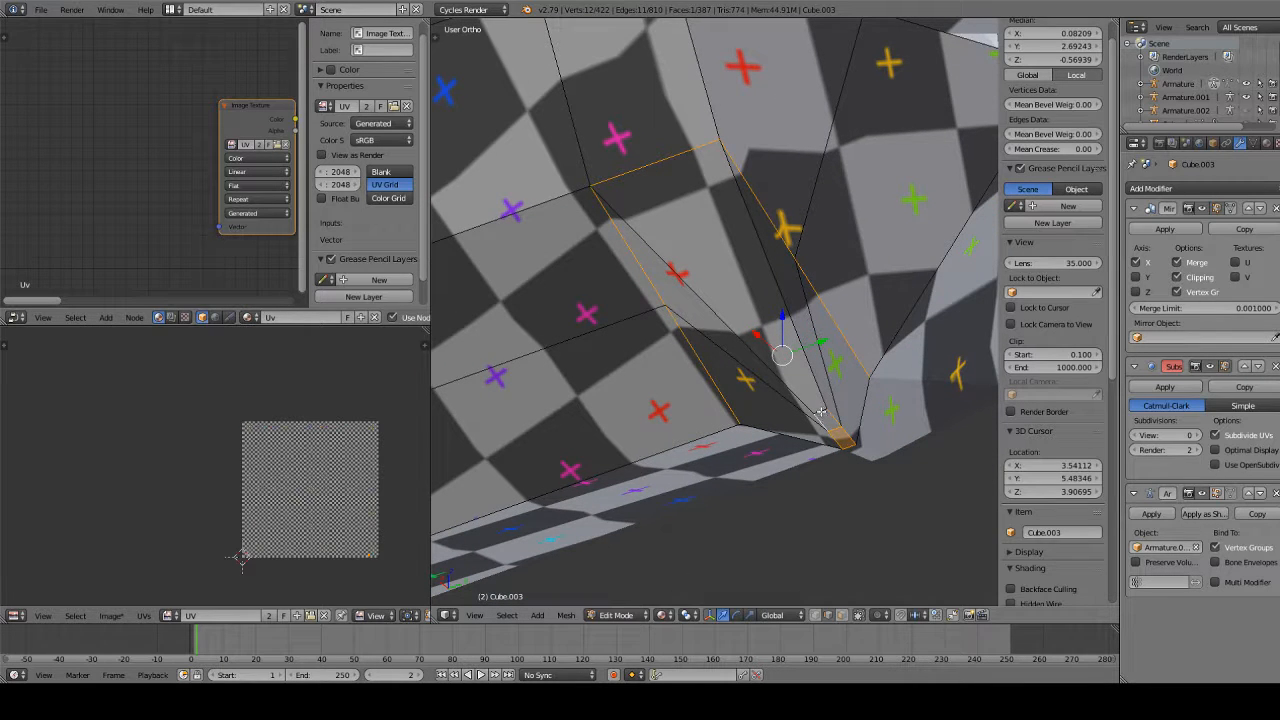
{"action": "scroll", "coordinate": [822, 376], "scroll_direction": "down", "scroll_amount": 5}
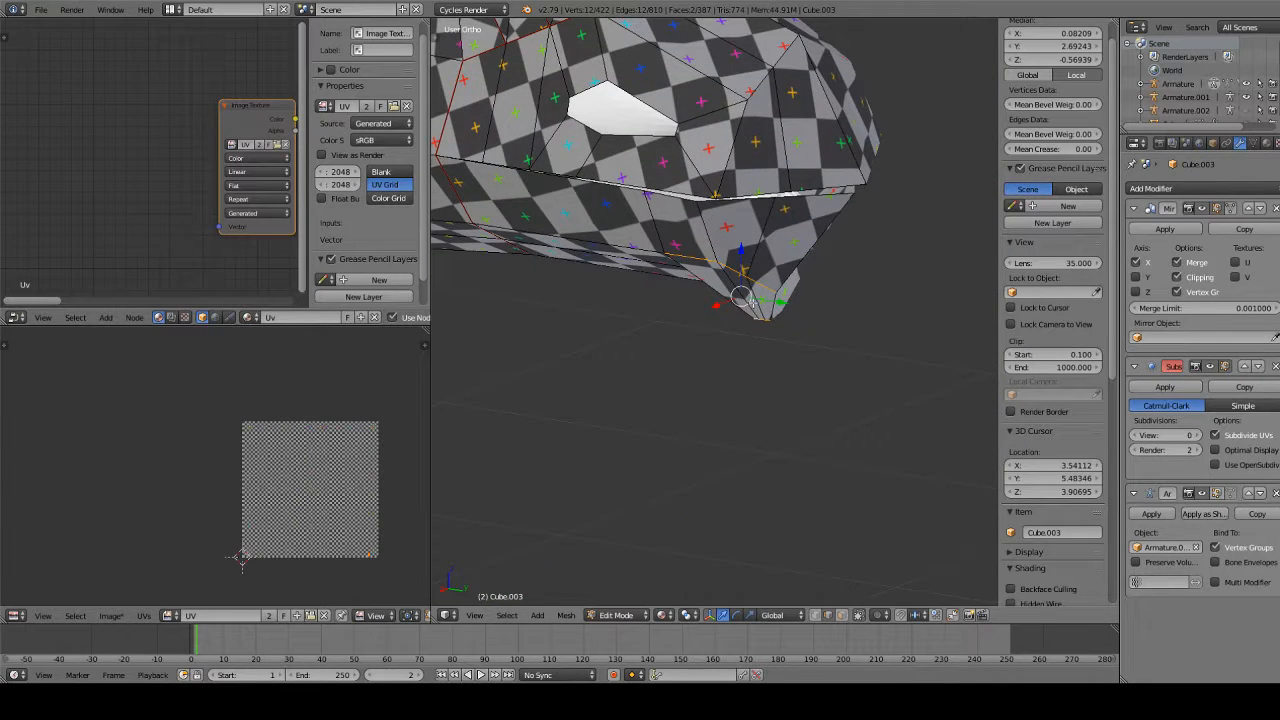
{"action": "key", "text": "ctrl+e"}
{"action": "left_click", "coordinate": [766, 352]}
{"action": "key", "text": "a"}
Mark the two edges along the neck's underside, between the neck-base and jaw seams, as a seam and clear the selection
{"action": "middle_click_drag", "start_coordinate": [777, 371], "coordinate": [808, 302]}
{"action": "middle_click_drag", "start_coordinate": [718, 354], "coordinate": [470, 325]}
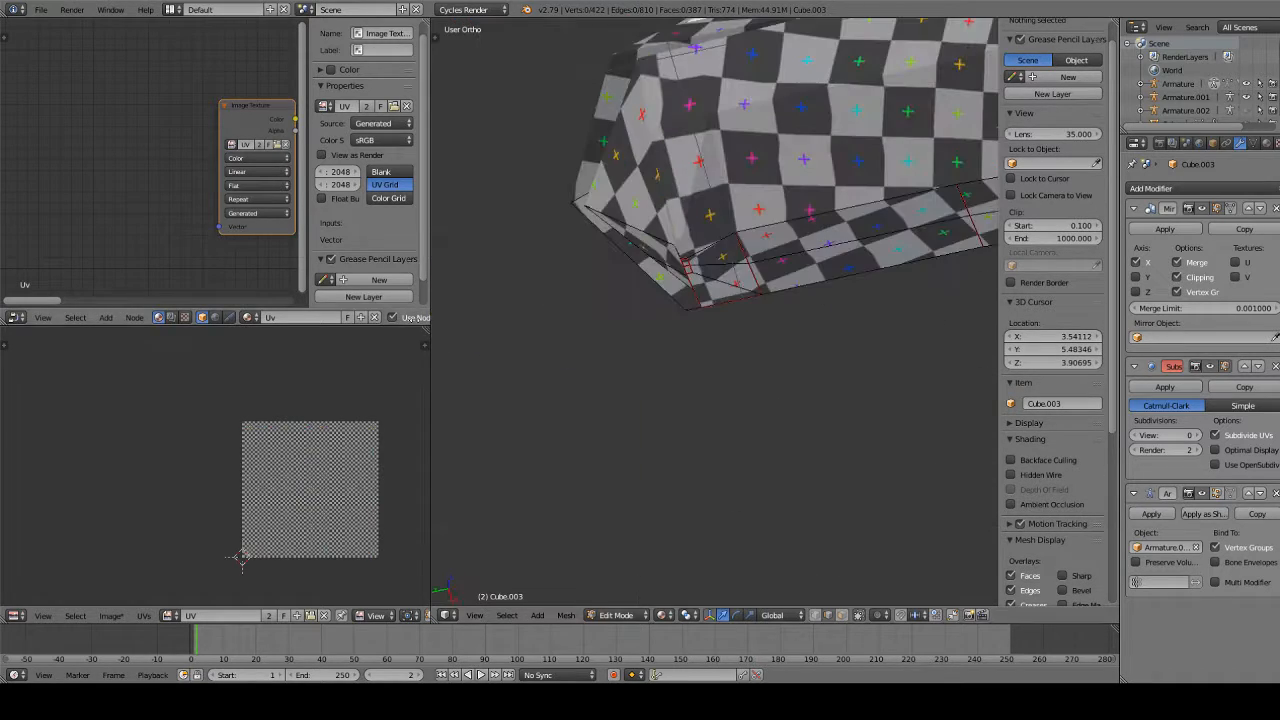
{"action": "middle_click_drag", "start_coordinate": [350, 317], "coordinate": [306, 317]}
{"action": "middle_click_drag", "start_coordinate": [640, 335], "coordinate": [917, 360]}
{"action": "scroll", "coordinate": [917, 360], "scroll_direction": "down", "scroll_amount": 3}
{"action": "scroll", "coordinate": [917, 360], "scroll_direction": "down", "scroll_amount": 1}
{"action": "middle_click_drag", "start_coordinate": [475, 327], "coordinate": [752, 283], "text": "shift"}
{"action": "right_click", "coordinate": [734, 363]}
{"action": "right_click", "coordinate": [793, 354], "text": "shift"}
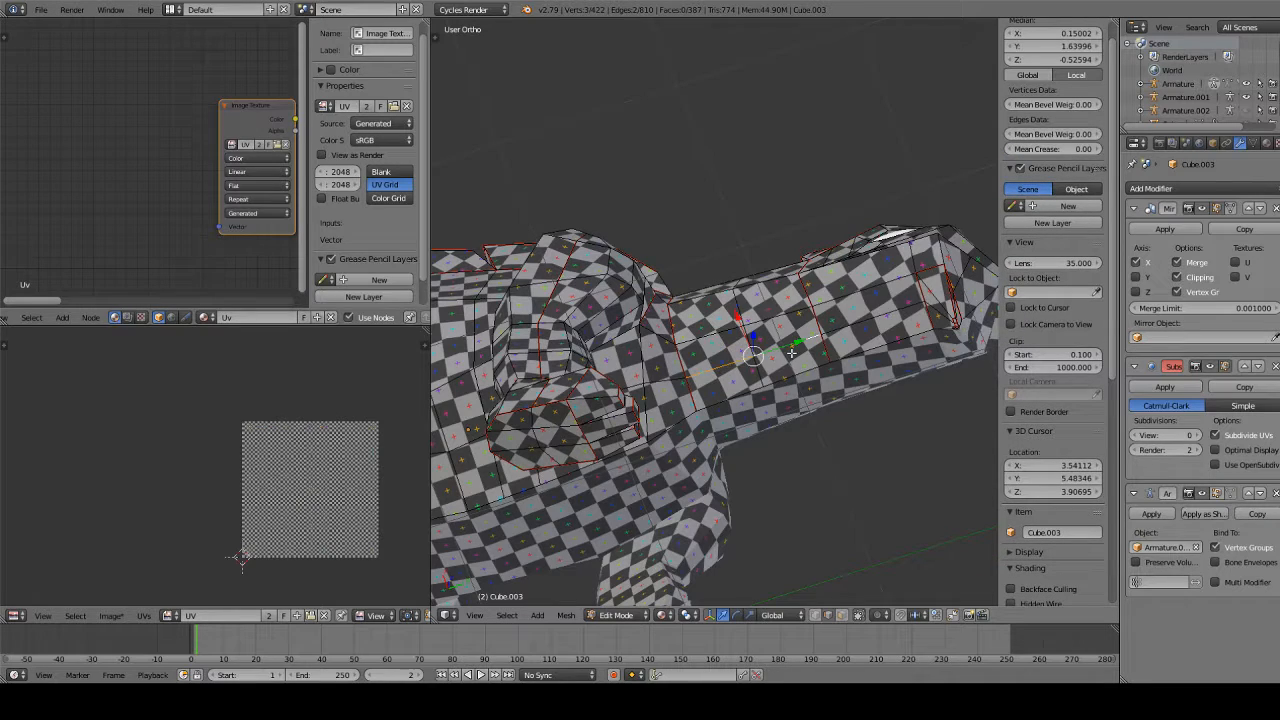
{"action": "key", "text": "ctrl+e"}
{"action": "left_click", "coordinate": [791, 352]}
{"action": "scroll", "coordinate": [720, 360], "scroll_direction": "down", "scroll_amount": 4}
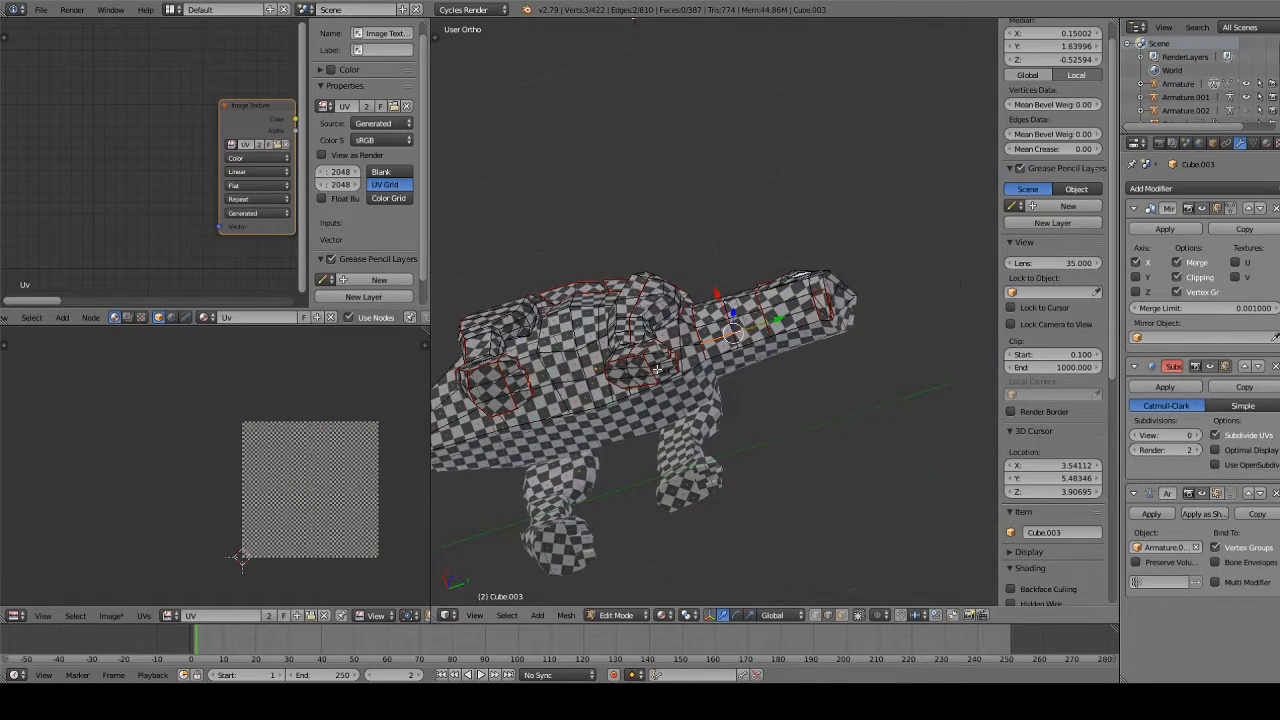
{"action": "middle_click_drag", "start_coordinate": [571, 365], "coordinate": [562, 486]}
{"action": "middle_click_drag", "start_coordinate": [440, 363], "coordinate": [660, 363], "text": "shift"}
{"action": "scroll", "coordinate": [631, 350], "scroll_direction": "up", "scroll_amount": 2}
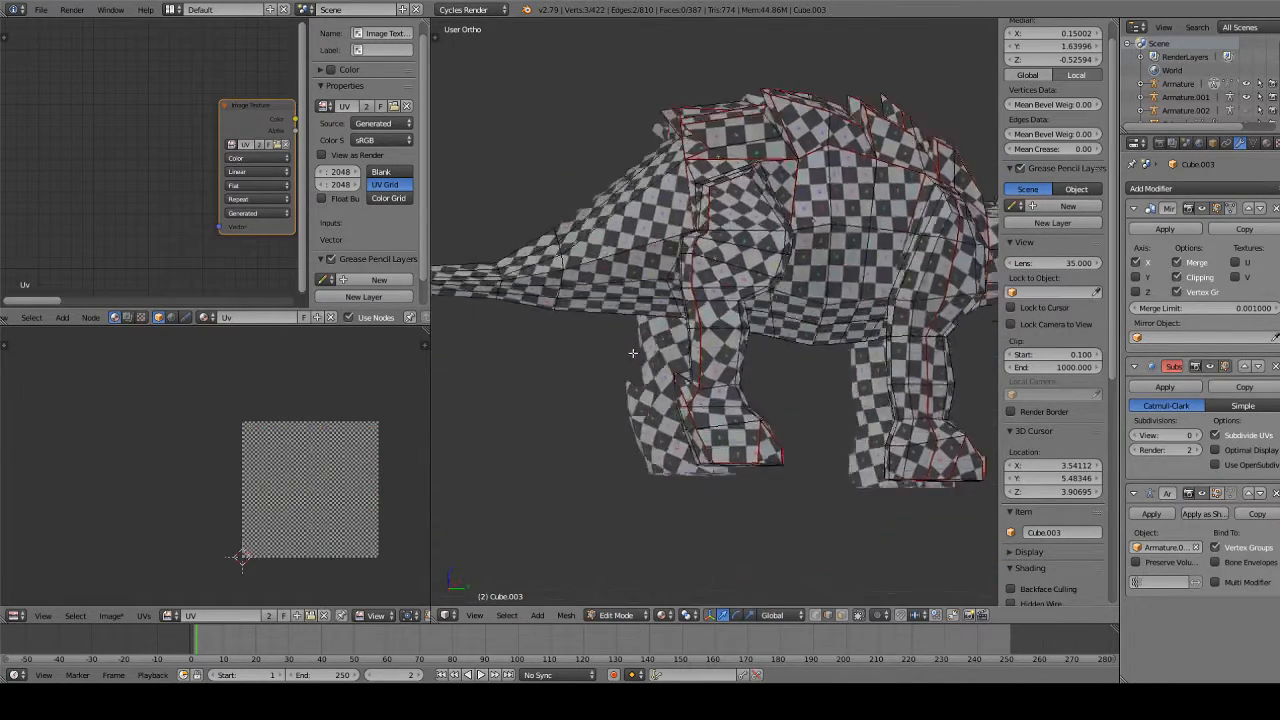
{"action": "key", "text": "a"}
Select the edges around the base of the tail from the back to the underside, mark them as a seam and deselect everything
{"action": "middle_click_drag", "start_coordinate": [630, 300], "coordinate": [713, 232]}
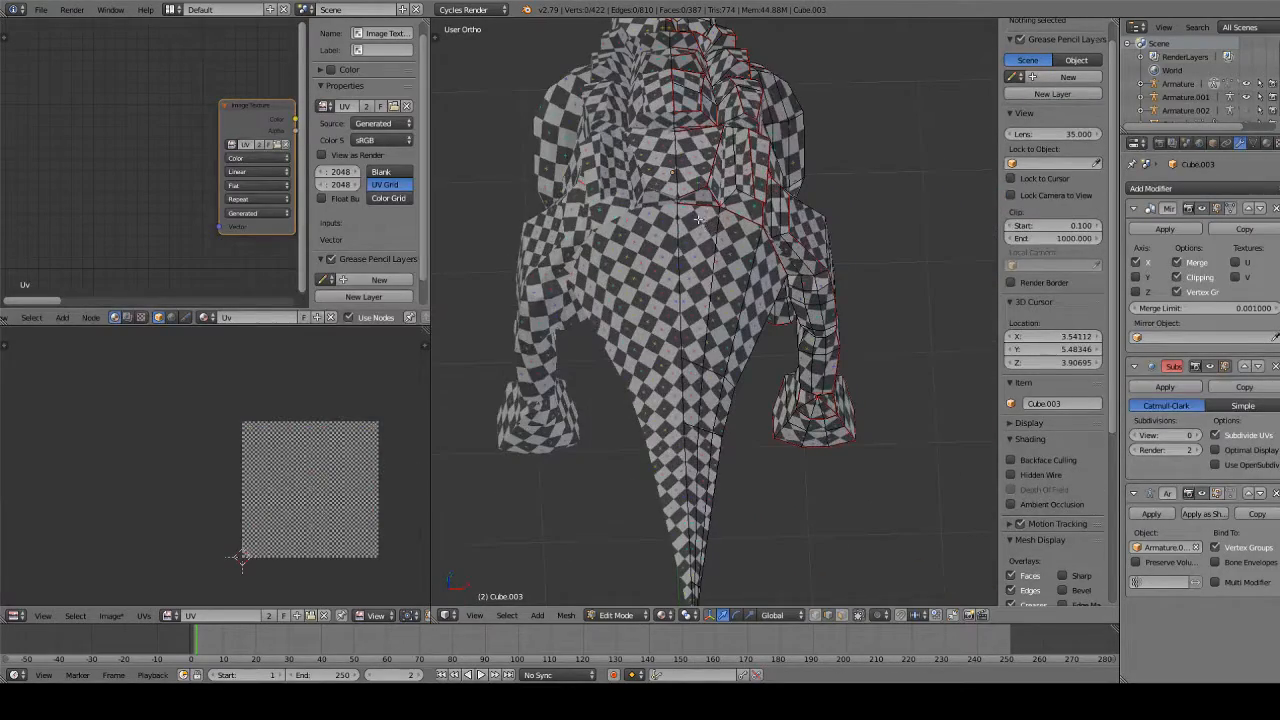
{"action": "right_click", "coordinate": [698, 218]}
{"action": "right_click", "coordinate": [698, 212], "text": "shift"}
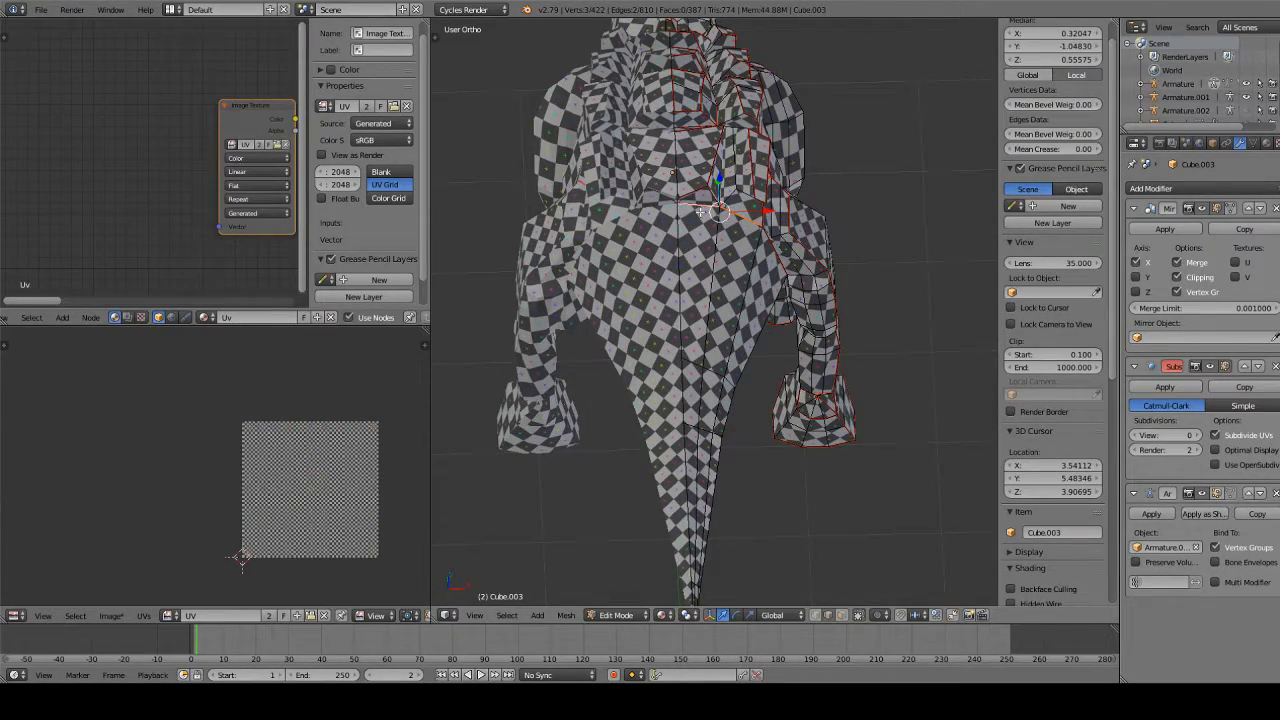
{"action": "middle_click_drag", "start_coordinate": [862, 333], "coordinate": [739, 304]}
{"action": "scroll", "coordinate": [757, 233], "scroll_direction": "up", "scroll_amount": 4}
{"action": "right_click", "coordinate": [746, 282], "text": "shift"}
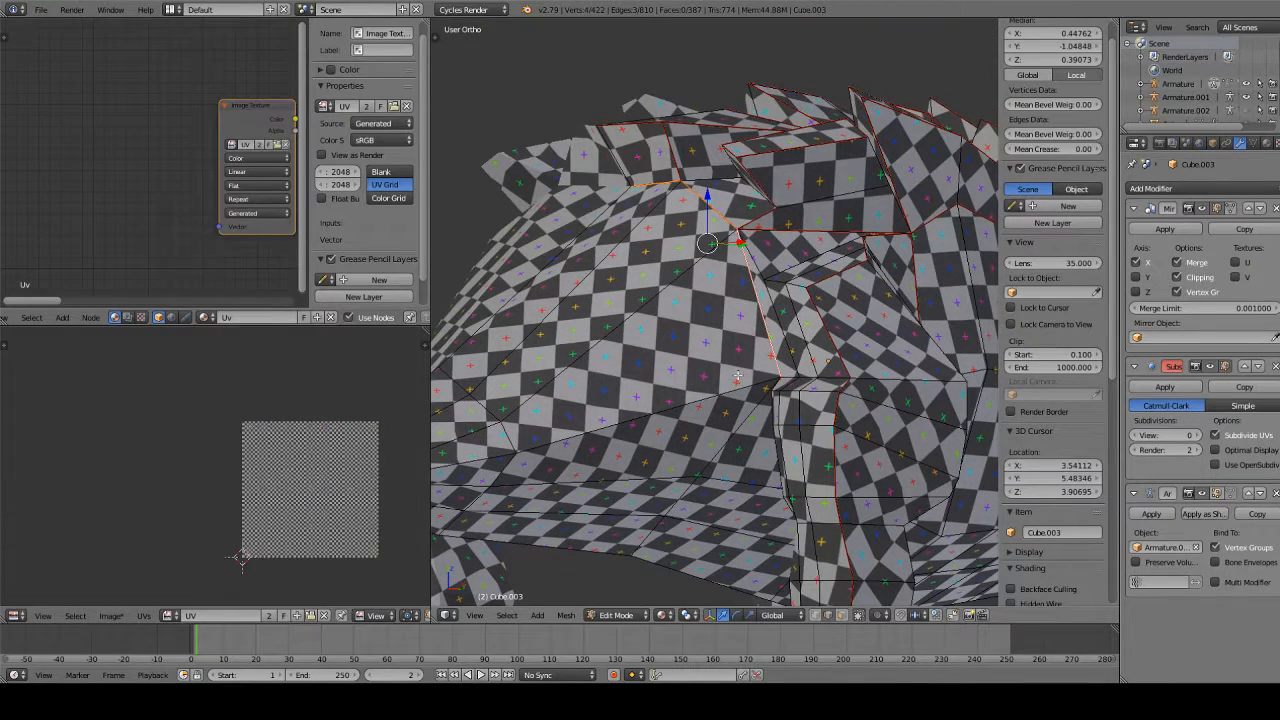
{"action": "middle_click_drag", "start_coordinate": [737, 376], "coordinate": [767, 317]}
{"action": "right_click", "coordinate": [780, 342], "text": "shift"}
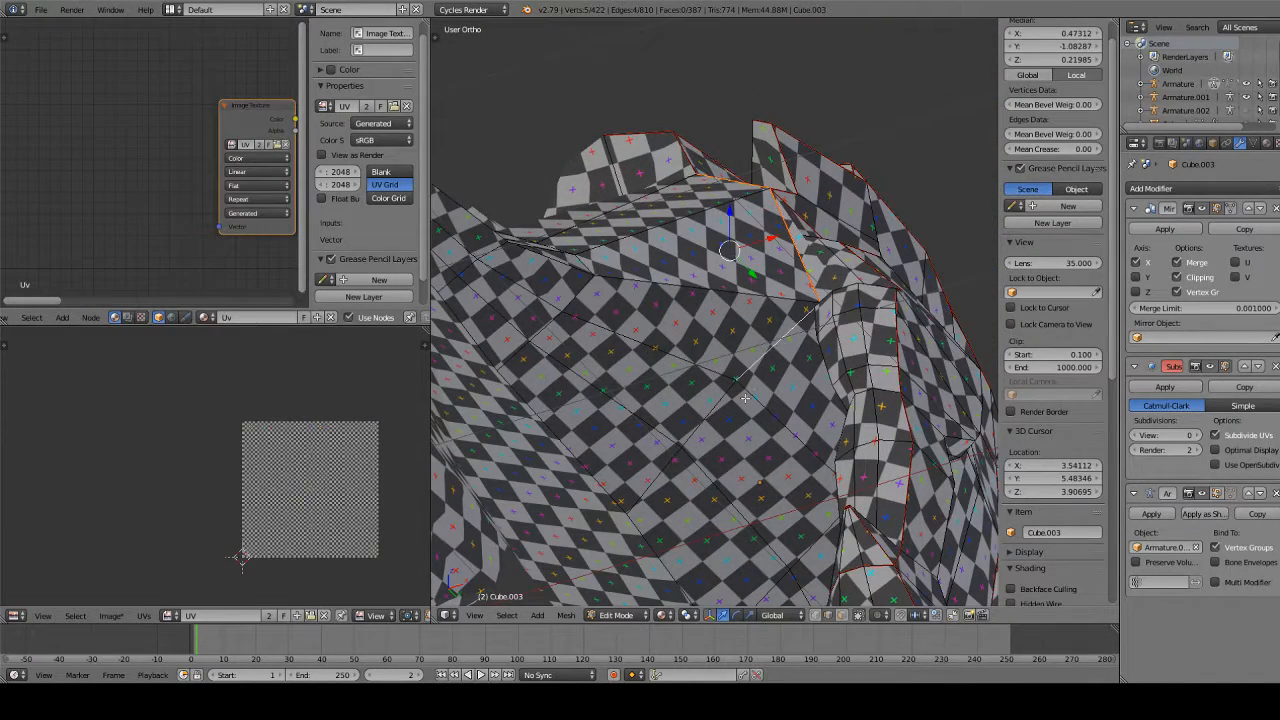
{"action": "right_click", "coordinate": [681, 450], "text": "shift"}
{"action": "right_click", "coordinate": [658, 488], "text": "shift"}
{"action": "middle_click_drag", "start_coordinate": [658, 488], "coordinate": [875, 354]}
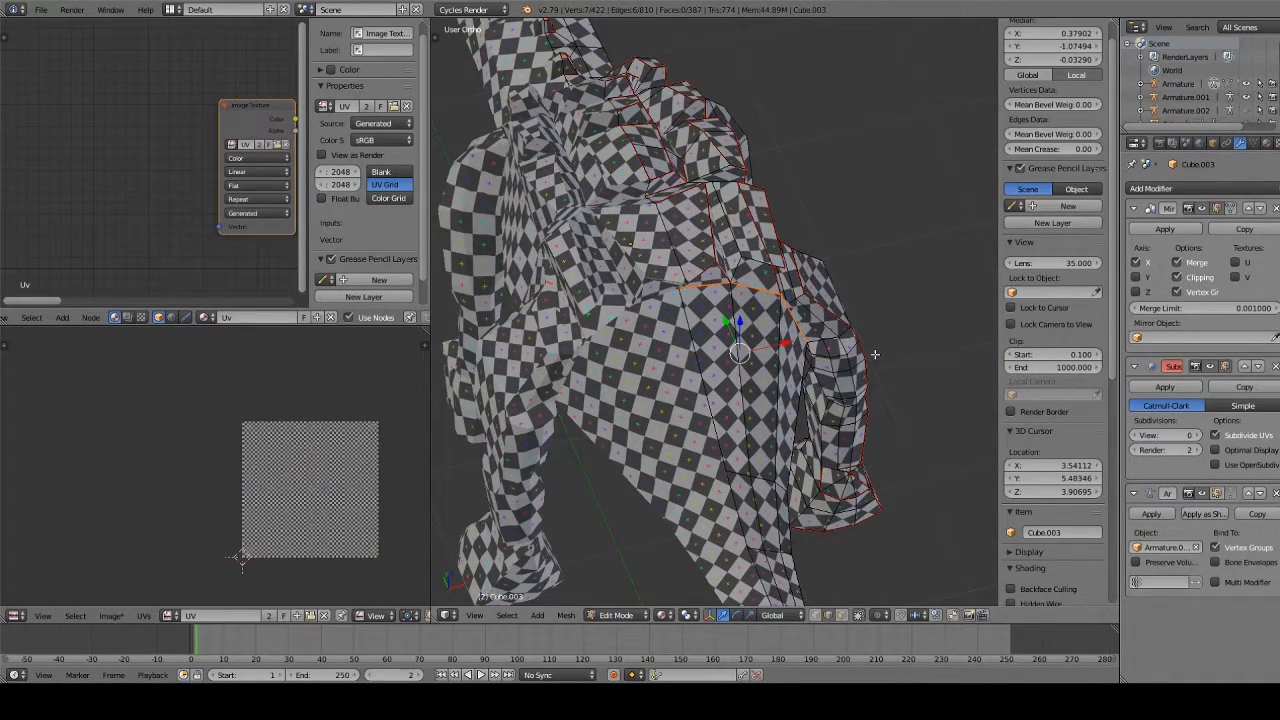
{"action": "key", "text": "ctrl+e"}
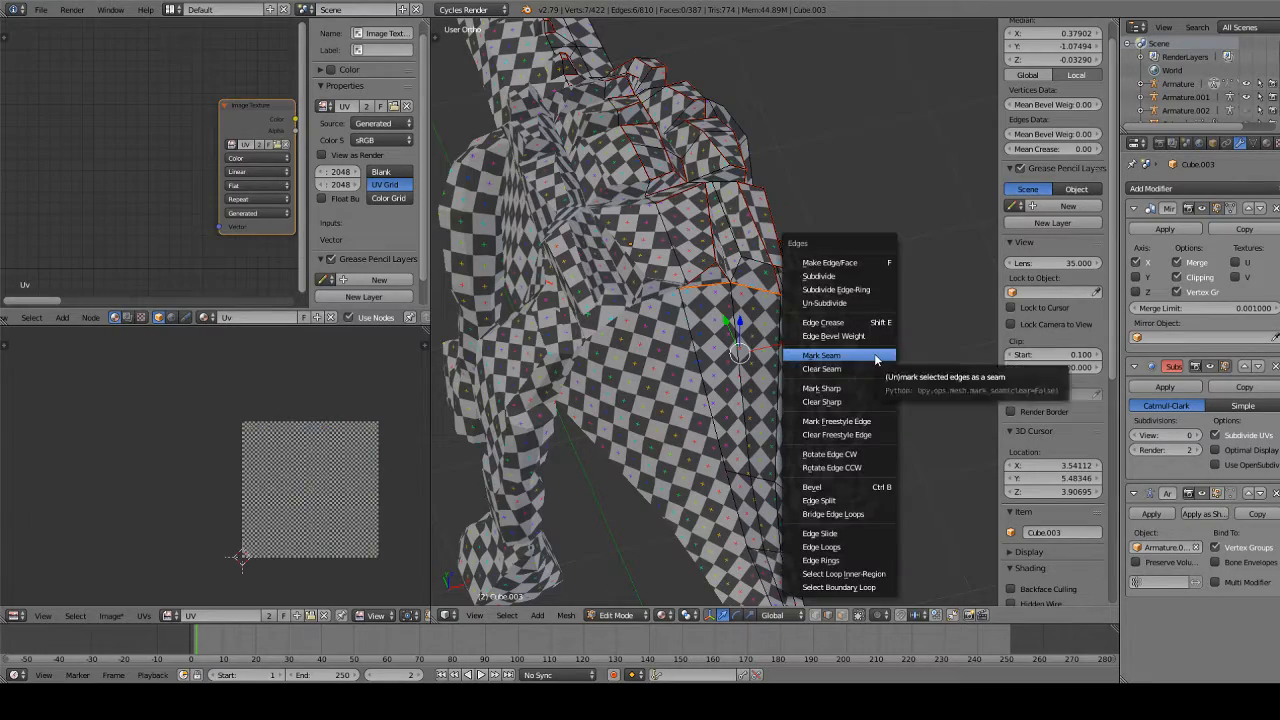
{"action": "left_click", "coordinate": [875, 354]}
{"action": "key", "text": "a"}
Select the edges along the underside centre line of the tail, starting from the tail-base seam
{"action": "middle_click_drag", "start_coordinate": [852, 484], "coordinate": [763, 245]}
{"action": "right_click", "coordinate": [638, 304]}
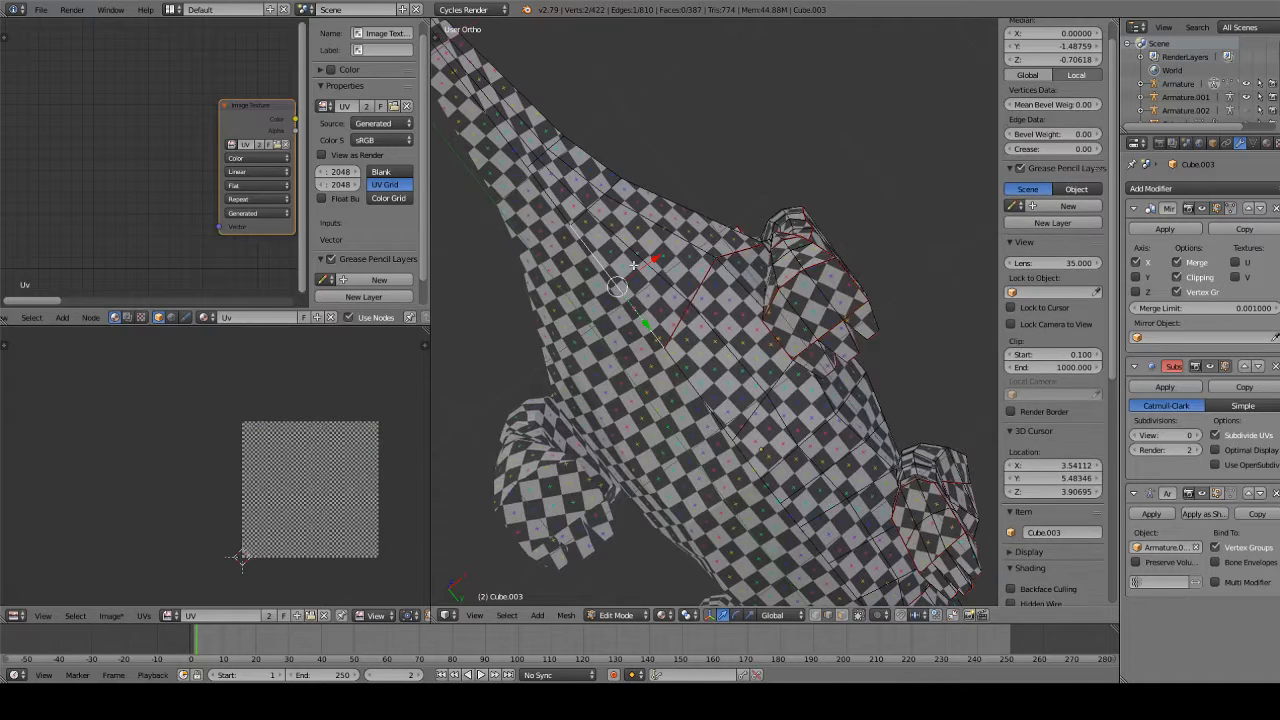
{"action": "middle_click_drag", "start_coordinate": [638, 304], "coordinate": [722, 387]}
{"action": "right_click", "coordinate": [640, 337], "text": "shift"}
{"action": "middle_click_drag", "start_coordinate": [642, 313], "coordinate": [782, 404], "text": "shift"}
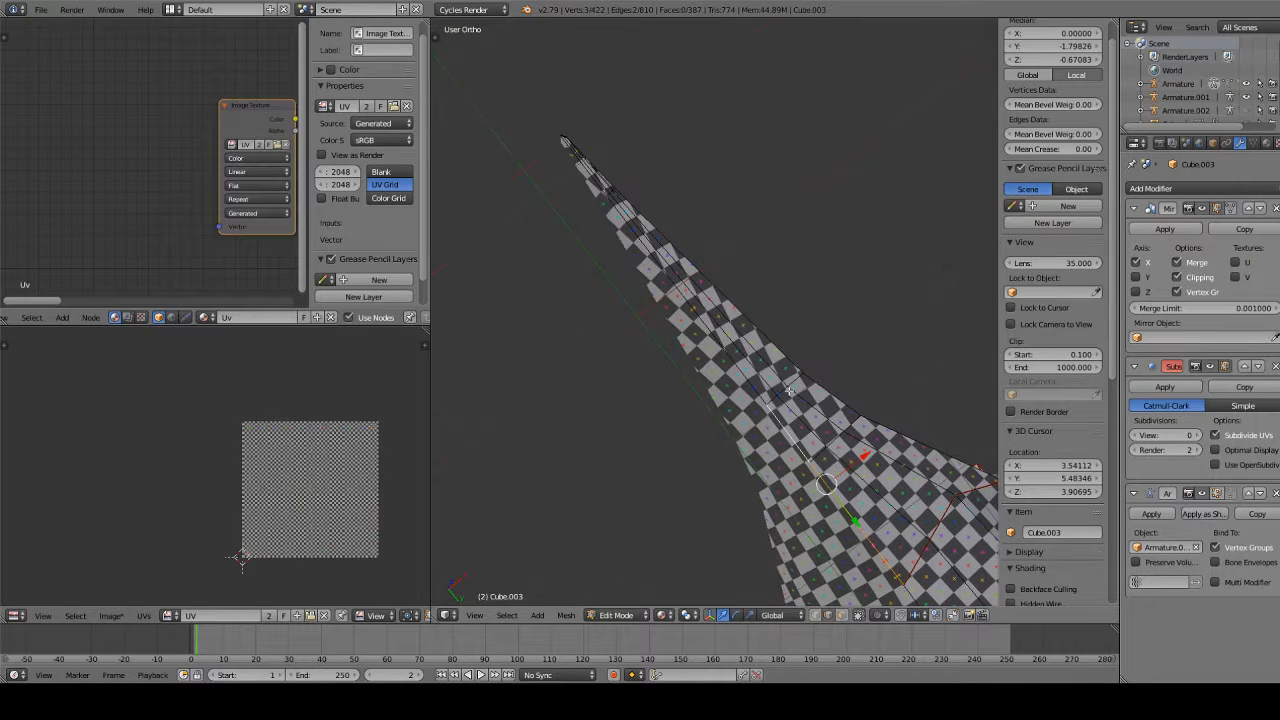
{"action": "scroll", "coordinate": [773, 375], "scroll_direction": "up", "scroll_amount": 3}
{"action": "right_click", "coordinate": [721, 370], "text": "shift"}
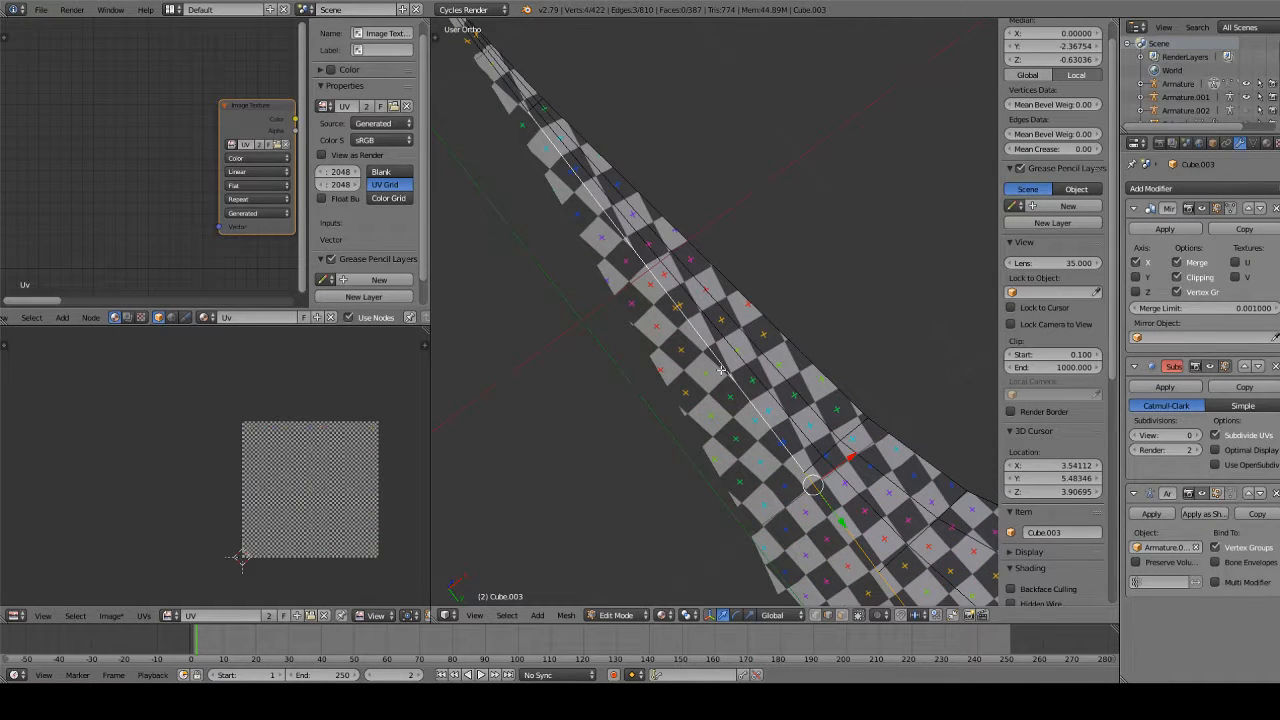
Extend the underside edge selection toward the tail tip, mark it as a seam and deselect everything
{"action": "scroll", "coordinate": [721, 370], "scroll_direction": "down", "scroll_amount": 4}
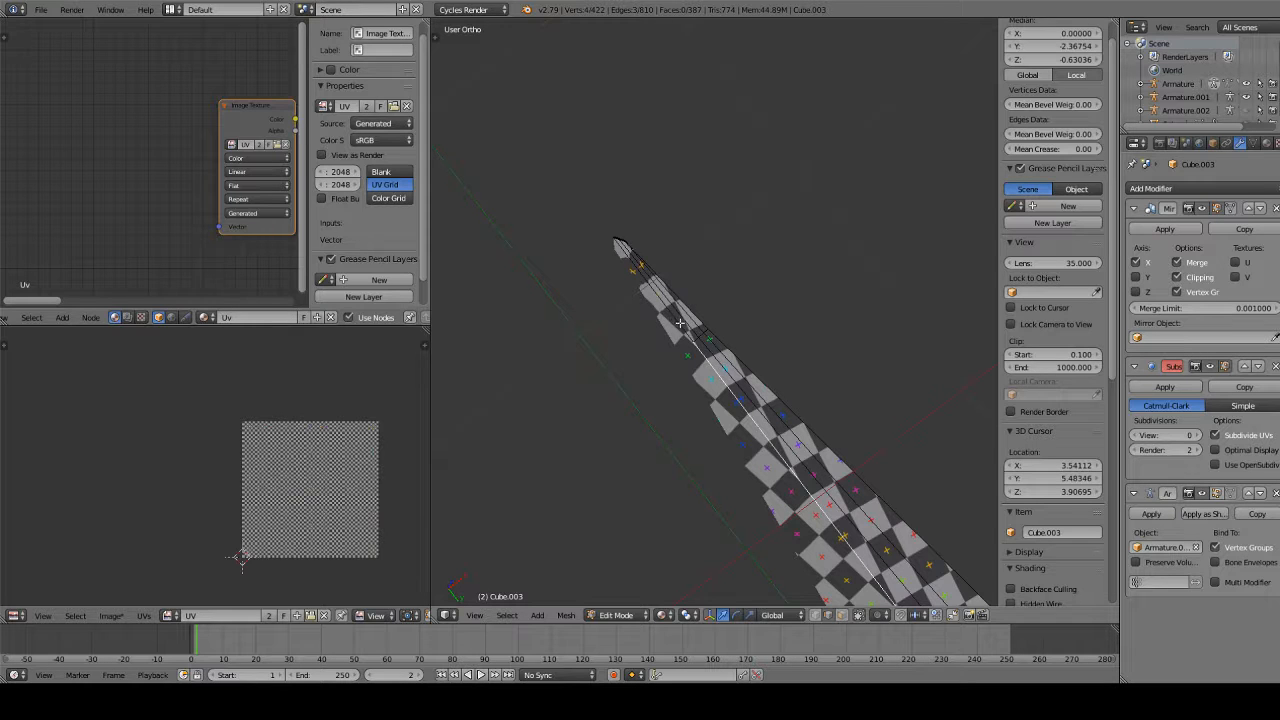
{"action": "right_click", "coordinate": [680, 323], "text": "shift"}
{"action": "scroll", "coordinate": [678, 323], "scroll_direction": "up", "scroll_amount": 4}
{"action": "middle_click_drag", "start_coordinate": [678, 323], "coordinate": [764, 440]}
{"action": "key", "text": "ctrl+e"}
{"action": "left_click", "coordinate": [762, 387]}
{"action": "scroll", "coordinate": [763, 402], "scroll_direction": "down", "scroll_amount": 2}
{"action": "key", "text": "a"}
{"action": "scroll", "coordinate": [763, 441], "scroll_direction": "up", "scroll_amount": 1}
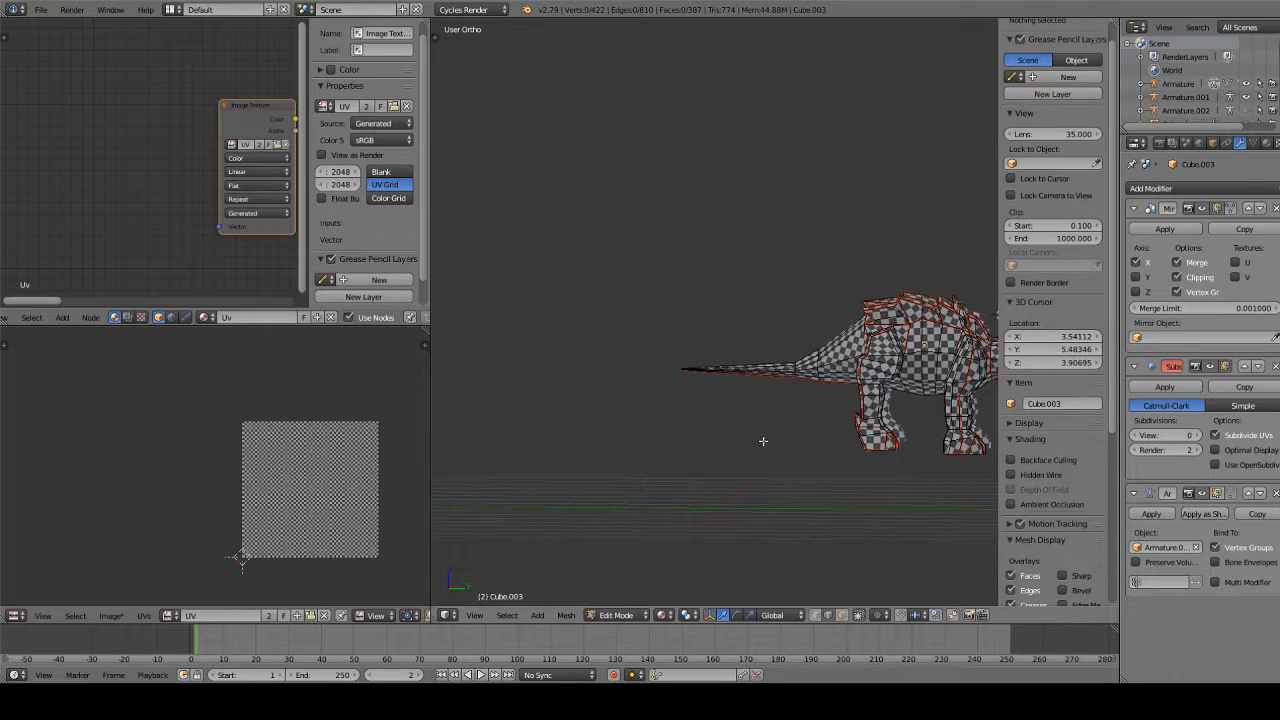
{"action": "middle_click_drag", "start_coordinate": [609, 358], "coordinate": [769, 251]}
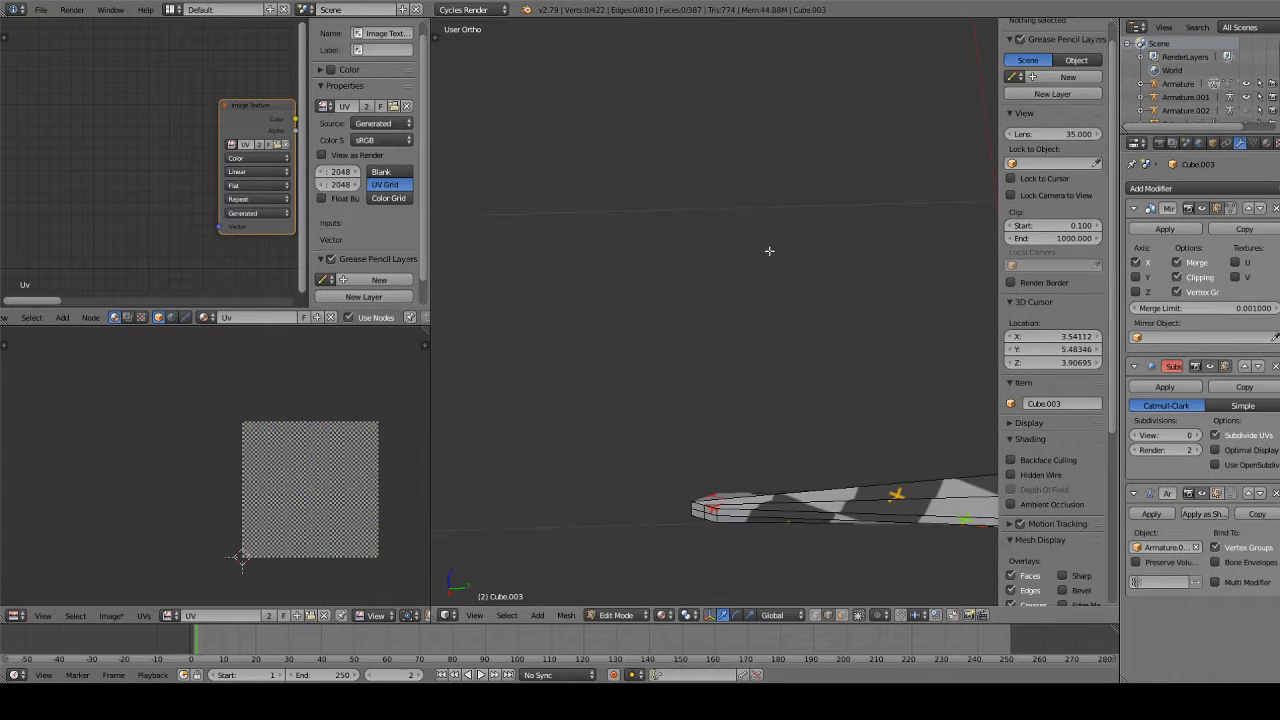
{"action": "mouse_move", "coordinate": [746, 390]}
{"action": "middle_mouse_down"}
{"action": "mouse_move", "coordinate": [731, 346]}
{"action": "mouse_move", "coordinate": [746, 340]}
{"action": "mouse_move", "coordinate": [754, 189]}
{"action": "middle_mouse_up"}
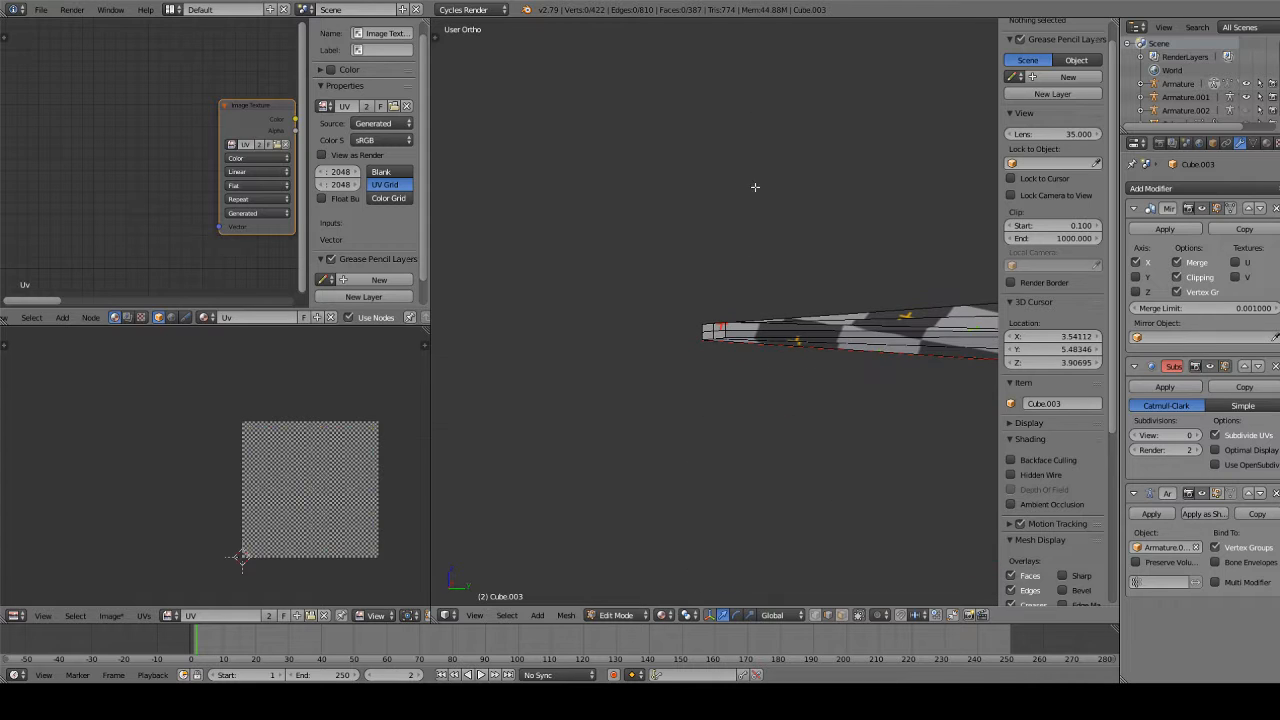
{"action": "mouse_move", "coordinate": [718, 254]}
{"action": "left_mouse_down", "text": "ctrl"}
{"action": "mouse_move", "coordinate": [668, 291]}
{"action": "mouse_move", "coordinate": [730, 368]}
{"action": "left_mouse_up", "text": "ctrl"}
{"action": "scroll", "coordinate": [877, 344], "scroll_direction": "up", "scroll_amount": 6}
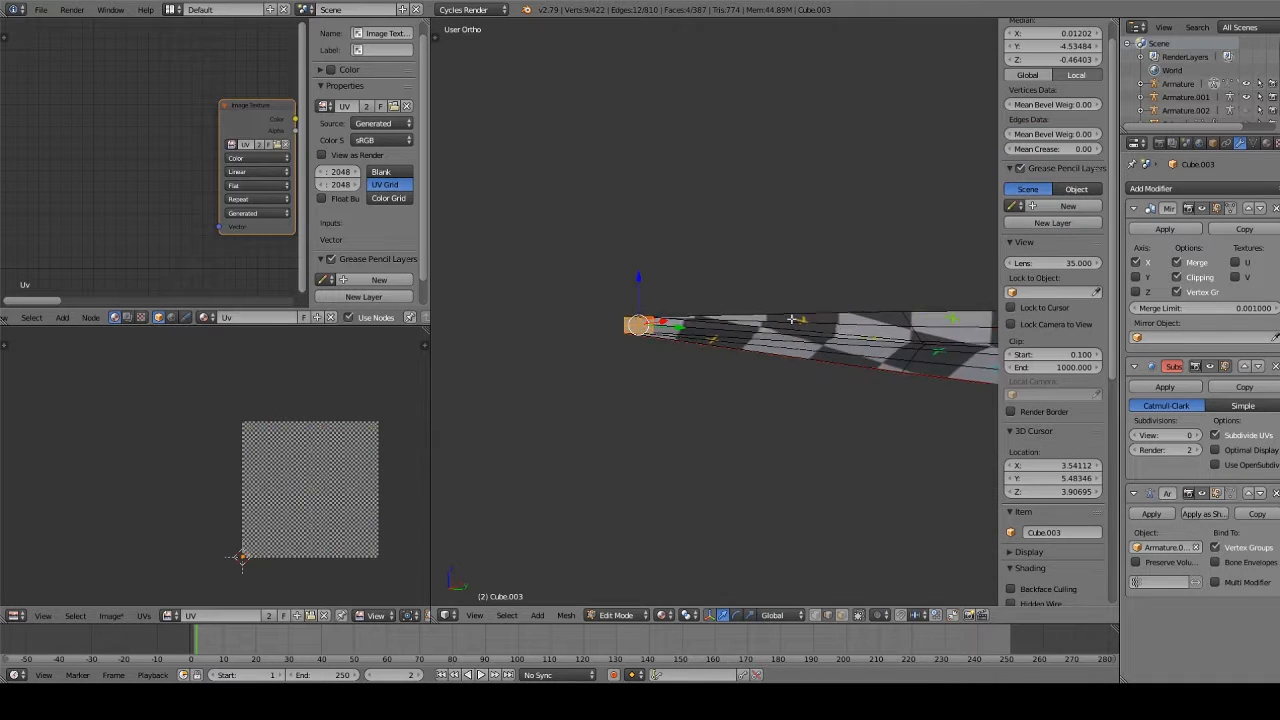
{"action": "middle_click_drag", "start_coordinate": [877, 344], "coordinate": [629, 246]}
{"action": "key", "text": "a"}
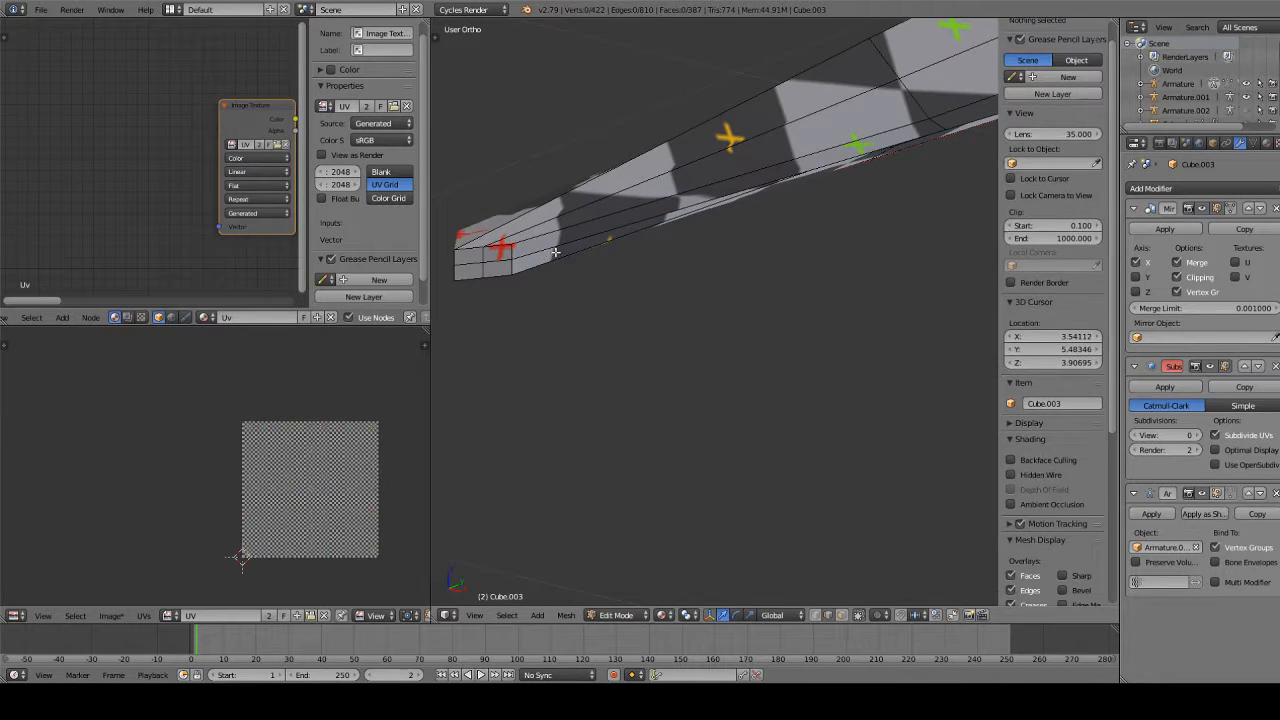
Select the edges outlining the small end cap at the tail tip, mark them as a seam and deselect everything
{"action": "right_click", "coordinate": [514, 255]}
{"action": "right_click", "coordinate": [514, 252]}
{"action": "right_click", "coordinate": [504, 248], "text": "shift"}
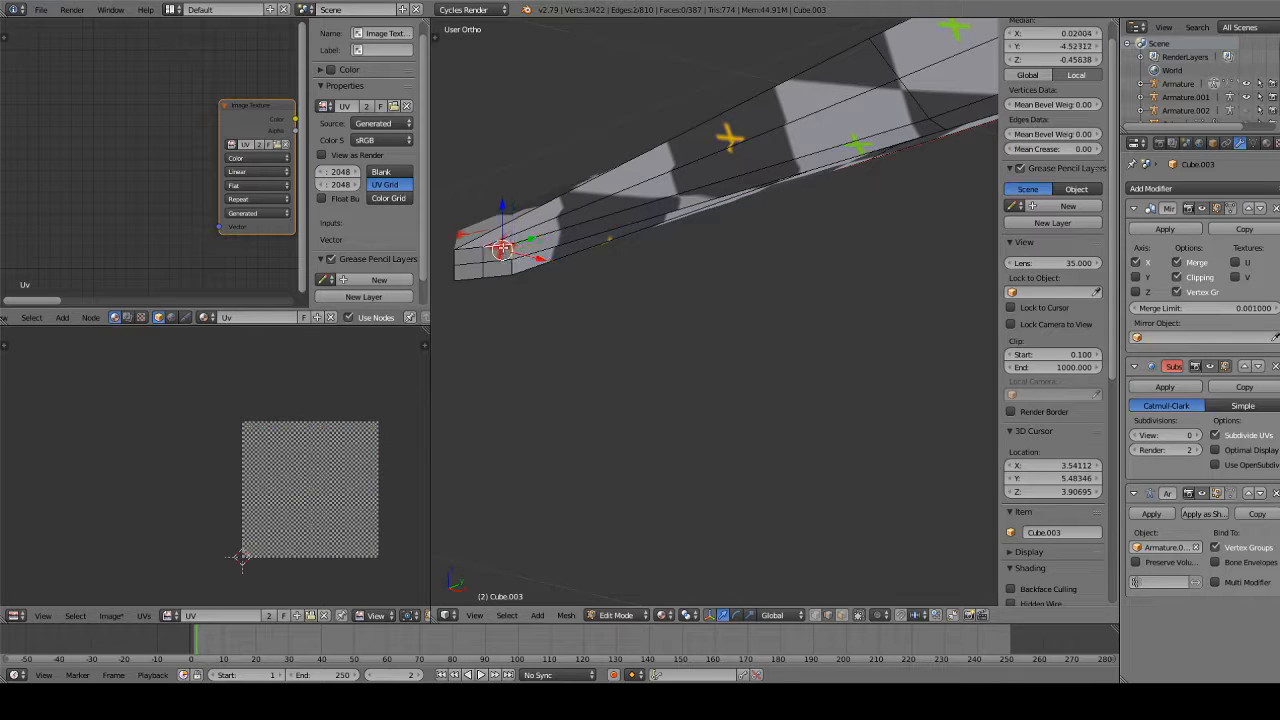
{"action": "right_click", "coordinate": [511, 265], "text": "shift"}
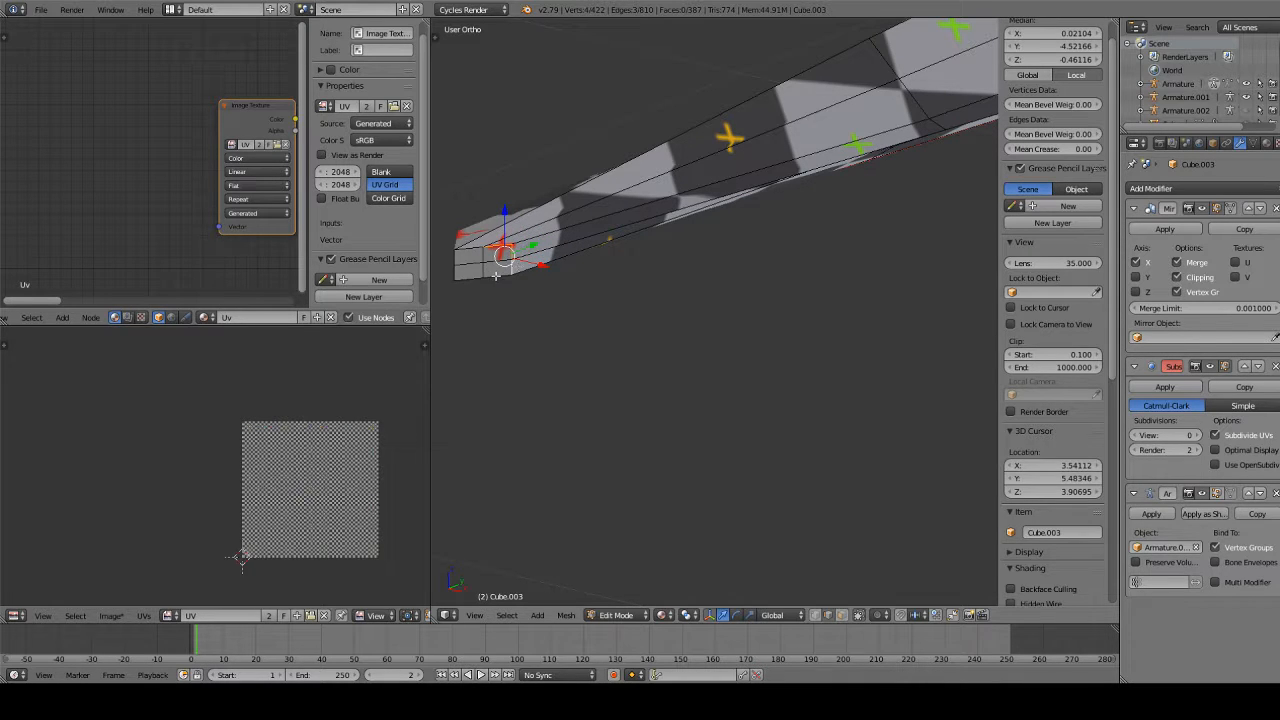
{"action": "right_click", "coordinate": [496, 276], "text": "shift"}
{"action": "right_click", "coordinate": [471, 278], "text": "shift"}
{"action": "right_click", "coordinate": [468, 251], "text": "shift"}
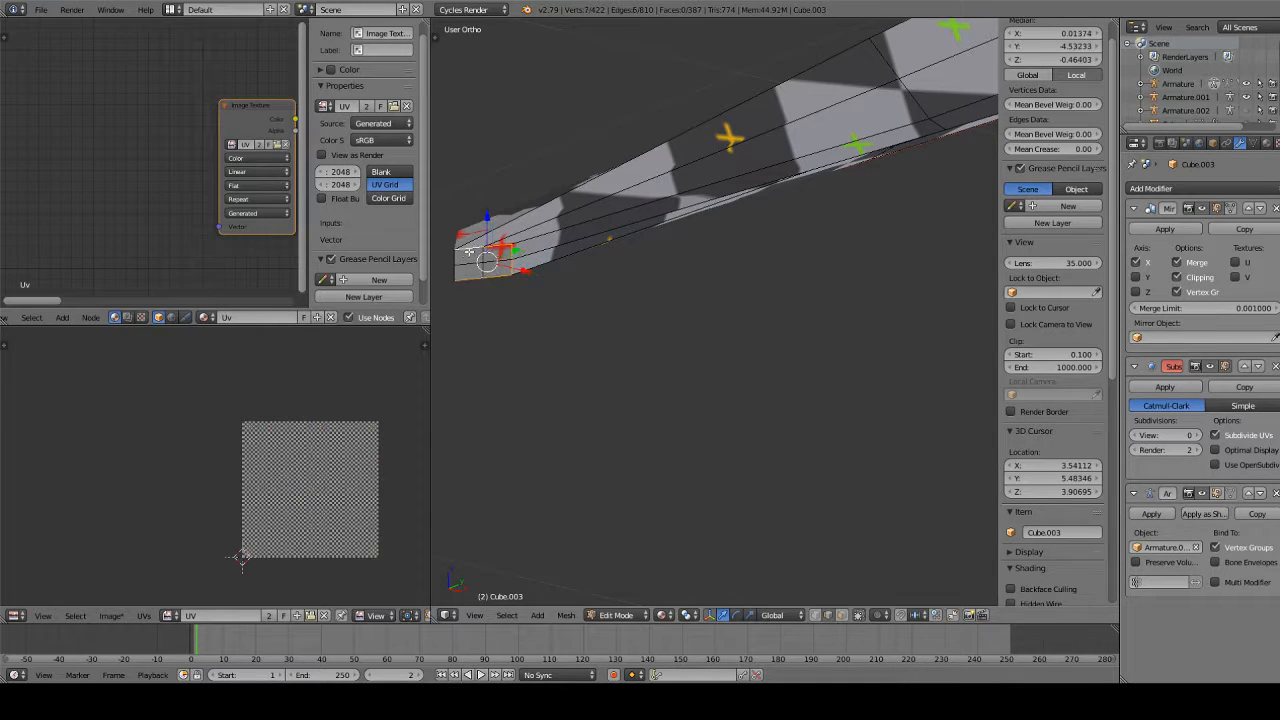
{"action": "key", "text": "ctrl+e"}
{"action": "left_click", "coordinate": [574, 222]}
{"action": "key", "text": "a"}
{"action": "scroll", "coordinate": [654, 248], "scroll_direction": "down", "scroll_amount": 10}
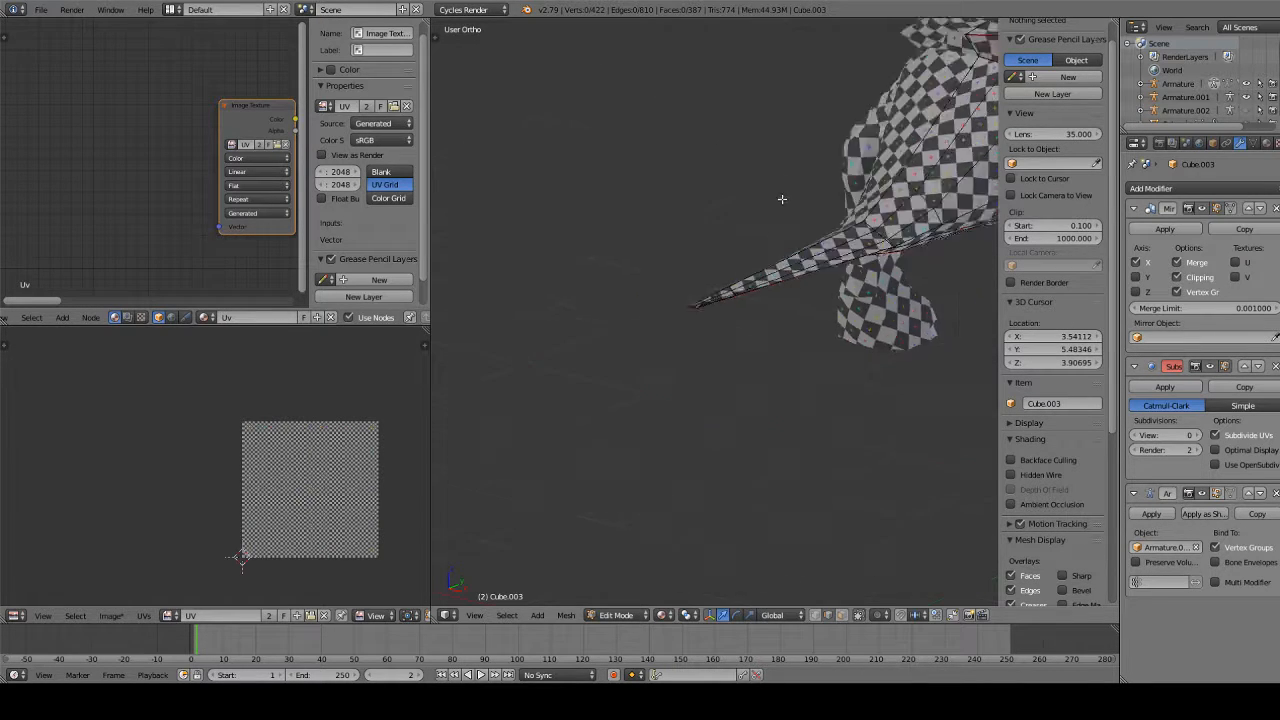
Select the whole dinosaur mesh, unwrap it with the current seams and clear the selection
{"action": "middle_click_drag", "start_coordinate": [784, 200], "coordinate": [587, 281]}
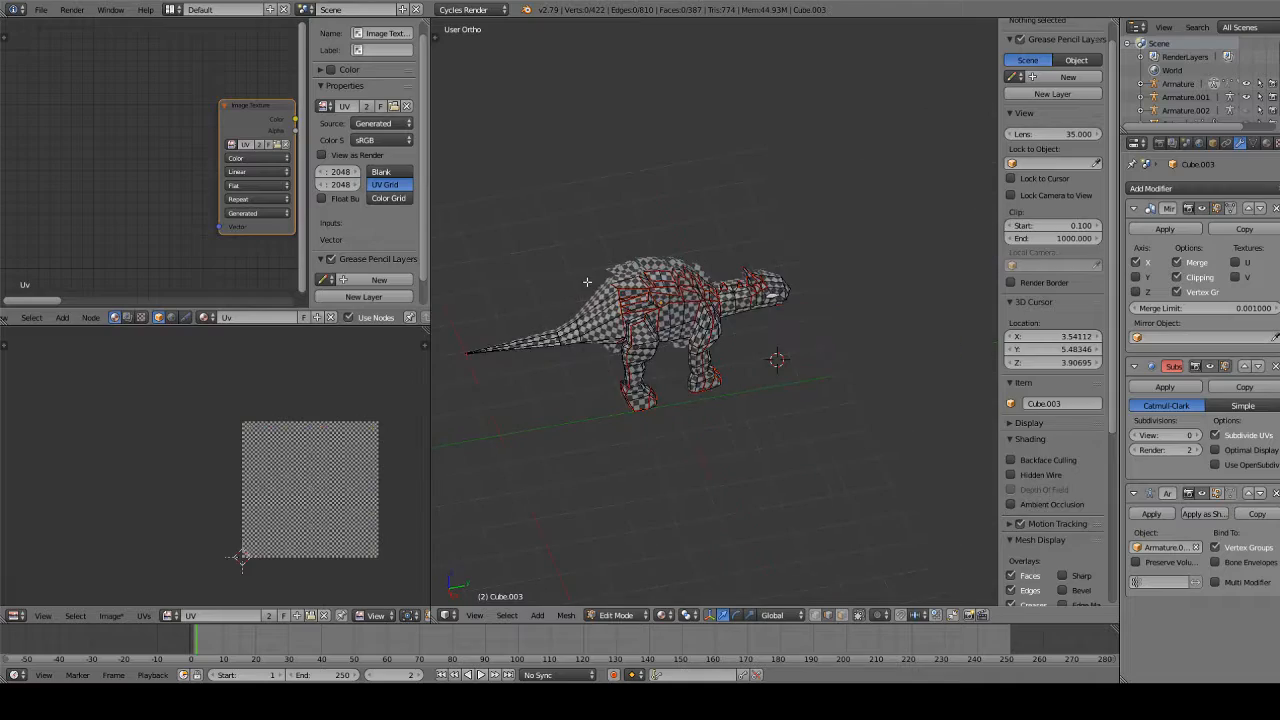
{"action": "key", "text": "a"}
{"action": "key", "text": "u"}
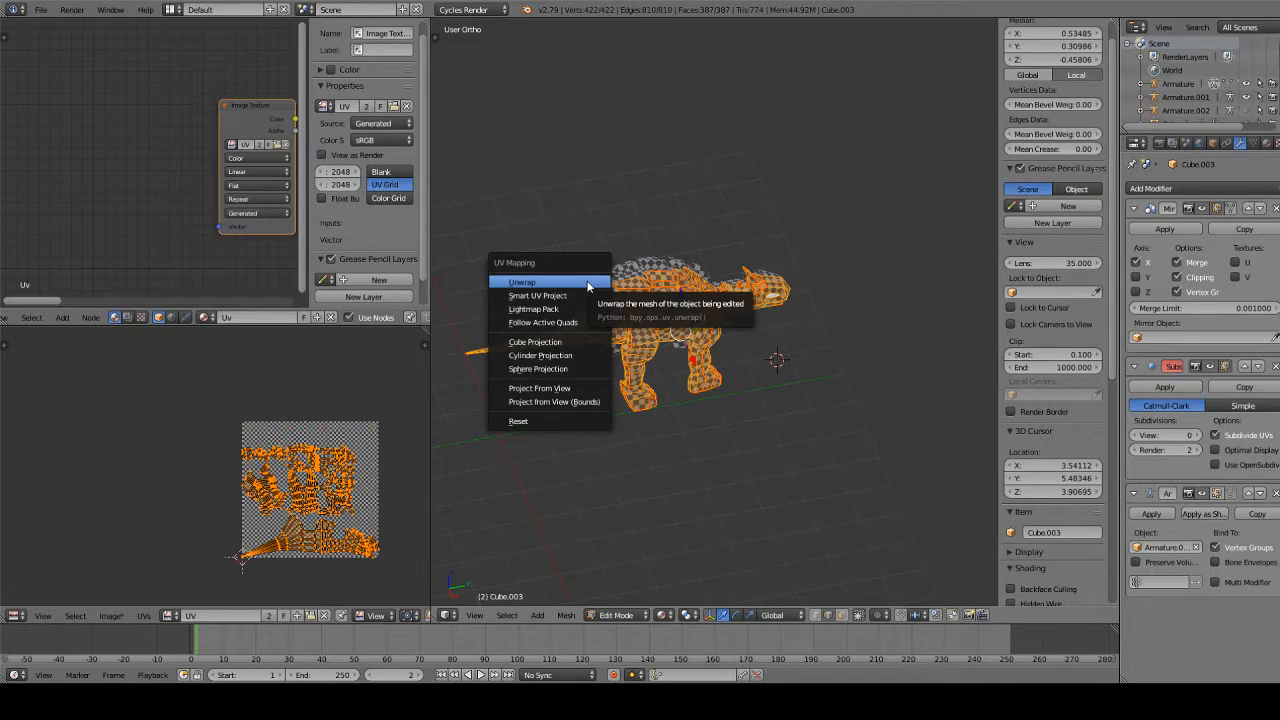
{"action": "left_click", "coordinate": [587, 282]}
{"action": "scroll", "coordinate": [600, 300], "scroll_direction": "up", "scroll_amount": 8}
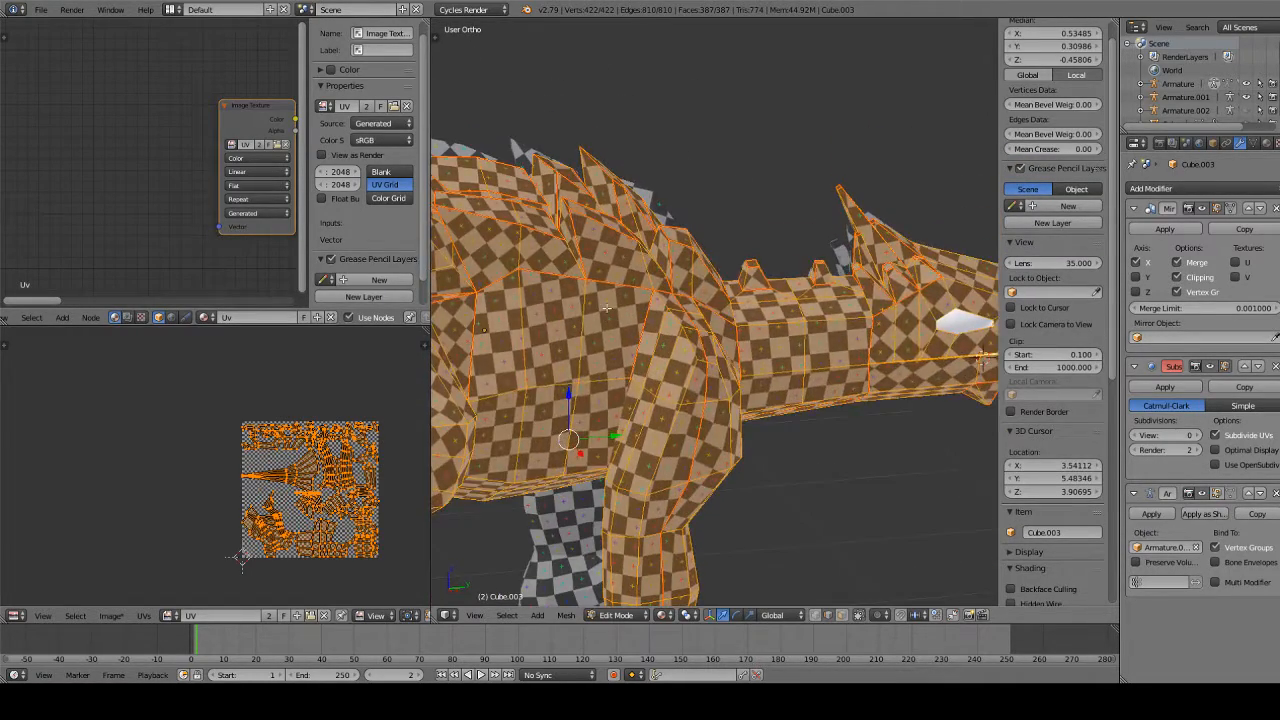
{"action": "key", "text": "a"}
Select the belly's centre-line edges from the tail-base seam forward to between the front legs
{"action": "middle_click_drag", "start_coordinate": [606, 308], "coordinate": [550, 206]}
{"action": "middle_click_drag", "start_coordinate": [480, 470], "coordinate": [677, 284], "text": "shift"}
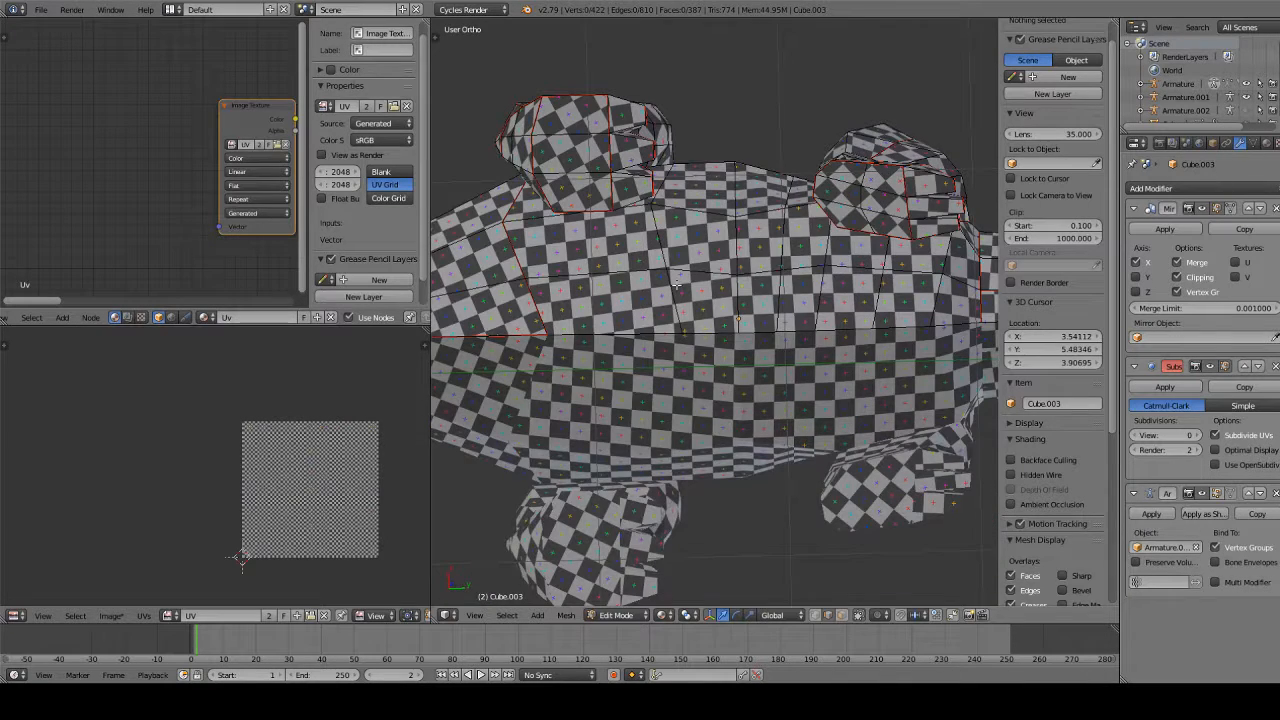
{"action": "scroll", "coordinate": [677, 284], "scroll_direction": "up", "scroll_amount": 1}
{"action": "right_click", "coordinate": [720, 336], "text": "alt"}
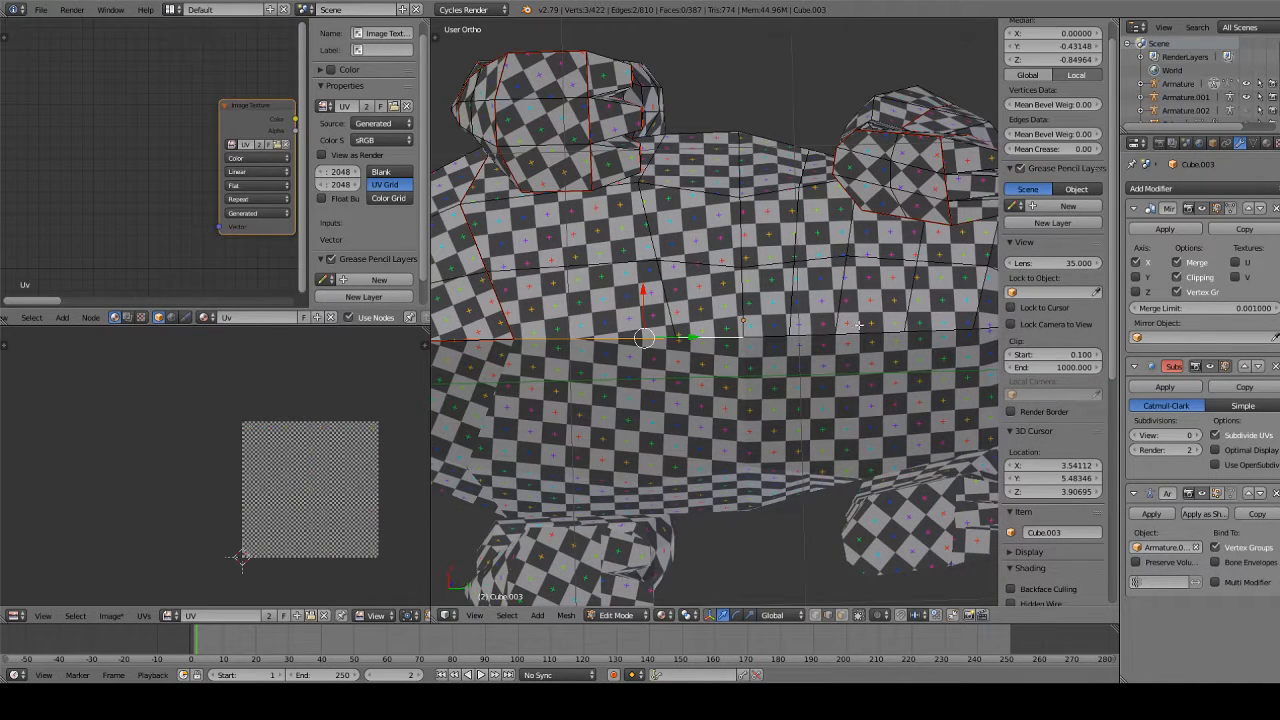
{"action": "right_click", "coordinate": [888, 319], "text": "ctrl"}
{"action": "right_click", "coordinate": [846, 331], "text": "ctrl"}
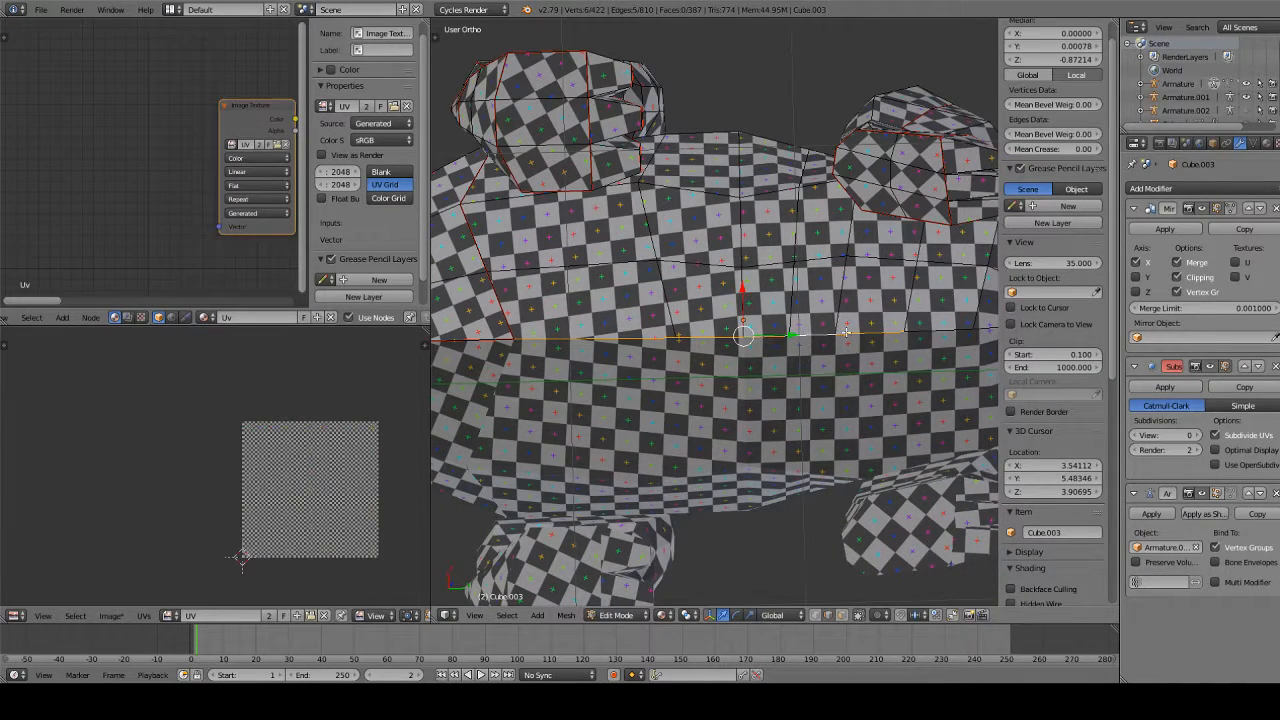
Extend the belly centre-line selection to the neck-base seam and mark it as a seam
{"action": "middle_click_drag", "start_coordinate": [857, 329], "coordinate": [810, 342]}
{"action": "right_click", "coordinate": [903, 265], "text": "ctrl"}
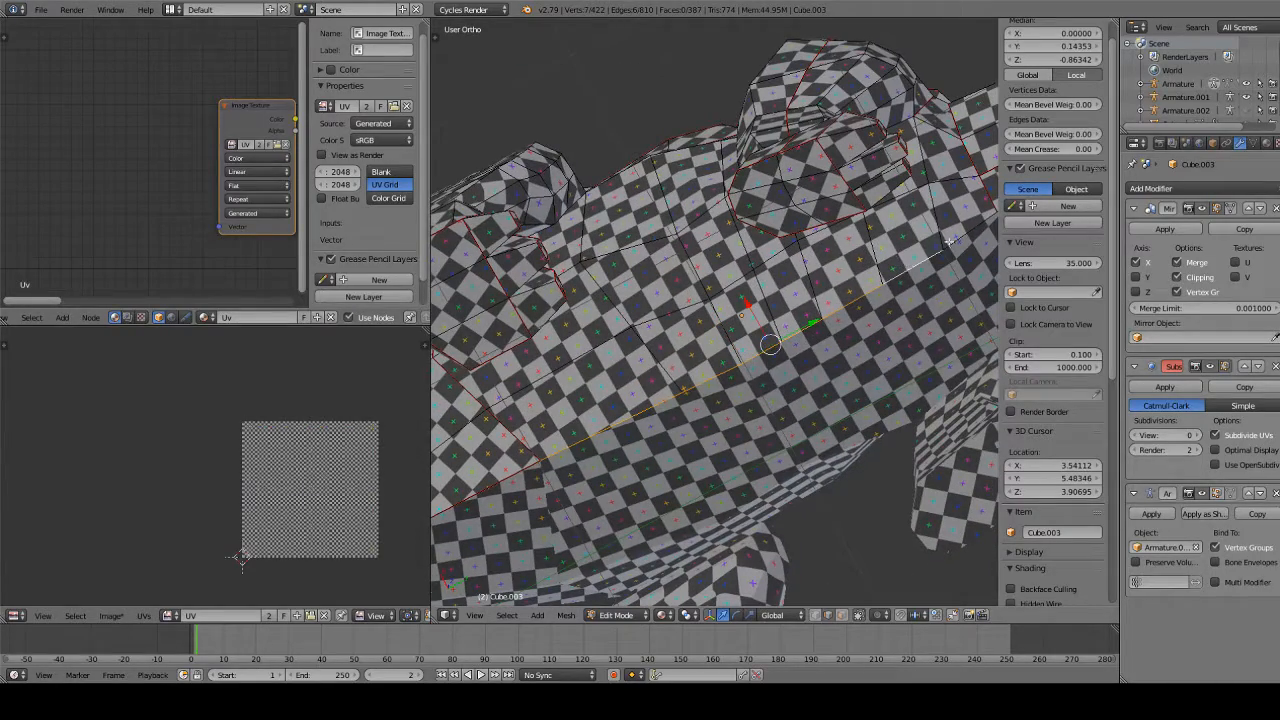
{"action": "right_click", "coordinate": [974, 228], "text": "ctrl"}
{"action": "scroll", "coordinate": [741, 426], "scroll_direction": "down", "scroll_amount": 3}
{"action": "middle_click_drag", "start_coordinate": [742, 425], "coordinate": [699, 254]}
{"action": "mouse_move", "coordinate": [648, 405]}
{"action": "middle_mouse_down"}
{"action": "mouse_move", "coordinate": [700, 398]}
{"action": "mouse_move", "coordinate": [670, 400]}
{"action": "middle_mouse_up"}
{"action": "key", "text": "ctrl+e"}
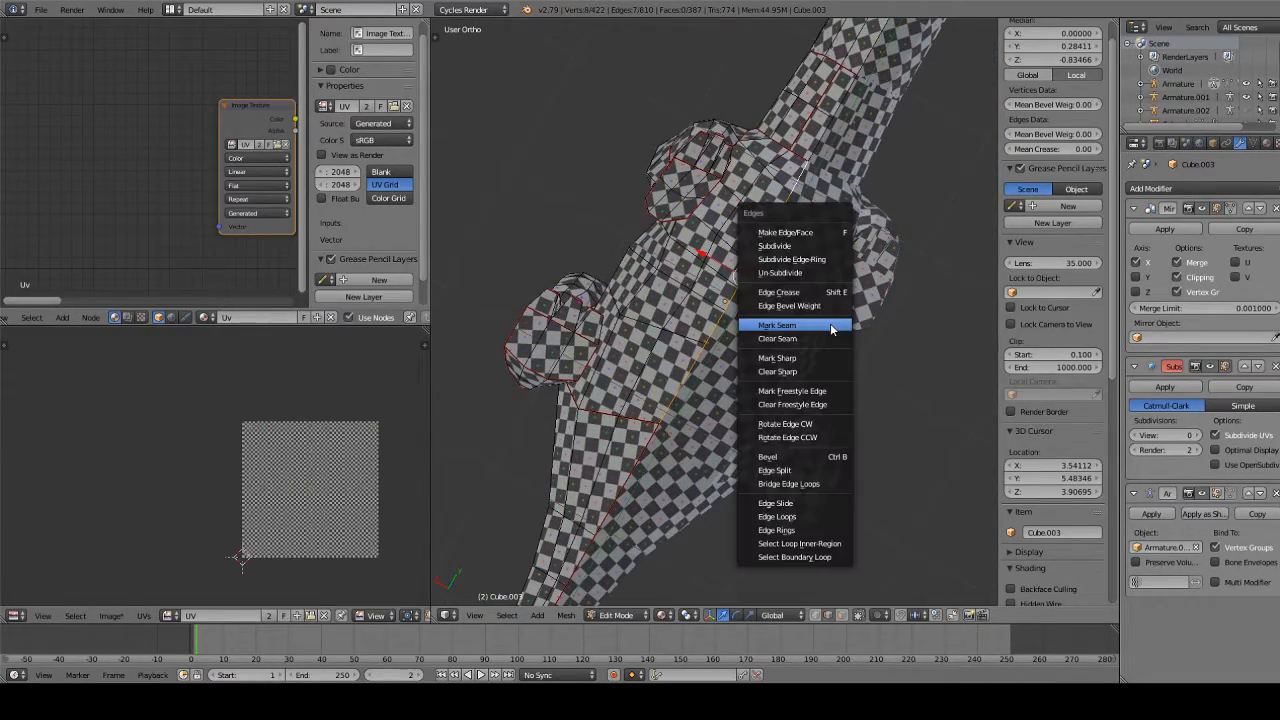
{"action": "left_click", "coordinate": [830, 324]}
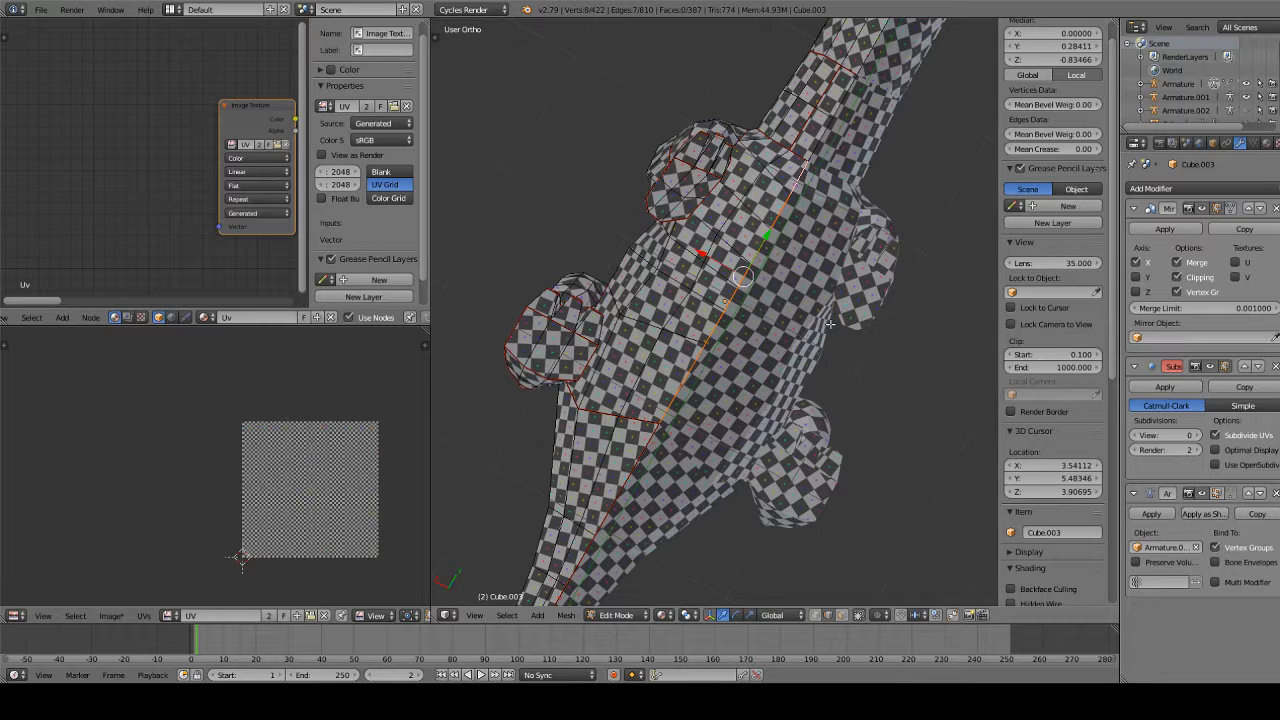
Select the entire mesh, unwrap it again with the belly seam included and deselect everything
{"action": "key", "text": "a"}
{"action": "key", "text": "u"}
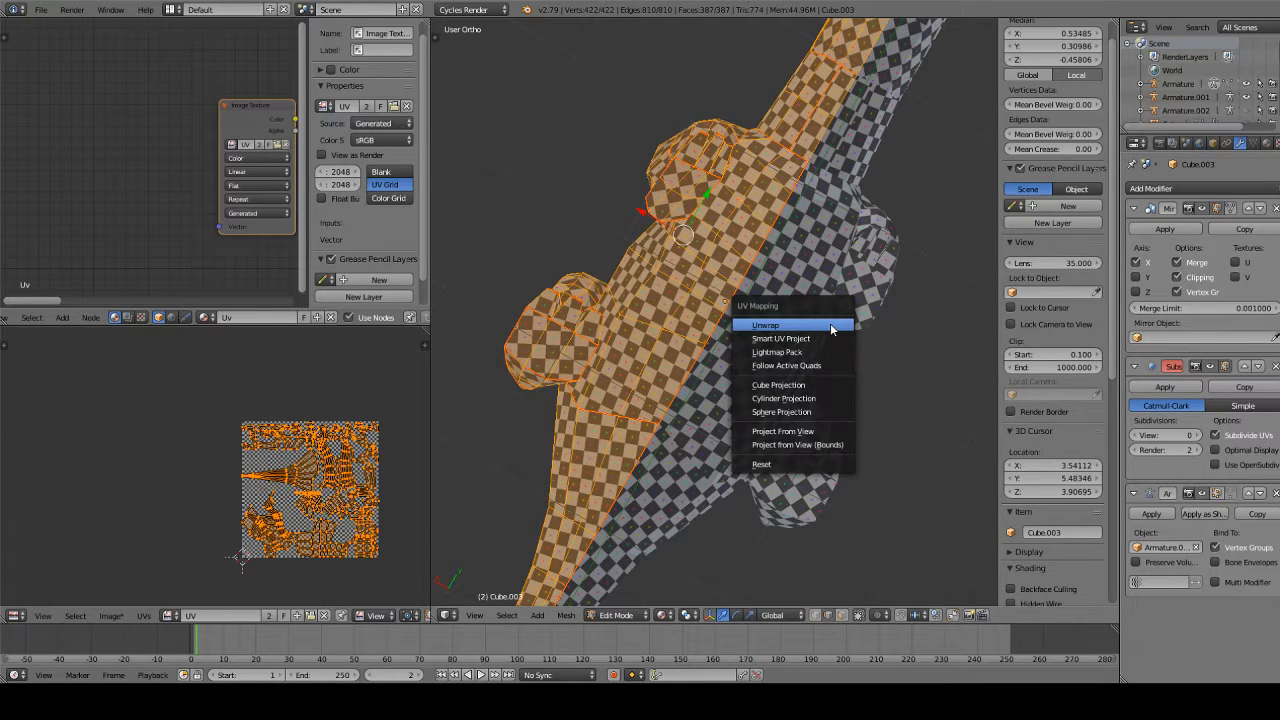
{"action": "left_click", "coordinate": [830, 325]}
{"action": "key", "text": "a"}
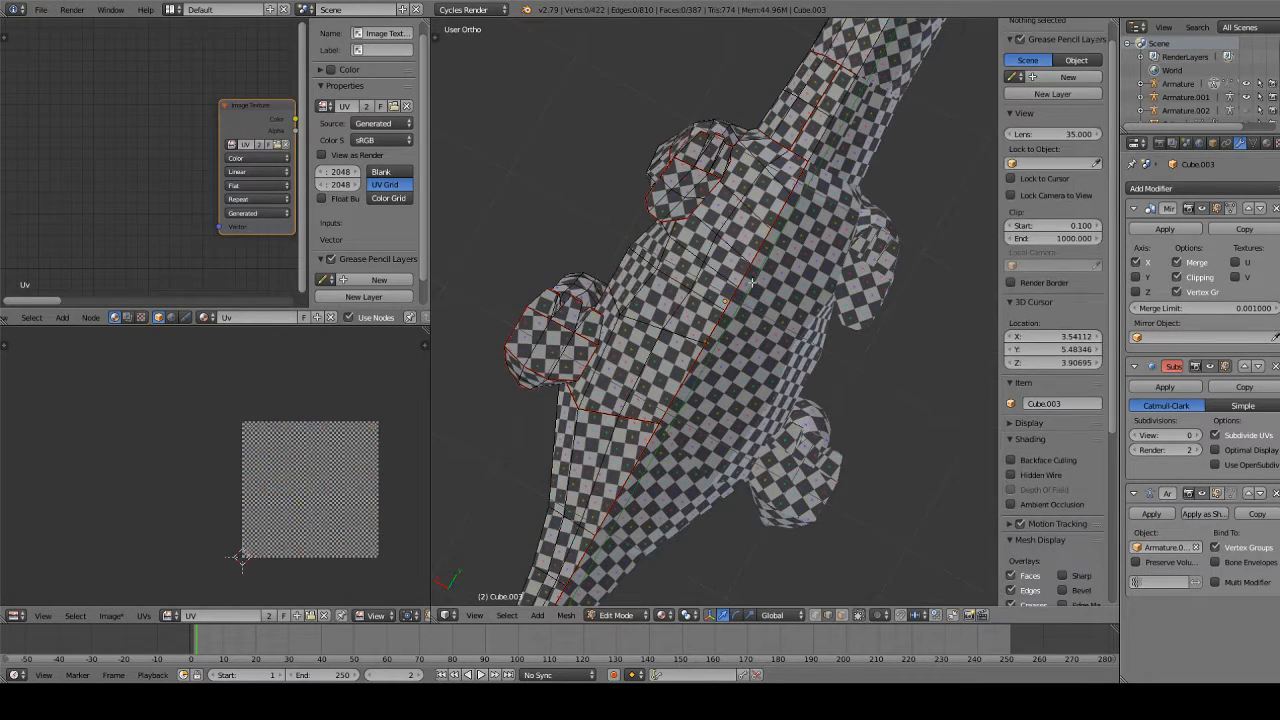
Save the project over the existing blend file
{"action": "scroll", "coordinate": [830, 324], "scroll_direction": "down", "scroll_amount": 2}
{"action": "middle_click_drag", "start_coordinate": [830, 324], "coordinate": [857, 483]}
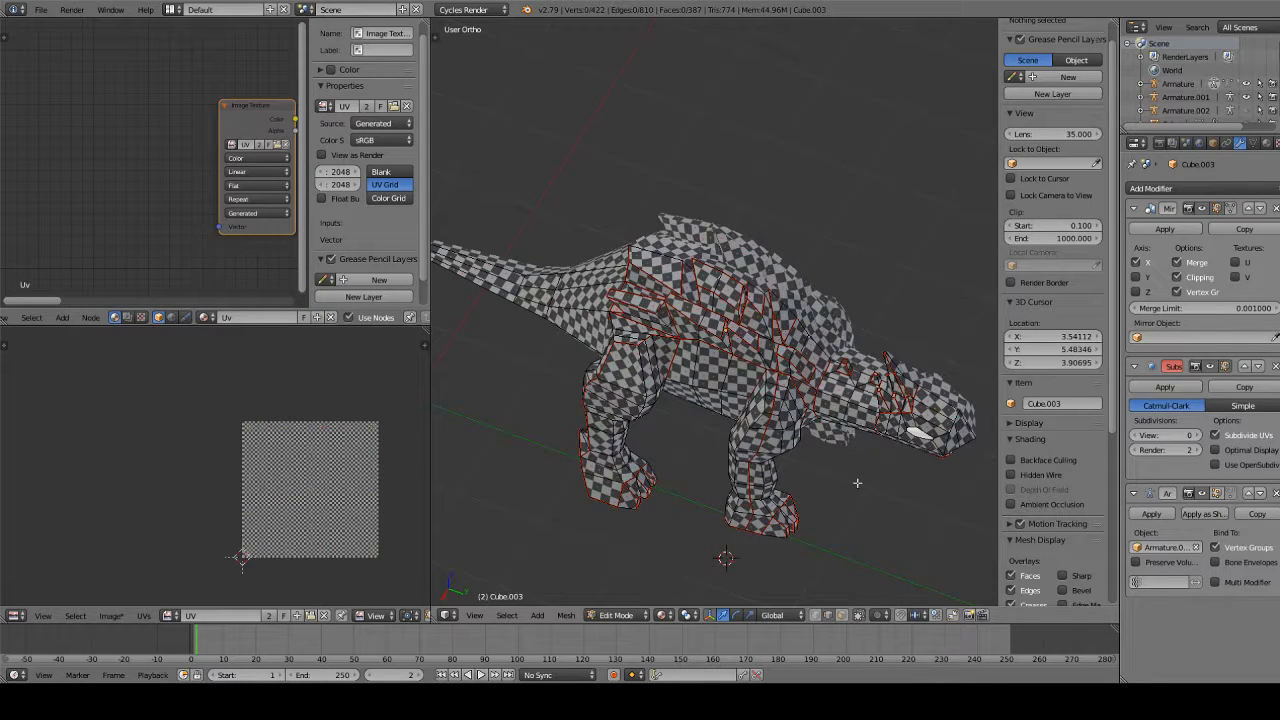
{"action": "key", "text": "ctrl+s"}
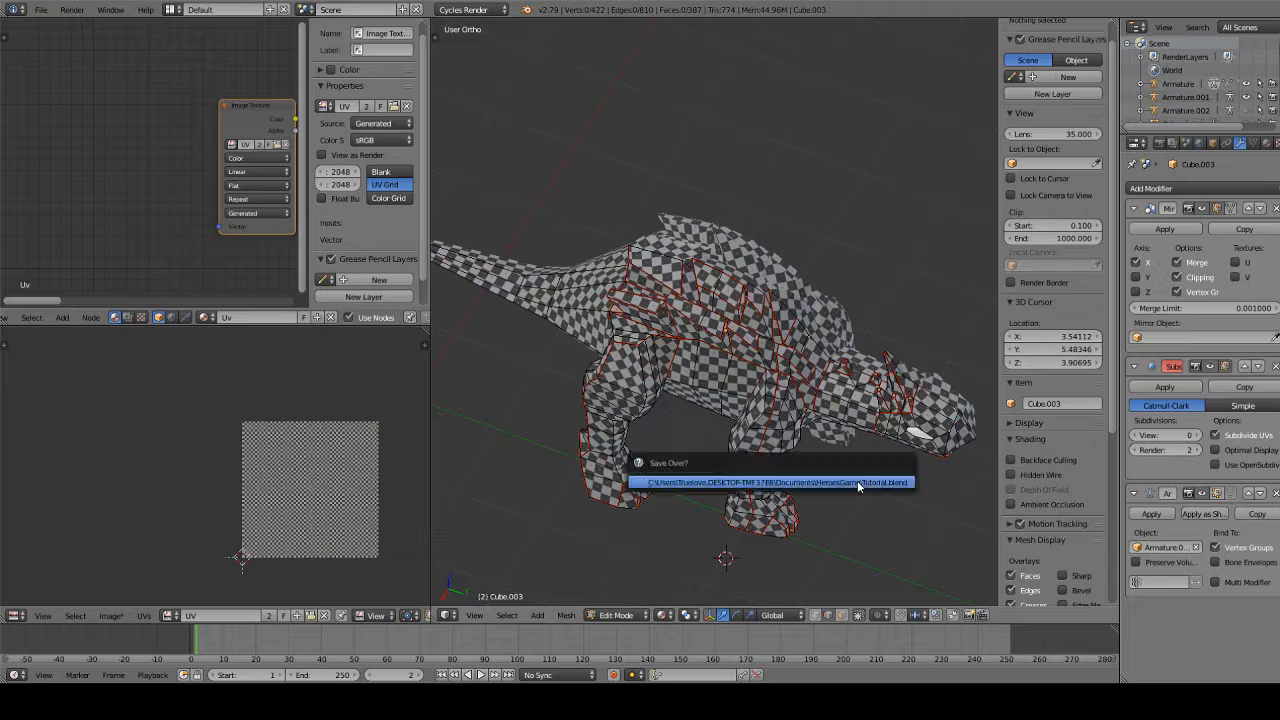
{"action": "left_click", "coordinate": [858, 484]}
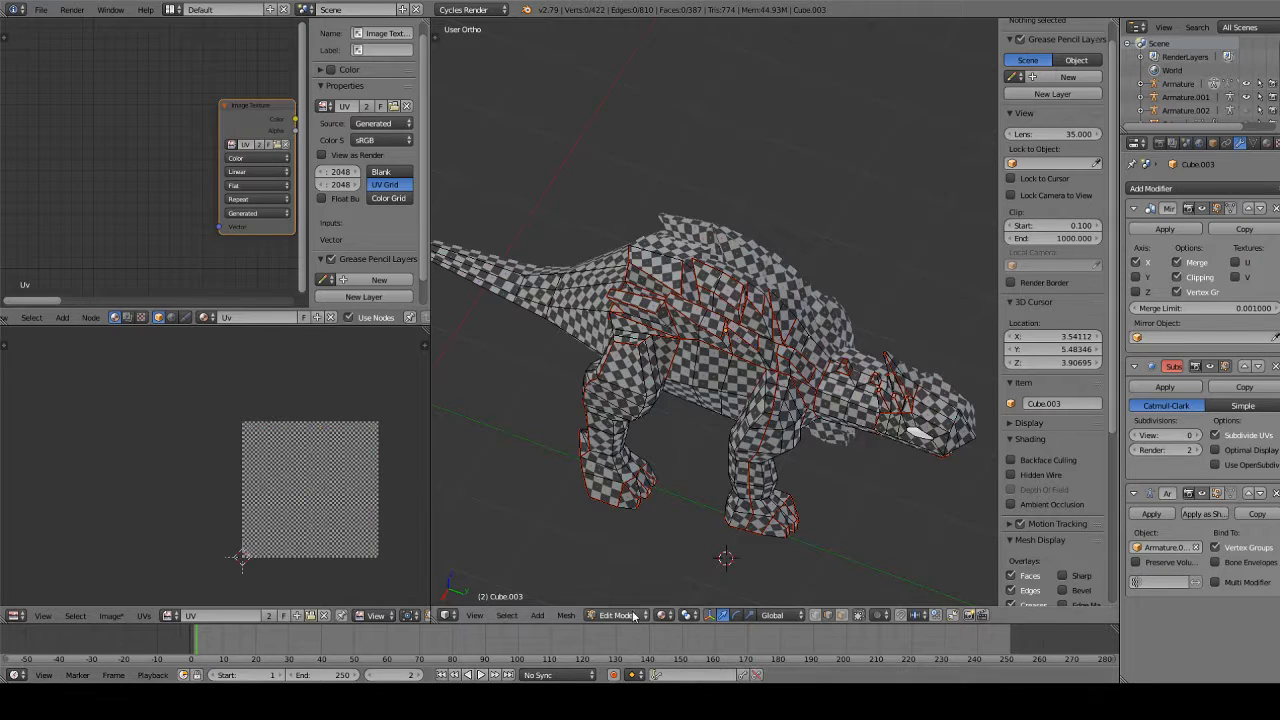
Return to Object Mode, select the dinosaur's eye object and assign the existing Uv material to it
{"action": "left_click", "coordinate": [618, 615]}
{"action": "left_click", "coordinate": [635, 607]}
{"action": "middle_click_drag", "start_coordinate": [700, 560], "coordinate": [873, 370]}
{"action": "right_click", "coordinate": [880, 364]}
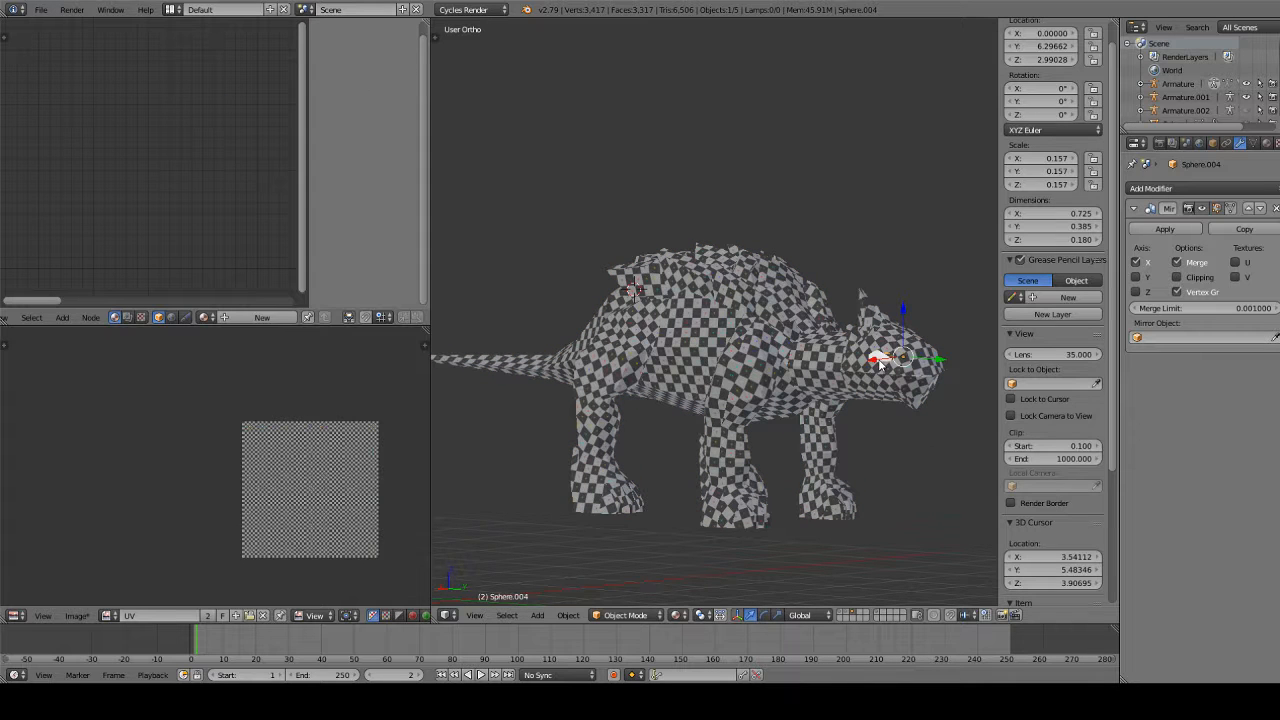
{"action": "left_click", "coordinate": [205, 317]}
{"action": "left_click", "coordinate": [230, 339]}
Enter Edit Mode on the eye, select its whole mesh and unwrap it from the right orthographic view
{"action": "scroll", "coordinate": [787, 390], "scroll_direction": "up", "scroll_amount": 8}
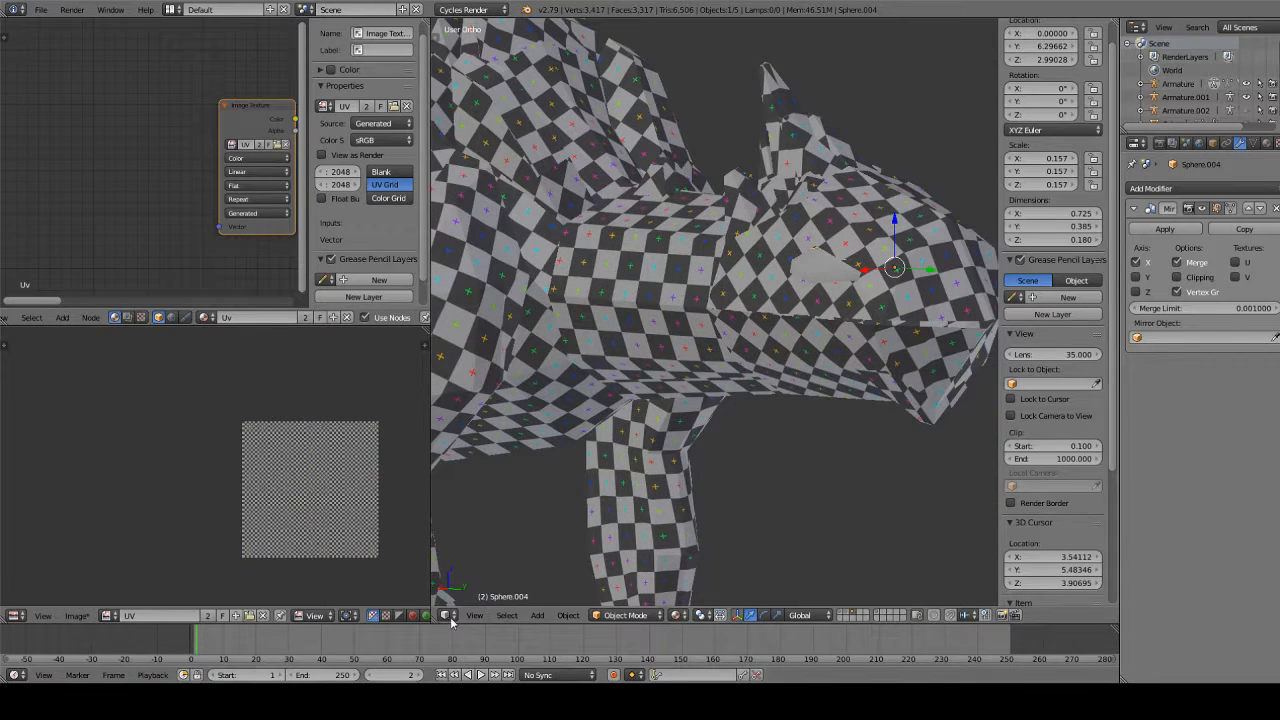
{"action": "left_click", "coordinate": [625, 615]}
{"action": "left_click", "coordinate": [622, 592]}
{"action": "middle_click_drag", "start_coordinate": [652, 437], "coordinate": [697, 420]}
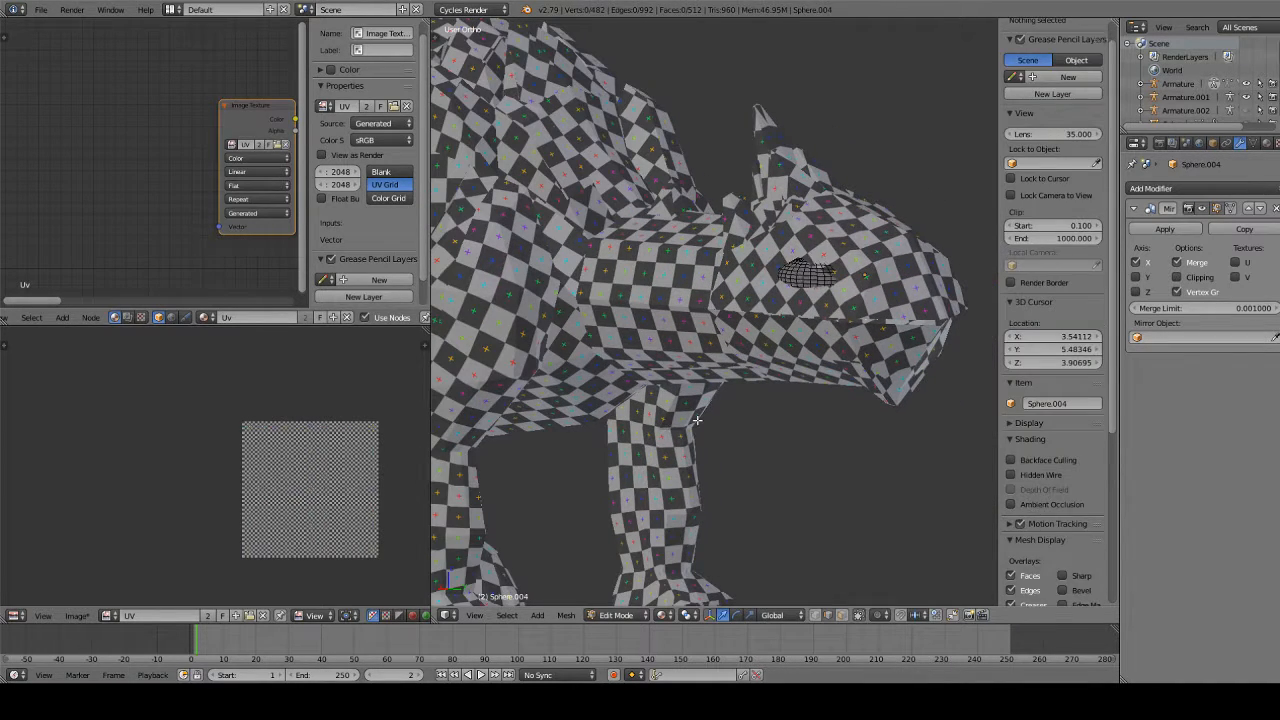
{"action": "key", "text": "a"}
{"action": "key", "text": "KP_3"}
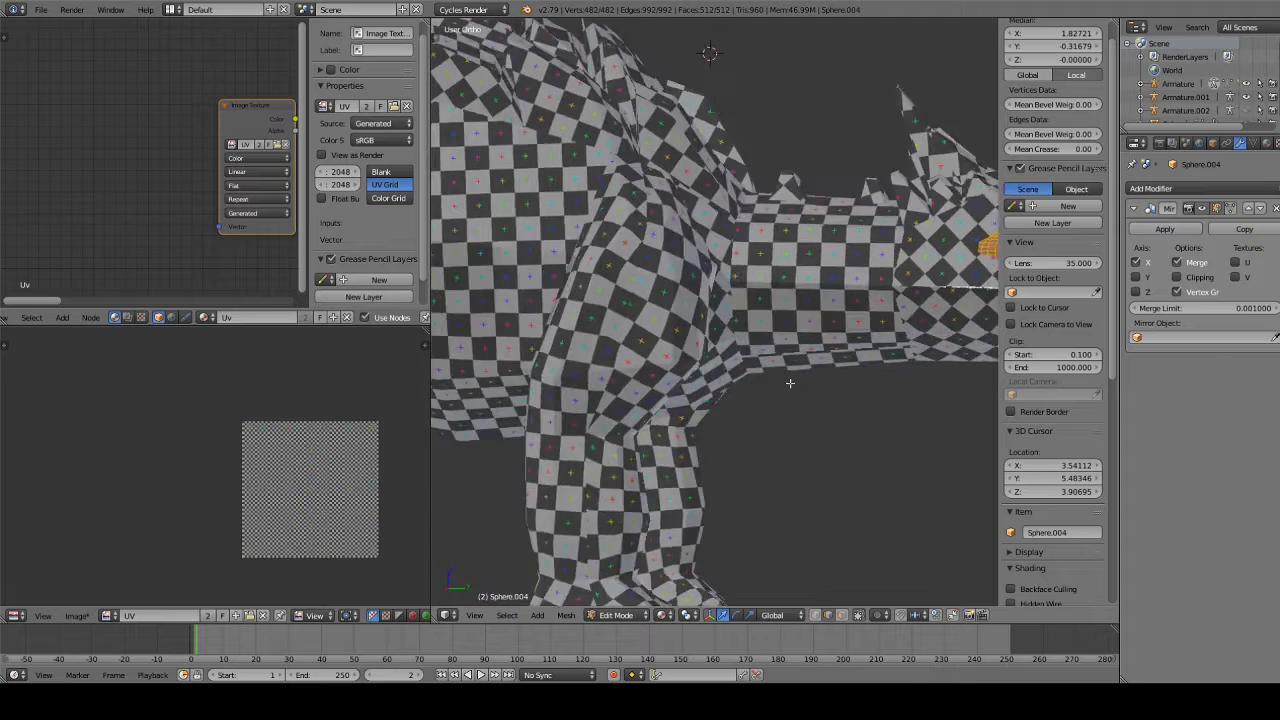
{"action": "key", "text": "KP_5"}
{"action": "key", "text": "u"}
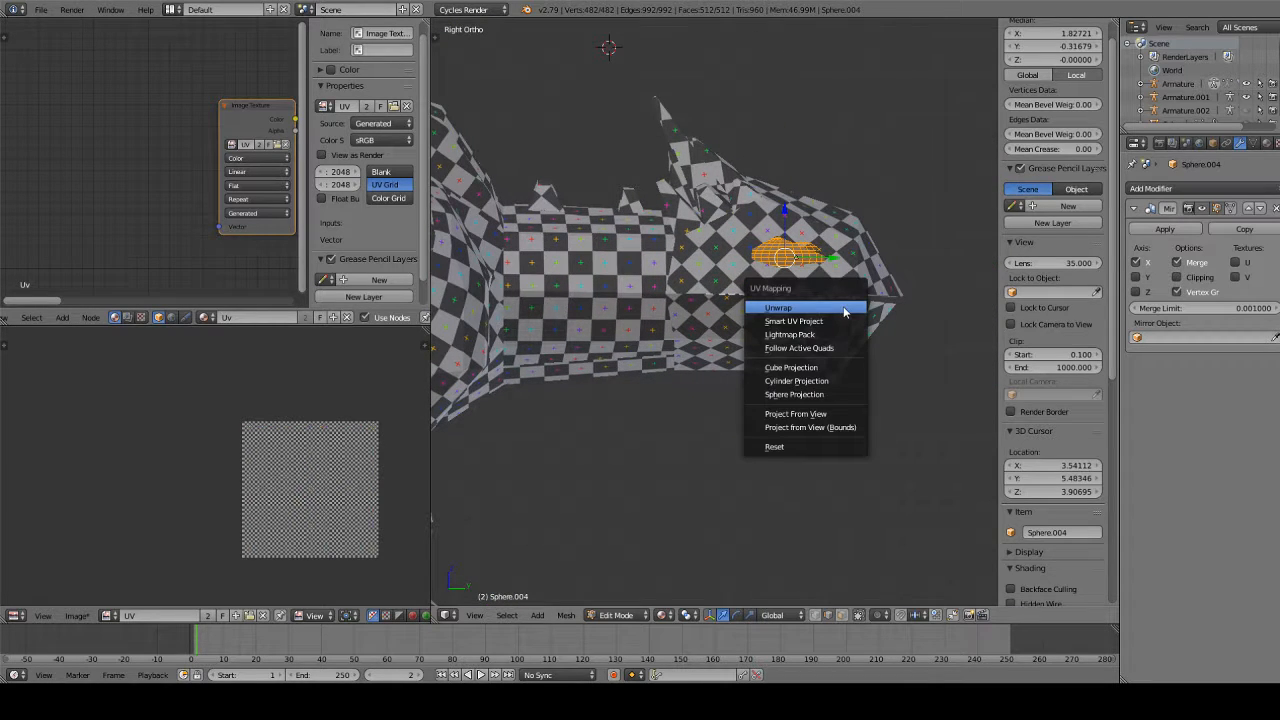
{"action": "left_click", "coordinate": [843, 307]}
Map the UVs of the selected eye mesh with Sphere Projection from the right orthographic view
{"action": "scroll", "coordinate": [843, 307], "scroll_direction": "up", "scroll_amount": 3}
{"action": "scroll", "coordinate": [843, 307], "scroll_direction": "up", "scroll_amount": 1}
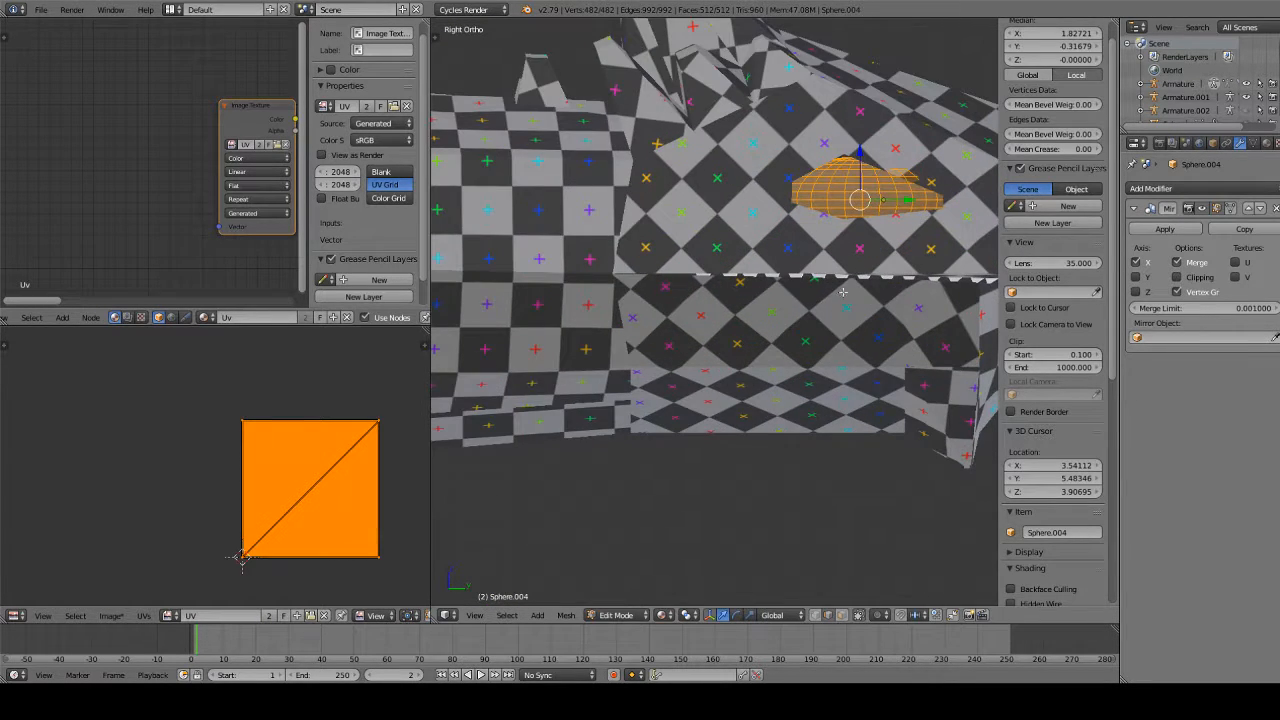
{"action": "scroll", "coordinate": [740, 288], "scroll_direction": "down", "scroll_amount": 3}
{"action": "middle_click_drag", "start_coordinate": [843, 307], "coordinate": [723, 475], "text": "shift"}
{"action": "scroll", "coordinate": [728, 328], "scroll_direction": "up", "scroll_amount": 1}
{"action": "middle_click_drag", "start_coordinate": [716, 411], "coordinate": [708, 463], "text": "shift"}
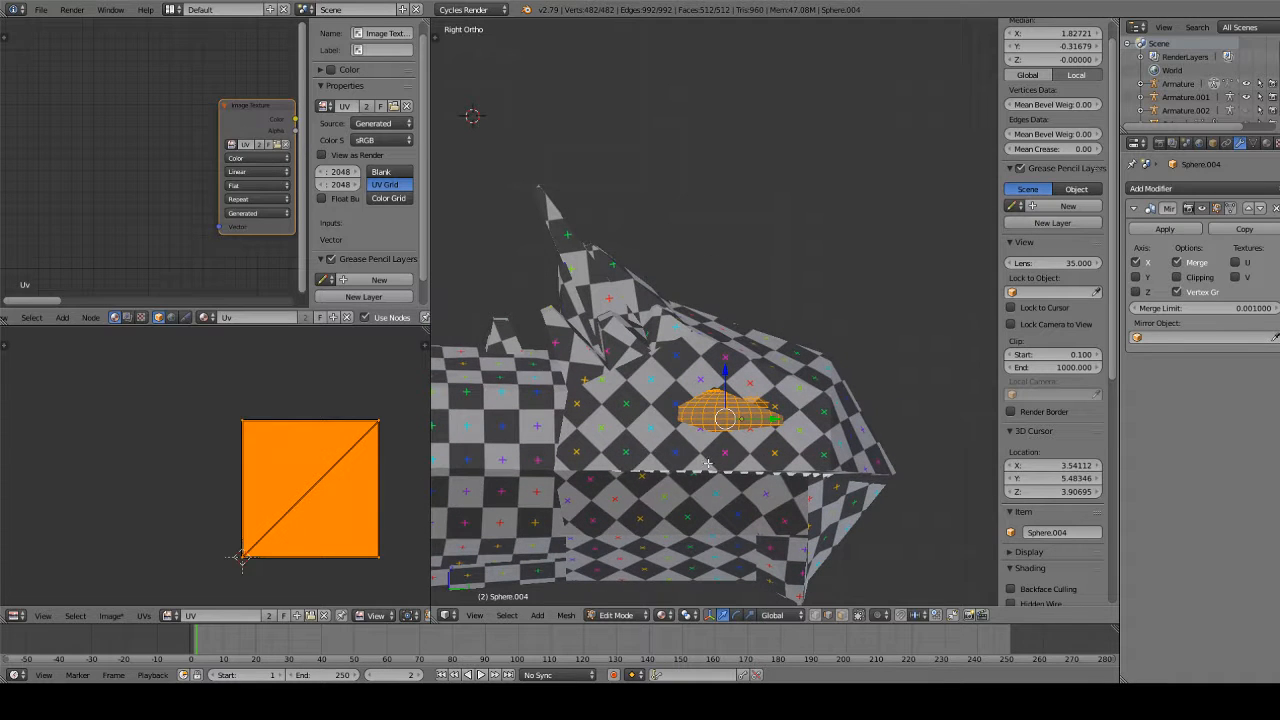
{"action": "key", "text": "u"}
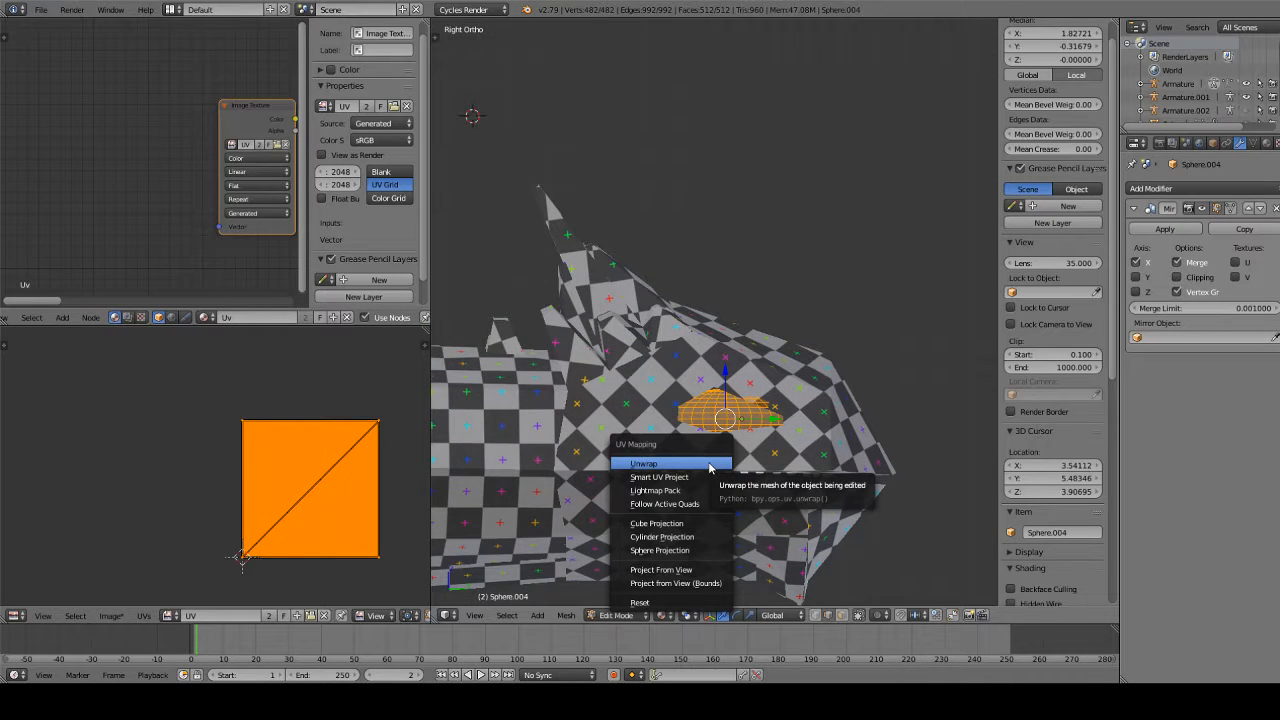
{"action": "left_click", "coordinate": [708, 466]}
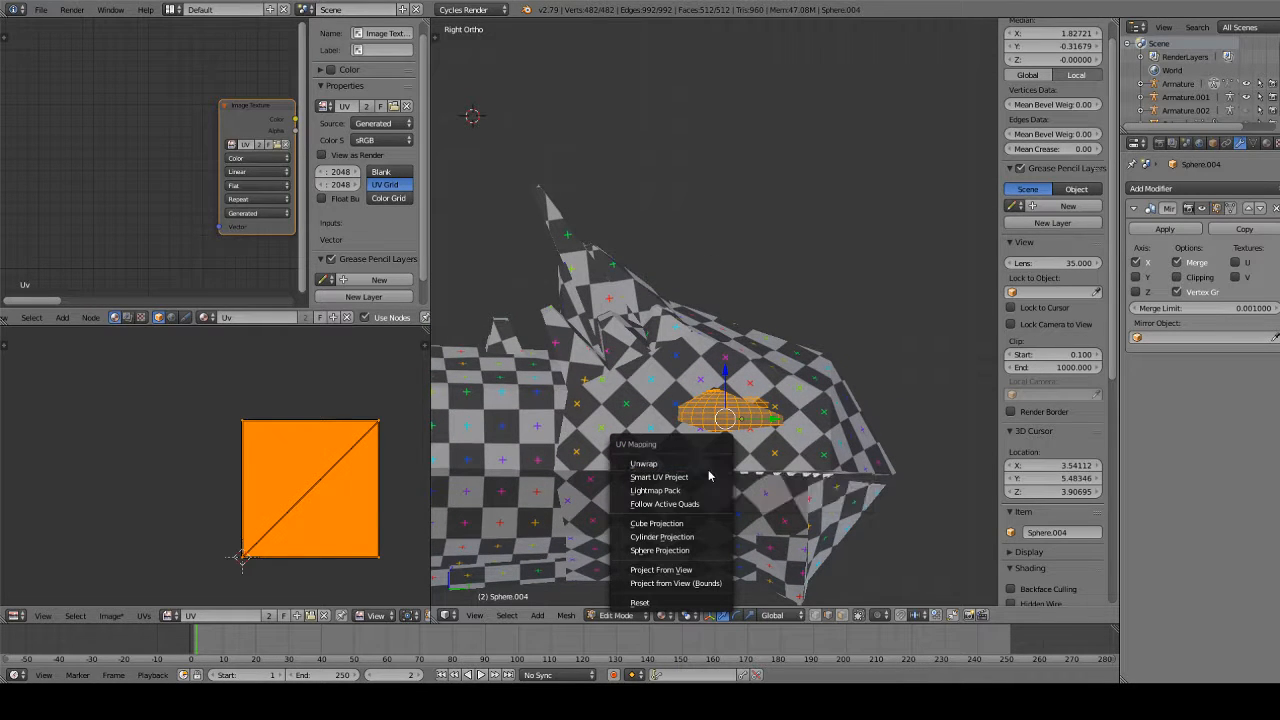
{"action": "left_click", "coordinate": [706, 550]}
Scale the eye's UV island up by about 3.44 and stretch it by about 1.87 along X
{"action": "scroll", "coordinate": [328, 447], "scroll_direction": "up", "scroll_amount": 5}
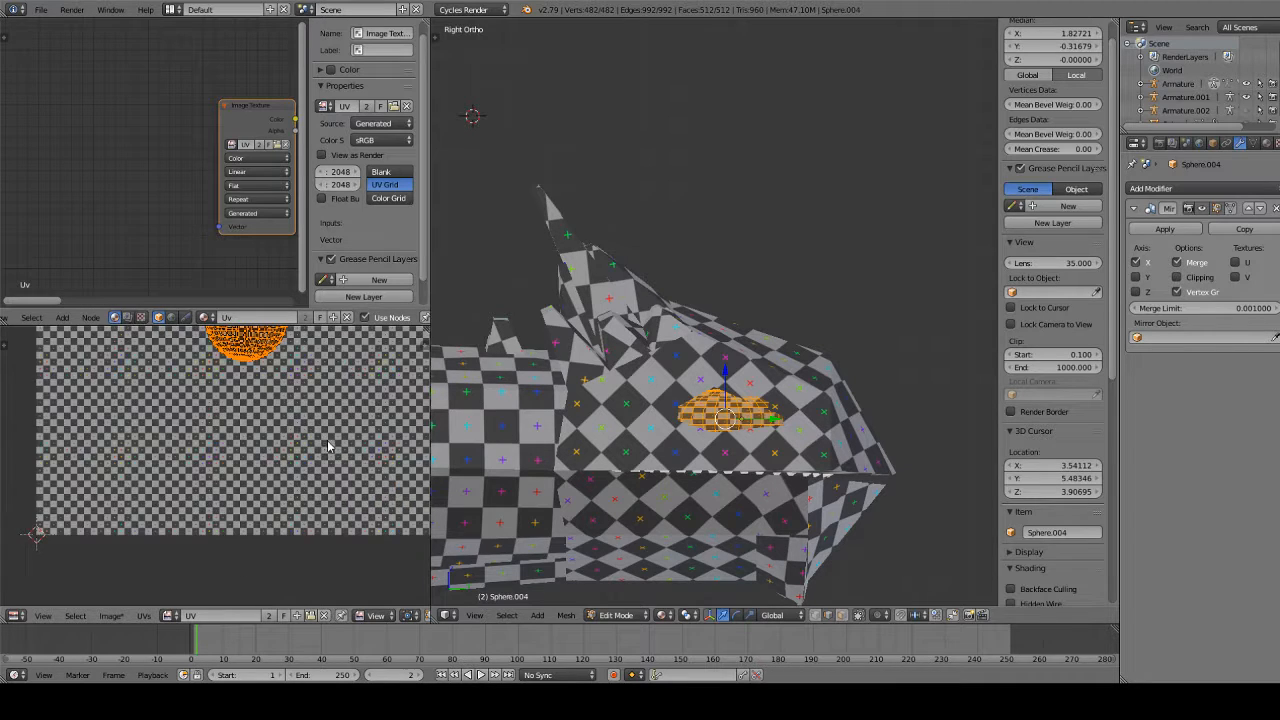
{"action": "scroll", "coordinate": [328, 447], "scroll_direction": "down", "scroll_amount": 4}
{"action": "key", "text": "s"}
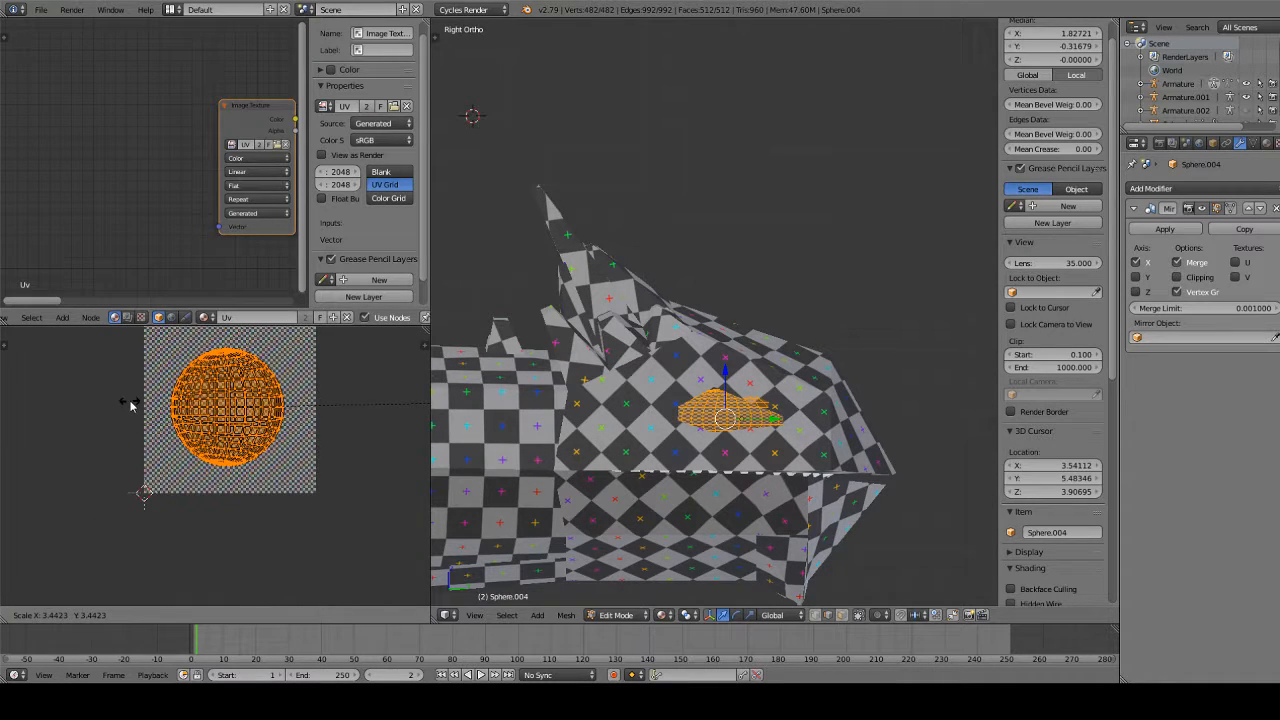
{"action": "left_click", "coordinate": [130, 405]}
{"action": "scroll", "coordinate": [752, 444], "scroll_direction": "up", "scroll_amount": 5}
{"action": "middle_click_drag", "start_coordinate": [752, 444], "coordinate": [715, 377], "text": "shift"}
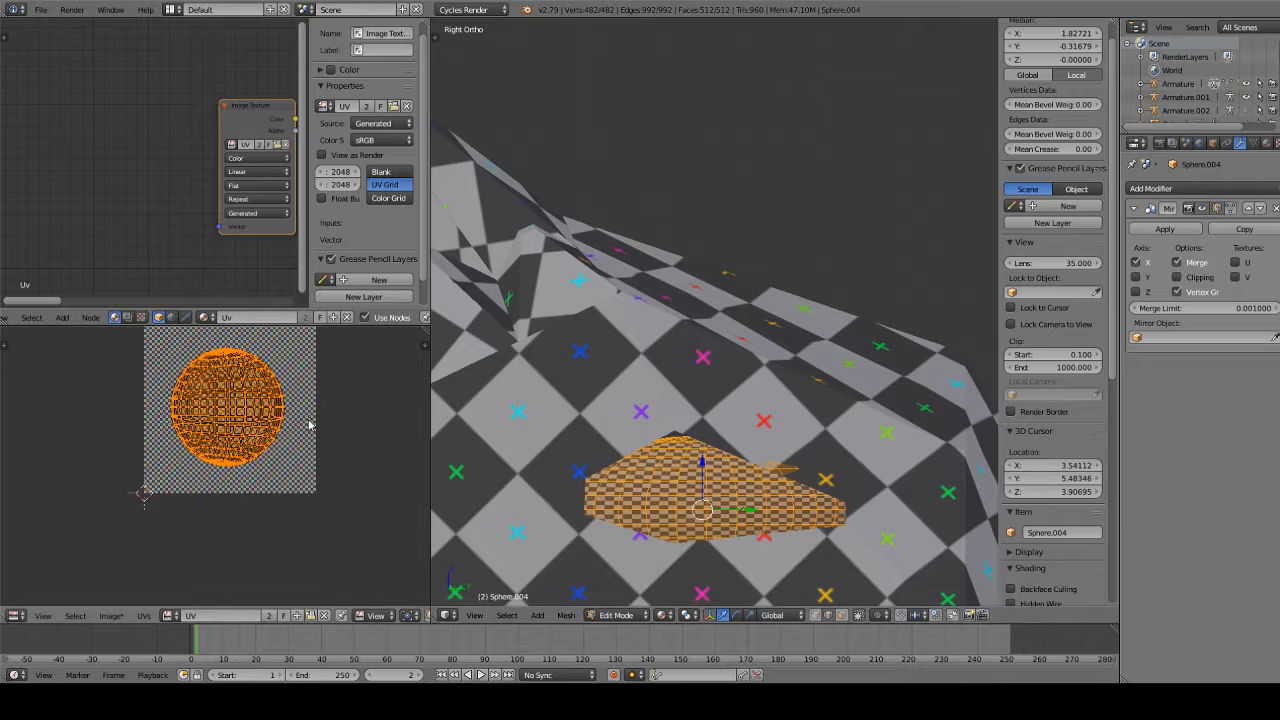
{"action": "key", "text": "s"}
{"action": "key", "text": "x"}
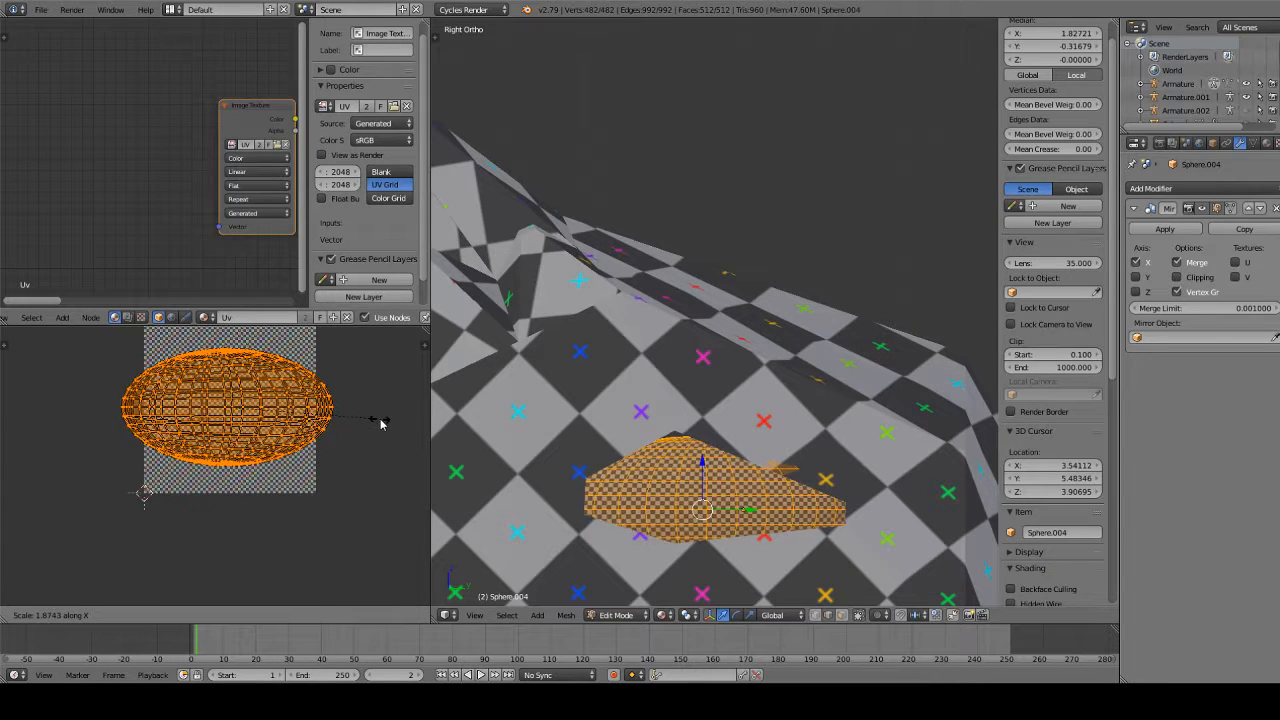
{"action": "key", "text": "x"}
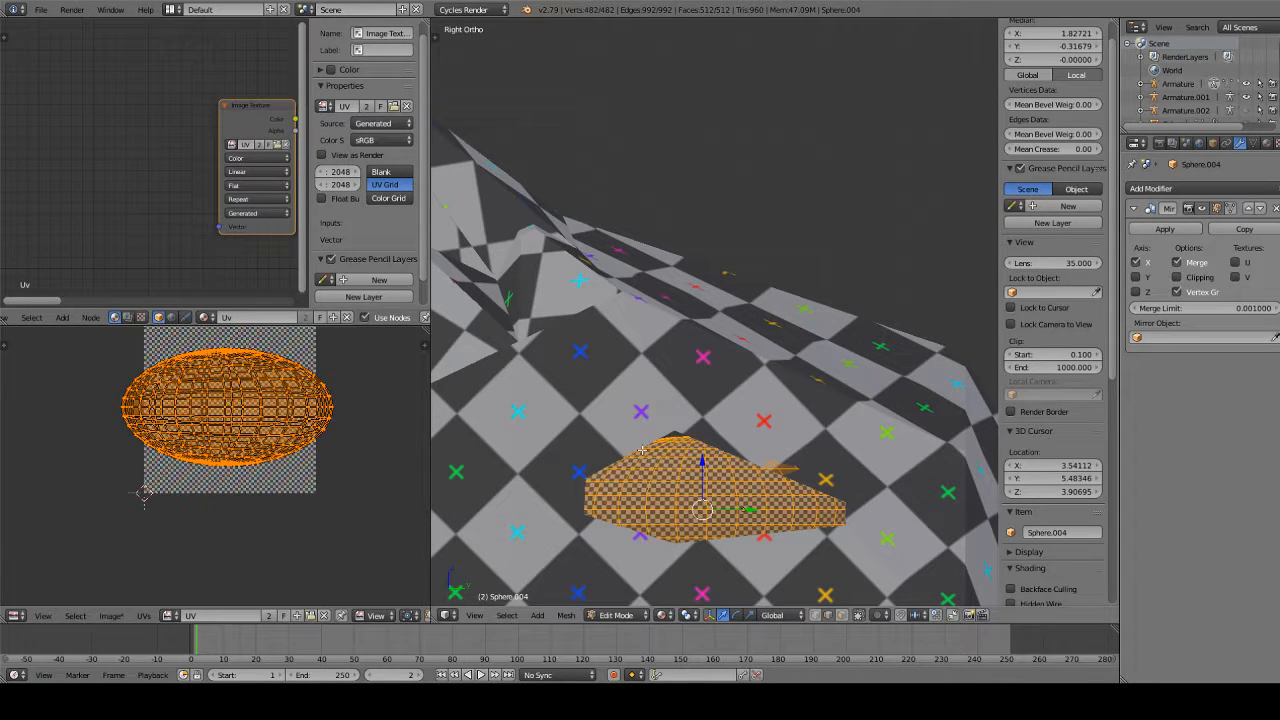
Save the project over the existing blend file and deselect the eye mesh
{"action": "left_click", "coordinate": [284, 420]}
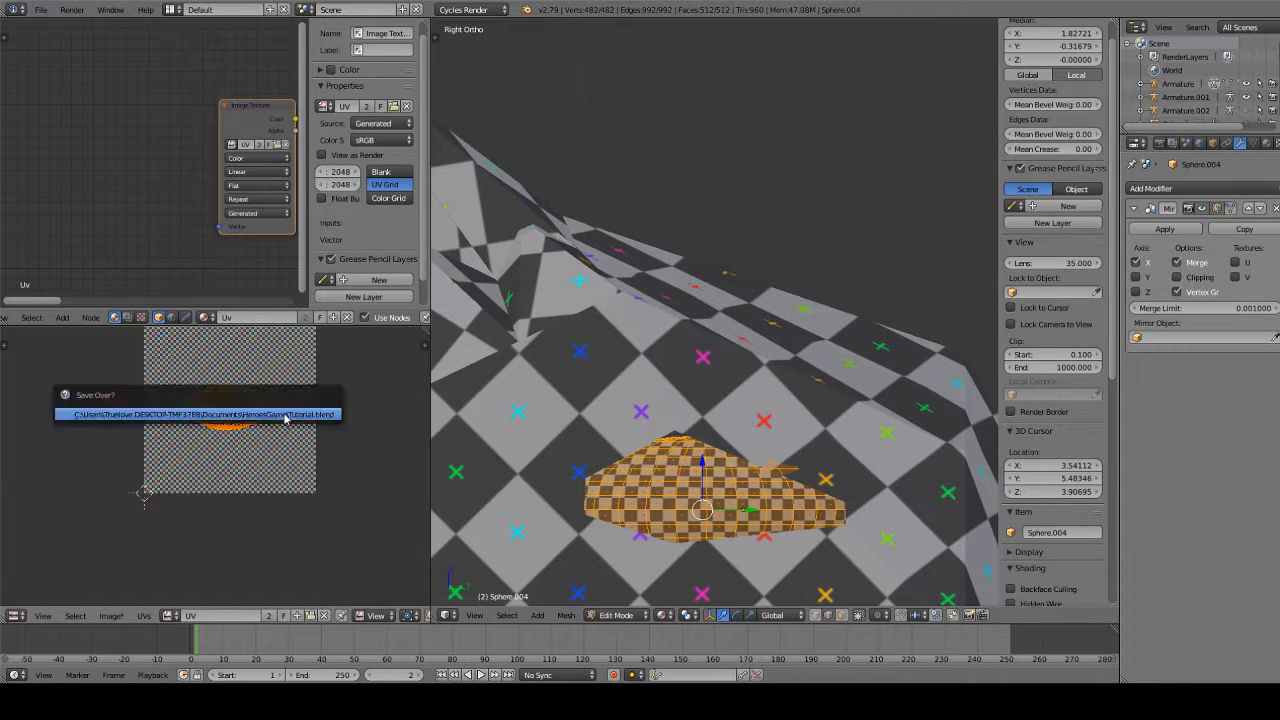
{"action": "scroll", "coordinate": [718, 519], "scroll_direction": "up", "scroll_amount": 3}
{"action": "scroll", "coordinate": [718, 519], "scroll_direction": "down", "scroll_amount": 5}
{"action": "key", "text": "a"}
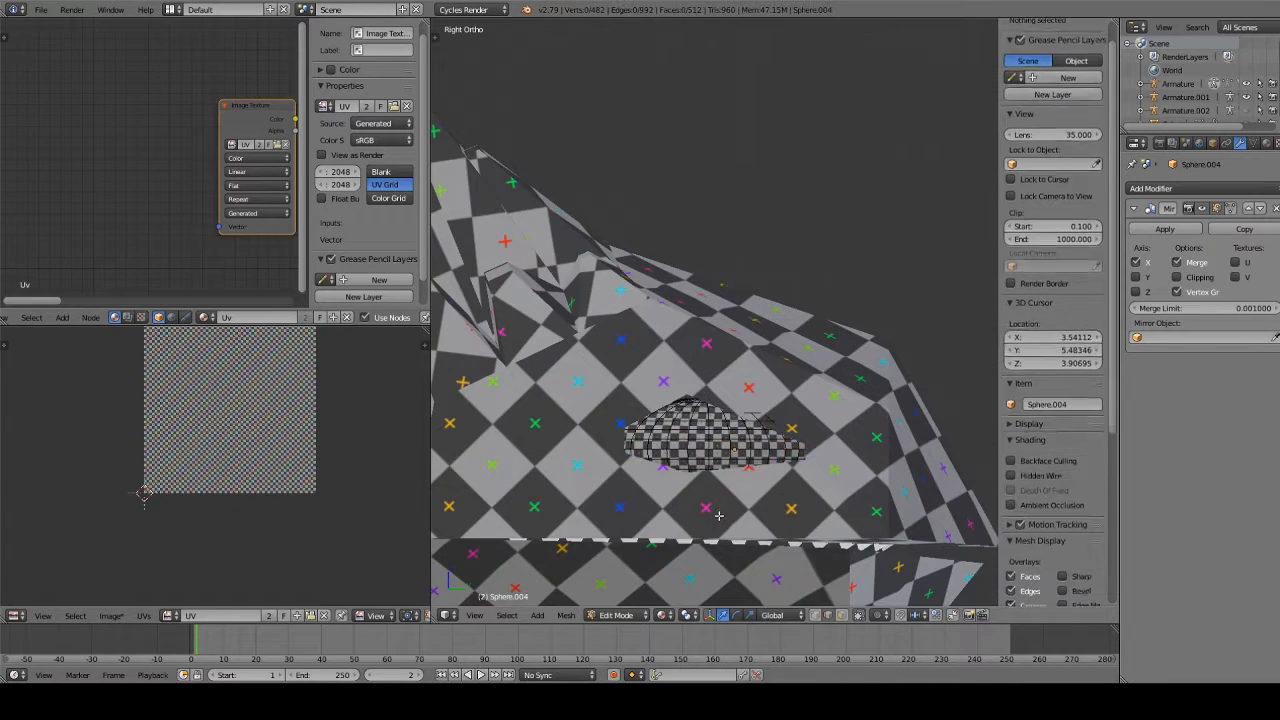
Return to Object Mode and deselect all objects
{"action": "middle_click_drag", "start_coordinate": [720, 517], "coordinate": [634, 386]}
{"action": "scroll", "coordinate": [636, 403], "scroll_direction": "down", "scroll_amount": 5}
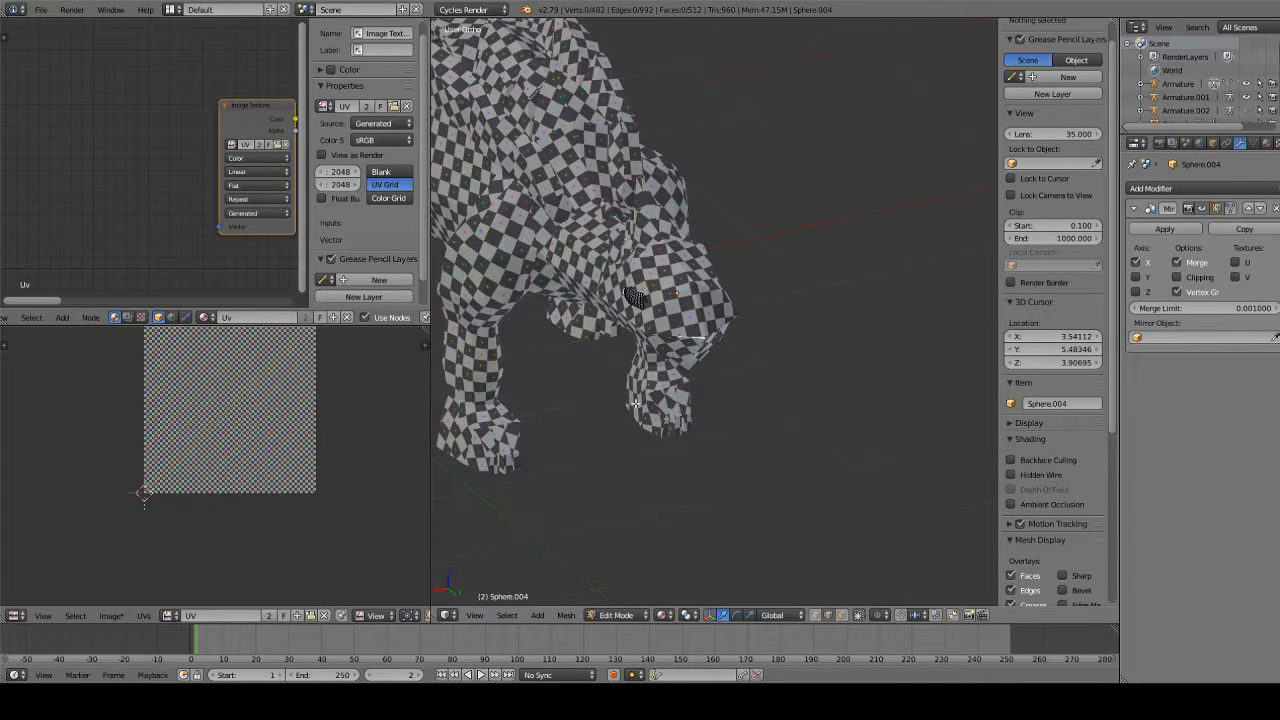
{"action": "left_click", "coordinate": [615, 615]}
{"action": "left_click", "coordinate": [625, 599]}
{"action": "scroll", "coordinate": [699, 486], "scroll_direction": "up", "scroll_amount": 2}
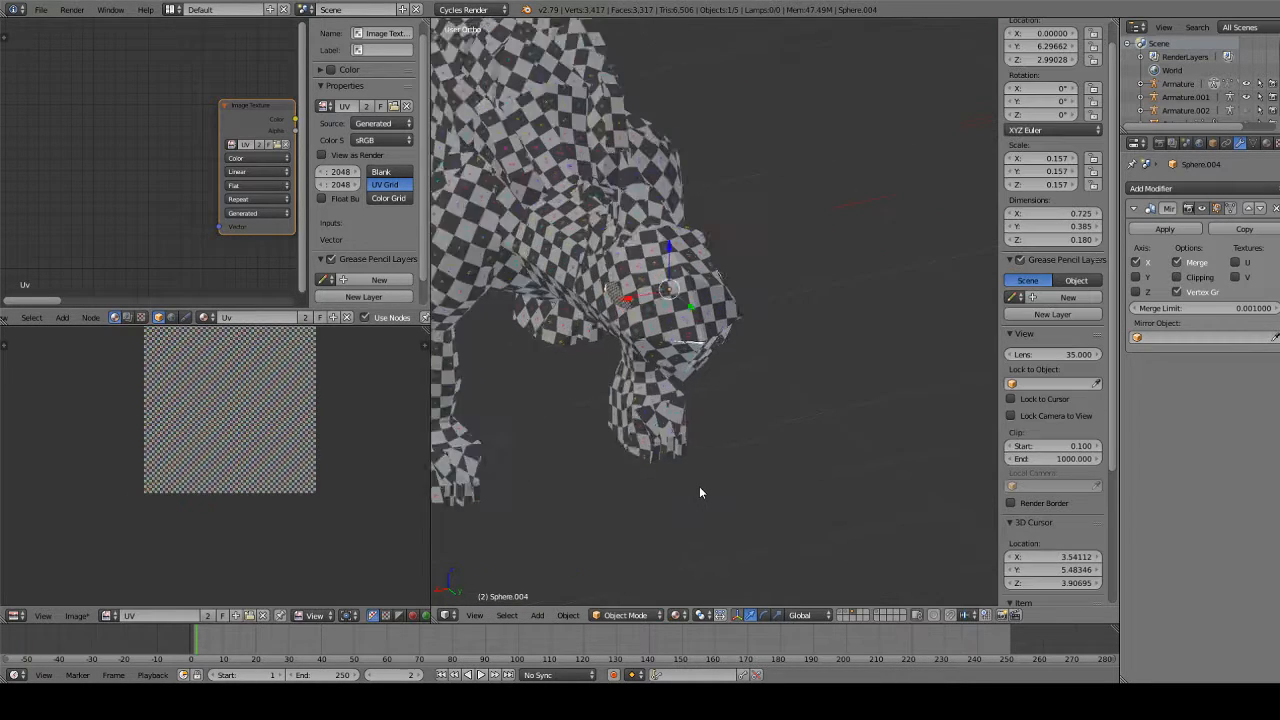
{"action": "key", "text": "a"}
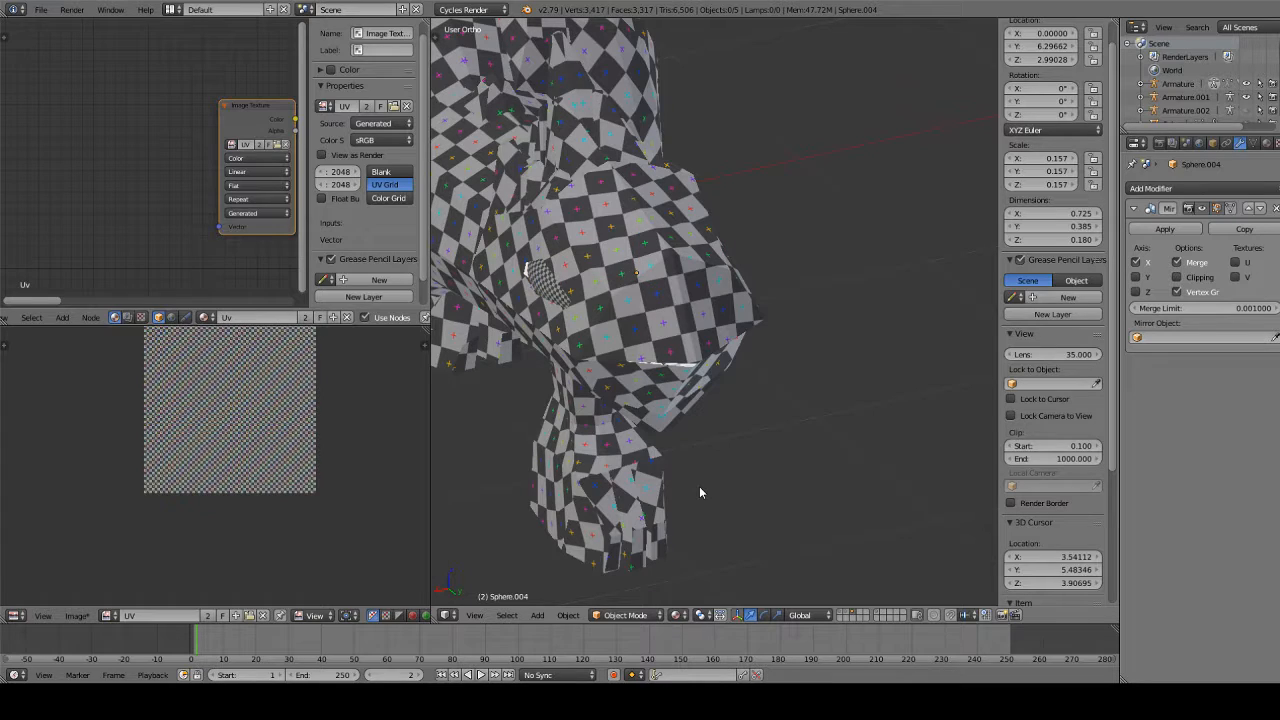
Select the lower teeth inside the mouth in perspective view, assign them the existing Uv material and enter Edit Mode
{"action": "key", "text": "KP_5"}
{"action": "scroll", "coordinate": [699, 486], "scroll_direction": "up", "scroll_amount": 10}
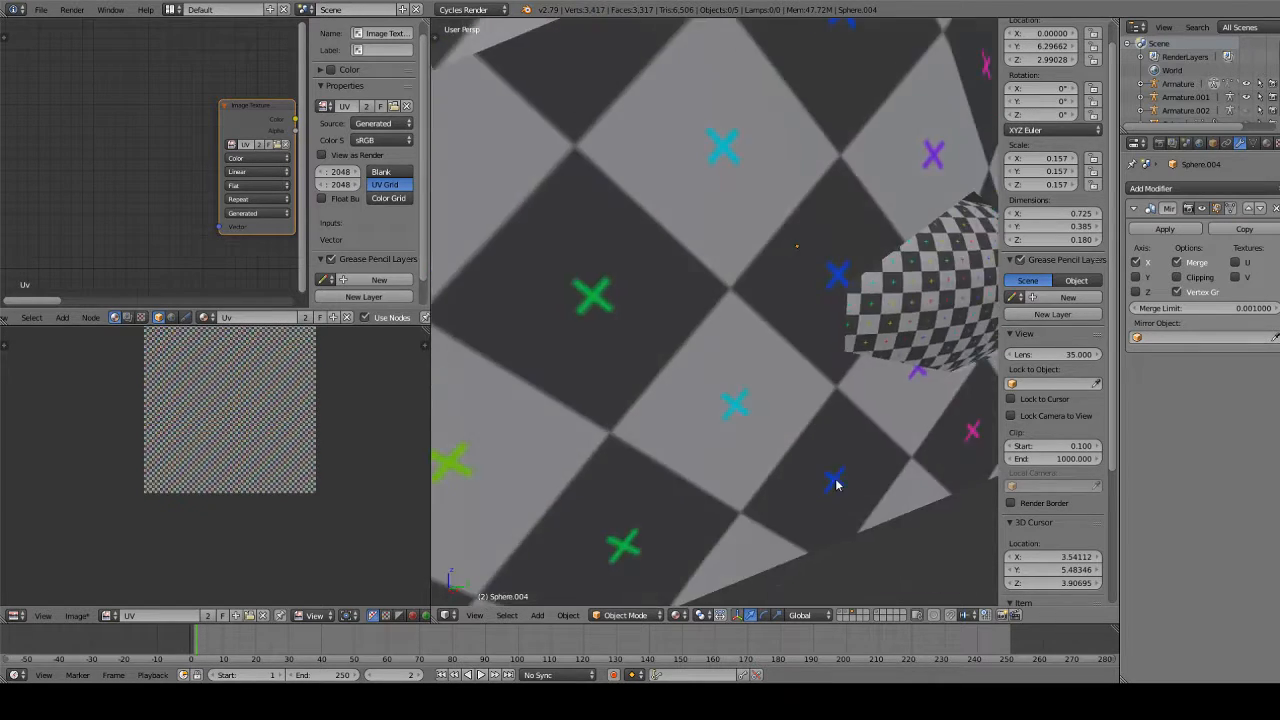
{"action": "scroll", "coordinate": [882, 490], "scroll_direction": "up", "scroll_amount": 3}
{"action": "middle_click_drag", "start_coordinate": [881, 489], "coordinate": [746, 491]}
{"action": "right_click", "coordinate": [668, 262]}
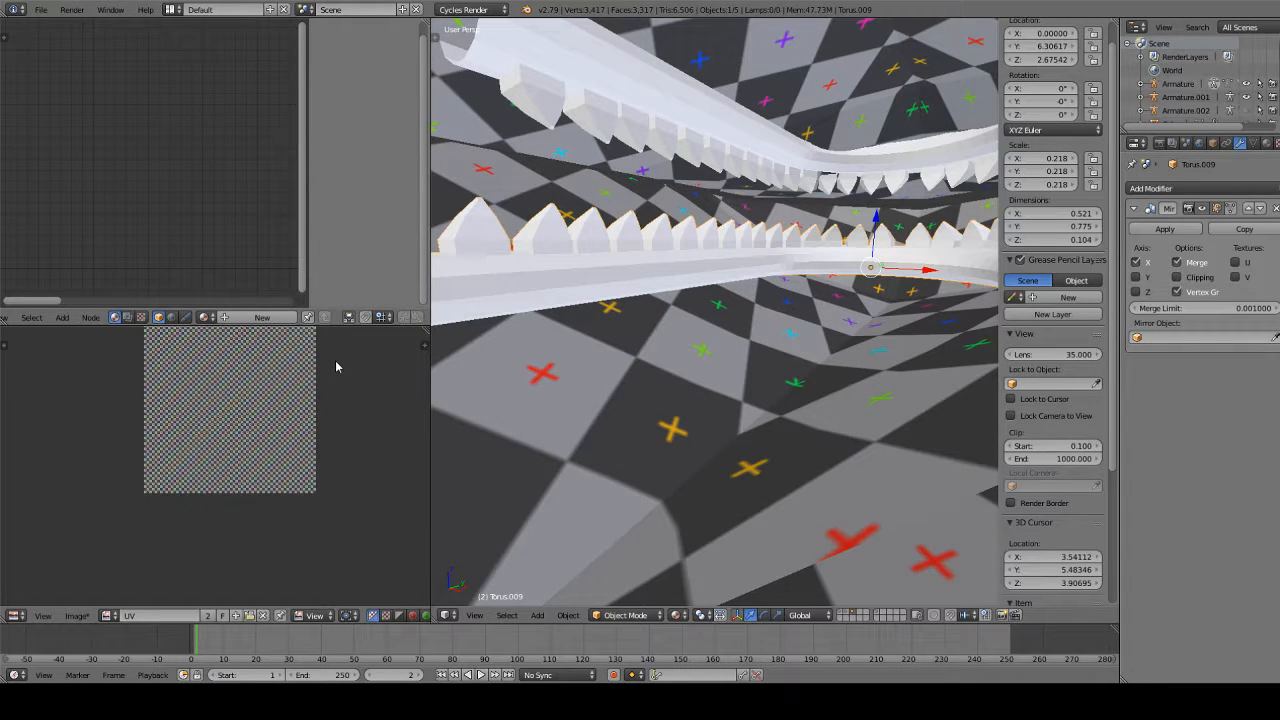
{"action": "left_click", "coordinate": [206, 318]}
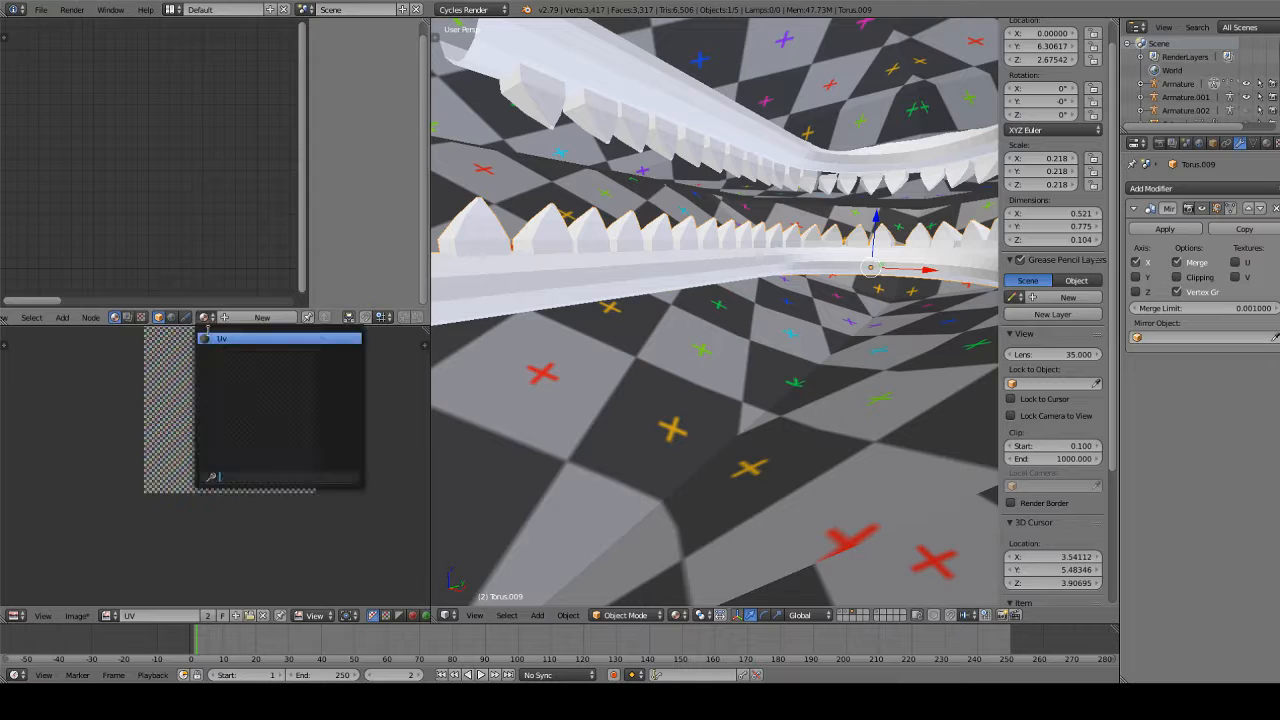
{"action": "left_click", "coordinate": [216, 339]}
{"action": "left_click", "coordinate": [626, 615]}
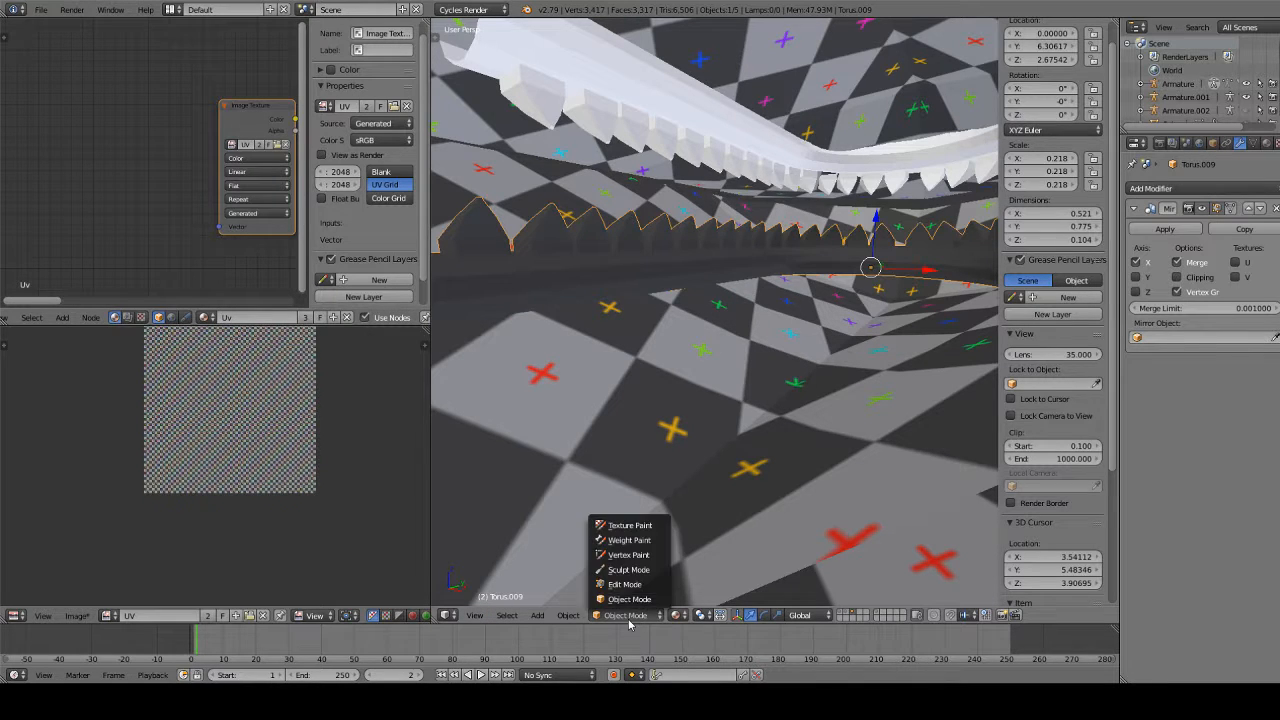
{"action": "left_click", "coordinate": [625, 584]}
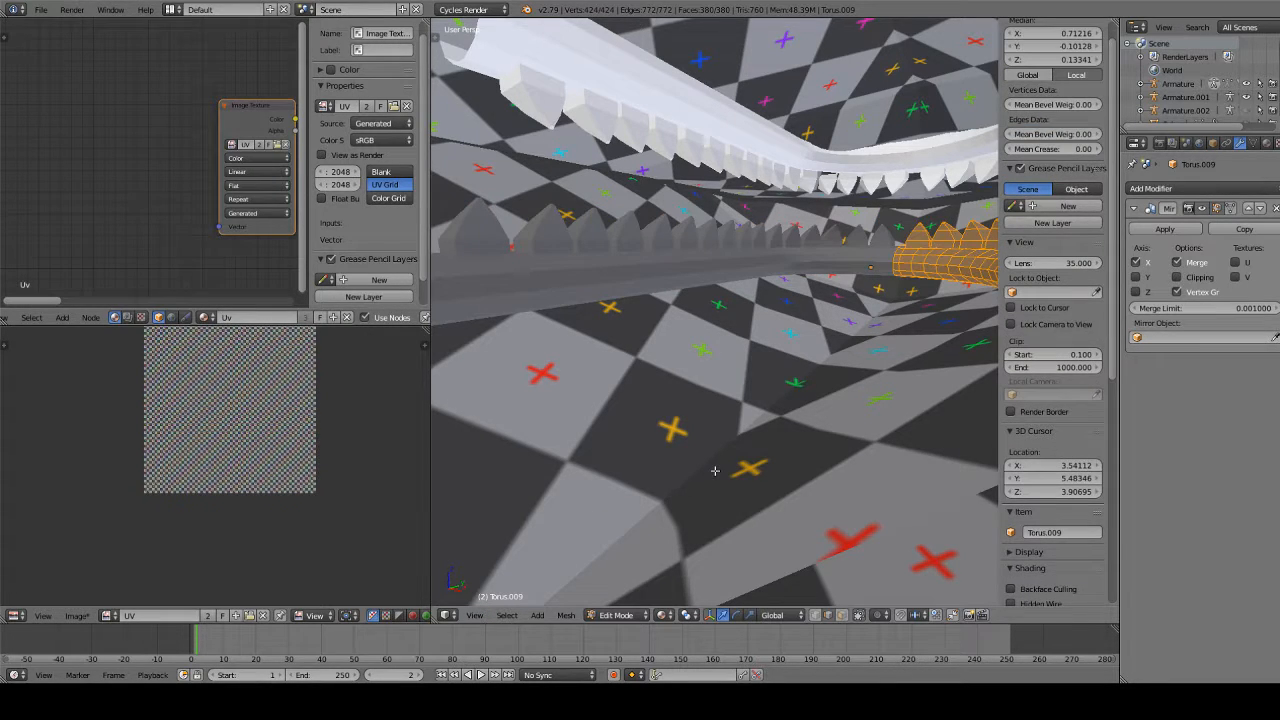
Try mapping the whole lower teeth mesh with the standard Unwrap
{"action": "key", "text": "u"}
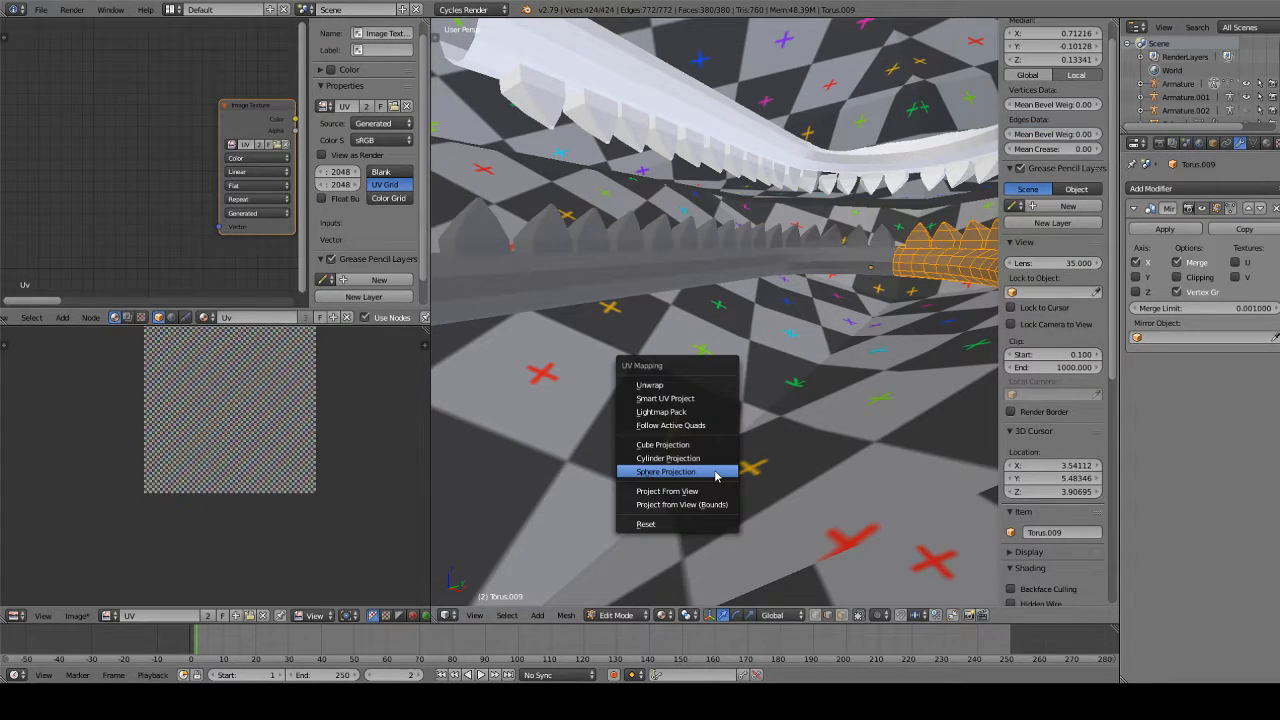
{"action": "left_click", "coordinate": [689, 397]}
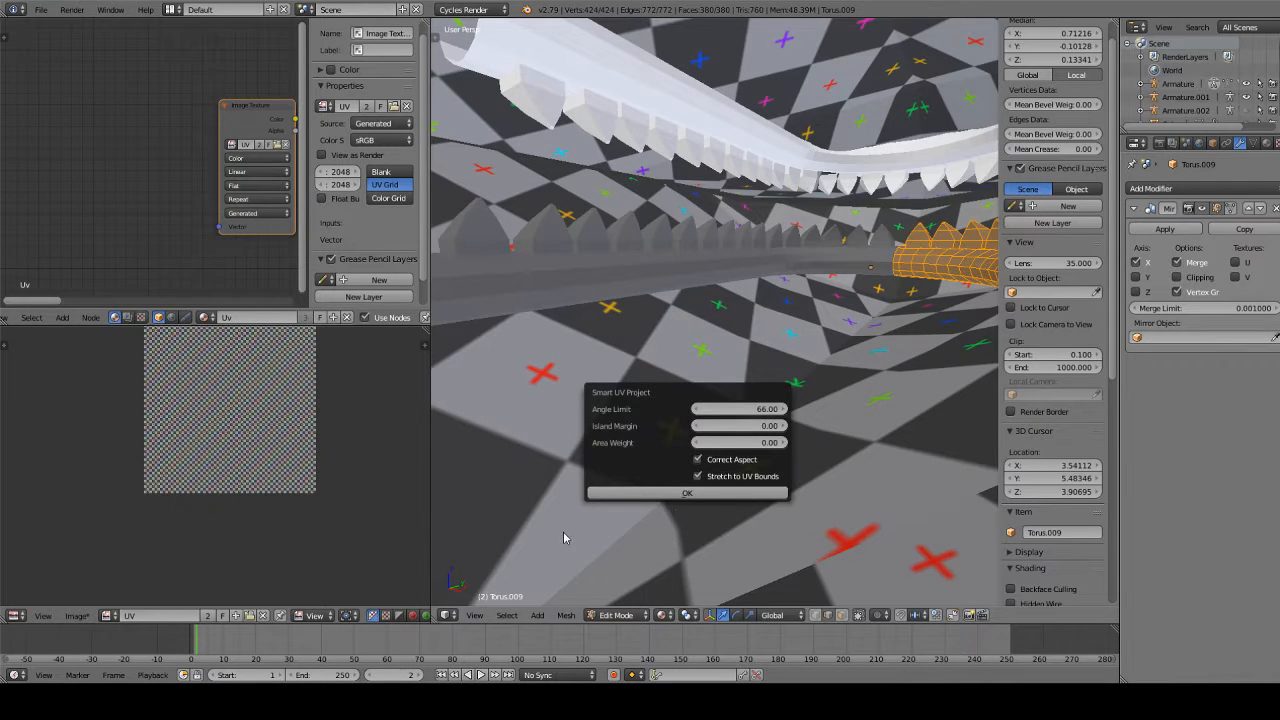
{"action": "key", "text": "u"}
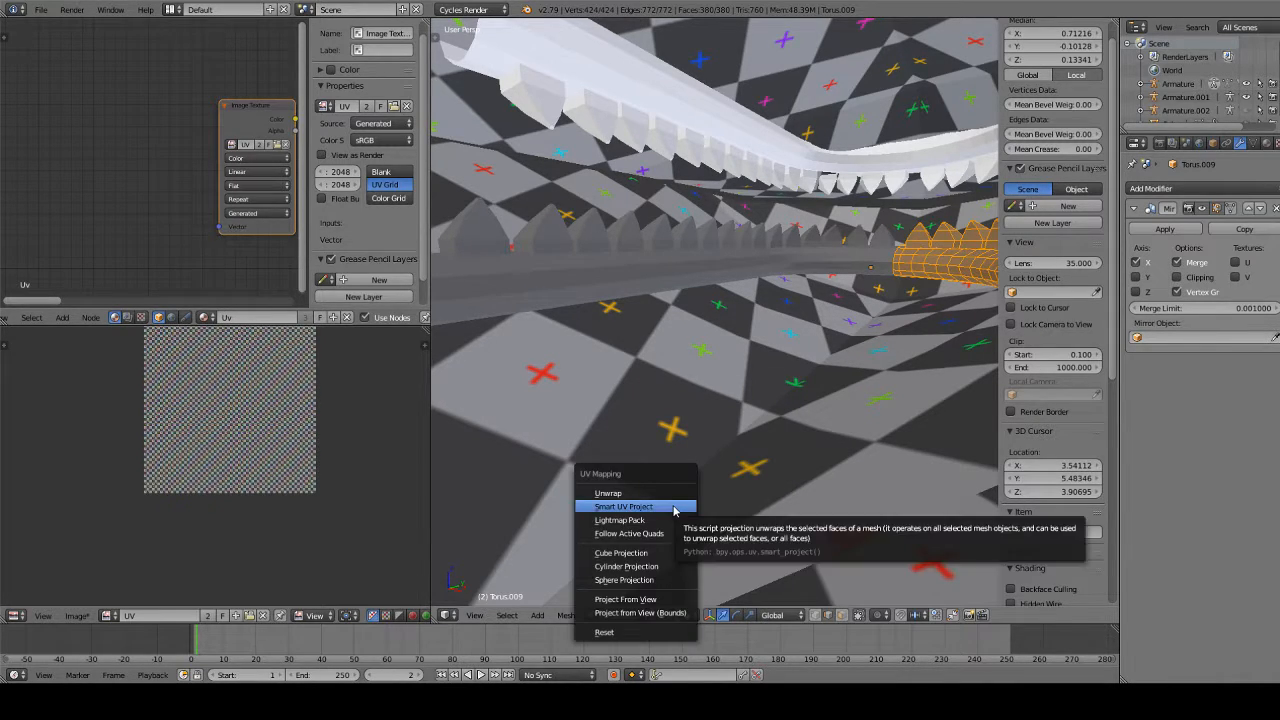
{"action": "left_click", "coordinate": [677, 493]}
{"action": "middle_click_drag", "start_coordinate": [768, 428], "coordinate": [752, 432]}
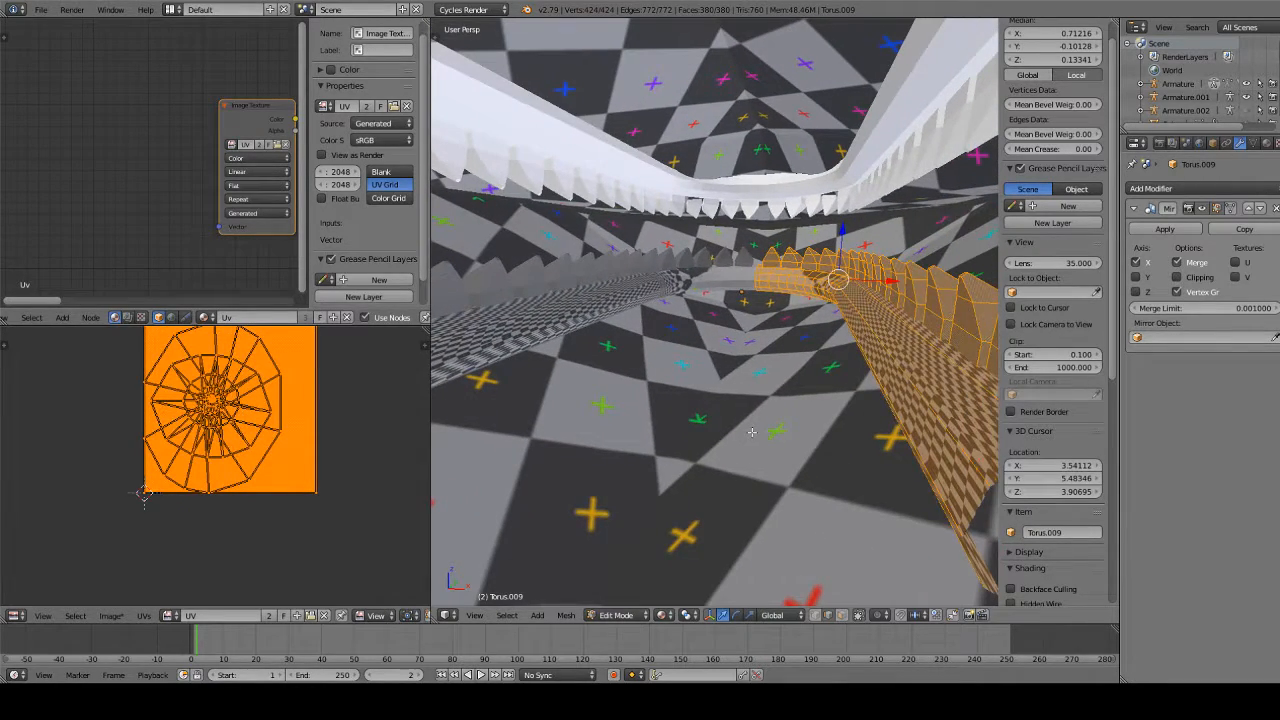
Map the lower teeth with Smart UV Project, using an angle limit of 66 and an island margin of 0
{"action": "key", "text": "u"}
{"action": "left_click", "coordinate": [752, 434]}
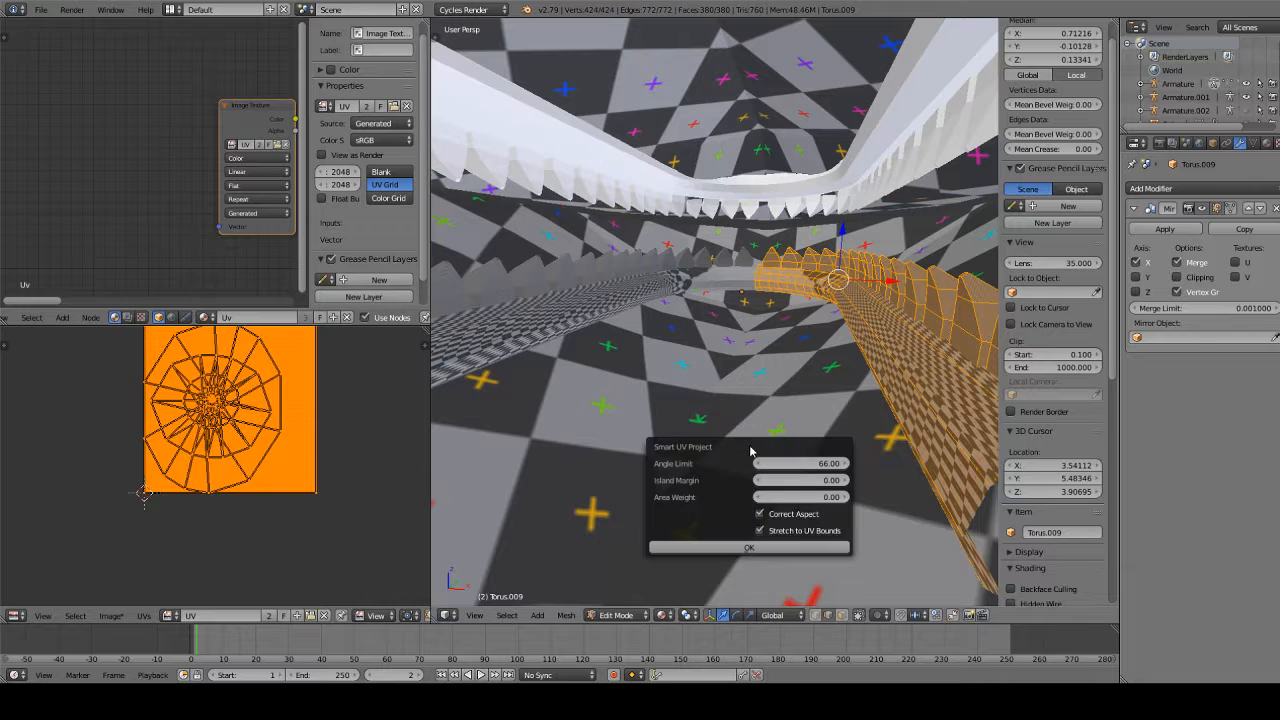
{"action": "left_click", "coordinate": [752, 547]}
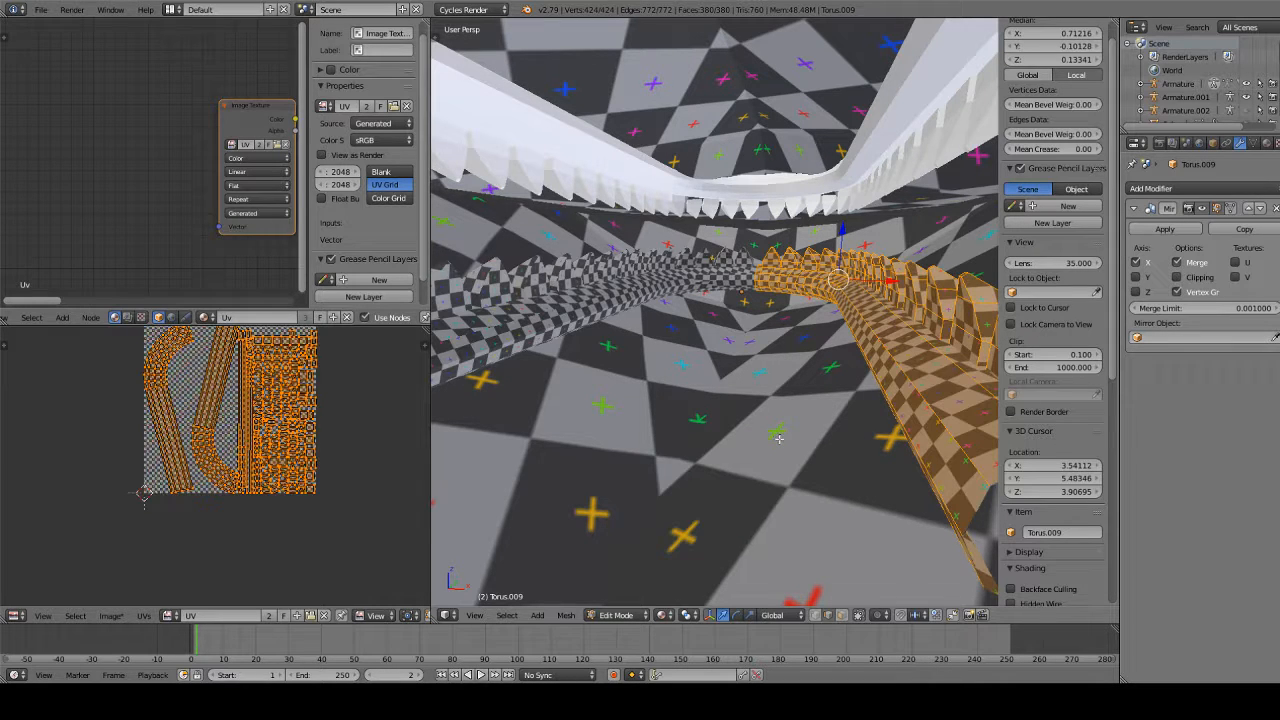
Return to Object Mode, select the upper teeth object and enter Edit Mode on it
{"action": "scroll", "coordinate": [708, 497], "scroll_direction": "down", "scroll_amount": 4}
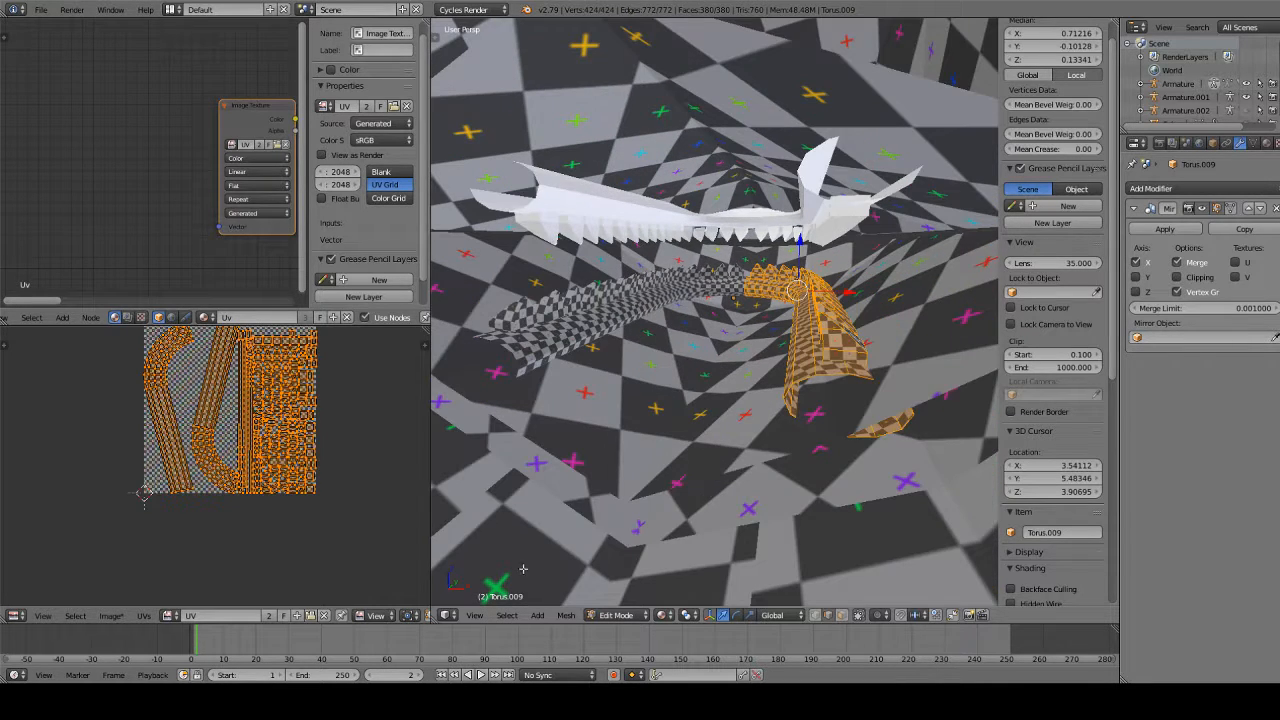
{"action": "middle_click_drag", "start_coordinate": [523, 569], "coordinate": [554, 531]}
{"action": "left_click", "coordinate": [612, 615]}
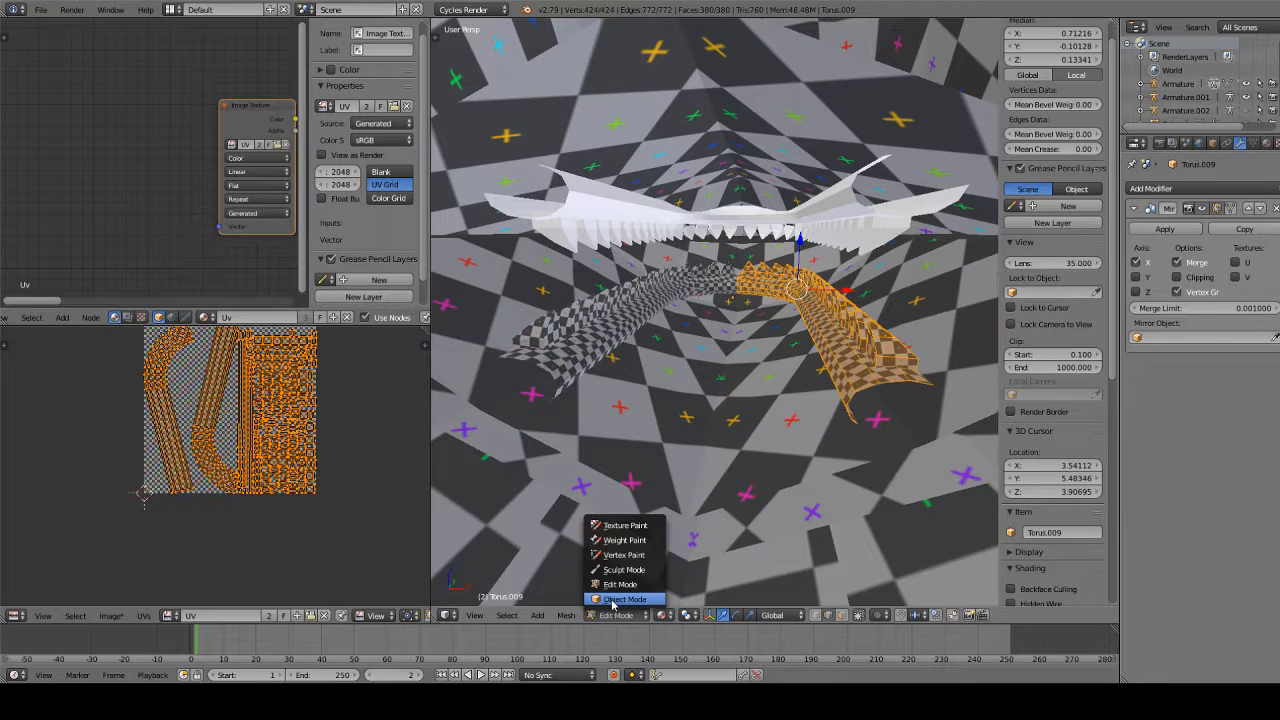
{"action": "left_click", "coordinate": [612, 600]}
{"action": "right_click", "coordinate": [574, 214]}
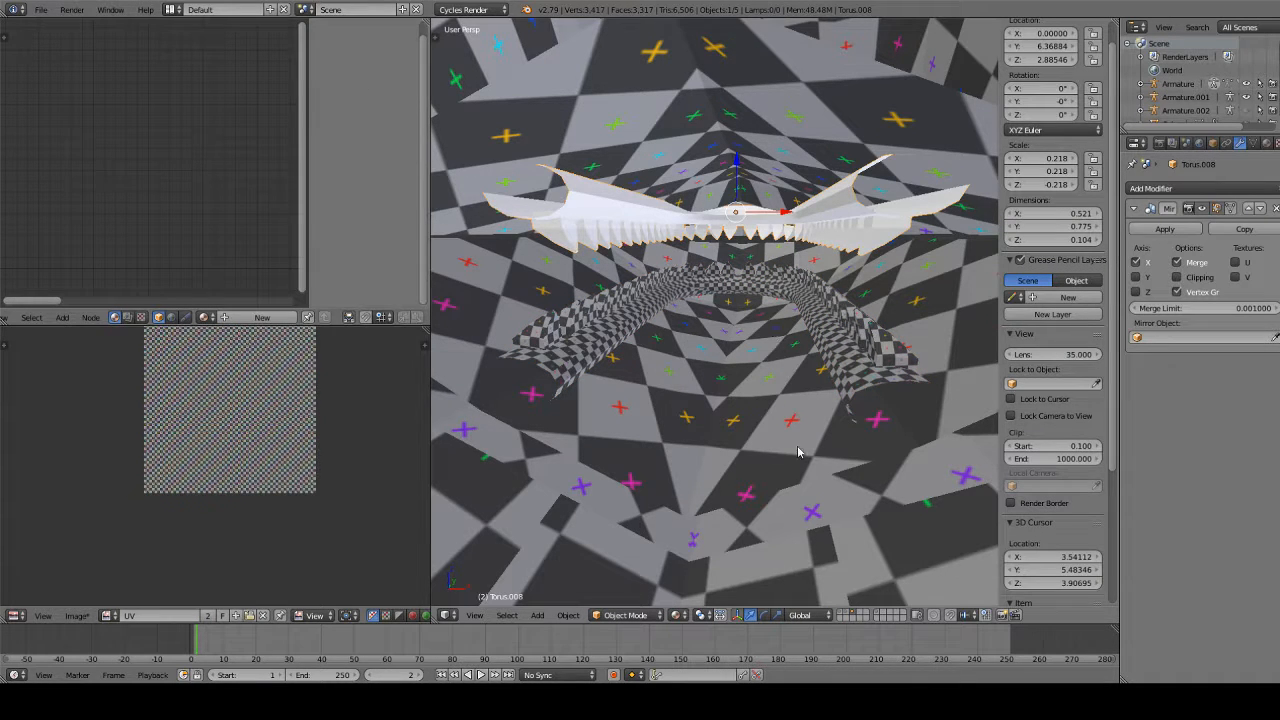
{"action": "left_click", "coordinate": [612, 615]}
{"action": "left_click", "coordinate": [622, 590]}
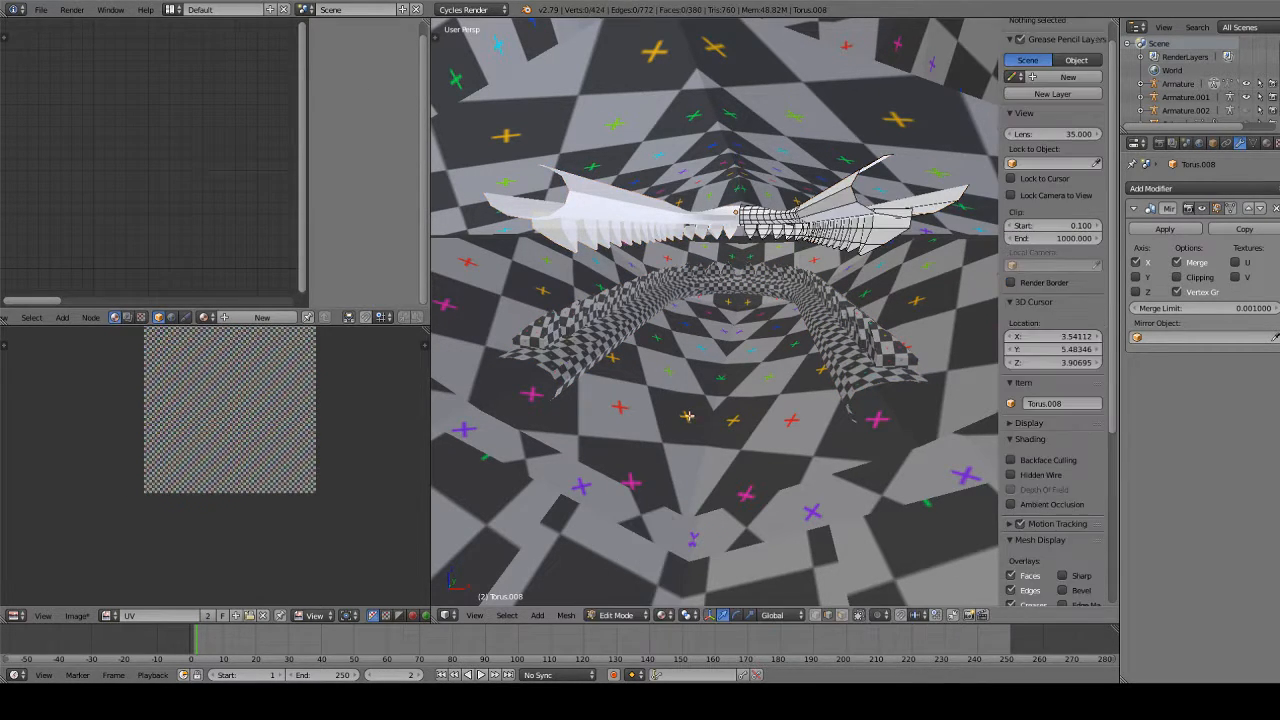
Select the entire upper teeth mesh and assign the existing Uv material to the object
{"action": "key", "text": "u"}
{"action": "left_click", "coordinate": [688, 418]}
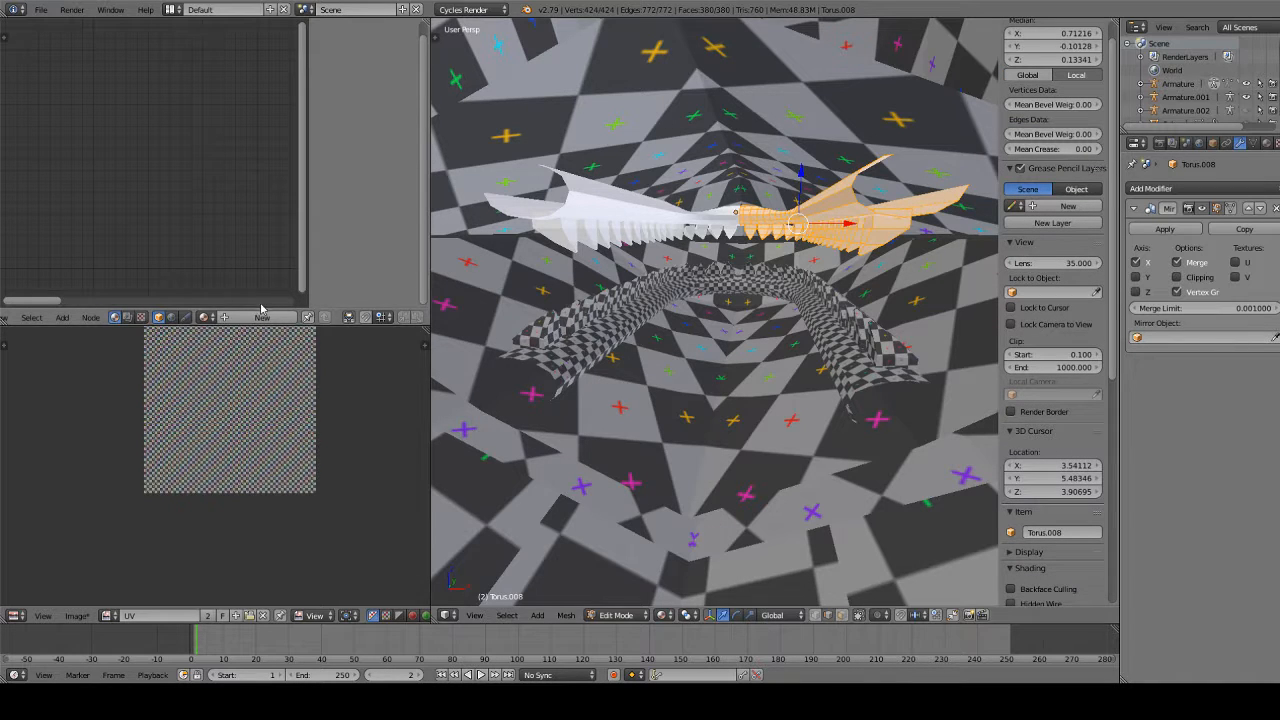
{"action": "left_click", "coordinate": [204, 317]}
{"action": "left_click", "coordinate": [216, 340]}
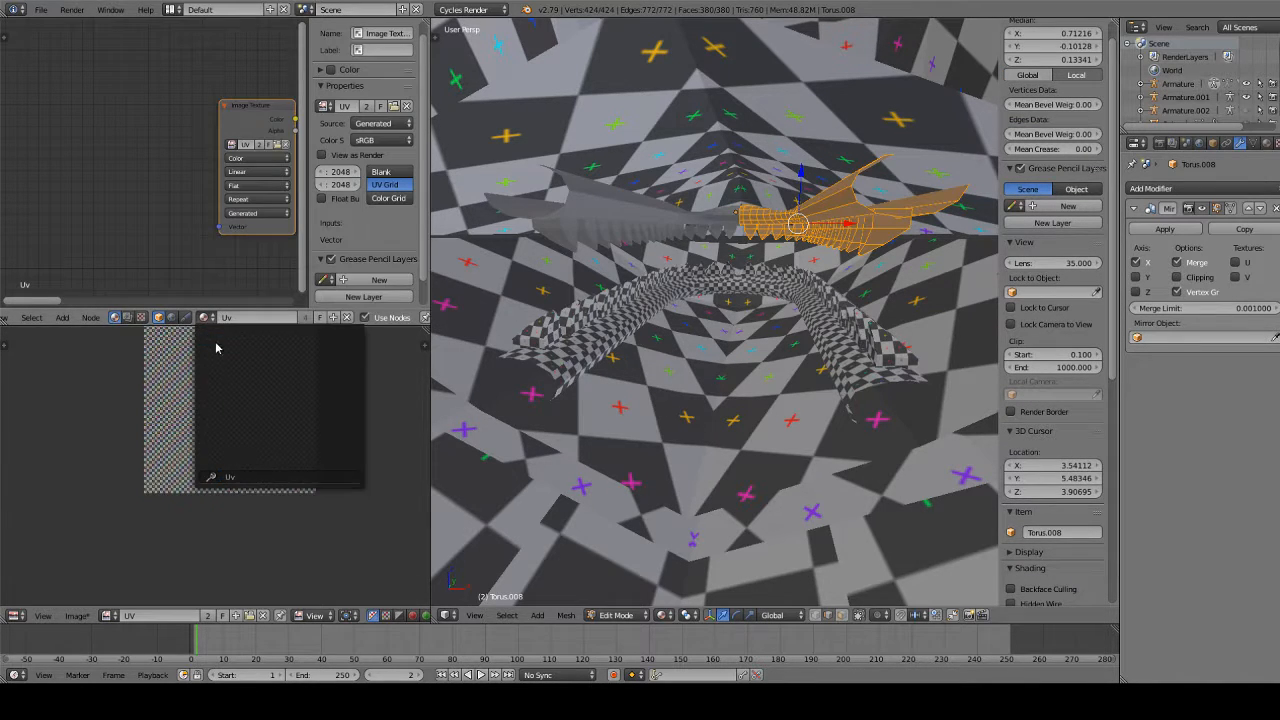
Map the upper teeth with Smart UV Project at its default settings and deselect the mesh
{"action": "key", "text": "u"}
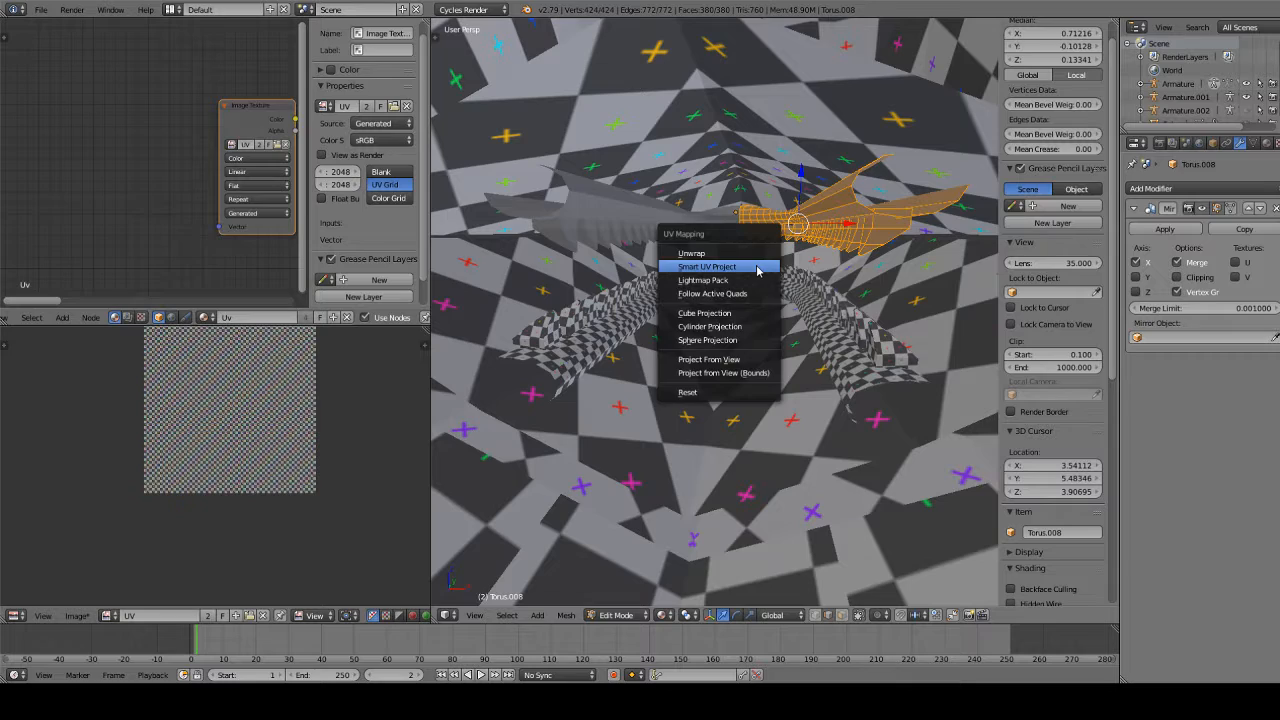
{"action": "left_click", "coordinate": [757, 270]}
{"action": "left_click", "coordinate": [785, 342]}
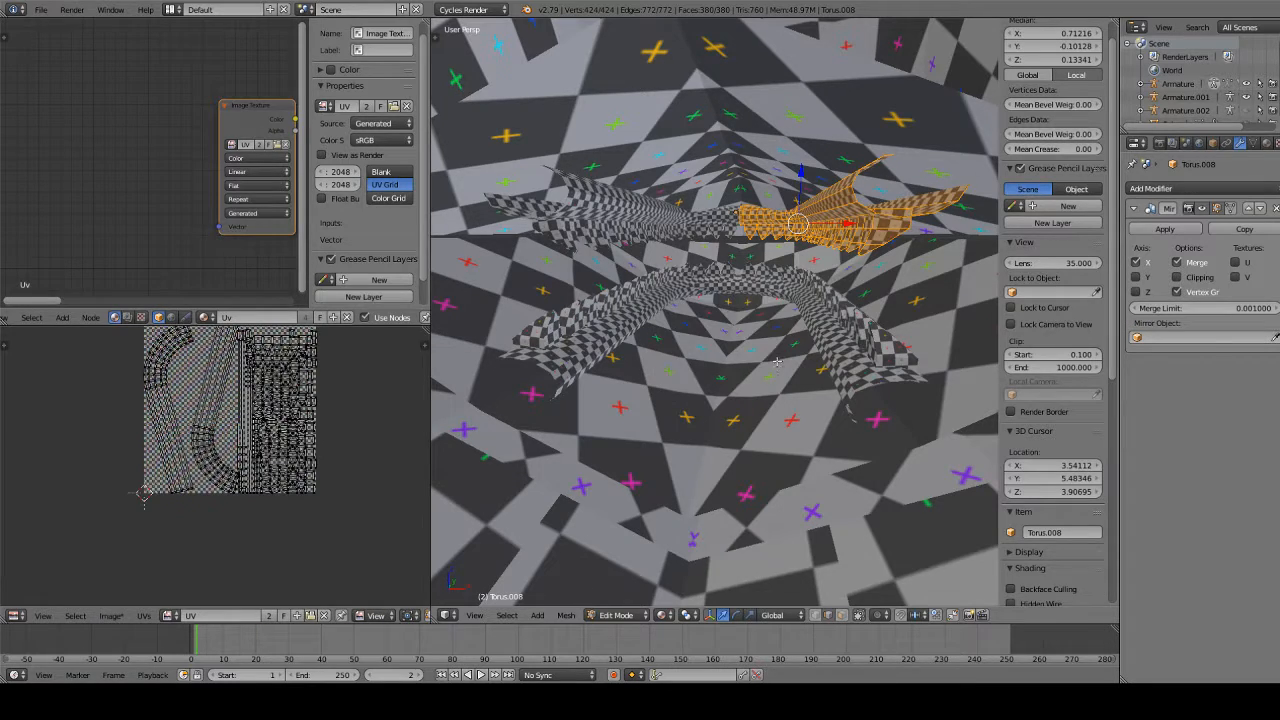
{"action": "scroll", "coordinate": [777, 361], "scroll_direction": "up", "scroll_amount": 4}
{"action": "key", "text": "a"}
{"action": "scroll", "coordinate": [777, 361], "scroll_direction": "up", "scroll_amount": 2}
{"action": "middle_click_drag", "start_coordinate": [777, 361], "coordinate": [736, 412]}
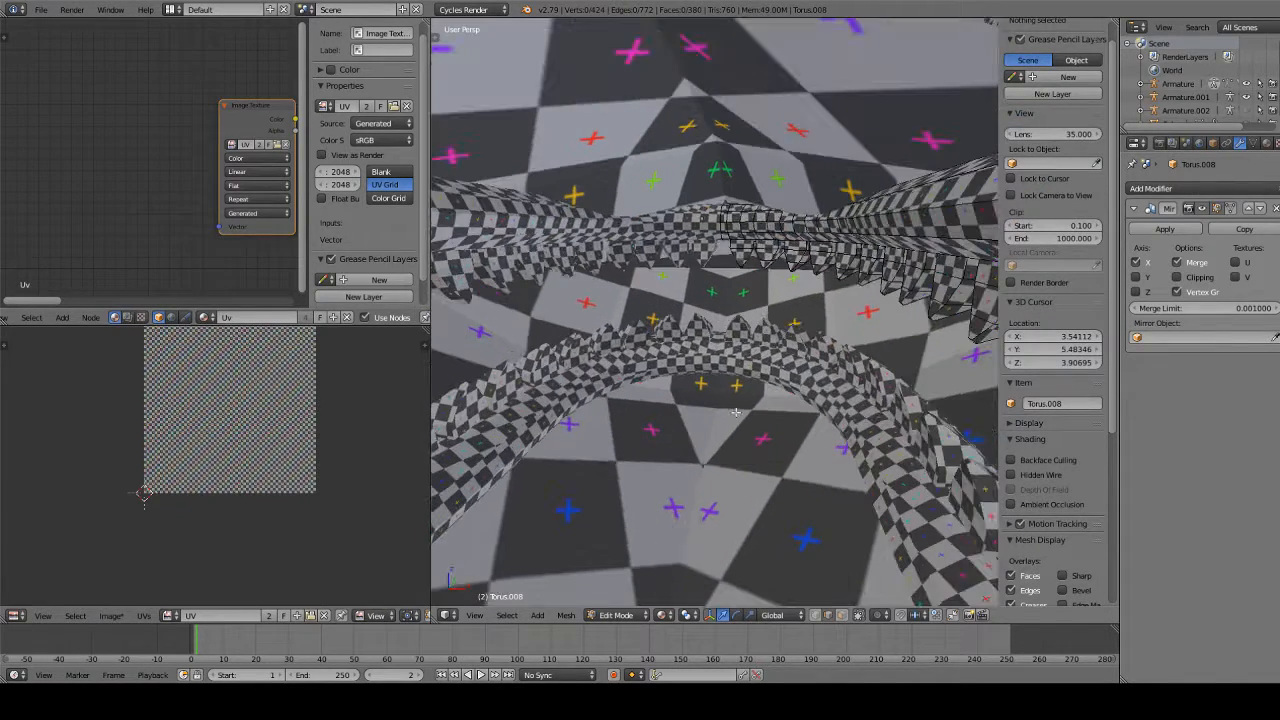
Save the project with the mapped teeth over the existing blend file
{"action": "key", "text": "ctrl+s"}
{"action": "left_click", "coordinate": [735, 410]}
{"action": "scroll", "coordinate": [735, 410], "scroll_direction": "down", "scroll_amount": 8}
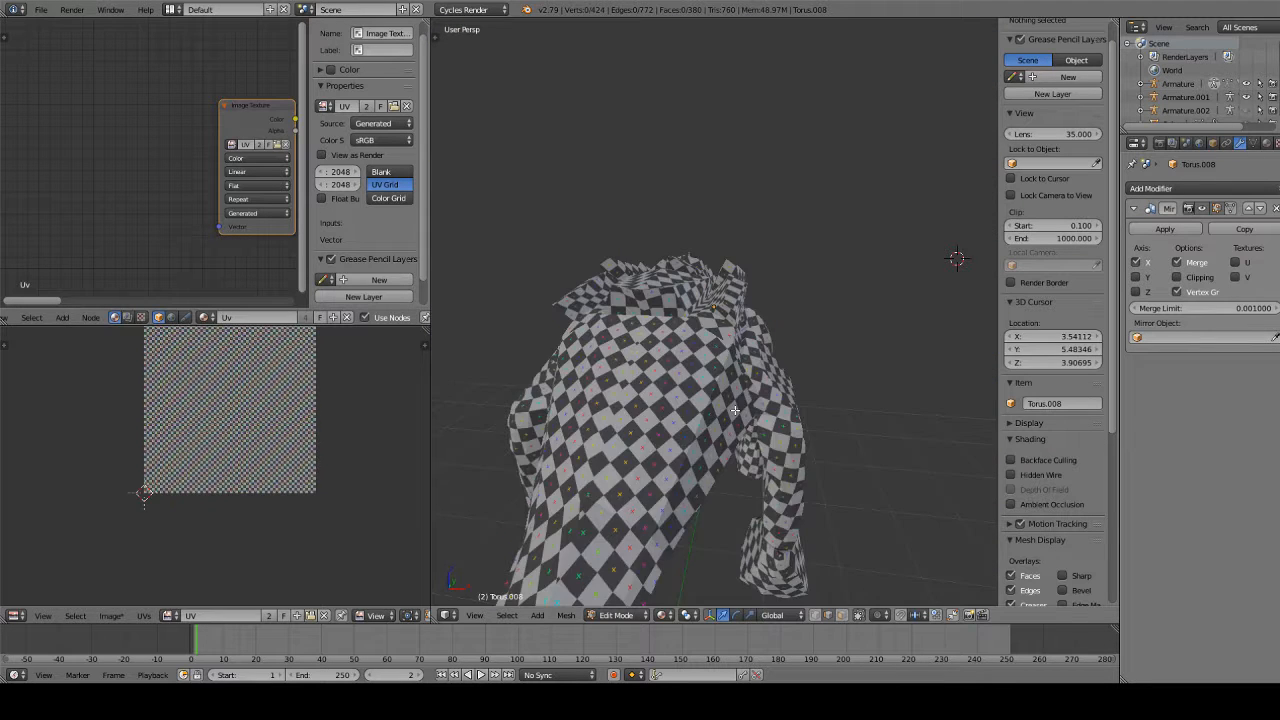
Leave Edit Mode on the teeth object, returning to Object Mode, and deselect all objects
{"action": "scroll", "coordinate": [735, 410], "scroll_direction": "down", "scroll_amount": 3}
{"action": "middle_click_drag", "start_coordinate": [735, 410], "coordinate": [564, 317]}
{"action": "scroll", "coordinate": [565, 318], "scroll_direction": "up", "scroll_amount": 6}
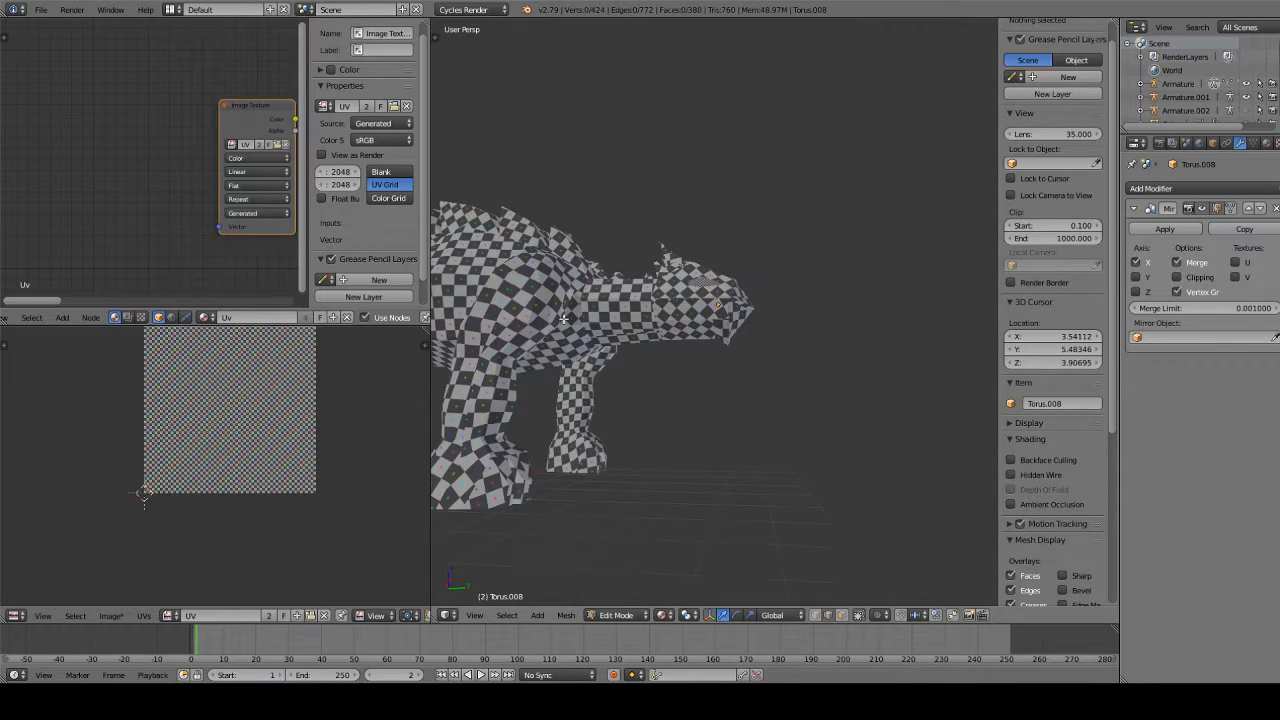
{"action": "left_click", "coordinate": [609, 615]}
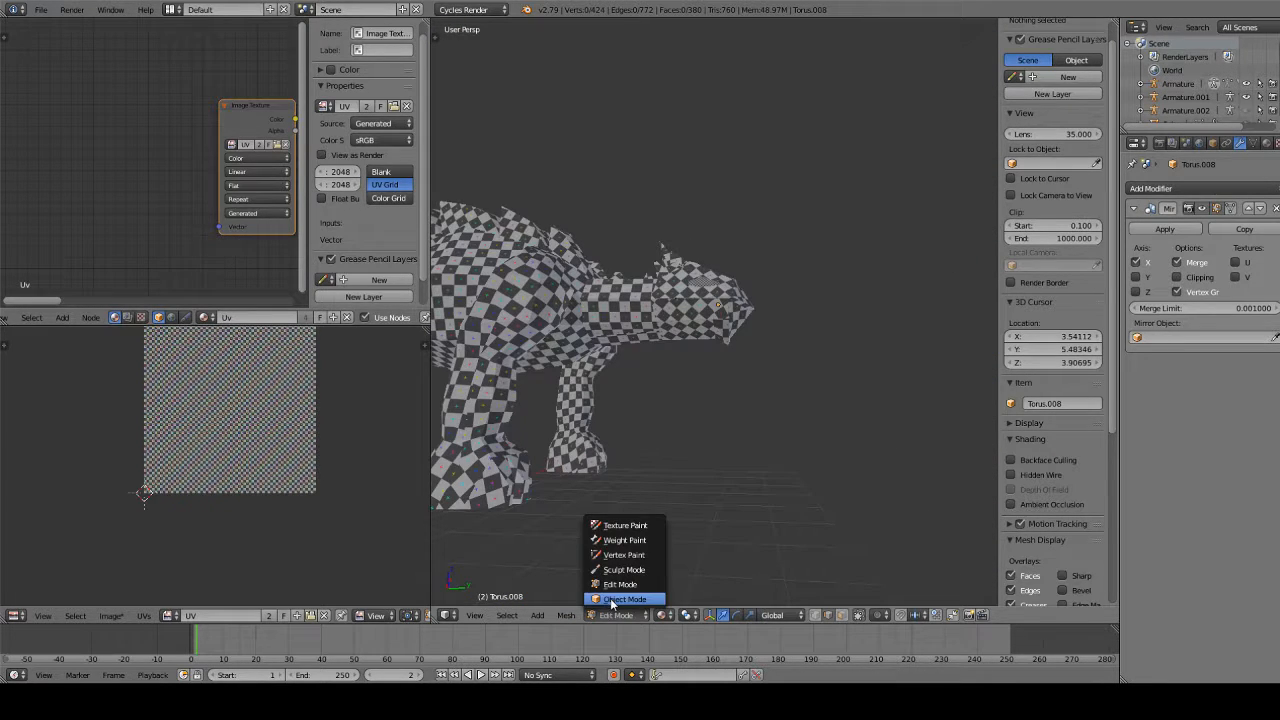
{"action": "left_click", "coordinate": [612, 599]}
{"action": "key", "text": "a"}
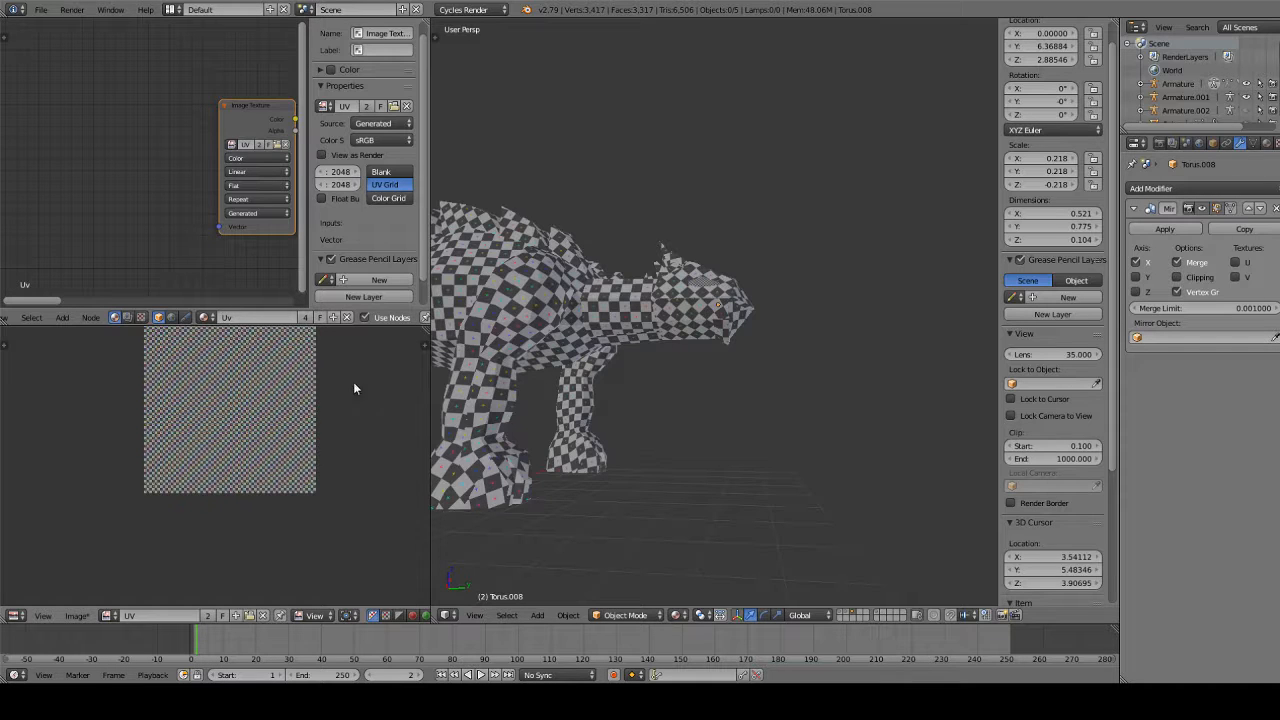
{"action": "left_click", "coordinate": [334, 317]}
{"action": "key", "text": "Home"}
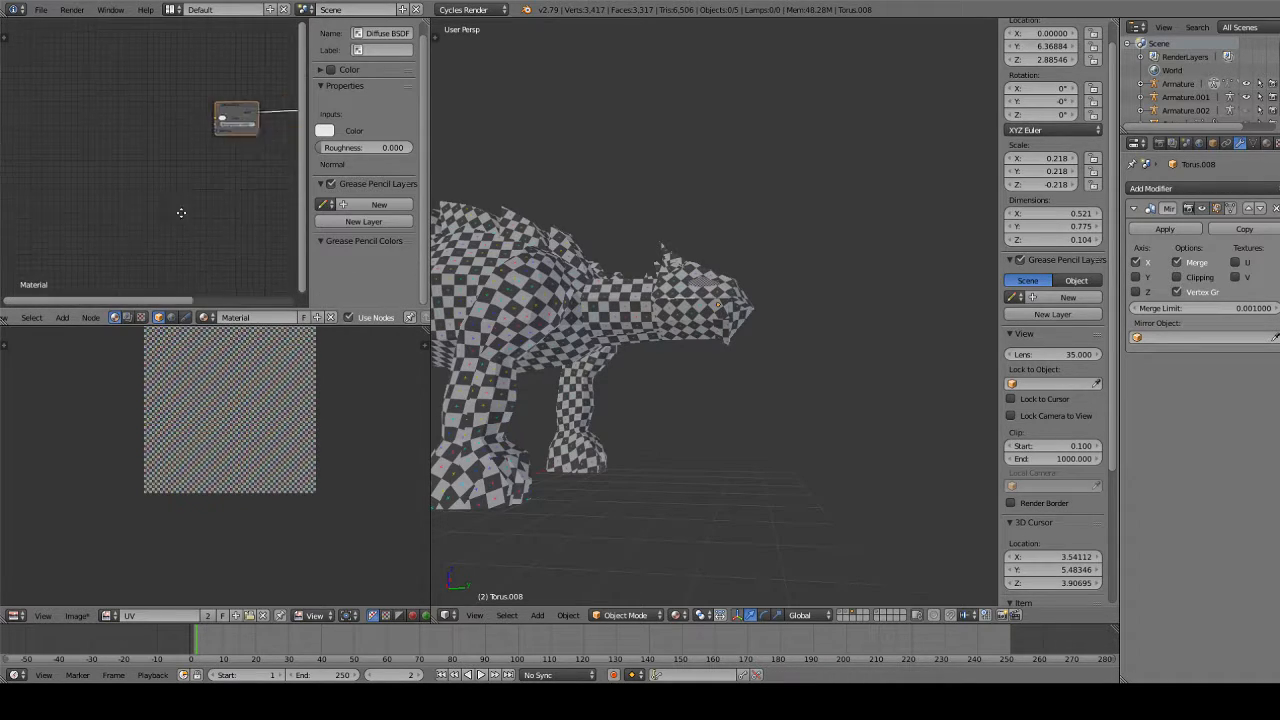
{"action": "left_click", "coordinate": [237, 615]}
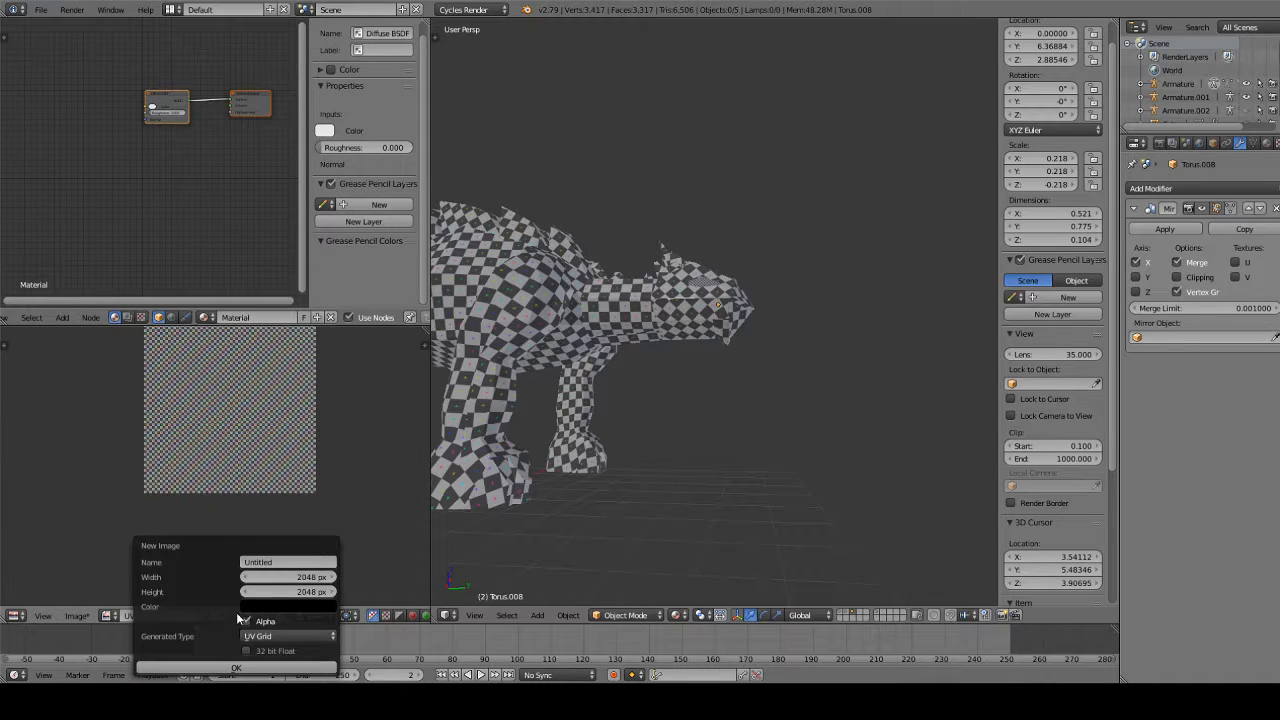
{"action": "left_click", "coordinate": [267, 563]}
{"action": "left_click", "coordinate": [636, 481]}
{"action": "left_click", "coordinate": [330, 317]}
Give the dinosaur body a new material and create a Blank image at 2048 × 2048 px with the default name Untitled
{"action": "right_click", "coordinate": [497, 288]}
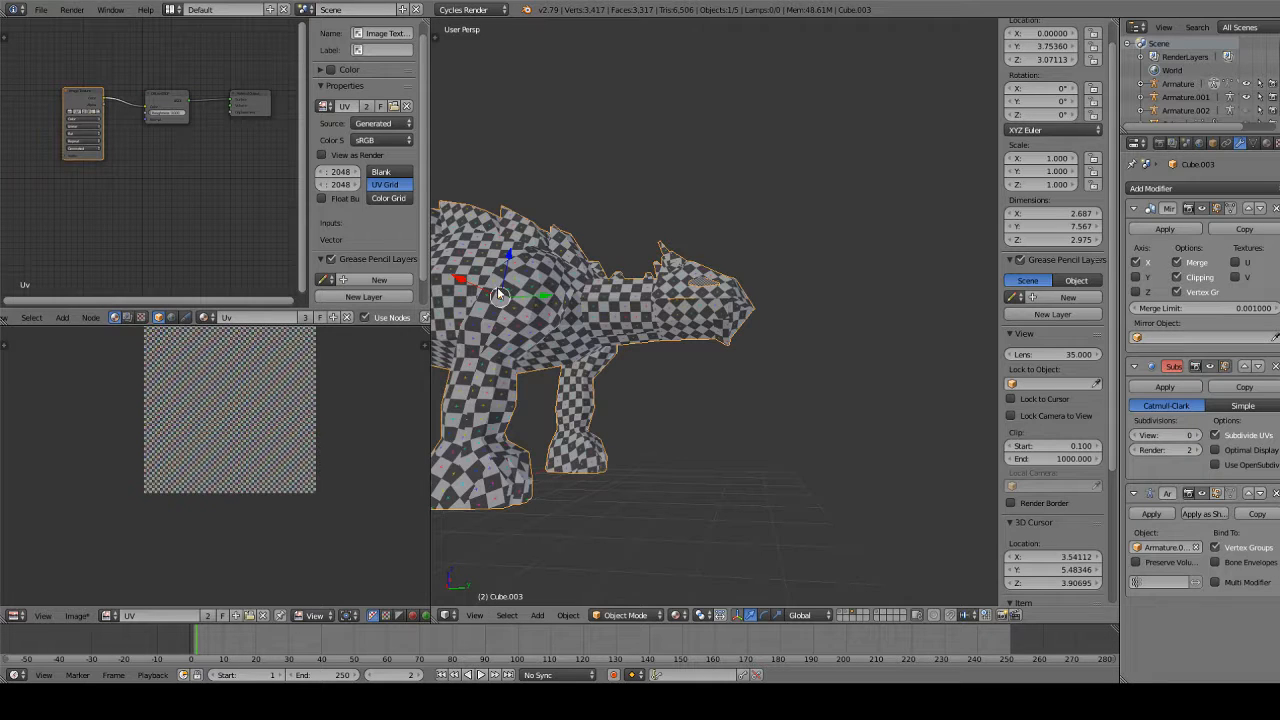
{"action": "left_click", "coordinate": [335, 319]}
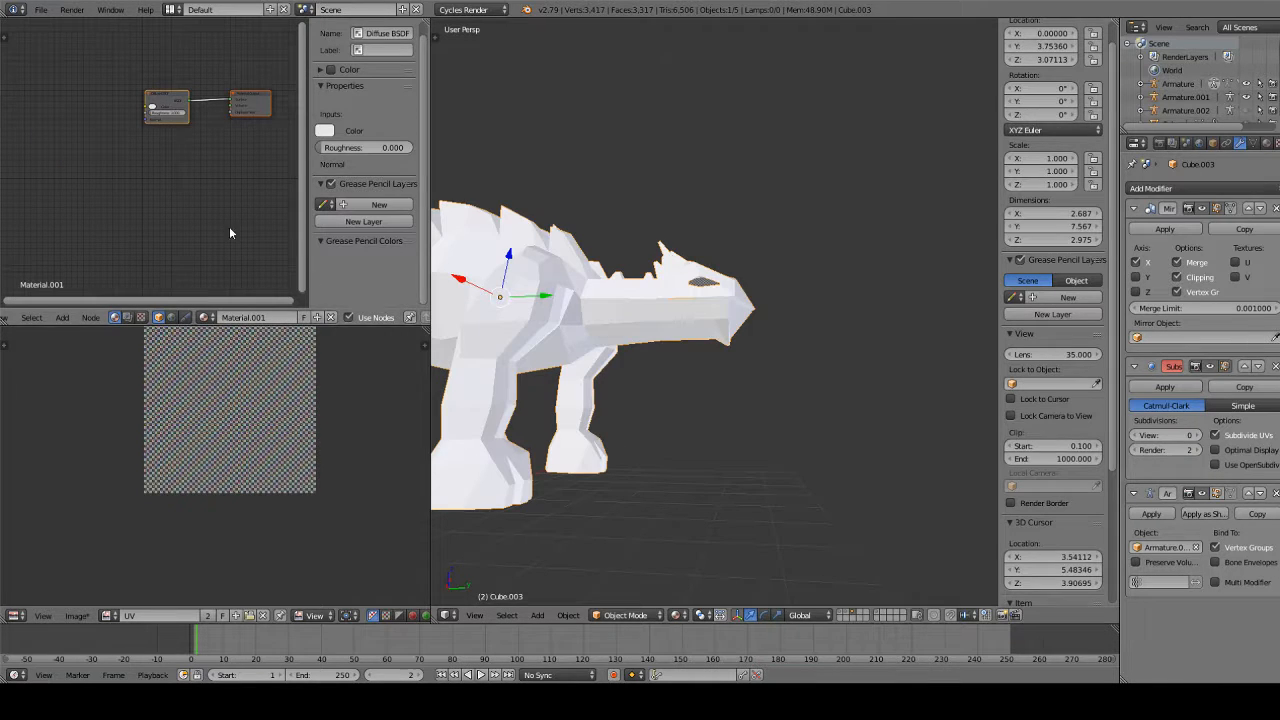
{"action": "left_click", "coordinate": [237, 616]}
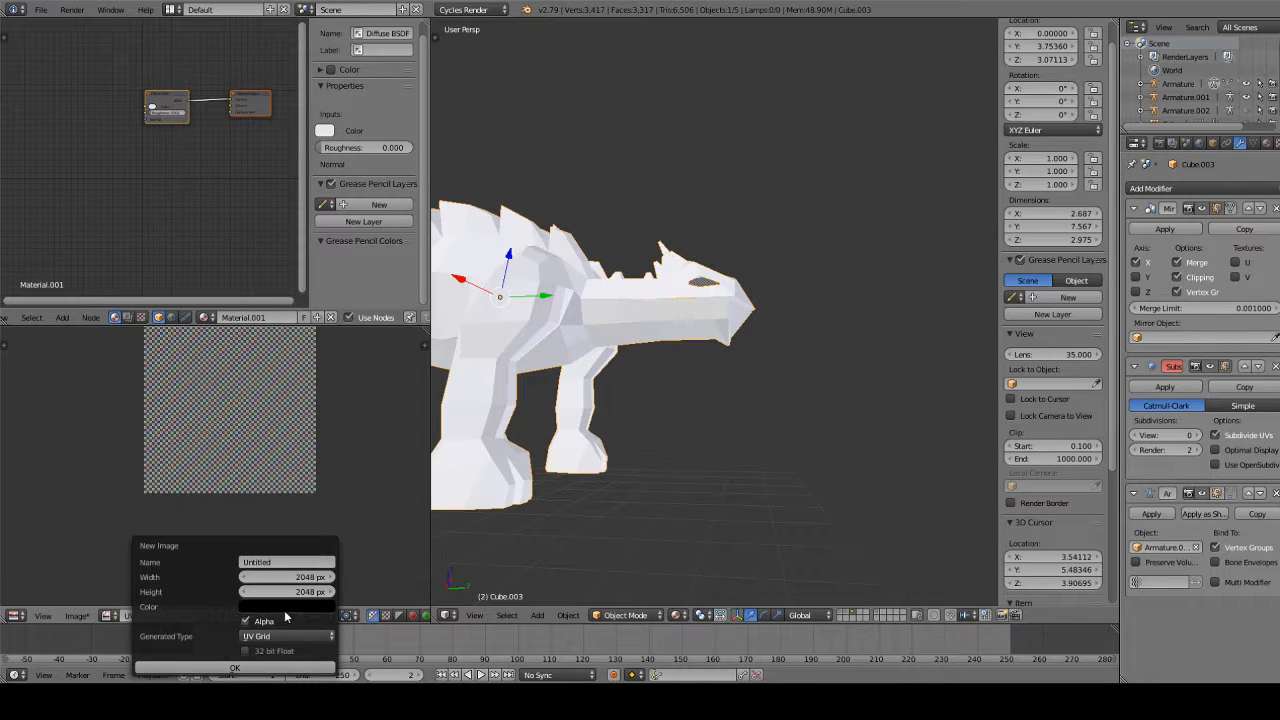
{"action": "left_click", "coordinate": [278, 643]}
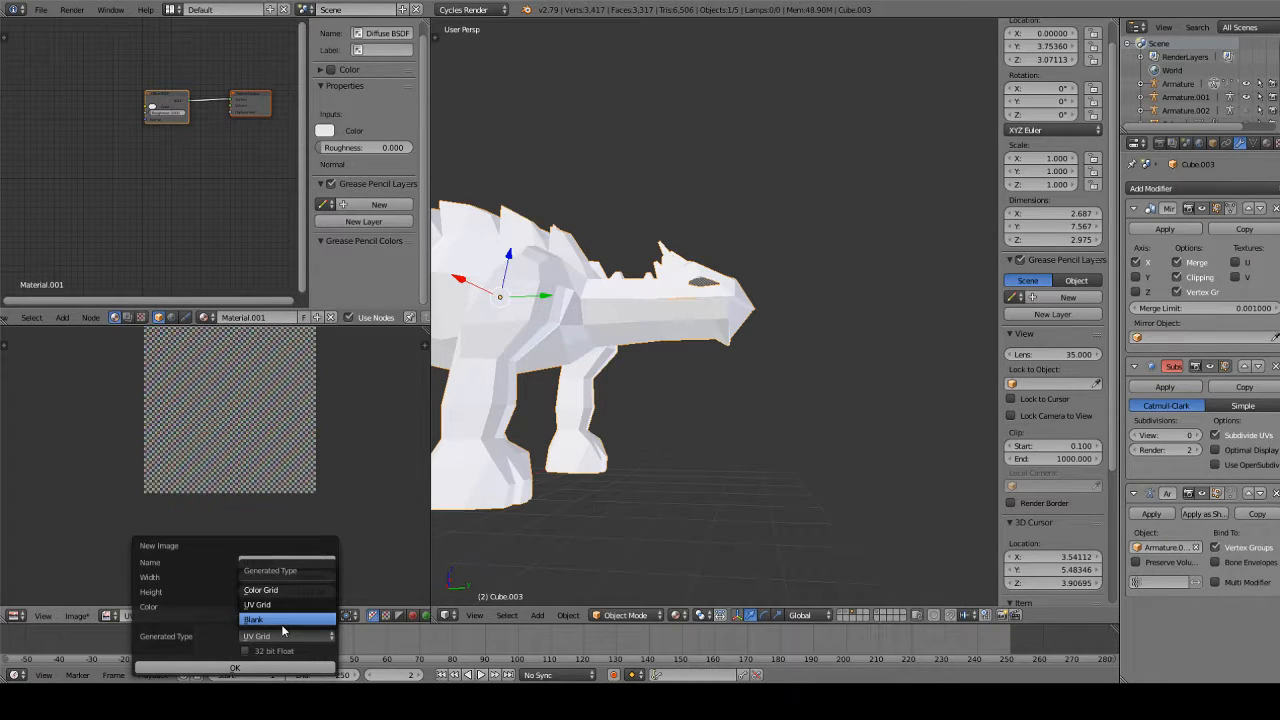
{"action": "left_click", "coordinate": [281, 624]}
{"action": "left_click", "coordinate": [295, 607]}
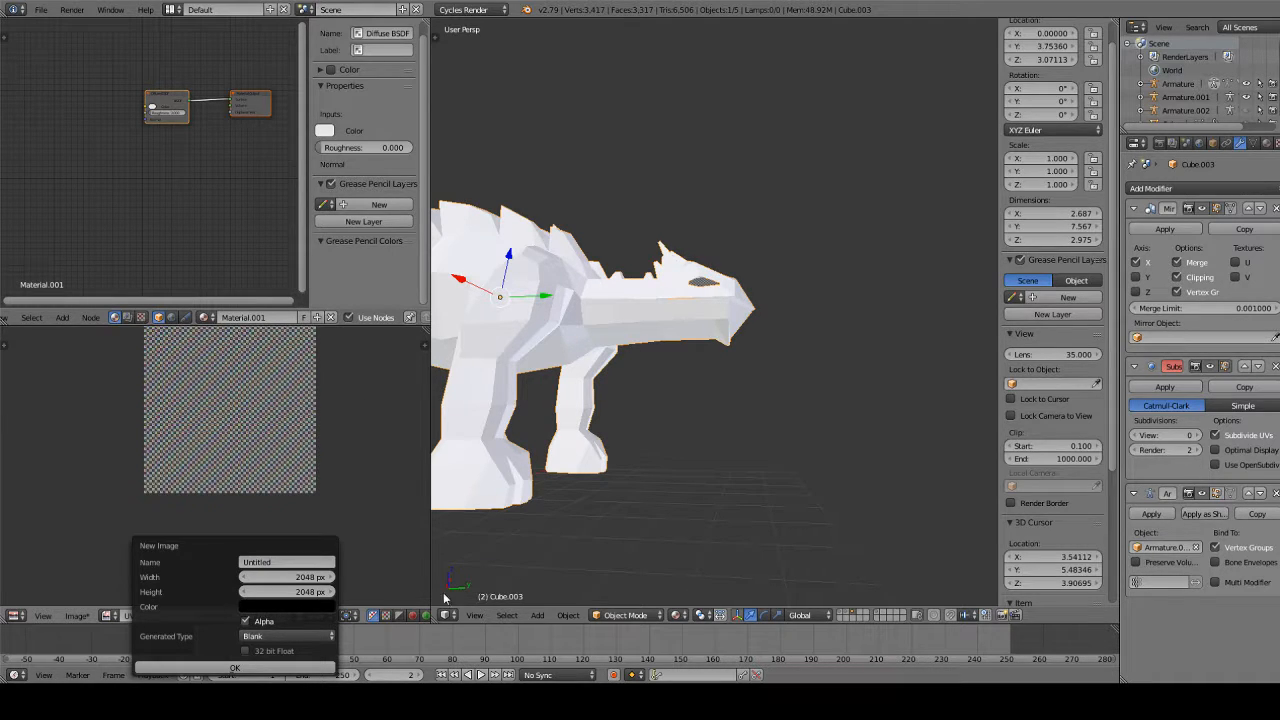
{"action": "left_click", "coordinate": [265, 668]}
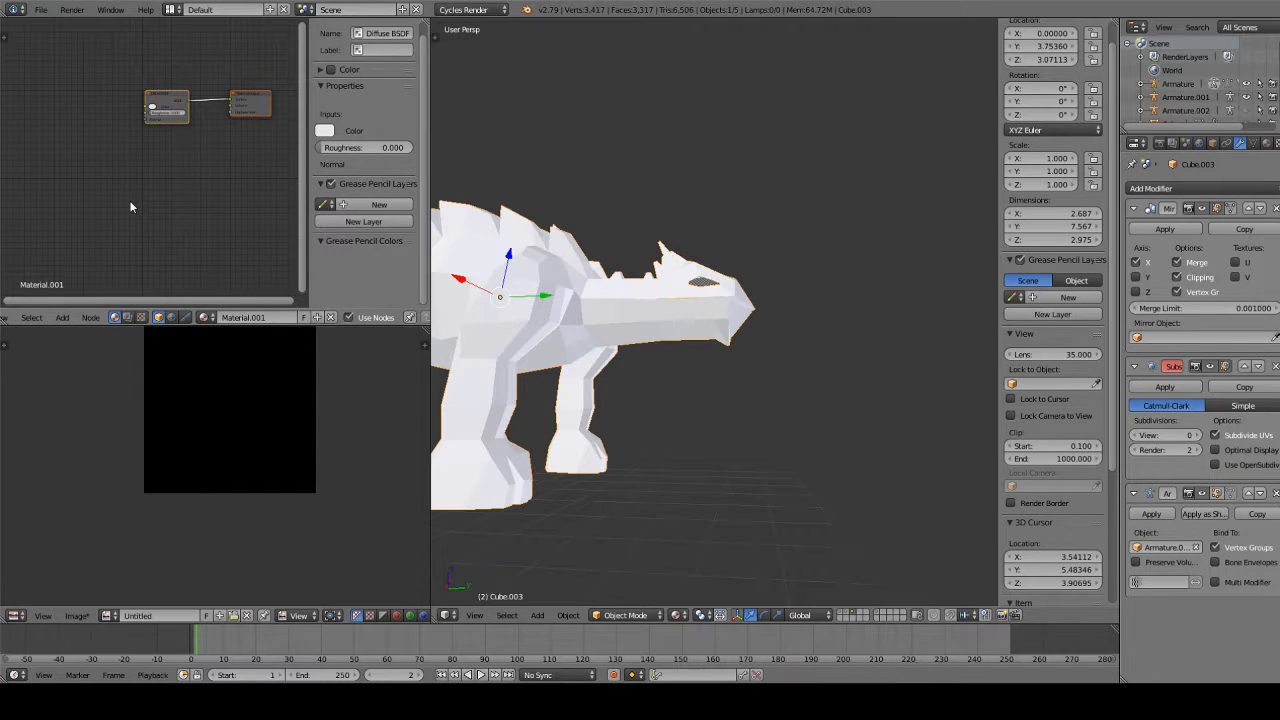
{"action": "key", "text": "shift+a"}
{"action": "mouse_move", "coordinate": [129, 203]}
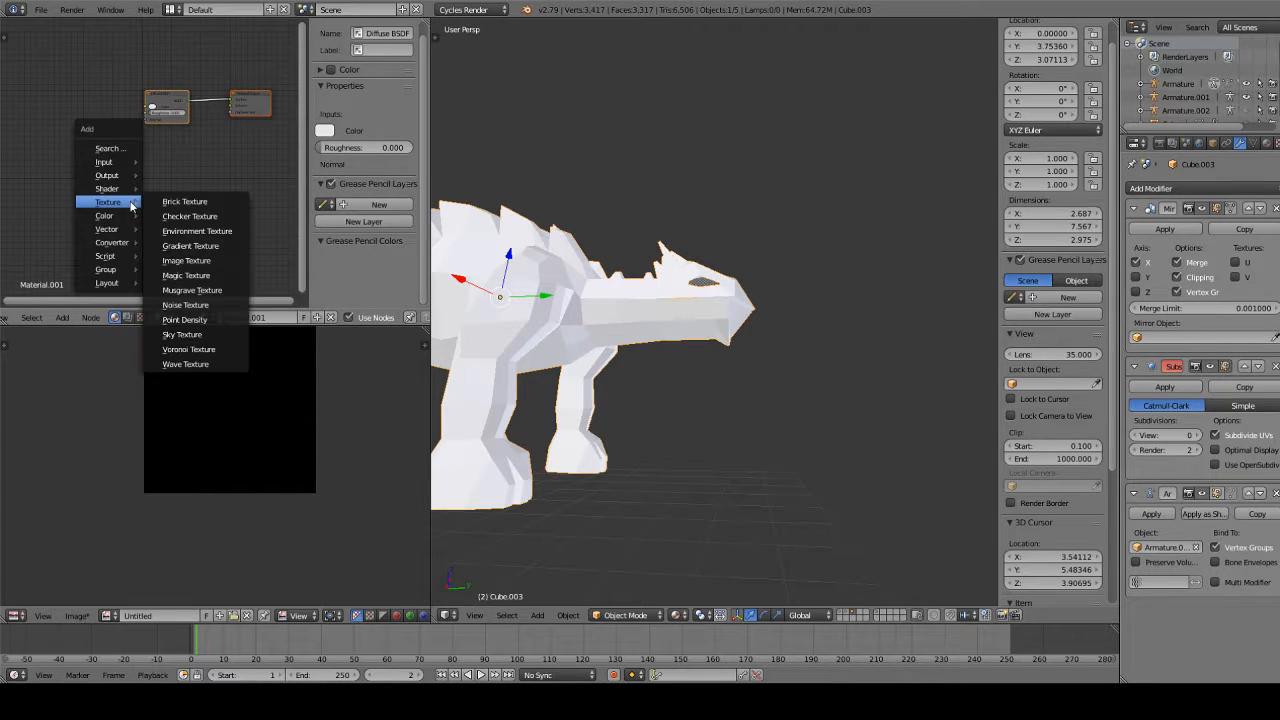
{"action": "left_click", "coordinate": [205, 279]}
{"action": "right_click", "coordinate": [109, 168]}
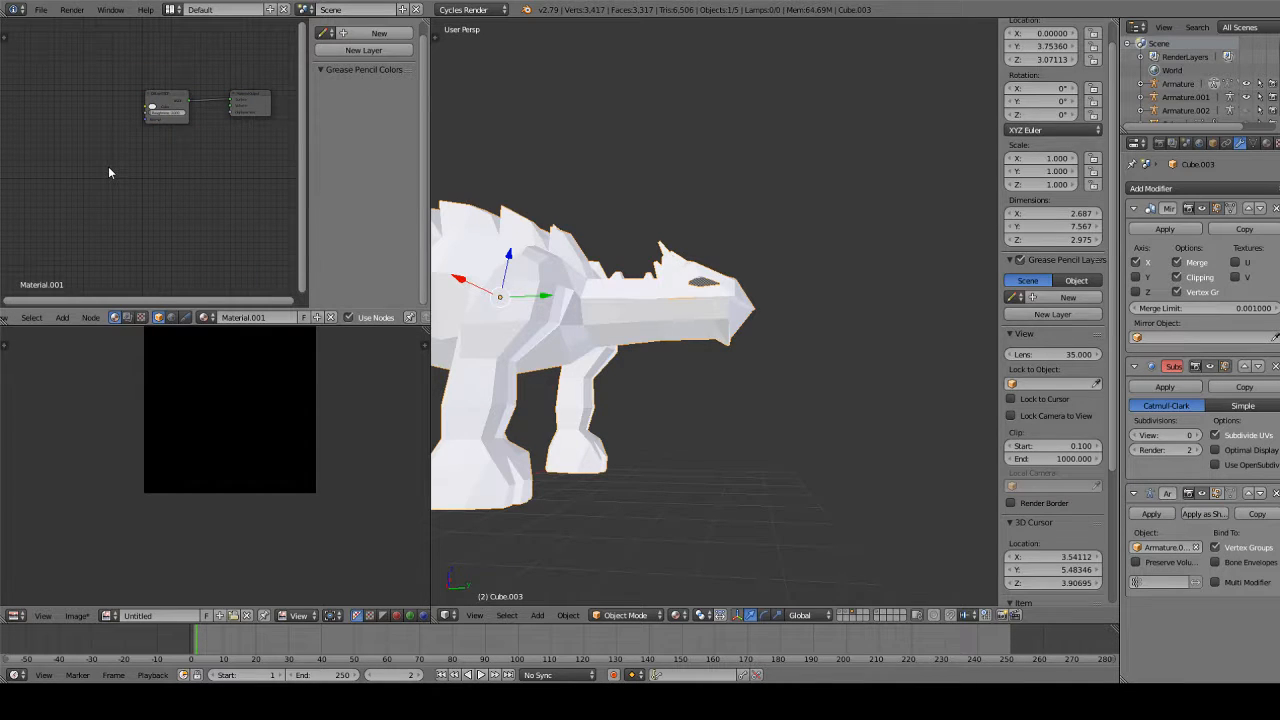
Add an Image Texture node to the body material and place it just before the Diffuse BSDF node
{"action": "scroll", "coordinate": [116, 158], "scroll_direction": "down", "scroll_amount": 4}
{"action": "scroll", "coordinate": [117, 157], "scroll_direction": "up", "scroll_amount": 5}
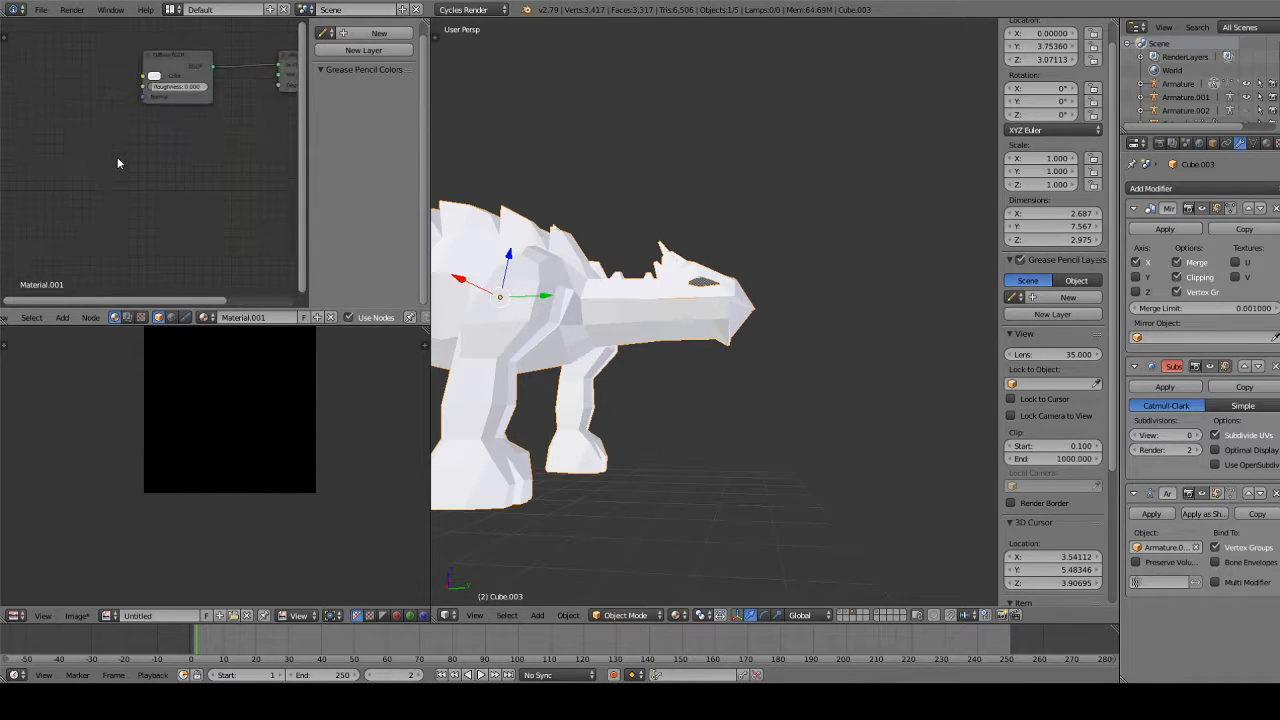
{"action": "key", "text": "shift+a"}
{"action": "mouse_move", "coordinate": [117, 189]}
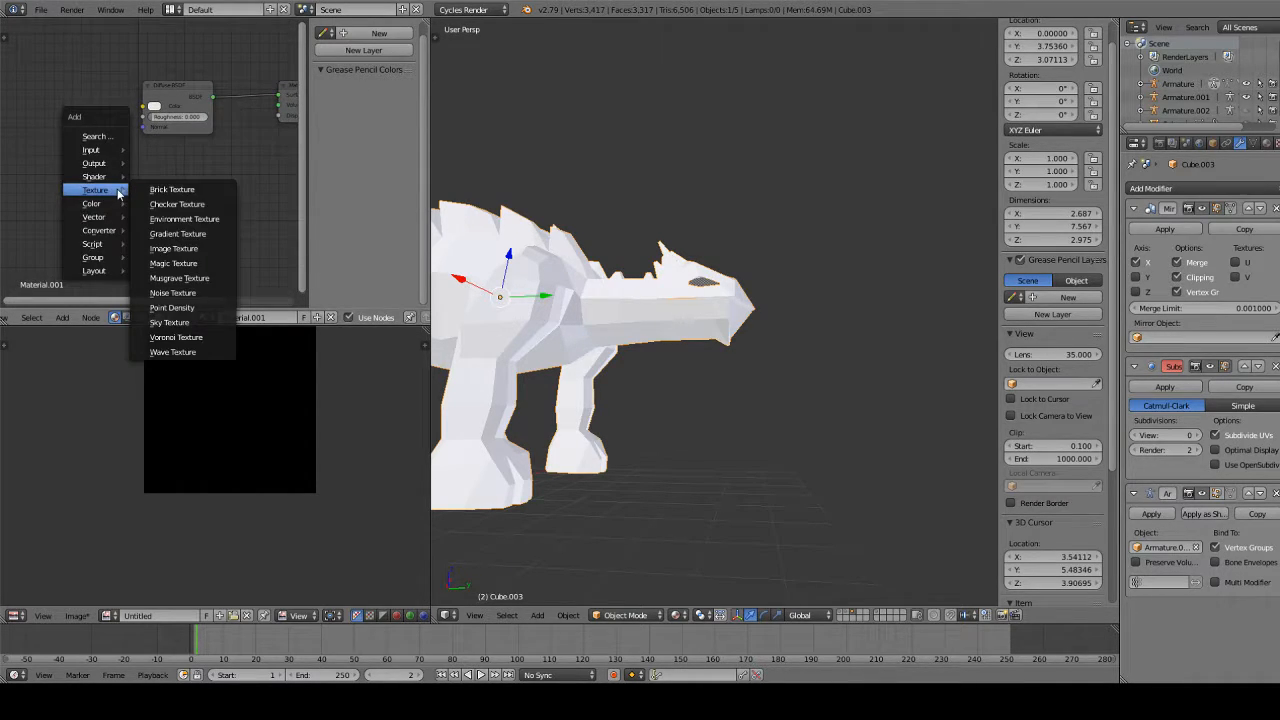
{"action": "left_click", "coordinate": [200, 249]}
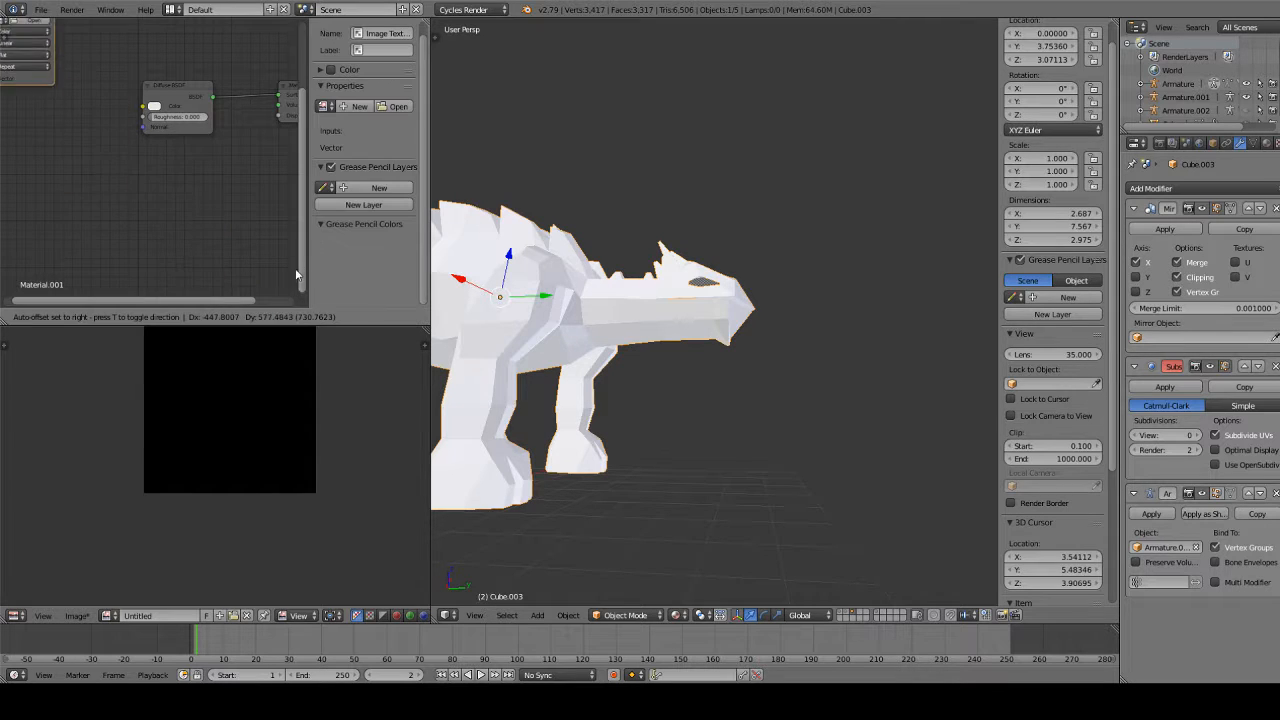
{"action": "left_click", "coordinate": [95, 150]}
Assign the Untitled image to the Image Texture node and connect its Color output to the Diffuse BSDF's Color input
{"action": "left_click", "coordinate": [72, 128]}
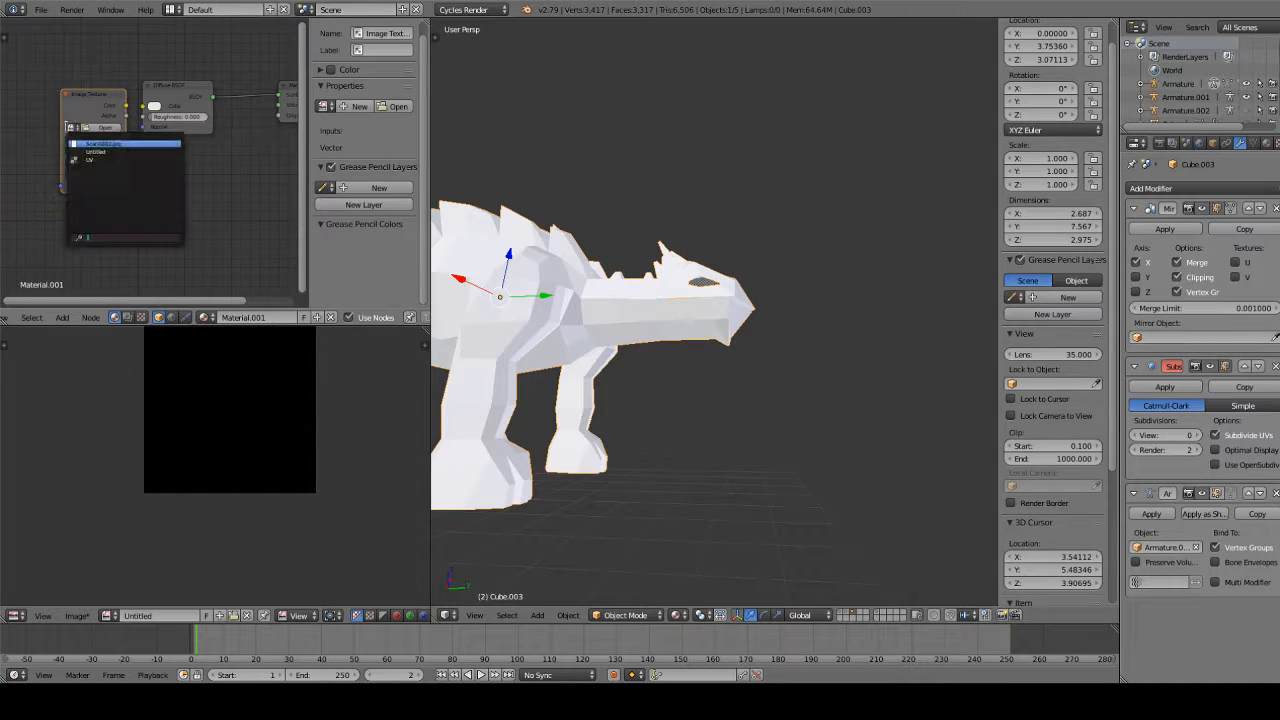
{"action": "left_click", "coordinate": [97, 152]}
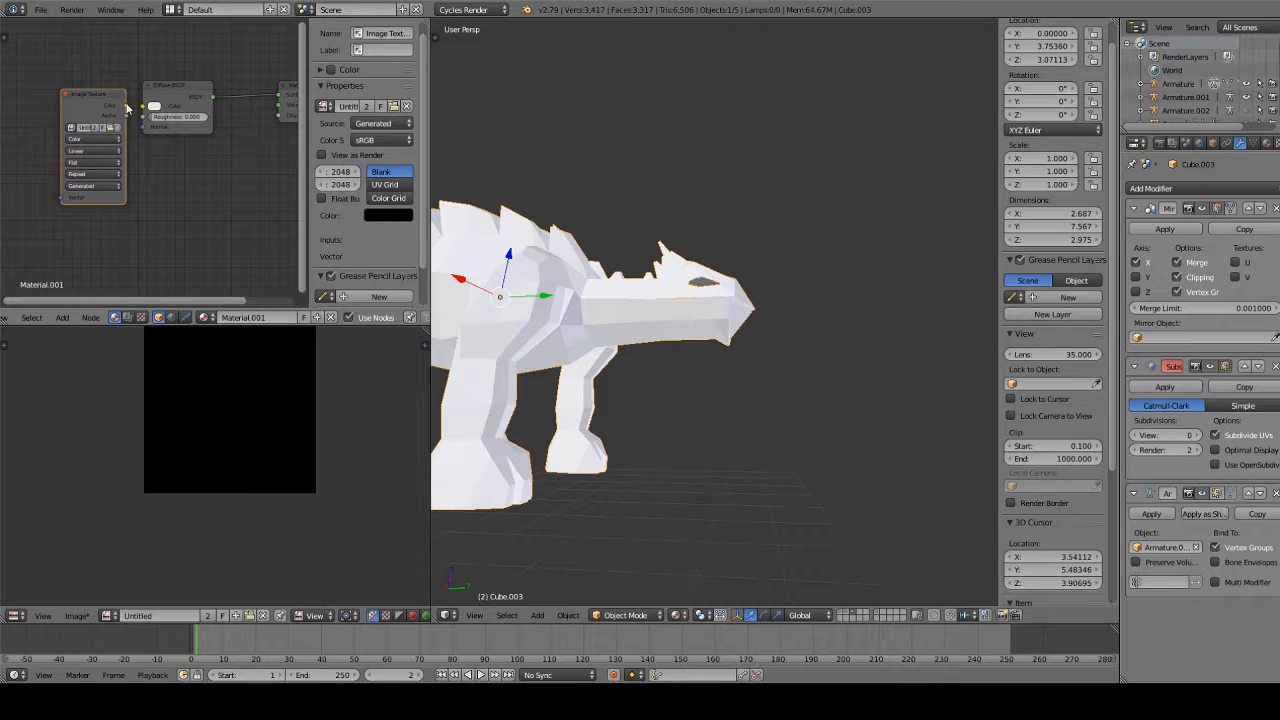
{"action": "left_click_drag", "start_coordinate": [126, 105], "coordinate": [144, 106]}
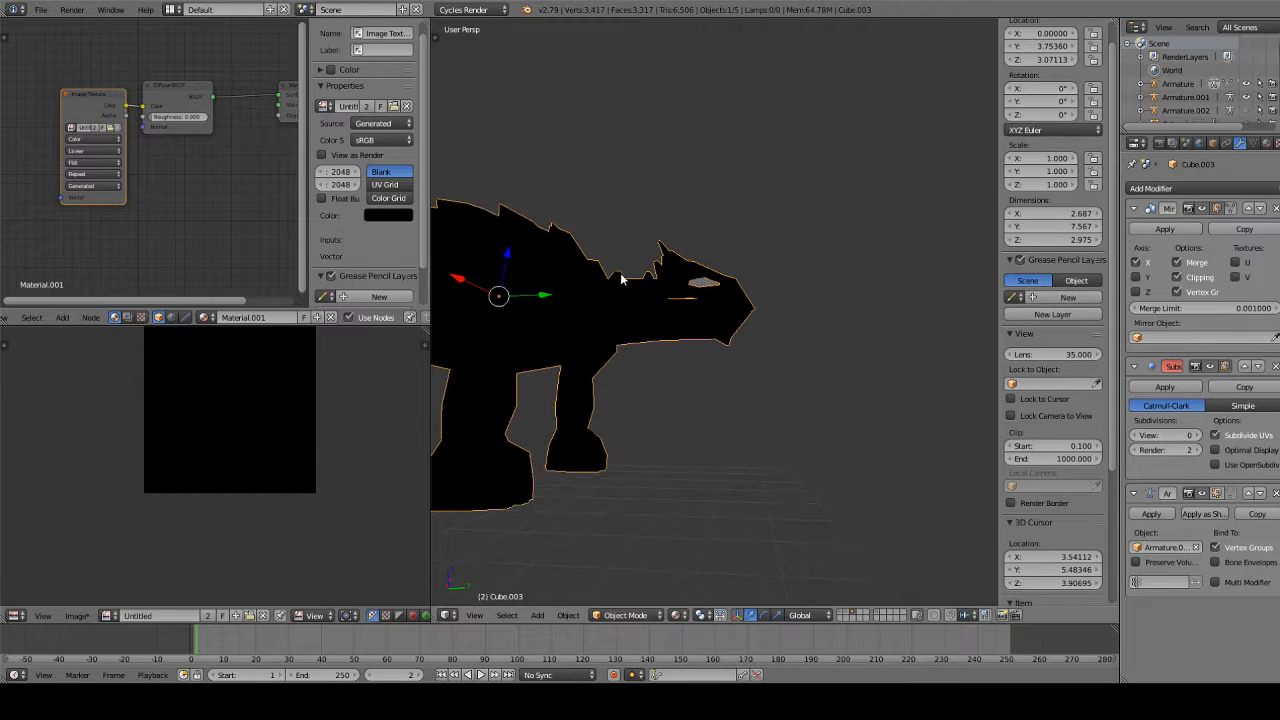
Rearrange the Image Texture and Diffuse BSDF nodes to make room before the Material Output node
{"action": "middle_click_drag", "start_coordinate": [620, 280], "coordinate": [611, 337]}
{"action": "left_click_drag", "start_coordinate": [90, 104], "coordinate": [14, 97]}
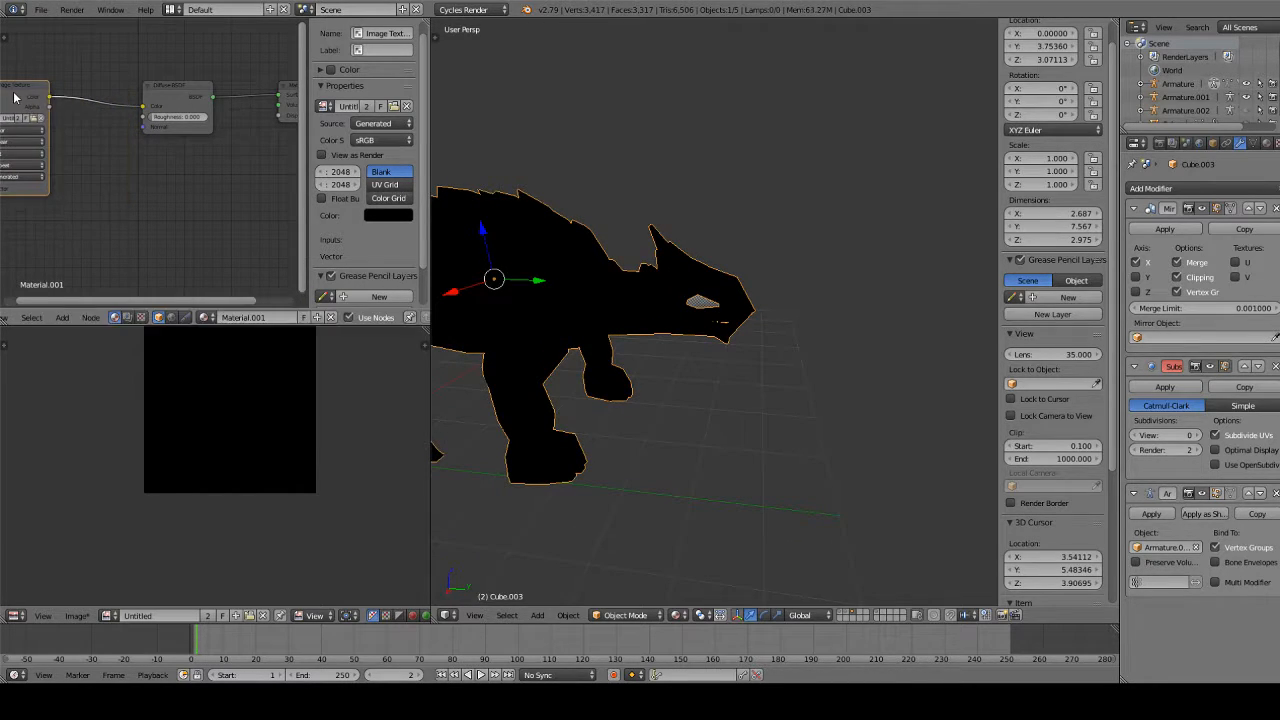
{"action": "left_click", "coordinate": [178, 93]}
{"action": "key", "text": "Home"}
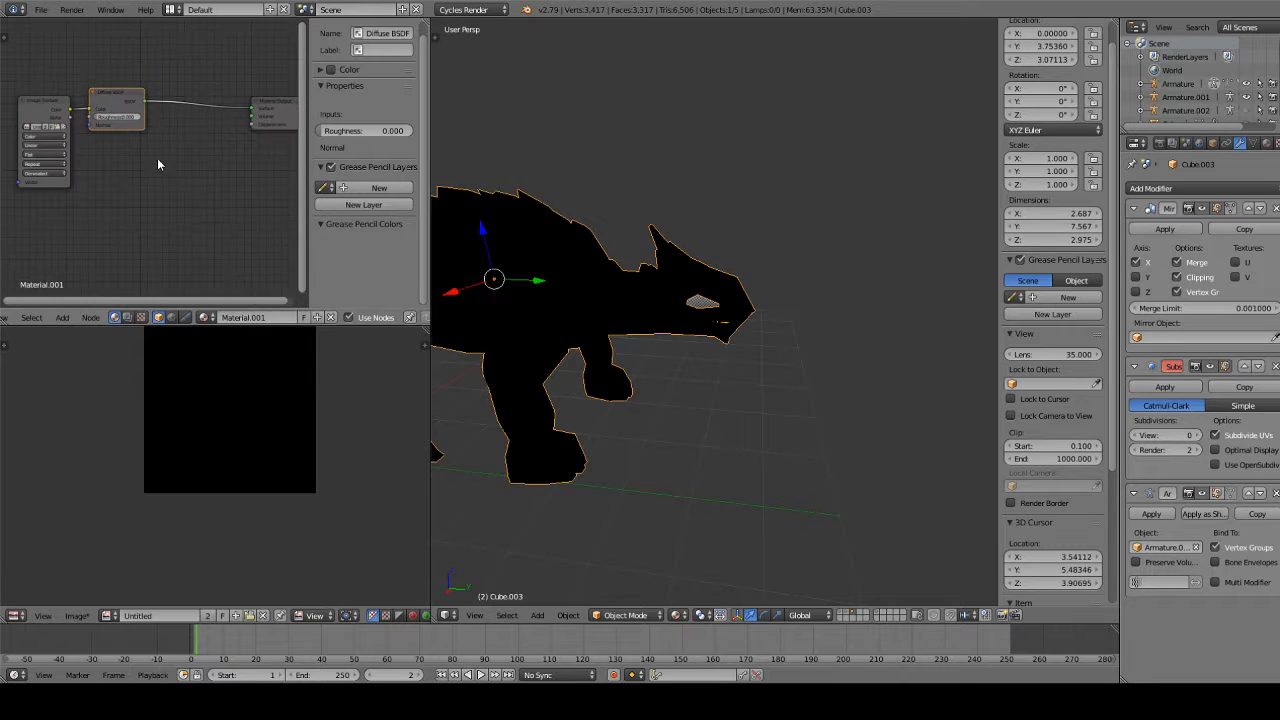
Add a Principled BSDF shader node and place it between the Diffuse BSDF and Material Output nodes, leaving it unconnected
{"action": "key", "text": "shift+a"}
{"action": "mouse_move", "coordinate": [183, 180]}
{"action": "mouse_move", "coordinate": [175, 210]}
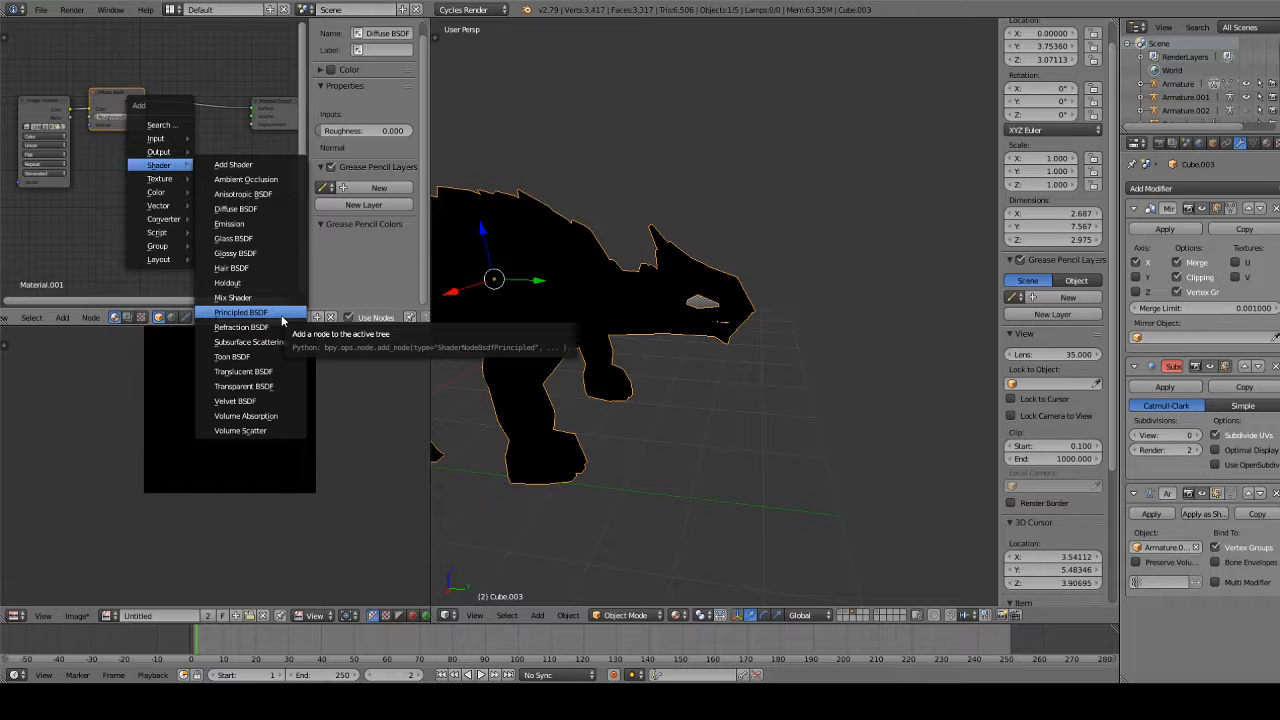
{"action": "left_click", "coordinate": [282, 316]}
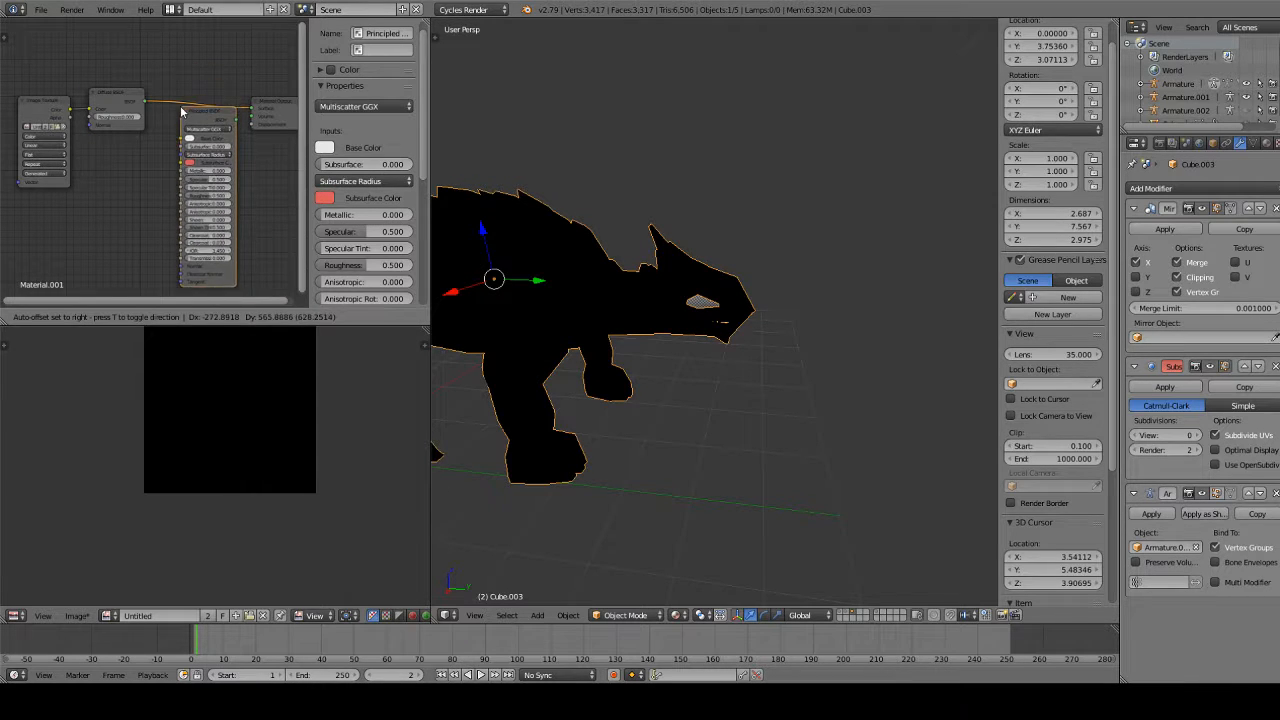
{"action": "left_click", "coordinate": [182, 112]}
Examine the Principled BSDF node's inputs, from Base Color and Metallic down to Normal and Tangent
{"action": "scroll", "coordinate": [113, 137], "scroll_direction": "up", "scroll_amount": 2}
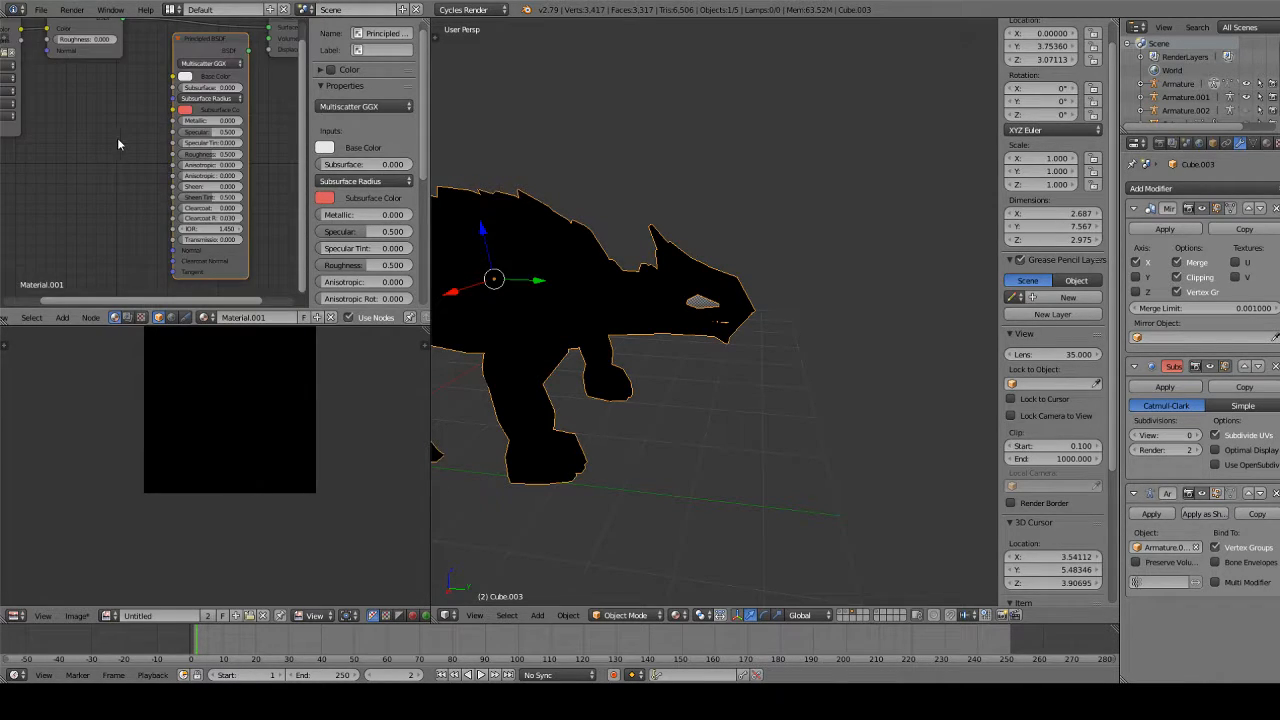
{"action": "scroll", "coordinate": [117, 138], "scroll_direction": "up", "scroll_amount": 1}
{"action": "middle_click_drag", "start_coordinate": [117, 138], "coordinate": [38, 170]}
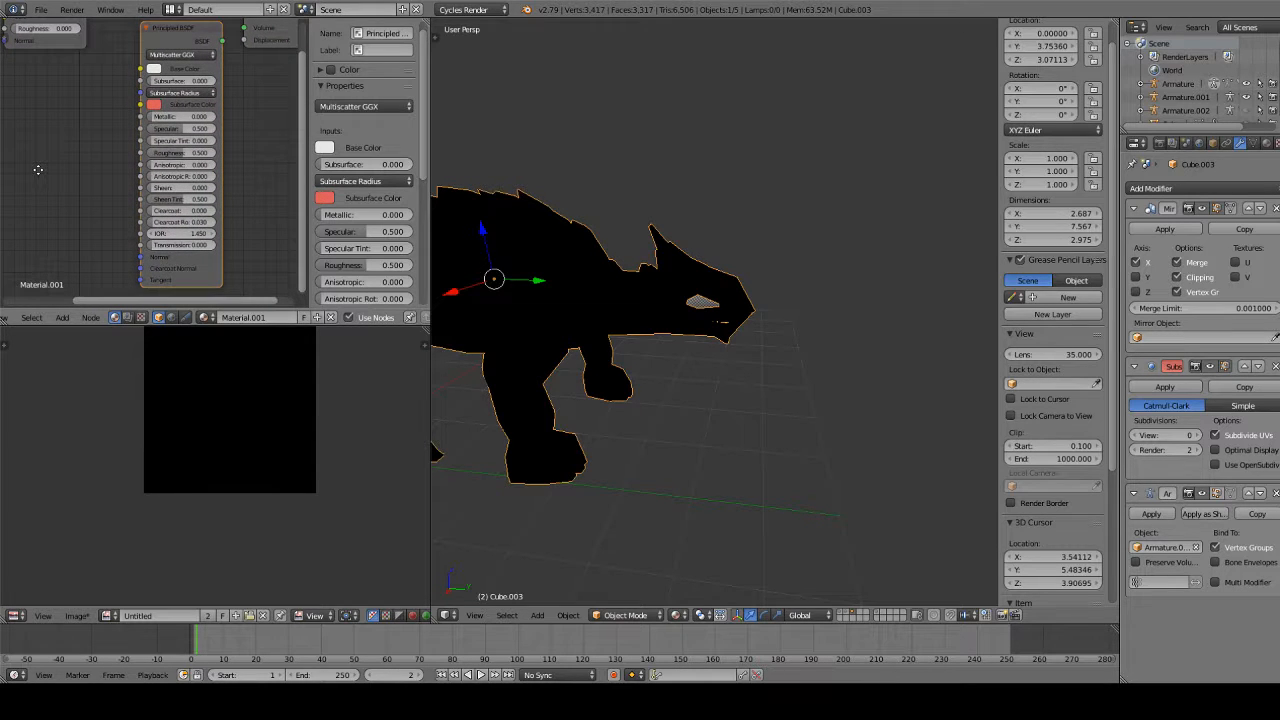
{"action": "scroll", "coordinate": [38, 176], "scroll_direction": "up", "scroll_amount": 3}
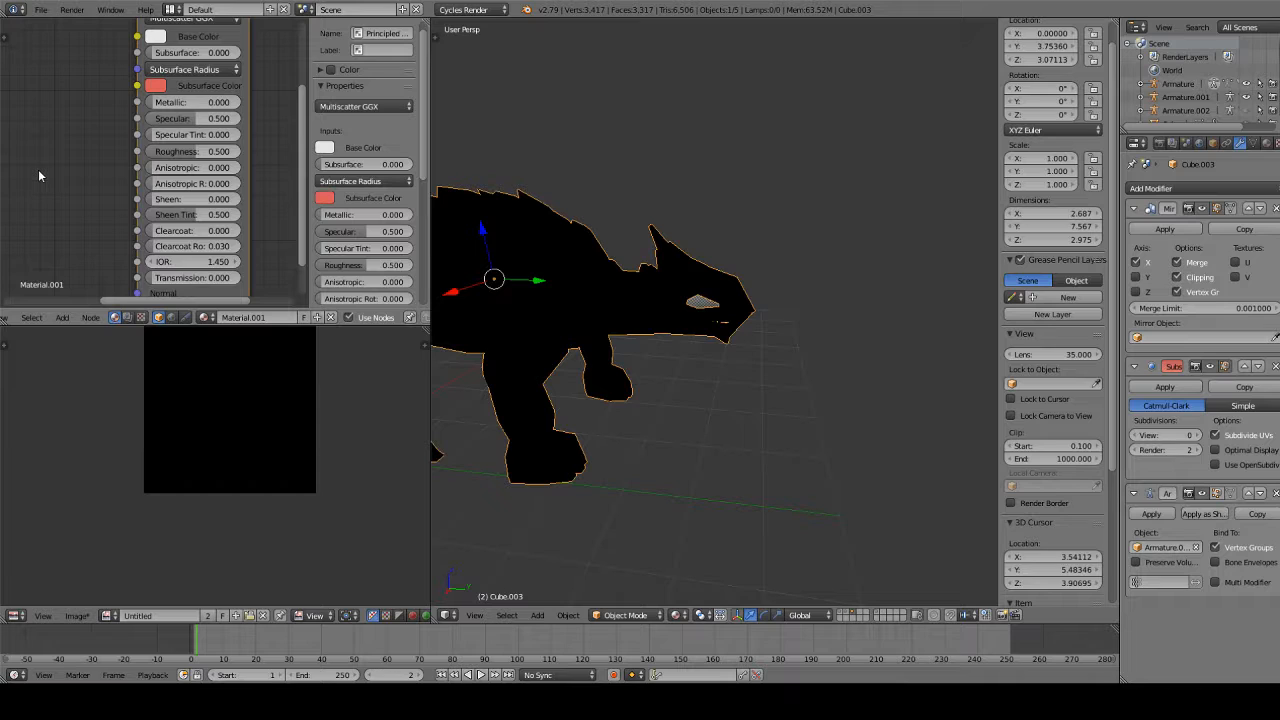
{"action": "scroll", "coordinate": [39, 176], "scroll_direction": "down", "scroll_amount": 2}
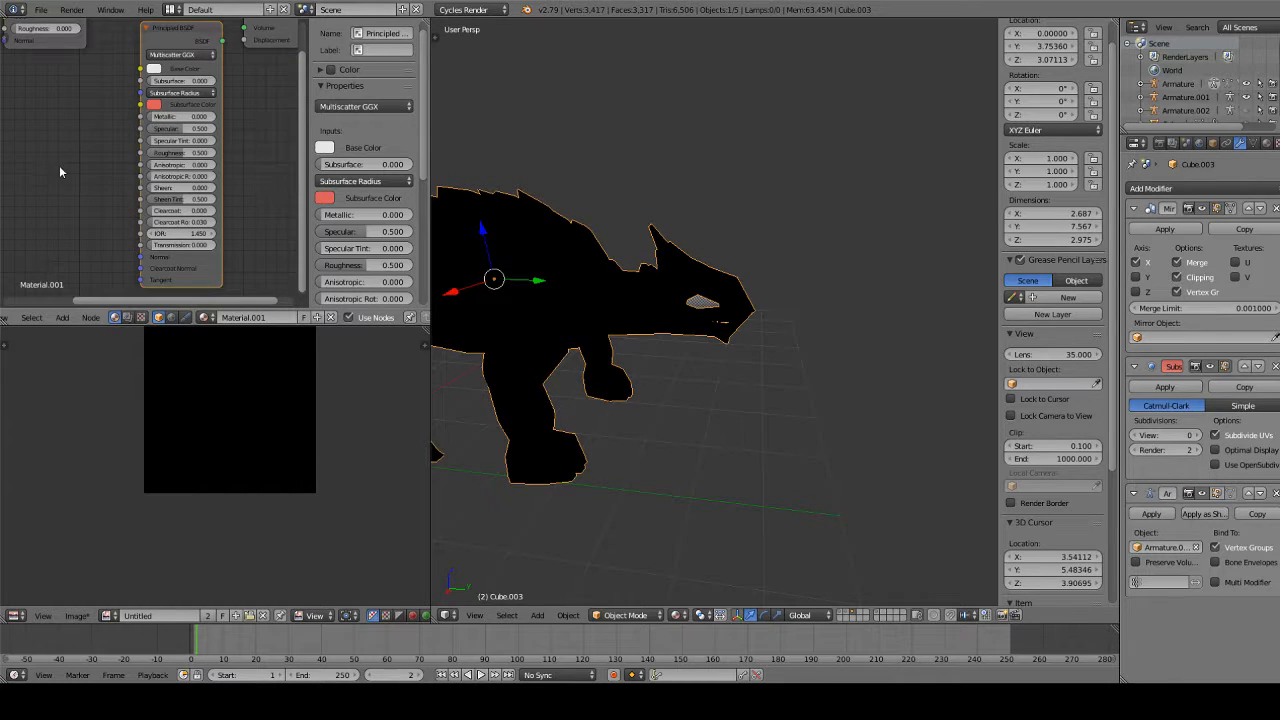
{"action": "scroll", "coordinate": [60, 167], "scroll_direction": "up", "scroll_amount": 4}
{"action": "middle_click_drag", "start_coordinate": [84, 240], "coordinate": [75, 106]}
{"action": "scroll", "coordinate": [107, 138], "scroll_direction": "up", "scroll_amount": 8}
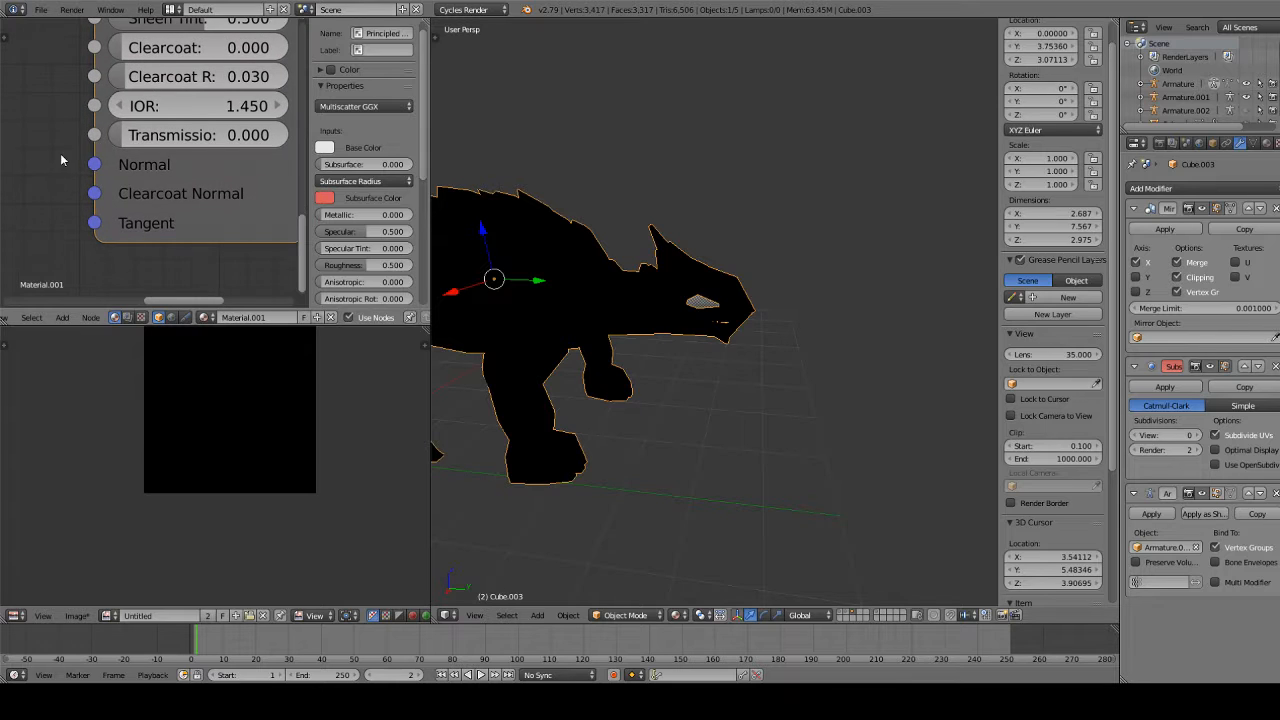
{"action": "left_click_drag", "start_coordinate": [94, 223], "coordinate": [33, 252]}
{"action": "scroll", "coordinate": [61, 88], "scroll_direction": "down", "scroll_amount": 4}
{"action": "middle_click_drag", "start_coordinate": [61, 88], "coordinate": [63, 296]}
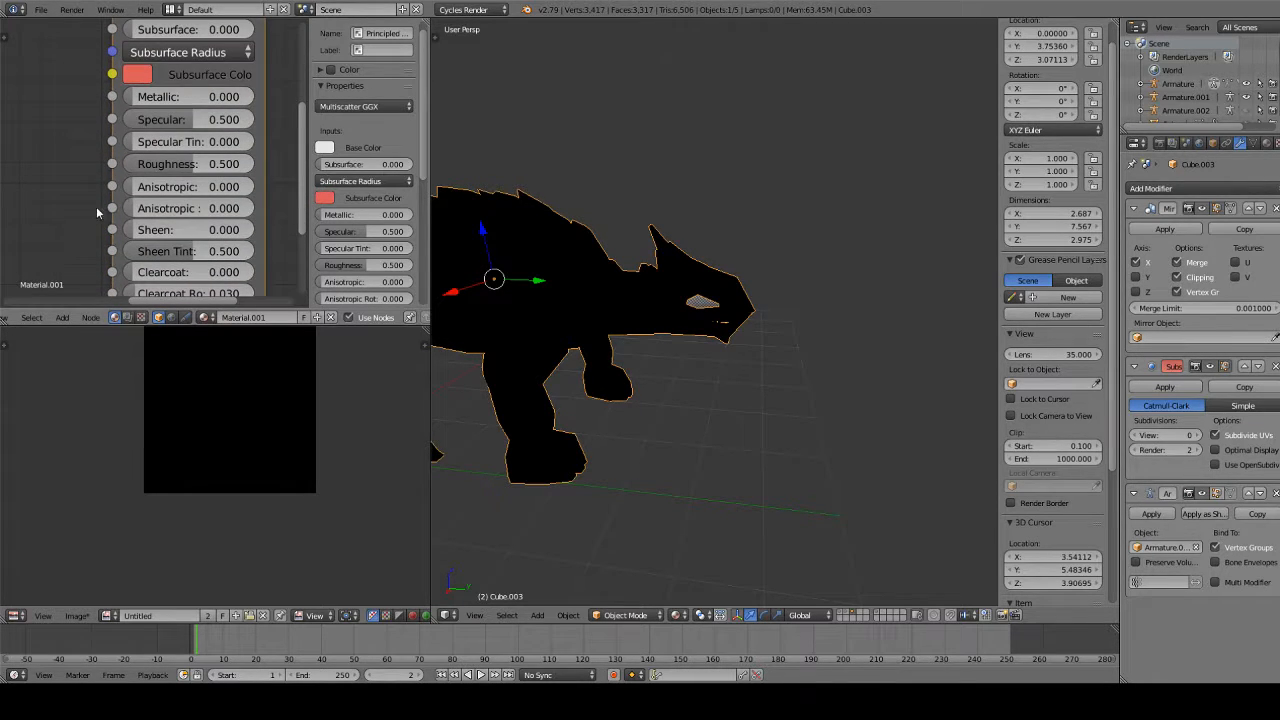
{"action": "middle_click_drag", "start_coordinate": [74, 116], "coordinate": [49, 189]}
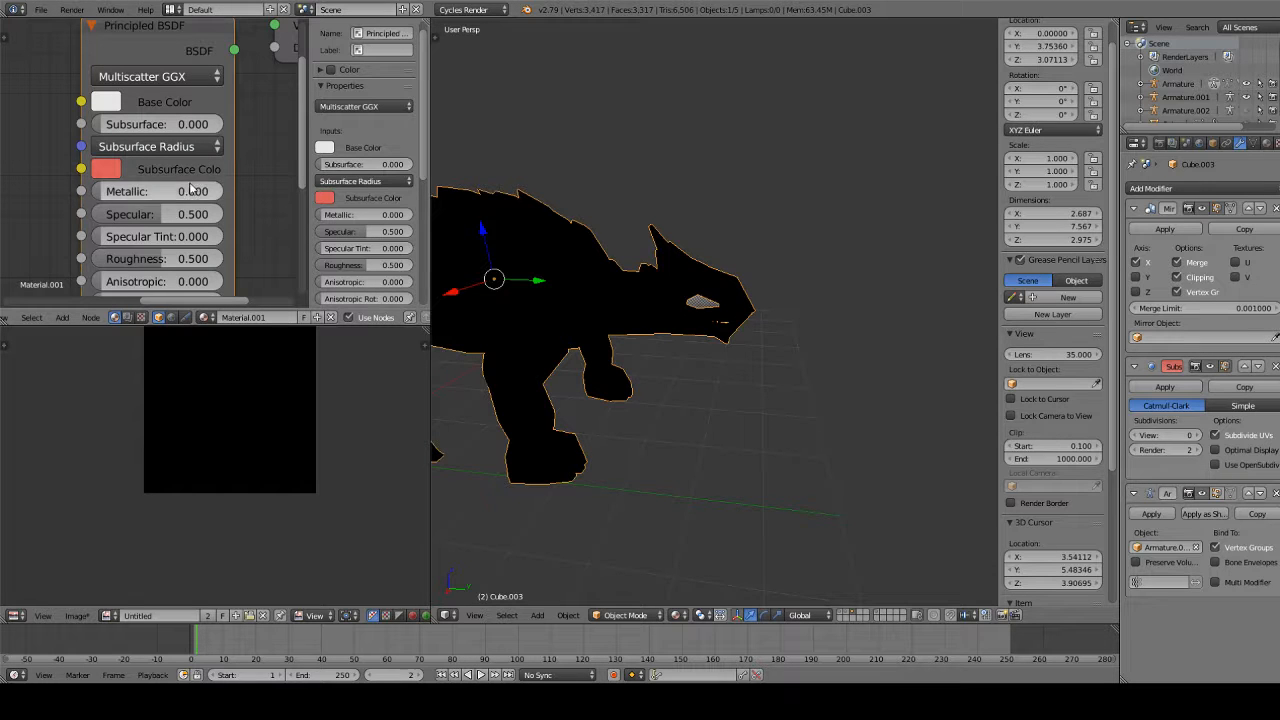
{"action": "left_click_drag", "start_coordinate": [192, 190], "coordinate": [98, 192]}
Insert the Principled BSDF node into the link between the Diffuse BSDF and the Material Output, and inspect the shading on the dinosaur
{"action": "scroll", "coordinate": [163, 170], "scroll_direction": "down", "scroll_amount": 2}
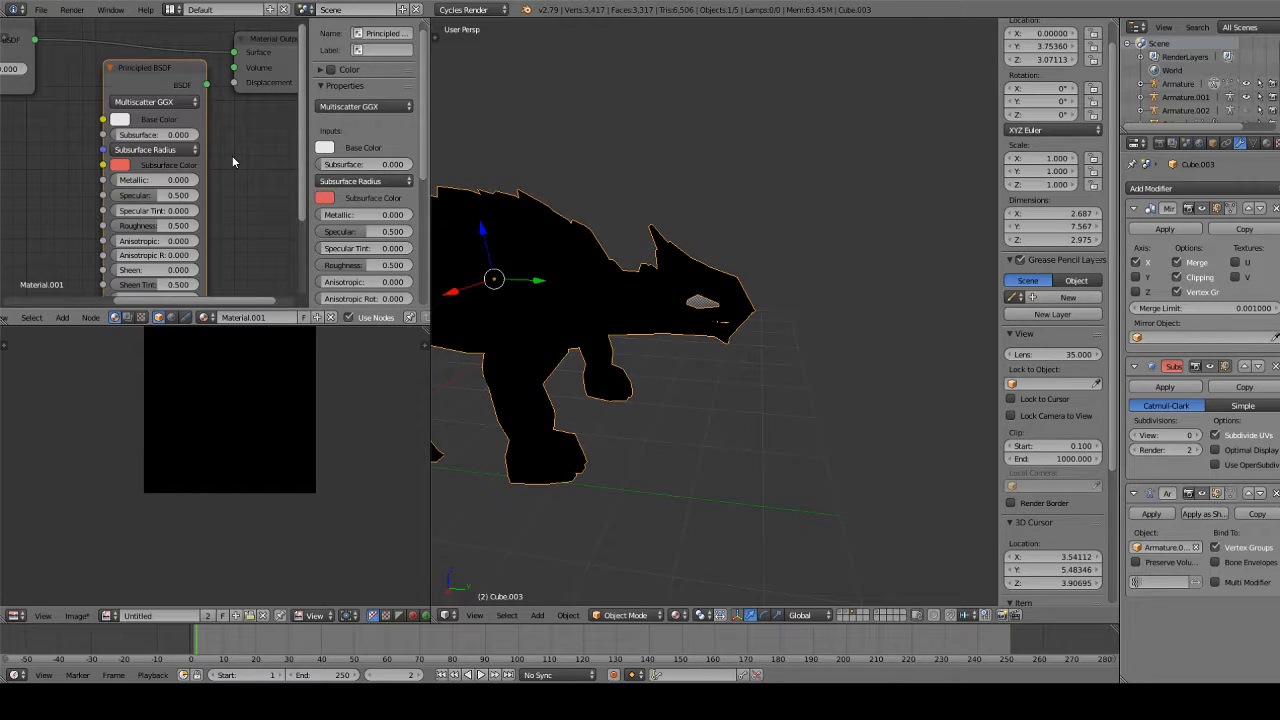
{"action": "scroll", "coordinate": [232, 160], "scroll_direction": "down", "scroll_amount": 2}
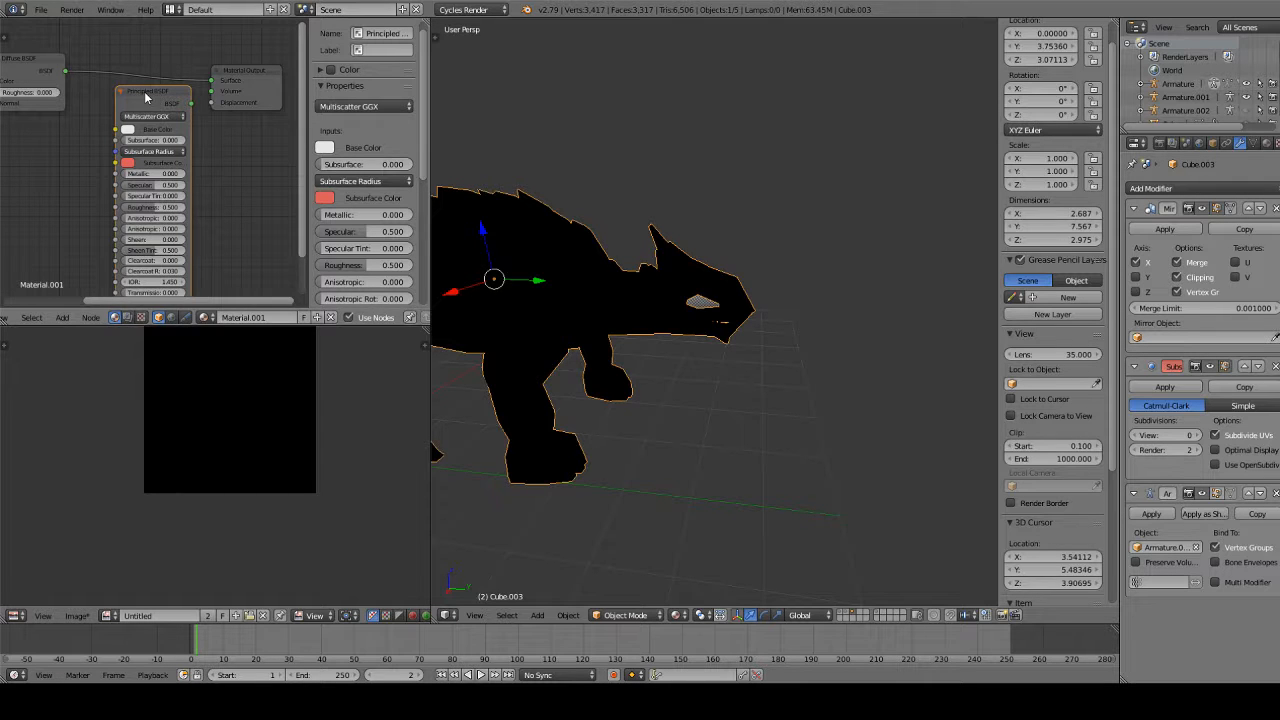
{"action": "left_click_drag", "start_coordinate": [145, 96], "coordinate": [142, 64]}
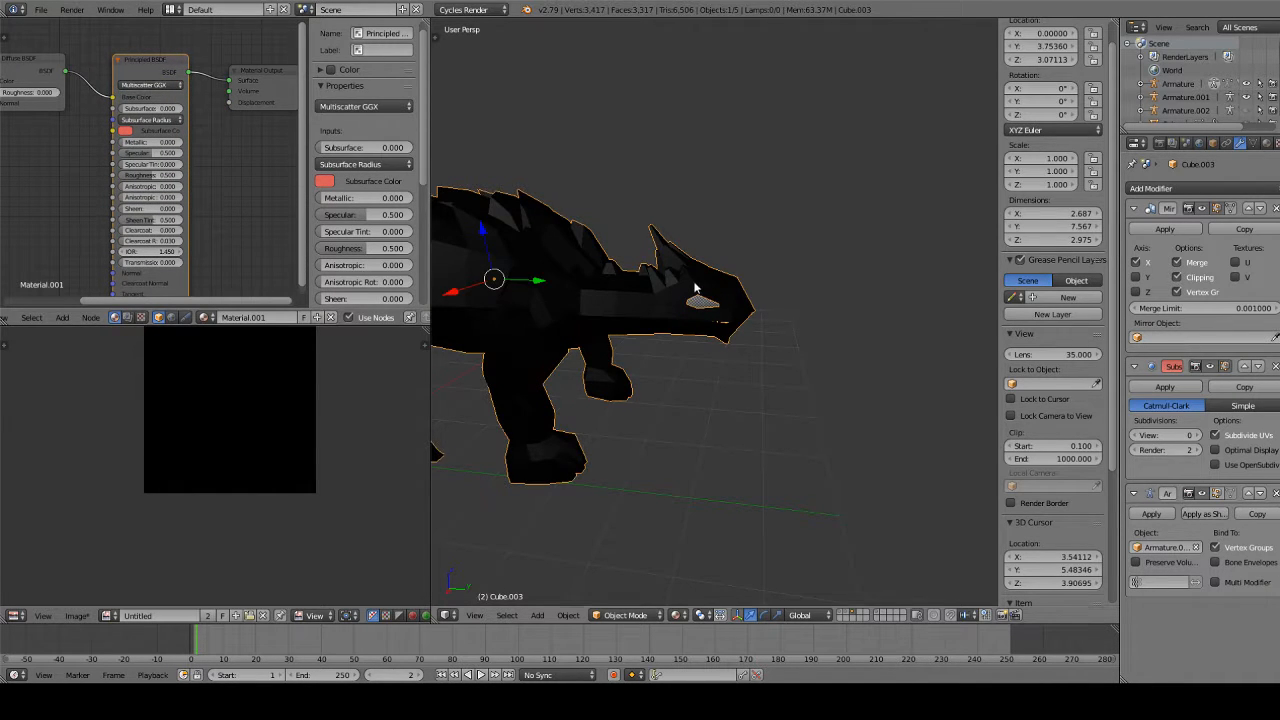
{"action": "scroll", "coordinate": [697, 289], "scroll_direction": "down", "scroll_amount": 2}
{"action": "scroll", "coordinate": [730, 291], "scroll_direction": "up", "scroll_amount": 7}
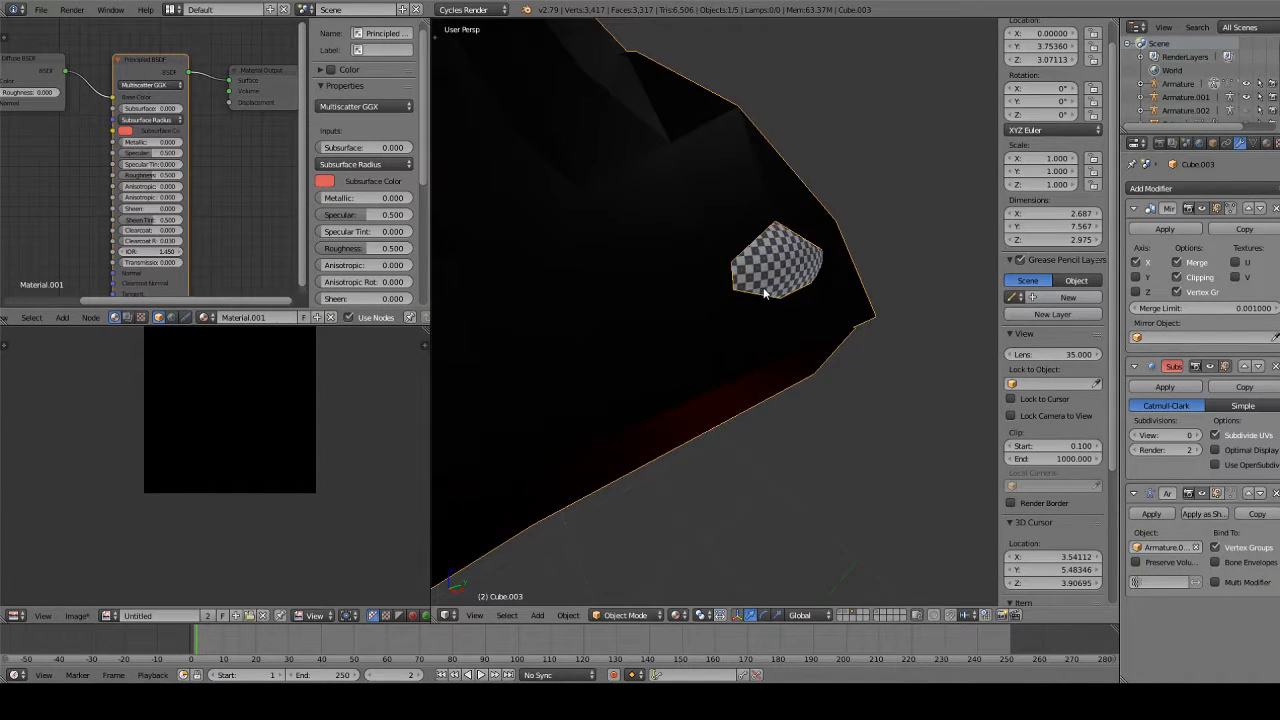
{"action": "scroll", "coordinate": [601, 285], "scroll_direction": "down", "scroll_amount": 8}
{"action": "scroll", "coordinate": [98, 199], "scroll_direction": "down", "scroll_amount": 3}
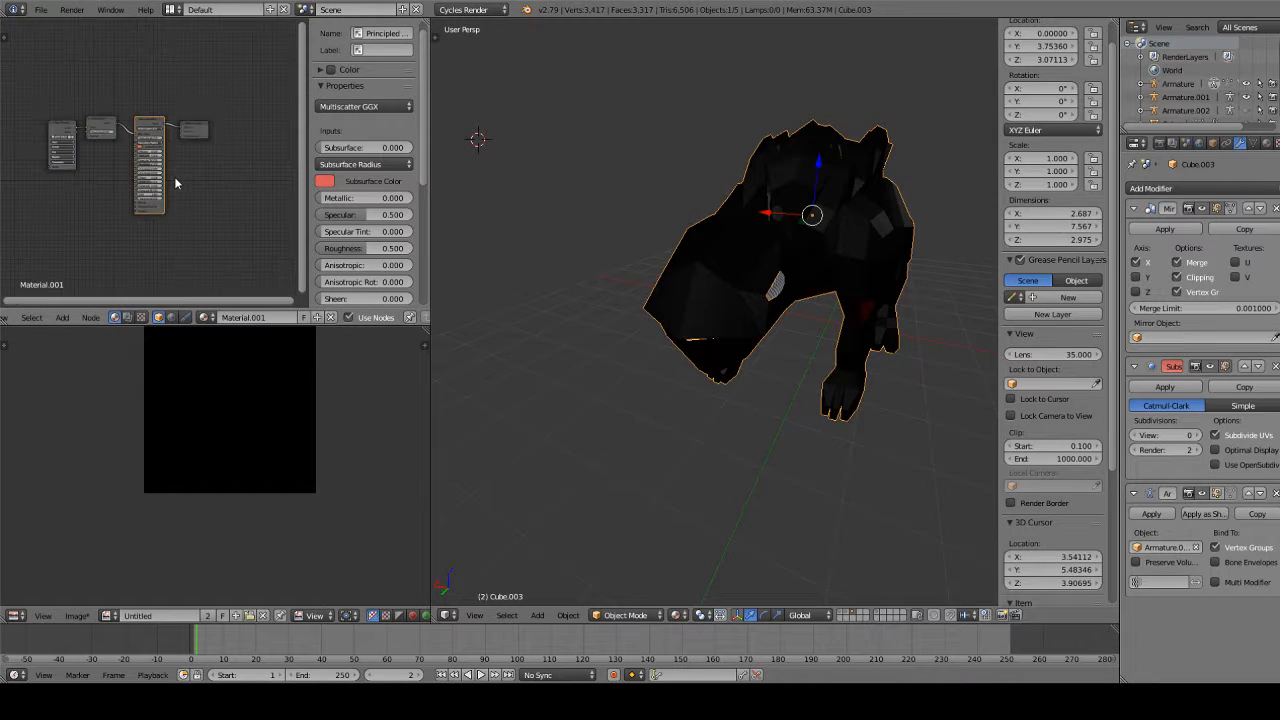
Examine the material's node chain from the Image Texture through the Diffuse BSDF and Principled BSDF to the Material Output
{"action": "scroll", "coordinate": [192, 206], "scroll_direction": "down", "scroll_amount": 1}
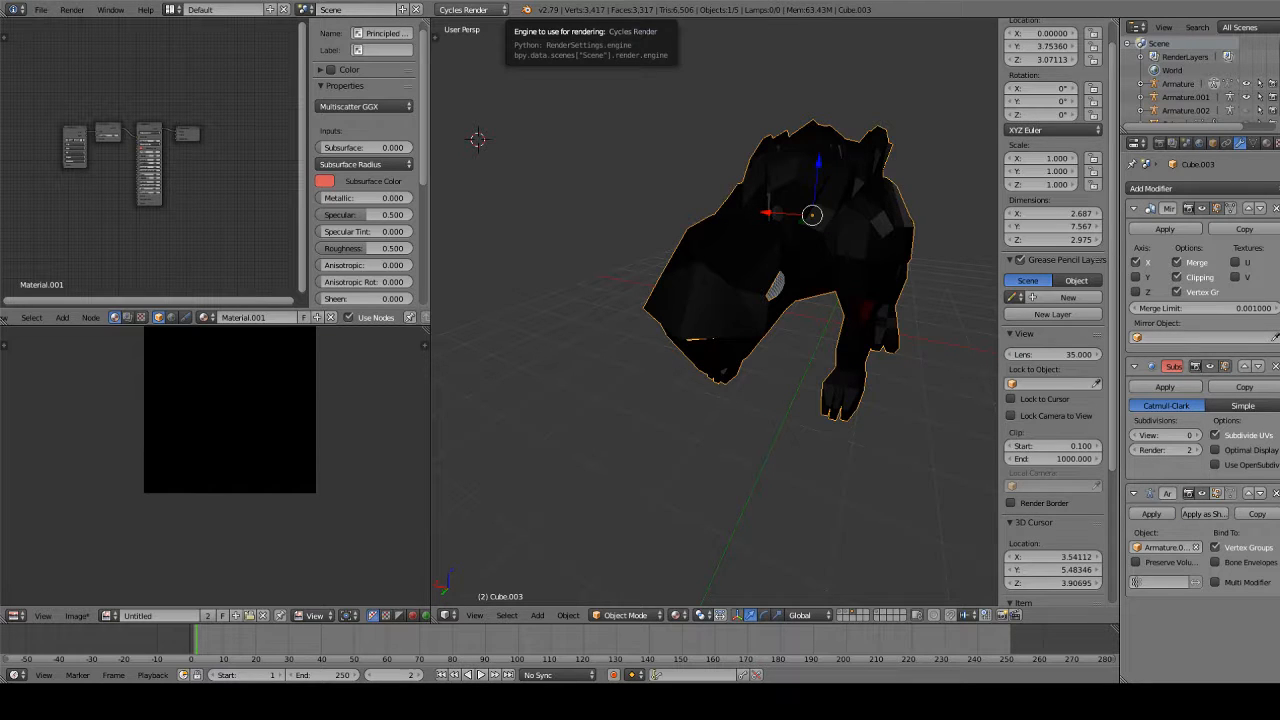
{"action": "scroll", "coordinate": [76, 250], "scroll_direction": "up", "scroll_amount": 2}
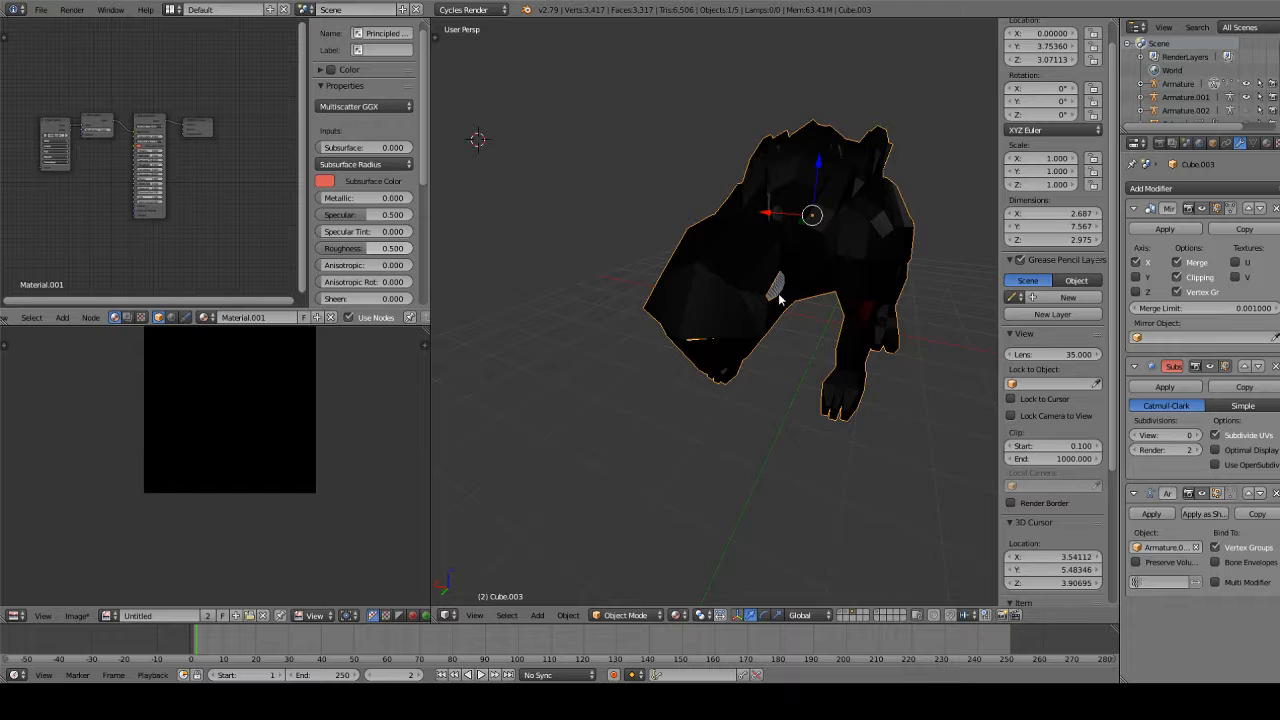
{"action": "scroll", "coordinate": [277, 215], "scroll_direction": "up", "scroll_amount": 3}
{"action": "scroll", "coordinate": [218, 170], "scroll_direction": "up", "scroll_amount": 3}
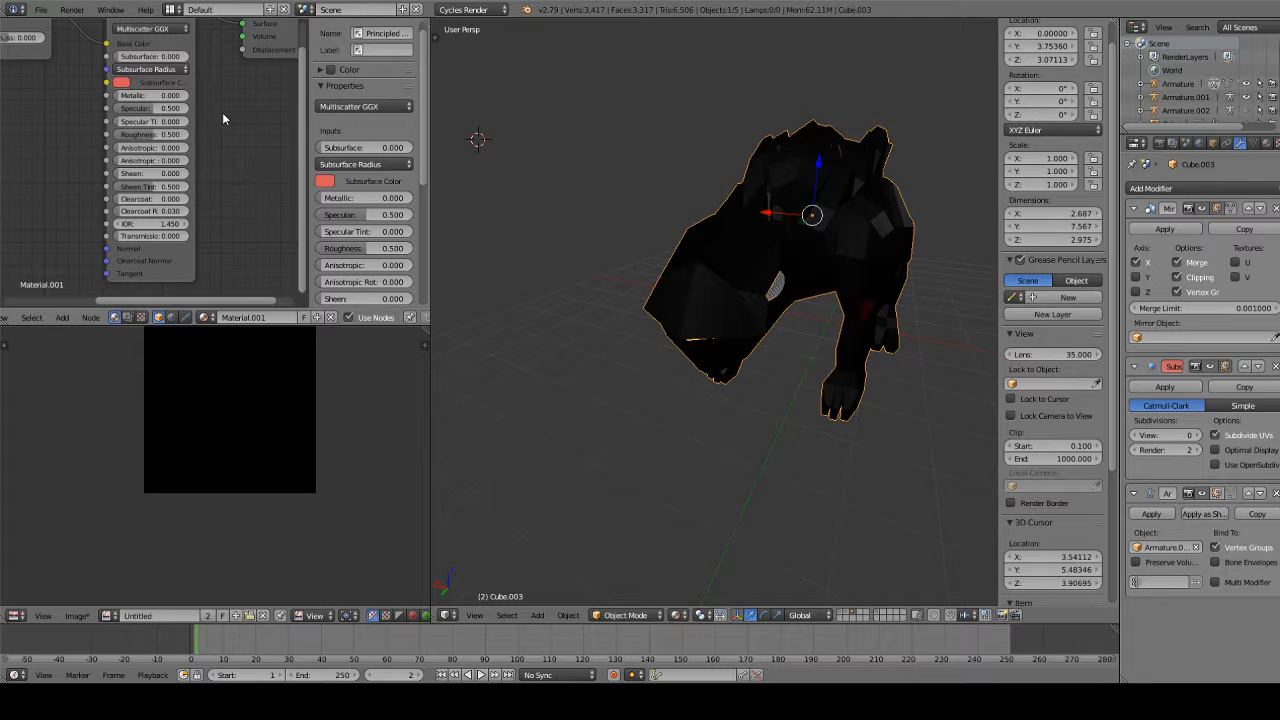
{"action": "key", "text": "shift+a"}
{"action": "mouse_move", "coordinate": [218, 184]}
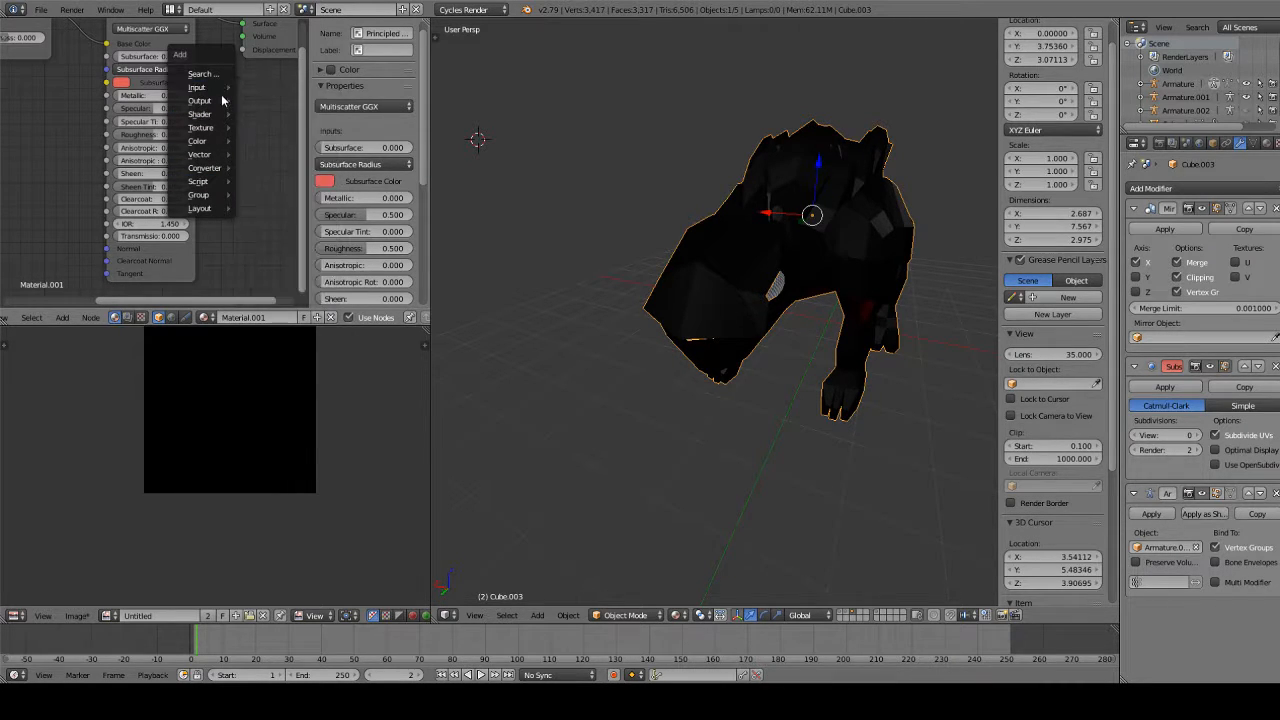
{"action": "scroll", "coordinate": [30, 200], "scroll_direction": "down", "scroll_amount": 2}
{"action": "scroll", "coordinate": [30, 195], "scroll_direction": "down", "scroll_amount": 2}
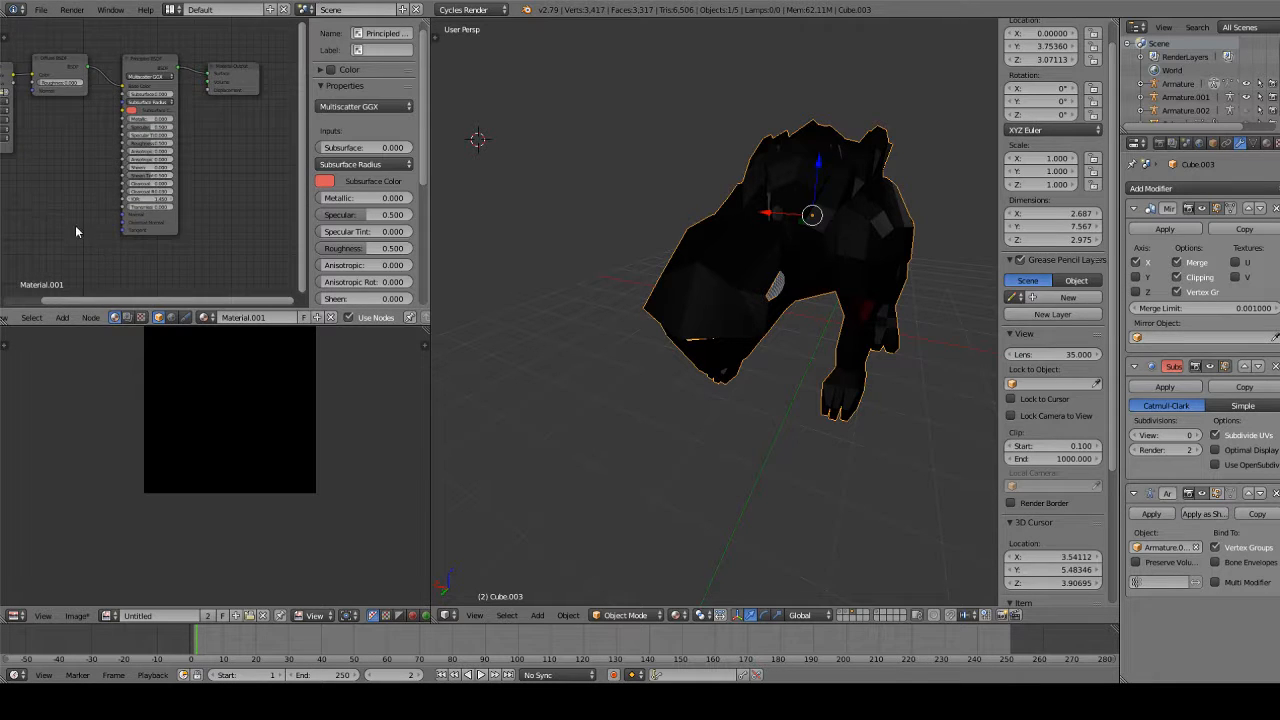
{"action": "middle_click_drag", "start_coordinate": [75, 225], "coordinate": [116, 244]}
{"action": "scroll", "coordinate": [116, 240], "scroll_direction": "down", "scroll_amount": 2}
{"action": "scroll", "coordinate": [116, 244], "scroll_direction": "up", "scroll_amount": 1}
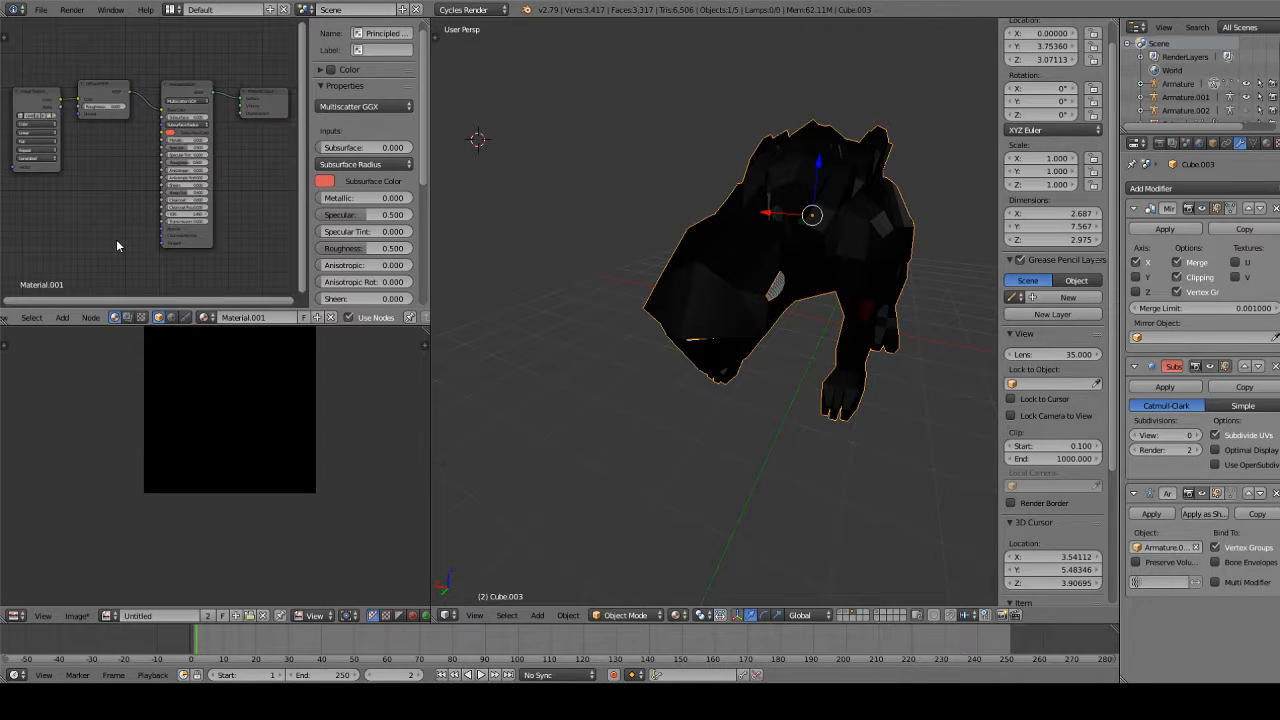
Reselect the dinosaur's body mesh and switch it to Texture Paint mode
{"action": "key", "text": "a"}
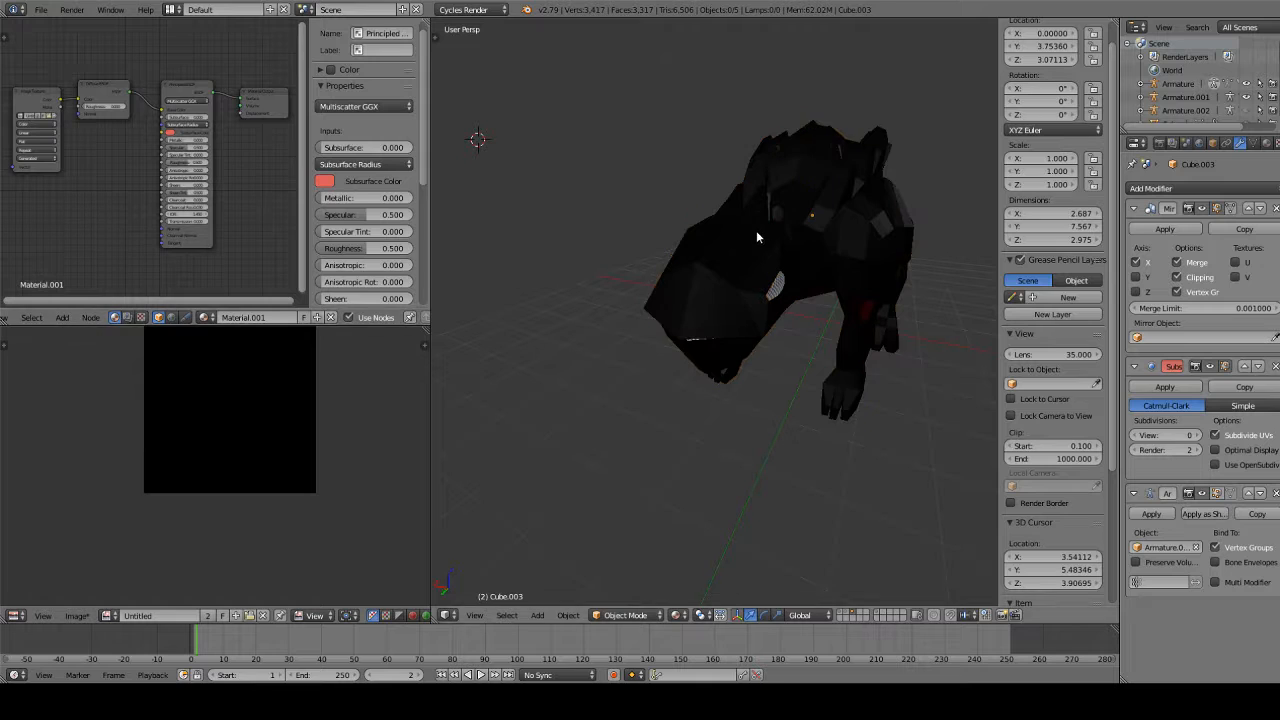
{"action": "right_click", "coordinate": [812, 232]}
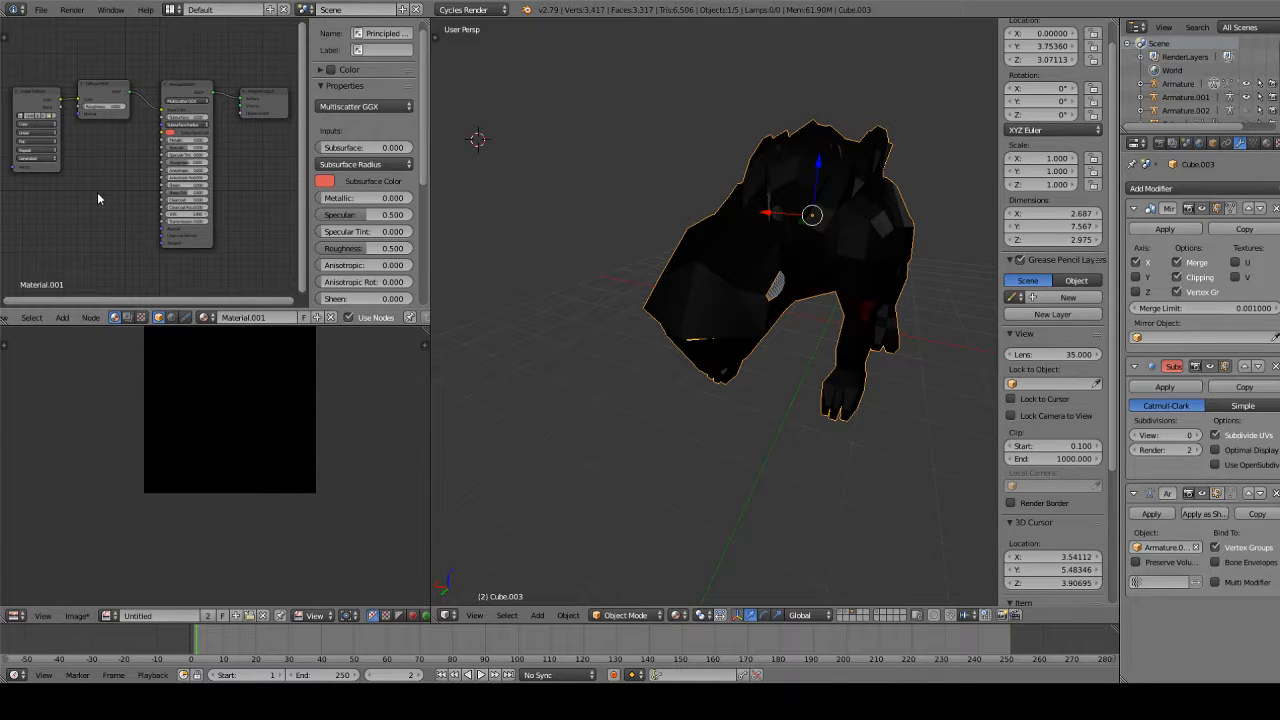
{"action": "scroll", "coordinate": [97, 192], "scroll_direction": "up", "scroll_amount": 1}
{"action": "middle_click_drag", "start_coordinate": [98, 193], "coordinate": [154, 135]}
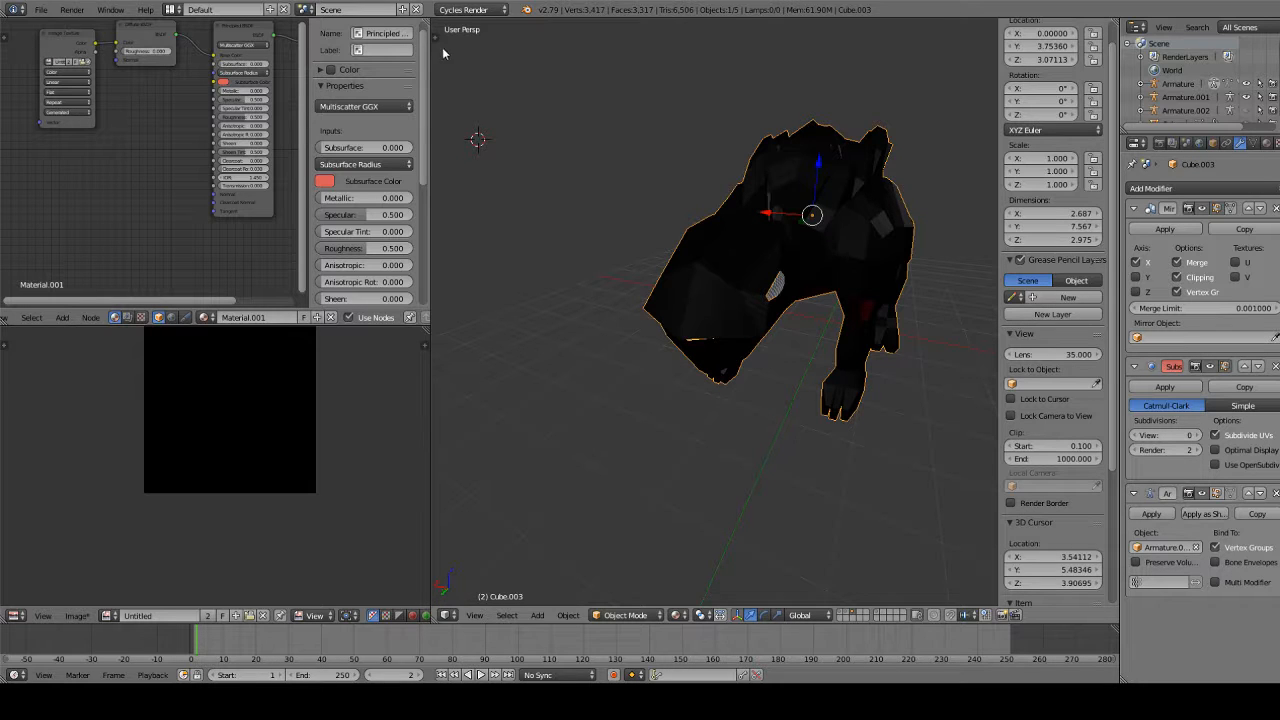
{"action": "left_click", "coordinate": [648, 619]}
{"action": "left_click", "coordinate": [644, 531]}
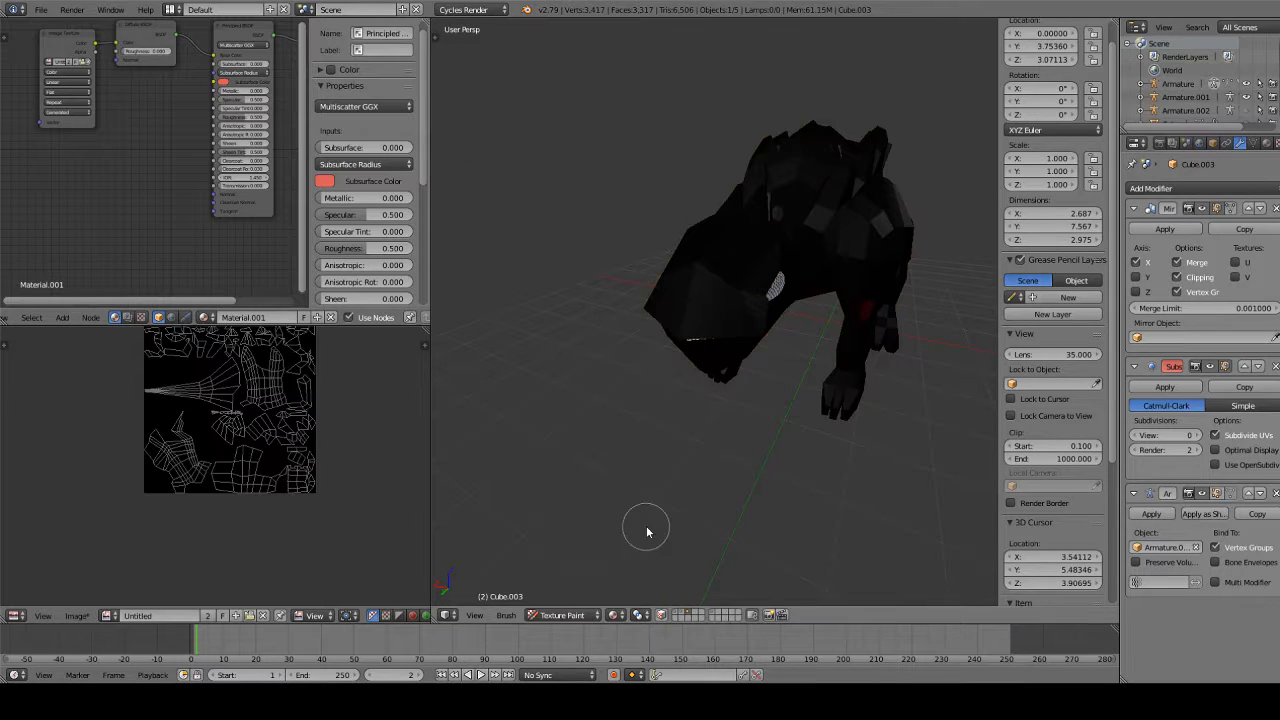
{"action": "middle_click_drag", "start_coordinate": [597, 351], "coordinate": [808, 370]}
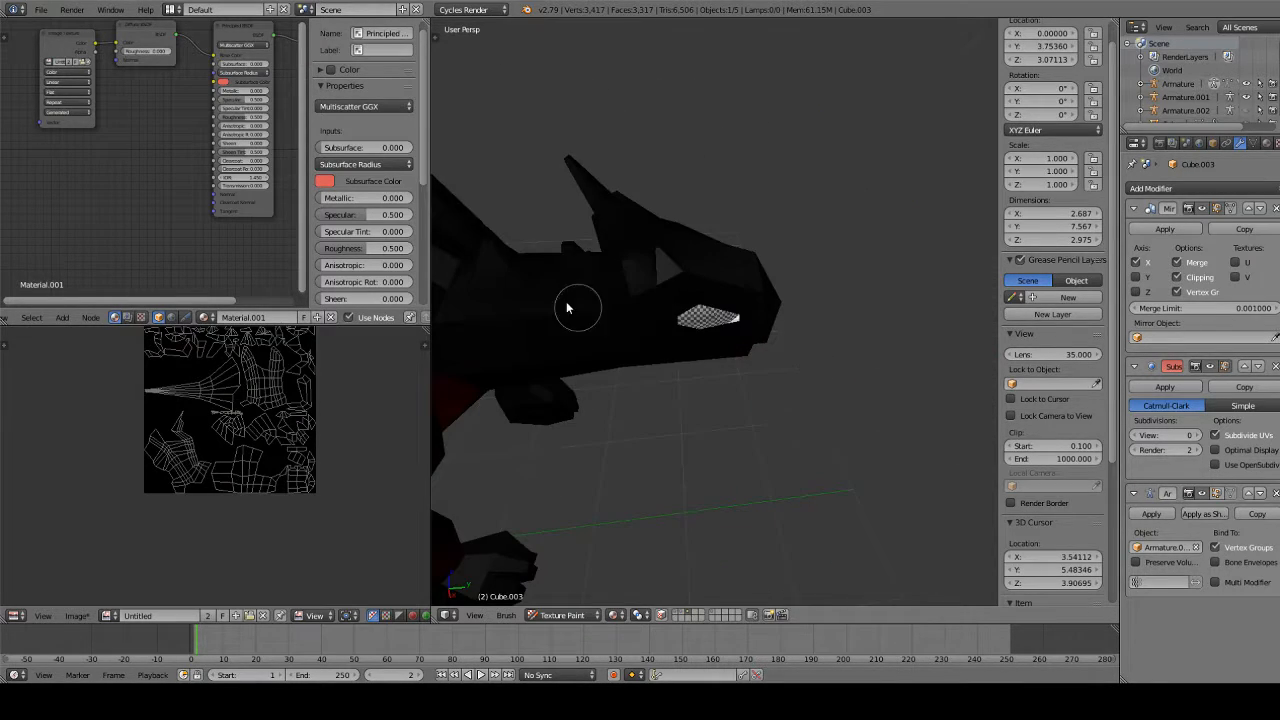
Display the paint brush settings beside the 3D view and widen the 3D view area to show the whole dinosaur
{"action": "key", "text": "t"}
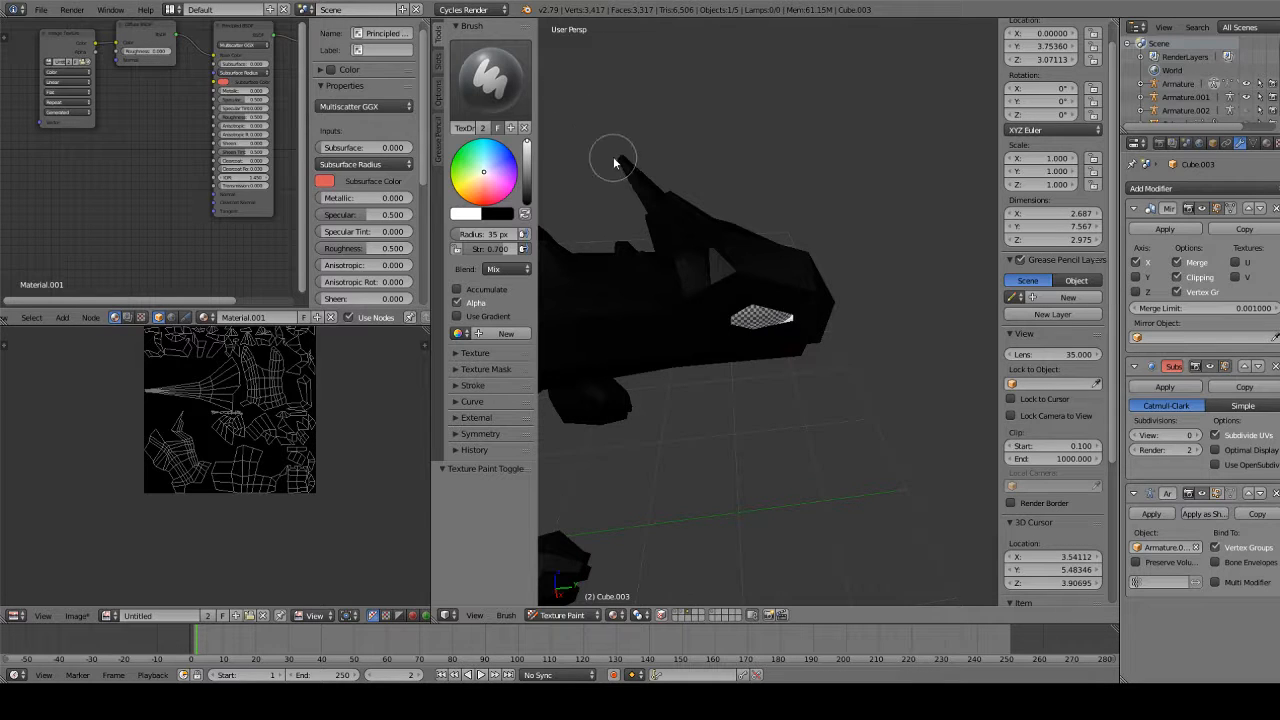
{"action": "scroll", "coordinate": [620, 185], "scroll_direction": "down", "scroll_amount": 3}
{"action": "middle_click_drag", "start_coordinate": [634, 215], "coordinate": [729, 196]}
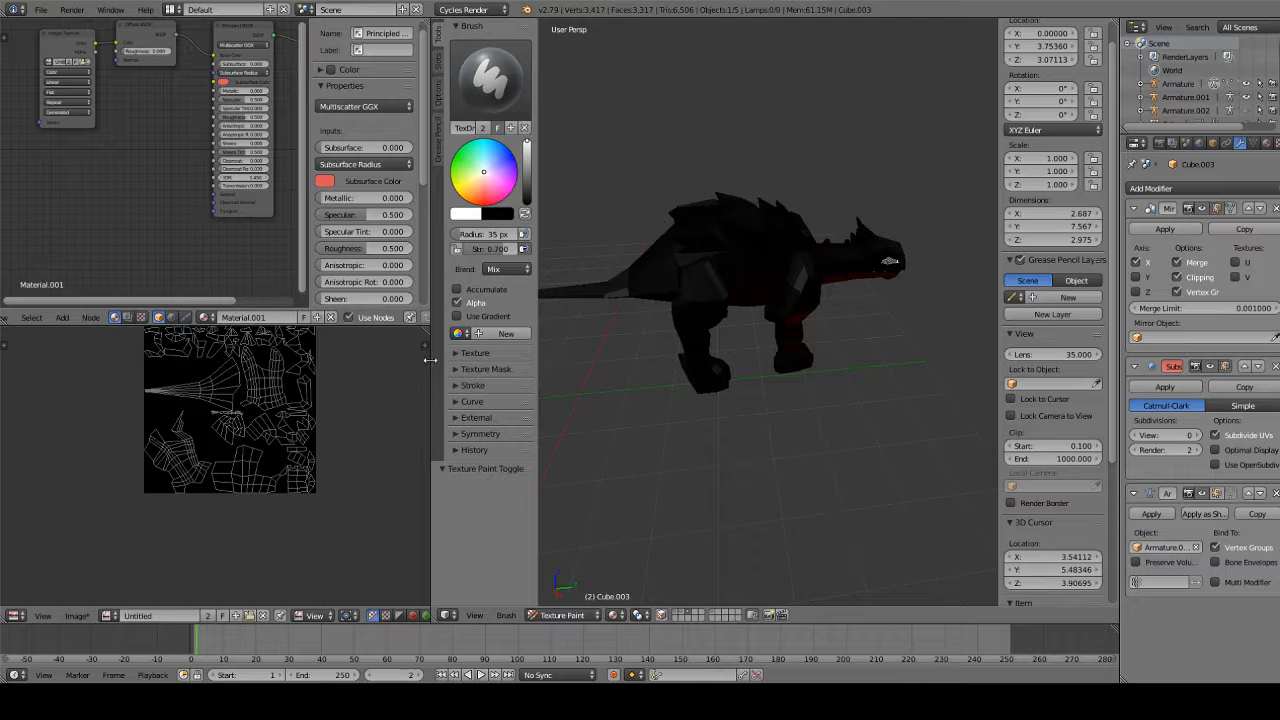
{"action": "left_click_drag", "start_coordinate": [431, 358], "coordinate": [269, 349]}
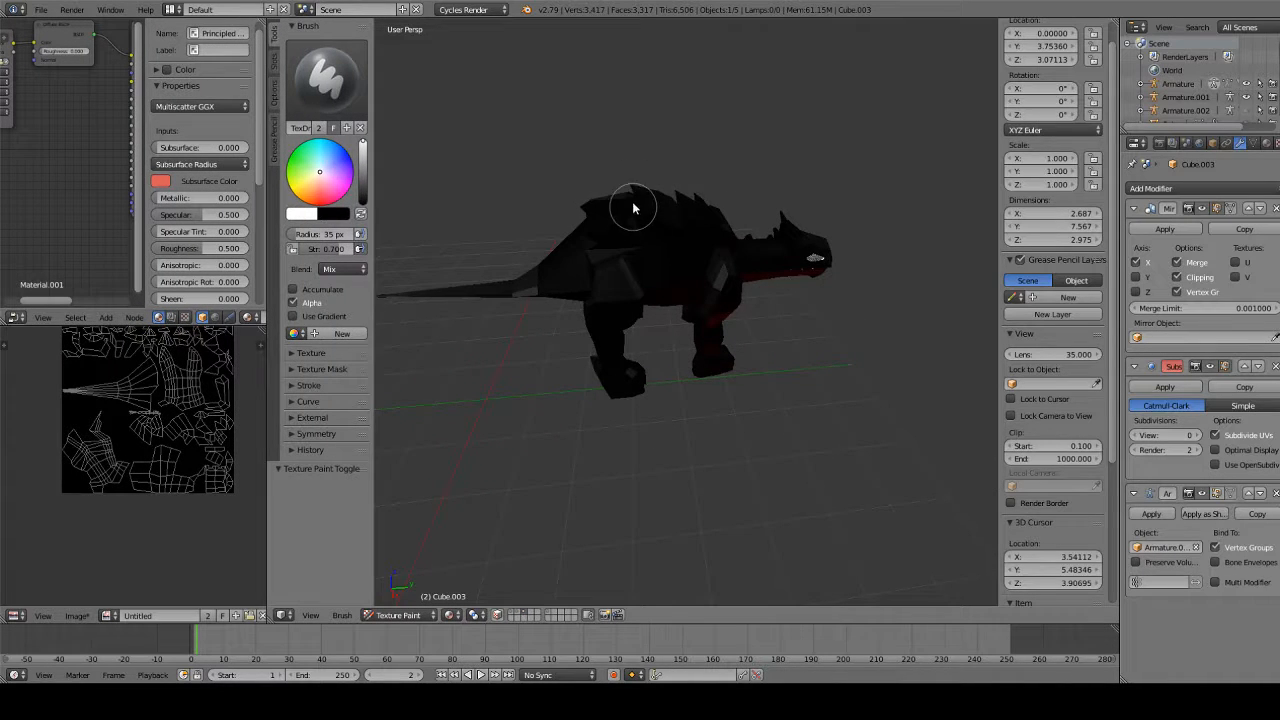
{"action": "middle_click_drag", "start_coordinate": [634, 206], "coordinate": [606, 114]}
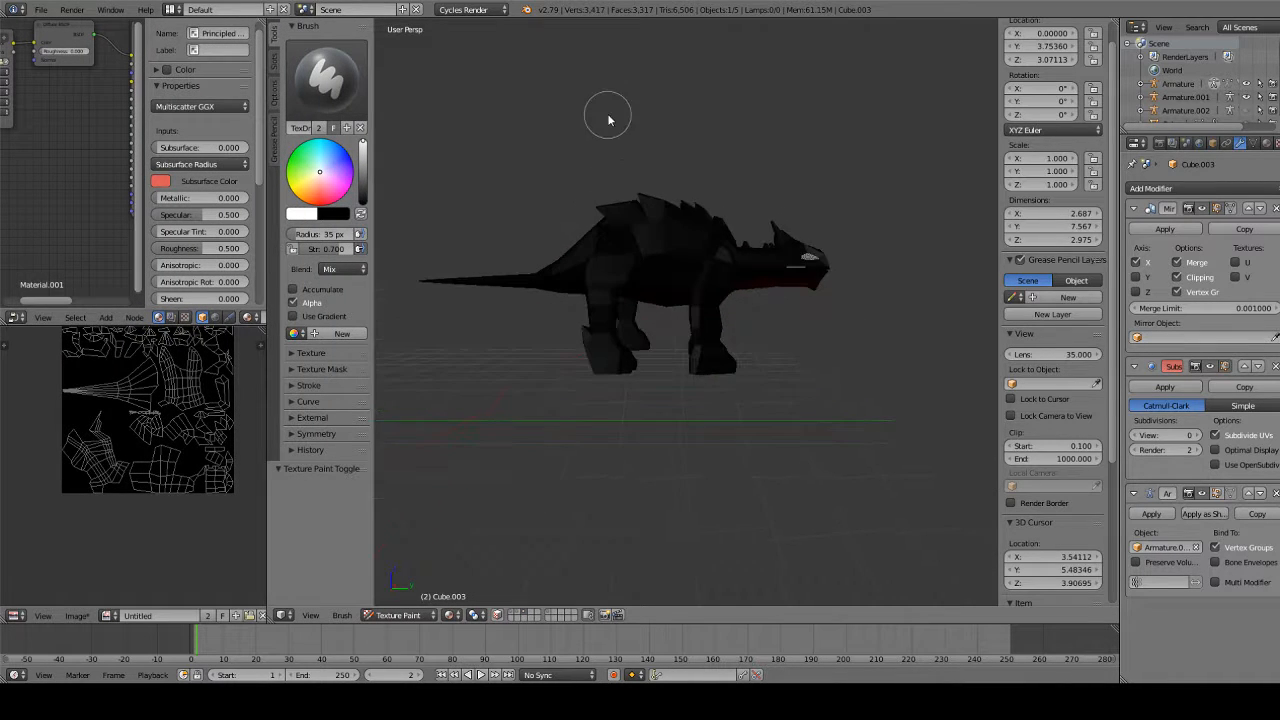
Expand the brush's Texture settings, create a new texture for the brush, and show the texture properties
{"action": "left_click", "coordinate": [292, 356]}
{"action": "scroll", "coordinate": [300, 345], "scroll_direction": "down", "scroll_amount": 2}
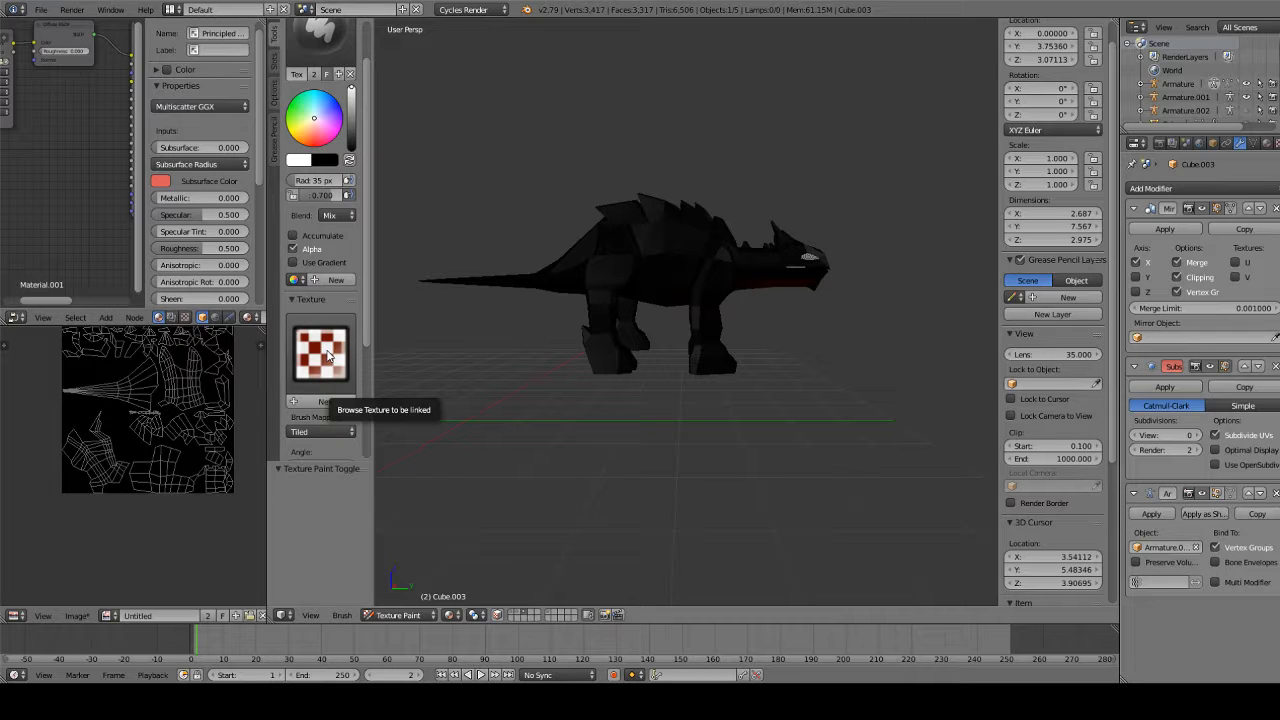
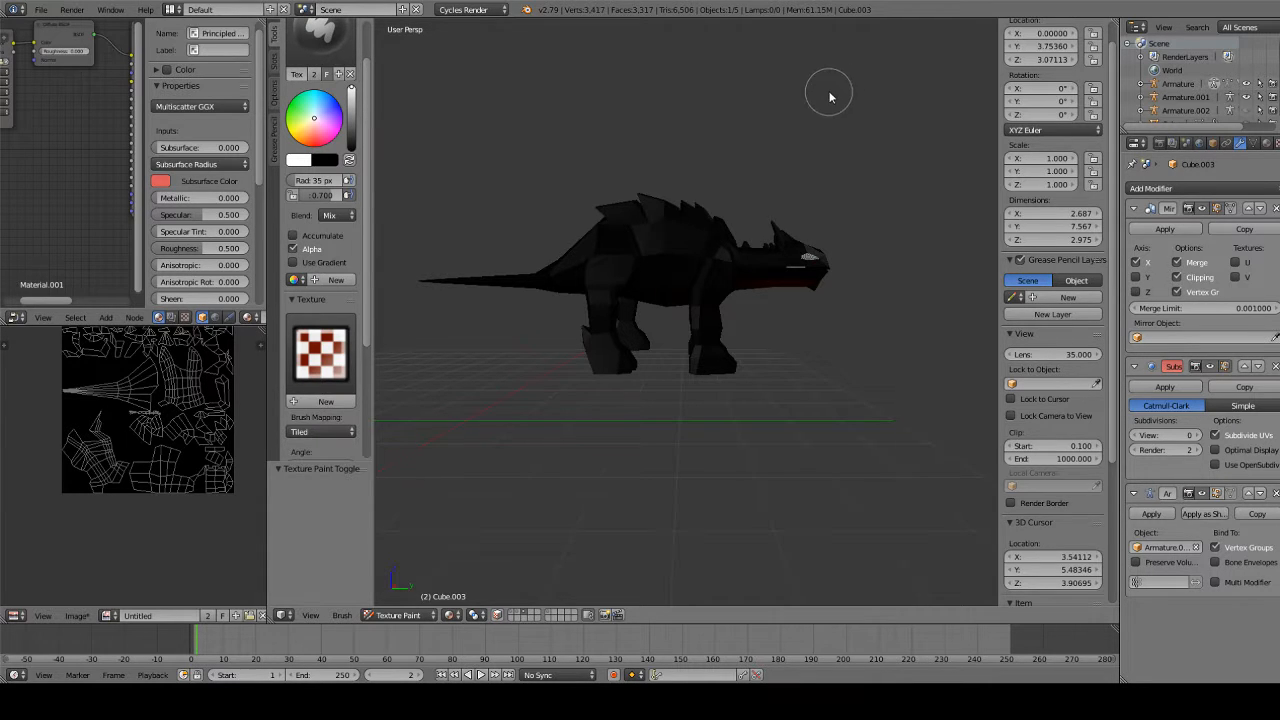
{"action": "scroll", "coordinate": [778, 126], "scroll_direction": "up", "scroll_amount": 5}
{"action": "scroll", "coordinate": [783, 127], "scroll_direction": "up", "scroll_amount": 2}
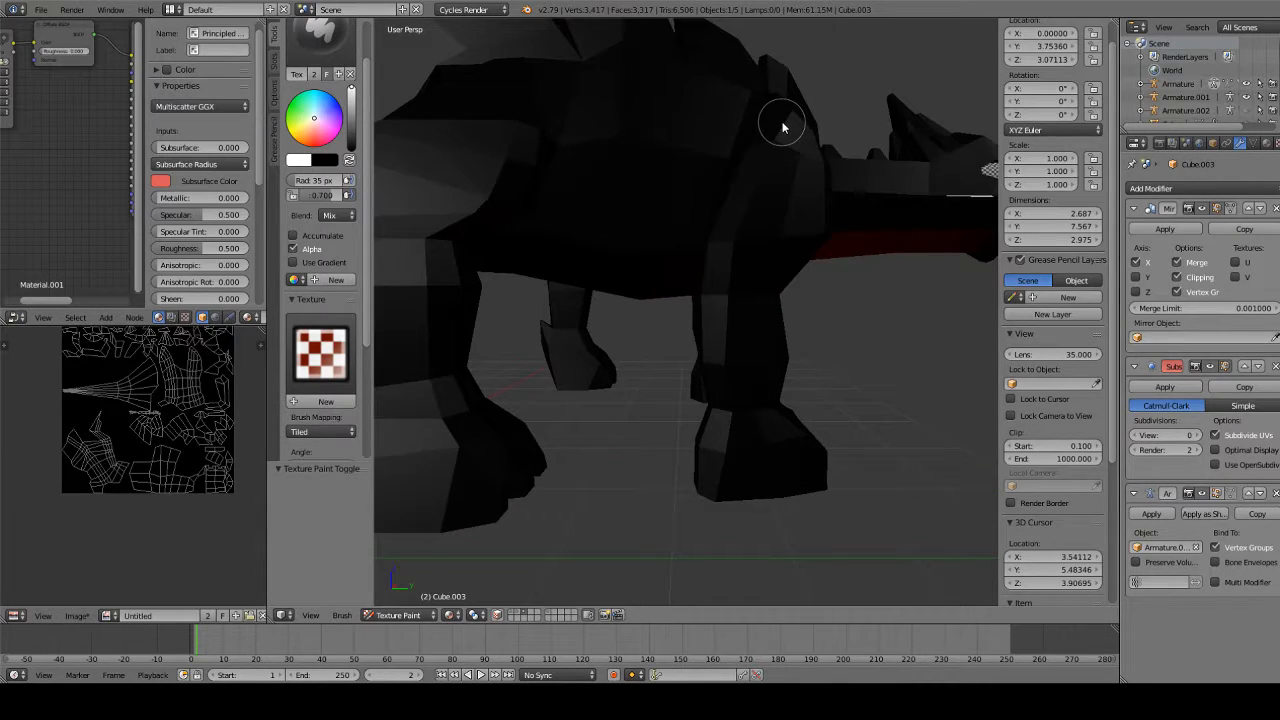
{"action": "scroll", "coordinate": [783, 127], "scroll_direction": "down", "scroll_amount": 5}
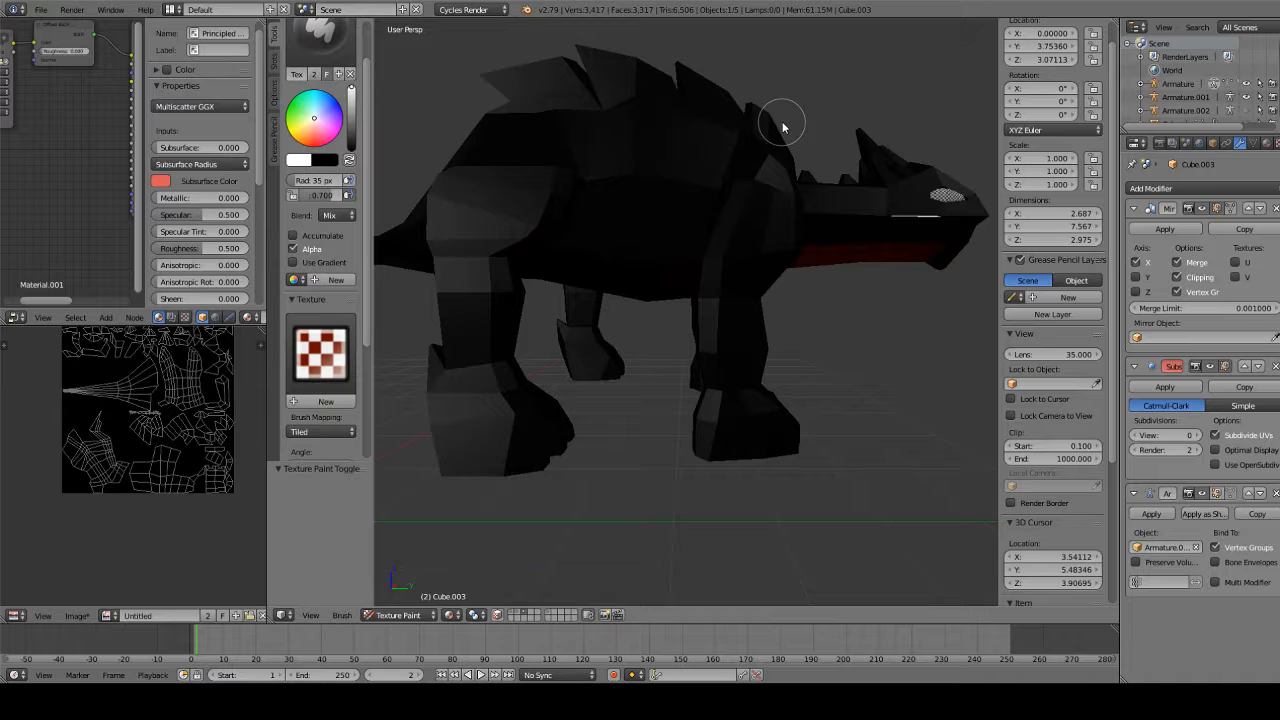
{"action": "left_click", "coordinate": [325, 401]}
{"action": "scroll", "coordinate": [324, 380], "scroll_direction": "down", "scroll_amount": 2}
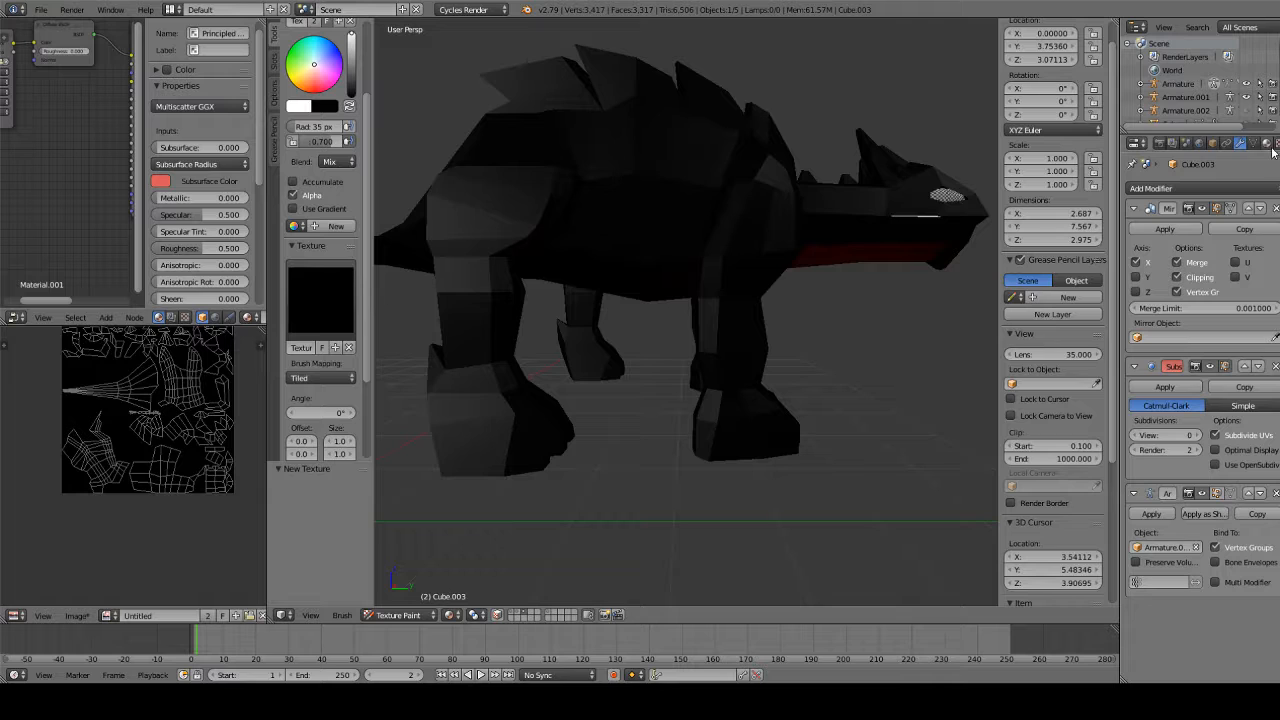
{"action": "scroll", "coordinate": [1273, 150], "scroll_direction": "right", "scroll_amount": 3}
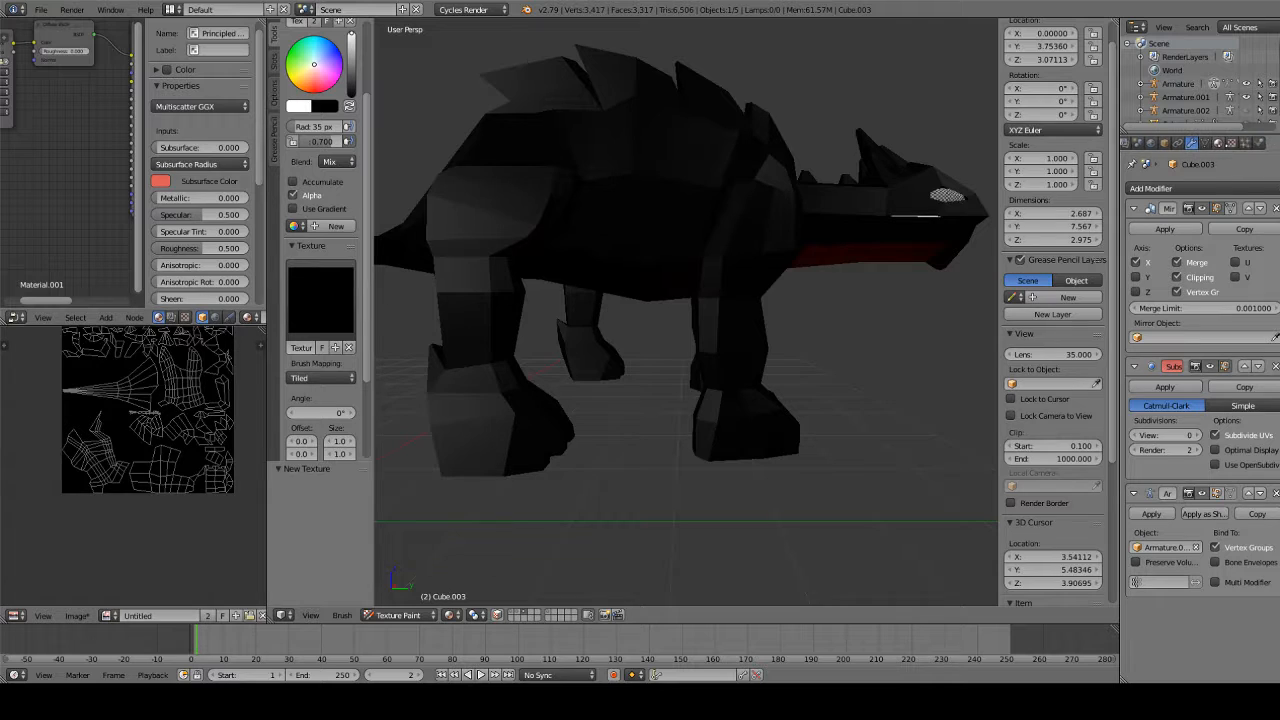
{"action": "left_click", "coordinate": [1233, 143]}
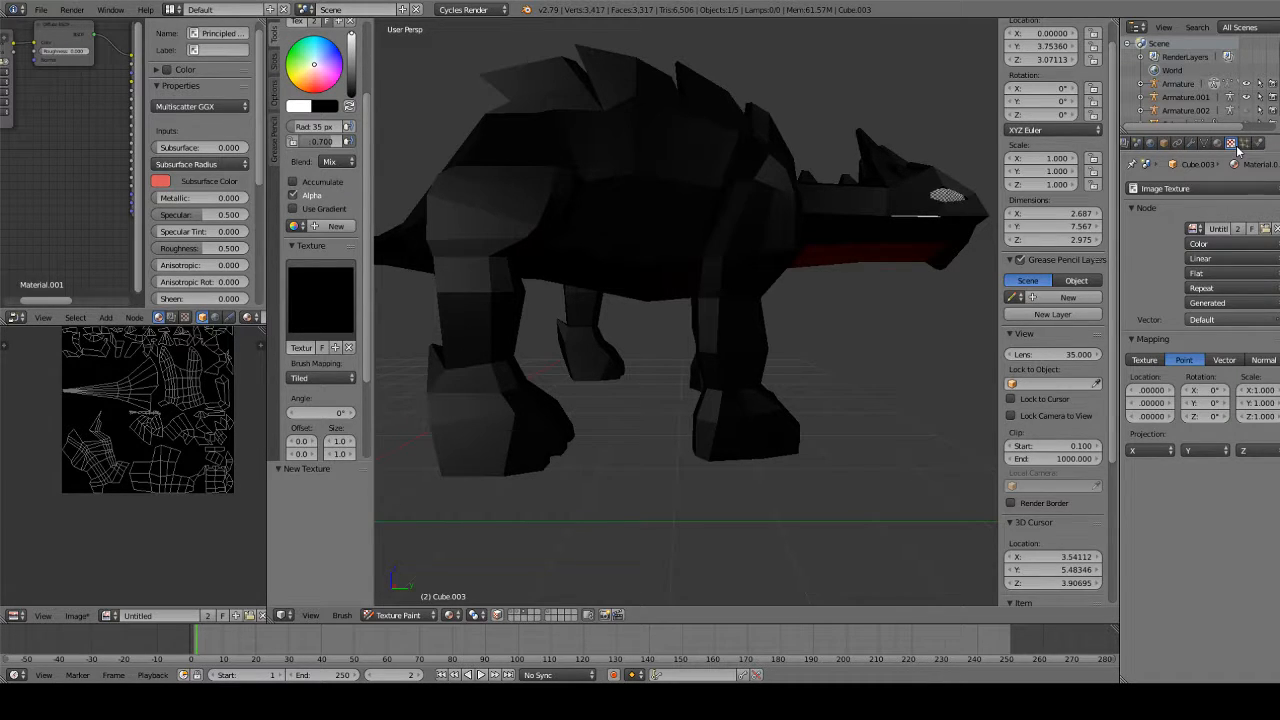
Hide the node editor's properties sidebar to examine the Principled BSDF node's inputs and its link to the Material Output
{"action": "scroll", "coordinate": [667, 224], "scroll_direction": "down", "scroll_amount": 3}
{"action": "mouse_move", "coordinate": [650, 277]}
{"action": "middle_mouse_down"}
{"action": "mouse_move", "coordinate": [640, 203]}
{"action": "mouse_move", "coordinate": [651, 294]}
{"action": "middle_mouse_up"}
{"action": "scroll", "coordinate": [640, 206], "scroll_direction": "up", "scroll_amount": 4}
{"action": "scroll", "coordinate": [651, 294], "scroll_direction": "down", "scroll_amount": 4}
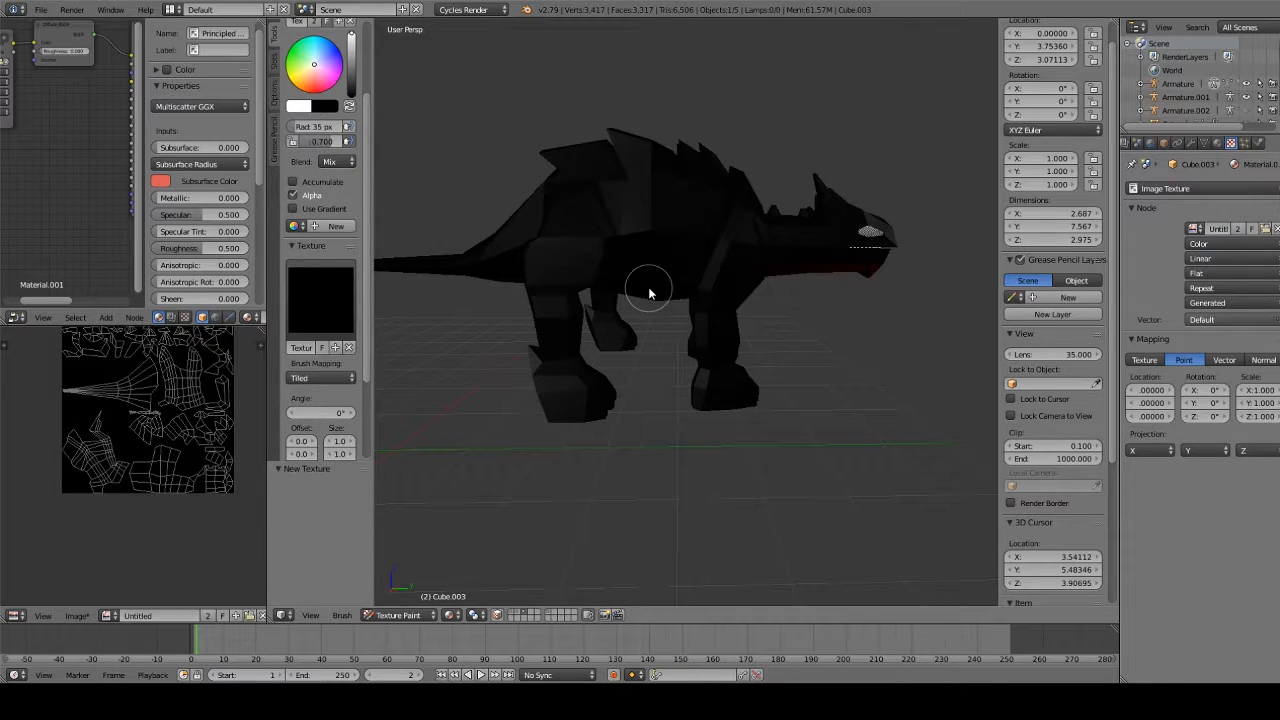
{"action": "scroll", "coordinate": [63, 251], "scroll_direction": "up", "scroll_amount": 5}
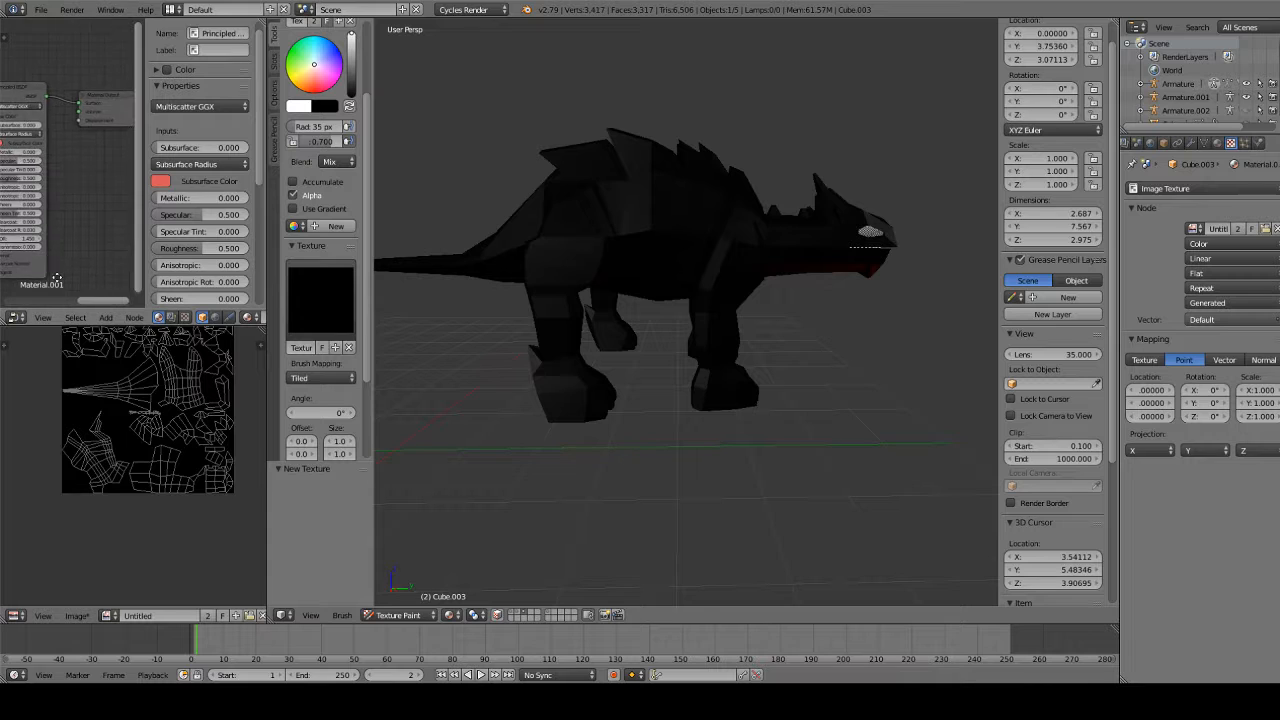
{"action": "scroll", "coordinate": [92, 165], "scroll_direction": "up", "scroll_amount": 3}
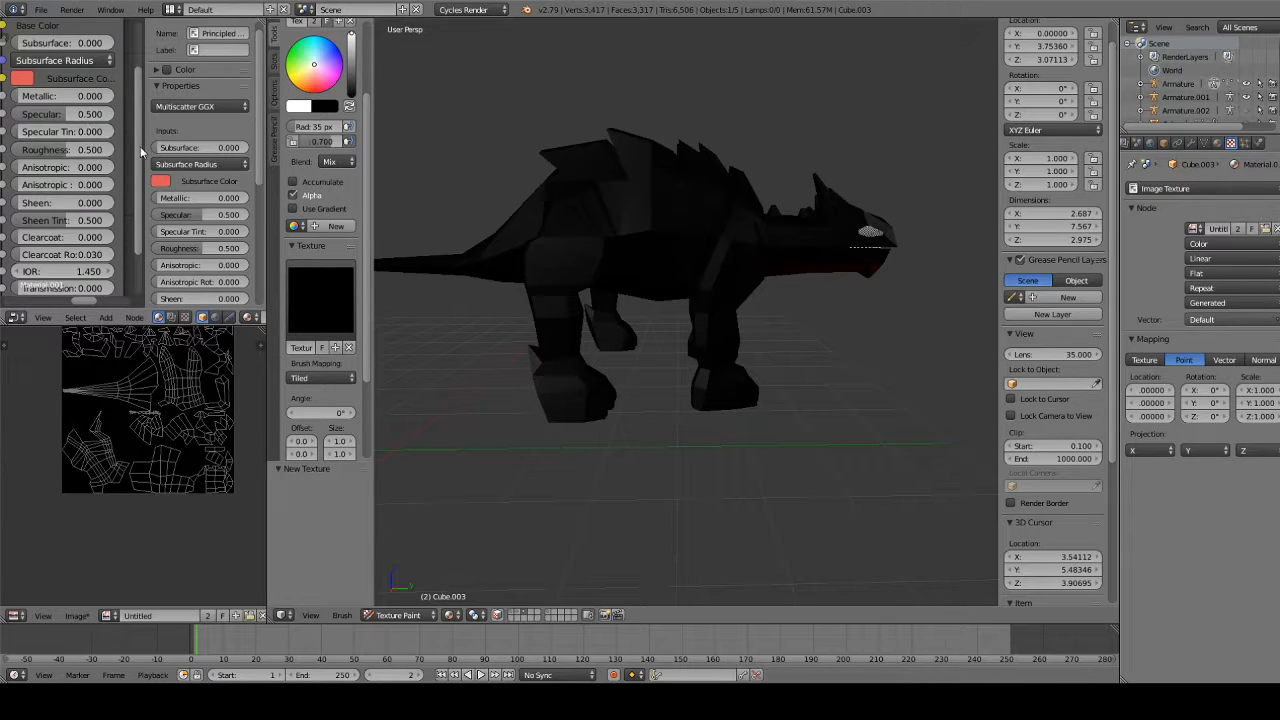
{"action": "middle_click_drag", "start_coordinate": [125, 169], "coordinate": [124, 303]}
{"action": "scroll", "coordinate": [127, 181], "scroll_direction": "down", "scroll_amount": 4}
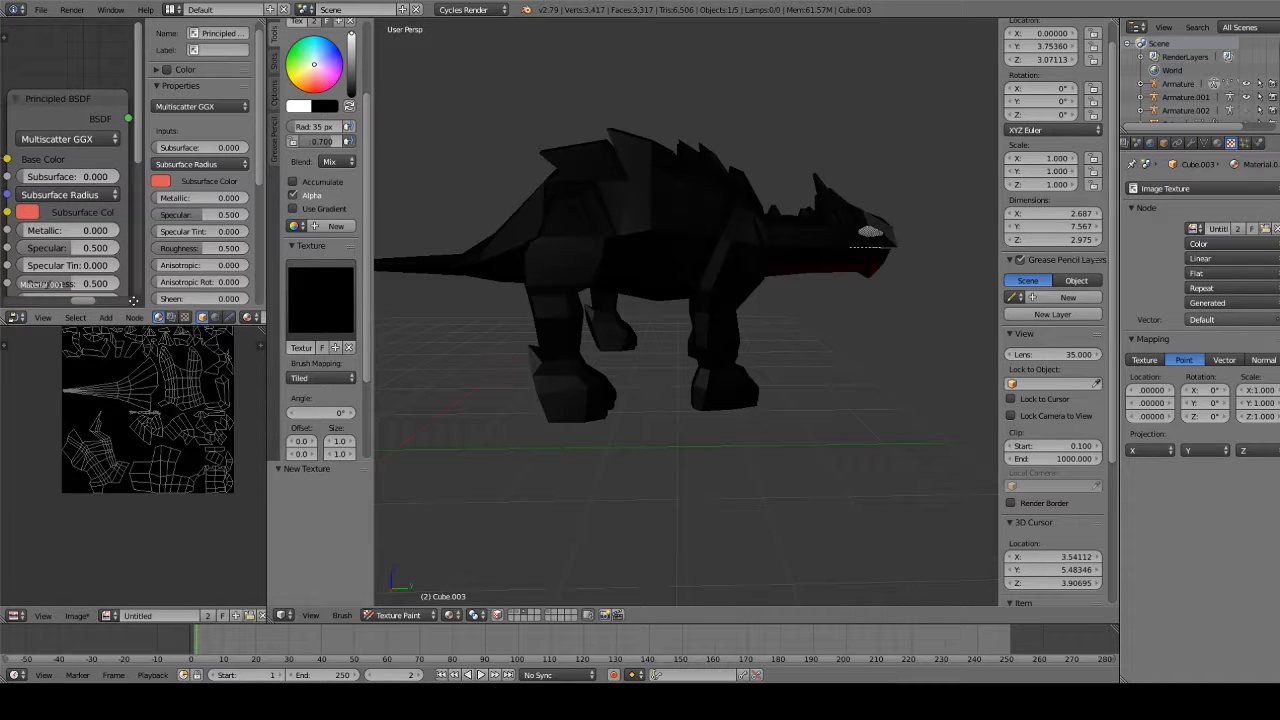
{"action": "mouse_move", "coordinate": [127, 181]}
{"action": "middle_mouse_down"}
{"action": "mouse_move", "coordinate": [100, 157]}
{"action": "mouse_move", "coordinate": [125, 198]}
{"action": "middle_mouse_up"}
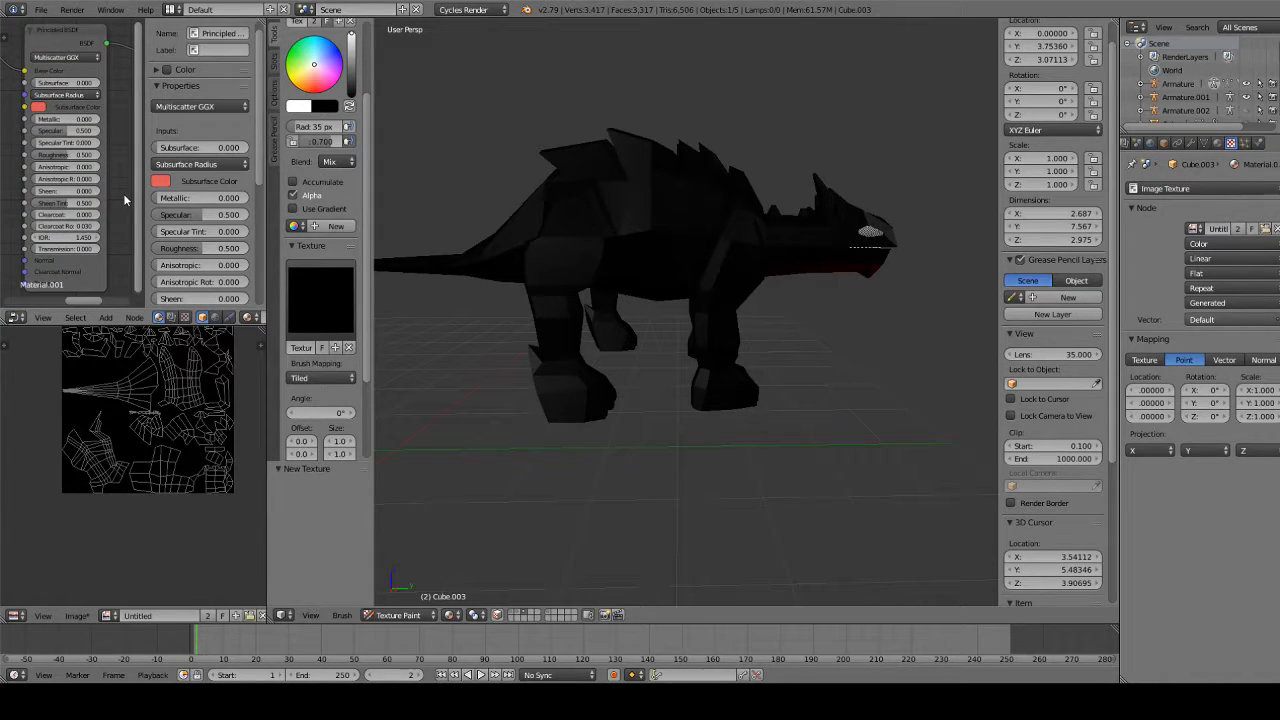
{"action": "key", "text": "n"}
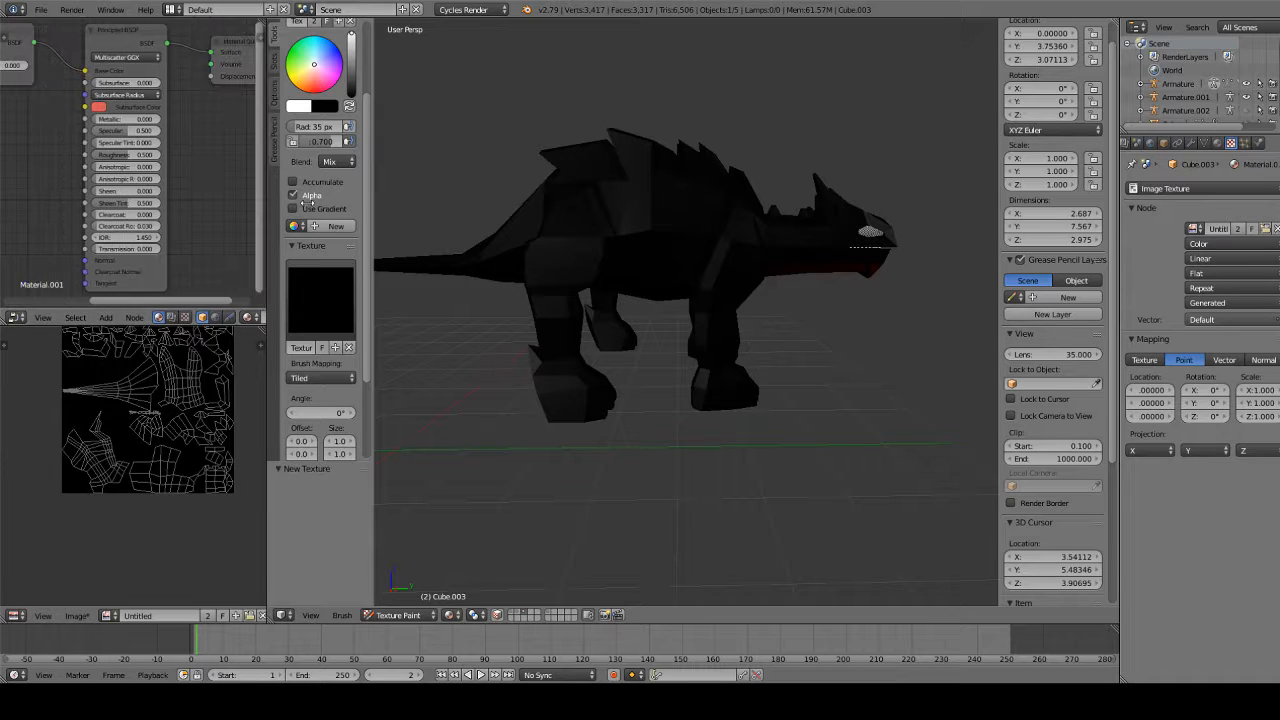
{"action": "middle_click_drag", "start_coordinate": [228, 234], "coordinate": [235, 235]}
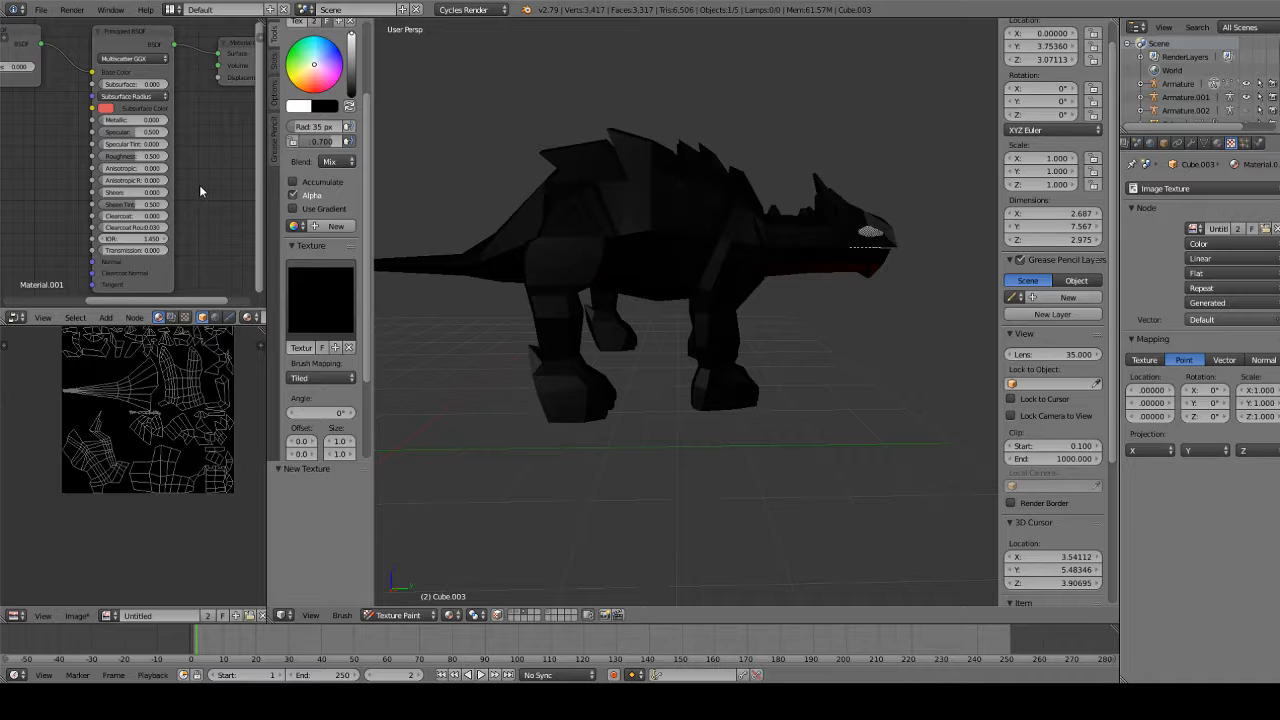
{"action": "scroll", "coordinate": [557, 189], "scroll_direction": "up", "scroll_amount": 2}
{"action": "scroll", "coordinate": [628, 218], "scroll_direction": "down", "scroll_amount": 3}
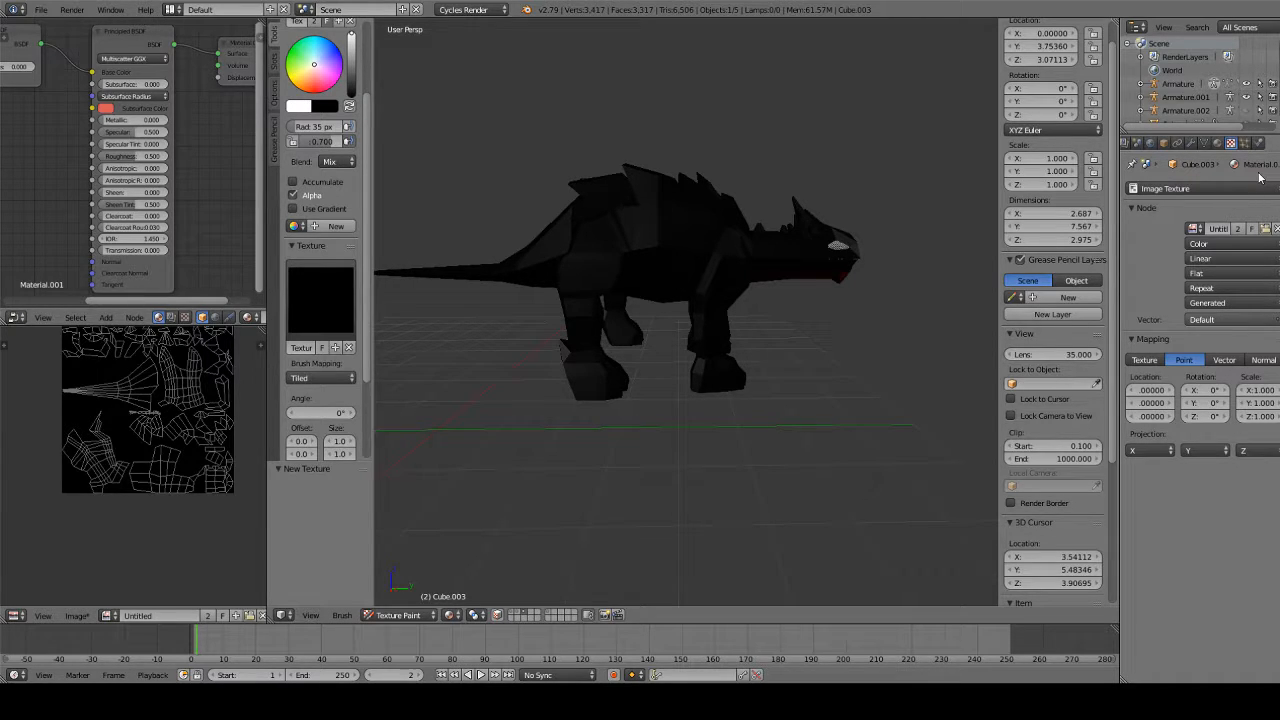
Switch the texture properties to the brush's texture and start opening an image for it, with the files shown as thumbnails
{"action": "left_click", "coordinate": [1228, 188]}
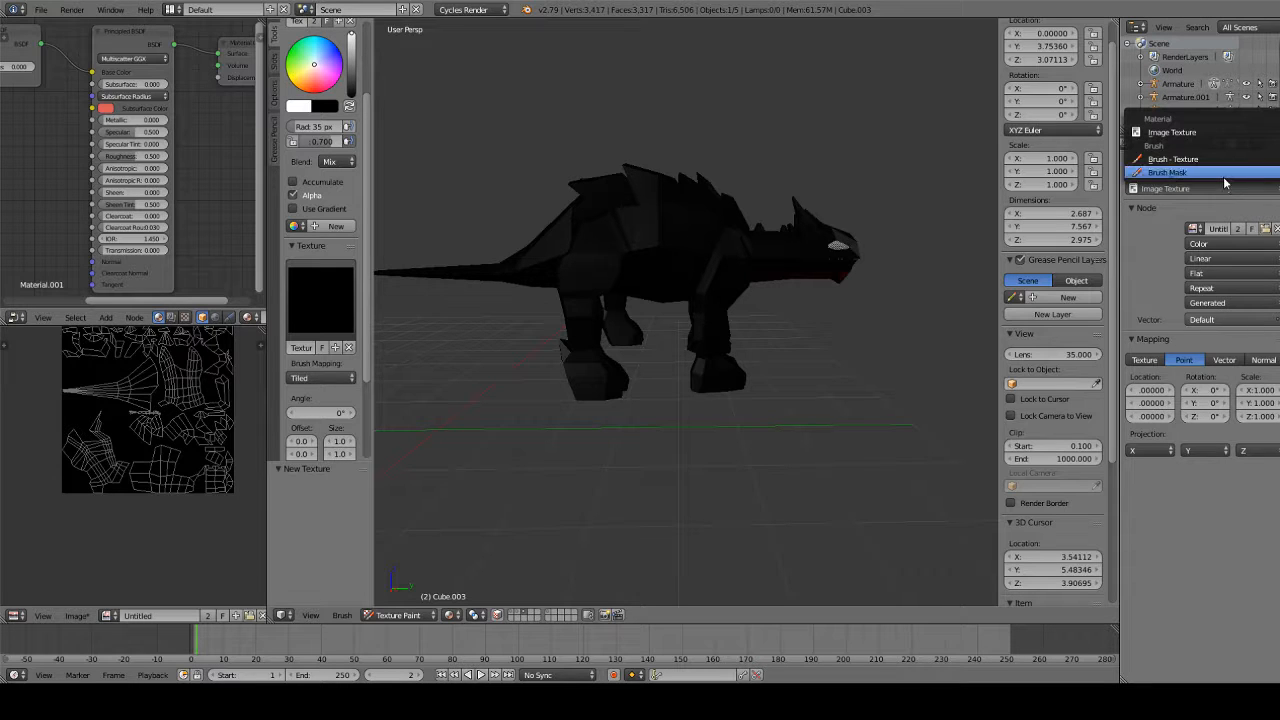
{"action": "left_click", "coordinate": [1225, 161]}
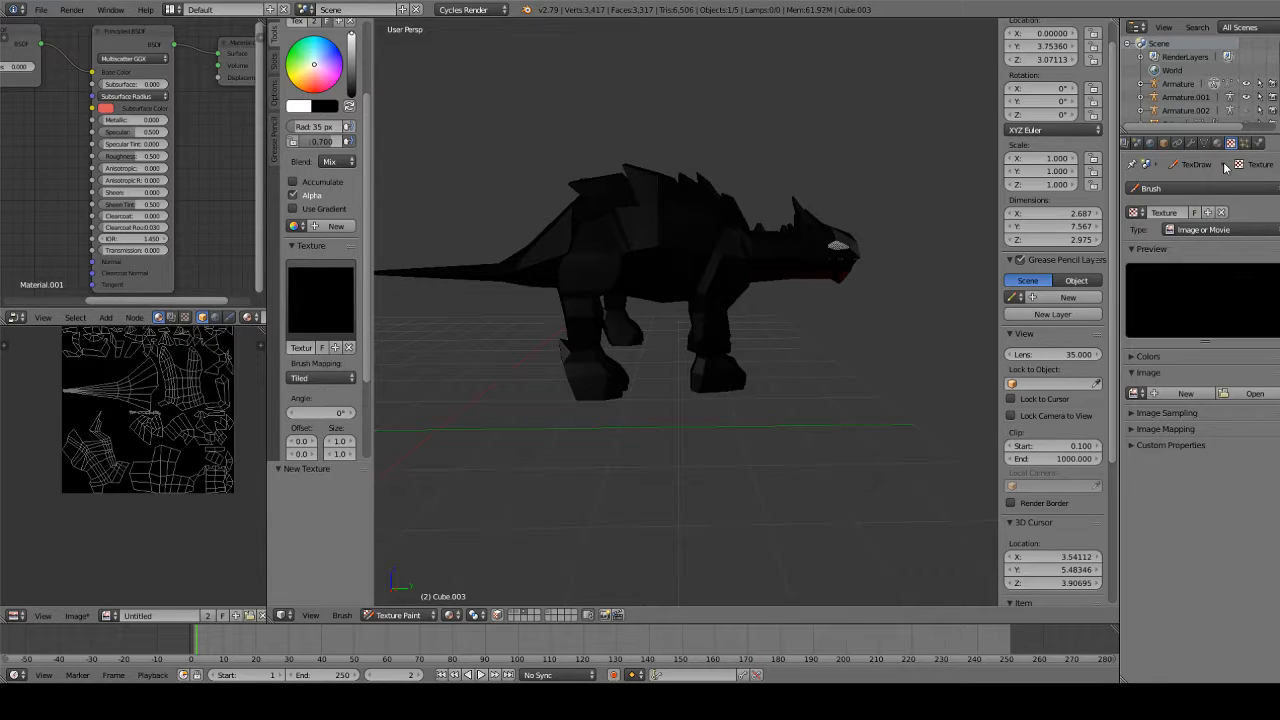
{"action": "left_click", "coordinate": [1251, 398]}
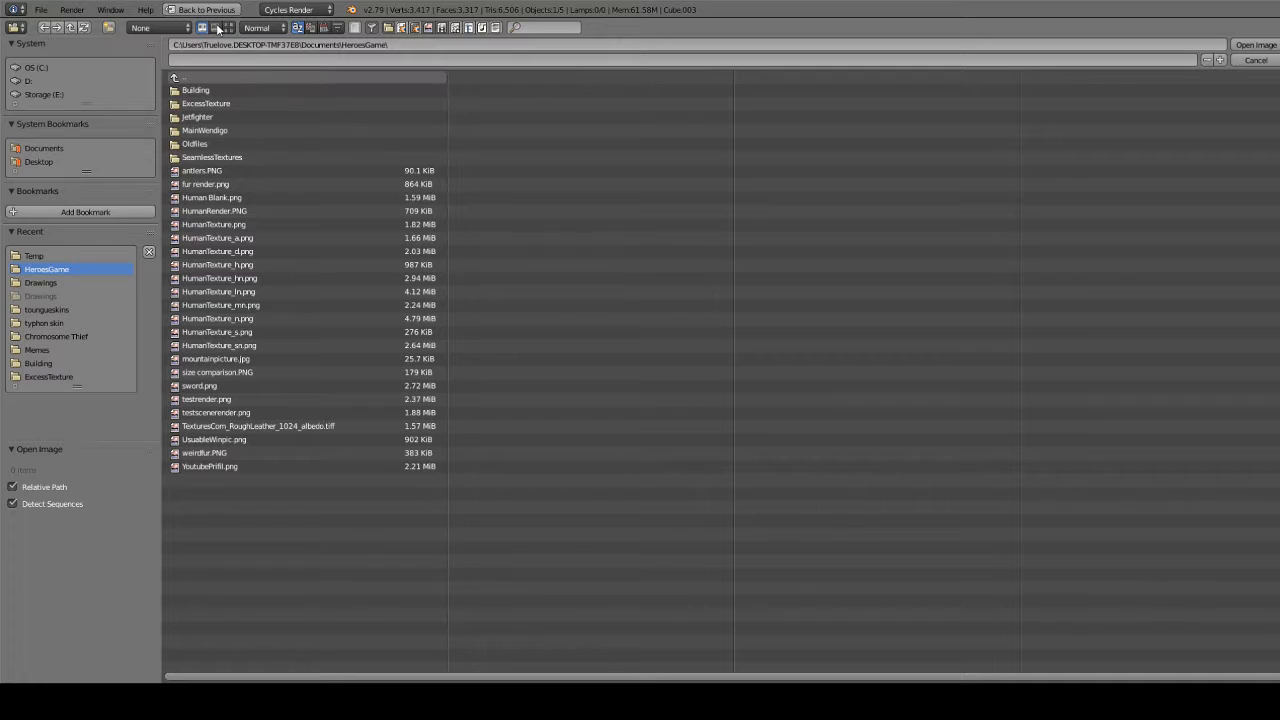
{"action": "left_click", "coordinate": [229, 28]}
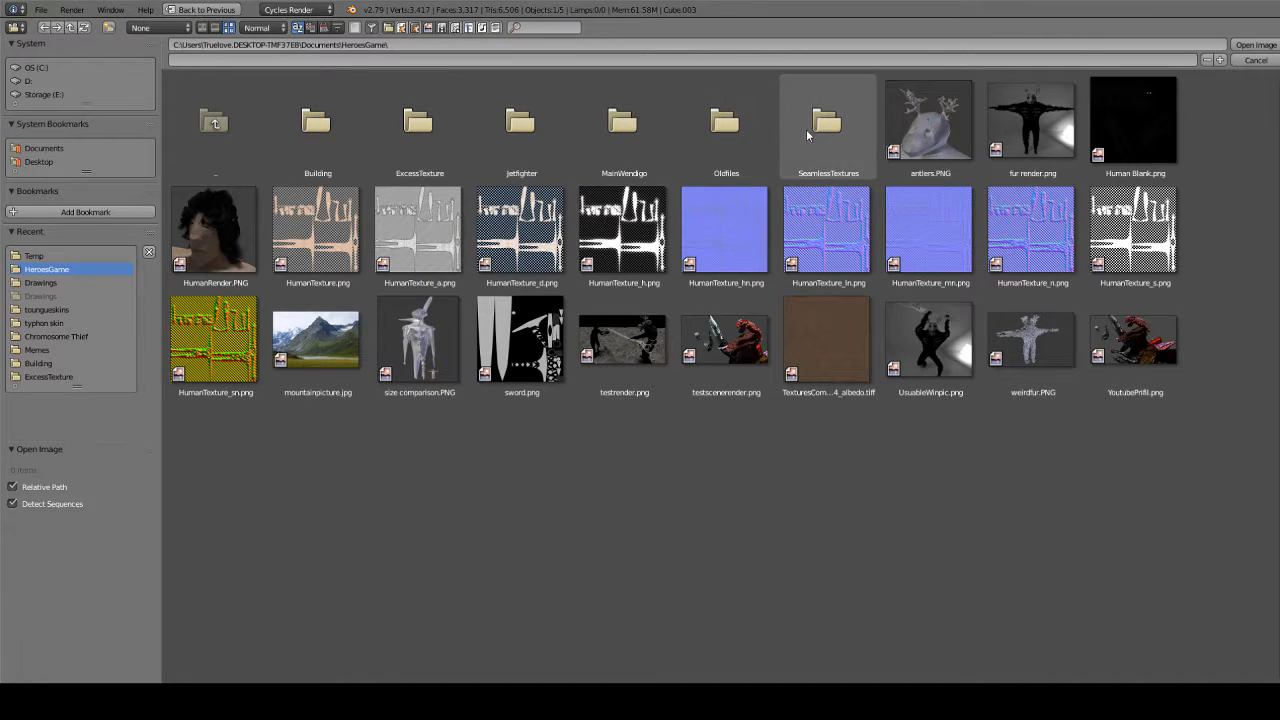
Look through the HeroesGame subfolders and load the scale image ending in 0016_M.jpg from Oldfiles as the brush texture
{"action": "left_click", "coordinate": [861, 129]}
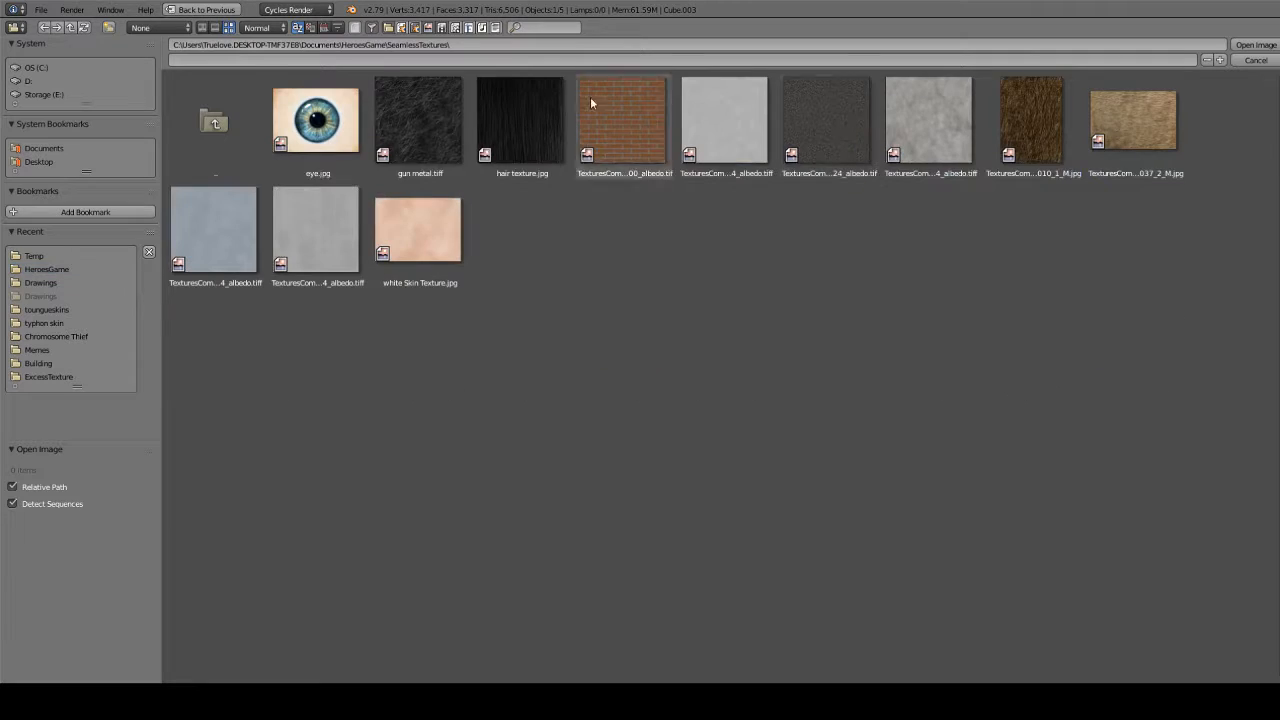
{"action": "left_click", "coordinate": [258, 157]}
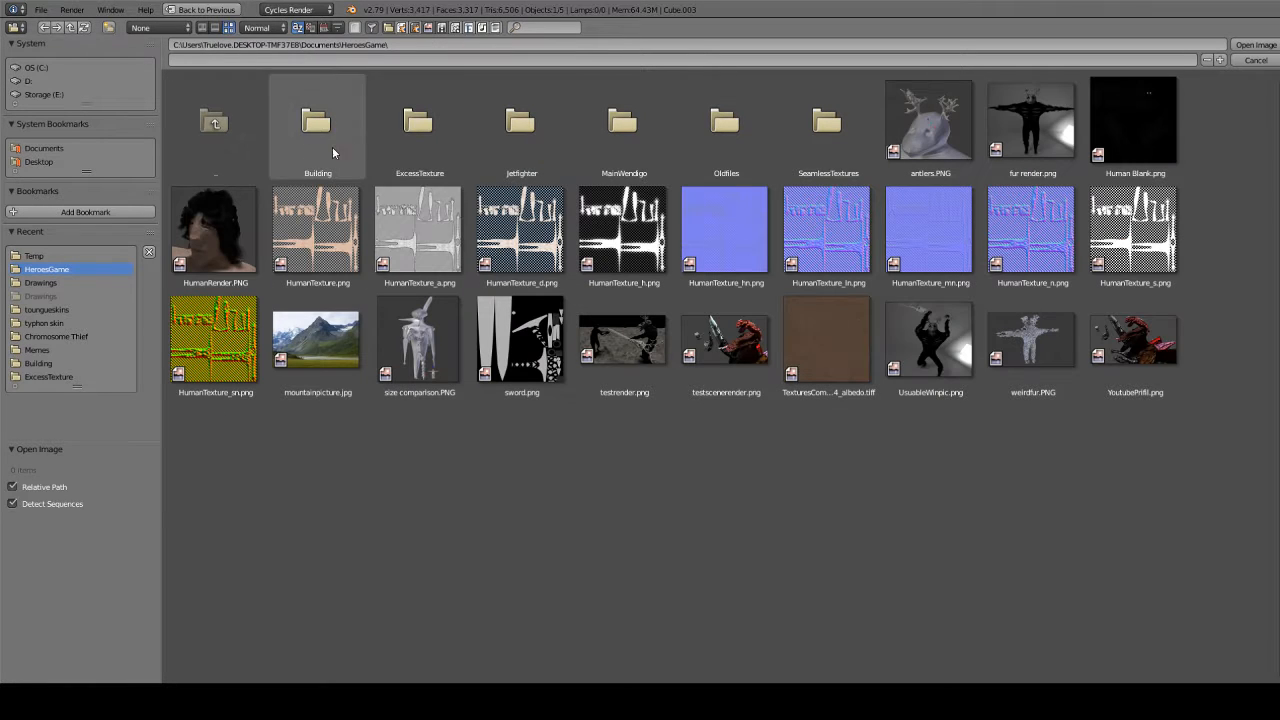
{"action": "left_click", "coordinate": [710, 120]}
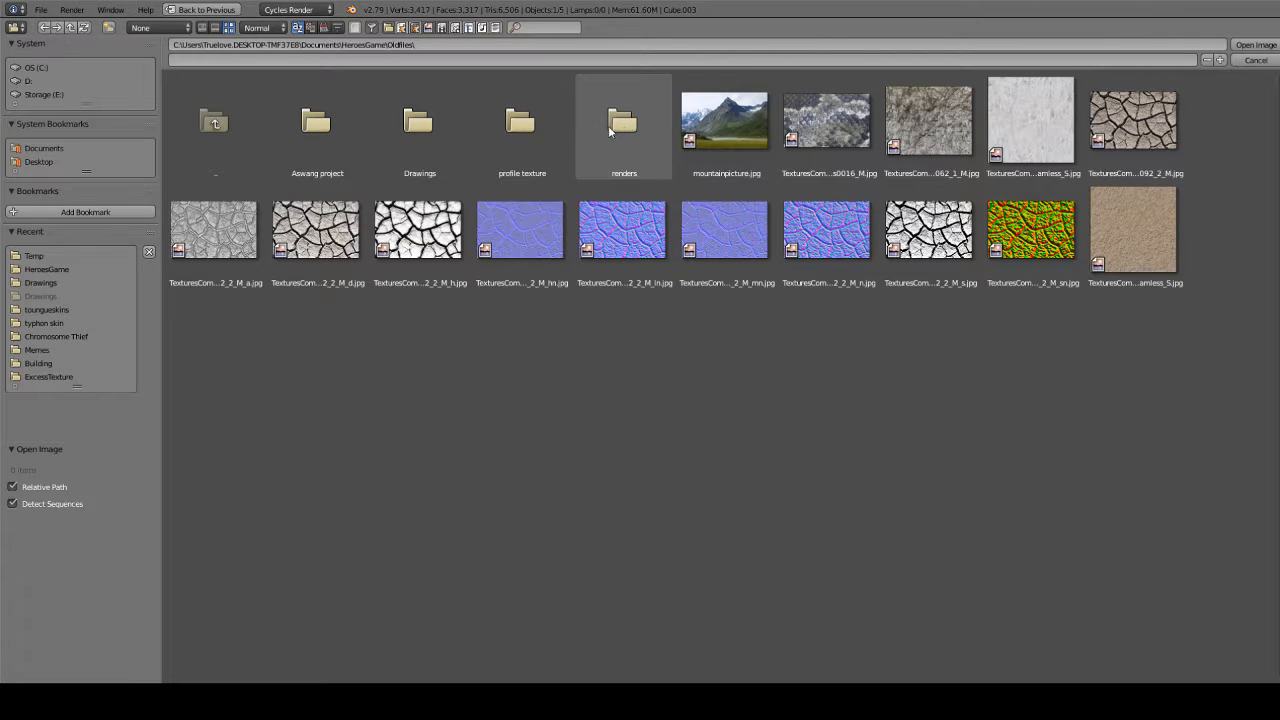
{"action": "left_click", "coordinate": [564, 130]}
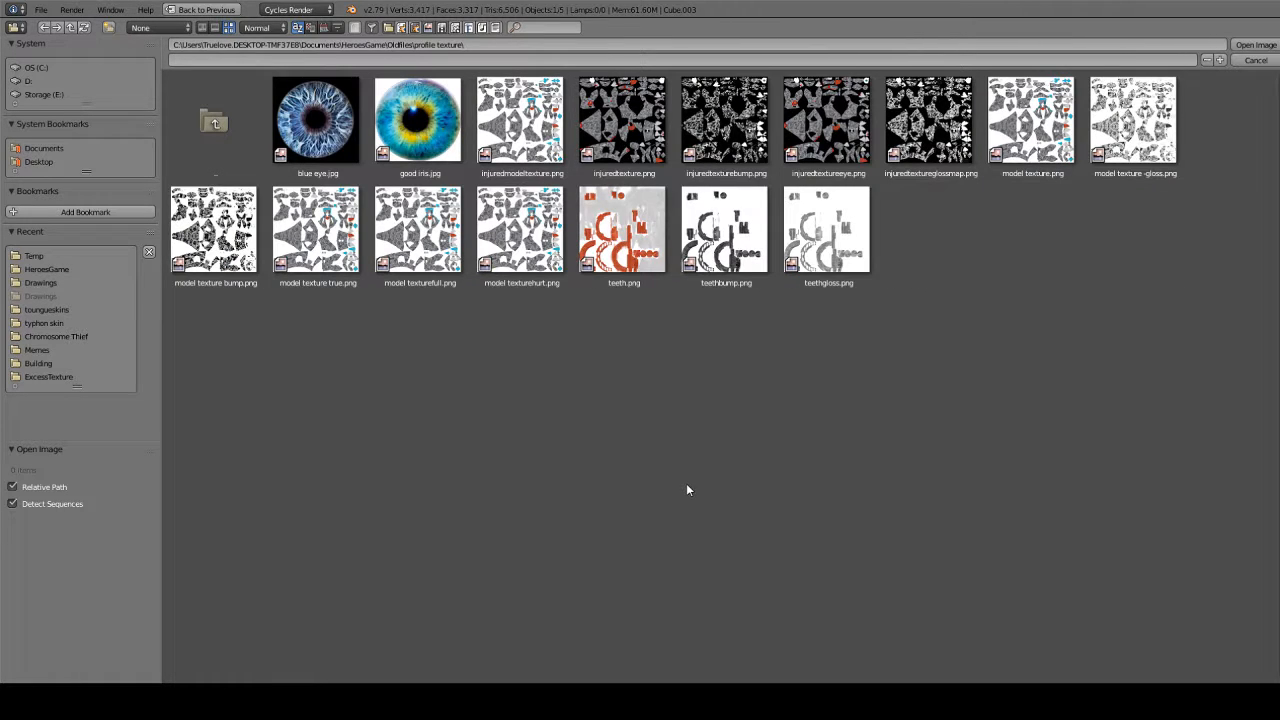
{"action": "left_click", "coordinate": [197, 123]}
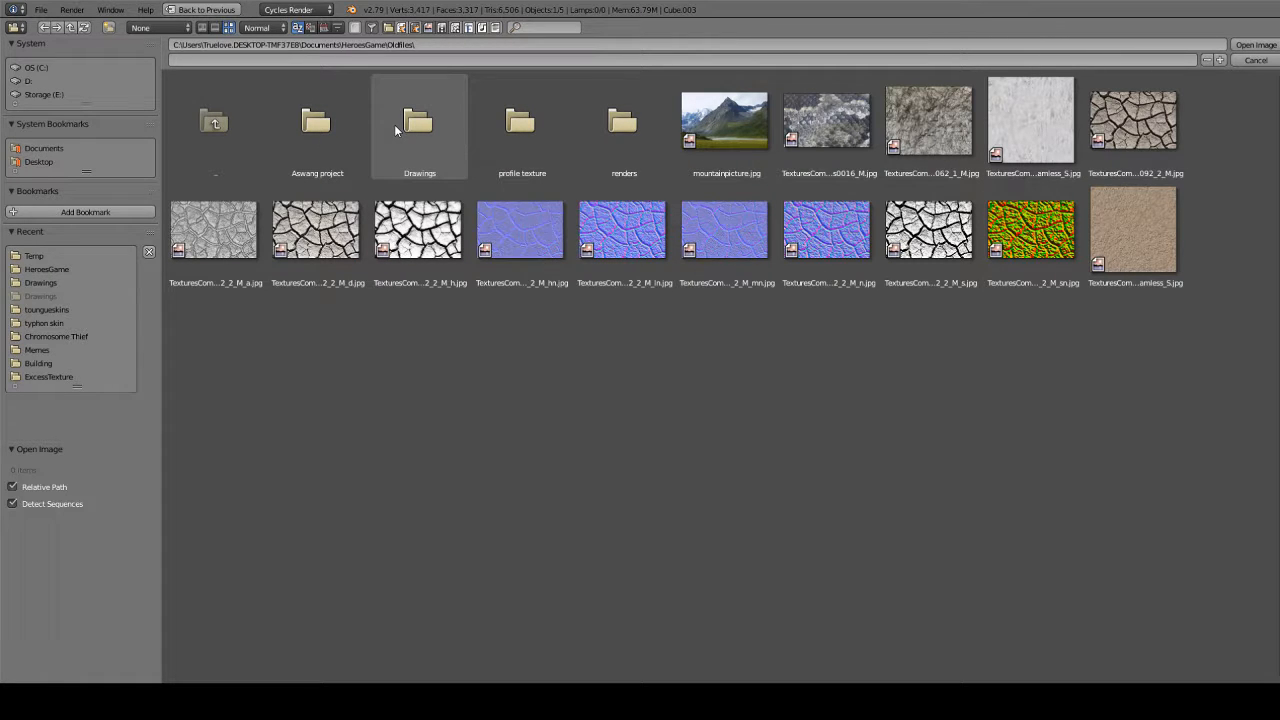
{"action": "left_click", "coordinate": [664, 143]}
{"action": "left_click", "coordinate": [316, 122]}
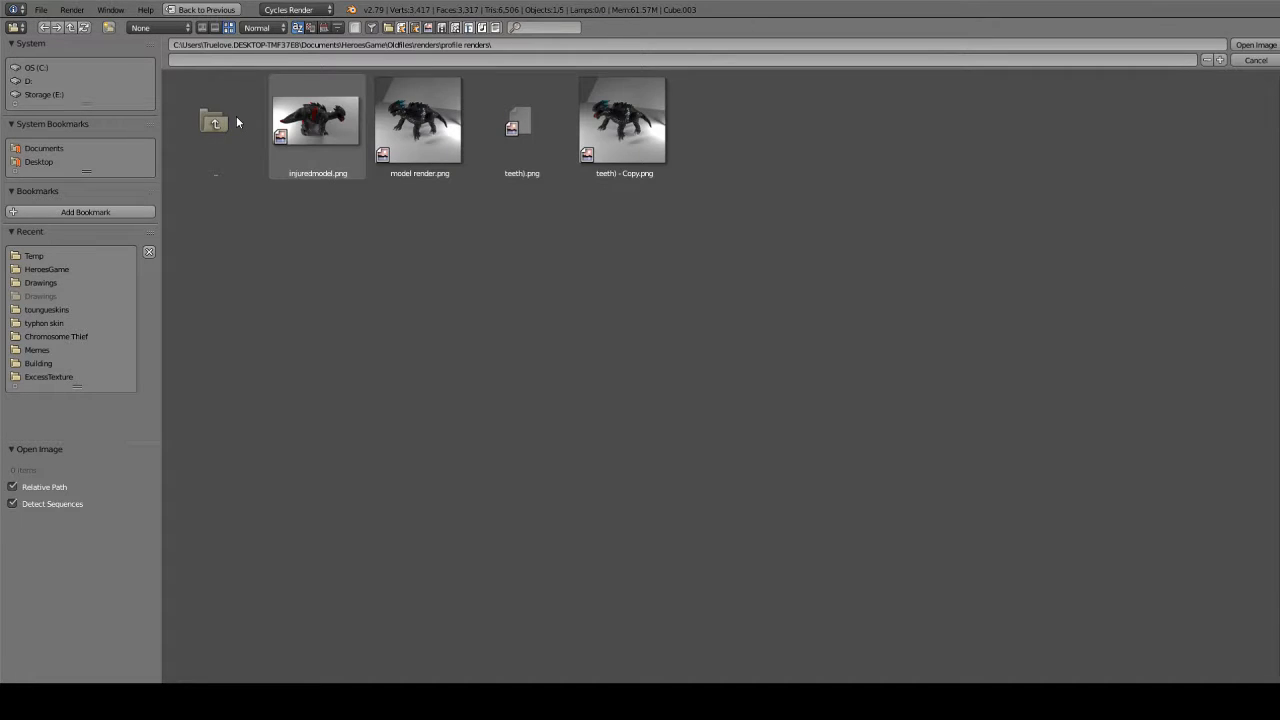
{"action": "left_click", "coordinate": [236, 116]}
{"action": "left_click", "coordinate": [236, 116]}
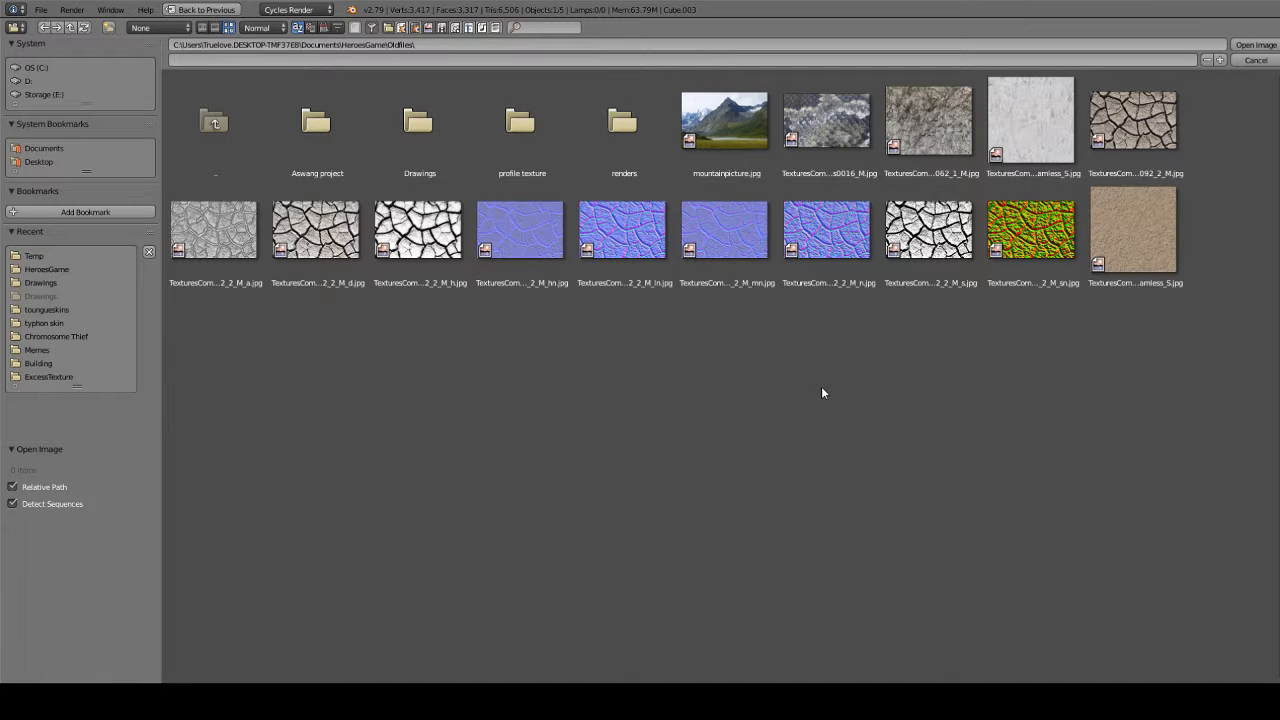
{"action": "double_click", "coordinate": [838, 122]}
Try painting the untinted scale texture over the dinosaur's tail, hind legs and rear body, and undo it
{"action": "mouse_move", "coordinate": [731, 249]}
{"action": "left_mouse_down"}
{"action": "mouse_move", "coordinate": [697, 258]}
{"action": "mouse_move", "coordinate": [643, 220]}
{"action": "mouse_move", "coordinate": [575, 439]}
{"action": "mouse_move", "coordinate": [590, 200]}
{"action": "mouse_move", "coordinate": [470, 270]}
{"action": "mouse_move", "coordinate": [428, 323]}
{"action": "left_mouse_up"}
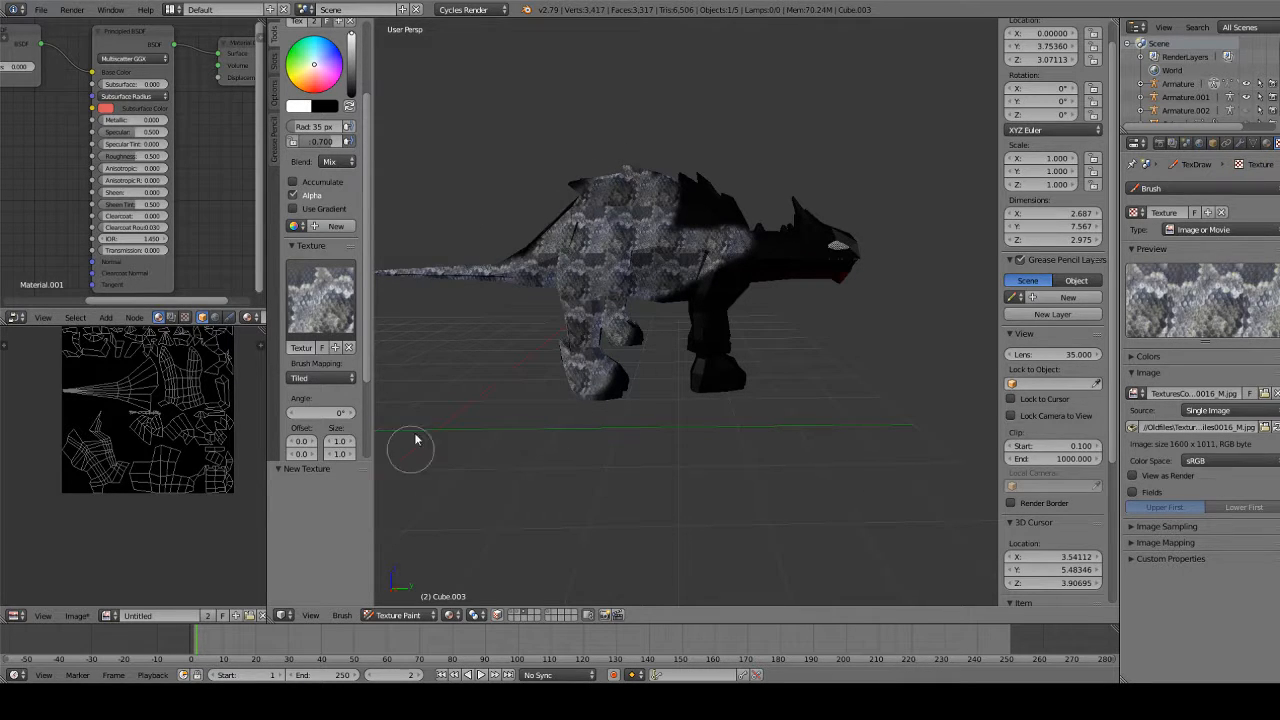
{"action": "left_click_drag", "start_coordinate": [416, 436], "coordinate": [437, 381]}
{"action": "key", "text": "ctrl+z"}
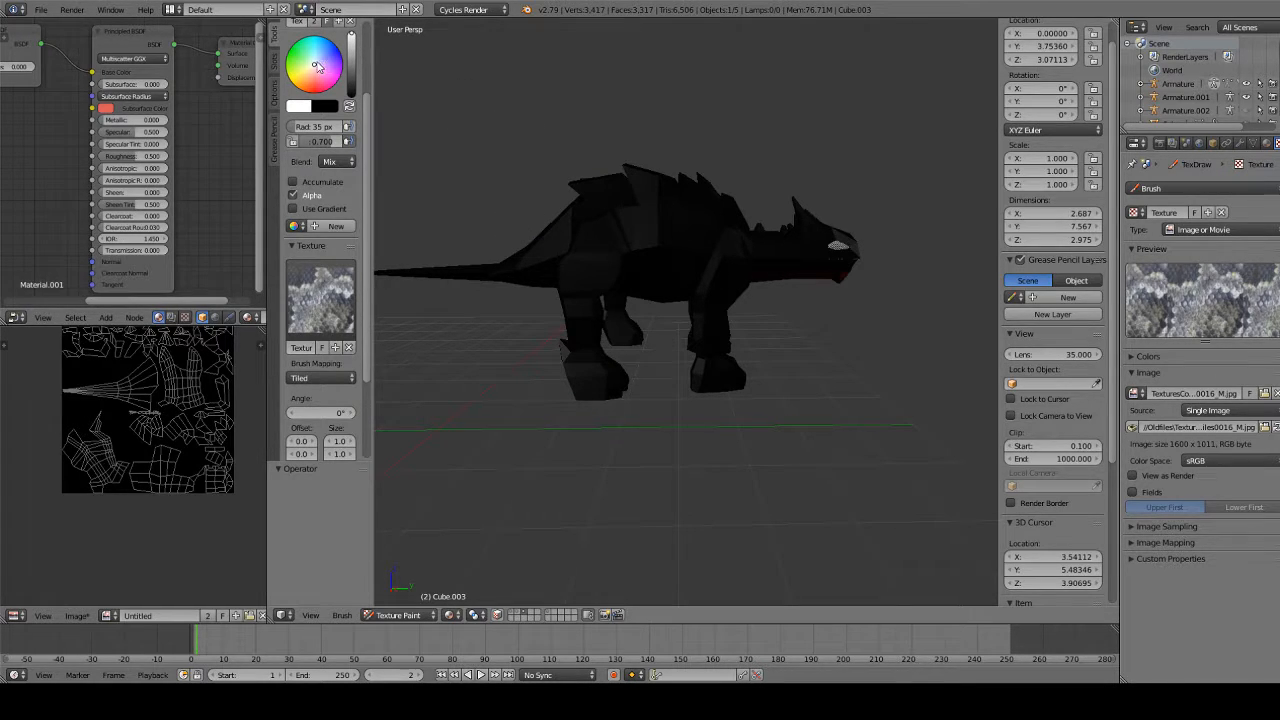
Tint the brush light blue, raise its strength to 1.000, and paint scales over the tail, body and legs
{"action": "mouse_move", "coordinate": [585, 200]}
{"action": "left_mouse_down"}
{"action": "mouse_move", "coordinate": [540, 250]}
{"action": "mouse_move", "coordinate": [508, 234]}
{"action": "mouse_move", "coordinate": [545, 267]}
{"action": "left_mouse_up"}
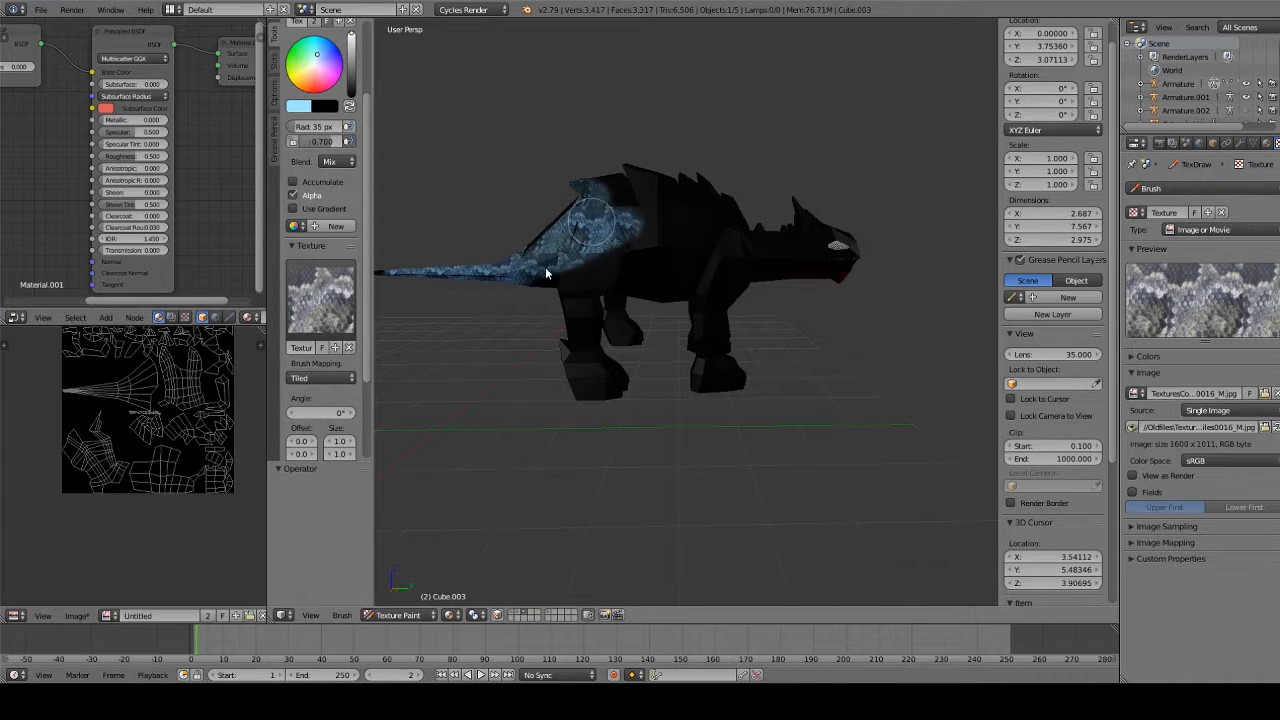
{"action": "mouse_move", "coordinate": [685, 178]}
{"action": "left_mouse_down"}
{"action": "mouse_move", "coordinate": [390, 281]}
{"action": "mouse_move", "coordinate": [649, 241]}
{"action": "mouse_move", "coordinate": [462, 314]}
{"action": "mouse_move", "coordinate": [469, 182]}
{"action": "left_mouse_up"}
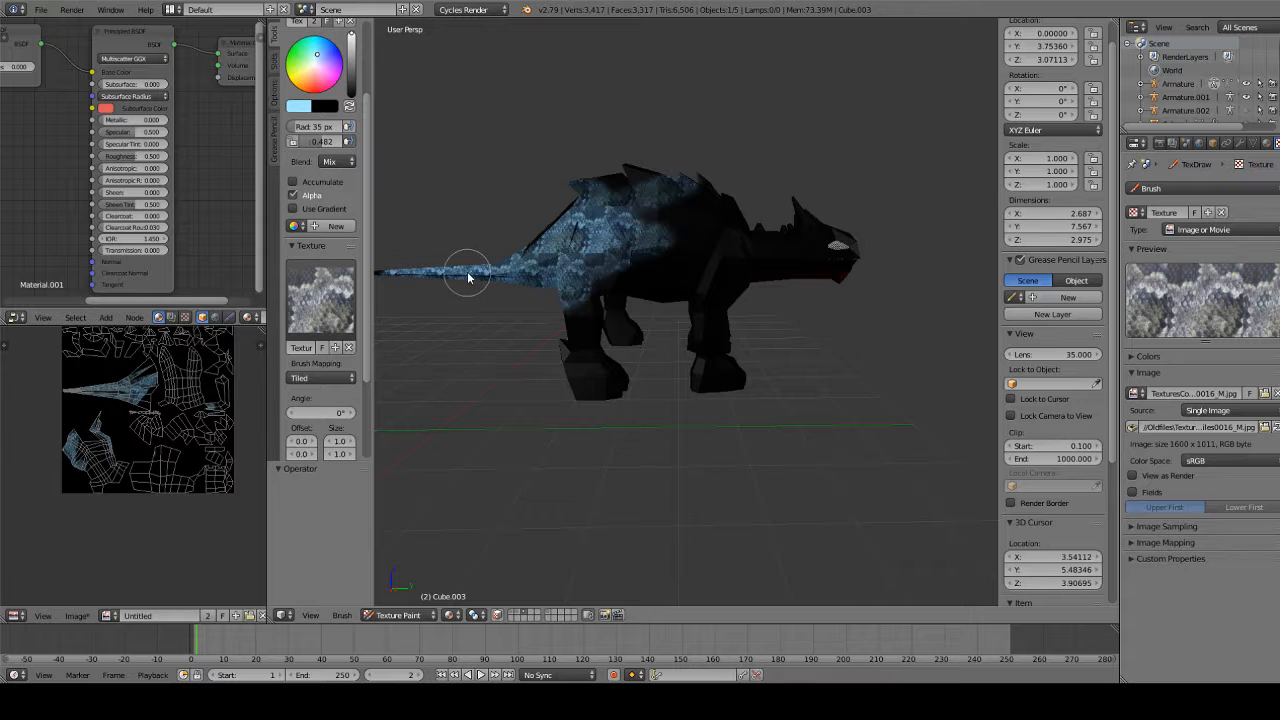
{"action": "left_click_drag", "start_coordinate": [604, 150], "coordinate": [565, 265]}
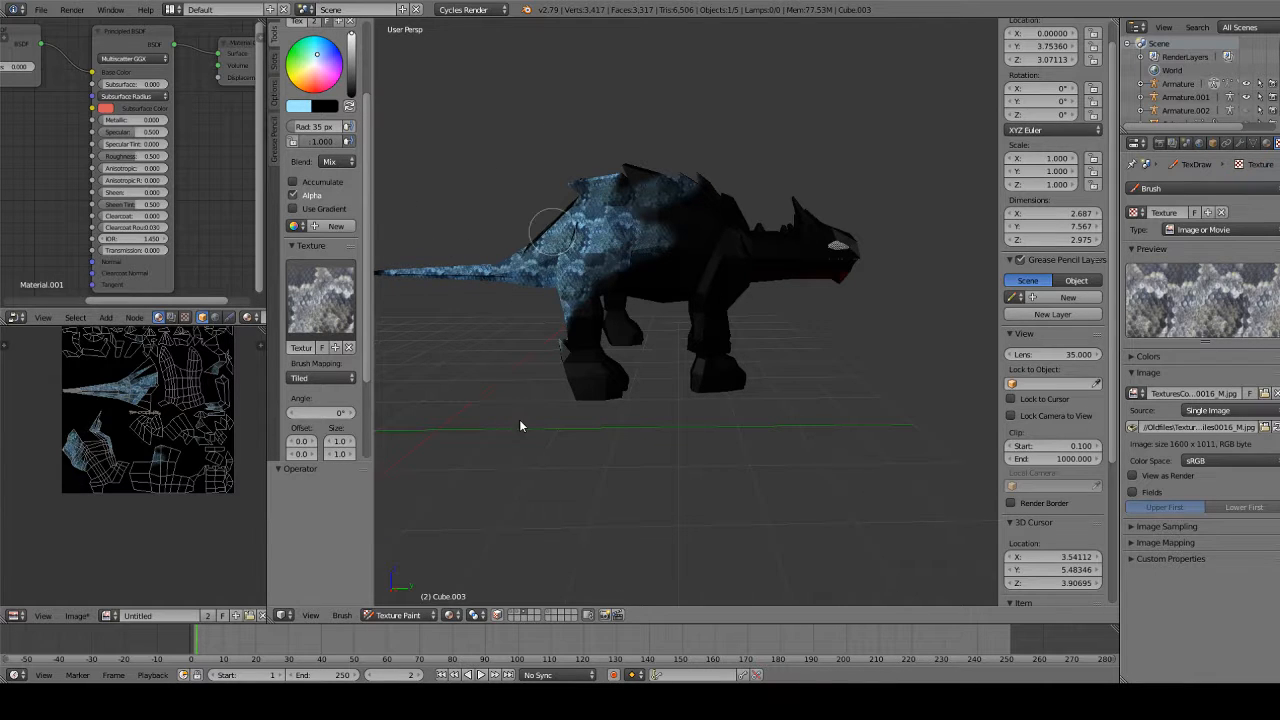
{"action": "mouse_move", "coordinate": [610, 150]}
{"action": "left_mouse_down"}
{"action": "mouse_move", "coordinate": [677, 163]}
{"action": "mouse_move", "coordinate": [688, 322]}
{"action": "left_mouse_up"}
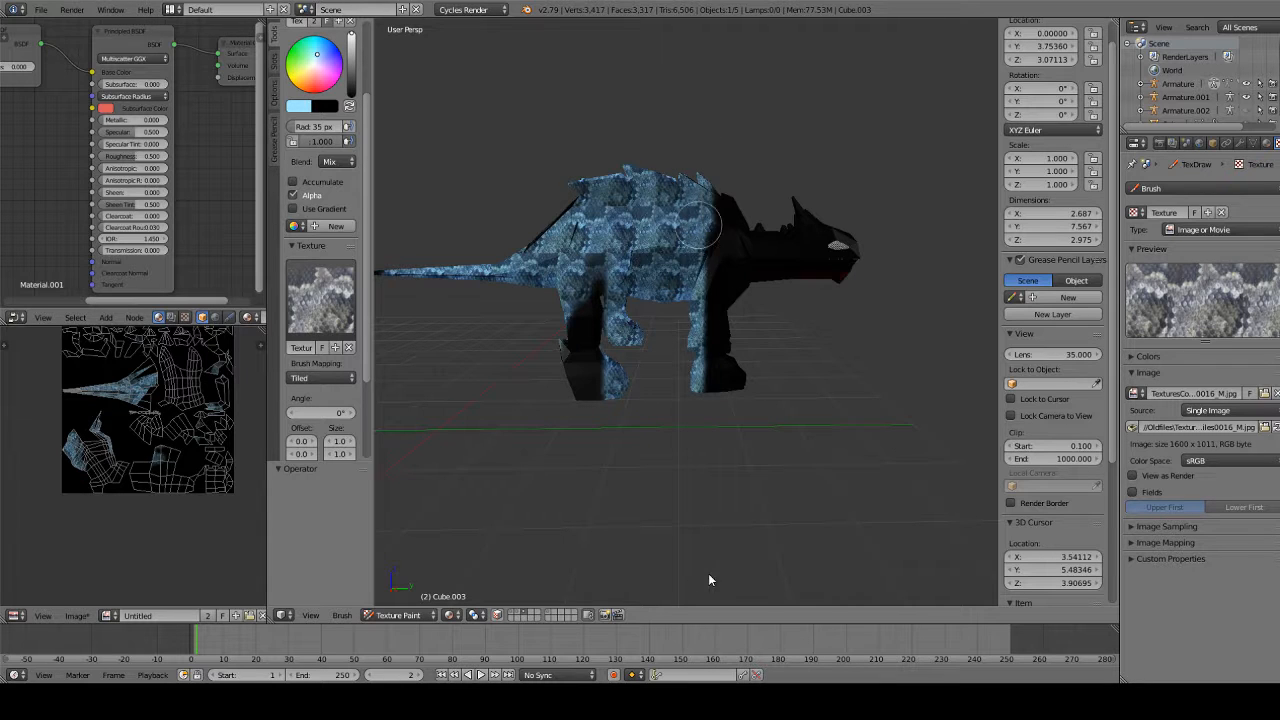
{"action": "left_click_drag", "start_coordinate": [700, 214], "coordinate": [720, 400]}
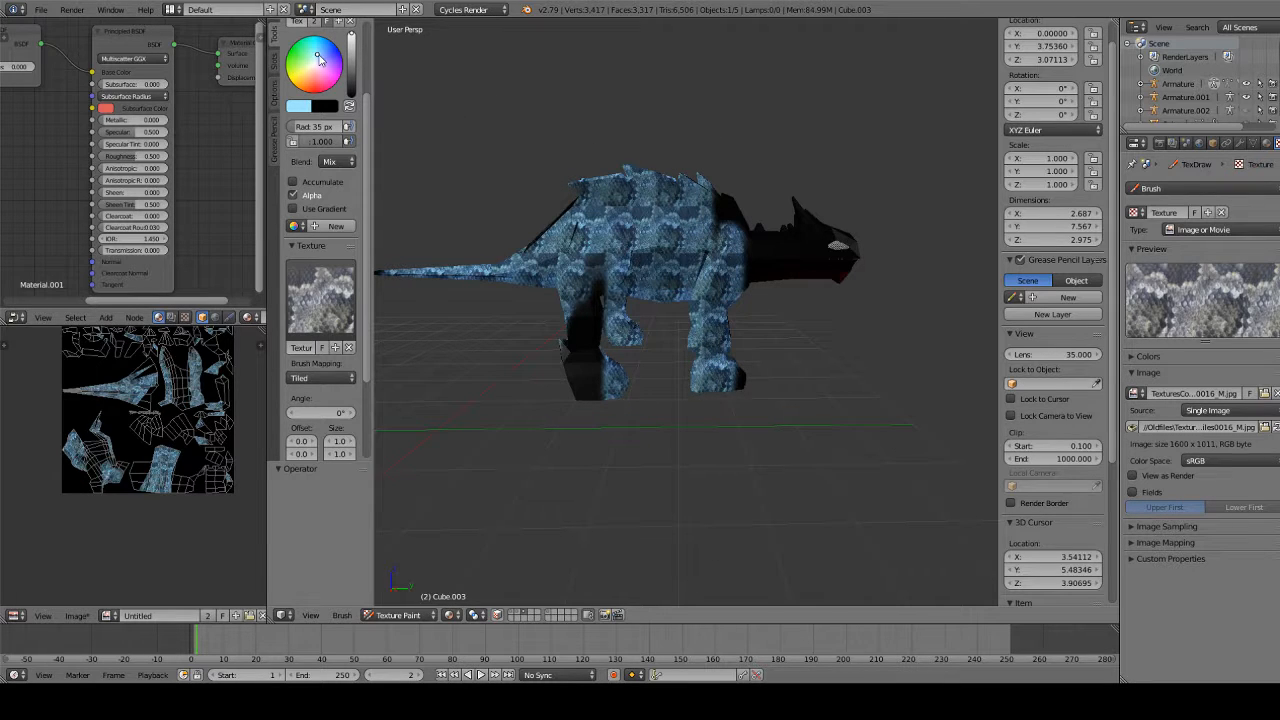
Try the Multiply and Overlay blend modes by painting over the blue scales on the dinosaur's body
{"action": "left_click", "coordinate": [340, 162]}
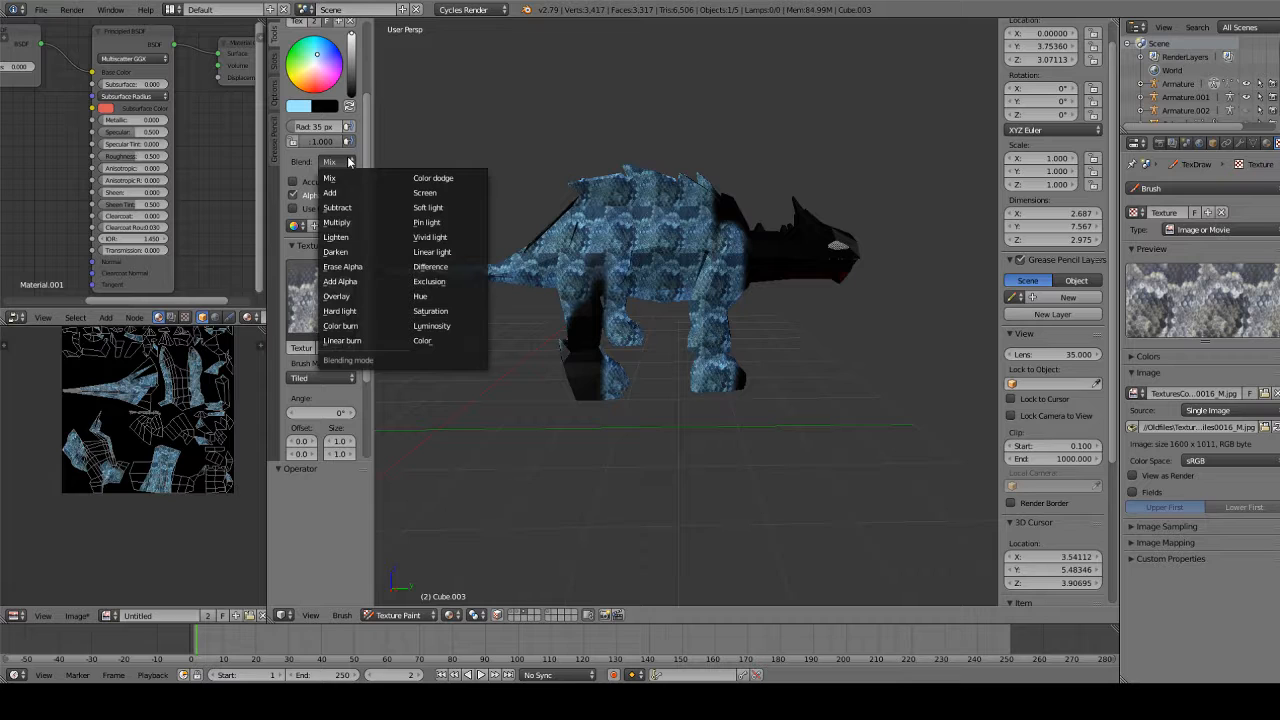
{"action": "left_click", "coordinate": [340, 222]}
{"action": "mouse_move", "coordinate": [670, 205]}
{"action": "left_mouse_down"}
{"action": "mouse_move", "coordinate": [669, 100]}
{"action": "mouse_move", "coordinate": [600, 142]}
{"action": "mouse_move", "coordinate": [623, 391]}
{"action": "mouse_move", "coordinate": [608, 138]}
{"action": "left_mouse_up"}
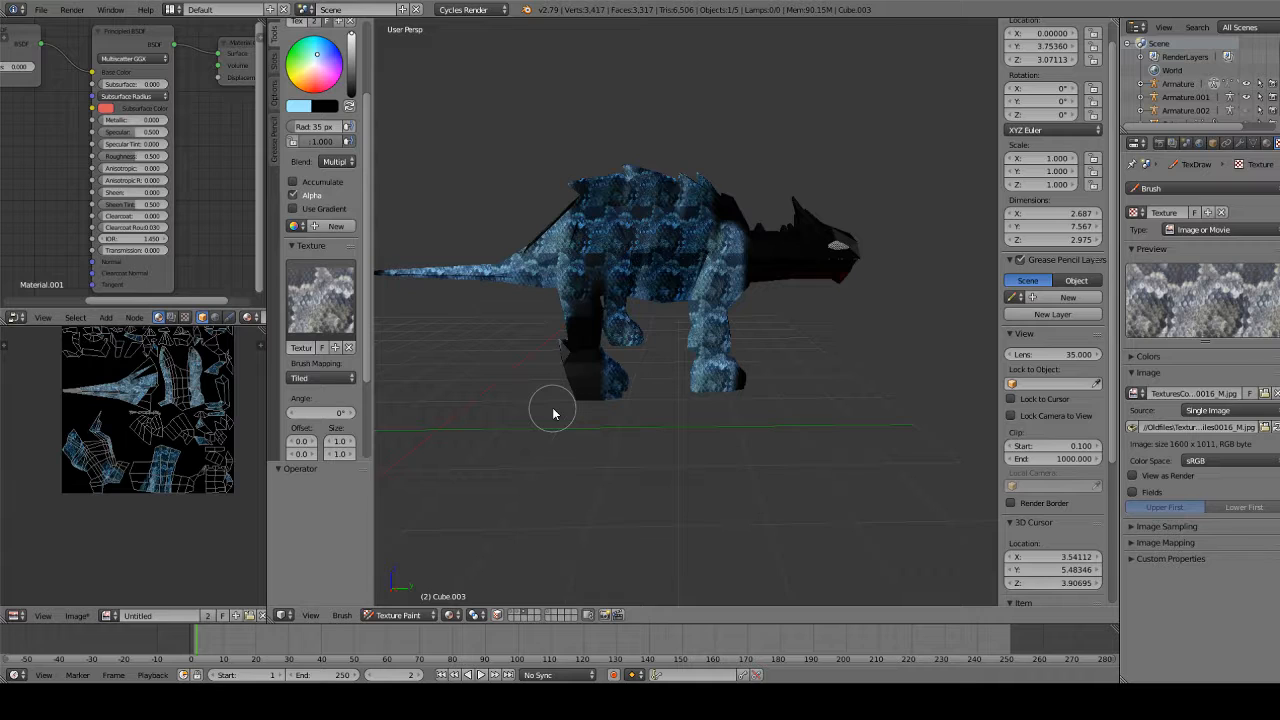
{"action": "left_click", "coordinate": [338, 162]}
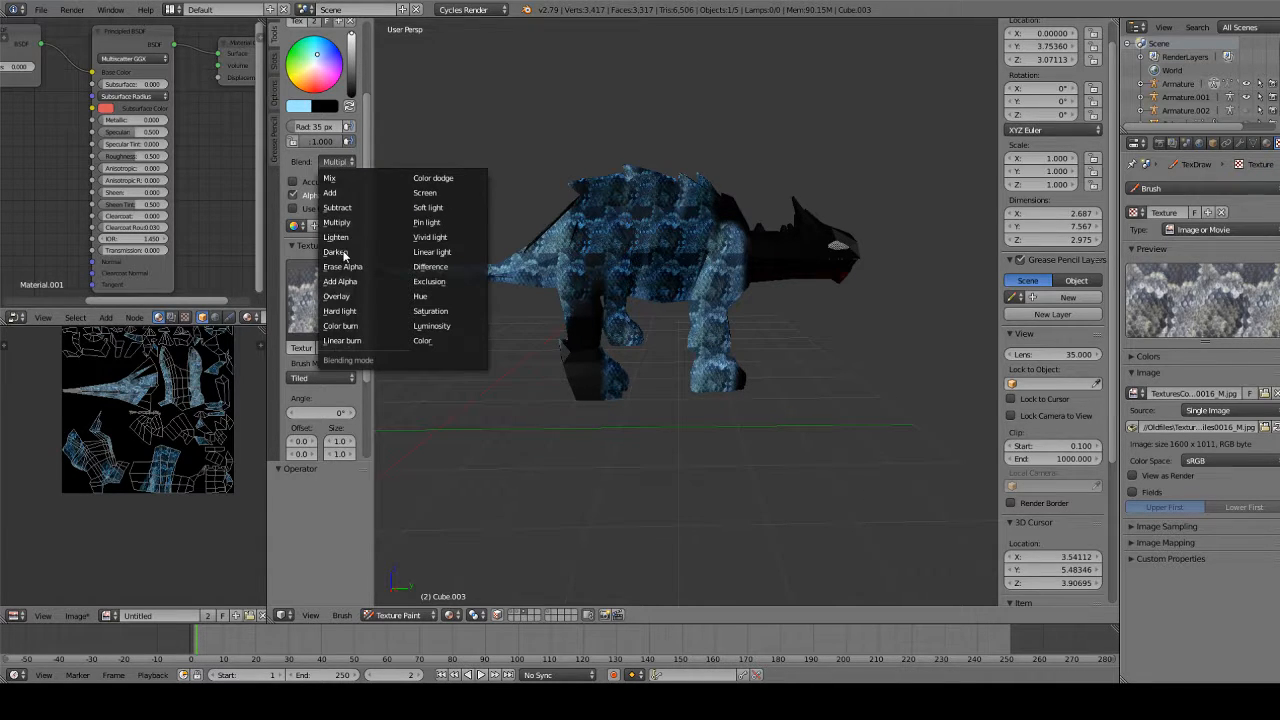
{"action": "left_click", "coordinate": [376, 296]}
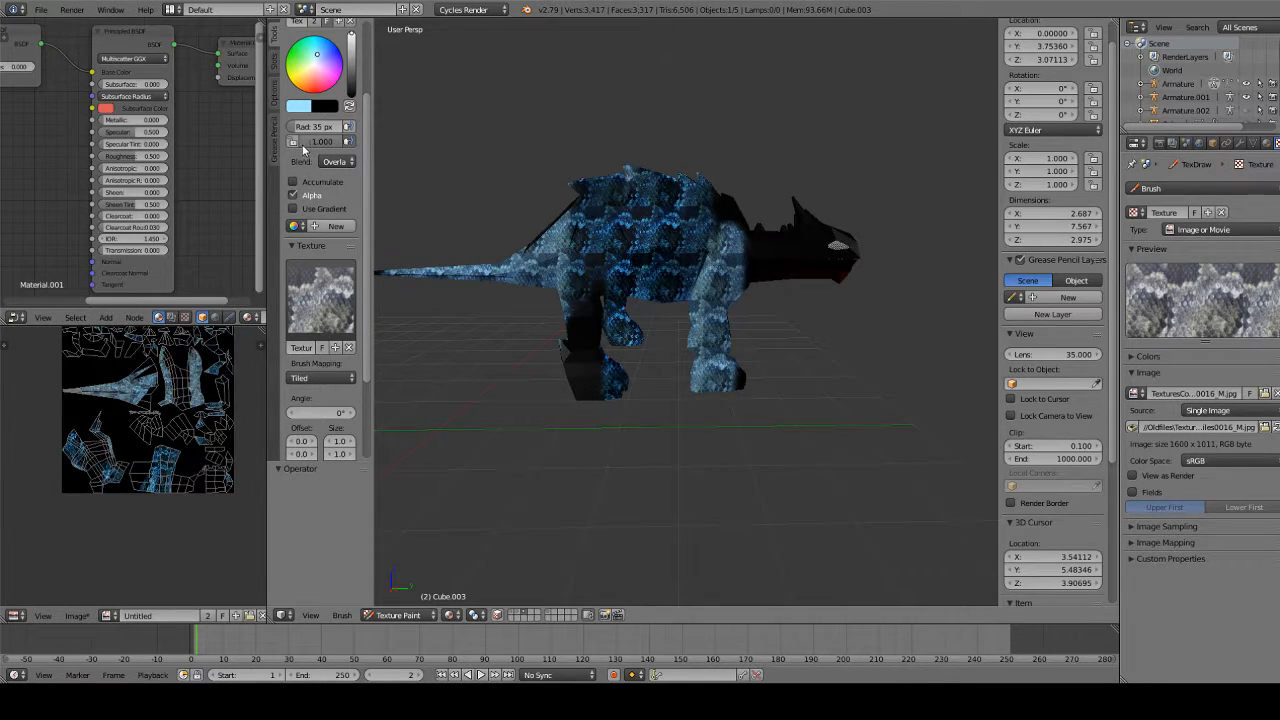
Try the Color dodge blend mode by painting over the blue scales on the body and tail
{"action": "left_click", "coordinate": [340, 163]}
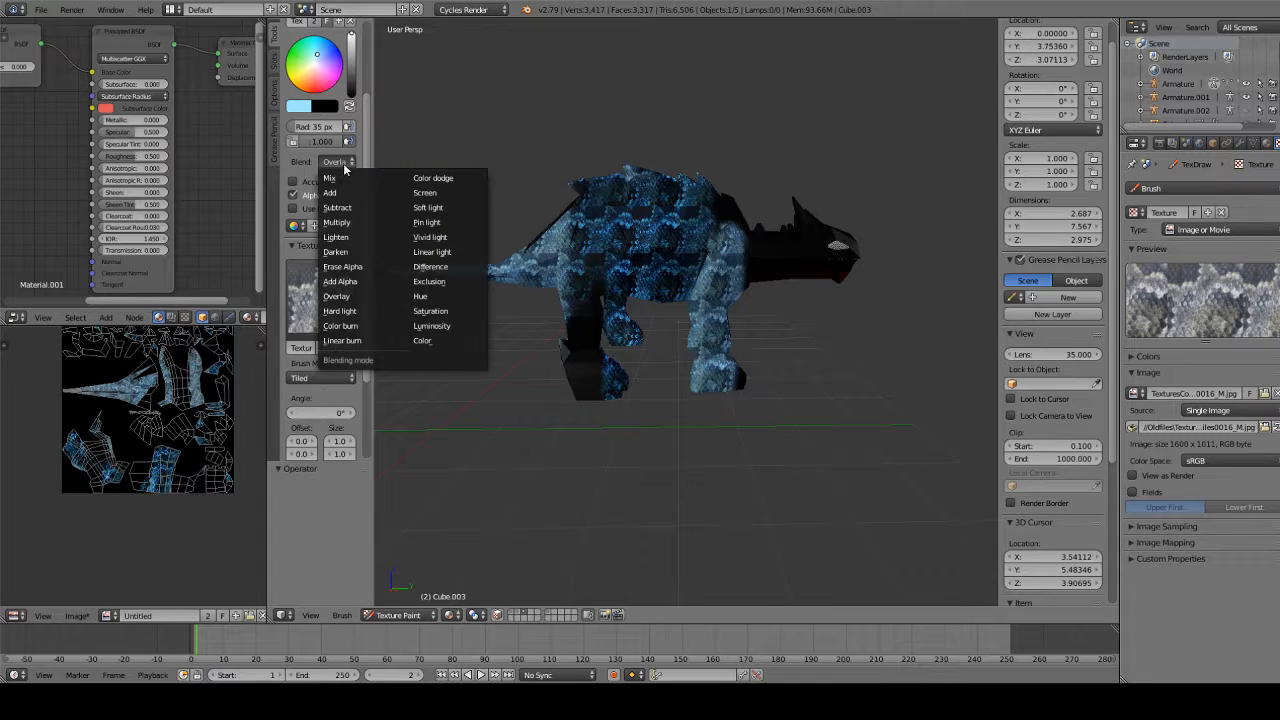
{"action": "left_click", "coordinate": [446, 184]}
{"action": "mouse_move", "coordinate": [609, 223]}
{"action": "left_mouse_down"}
{"action": "mouse_move", "coordinate": [625, 204]}
{"action": "mouse_move", "coordinate": [584, 286]}
{"action": "mouse_move", "coordinate": [575, 243]}
{"action": "mouse_move", "coordinate": [480, 223]}
{"action": "mouse_move", "coordinate": [517, 271]}
{"action": "left_mouse_up"}
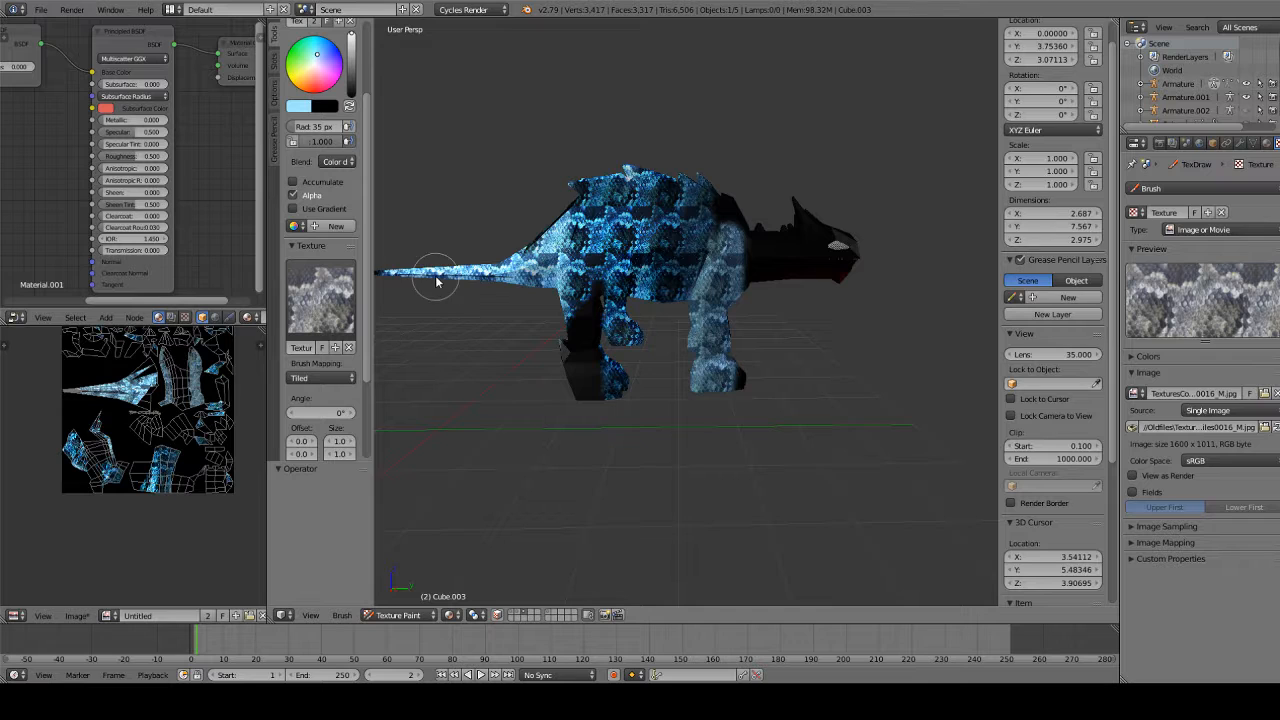
{"action": "left_click", "coordinate": [353, 162]}
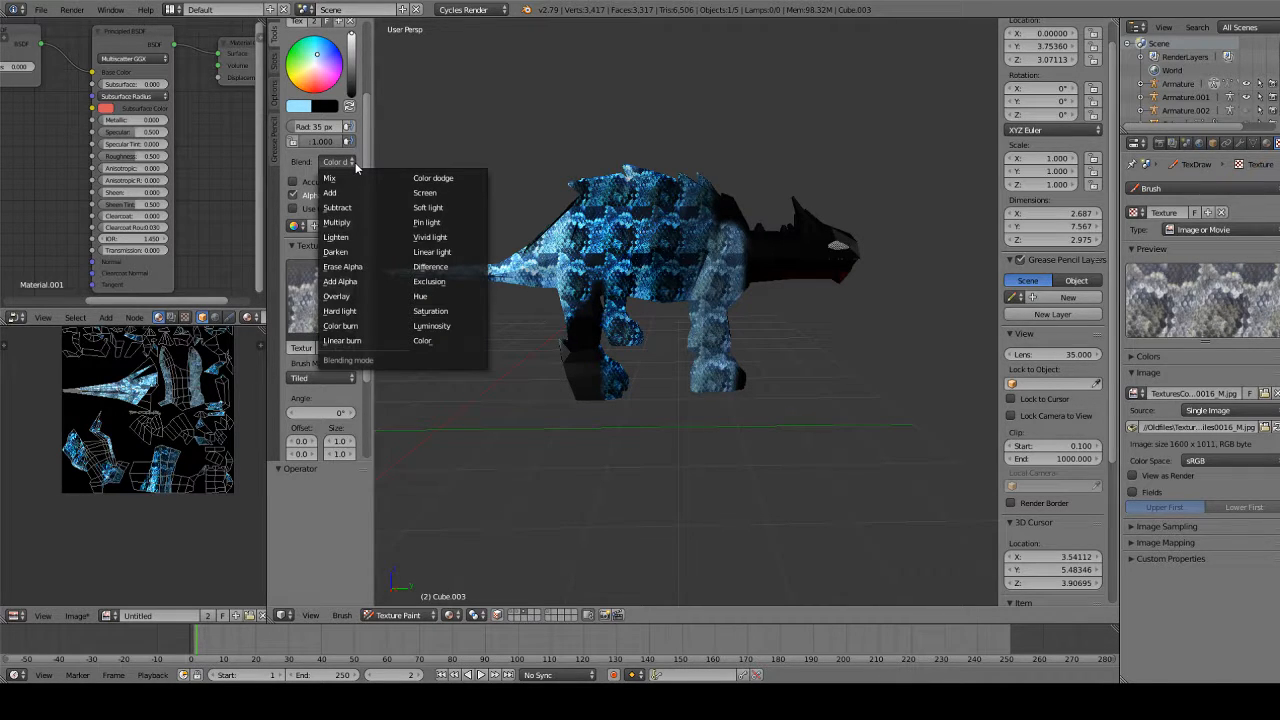
{"action": "left_click", "coordinate": [356, 162]}
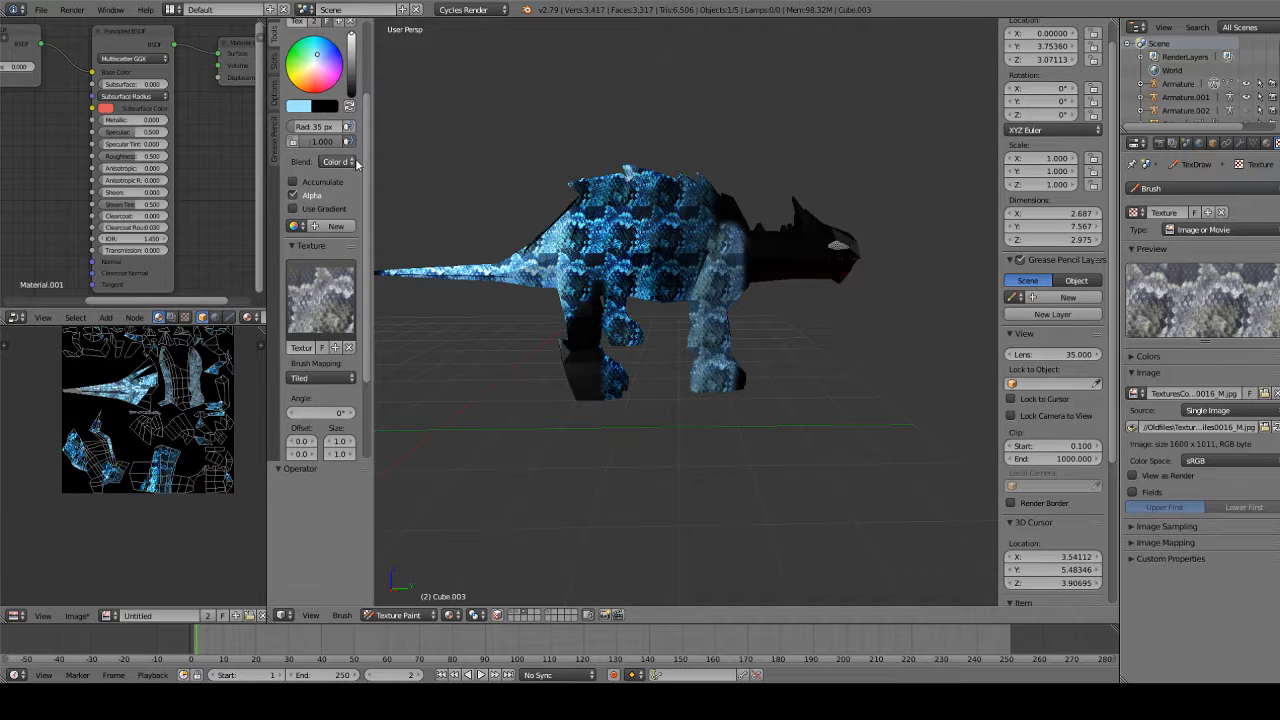
Set the brush blend mode to Subtract and paint away the blue scales from the tail, body and legs
{"action": "left_click", "coordinate": [356, 162]}
{"action": "left_click", "coordinate": [350, 212]}
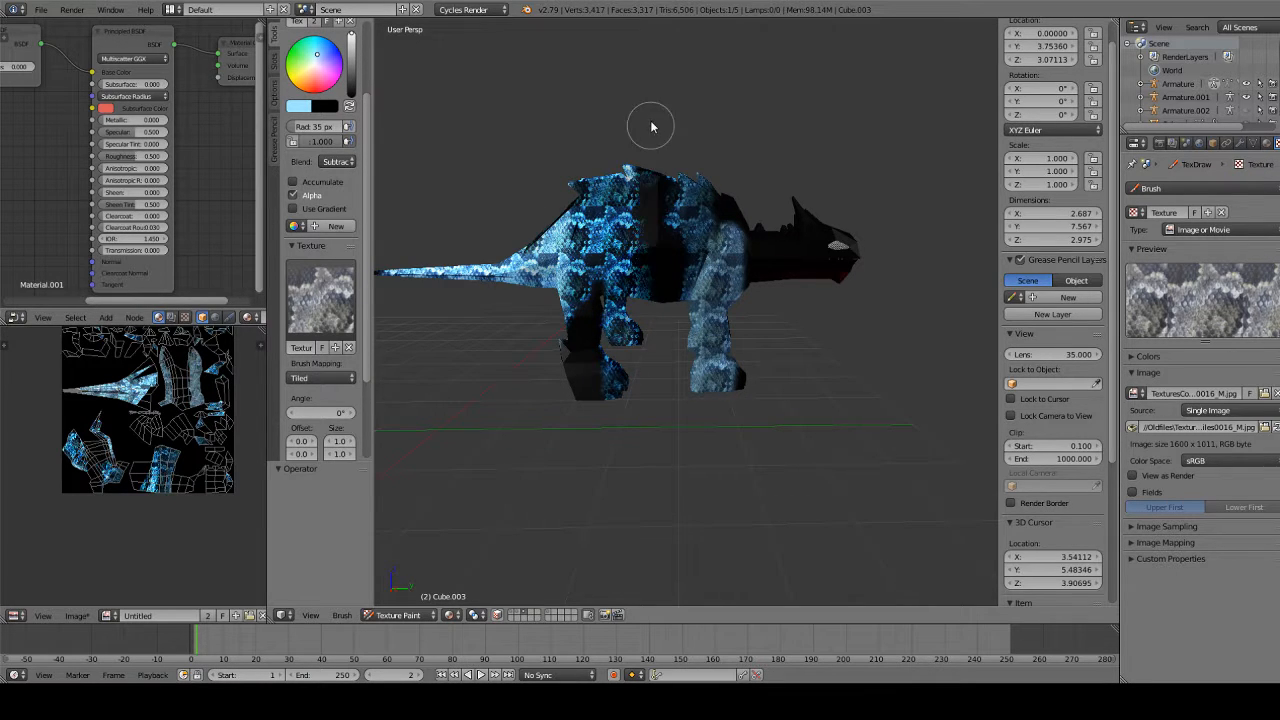
{"action": "mouse_move", "coordinate": [647, 140]}
{"action": "left_mouse_down"}
{"action": "mouse_move", "coordinate": [598, 290]}
{"action": "mouse_move", "coordinate": [621, 454]}
{"action": "mouse_move", "coordinate": [434, 529]}
{"action": "mouse_move", "coordinate": [397, 294]}
{"action": "mouse_move", "coordinate": [509, 237]}
{"action": "mouse_move", "coordinate": [571, 271]}
{"action": "mouse_move", "coordinate": [525, 258]}
{"action": "left_mouse_up"}
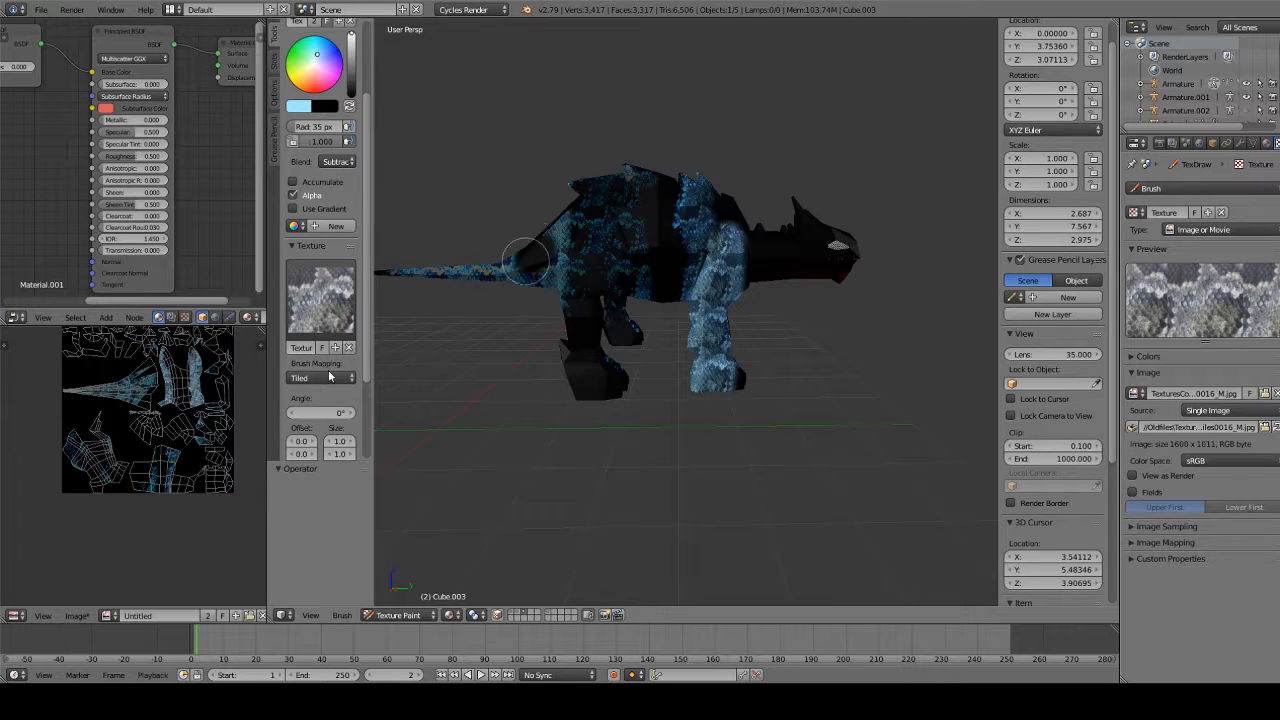
{"action": "mouse_move", "coordinate": [628, 215]}
{"action": "left_mouse_down"}
{"action": "mouse_move", "coordinate": [571, 214]}
{"action": "mouse_move", "coordinate": [754, 246]}
{"action": "mouse_move", "coordinate": [682, 432]}
{"action": "left_mouse_up"}
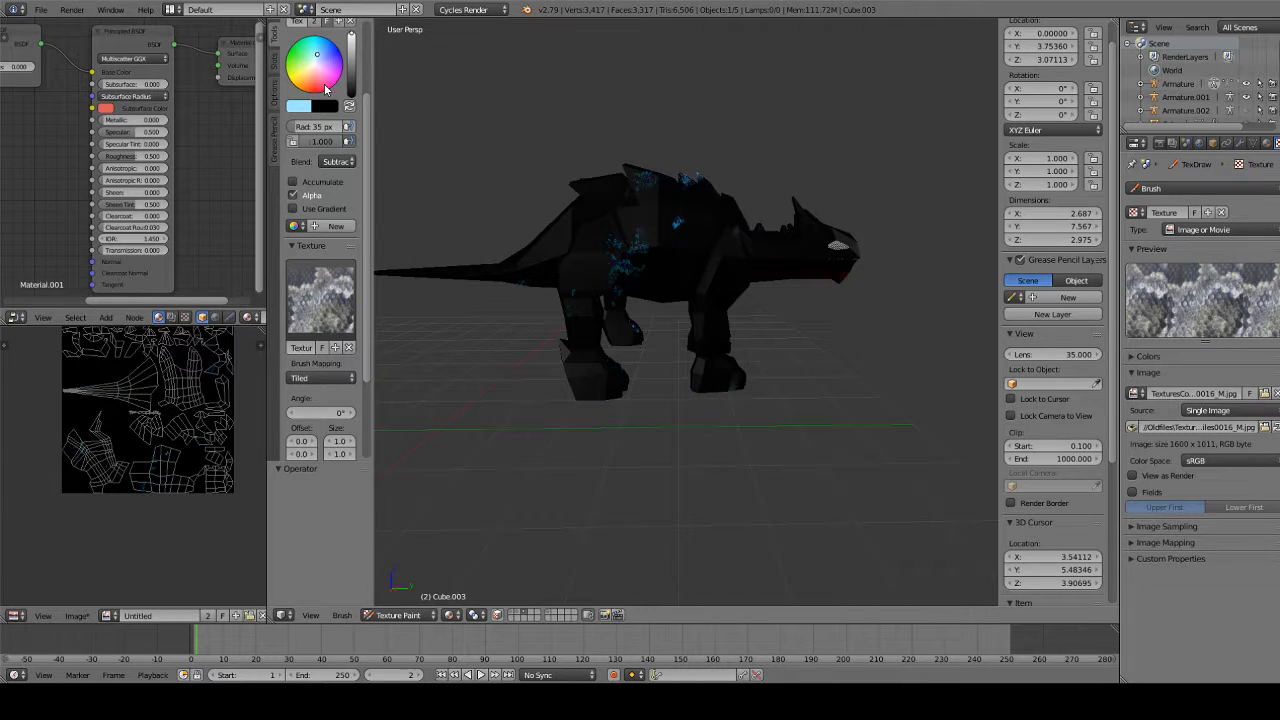
Change the brush color to white and paint over the leftover blue patches on the body with Subtract blending
{"action": "left_click", "coordinate": [305, 108]}
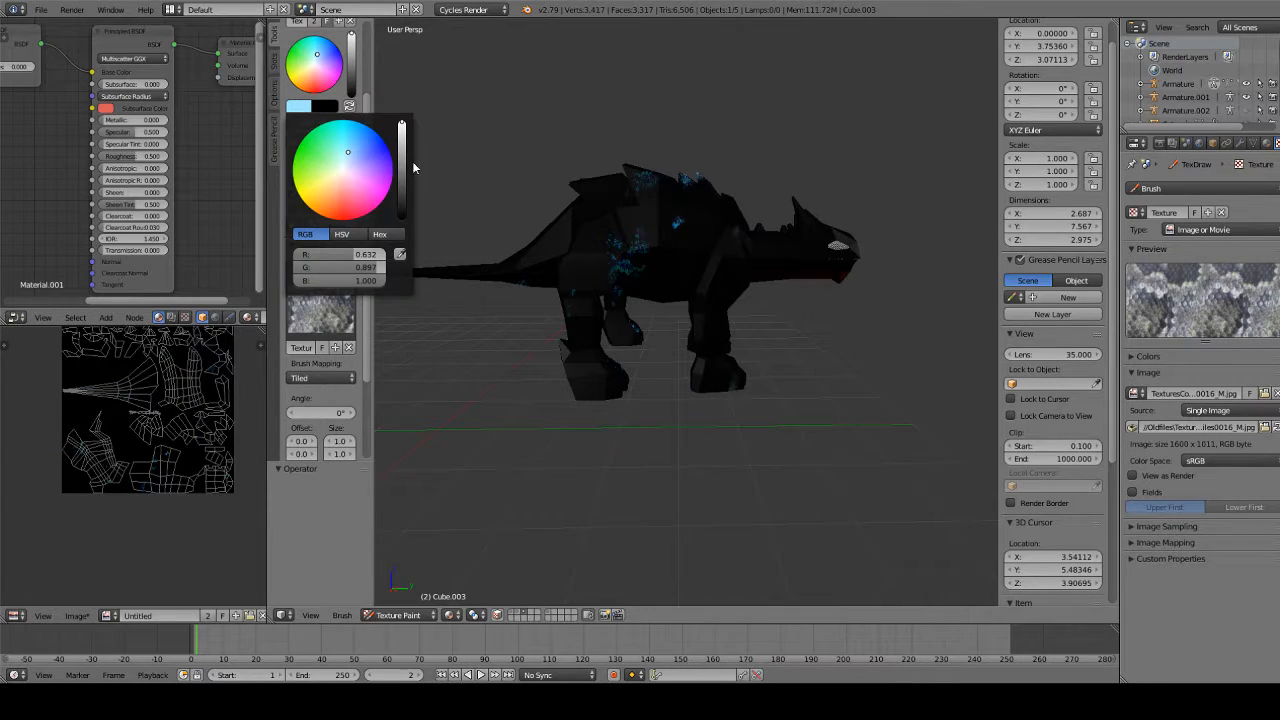
{"action": "left_click_drag", "start_coordinate": [362, 268], "coordinate": [384, 268]}
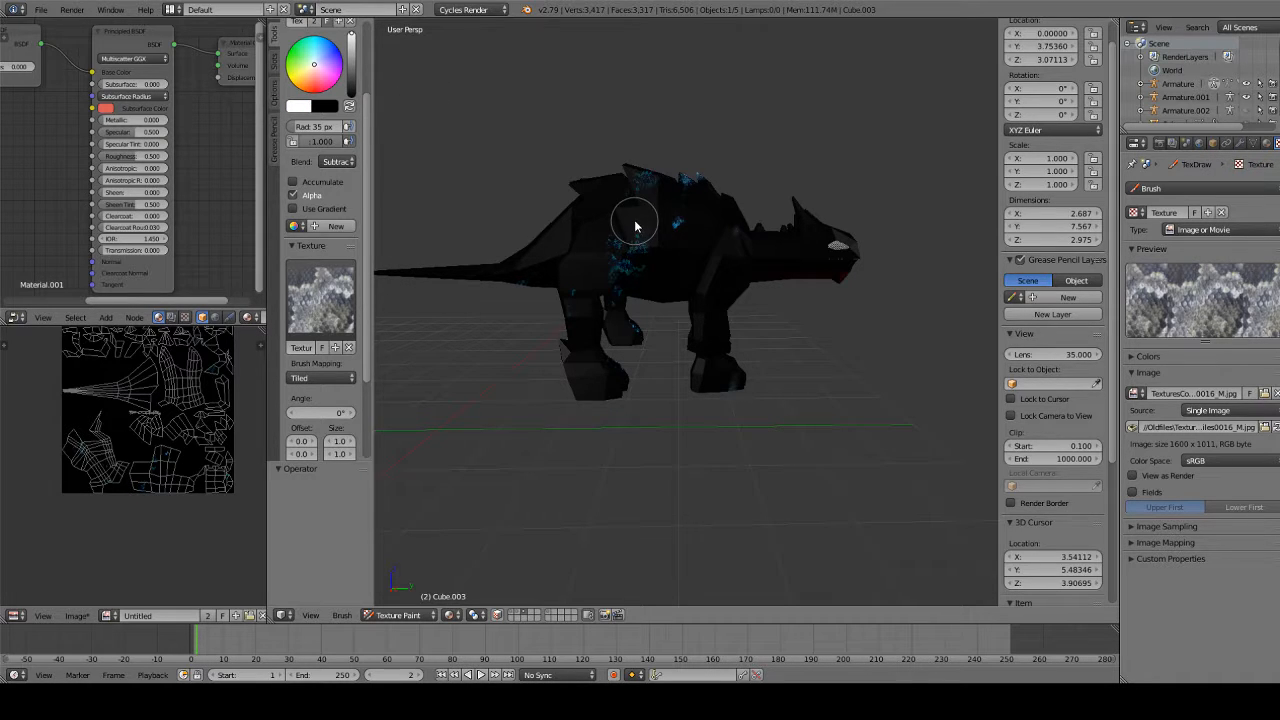
{"action": "left_click_drag", "start_coordinate": [640, 205], "coordinate": [627, 268]}
Set the brush blend mode back to Mix and paint grey scales over the front body, legs and head
{"action": "left_click", "coordinate": [339, 163]}
{"action": "left_click", "coordinate": [340, 177]}
{"action": "mouse_move", "coordinate": [655, 175]}
{"action": "left_mouse_down"}
{"action": "mouse_move", "coordinate": [663, 214]}
{"action": "mouse_move", "coordinate": [697, 245]}
{"action": "mouse_move", "coordinate": [734, 123]}
{"action": "mouse_move", "coordinate": [774, 130]}
{"action": "mouse_move", "coordinate": [794, 300]}
{"action": "mouse_move", "coordinate": [737, 381]}
{"action": "mouse_move", "coordinate": [747, 342]}
{"action": "mouse_move", "coordinate": [838, 203]}
{"action": "left_mouse_up"}
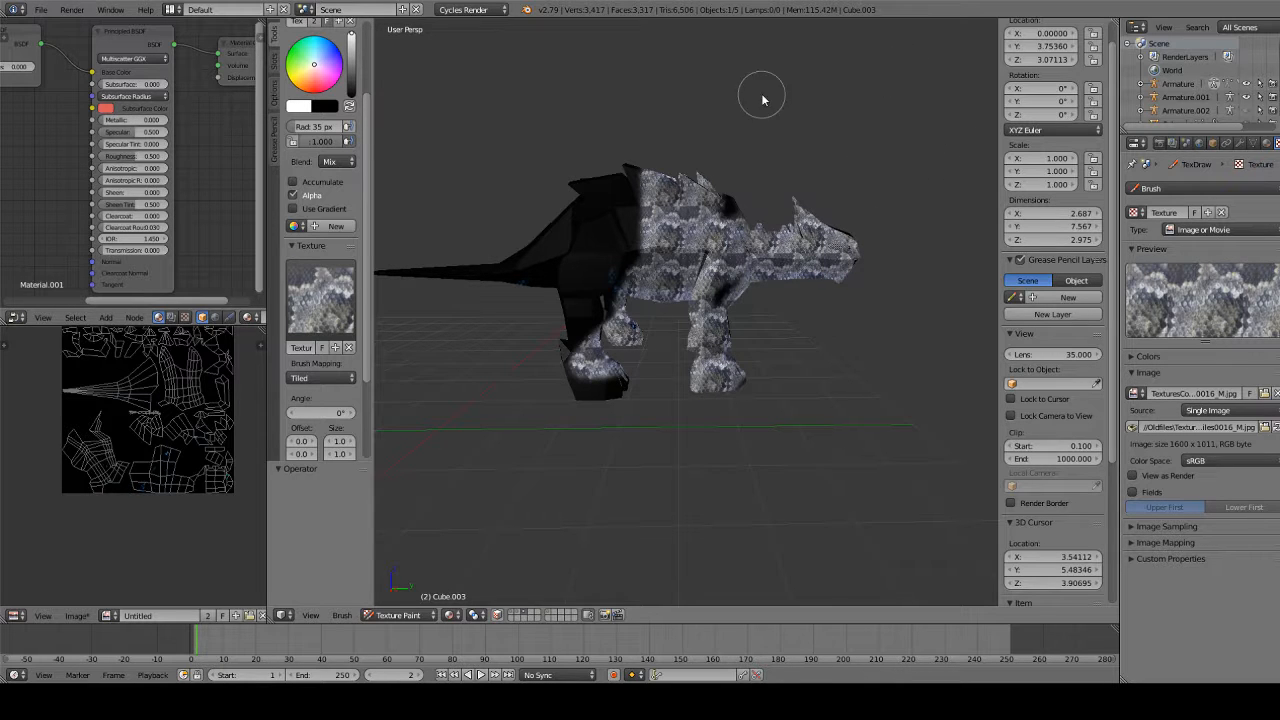
Paint the scale texture over the unpainted snout and the tip of the jaw
{"action": "scroll", "coordinate": [766, 206], "scroll_direction": "up", "scroll_amount": 5}
{"action": "middle_click_drag", "start_coordinate": [830, 245], "coordinate": [408, 345], "text": "shift"}
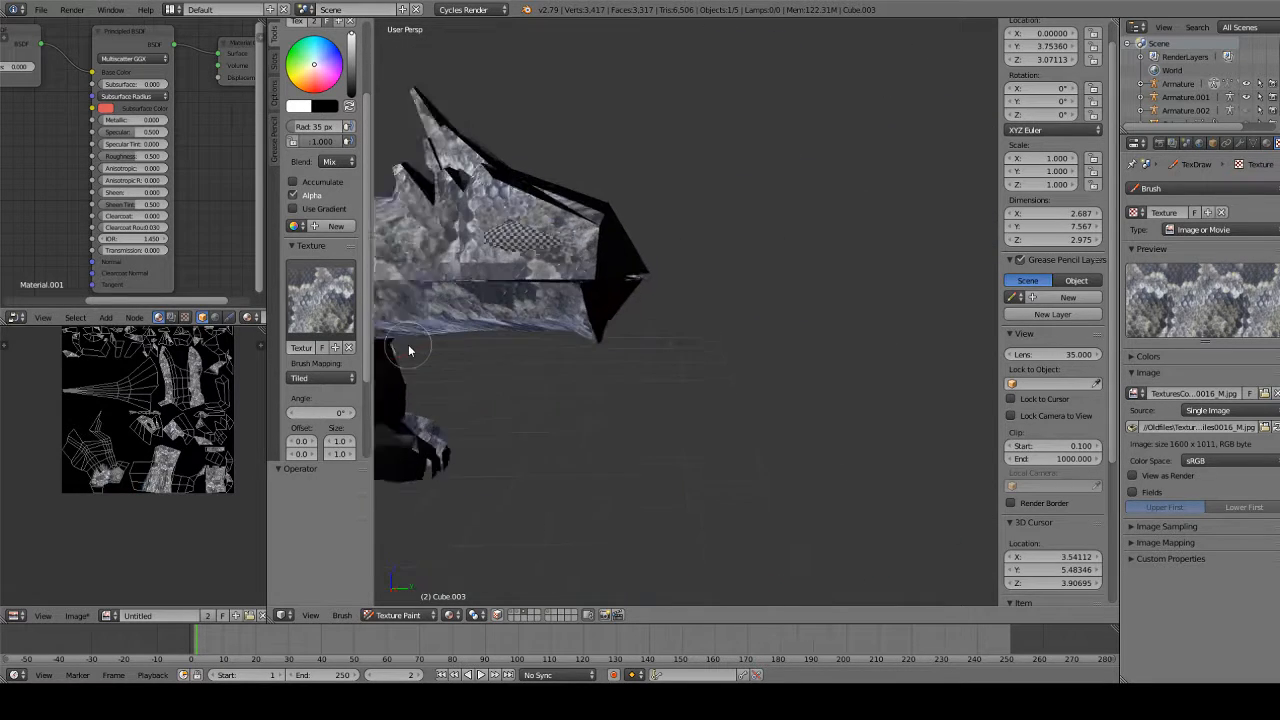
{"action": "scroll", "coordinate": [408, 345], "scroll_direction": "up", "scroll_amount": 2}
{"action": "scroll", "coordinate": [408, 345], "scroll_direction": "down", "scroll_amount": 1}
{"action": "left_click_drag", "start_coordinate": [573, 215], "coordinate": [634, 183]}
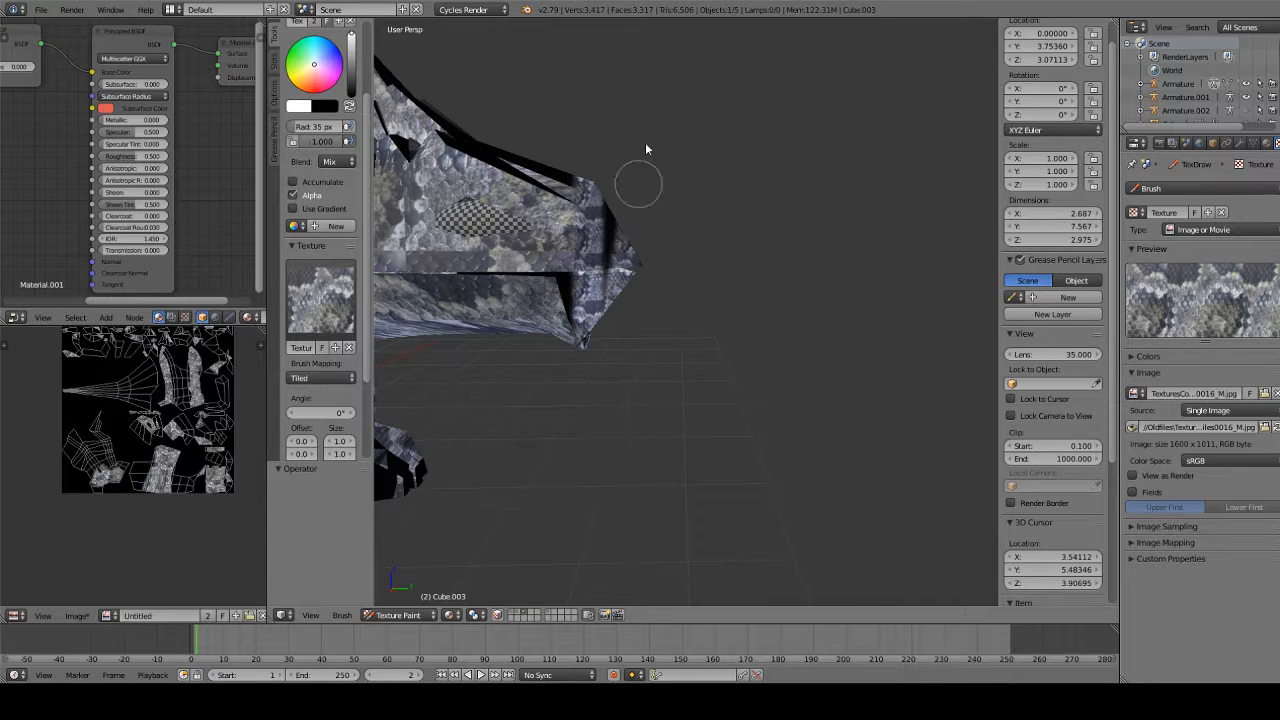
{"action": "scroll", "coordinate": [648, 231], "scroll_direction": "down", "scroll_amount": 5}
{"action": "middle_click_drag", "start_coordinate": [648, 231], "coordinate": [549, 290]}
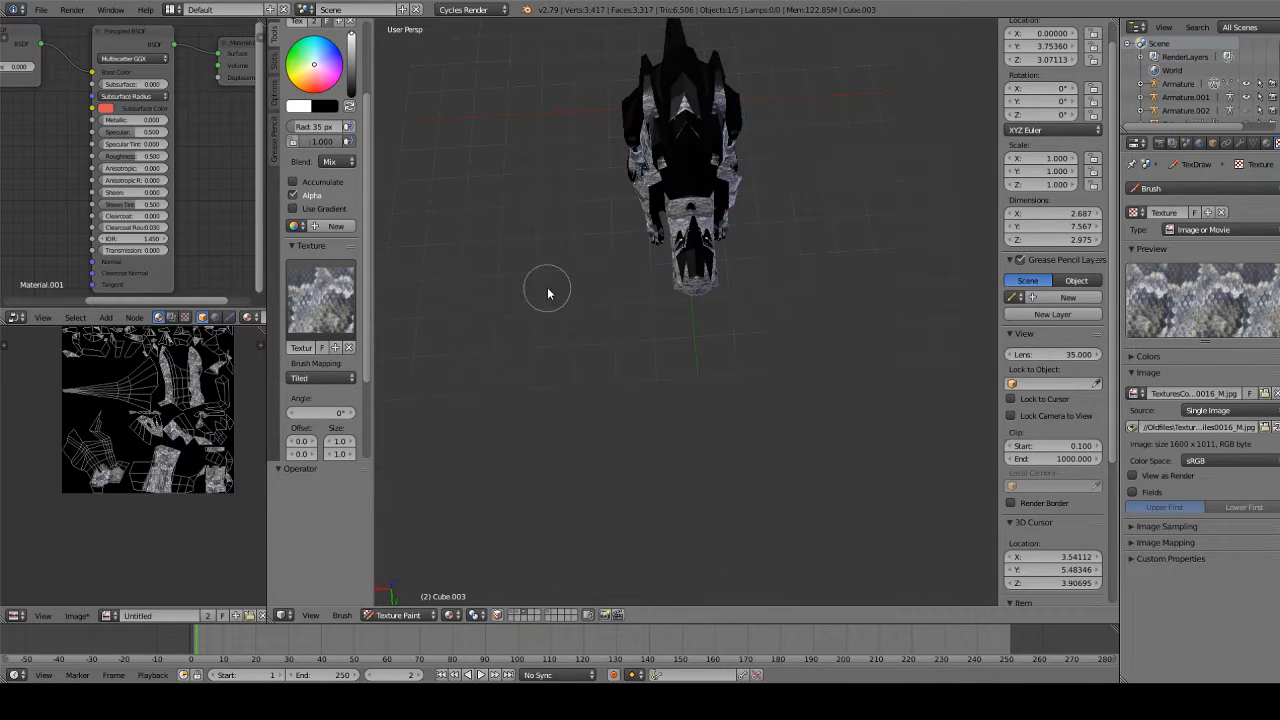
Paint the scale texture over the dinosaur's snout, head, back and tail, finishing from the top view
{"action": "mouse_move", "coordinate": [706, 290]}
{"action": "left_mouse_down"}
{"action": "mouse_move", "coordinate": [699, 196]}
{"action": "mouse_move", "coordinate": [673, 364]}
{"action": "mouse_move", "coordinate": [730, 154]}
{"action": "mouse_move", "coordinate": [668, 141]}
{"action": "mouse_move", "coordinate": [683, 241]}
{"action": "left_mouse_up"}
{"action": "middle_click_drag", "start_coordinate": [764, 311], "coordinate": [765, 314]}
{"action": "key", "text": "KP_7"}
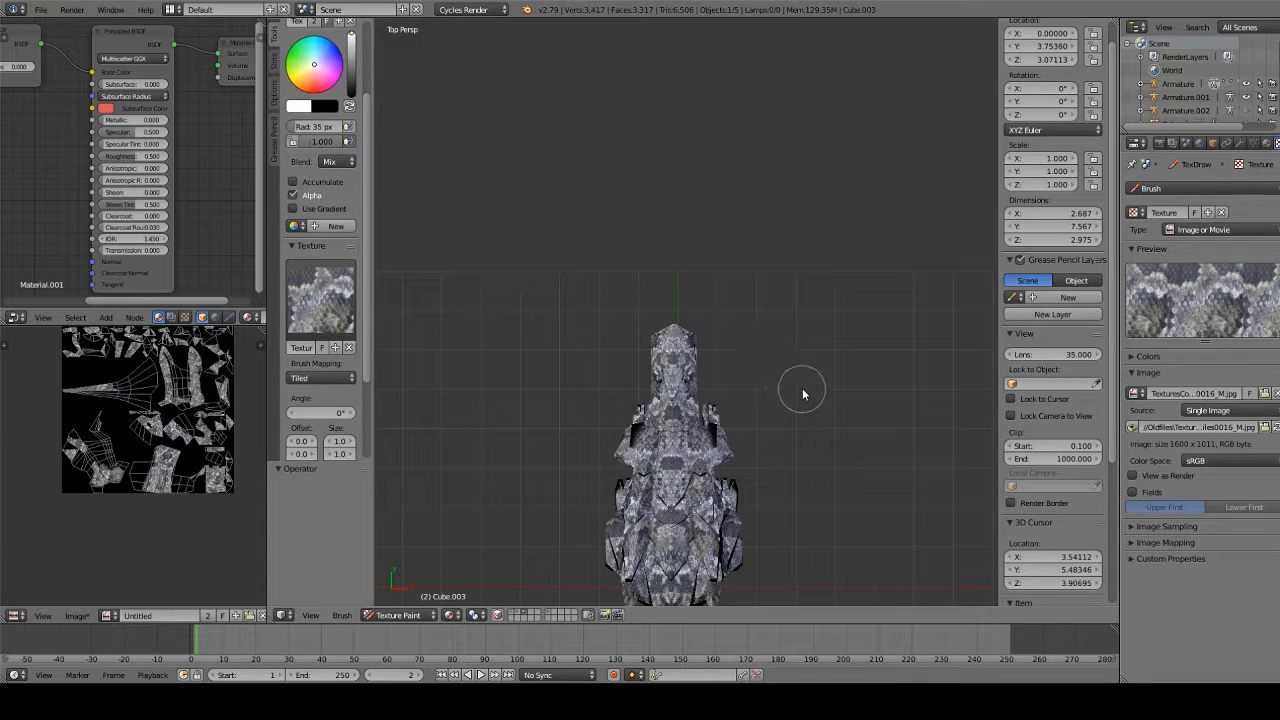
{"action": "mouse_move", "coordinate": [727, 126]}
{"action": "left_mouse_down"}
{"action": "mouse_move", "coordinate": [636, 343]}
{"action": "mouse_move", "coordinate": [583, 400]}
{"action": "mouse_move", "coordinate": [731, 229]}
{"action": "mouse_move", "coordinate": [647, 444]}
{"action": "mouse_move", "coordinate": [680, 413]}
{"action": "mouse_move", "coordinate": [723, 278]}
{"action": "mouse_move", "coordinate": [672, 172]}
{"action": "mouse_move", "coordinate": [652, 54]}
{"action": "mouse_move", "coordinate": [648, 187]}
{"action": "left_mouse_up"}
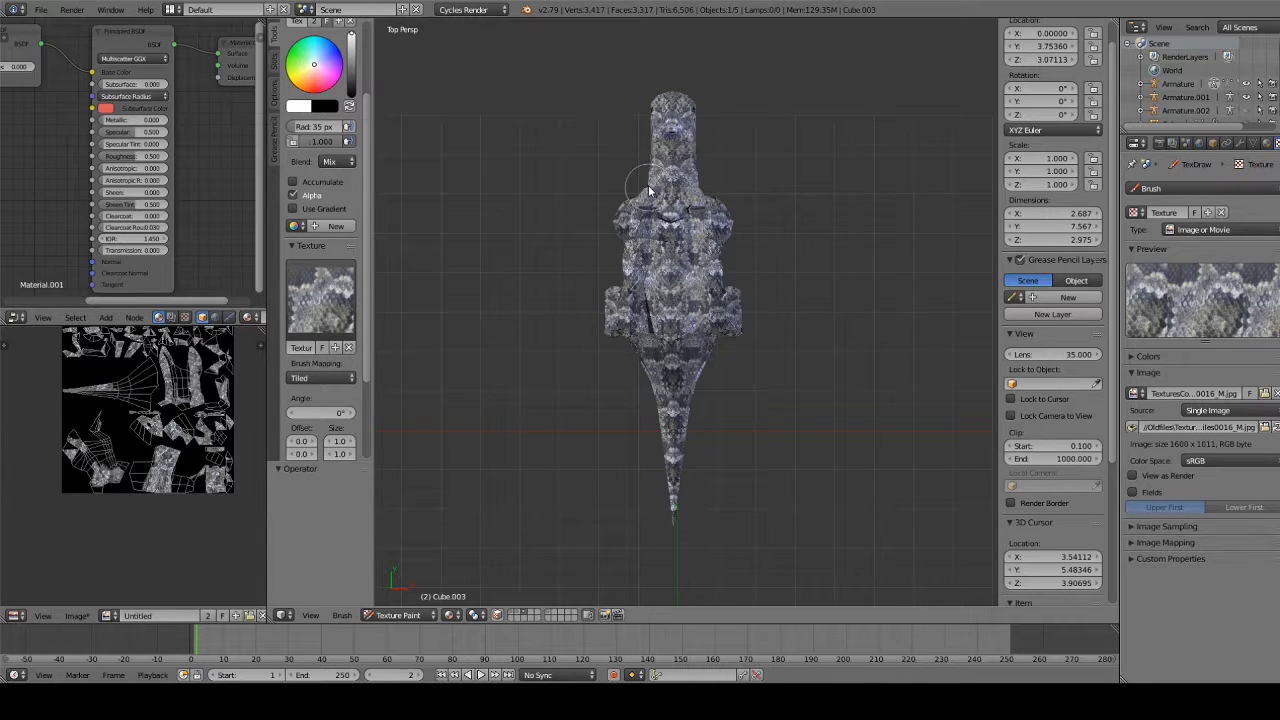
Paint the scale texture over the flank, legs, neck and tail from the right side view
{"action": "key", "text": "KP_3"}
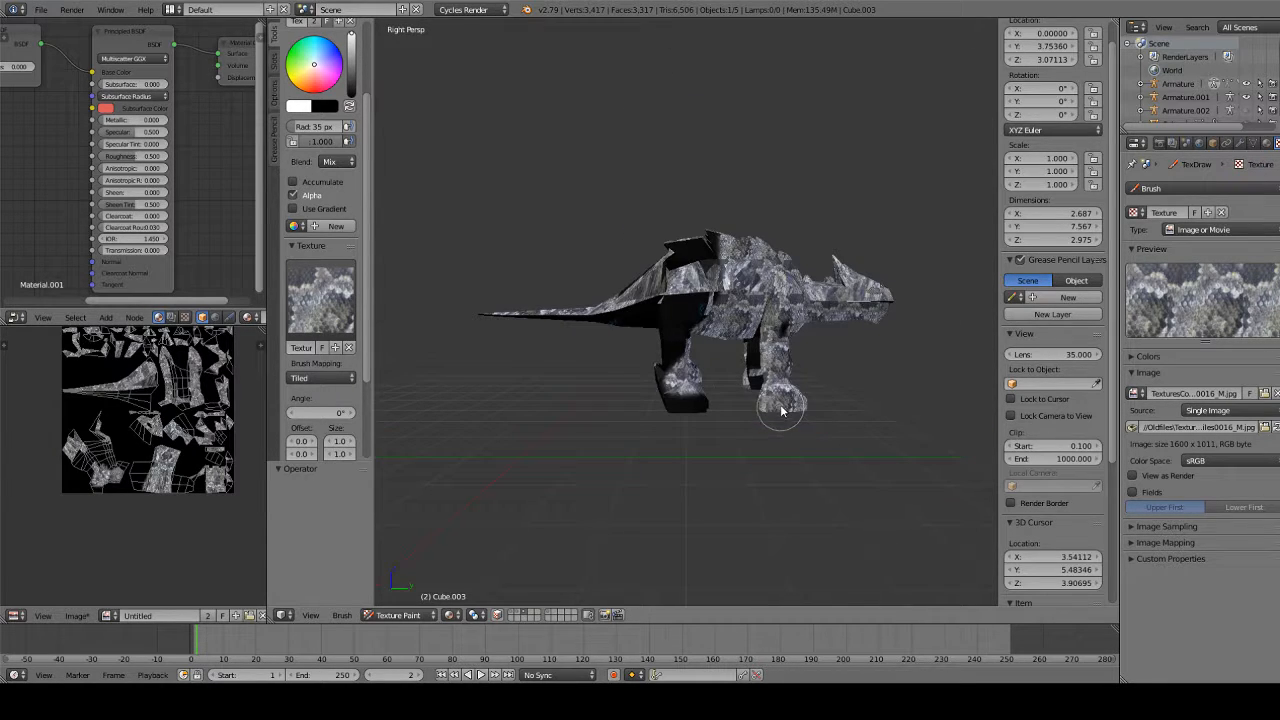
{"action": "mouse_move", "coordinate": [682, 408]}
{"action": "left_mouse_down"}
{"action": "mouse_move", "coordinate": [674, 209]}
{"action": "mouse_move", "coordinate": [642, 210]}
{"action": "mouse_move", "coordinate": [603, 128]}
{"action": "mouse_move", "coordinate": [649, 273]}
{"action": "mouse_move", "coordinate": [667, 190]}
{"action": "left_mouse_up"}
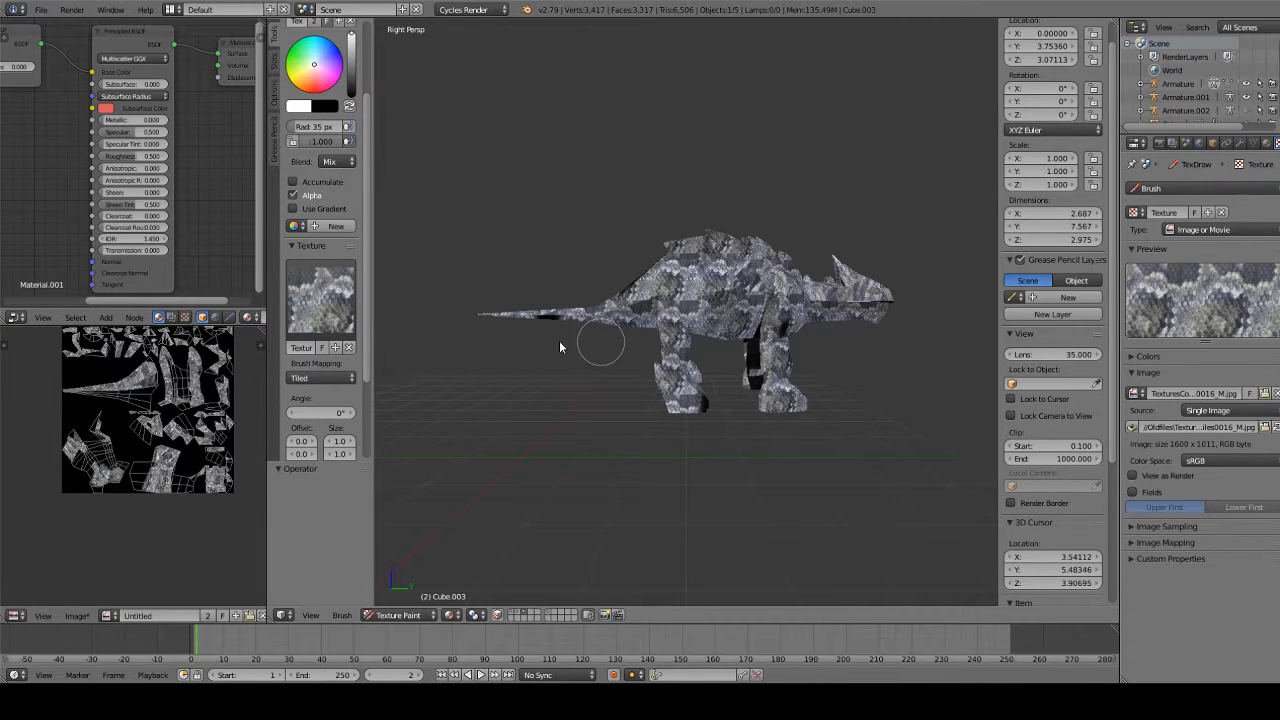
{"action": "scroll", "coordinate": [667, 367], "scroll_direction": "up", "scroll_amount": 8}
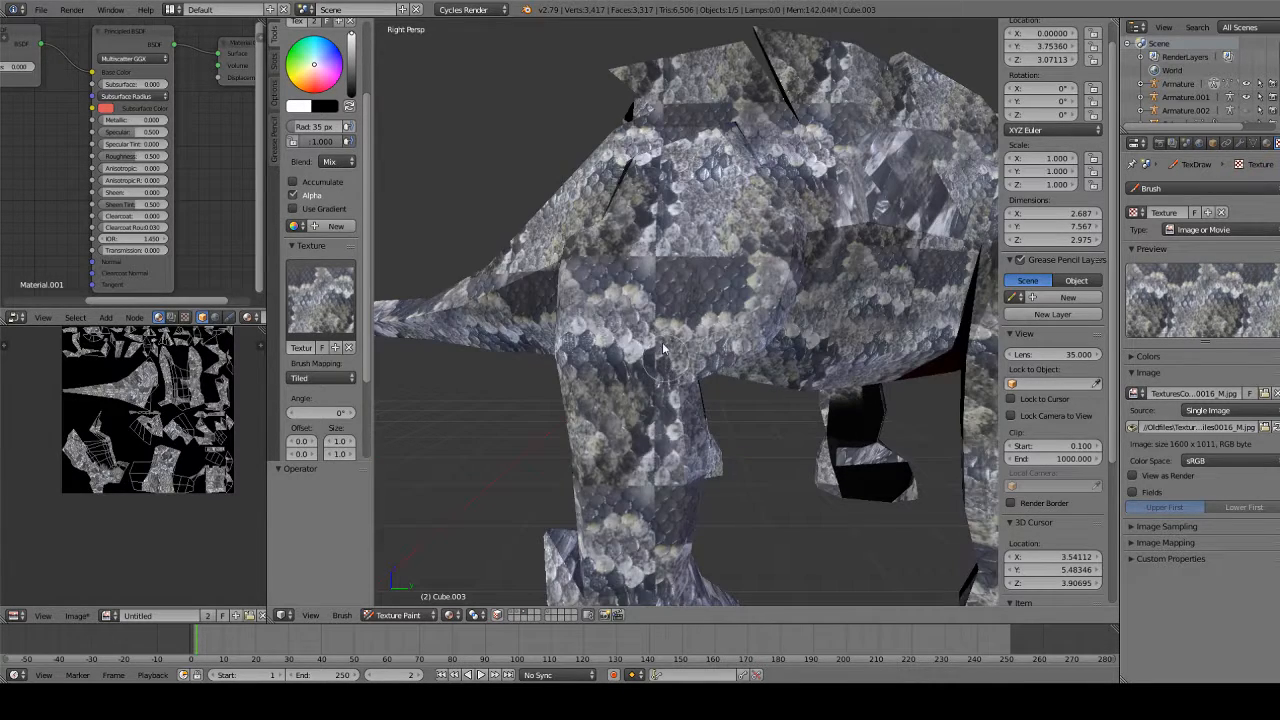
{"action": "mouse_move", "coordinate": [659, 219]}
{"action": "left_mouse_down"}
{"action": "mouse_move", "coordinate": [661, 316]}
{"action": "mouse_move", "coordinate": [671, 220]}
{"action": "mouse_move", "coordinate": [661, 232]}
{"action": "left_mouse_up"}
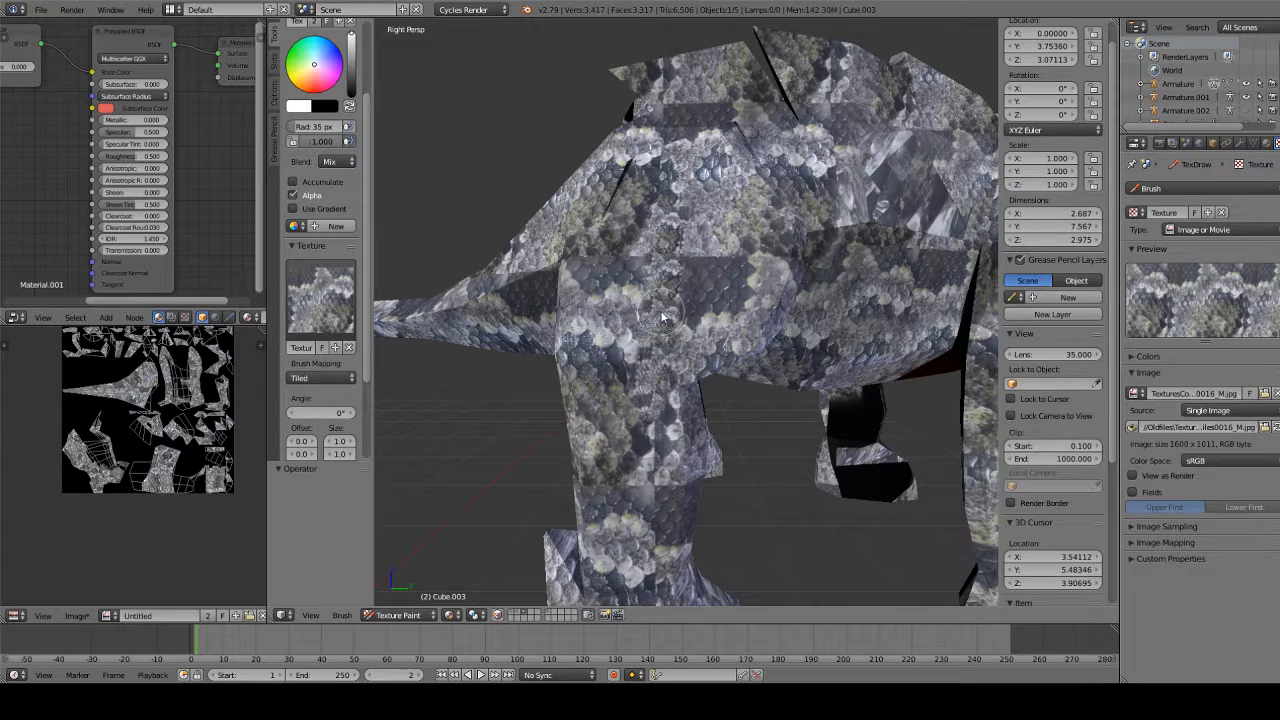
{"action": "scroll", "coordinate": [661, 317], "scroll_direction": "down", "scroll_amount": 6}
{"action": "mouse_move", "coordinate": [661, 317]}
{"action": "left_mouse_down"}
{"action": "mouse_move", "coordinate": [652, 442]}
{"action": "mouse_move", "coordinate": [686, 157]}
{"action": "mouse_move", "coordinate": [777, 509]}
{"action": "mouse_move", "coordinate": [808, 451]}
{"action": "mouse_move", "coordinate": [643, 248]}
{"action": "mouse_move", "coordinate": [517, 283]}
{"action": "mouse_move", "coordinate": [890, 285]}
{"action": "mouse_move", "coordinate": [945, 273]}
{"action": "mouse_move", "coordinate": [803, 272]}
{"action": "left_mouse_up"}
{"action": "scroll", "coordinate": [828, 320], "scroll_direction": "down", "scroll_amount": 1}
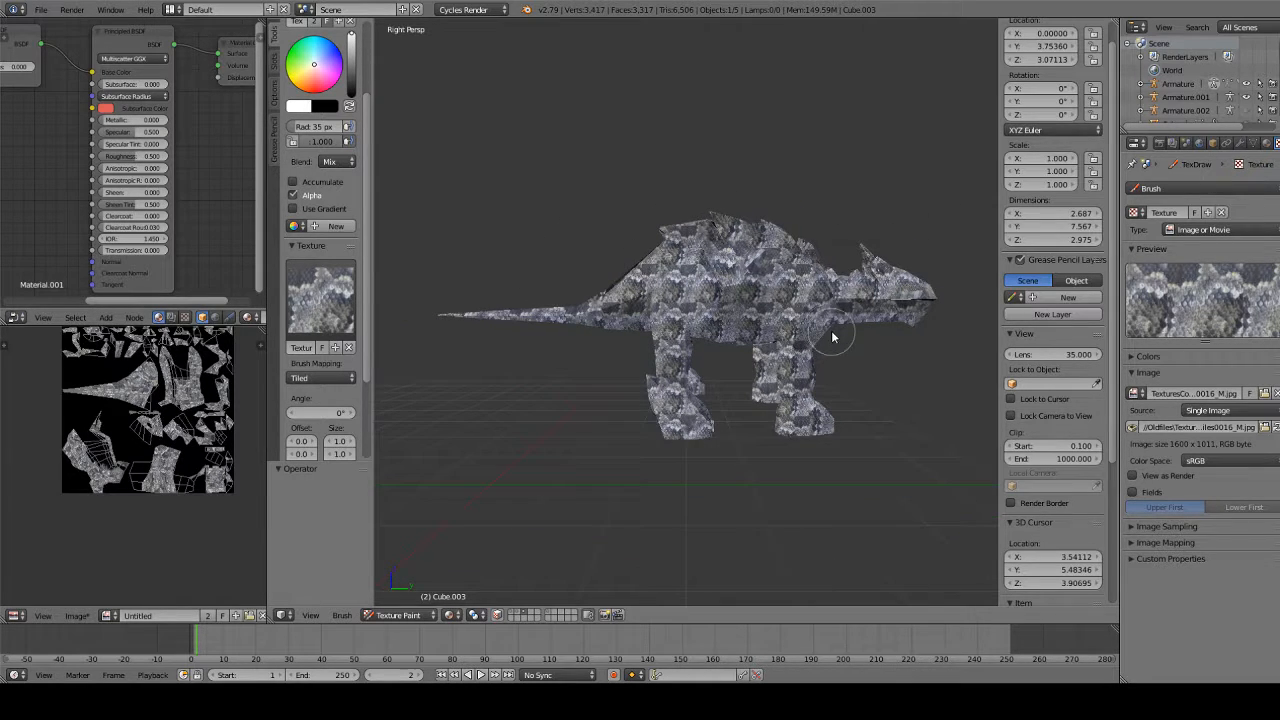
Add a new brush texture and load the pale seamless image from the Oldfiles folder
{"action": "left_click", "coordinate": [335, 347]}
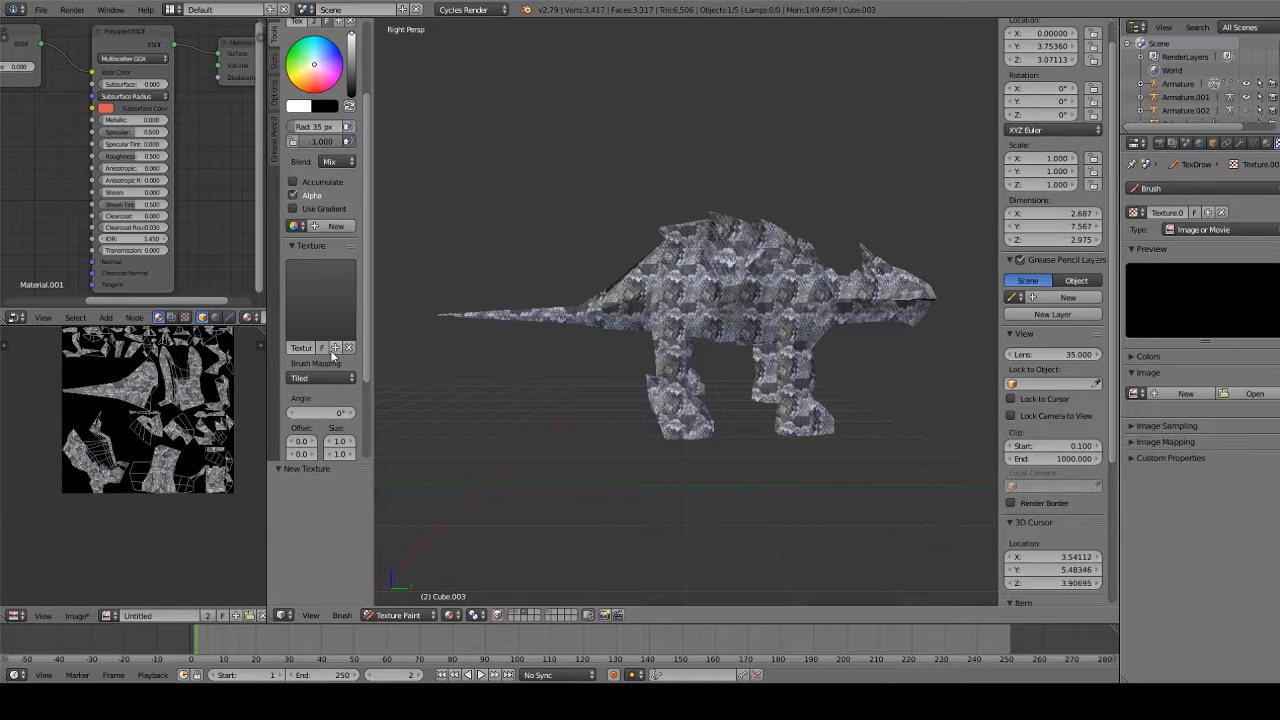
{"action": "left_click", "coordinate": [1254, 393]}
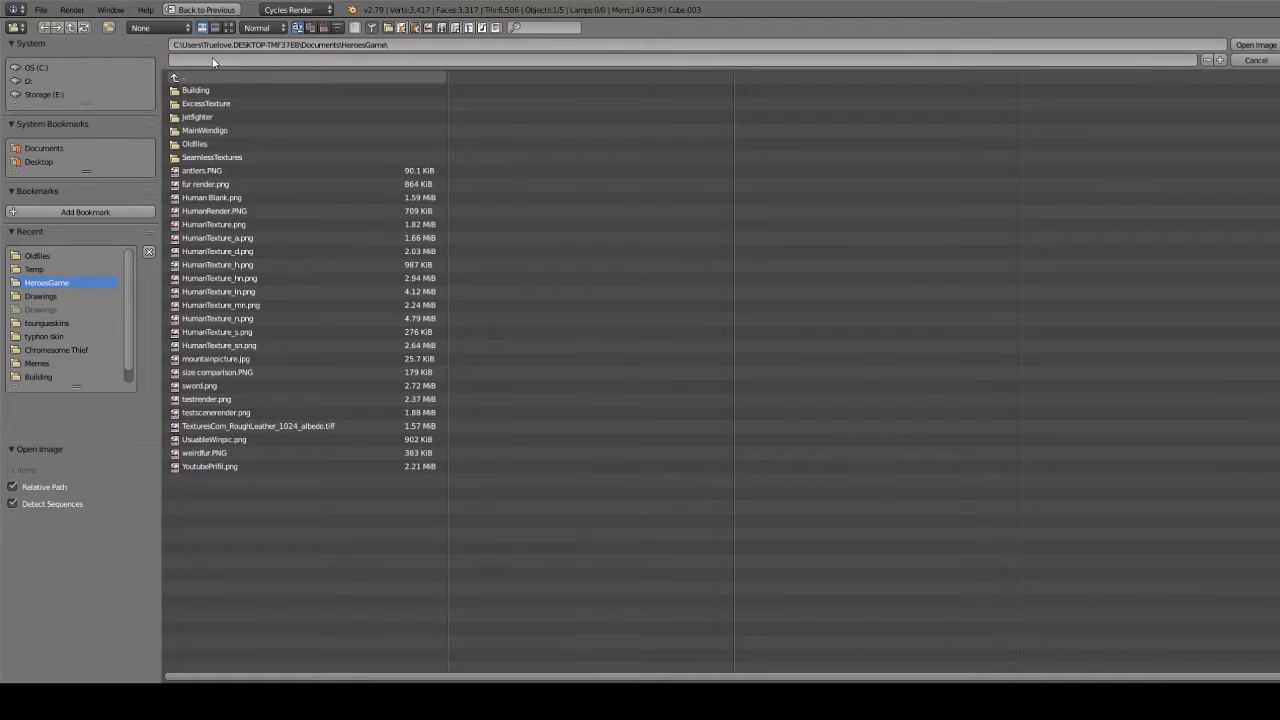
{"action": "left_click", "coordinate": [228, 27]}
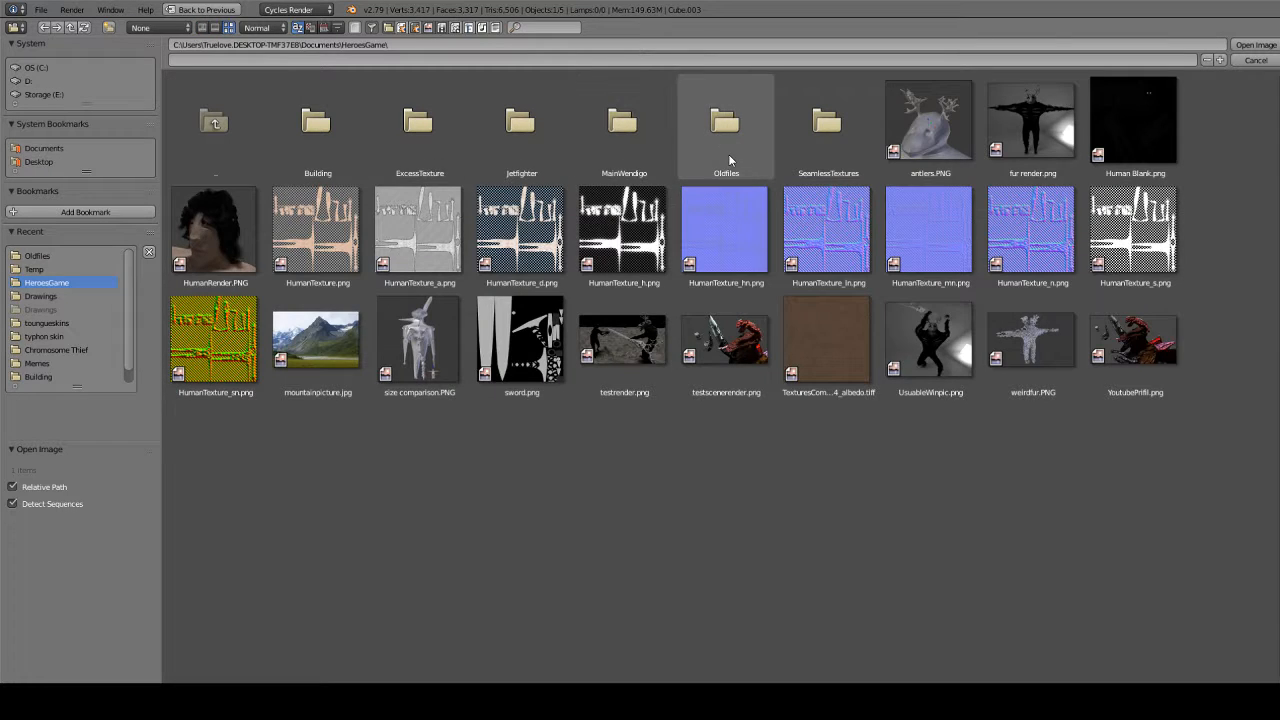
{"action": "double_click", "coordinate": [728, 154]}
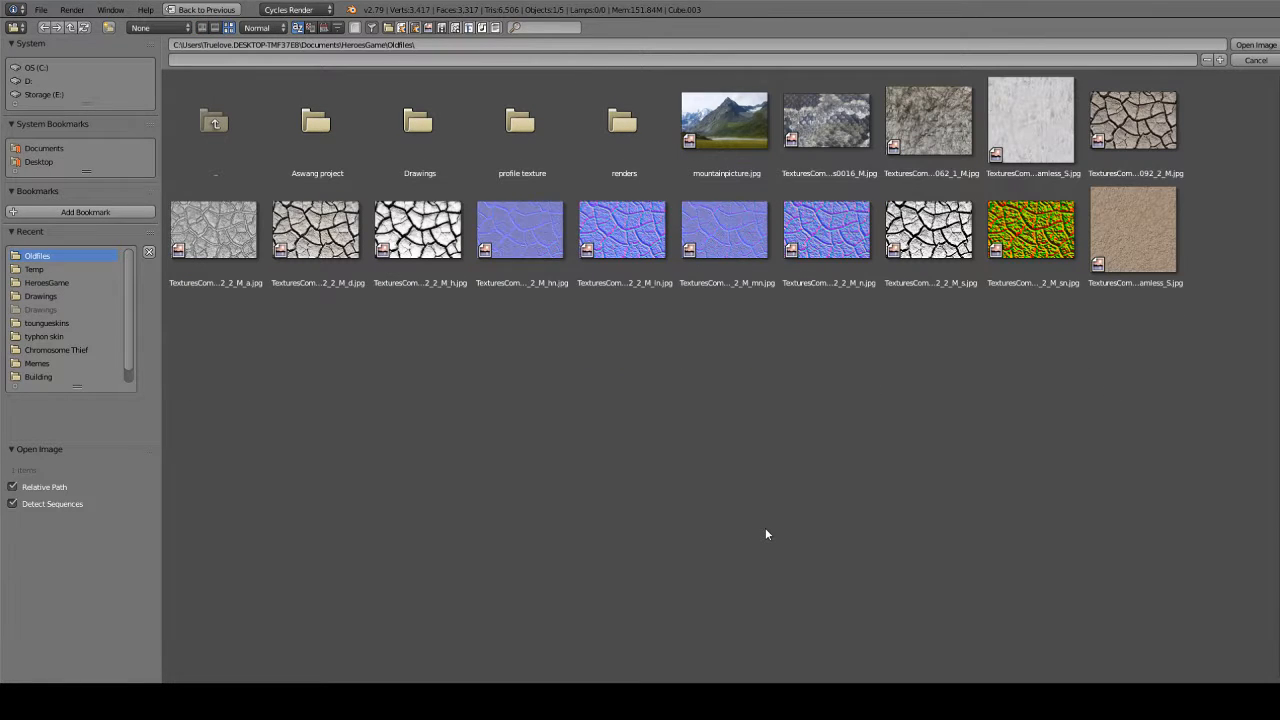
{"action": "double_click", "coordinate": [1047, 116]}
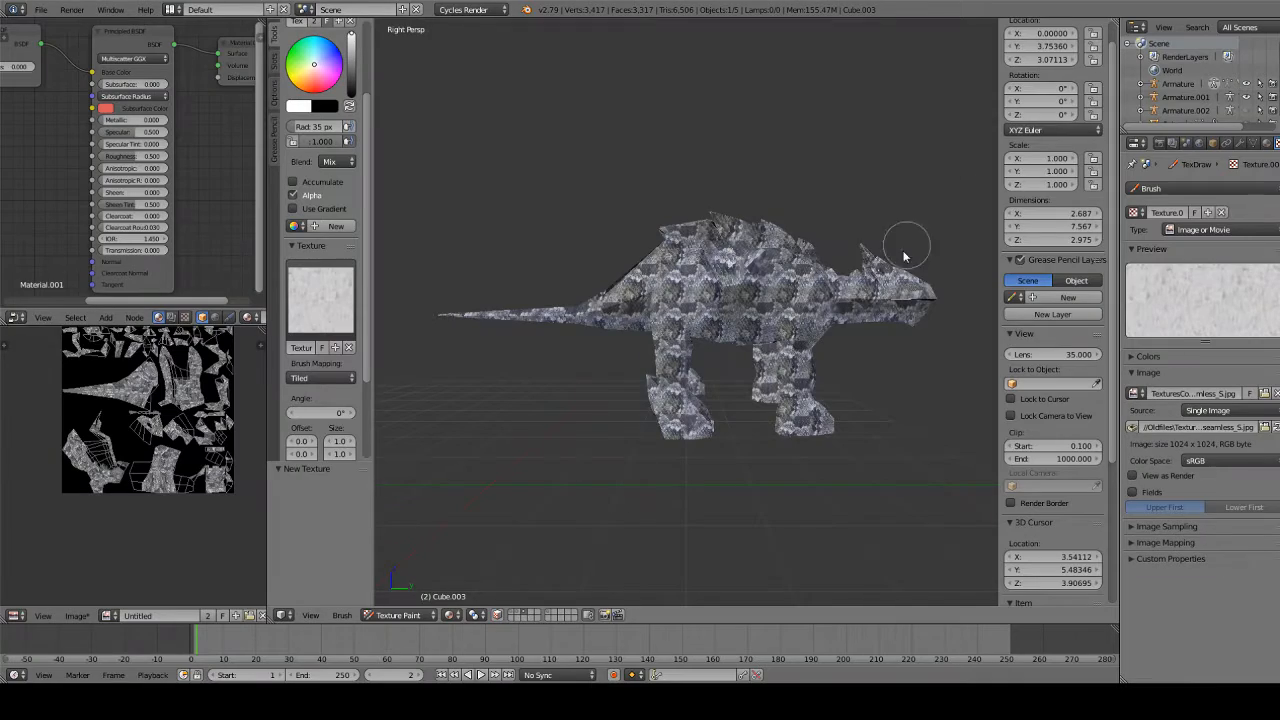
Paint the tips of the hind foot's toes with the pale texture to form claws
{"action": "scroll", "coordinate": [888, 292], "scroll_direction": "up", "scroll_amount": 4}
{"action": "middle_click_drag", "start_coordinate": [856, 432], "coordinate": [755, 466]}
{"action": "middle_click_drag", "start_coordinate": [715, 526], "coordinate": [757, 291], "text": "shift"}
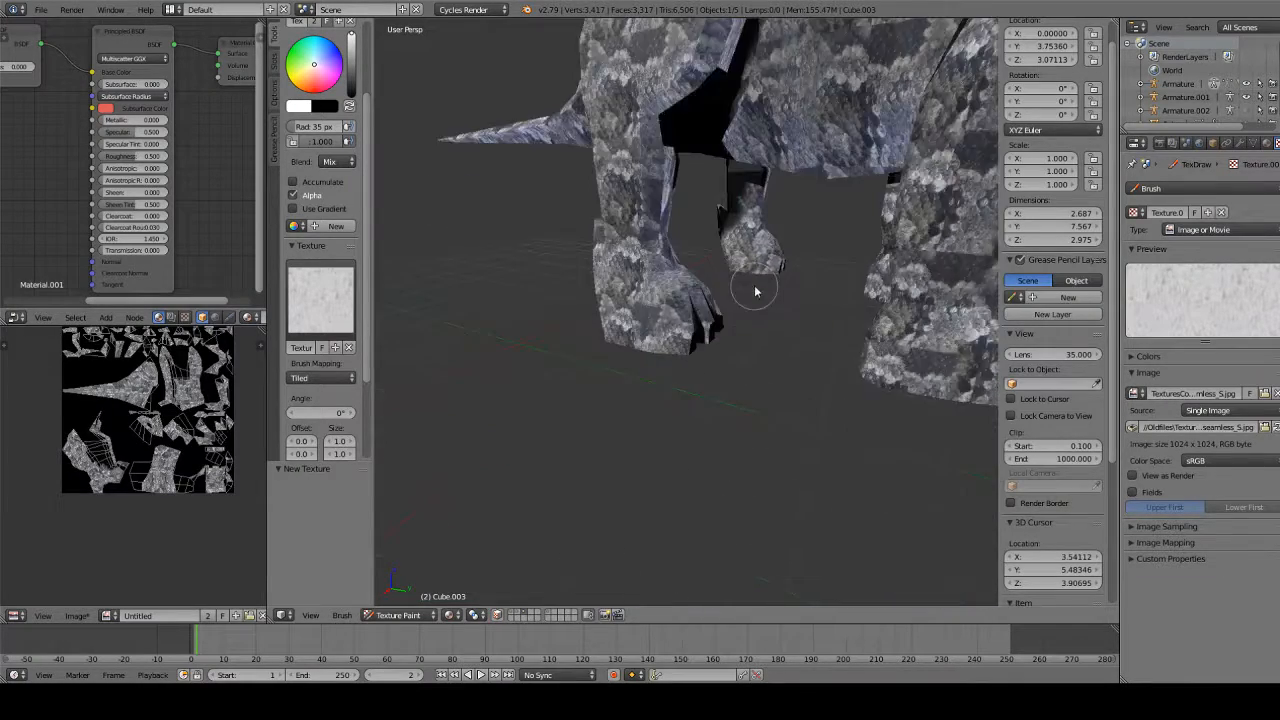
{"action": "scroll", "coordinate": [757, 294], "scroll_direction": "up", "scroll_amount": 2}
{"action": "middle_click_drag", "start_coordinate": [699, 403], "coordinate": [614, 530]}
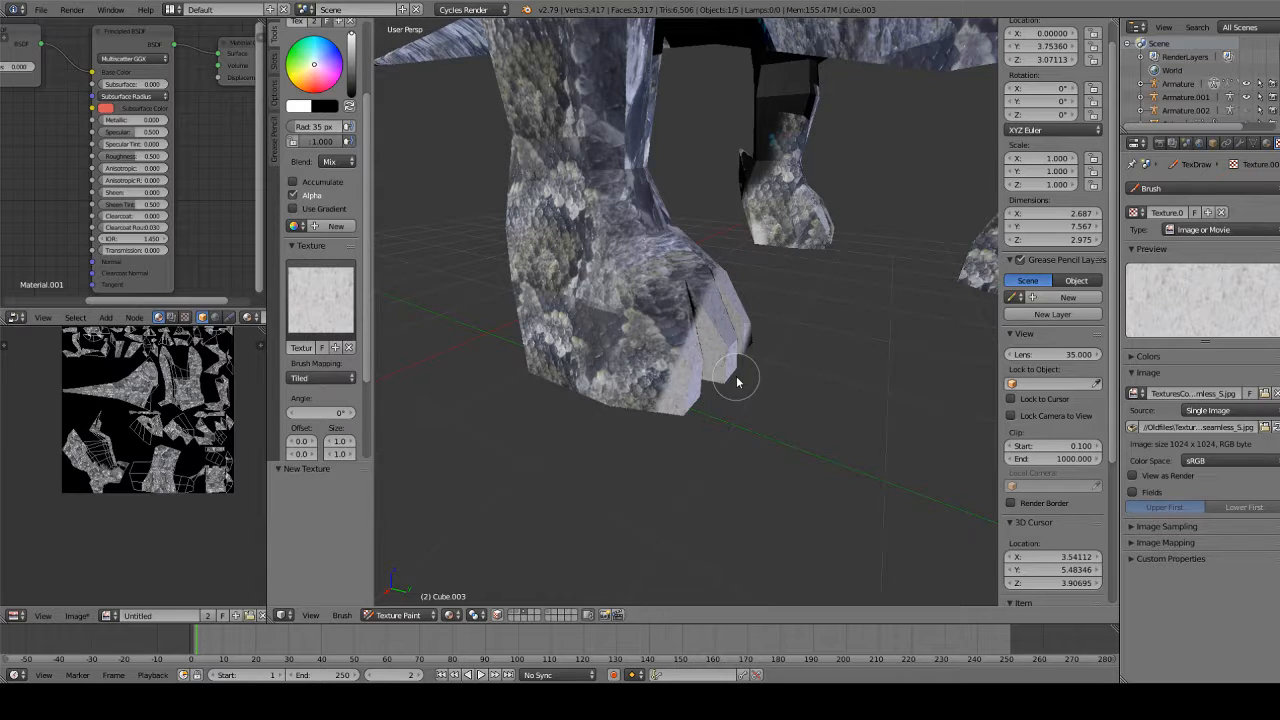
{"action": "middle_click_drag", "start_coordinate": [737, 382], "coordinate": [700, 408]}
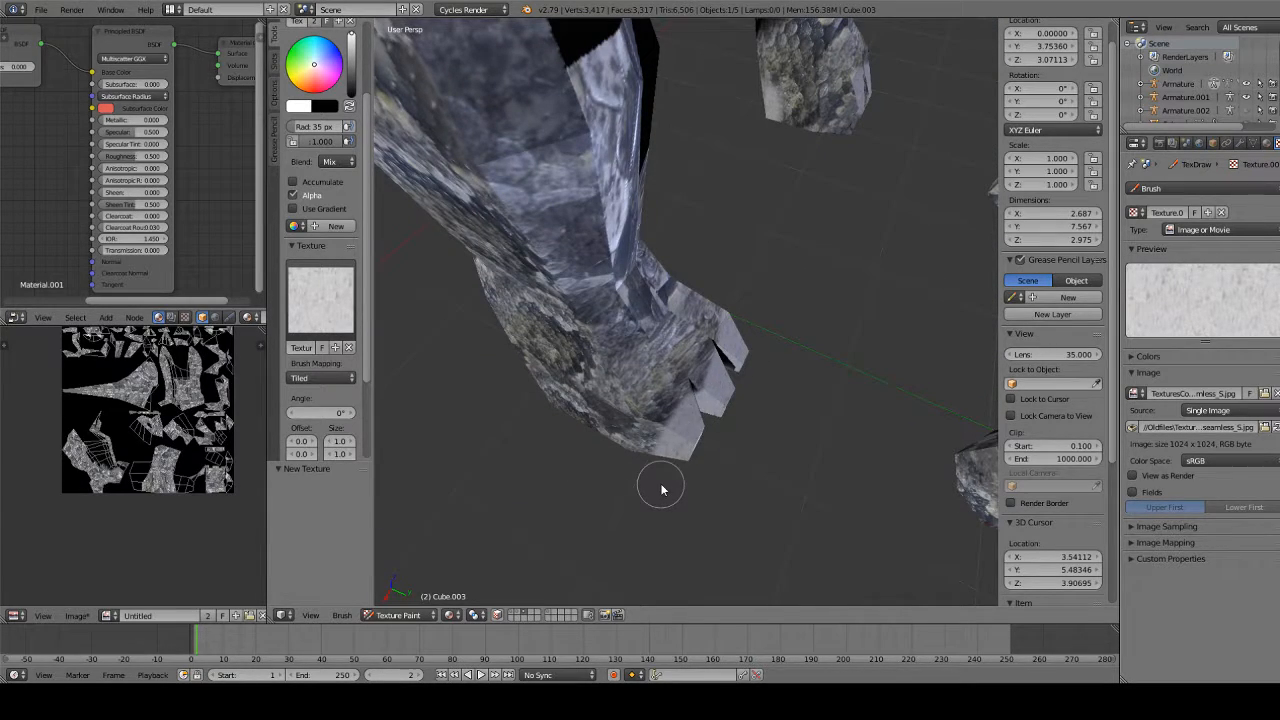
Paint the undersides of the three hind-foot claws with the pale texture
{"action": "middle_click_drag", "start_coordinate": [592, 372], "coordinate": [709, 192]}
{"action": "left_click_drag", "start_coordinate": [740, 192], "coordinate": [743, 196]}
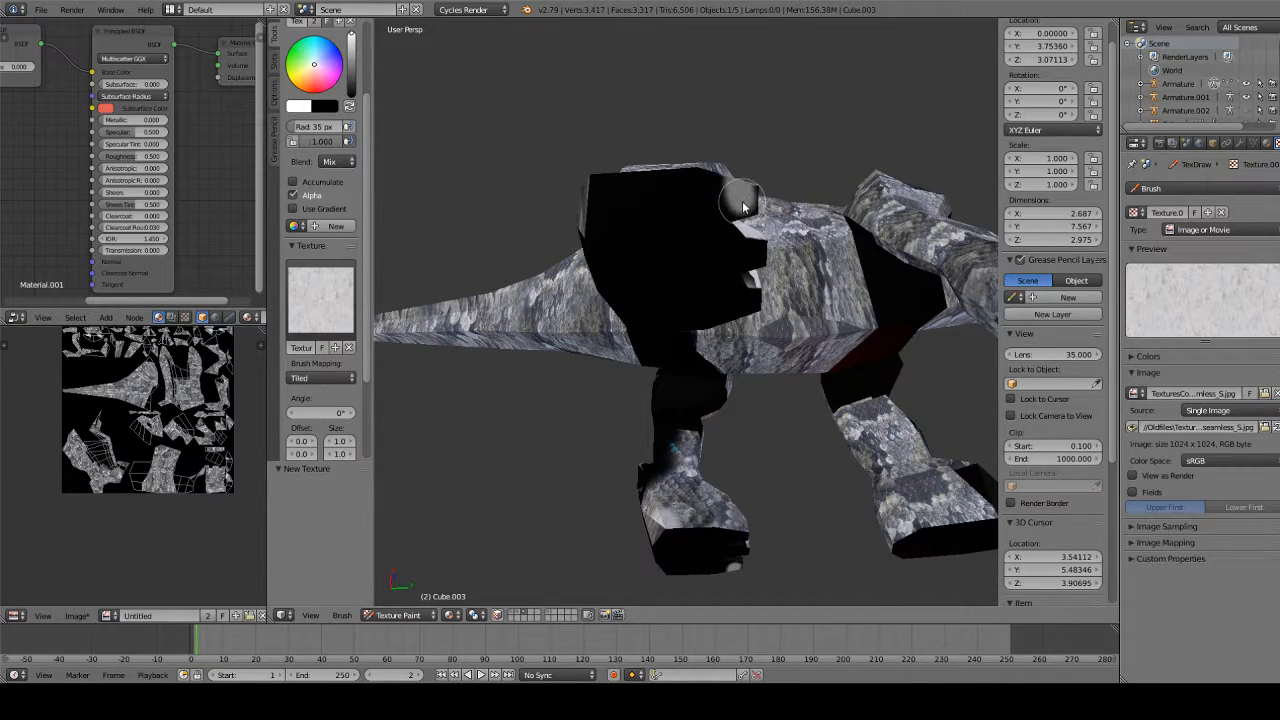
{"action": "middle_click_drag", "start_coordinate": [750, 170], "coordinate": [757, 125]}
{"action": "scroll", "coordinate": [757, 124], "scroll_direction": "up", "scroll_amount": 2}
{"action": "mouse_move", "coordinate": [780, 121]}
{"action": "left_mouse_down"}
{"action": "mouse_move", "coordinate": [765, 160]}
{"action": "mouse_move", "coordinate": [775, 235]}
{"action": "mouse_move", "coordinate": [803, 180]}
{"action": "mouse_move", "coordinate": [770, 215]}
{"action": "left_mouse_up"}
{"action": "scroll", "coordinate": [779, 192], "scroll_direction": "up", "scroll_amount": 1}
{"action": "middle_click_drag", "start_coordinate": [779, 192], "coordinate": [794, 129]}
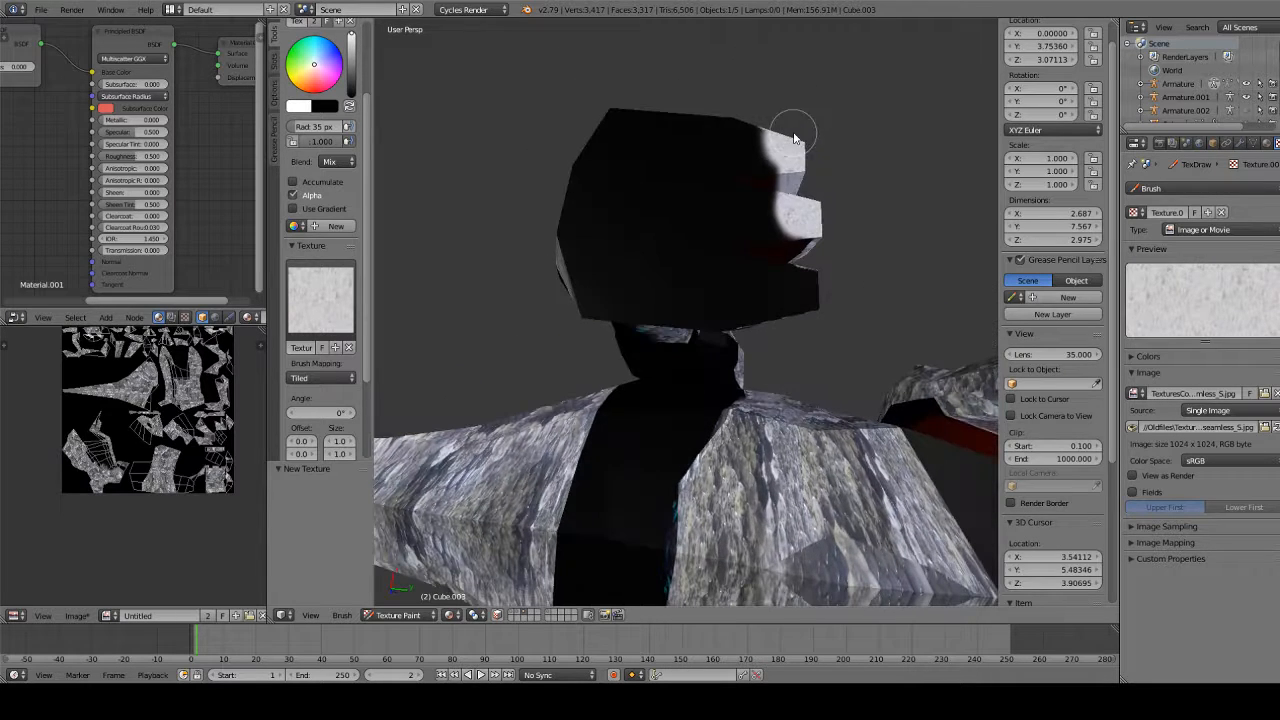
{"action": "mouse_move", "coordinate": [794, 129]}
{"action": "left_mouse_down"}
{"action": "mouse_move", "coordinate": [815, 290]}
{"action": "mouse_move", "coordinate": [798, 285]}
{"action": "mouse_move", "coordinate": [790, 330]}
{"action": "left_mouse_up"}
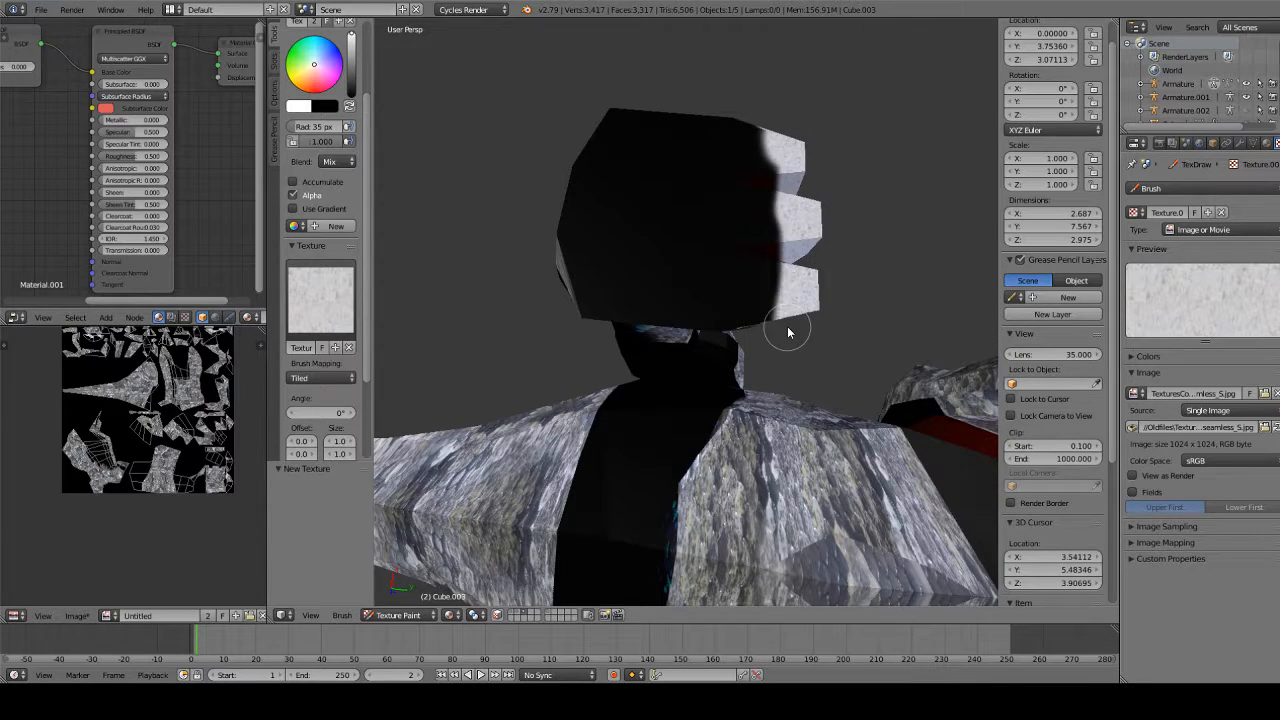
Change the brush color to light blue and paint the tall spikes on top of the head
{"action": "scroll", "coordinate": [840, 260], "scroll_direction": "down", "scroll_amount": 5}
{"action": "mouse_move", "coordinate": [840, 260]}
{"action": "middle_mouse_down"}
{"action": "mouse_move", "coordinate": [757, 369]}
{"action": "mouse_move", "coordinate": [760, 440]}
{"action": "mouse_move", "coordinate": [881, 430]}
{"action": "middle_mouse_up"}
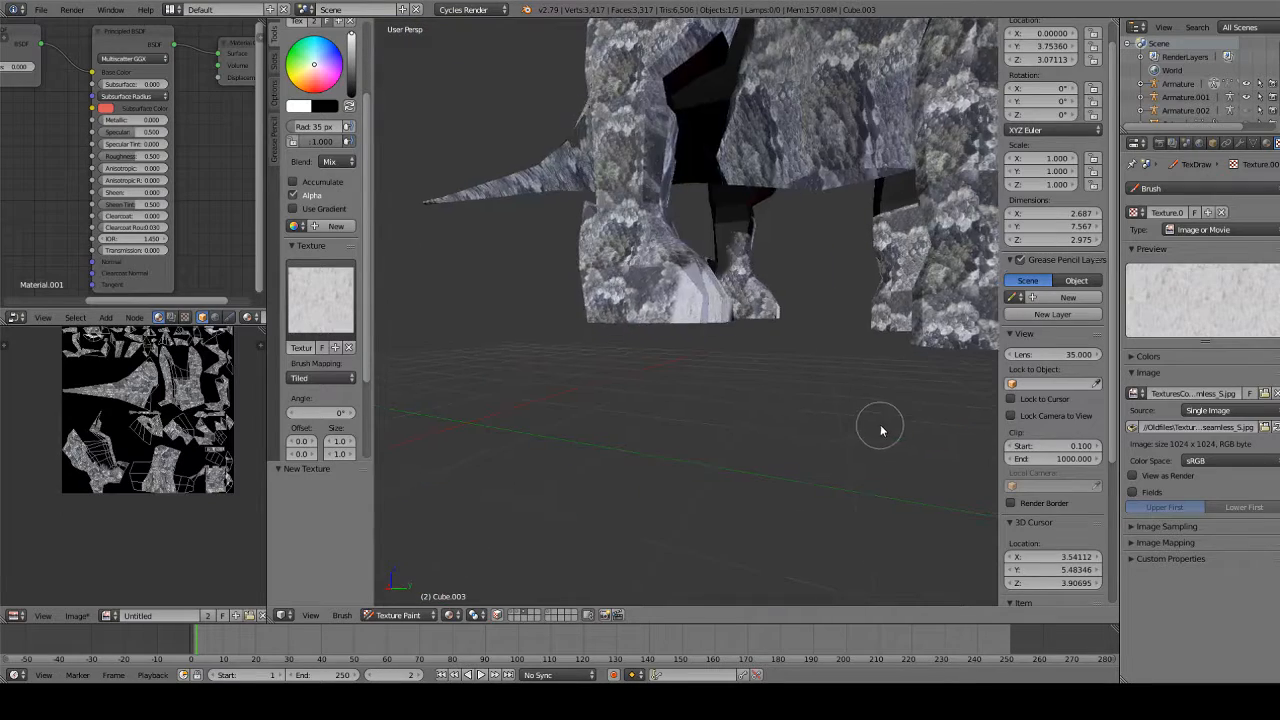
{"action": "scroll", "coordinate": [831, 336], "scroll_direction": "down", "scroll_amount": 3}
{"action": "middle_click_drag", "start_coordinate": [797, 280], "coordinate": [538, 396]}
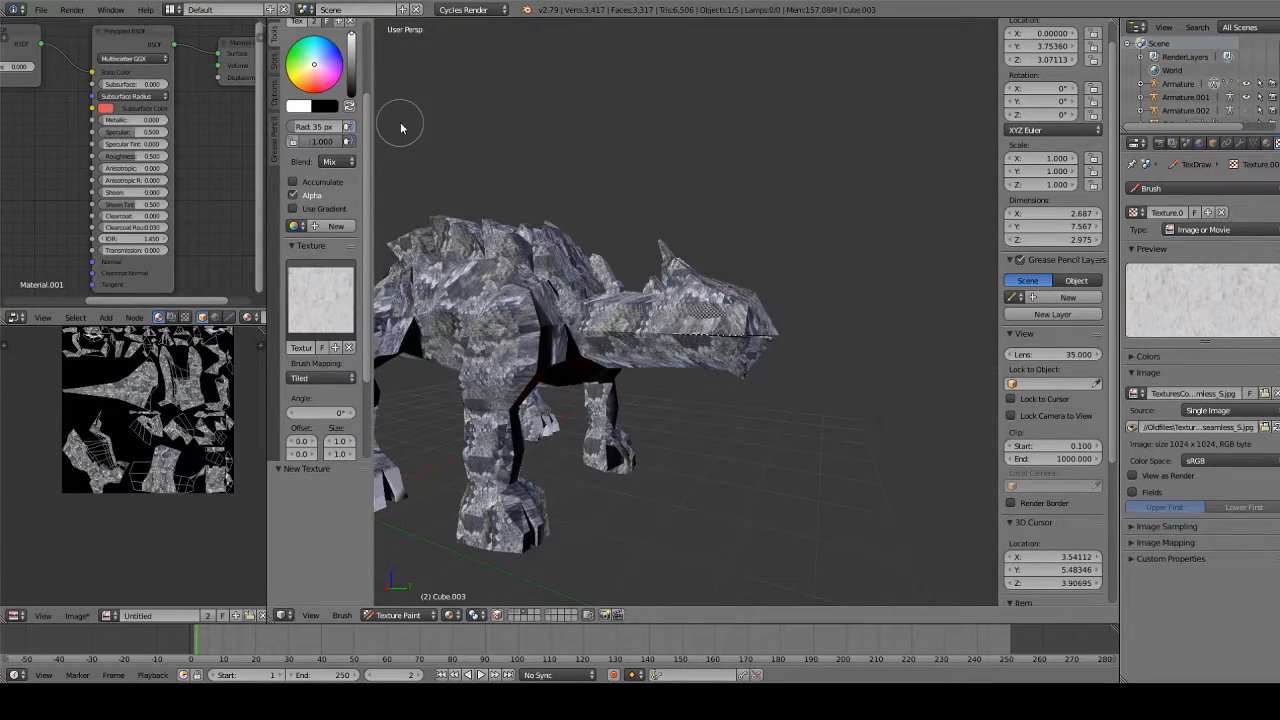
{"action": "scroll", "coordinate": [644, 110], "scroll_direction": "up", "scroll_amount": 2}
{"action": "middle_click_drag", "start_coordinate": [644, 110], "coordinate": [731, 109]}
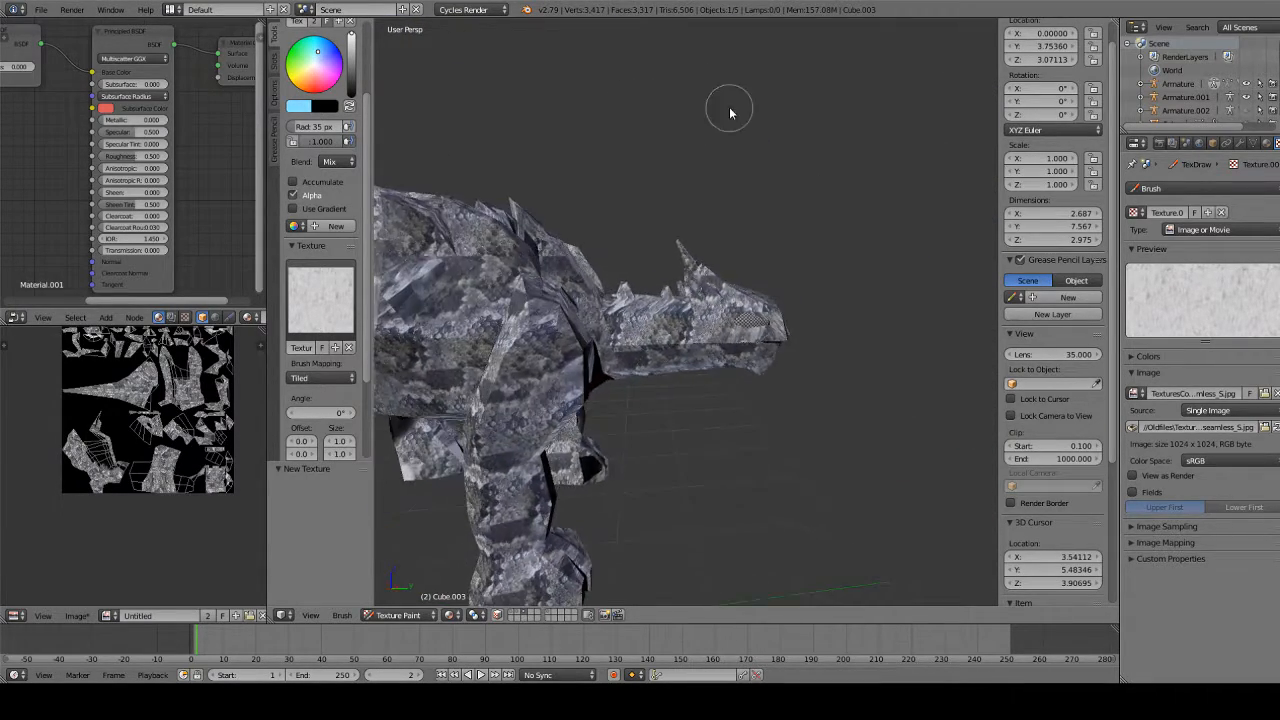
{"action": "mouse_move", "coordinate": [700, 243]}
{"action": "left_mouse_down"}
{"action": "mouse_move", "coordinate": [729, 263]}
{"action": "mouse_move", "coordinate": [710, 267]}
{"action": "left_mouse_up"}
{"action": "scroll", "coordinate": [710, 265], "scroll_direction": "up", "scroll_amount": 6}
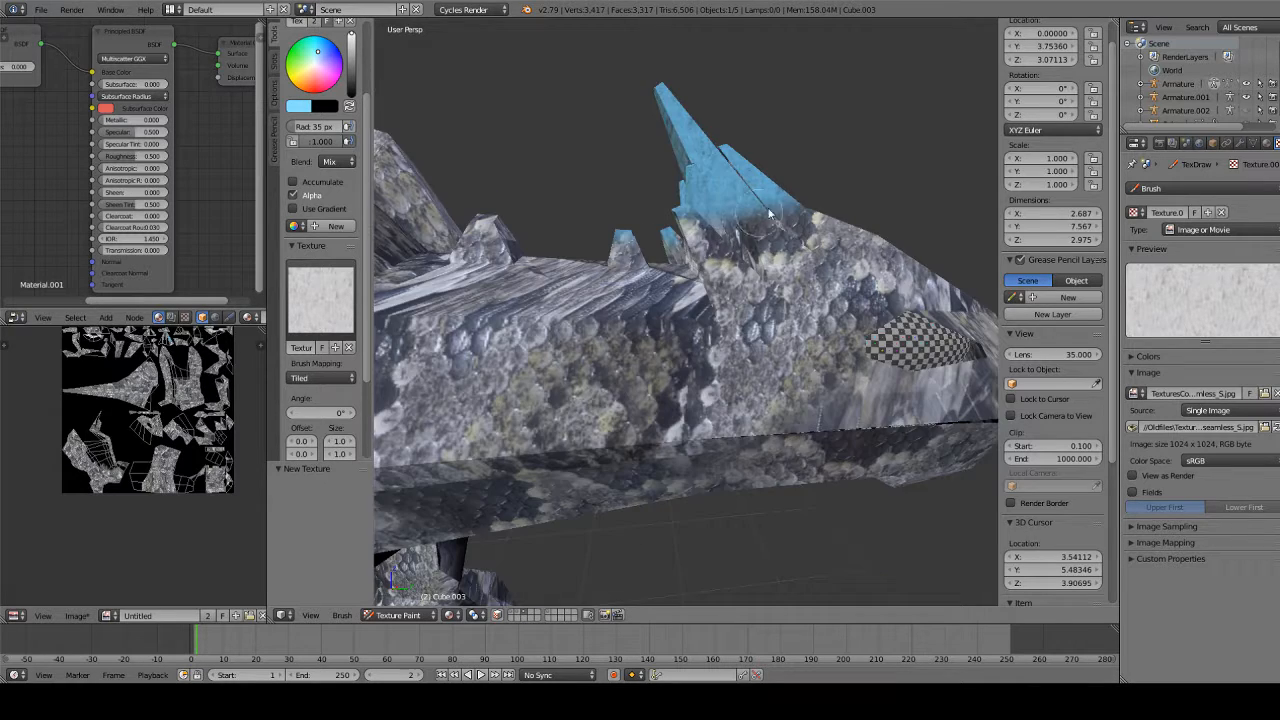
Paint the smaller spikes on the side of the head light blue from the right orthographic view
{"action": "key", "text": "KP_3"}
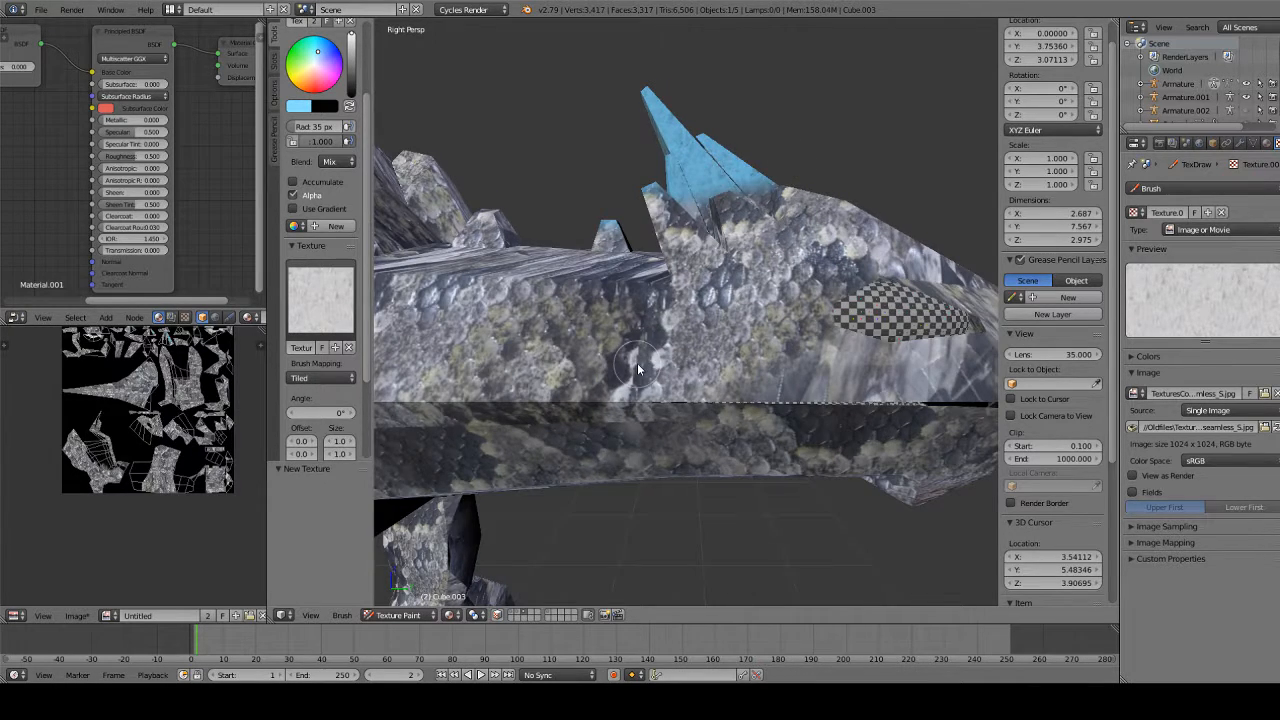
{"action": "key", "text": "KP_5"}
{"action": "scroll", "coordinate": [702, 213], "scroll_direction": "up", "scroll_amount": 4}
{"action": "mouse_move", "coordinate": [657, 148]}
{"action": "left_mouse_down"}
{"action": "mouse_move", "coordinate": [672, 225]}
{"action": "mouse_move", "coordinate": [700, 268]}
{"action": "mouse_move", "coordinate": [760, 205]}
{"action": "mouse_move", "coordinate": [829, 186]}
{"action": "left_mouse_up"}
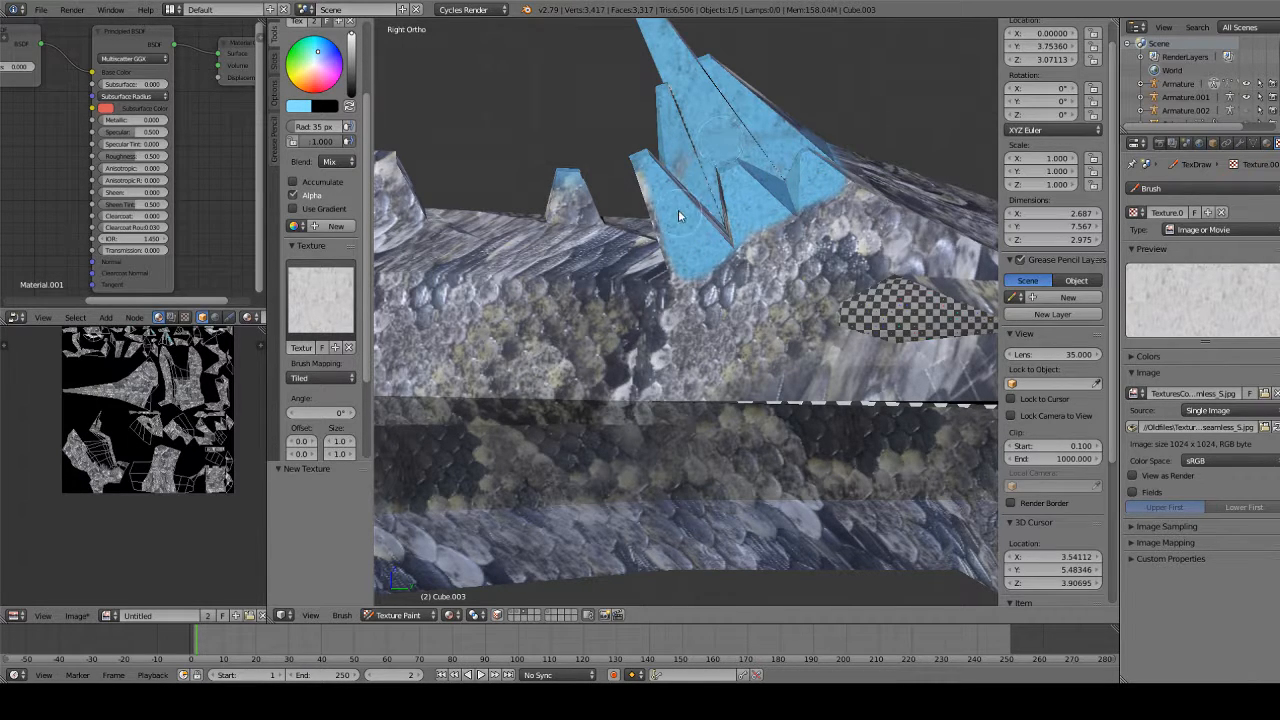
Paint the rear and inner faces of the head spikes light blue
{"action": "mouse_move", "coordinate": [673, 160]}
{"action": "middle_mouse_down"}
{"action": "mouse_move", "coordinate": [769, 159]}
{"action": "mouse_move", "coordinate": [663, 250]}
{"action": "middle_mouse_up"}
{"action": "mouse_move", "coordinate": [715, 203]}
{"action": "left_mouse_down"}
{"action": "mouse_move", "coordinate": [694, 188]}
{"action": "mouse_move", "coordinate": [683, 105]}
{"action": "left_mouse_up"}
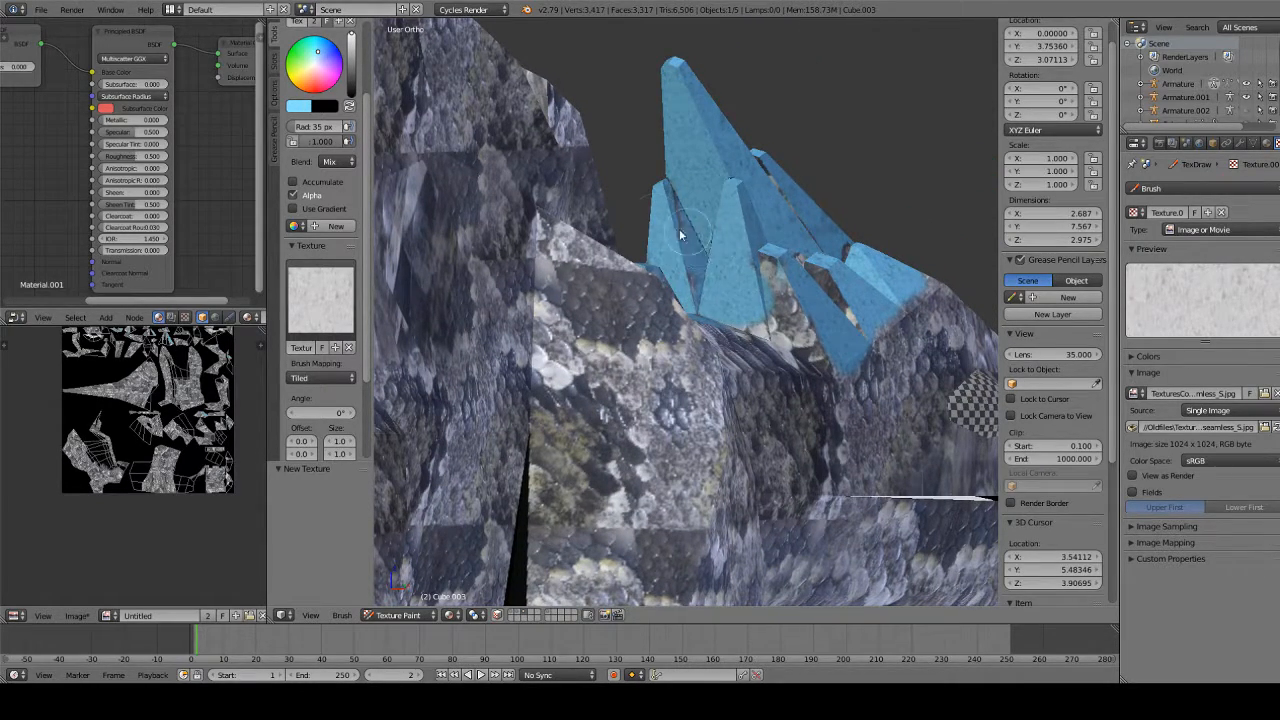
{"action": "mouse_move", "coordinate": [680, 236]}
{"action": "left_mouse_down"}
{"action": "mouse_move", "coordinate": [716, 281]}
{"action": "mouse_move", "coordinate": [780, 280]}
{"action": "mouse_move", "coordinate": [824, 367]}
{"action": "left_mouse_up"}
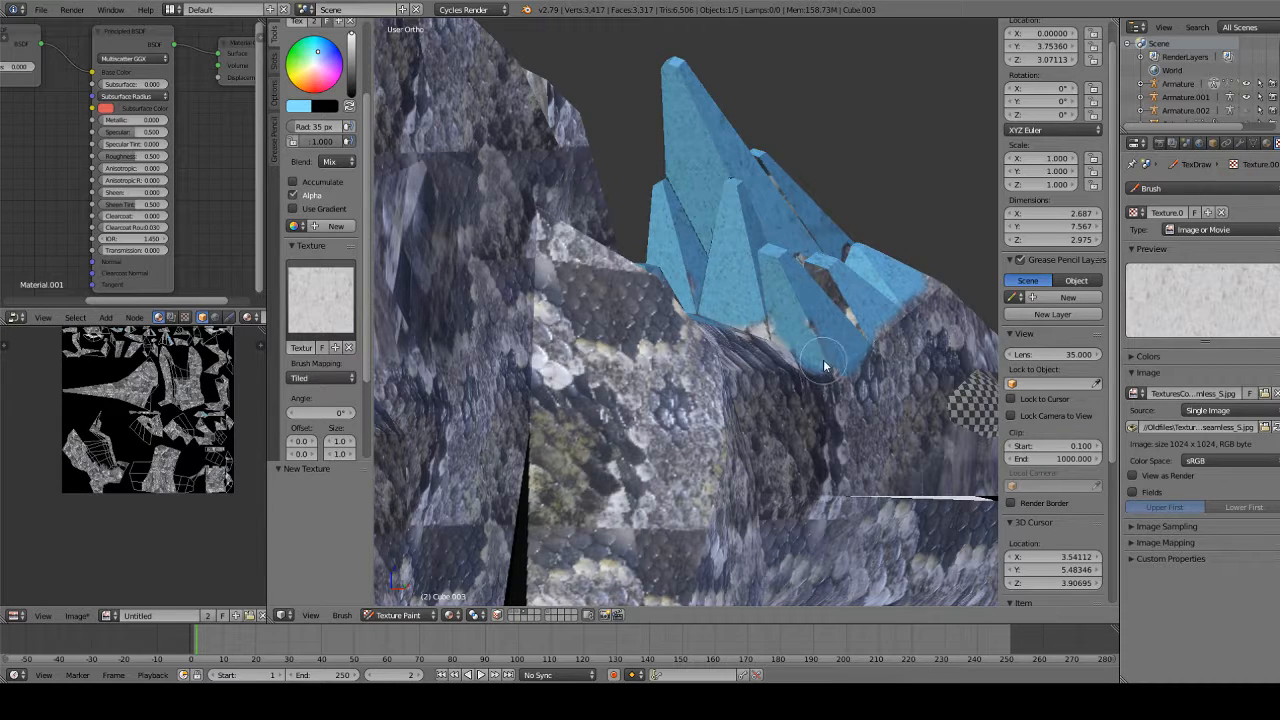
{"action": "middle_click_drag", "start_coordinate": [824, 367], "coordinate": [789, 390]}
{"action": "left_click_drag", "start_coordinate": [751, 357], "coordinate": [776, 382]}
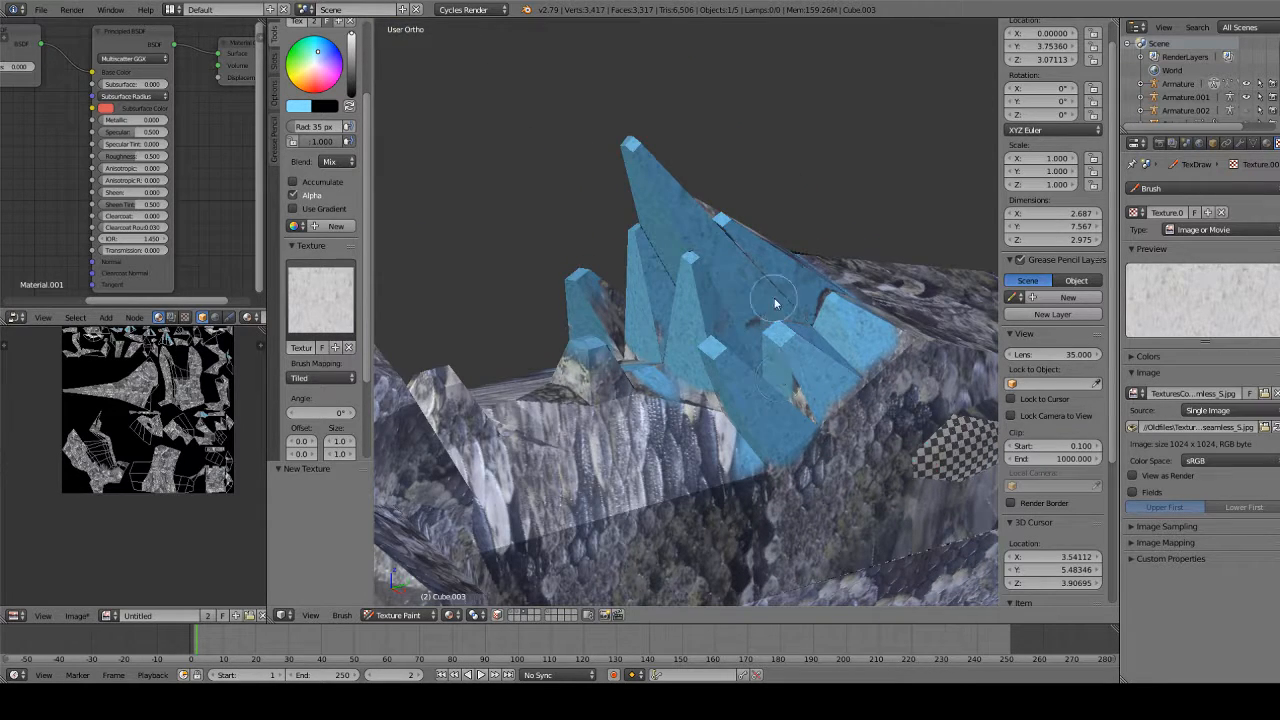
Fill the unpainted upper faces of the head spikes with light blue from above
{"action": "middle_click_drag", "start_coordinate": [828, 306], "coordinate": [666, 352]}
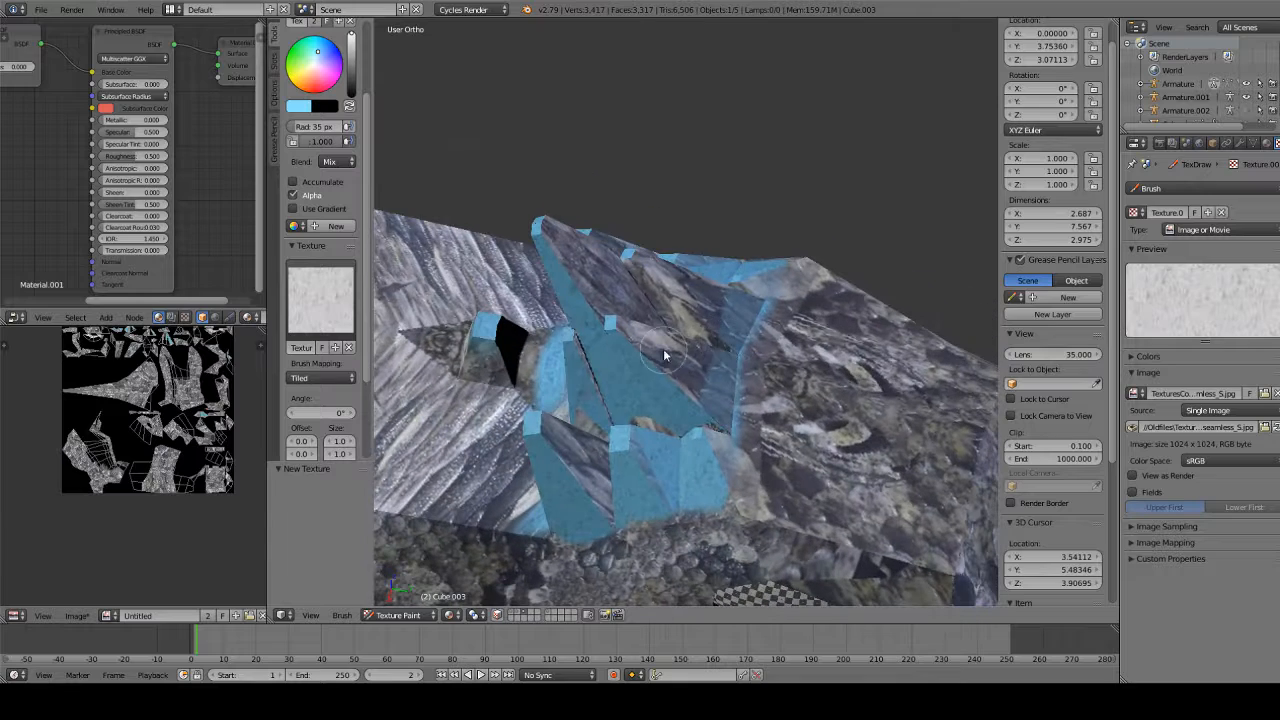
{"action": "mouse_move", "coordinate": [666, 352]}
{"action": "left_mouse_down"}
{"action": "mouse_move", "coordinate": [697, 341]}
{"action": "mouse_move", "coordinate": [733, 354]}
{"action": "left_mouse_up"}
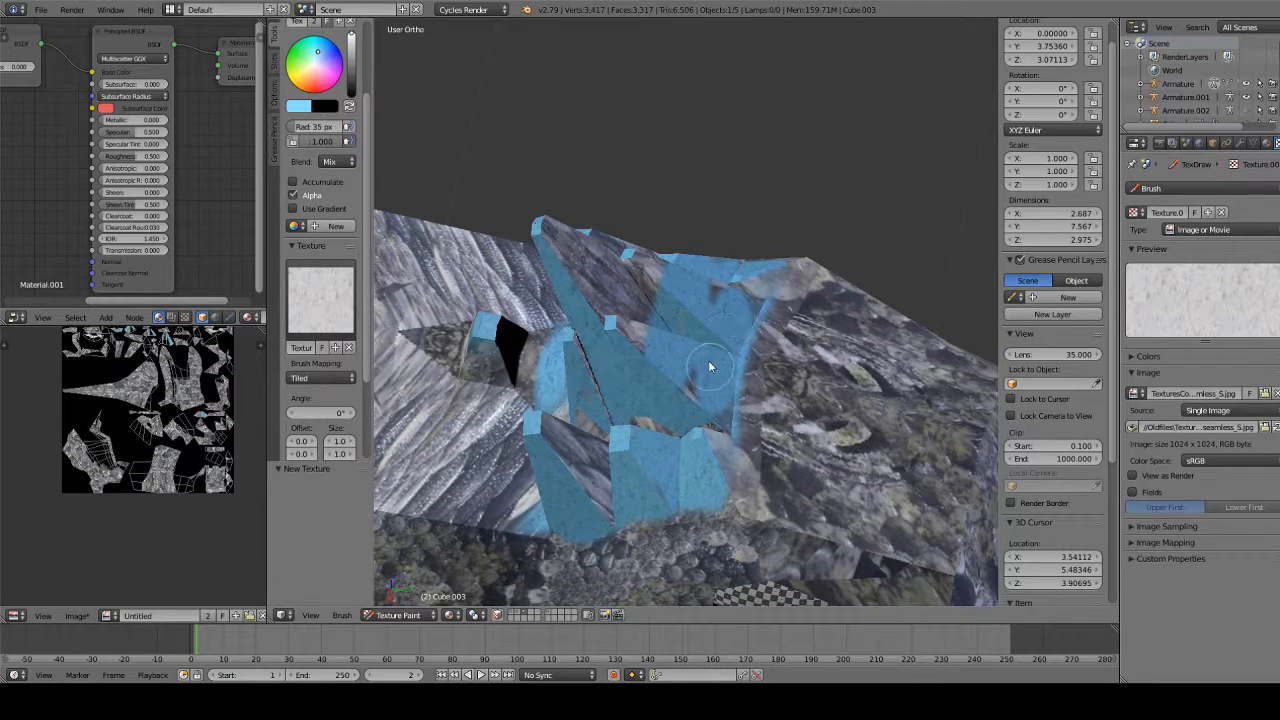
{"action": "left_click_drag", "start_coordinate": [633, 261], "coordinate": [605, 228]}
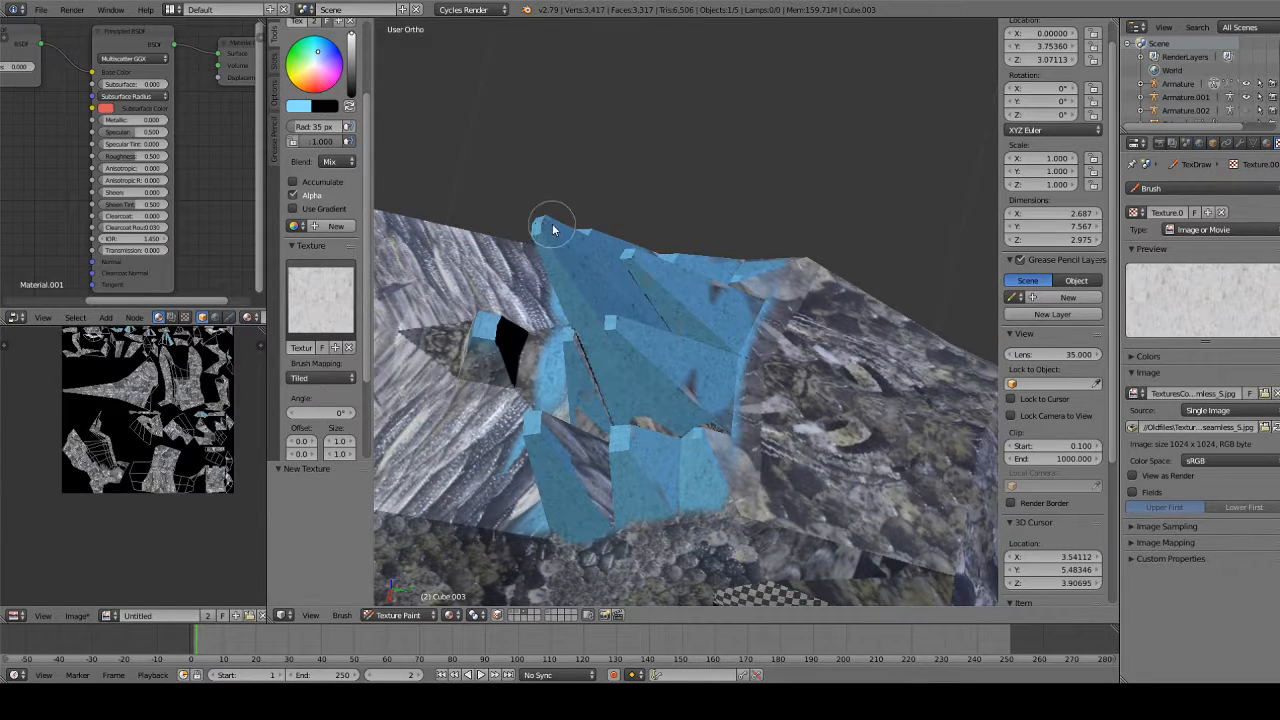
{"action": "middle_click_drag", "start_coordinate": [553, 229], "coordinate": [660, 233]}
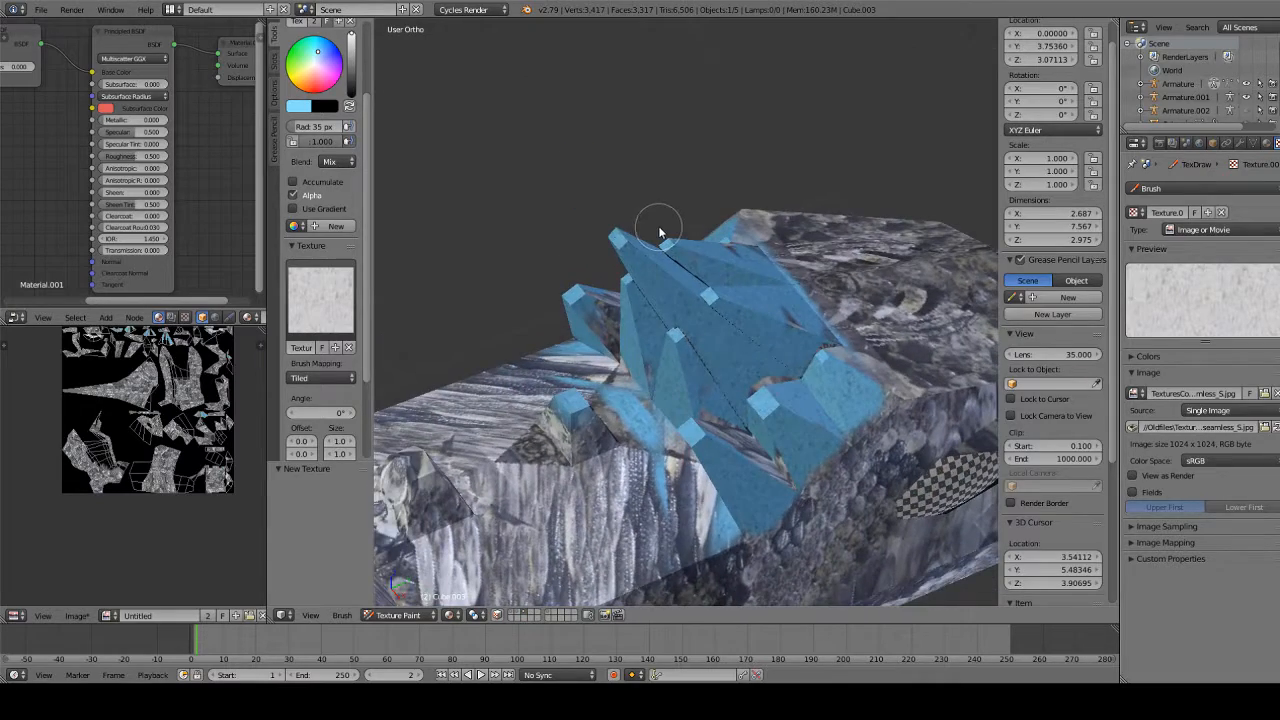
{"action": "mouse_move", "coordinate": [680, 315]}
{"action": "middle_mouse_down"}
{"action": "mouse_move", "coordinate": [657, 366]}
{"action": "mouse_move", "coordinate": [709, 294]}
{"action": "mouse_move", "coordinate": [717, 366]}
{"action": "mouse_move", "coordinate": [666, 271]}
{"action": "mouse_move", "coordinate": [643, 180]}
{"action": "mouse_move", "coordinate": [626, 291]}
{"action": "middle_mouse_up"}
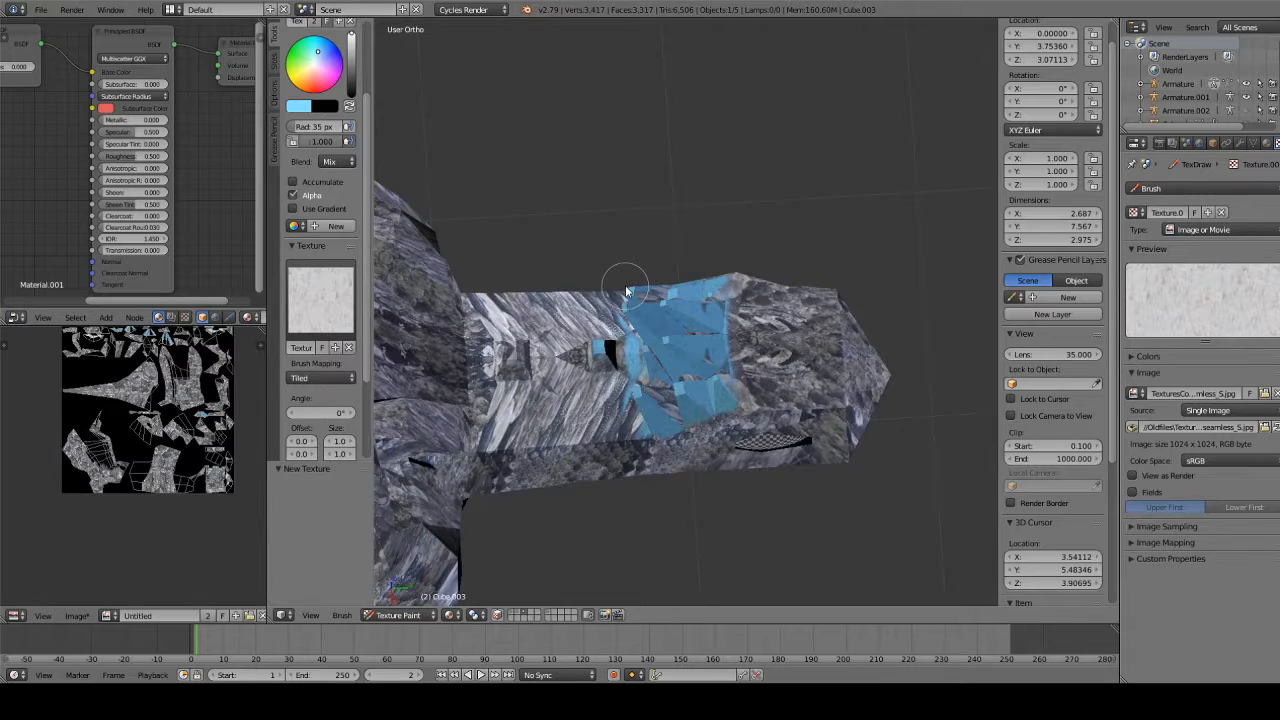
Switch the brush back to the reptile-scale texture, try a stroke along the neck, and undo it
{"action": "left_click", "coordinate": [338, 296]}
{"action": "left_click", "coordinate": [371, 376]}
{"action": "mouse_move", "coordinate": [576, 437]}
{"action": "left_mouse_down"}
{"action": "mouse_move", "coordinate": [633, 425]}
{"action": "mouse_move", "coordinate": [526, 443]}
{"action": "left_mouse_up"}
{"action": "key", "text": "ctrl+z"}
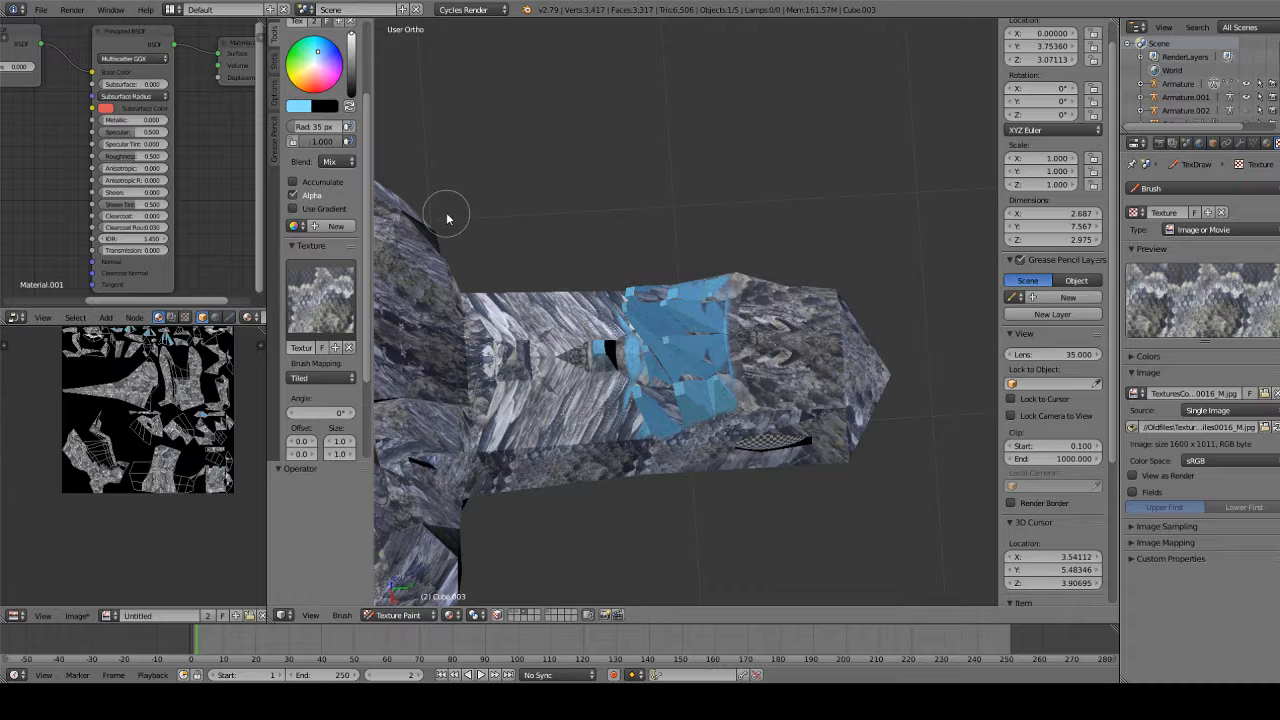
Swap the brush colours, try black strokes along the neck and undo them, and change the brush colour to white
{"action": "left_click", "coordinate": [350, 106]}
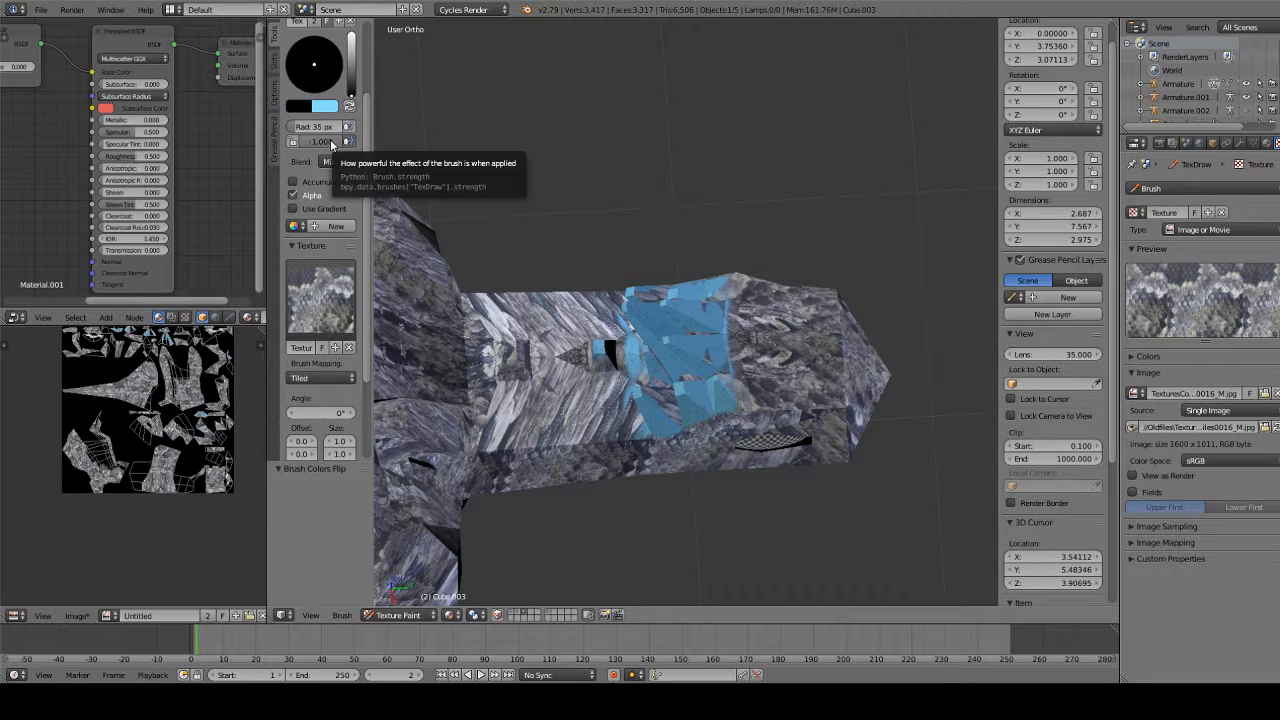
{"action": "left_click_drag", "start_coordinate": [632, 437], "coordinate": [485, 440]}
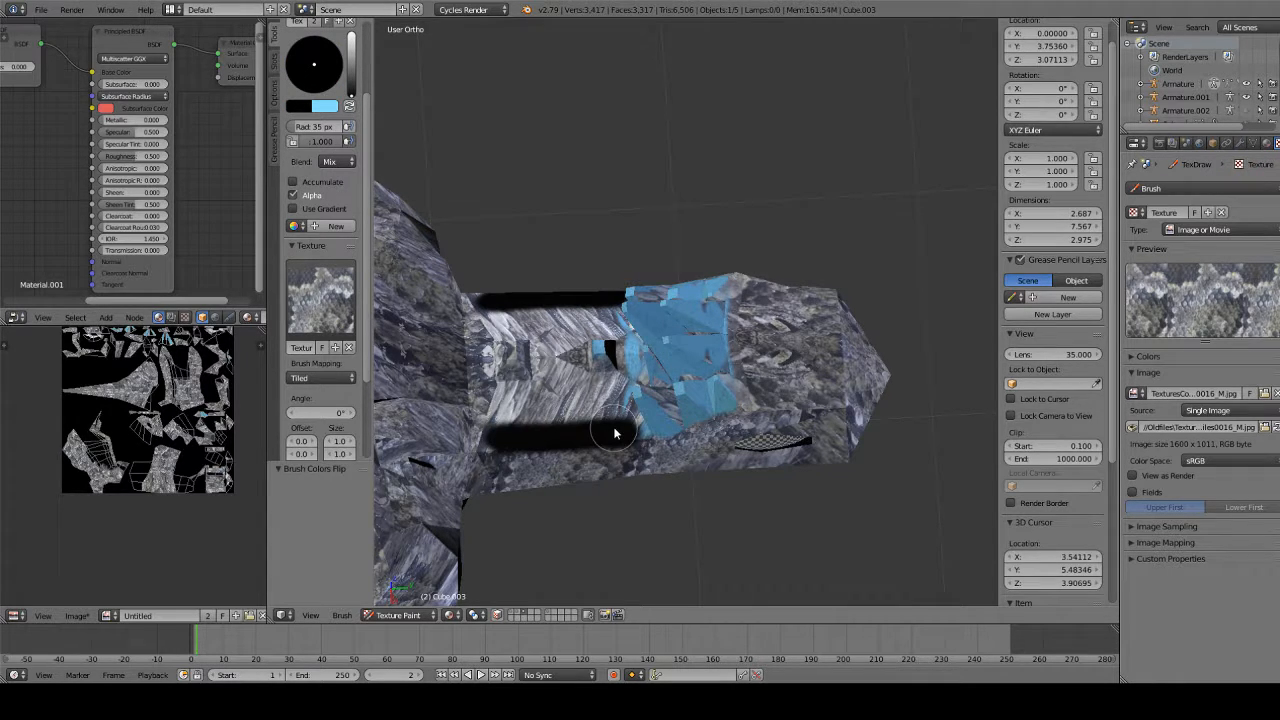
{"action": "key", "text": "ctrl+z"}
{"action": "left_click", "coordinate": [331, 166]}
{"action": "left_click", "coordinate": [337, 162]}
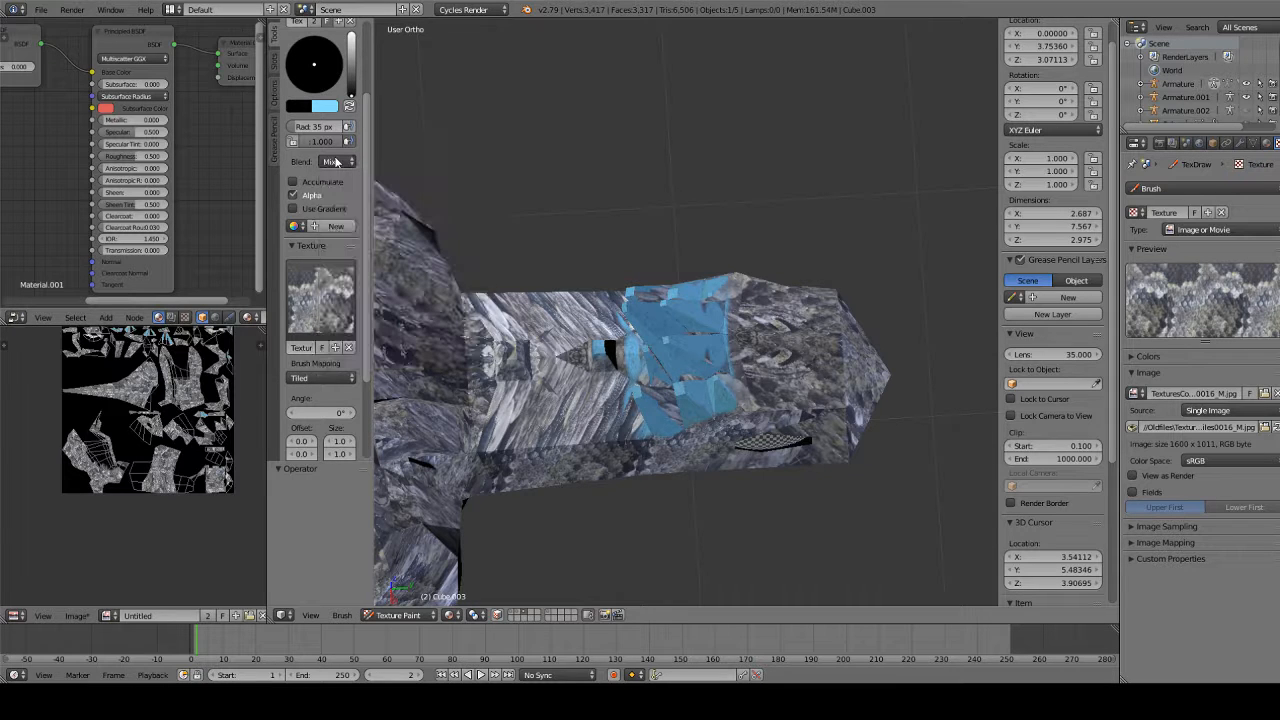
{"action": "left_click_drag", "start_coordinate": [353, 91], "coordinate": [351, 36]}
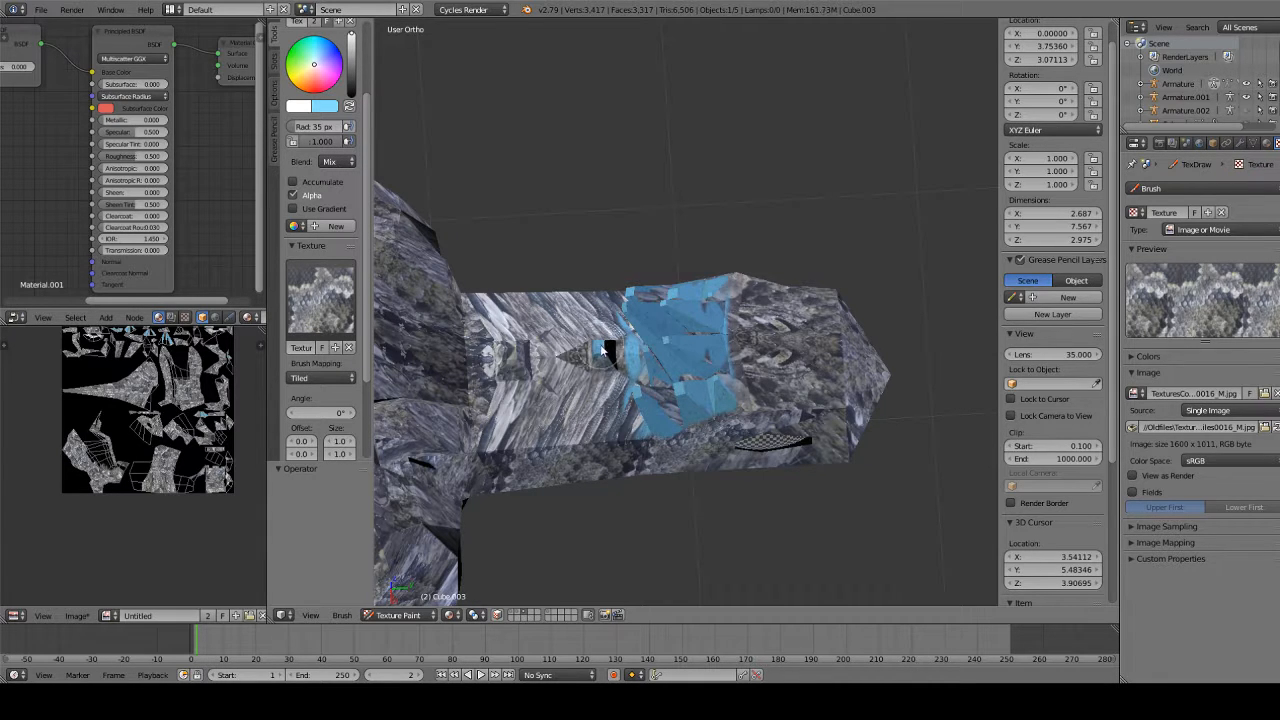
Paint the reptile-scale texture over the top and side of the neck and across the side of the head
{"action": "mouse_move", "coordinate": [590, 422]}
{"action": "left_mouse_down"}
{"action": "mouse_move", "coordinate": [550, 366]}
{"action": "mouse_move", "coordinate": [556, 512]}
{"action": "mouse_move", "coordinate": [598, 334]}
{"action": "left_mouse_up"}
{"action": "mouse_move", "coordinate": [600, 425]}
{"action": "middle_mouse_down"}
{"action": "mouse_move", "coordinate": [680, 342]}
{"action": "mouse_move", "coordinate": [705, 440]}
{"action": "mouse_move", "coordinate": [641, 462]}
{"action": "middle_mouse_up"}
{"action": "left_click_drag", "start_coordinate": [641, 462], "coordinate": [525, 257]}
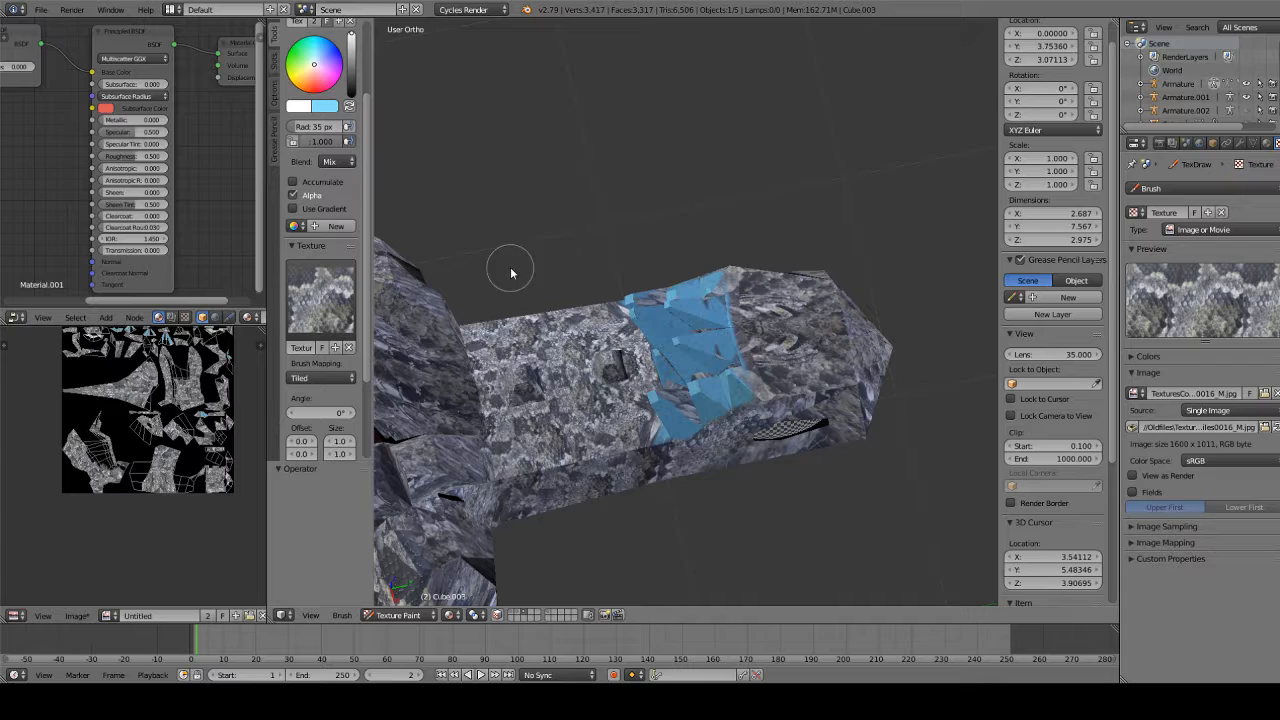
{"action": "middle_click_drag", "start_coordinate": [509, 269], "coordinate": [577, 481]}
{"action": "middle_click_drag", "start_coordinate": [669, 418], "coordinate": [670, 383]}
{"action": "mouse_move", "coordinate": [730, 327]}
{"action": "left_mouse_down"}
{"action": "mouse_move", "coordinate": [860, 335]}
{"action": "mouse_move", "coordinate": [780, 320]}
{"action": "mouse_move", "coordinate": [634, 323]}
{"action": "left_mouse_up"}
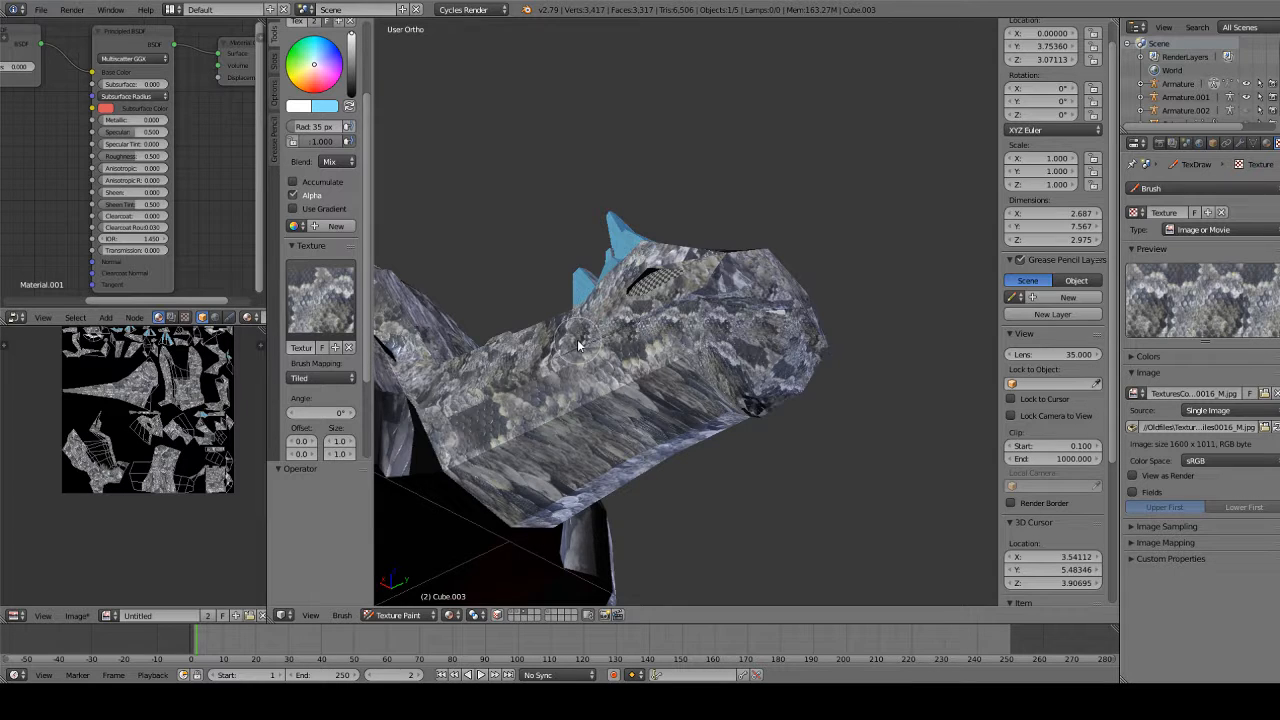
Switch the brush to the pale Texture.001 with light blue and cover the grey gaps between the head spikes
{"action": "middle_click_drag", "start_coordinate": [600, 330], "coordinate": [653, 450]}
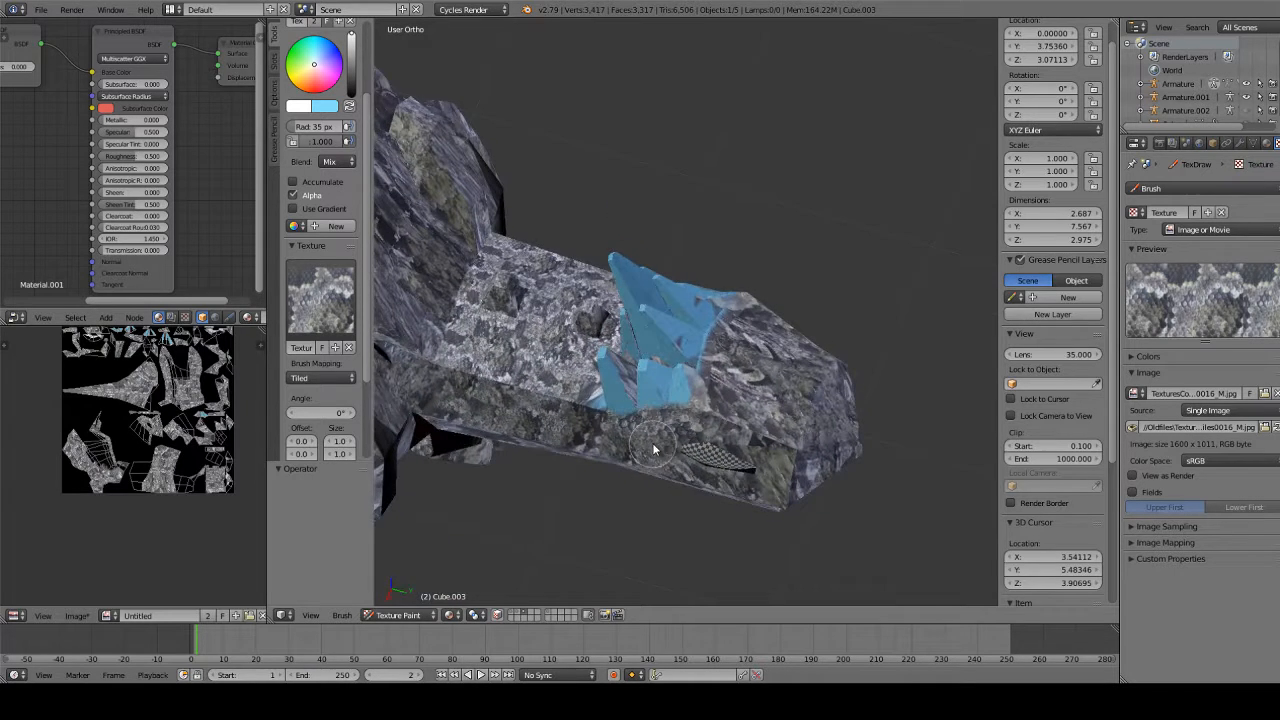
{"action": "left_click", "coordinate": [325, 293]}
{"action": "left_click", "coordinate": [428, 378]}
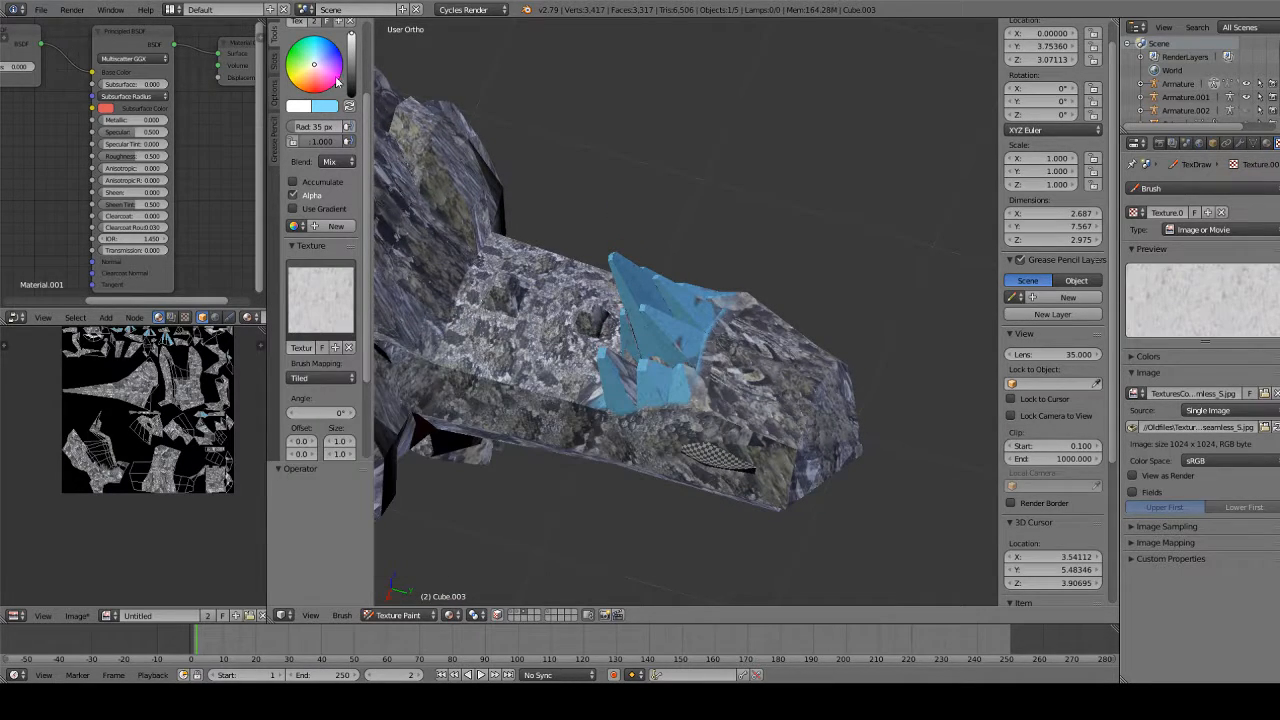
{"action": "left_click", "coordinate": [349, 106]}
{"action": "left_click_drag", "start_coordinate": [658, 360], "coordinate": [637, 316]}
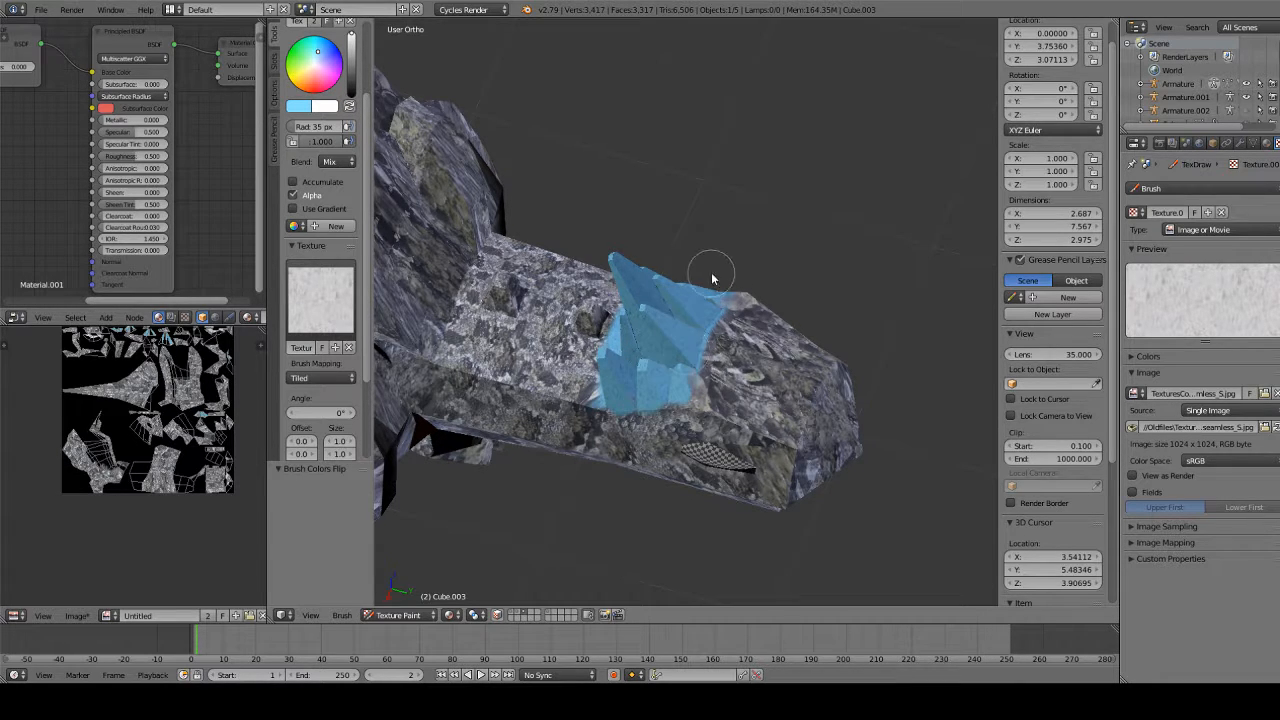
Fill the remaining unpainted patches around the bases of the head spikes with light blue from above and behind
{"action": "middle_click_drag", "start_coordinate": [709, 271], "coordinate": [671, 373]}
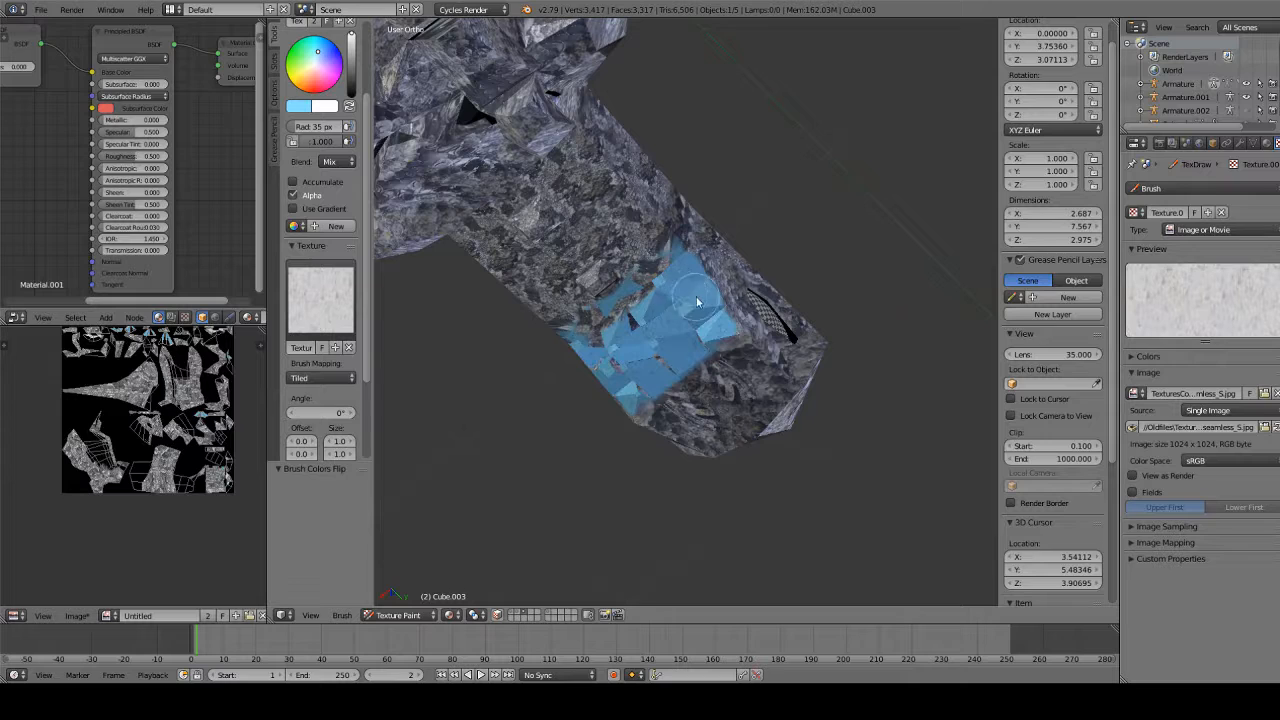
{"action": "middle_click_drag", "start_coordinate": [698, 302], "coordinate": [720, 274]}
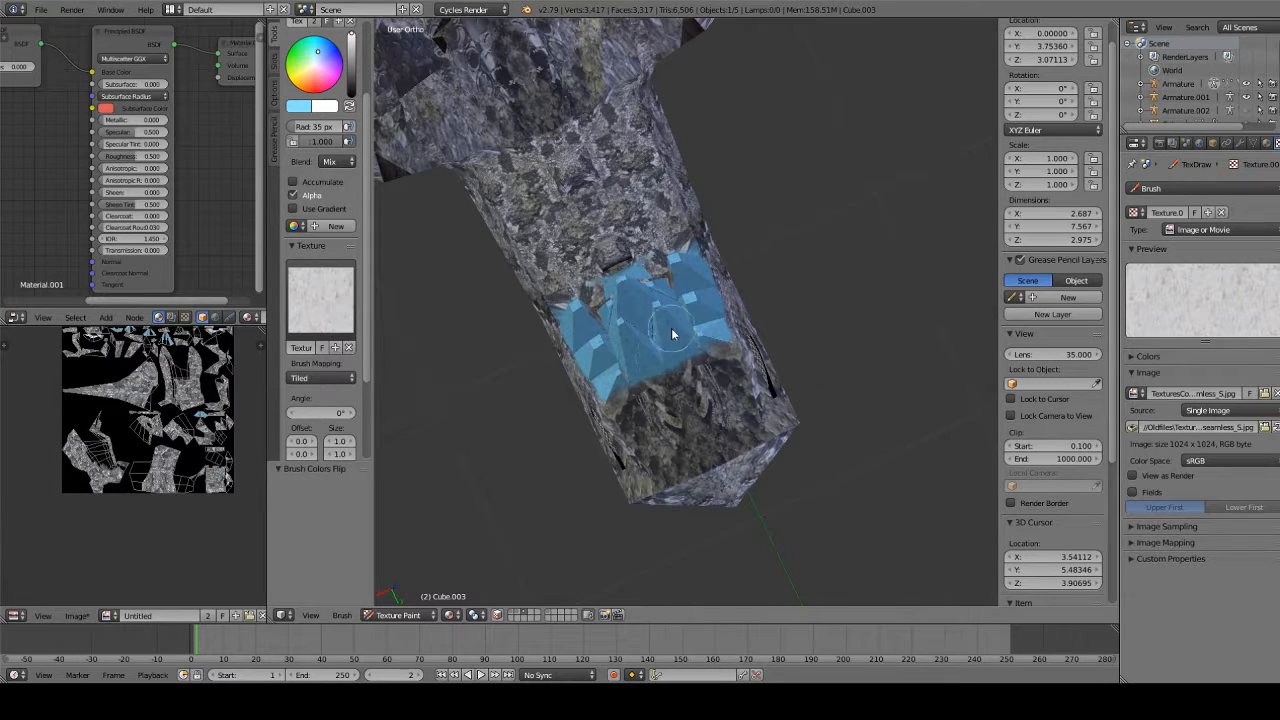
{"action": "middle_click_drag", "start_coordinate": [663, 334], "coordinate": [654, 366]}
{"action": "left_click_drag", "start_coordinate": [654, 366], "coordinate": [614, 361]}
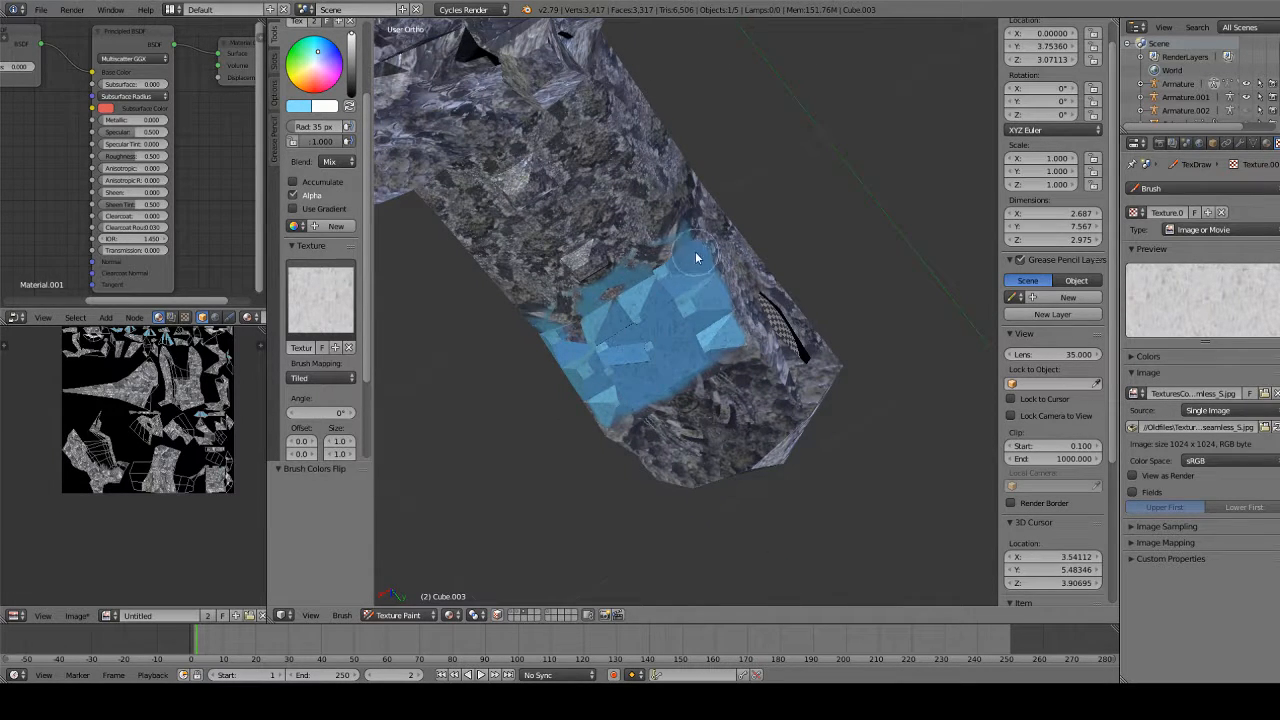
Switch the brush to the reptile-scale texture, try a light blue stroke over the base of the tail, and undo it
{"action": "mouse_move", "coordinate": [660, 357]}
{"action": "middle_mouse_down"}
{"action": "mouse_move", "coordinate": [677, 303]}
{"action": "mouse_move", "coordinate": [437, 266]}
{"action": "mouse_move", "coordinate": [429, 186]}
{"action": "mouse_move", "coordinate": [829, 271]}
{"action": "mouse_move", "coordinate": [677, 277]}
{"action": "mouse_move", "coordinate": [685, 334]}
{"action": "mouse_move", "coordinate": [771, 318]}
{"action": "mouse_move", "coordinate": [700, 363]}
{"action": "mouse_move", "coordinate": [702, 395]}
{"action": "mouse_move", "coordinate": [705, 354]}
{"action": "mouse_move", "coordinate": [685, 368]}
{"action": "mouse_move", "coordinate": [735, 297]}
{"action": "middle_mouse_up"}
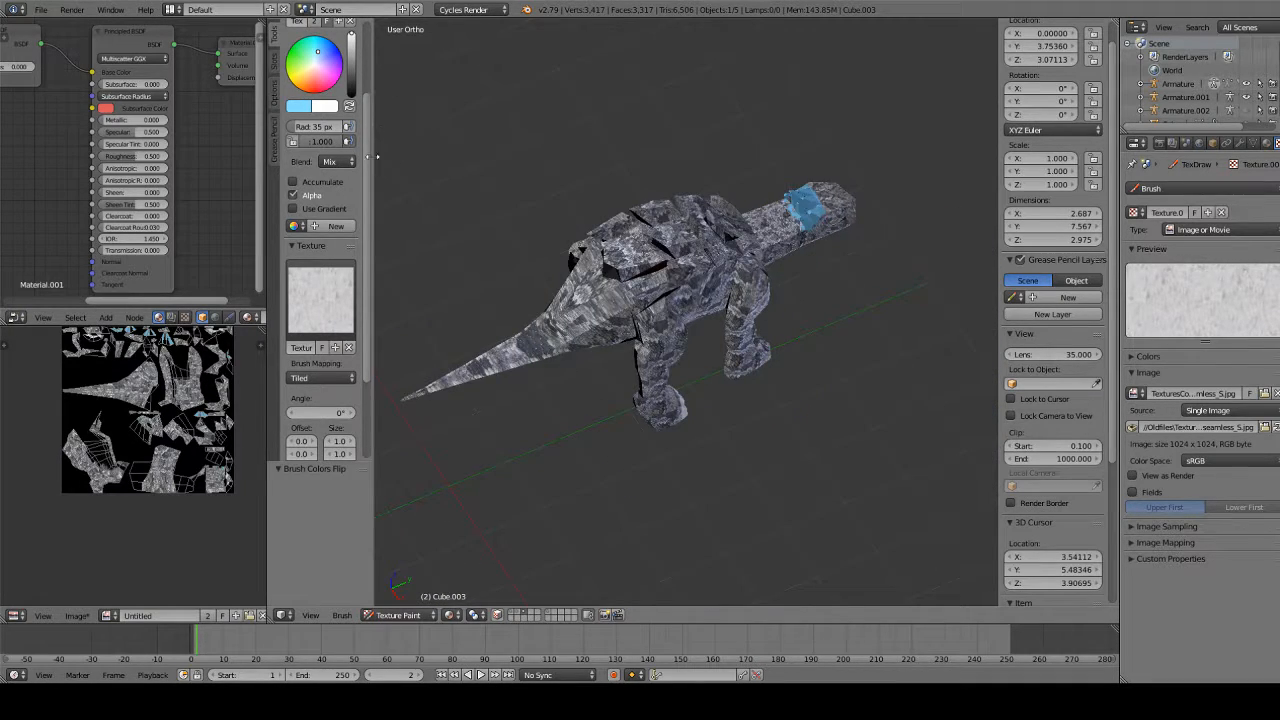
{"action": "left_click", "coordinate": [333, 286]}
{"action": "left_click", "coordinate": [386, 382]}
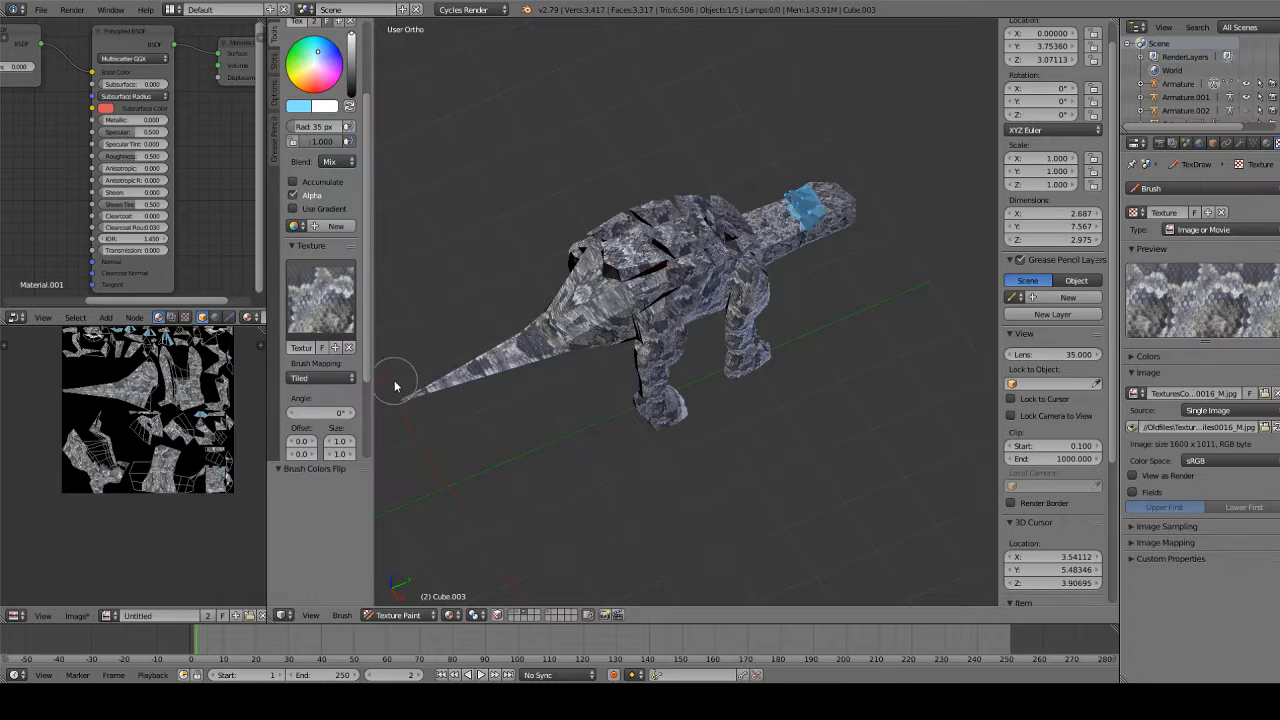
{"action": "left_click_drag", "start_coordinate": [590, 340], "coordinate": [556, 345]}
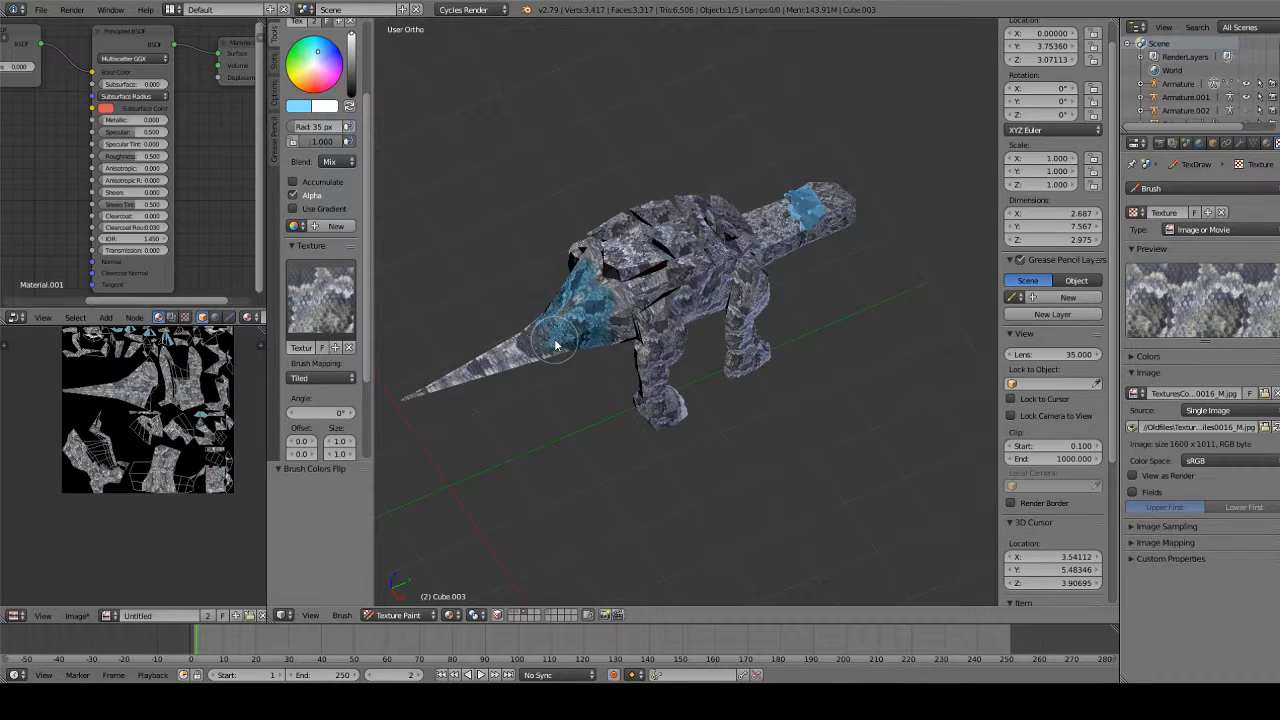
{"action": "key", "text": "ctrl+z"}
Paint the pale Texture.001 over the front of the hind foot, using white at reduced brush strength
{"action": "left_click", "coordinate": [349, 106]}
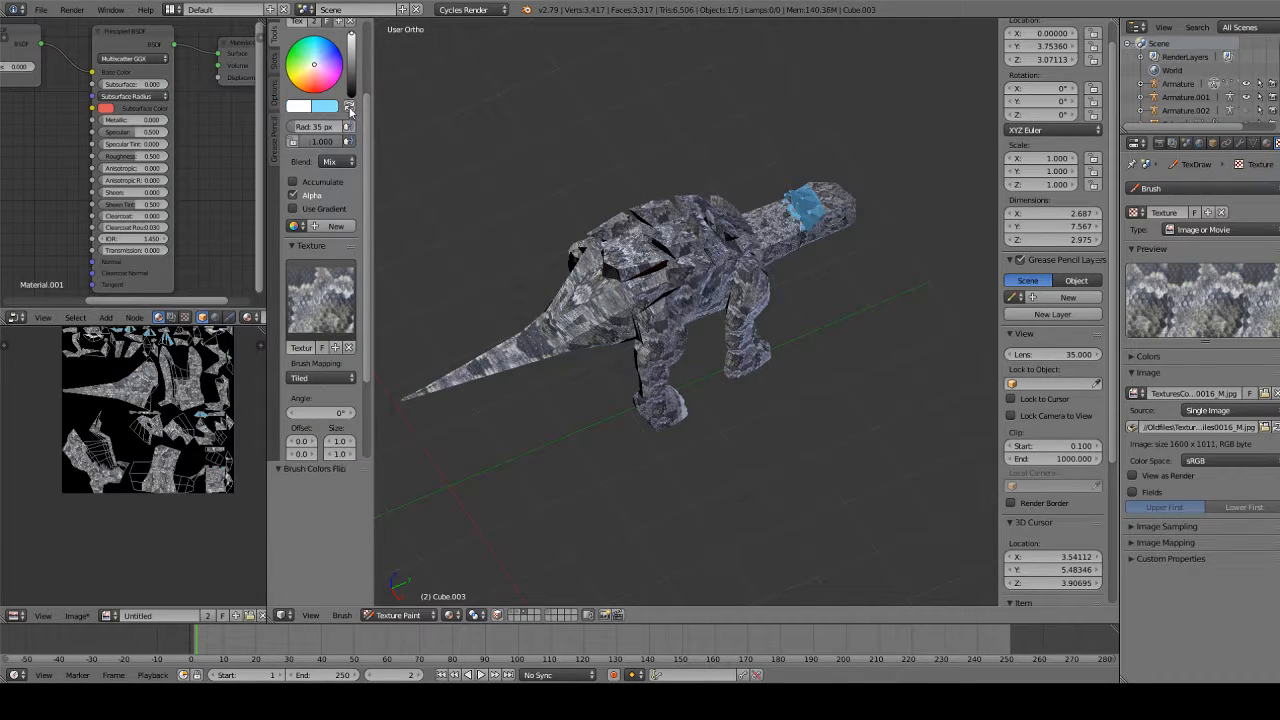
{"action": "scroll", "coordinate": [600, 318], "scroll_direction": "up", "scroll_amount": 5}
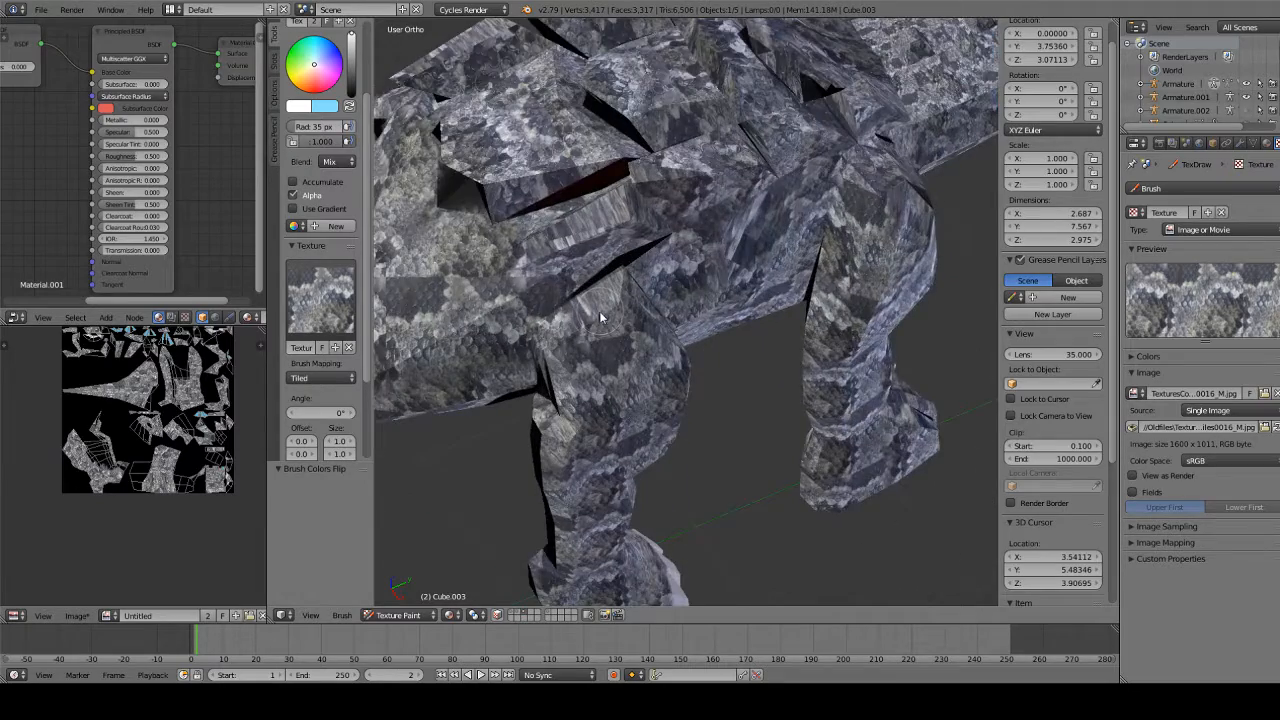
{"action": "scroll", "coordinate": [600, 333], "scroll_direction": "up", "scroll_amount": 6}
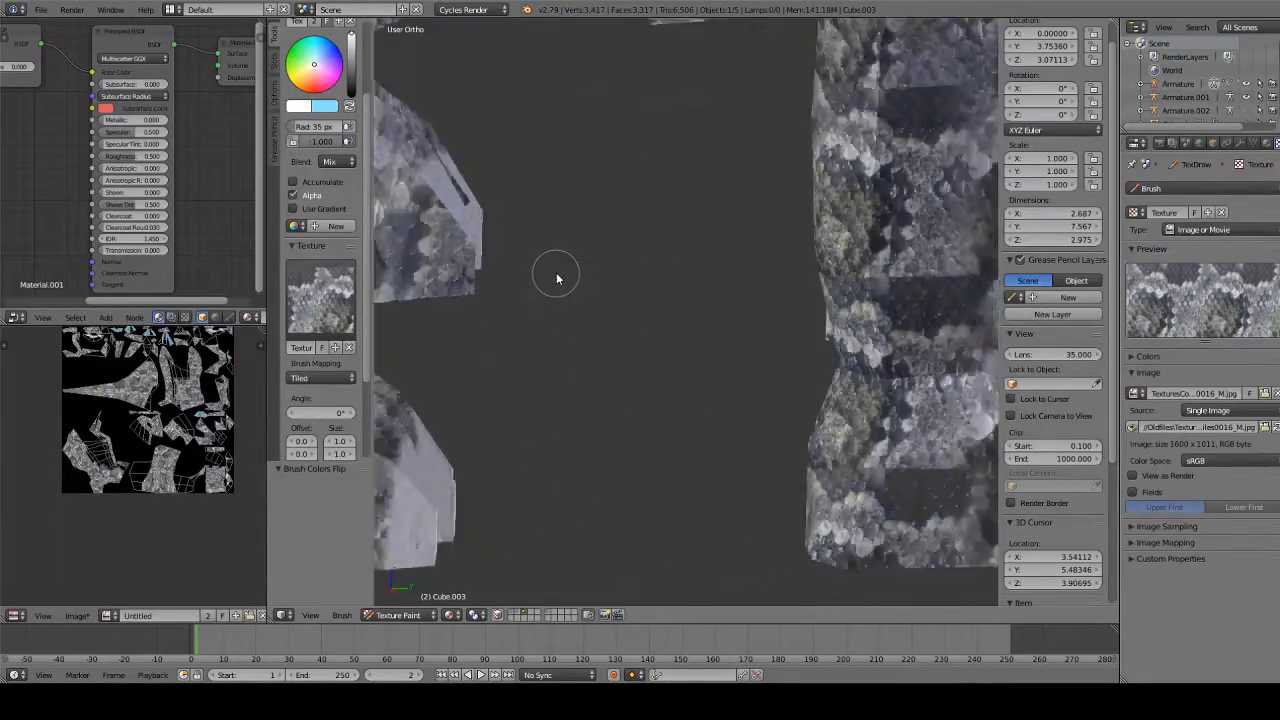
{"action": "middle_click_drag", "start_coordinate": [509, 363], "coordinate": [483, 387]}
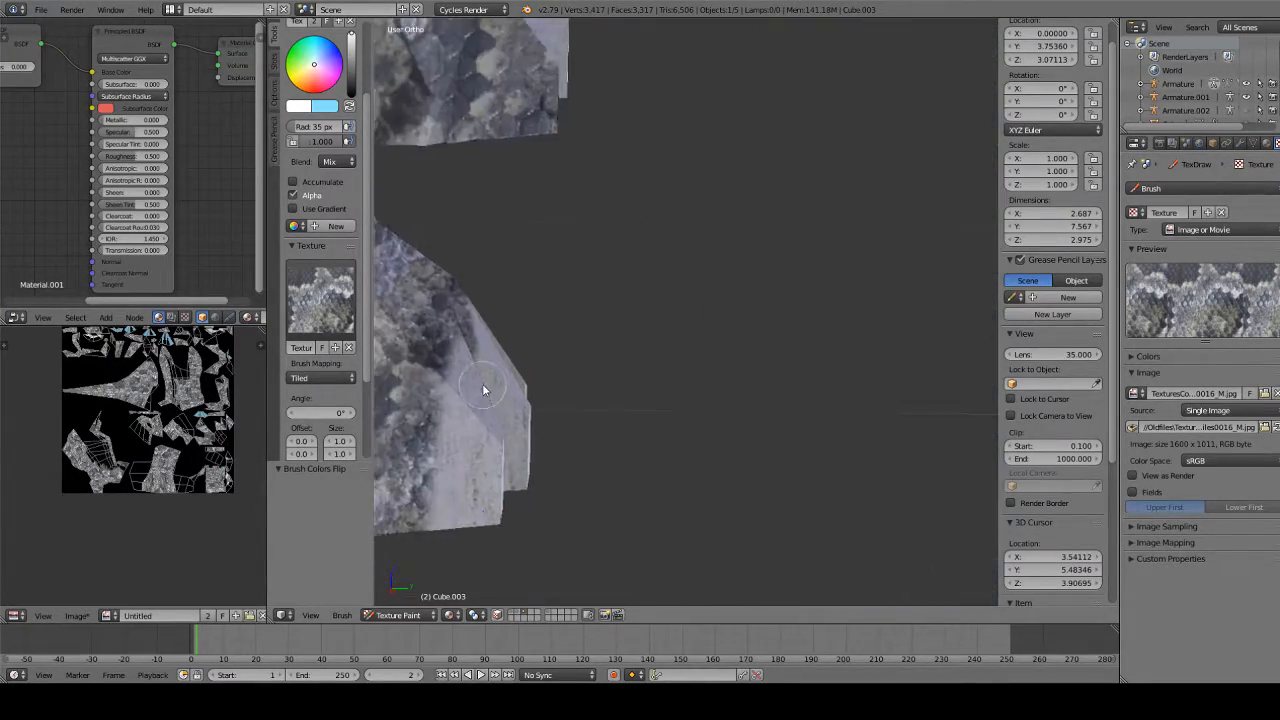
{"action": "middle_click_drag", "start_coordinate": [635, 263], "coordinate": [738, 178], "text": "shift"}
{"action": "left_click", "coordinate": [322, 305]}
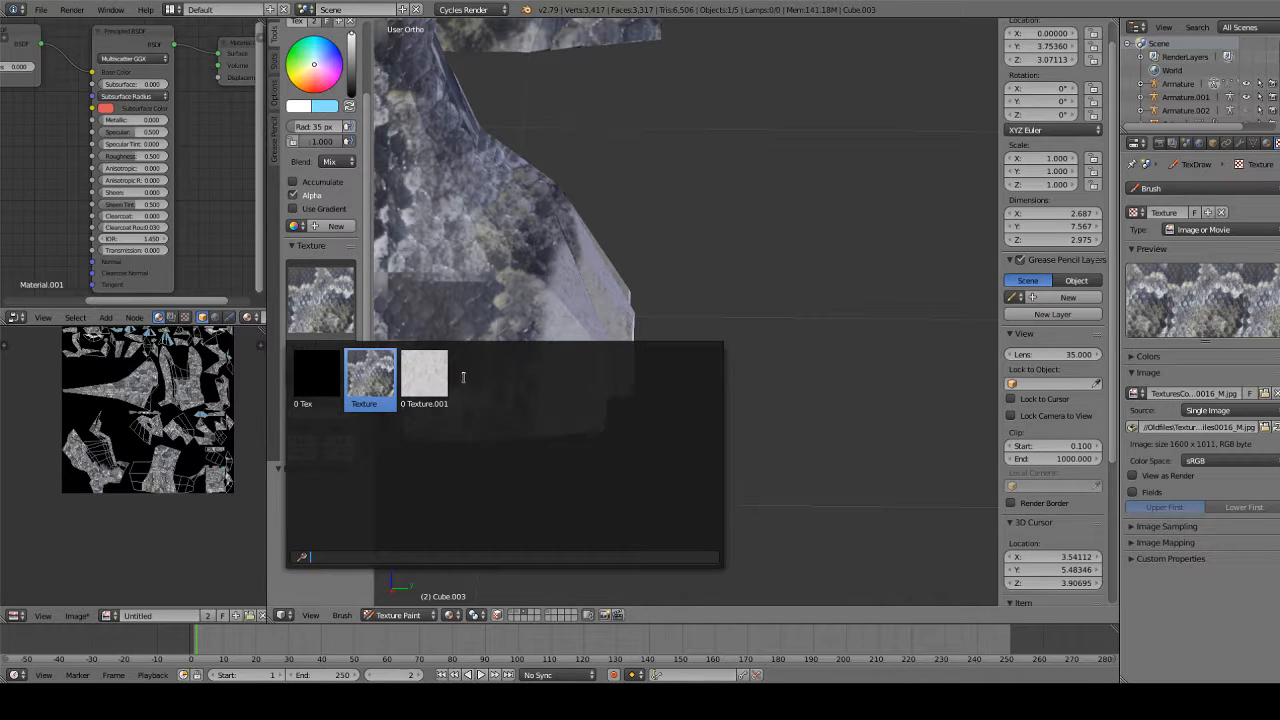
{"action": "left_click", "coordinate": [322, 300]}
{"action": "left_click", "coordinate": [424, 376]}
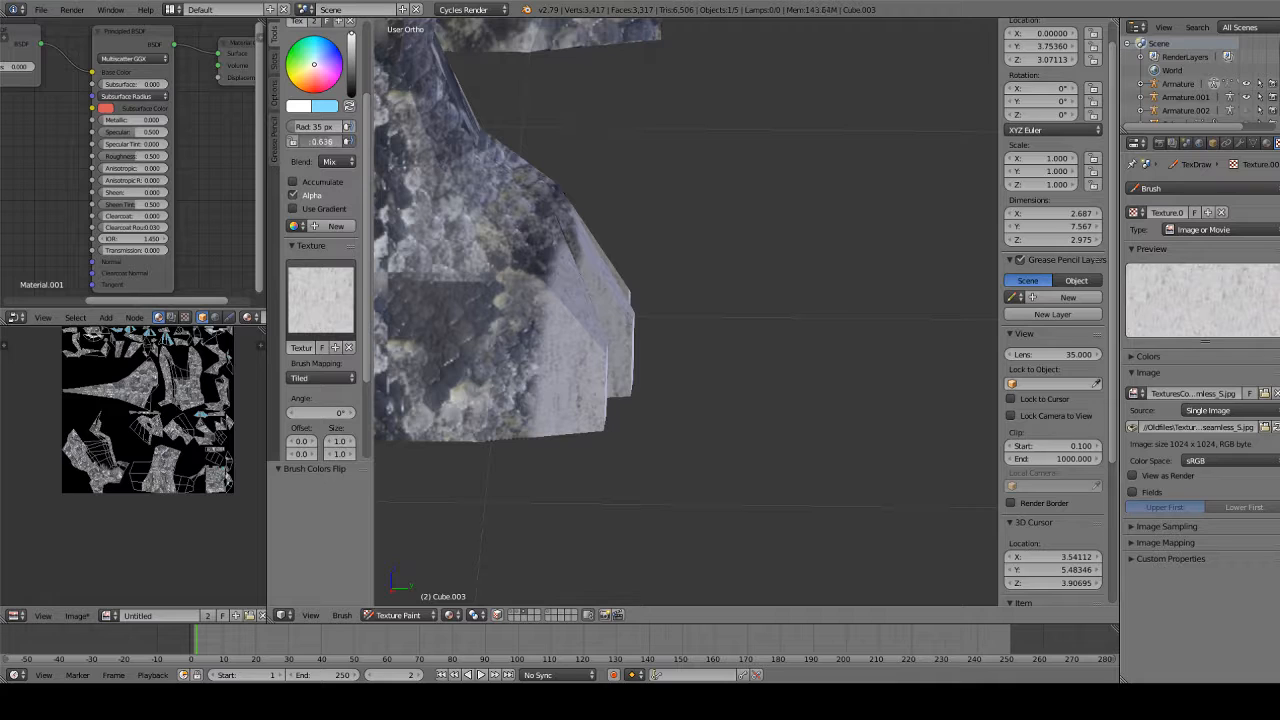
{"action": "middle_click_drag", "start_coordinate": [532, 345], "coordinate": [558, 281]}
{"action": "mouse_move", "coordinate": [535, 298]}
{"action": "left_mouse_down"}
{"action": "mouse_move", "coordinate": [531, 467]}
{"action": "mouse_move", "coordinate": [558, 238]}
{"action": "left_mouse_up"}
{"action": "left_click_drag", "start_coordinate": [556, 160], "coordinate": [499, 416]}
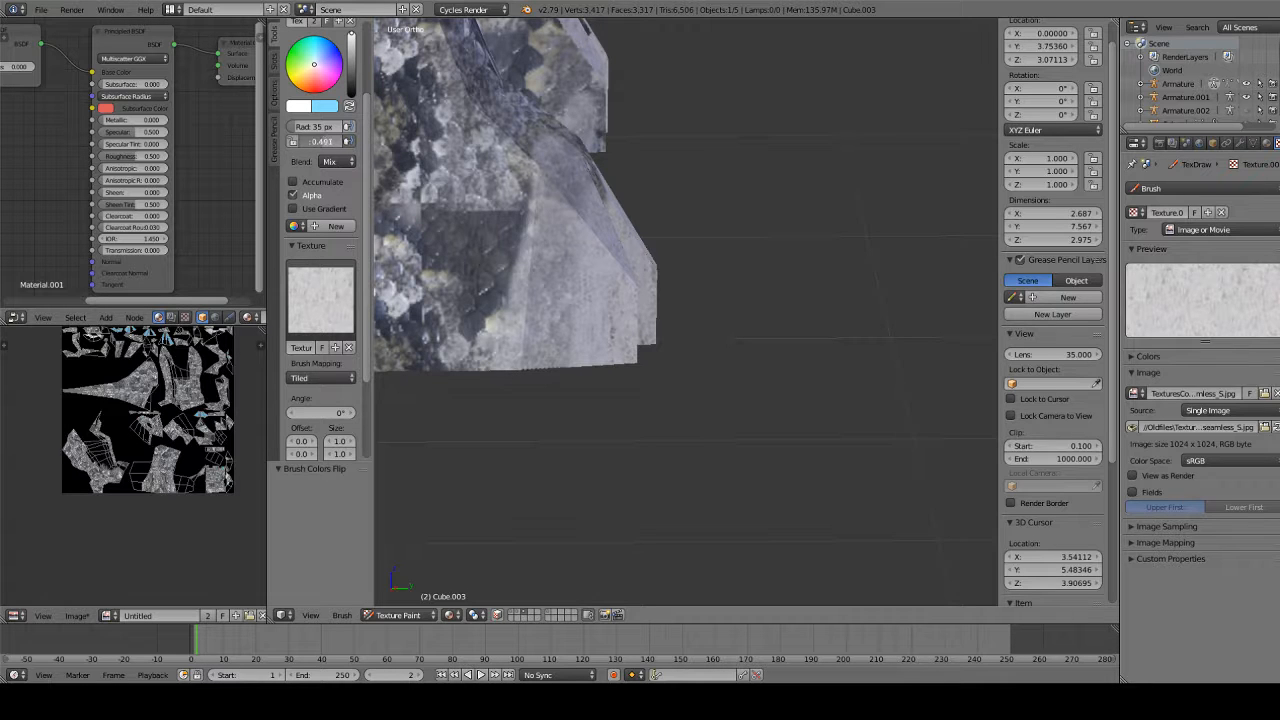
Lower the brush strength to 0.255 and blend the pale claw texture into the scales of the hind foot
{"action": "left_click_drag", "start_coordinate": [317, 142], "coordinate": [312, 142]}
{"action": "mouse_move", "coordinate": [652, 218]}
{"action": "middle_mouse_down"}
{"action": "mouse_move", "coordinate": [666, 243]}
{"action": "mouse_move", "coordinate": [640, 308]}
{"action": "middle_mouse_up"}
{"action": "mouse_move", "coordinate": [480, 475]}
{"action": "left_mouse_down"}
{"action": "mouse_move", "coordinate": [454, 472]}
{"action": "mouse_move", "coordinate": [458, 448]}
{"action": "left_mouse_up"}
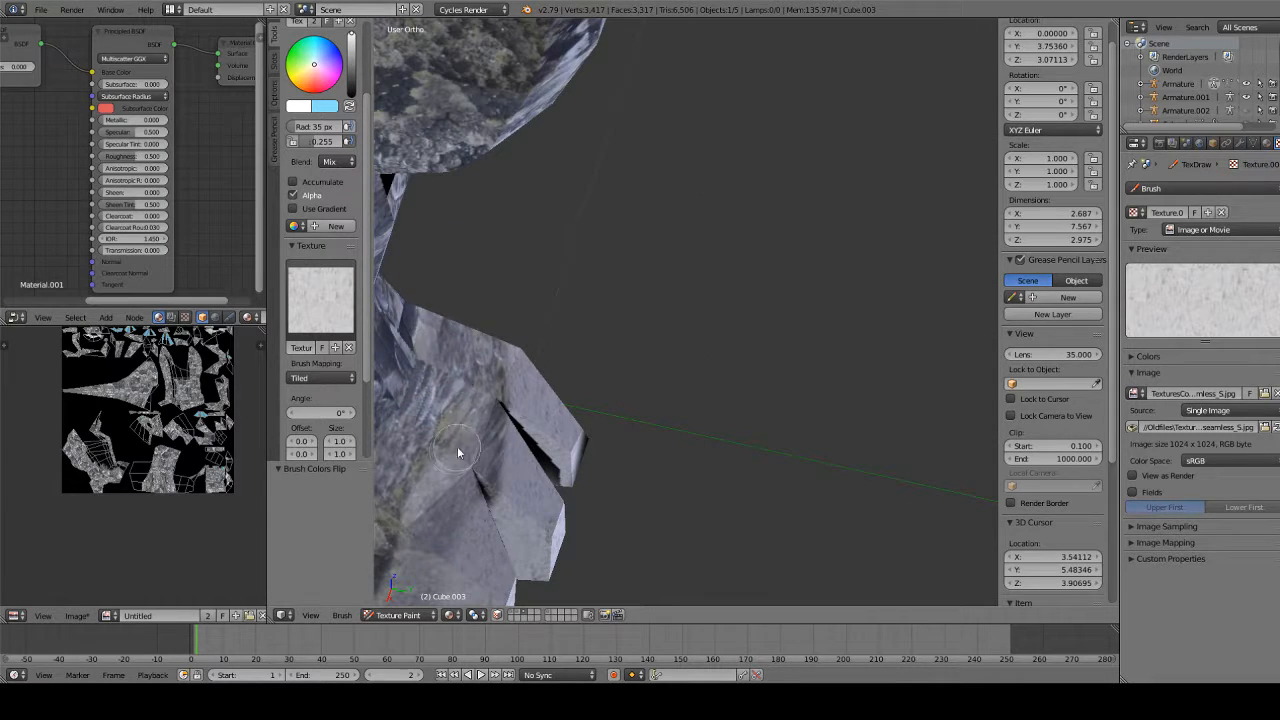
{"action": "middle_click_drag", "start_coordinate": [433, 457], "coordinate": [491, 307]}
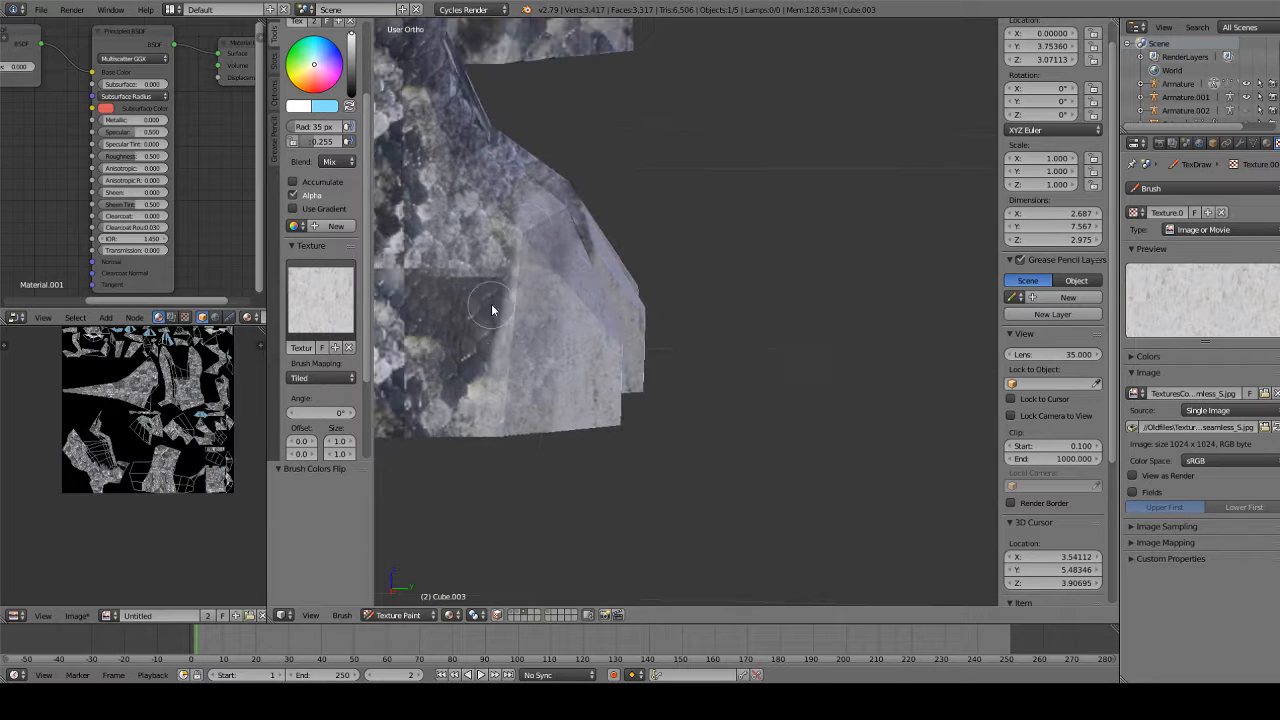
{"action": "mouse_move", "coordinate": [532, 219]}
{"action": "left_mouse_down"}
{"action": "mouse_move", "coordinate": [457, 604]}
{"action": "mouse_move", "coordinate": [492, 239]}
{"action": "left_mouse_up"}
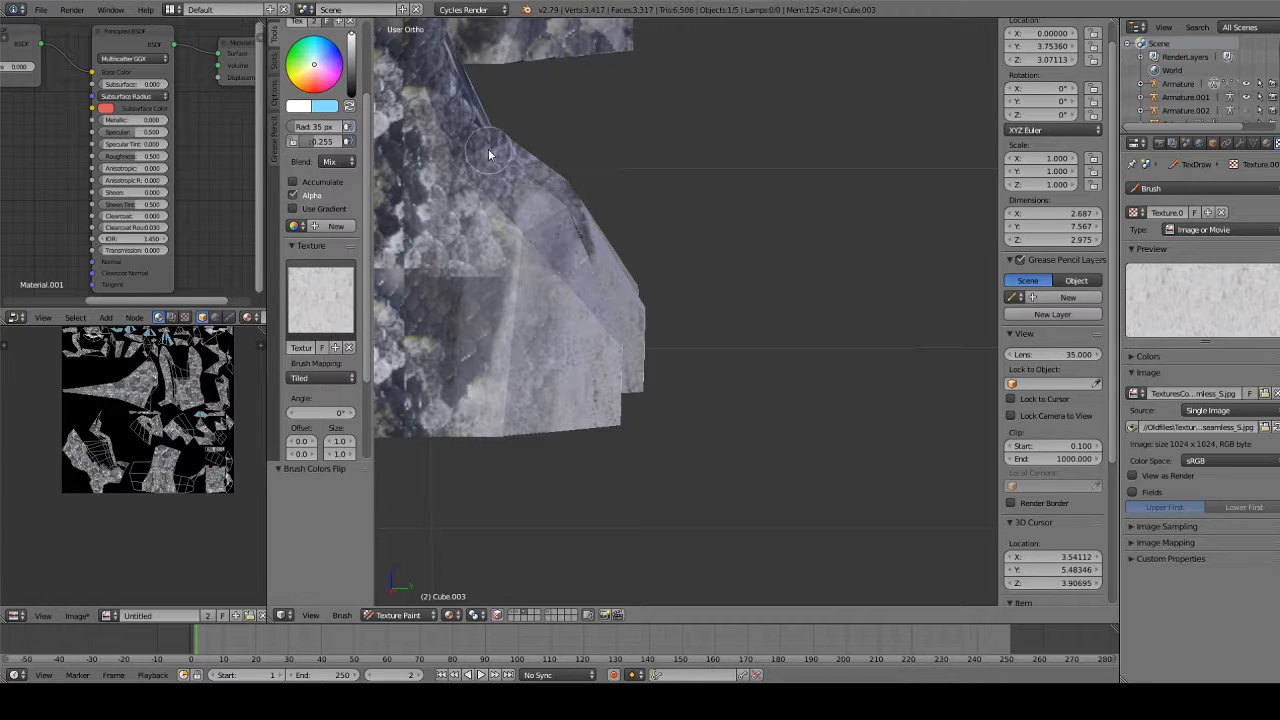
Expand the brush's Symmetry options with the dinosaur's underside in view
{"action": "scroll", "coordinate": [559, 167], "scroll_direction": "down", "scroll_amount": 6}
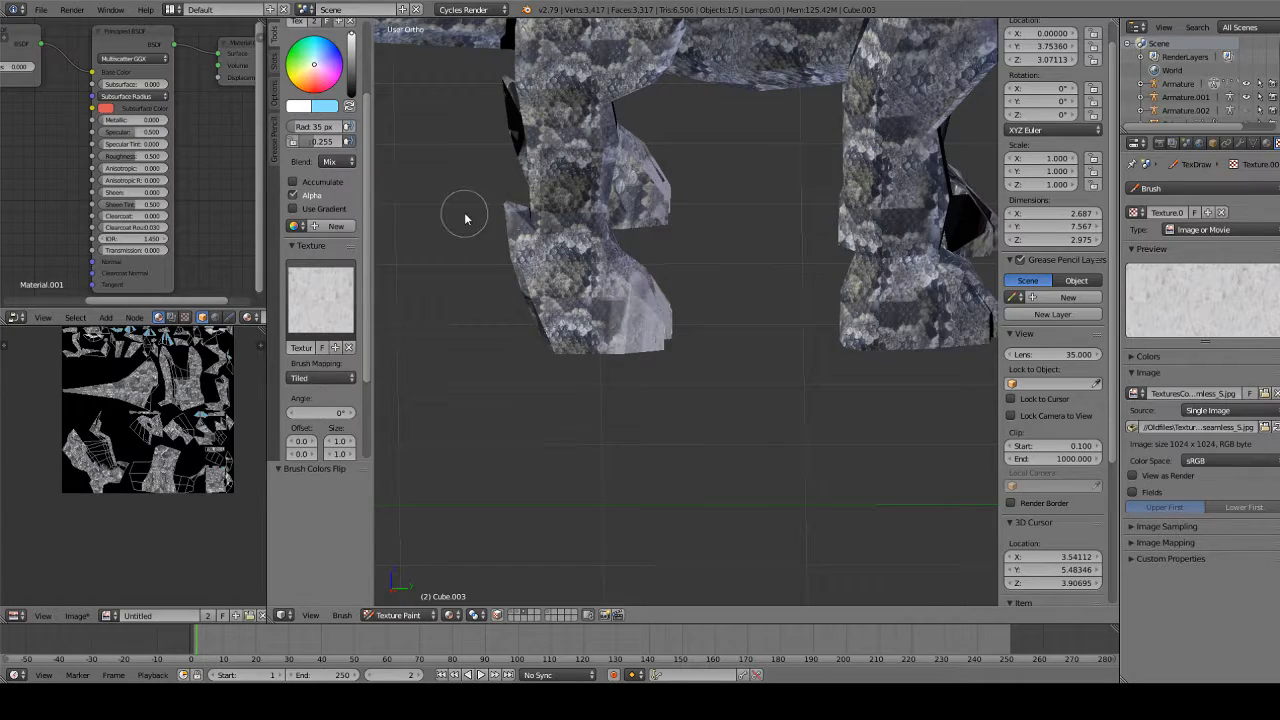
{"action": "mouse_move", "coordinate": [601, 183]}
{"action": "middle_mouse_down"}
{"action": "mouse_move", "coordinate": [820, 75]}
{"action": "mouse_move", "coordinate": [842, 38]}
{"action": "middle_mouse_up"}
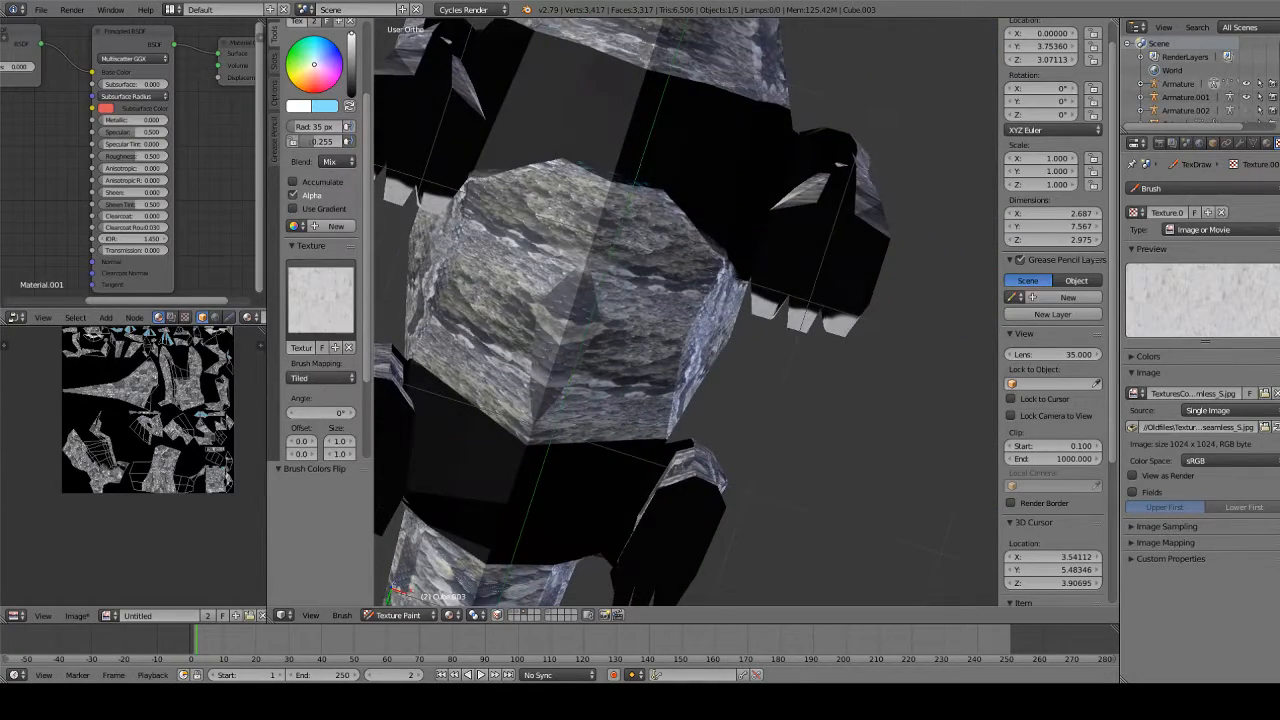
{"action": "scroll", "coordinate": [298, 390], "scroll_direction": "down", "scroll_amount": 3}
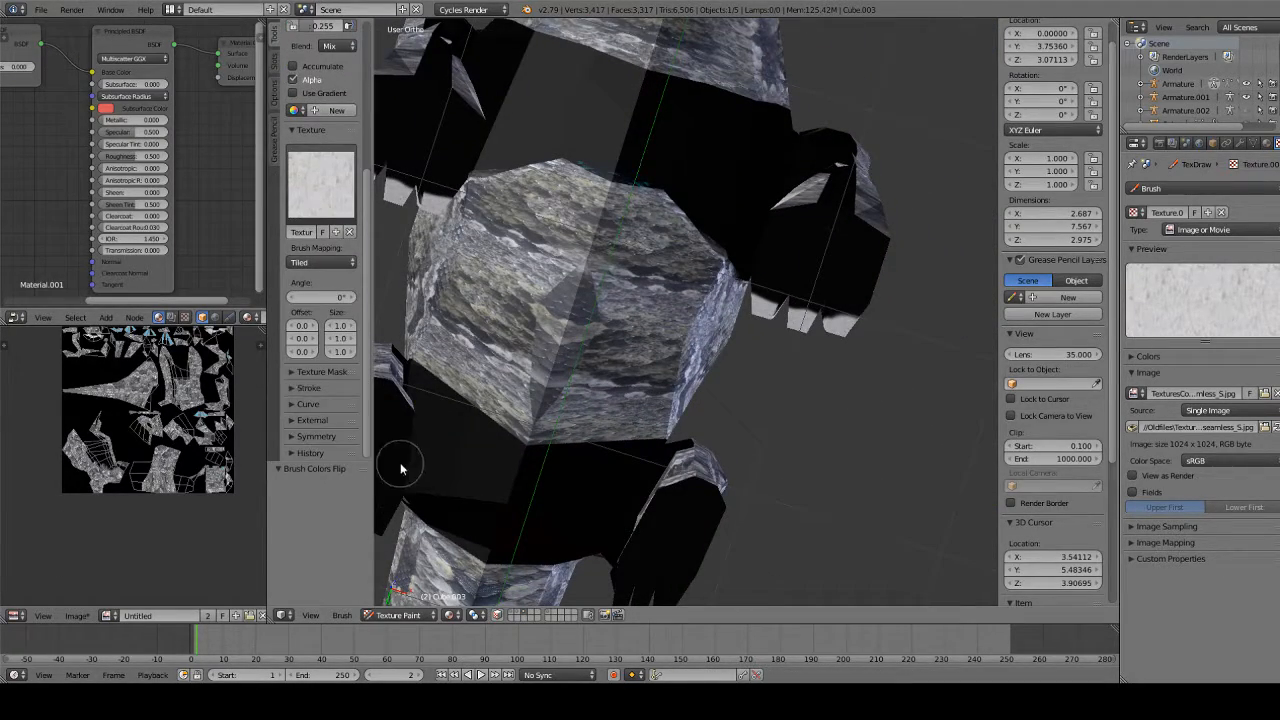
{"action": "scroll", "coordinate": [308, 422], "scroll_direction": "down", "scroll_amount": 1}
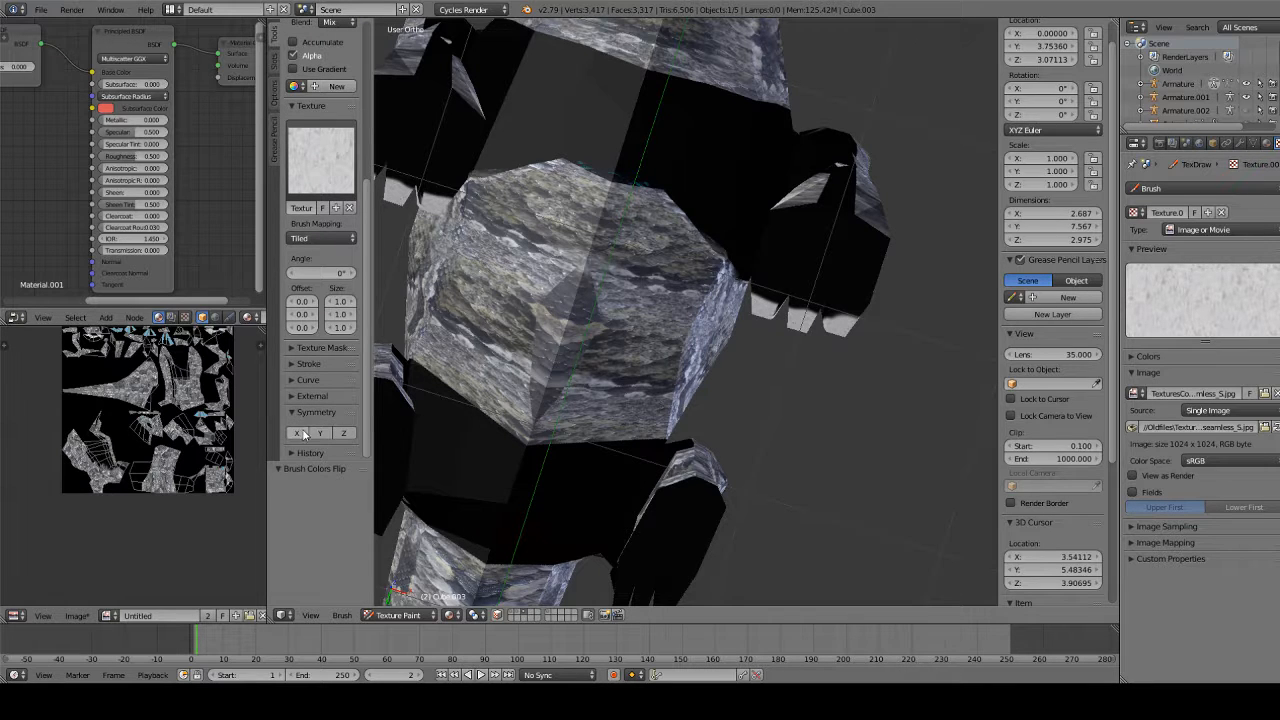
{"action": "scroll", "coordinate": [452, 350], "scroll_direction": "down", "scroll_amount": 5}
Switch the brush to the reptile-scale texture and paint over the undersides of the hind feet
{"action": "middle_click_drag", "start_coordinate": [571, 215], "coordinate": [545, 290]}
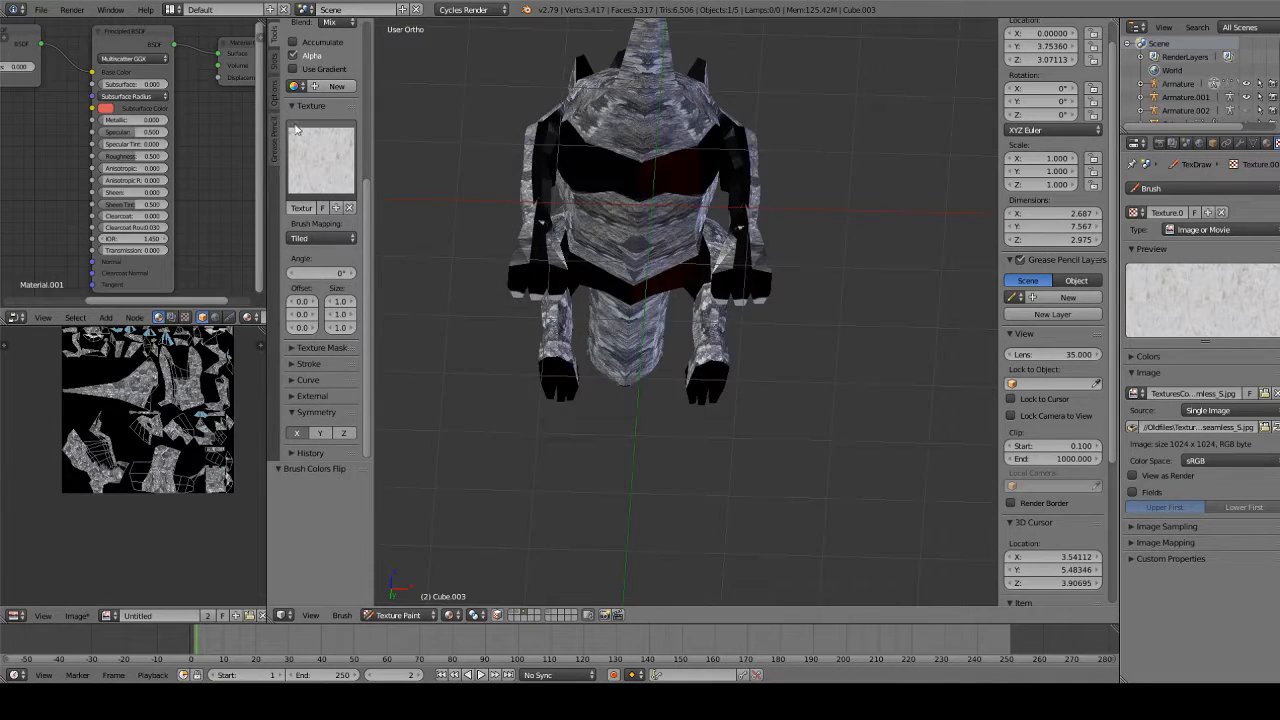
{"action": "left_click", "coordinate": [330, 163]}
{"action": "left_click", "coordinate": [368, 236]}
{"action": "middle_click_drag", "start_coordinate": [486, 260], "coordinate": [743, 272]}
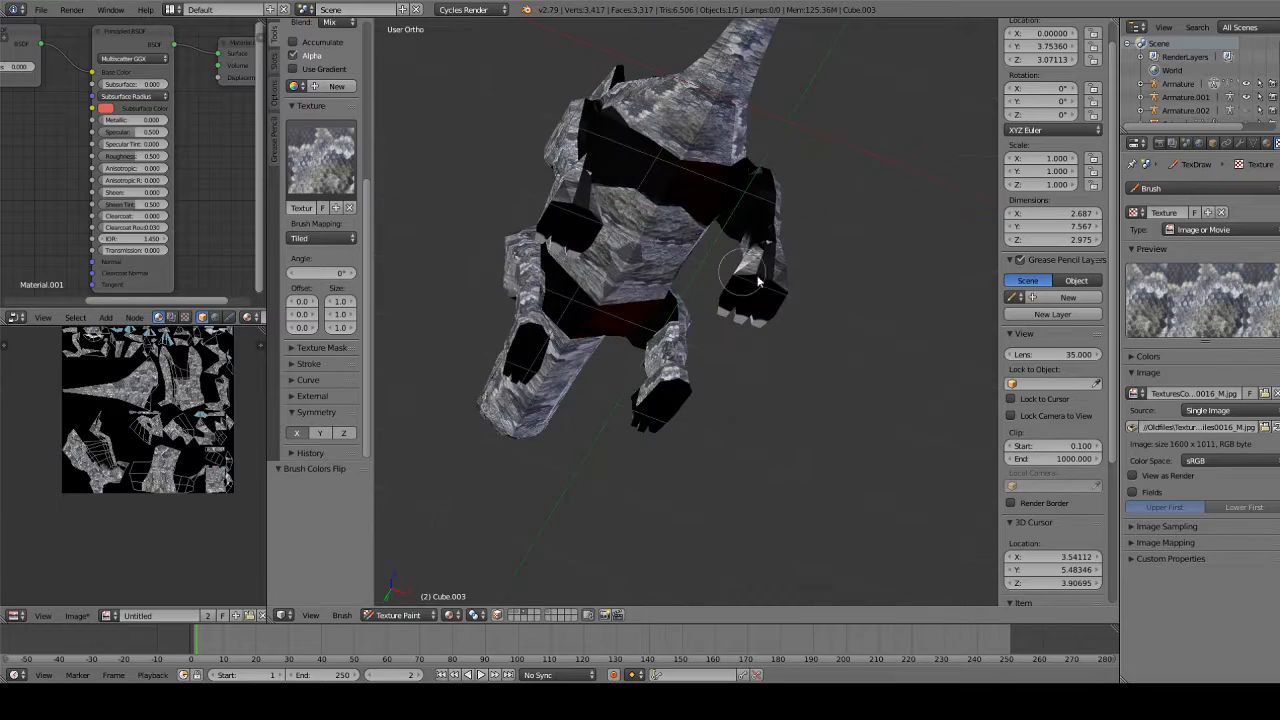
{"action": "left_click_drag", "start_coordinate": [784, 284], "coordinate": [743, 266]}
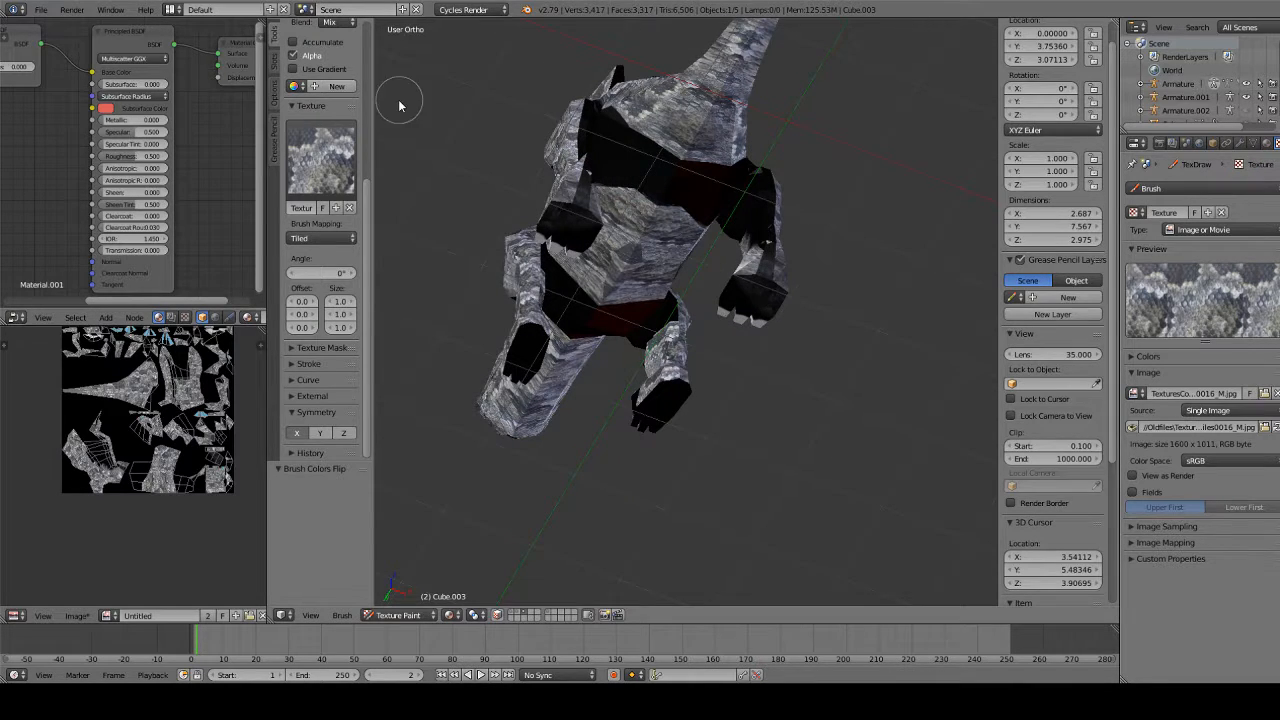
Raise the brush strength to 1.000 and paint reptile scales over the dinosaur's belly and the undersides of its feet
{"action": "scroll", "coordinate": [403, 106], "scroll_direction": "up", "scroll_amount": 6}
{"action": "scroll", "coordinate": [345, 213], "scroll_direction": "up", "scroll_amount": 8}
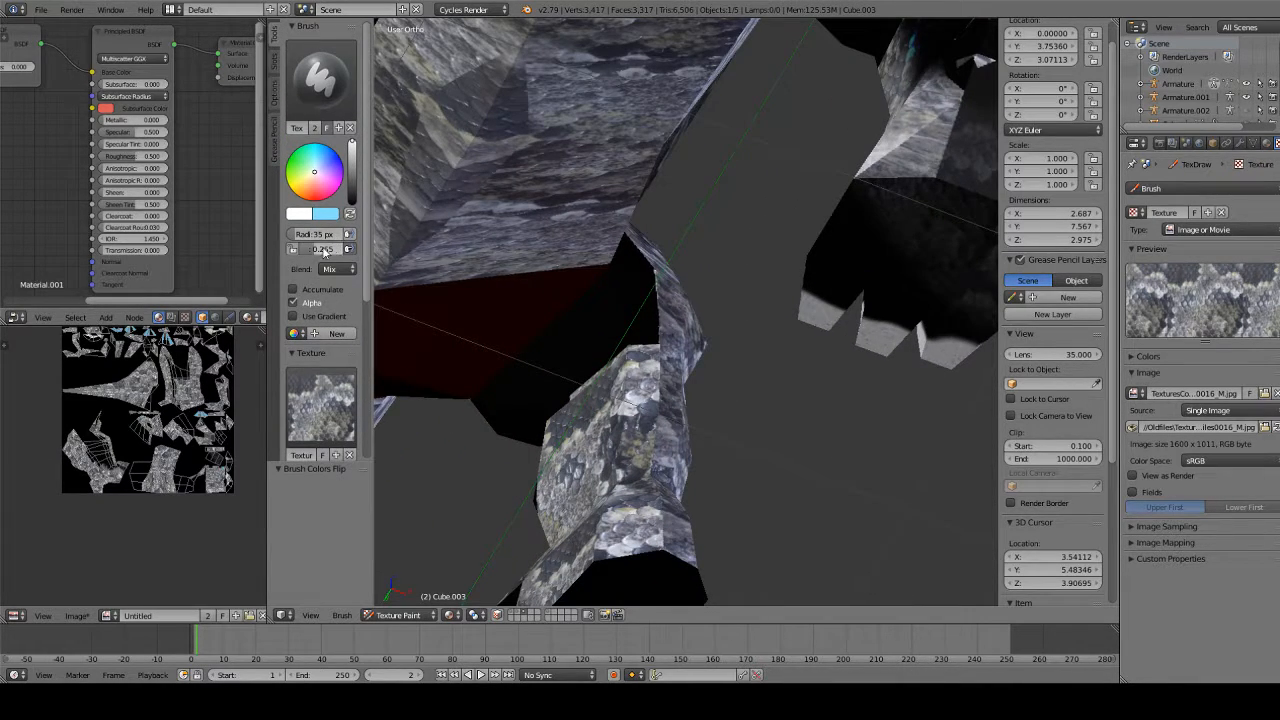
{"action": "scroll", "coordinate": [629, 229], "scroll_direction": "down", "scroll_amount": 5}
{"action": "middle_click_drag", "start_coordinate": [629, 229], "coordinate": [686, 163]}
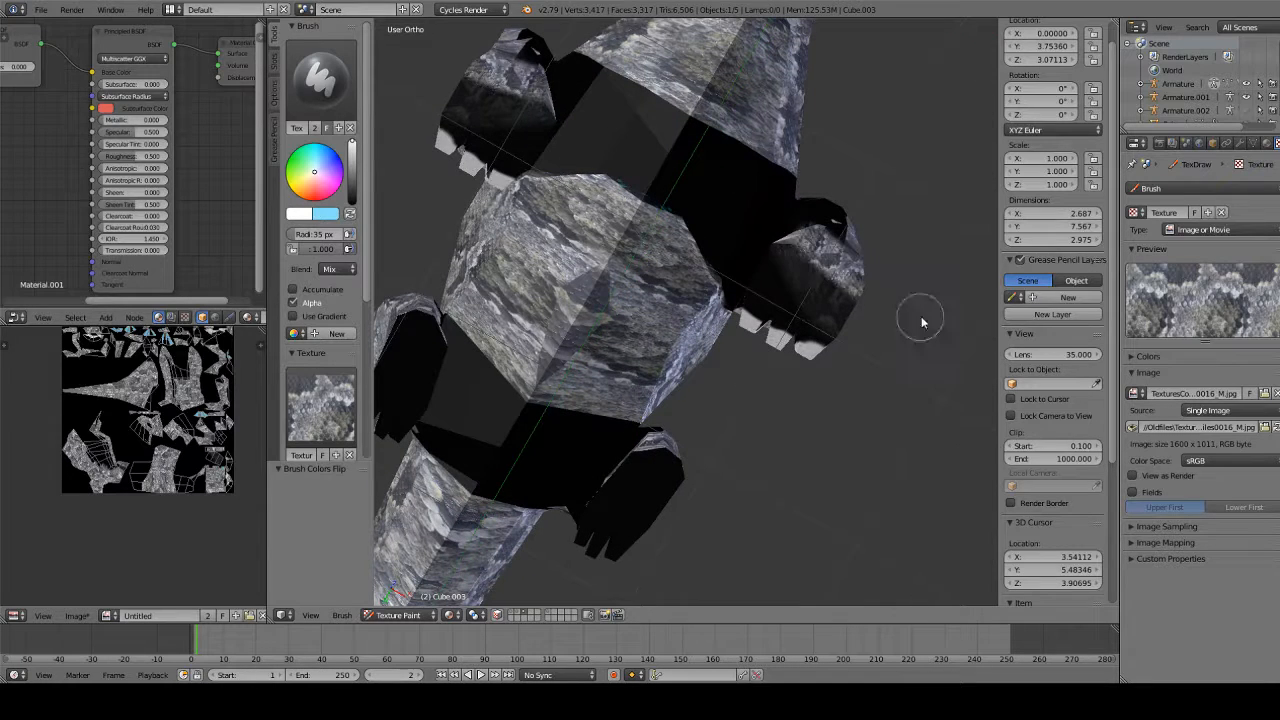
{"action": "mouse_move", "coordinate": [755, 268]}
{"action": "left_mouse_down"}
{"action": "mouse_move", "coordinate": [840, 300]}
{"action": "mouse_move", "coordinate": [770, 265]}
{"action": "mouse_move", "coordinate": [826, 335]}
{"action": "mouse_move", "coordinate": [652, 177]}
{"action": "mouse_move", "coordinate": [672, 140]}
{"action": "mouse_move", "coordinate": [690, 167]}
{"action": "mouse_move", "coordinate": [570, 150]}
{"action": "mouse_move", "coordinate": [500, 303]}
{"action": "mouse_move", "coordinate": [640, 400]}
{"action": "mouse_move", "coordinate": [537, 450]}
{"action": "mouse_move", "coordinate": [496, 504]}
{"action": "mouse_move", "coordinate": [466, 450]}
{"action": "mouse_move", "coordinate": [462, 350]}
{"action": "mouse_move", "coordinate": [548, 418]}
{"action": "mouse_move", "coordinate": [485, 480]}
{"action": "mouse_move", "coordinate": [572, 447]}
{"action": "mouse_move", "coordinate": [612, 485]}
{"action": "mouse_move", "coordinate": [650, 486]}
{"action": "mouse_move", "coordinate": [622, 522]}
{"action": "mouse_move", "coordinate": [650, 515]}
{"action": "mouse_move", "coordinate": [592, 540]}
{"action": "mouse_move", "coordinate": [595, 512]}
{"action": "mouse_move", "coordinate": [600, 576]}
{"action": "mouse_move", "coordinate": [657, 479]}
{"action": "left_mouse_up"}
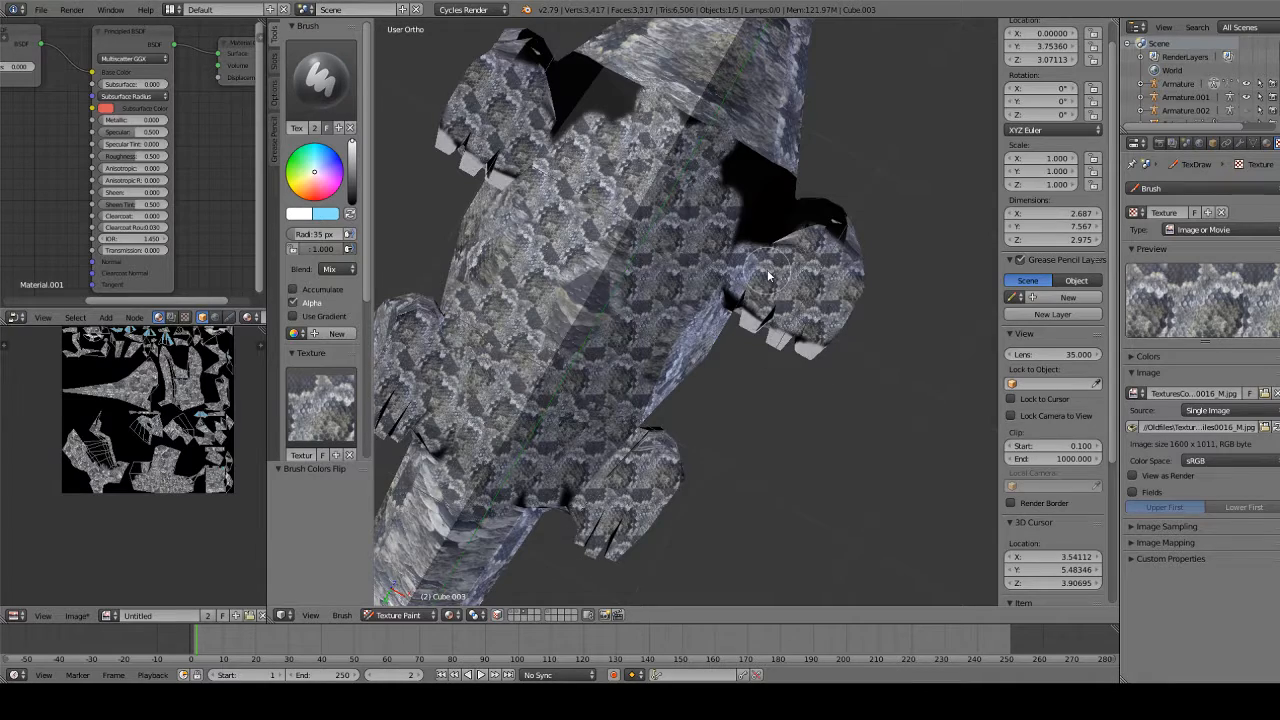
{"action": "mouse_move", "coordinate": [769, 276]}
{"action": "middle_mouse_down"}
{"action": "mouse_move", "coordinate": [724, 269]}
{"action": "mouse_move", "coordinate": [766, 306]}
{"action": "middle_mouse_up"}
{"action": "mouse_move", "coordinate": [766, 306]}
{"action": "left_mouse_down"}
{"action": "mouse_move", "coordinate": [772, 237]}
{"action": "mouse_move", "coordinate": [829, 149]}
{"action": "mouse_move", "coordinate": [836, 190]}
{"action": "mouse_move", "coordinate": [805, 265]}
{"action": "mouse_move", "coordinate": [712, 277]}
{"action": "mouse_move", "coordinate": [740, 262]}
{"action": "mouse_move", "coordinate": [706, 231]}
{"action": "left_mouse_up"}
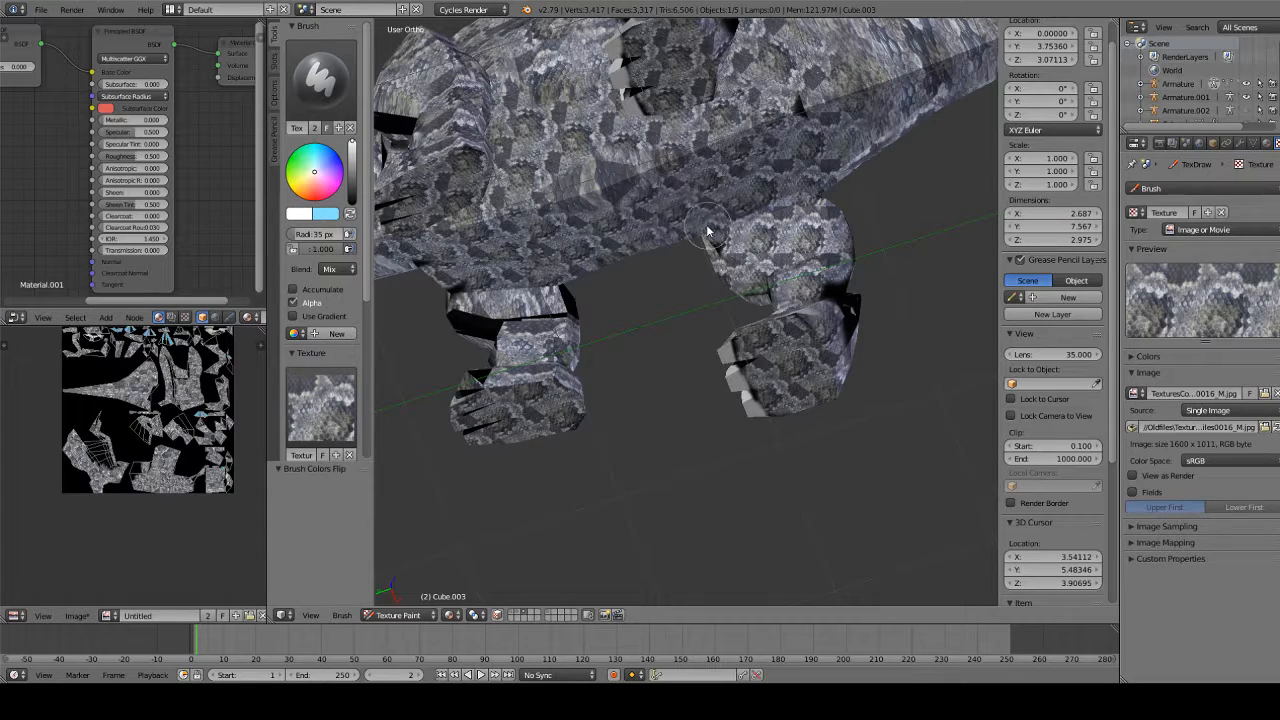
Cover the black patches on the inner and rear sides of the legs with the reptile-scale texture
{"action": "middle_click_drag", "start_coordinate": [903, 263], "coordinate": [799, 362]}
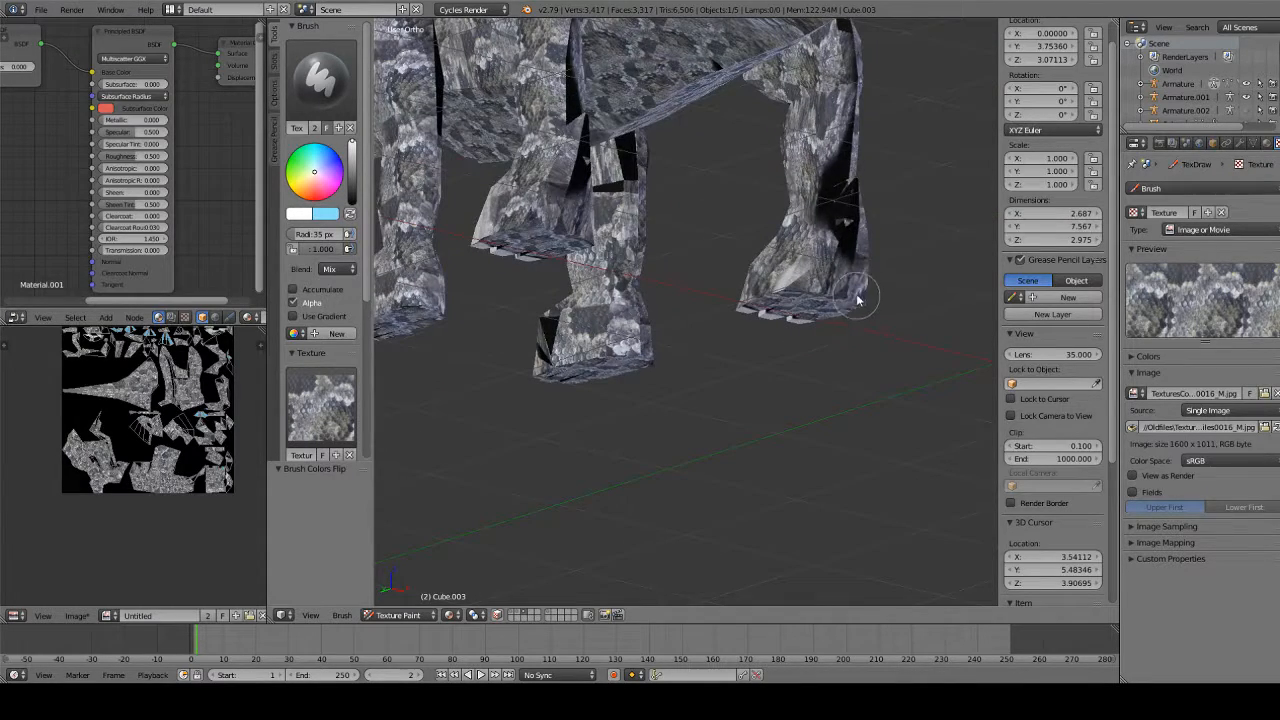
{"action": "left_click_drag", "start_coordinate": [857, 298], "coordinate": [833, 87]}
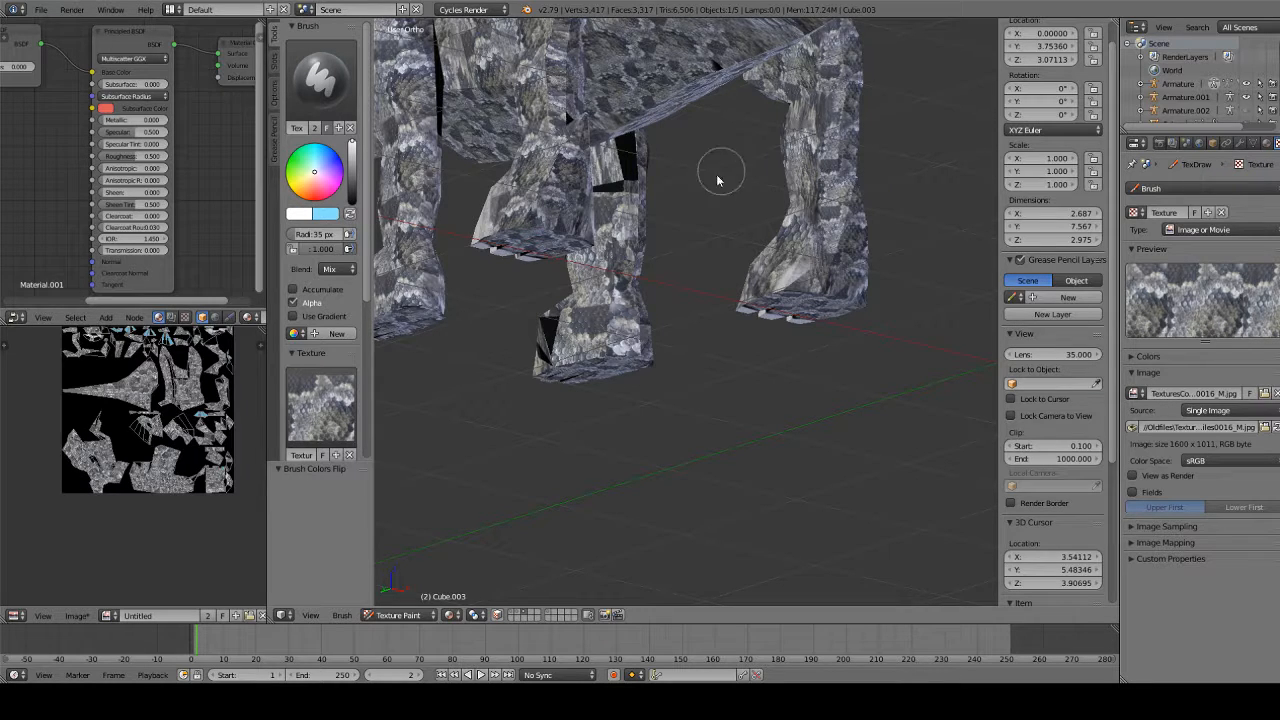
{"action": "middle_click_drag", "start_coordinate": [664, 246], "coordinate": [661, 171]}
{"action": "mouse_move", "coordinate": [643, 224]}
{"action": "left_mouse_down"}
{"action": "mouse_move", "coordinate": [627, 256]}
{"action": "mouse_move", "coordinate": [559, 274]}
{"action": "mouse_move", "coordinate": [543, 351]}
{"action": "mouse_move", "coordinate": [491, 440]}
{"action": "mouse_move", "coordinate": [580, 462]}
{"action": "left_mouse_up"}
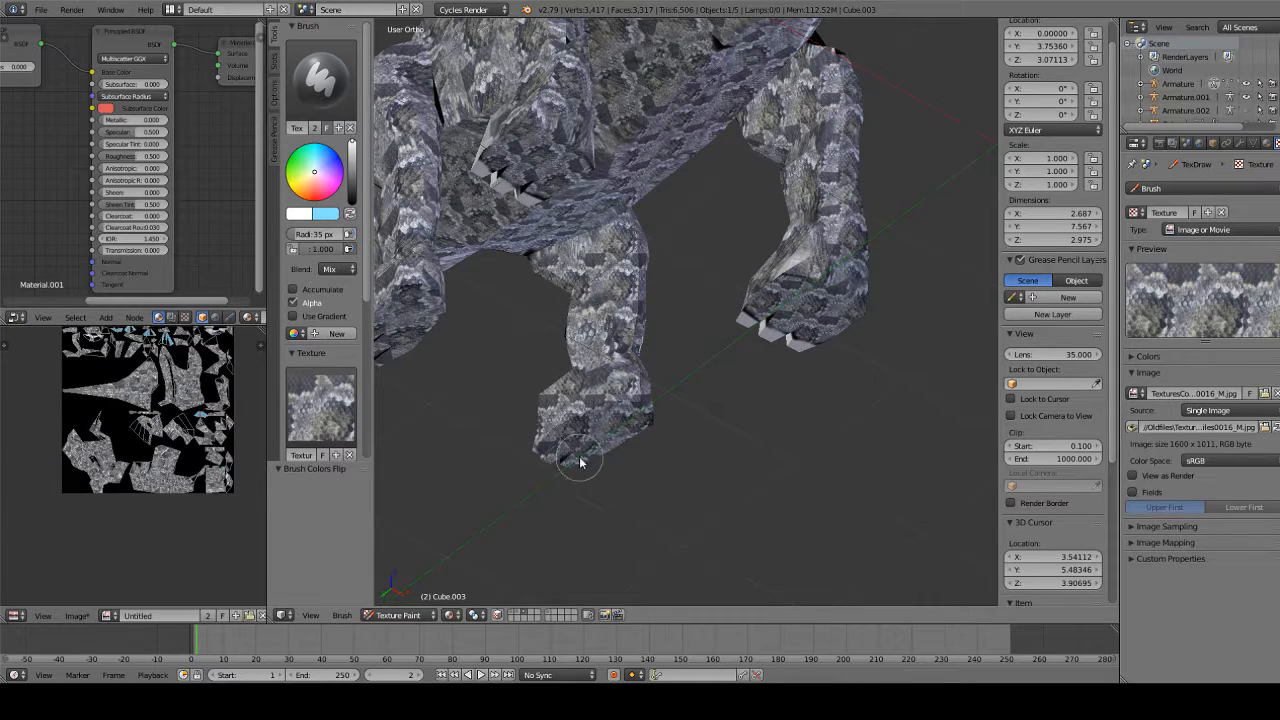
Paint scales over the unpainted fronts of the legs and along the underside of the tail
{"action": "middle_click_drag", "start_coordinate": [674, 429], "coordinate": [693, 204]}
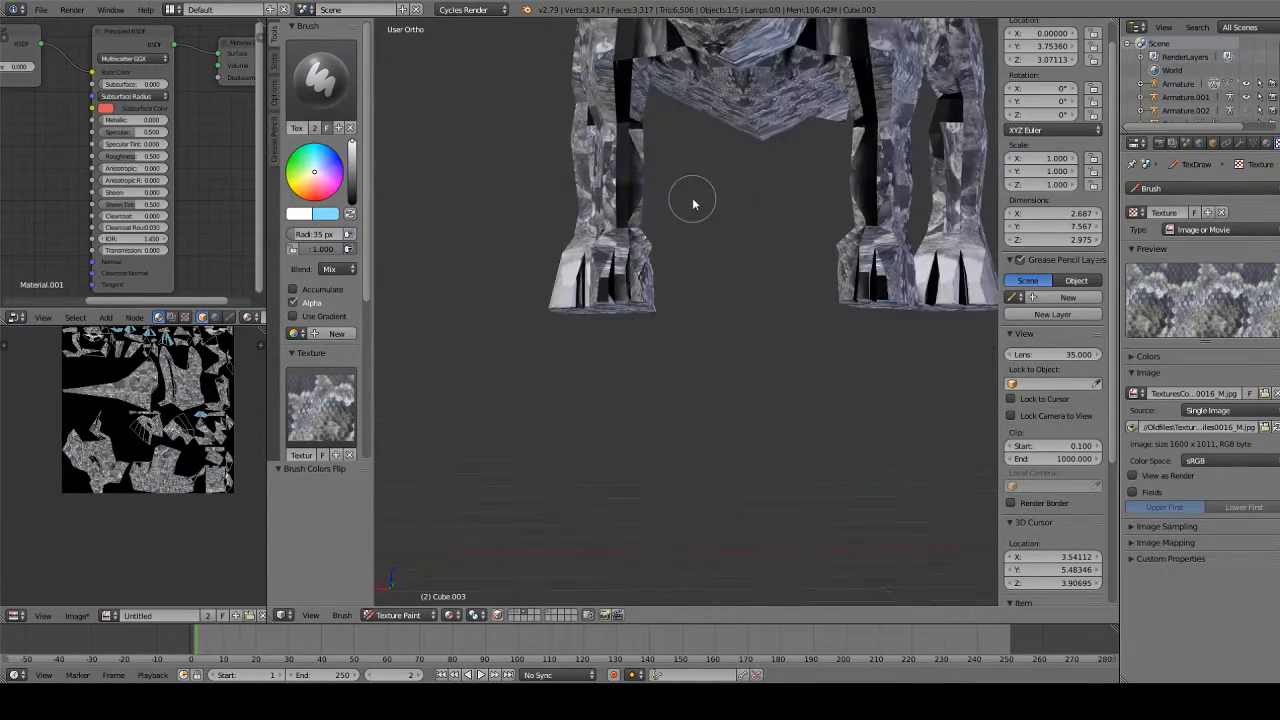
{"action": "scroll", "coordinate": [690, 208], "scroll_direction": "down", "scroll_amount": 2}
{"action": "mouse_move", "coordinate": [655, 288]}
{"action": "left_mouse_down"}
{"action": "mouse_move", "coordinate": [640, 272]}
{"action": "mouse_move", "coordinate": [648, 185]}
{"action": "mouse_move", "coordinate": [628, 155]}
{"action": "mouse_move", "coordinate": [639, 62]}
{"action": "left_mouse_up"}
{"action": "middle_click_drag", "start_coordinate": [645, 395], "coordinate": [649, 177]}
{"action": "mouse_move", "coordinate": [798, 184]}
{"action": "left_mouse_down"}
{"action": "mouse_move", "coordinate": [824, 264]}
{"action": "mouse_move", "coordinate": [879, 224]}
{"action": "mouse_move", "coordinate": [766, 246]}
{"action": "mouse_move", "coordinate": [814, 234]}
{"action": "mouse_move", "coordinate": [766, 323]}
{"action": "mouse_move", "coordinate": [768, 387]}
{"action": "left_mouse_up"}
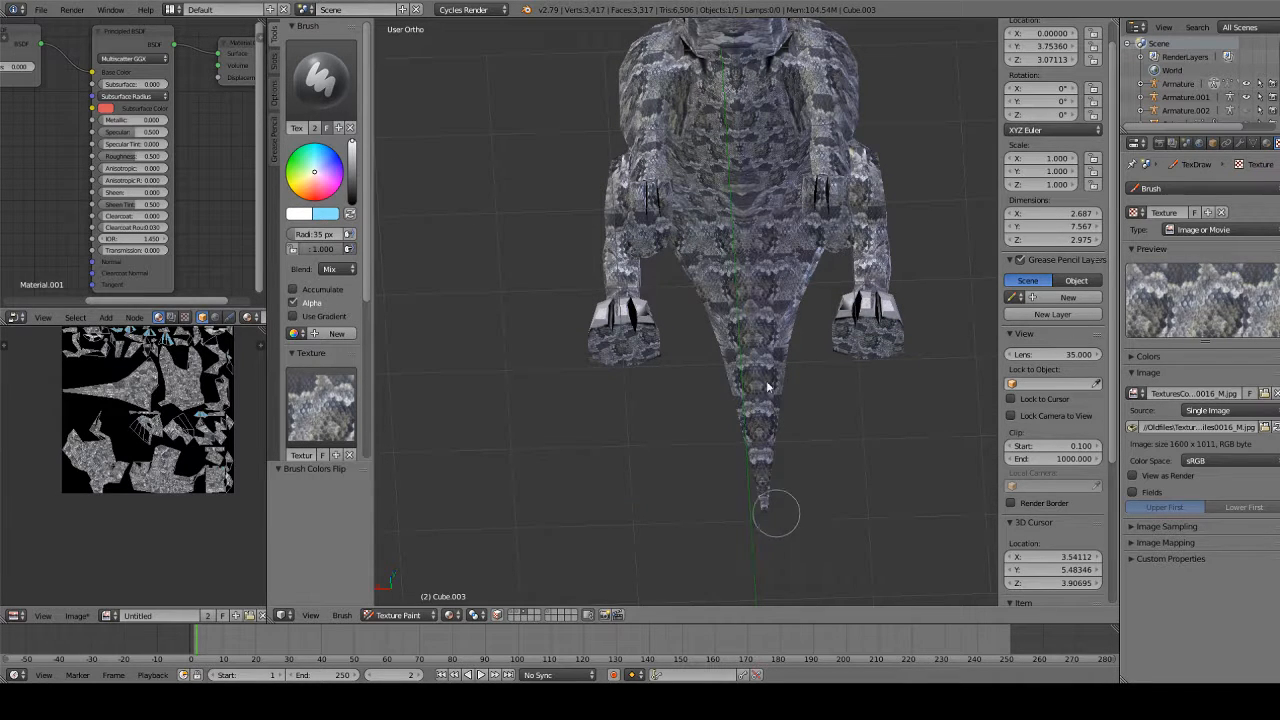
{"action": "mouse_move", "coordinate": [769, 157]}
{"action": "left_mouse_down"}
{"action": "mouse_move", "coordinate": [762, 135]}
{"action": "mouse_move", "coordinate": [742, 150]}
{"action": "left_mouse_up"}
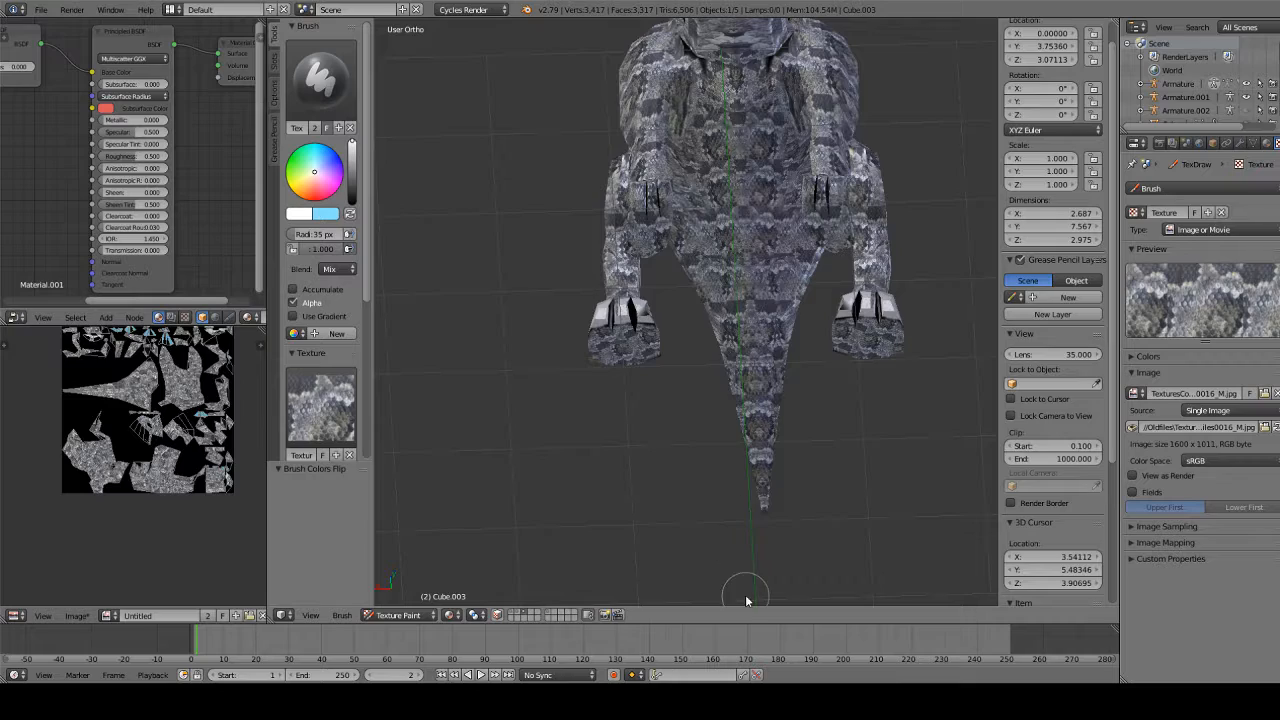
Switch the brush to Texture.001 and paint the dark gaps between the claws of one hind foot
{"action": "scroll", "coordinate": [720, 426], "scroll_direction": "up", "scroll_amount": 6}
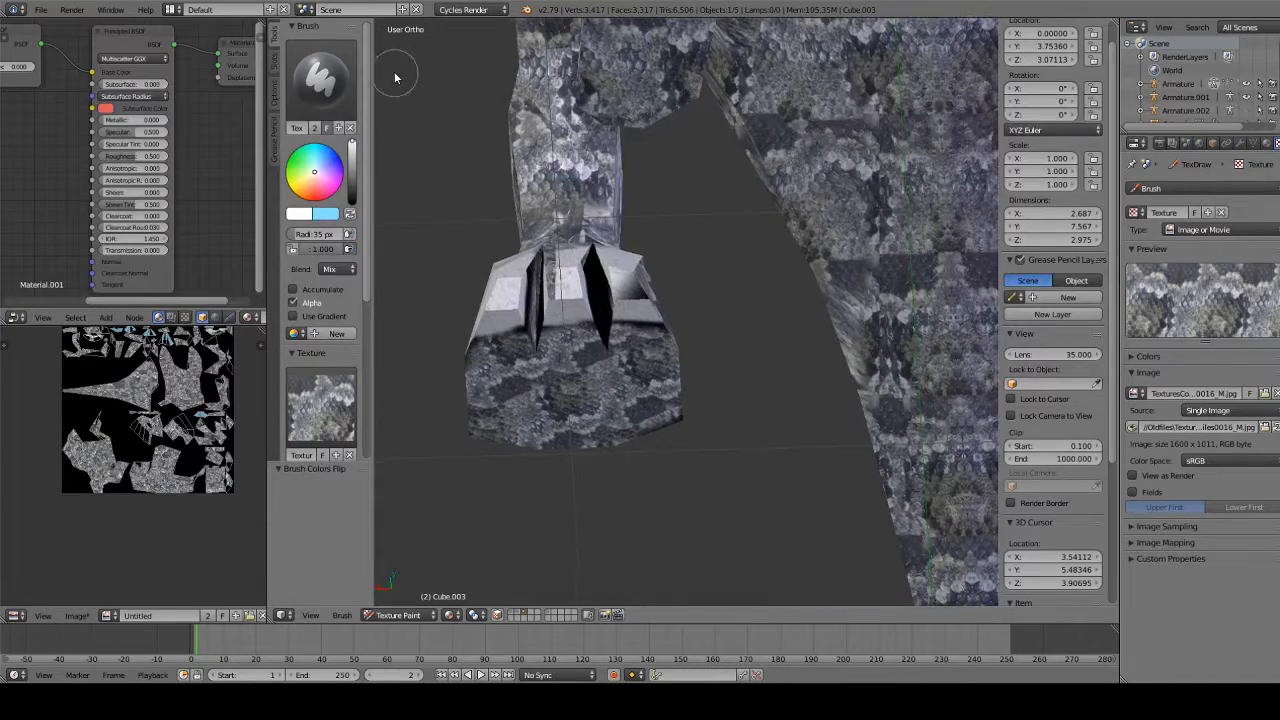
{"action": "left_click", "coordinate": [320, 405]}
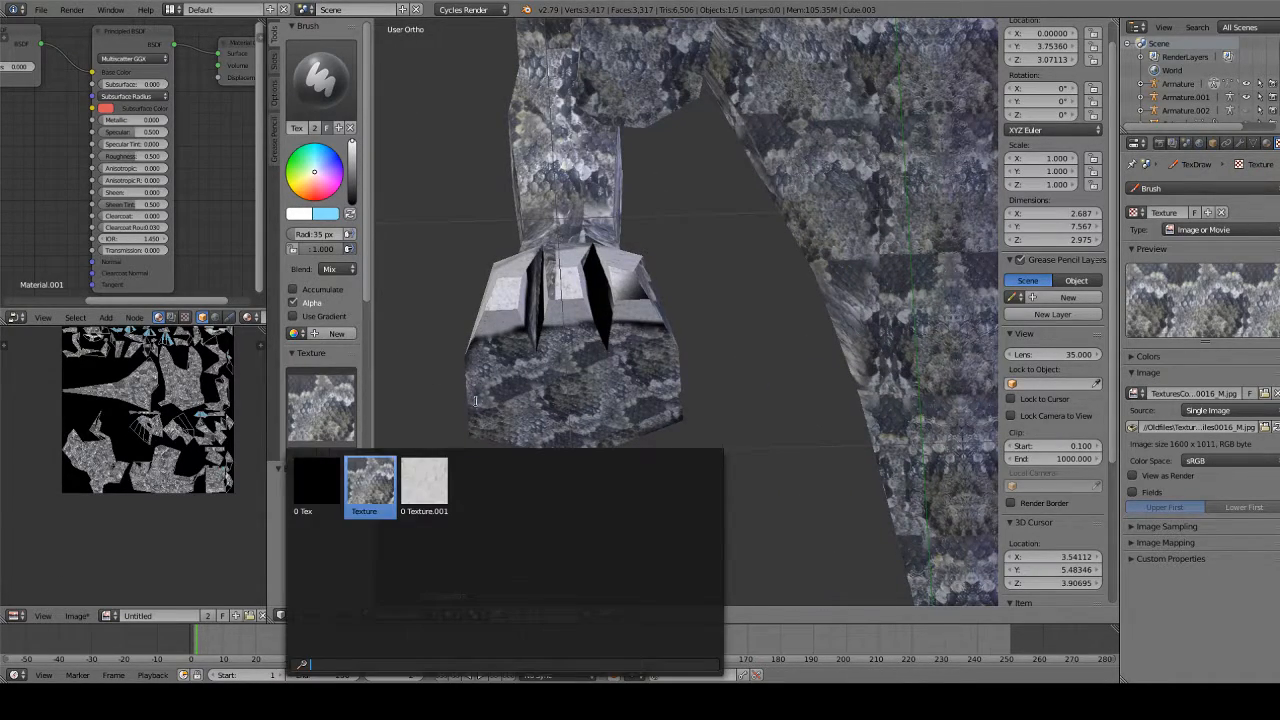
{"action": "left_click", "coordinate": [423, 484]}
{"action": "scroll", "coordinate": [600, 235], "scroll_direction": "up", "scroll_amount": 2}
{"action": "left_click_drag", "start_coordinate": [556, 225], "coordinate": [569, 393]}
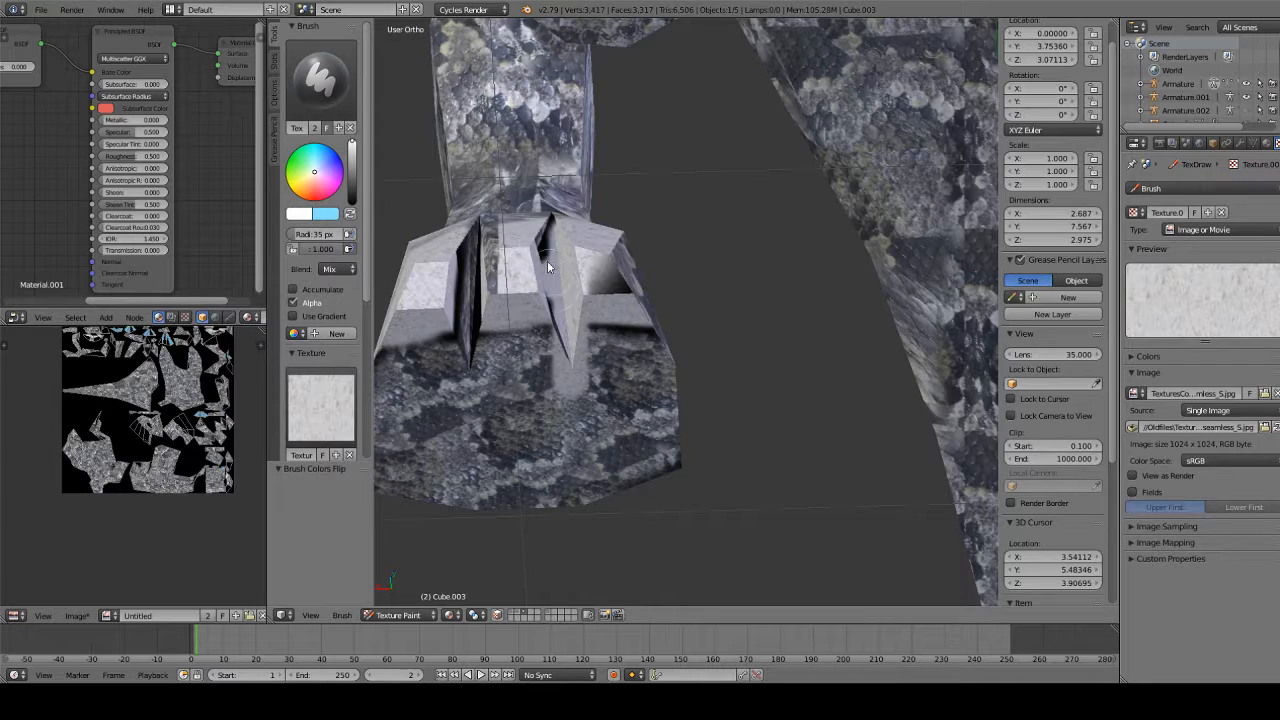
{"action": "left_click_drag", "start_coordinate": [474, 240], "coordinate": [479, 310]}
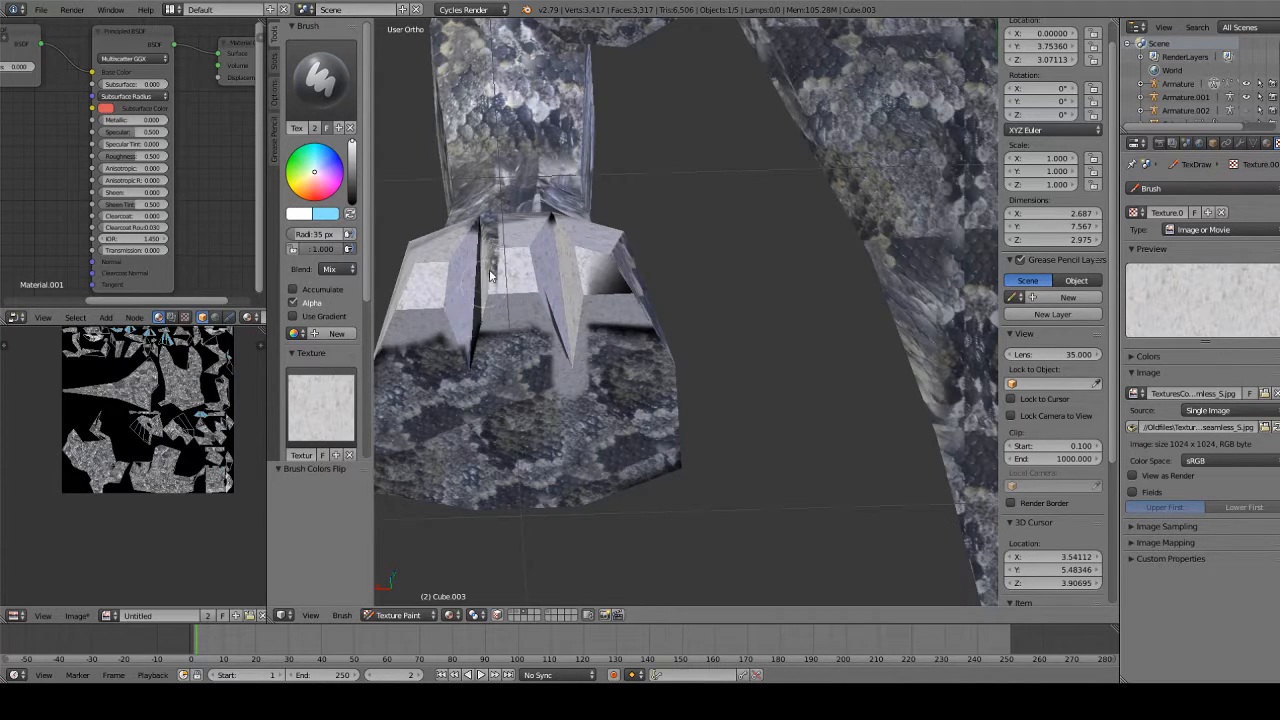
Paint the pale texture over the side faces of the same foot's claws, including the outermost claw
{"action": "mouse_move", "coordinate": [492, 313]}
{"action": "middle_mouse_down"}
{"action": "mouse_move", "coordinate": [512, 257]}
{"action": "mouse_move", "coordinate": [535, 248]}
{"action": "middle_mouse_up"}
{"action": "mouse_move", "coordinate": [477, 203]}
{"action": "left_mouse_down"}
{"action": "mouse_move", "coordinate": [464, 177]}
{"action": "mouse_move", "coordinate": [455, 260]}
{"action": "mouse_move", "coordinate": [446, 166]}
{"action": "left_mouse_up"}
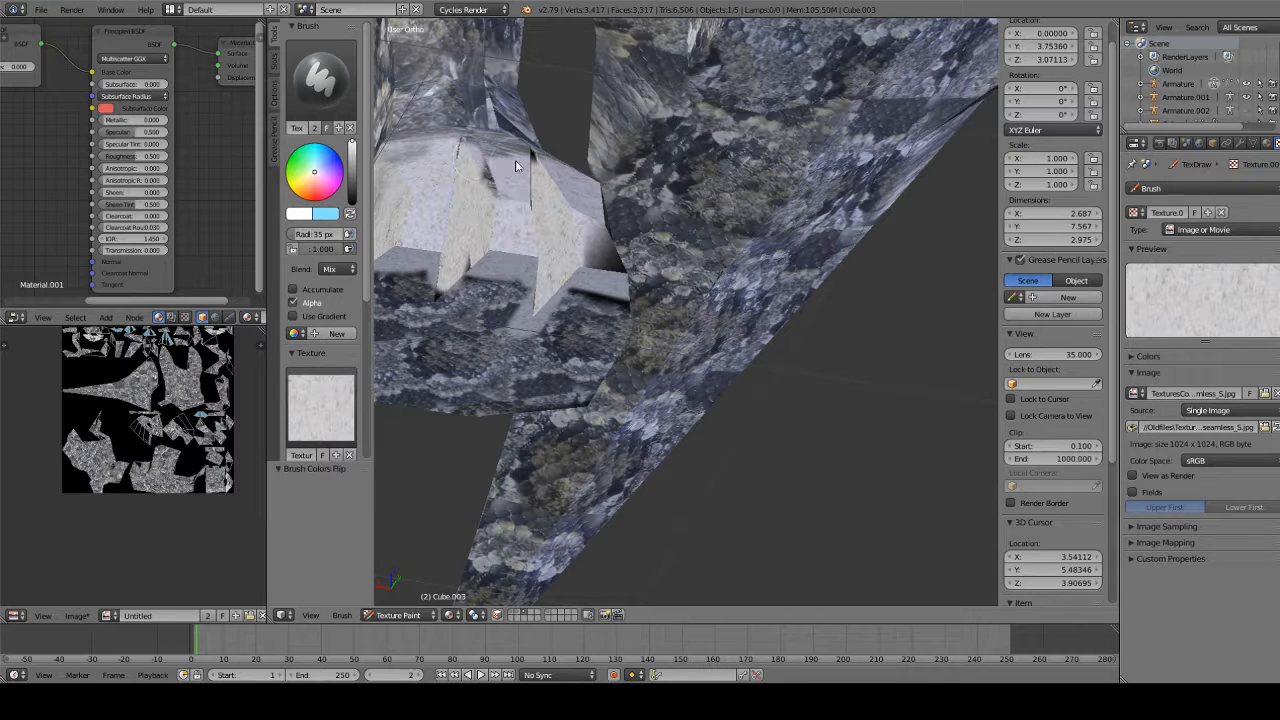
{"action": "left_click_drag", "start_coordinate": [582, 240], "coordinate": [615, 242]}
{"action": "middle_click_drag", "start_coordinate": [615, 239], "coordinate": [548, 250]}
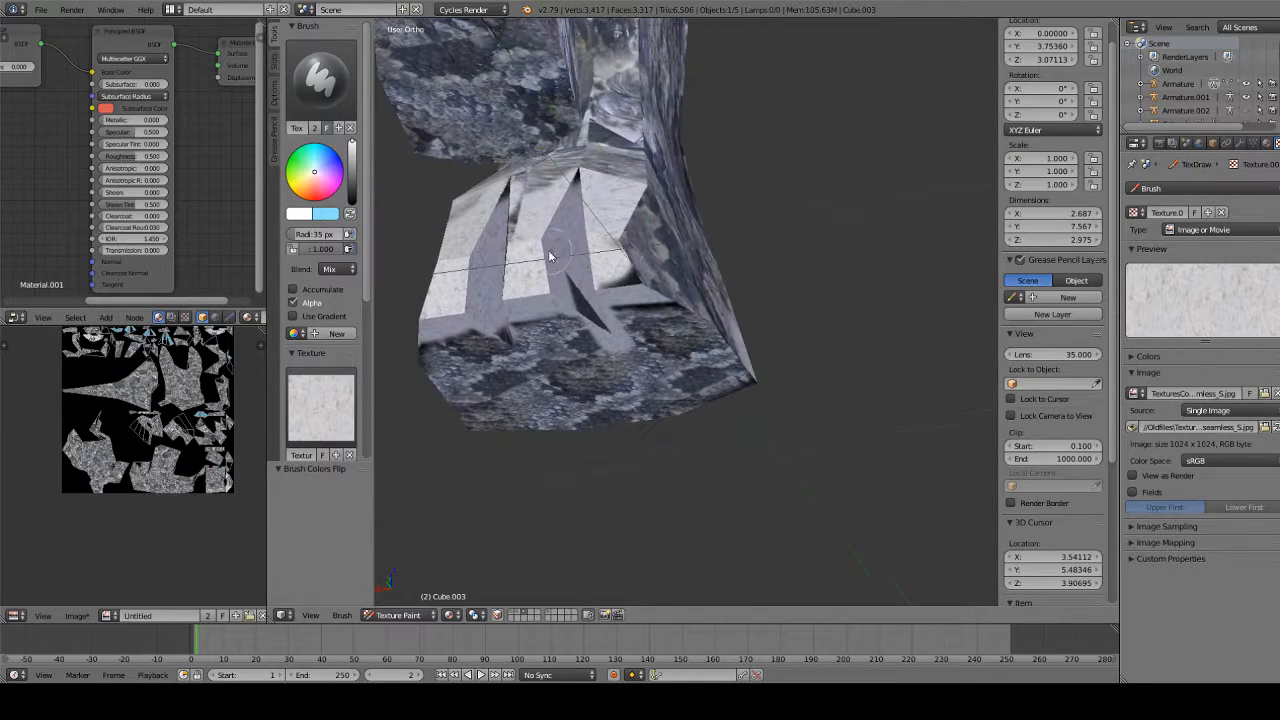
{"action": "mouse_move", "coordinate": [622, 260]}
{"action": "left_mouse_down"}
{"action": "mouse_move", "coordinate": [636, 228]}
{"action": "mouse_move", "coordinate": [660, 285]}
{"action": "left_mouse_up"}
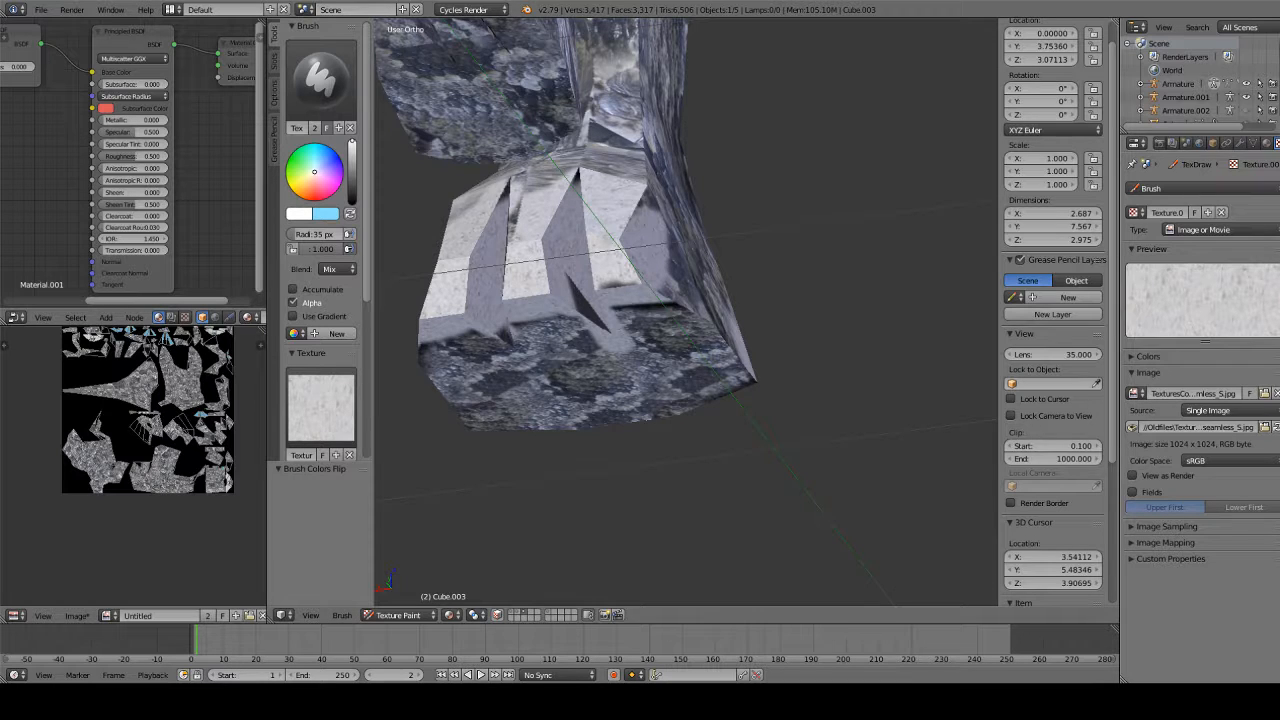
Fill in the claw tips with the pale texture and extend it over the sides of the neighbouring feet
{"action": "middle_click_drag", "start_coordinate": [696, 349], "coordinate": [659, 336]}
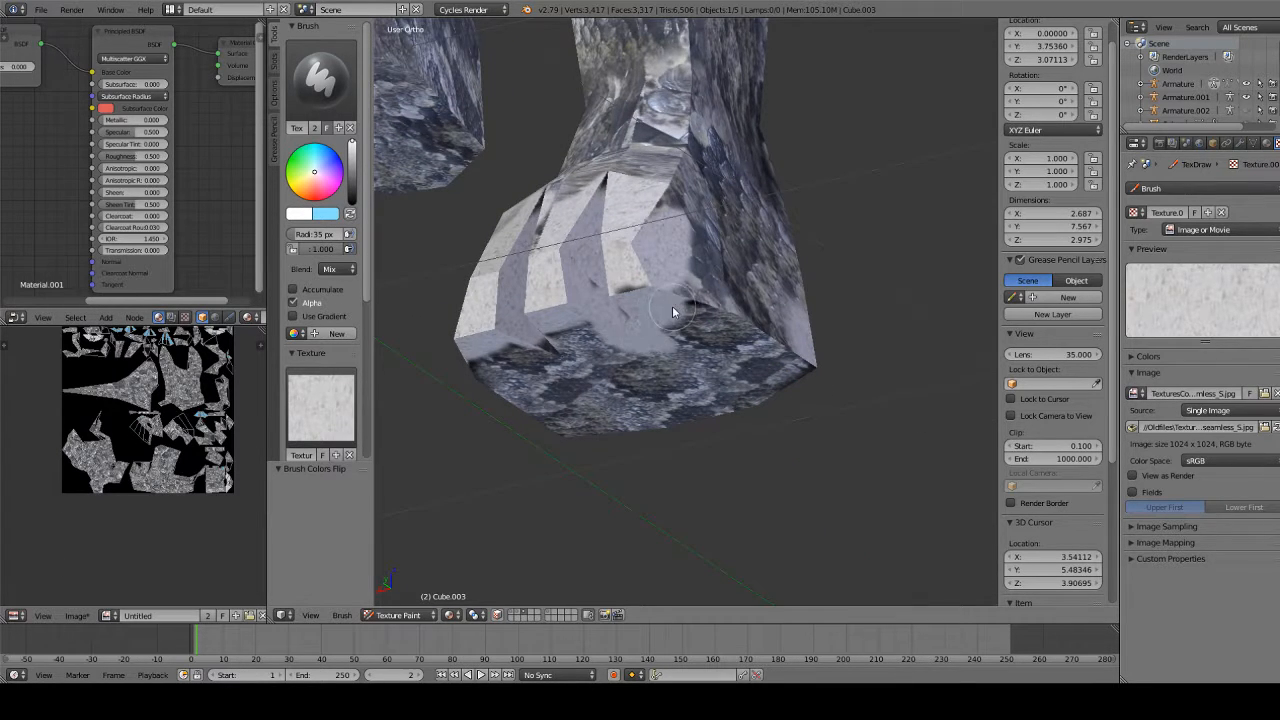
{"action": "mouse_move", "coordinate": [673, 262]}
{"action": "middle_mouse_down"}
{"action": "mouse_move", "coordinate": [651, 283]}
{"action": "mouse_move", "coordinate": [651, 307]}
{"action": "middle_mouse_up"}
{"action": "scroll", "coordinate": [651, 307], "scroll_direction": "up", "scroll_amount": 1}
{"action": "middle_click_drag", "start_coordinate": [614, 200], "coordinate": [611, 166]}
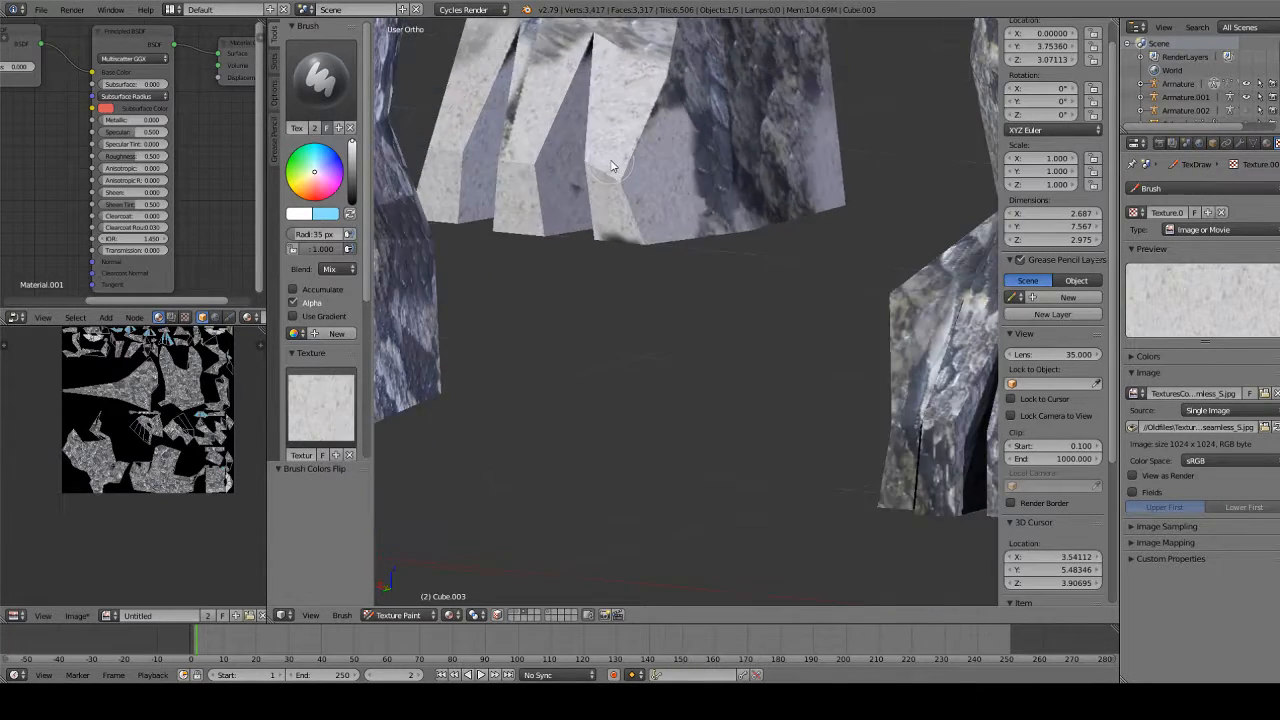
{"action": "left_click_drag", "start_coordinate": [536, 80], "coordinate": [505, 45]}
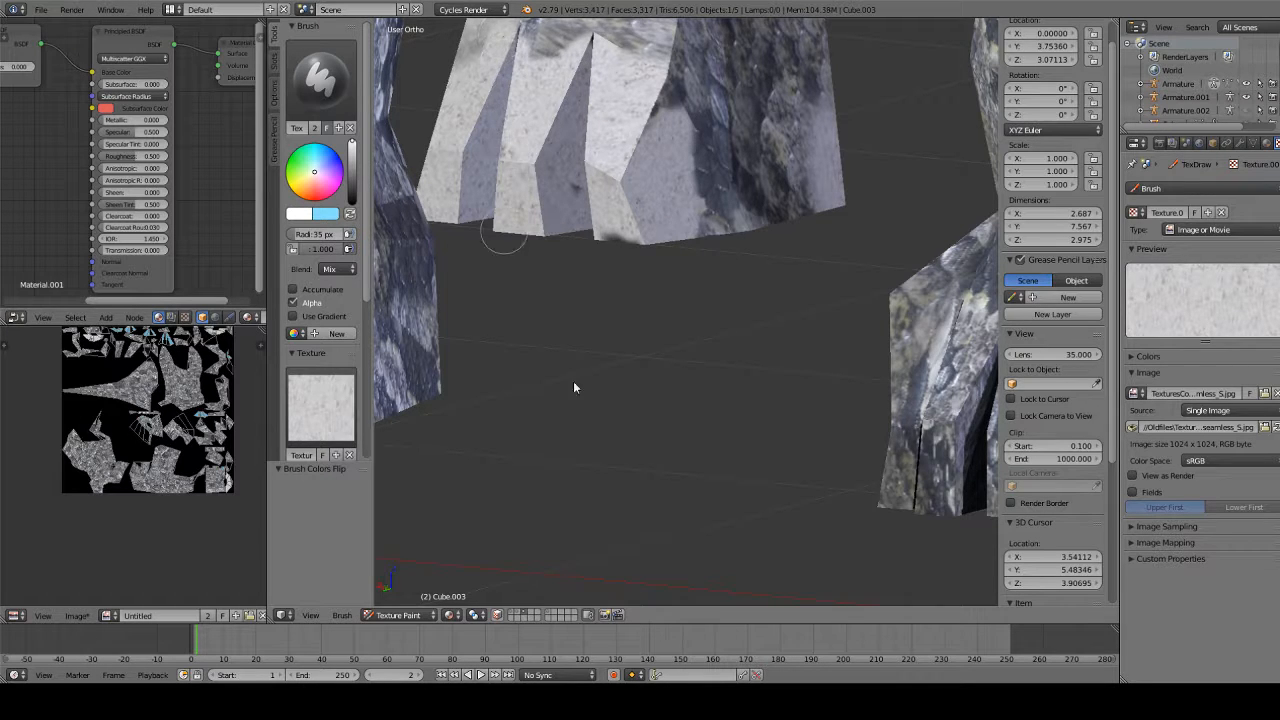
{"action": "scroll", "coordinate": [652, 418], "scroll_direction": "down", "scroll_amount": 3}
{"action": "mouse_move", "coordinate": [857, 400]}
{"action": "left_mouse_down"}
{"action": "mouse_move", "coordinate": [826, 426]}
{"action": "mouse_move", "coordinate": [800, 395]}
{"action": "mouse_move", "coordinate": [826, 360]}
{"action": "mouse_move", "coordinate": [860, 355]}
{"action": "left_mouse_up"}
{"action": "middle_click_drag", "start_coordinate": [880, 390], "coordinate": [766, 378]}
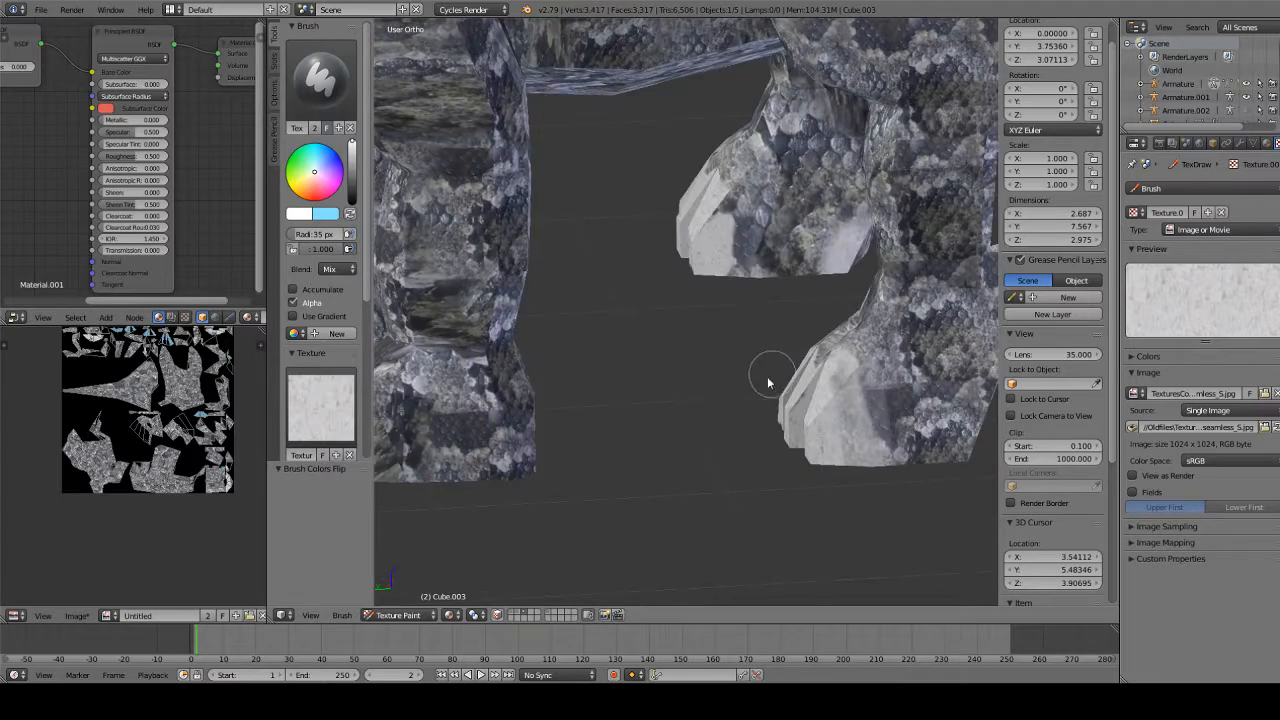
Paint the pale texture over the outer claw faces of the remaining feet, checking the claws up close
{"action": "middle_click_drag", "start_coordinate": [536, 446], "coordinate": [738, 402], "text": "shift"}
{"action": "mouse_move", "coordinate": [519, 348]}
{"action": "left_mouse_down"}
{"action": "mouse_move", "coordinate": [580, 449]}
{"action": "mouse_move", "coordinate": [560, 340]}
{"action": "mouse_move", "coordinate": [520, 318]}
{"action": "left_mouse_up"}
{"action": "mouse_move", "coordinate": [520, 318]}
{"action": "middle_mouse_down"}
{"action": "mouse_move", "coordinate": [720, 357]}
{"action": "mouse_move", "coordinate": [512, 325]}
{"action": "middle_mouse_up"}
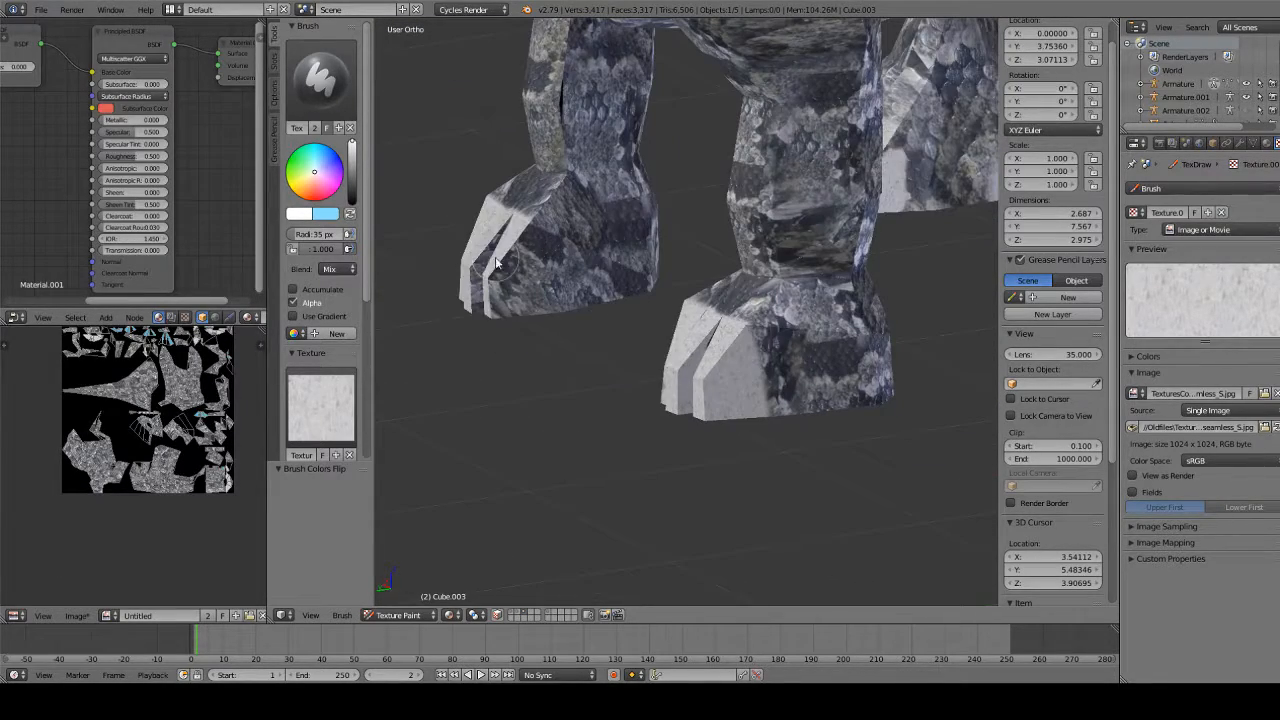
{"action": "left_click_drag", "start_coordinate": [507, 240], "coordinate": [555, 320]}
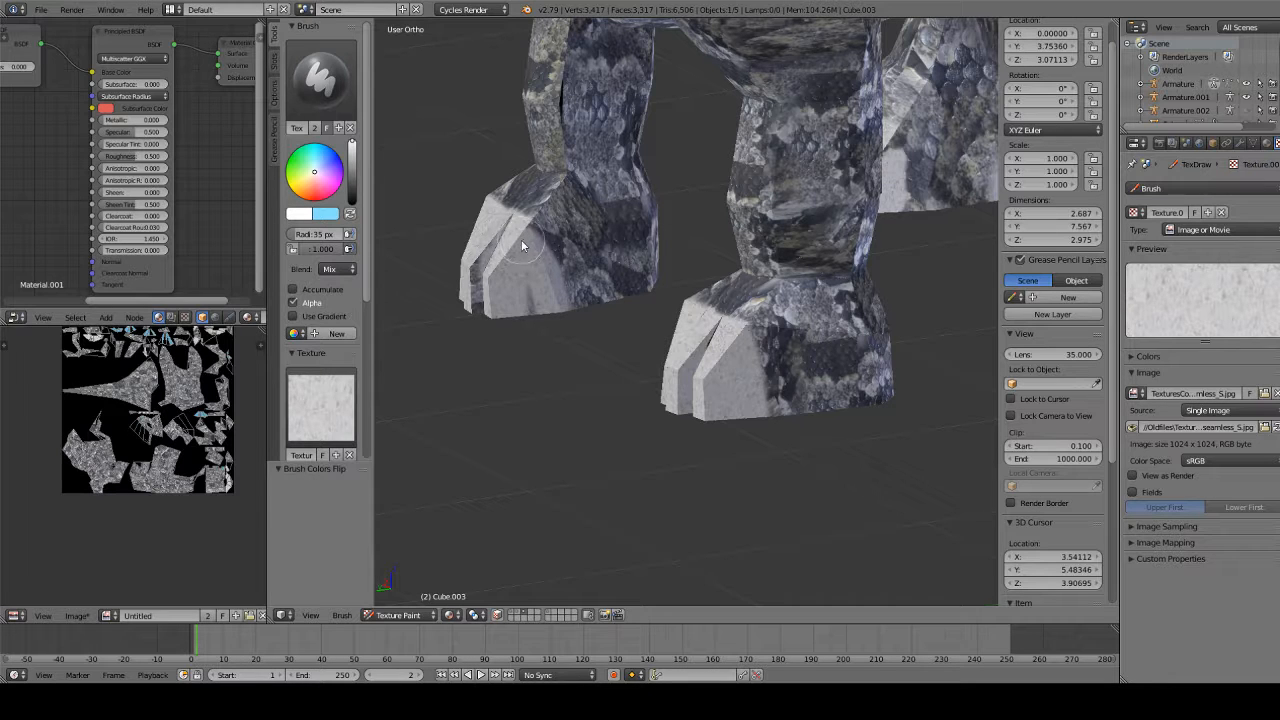
{"action": "middle_click_drag", "start_coordinate": [472, 314], "coordinate": [523, 303]}
{"action": "scroll", "coordinate": [485, 226], "scroll_direction": "up", "scroll_amount": 4}
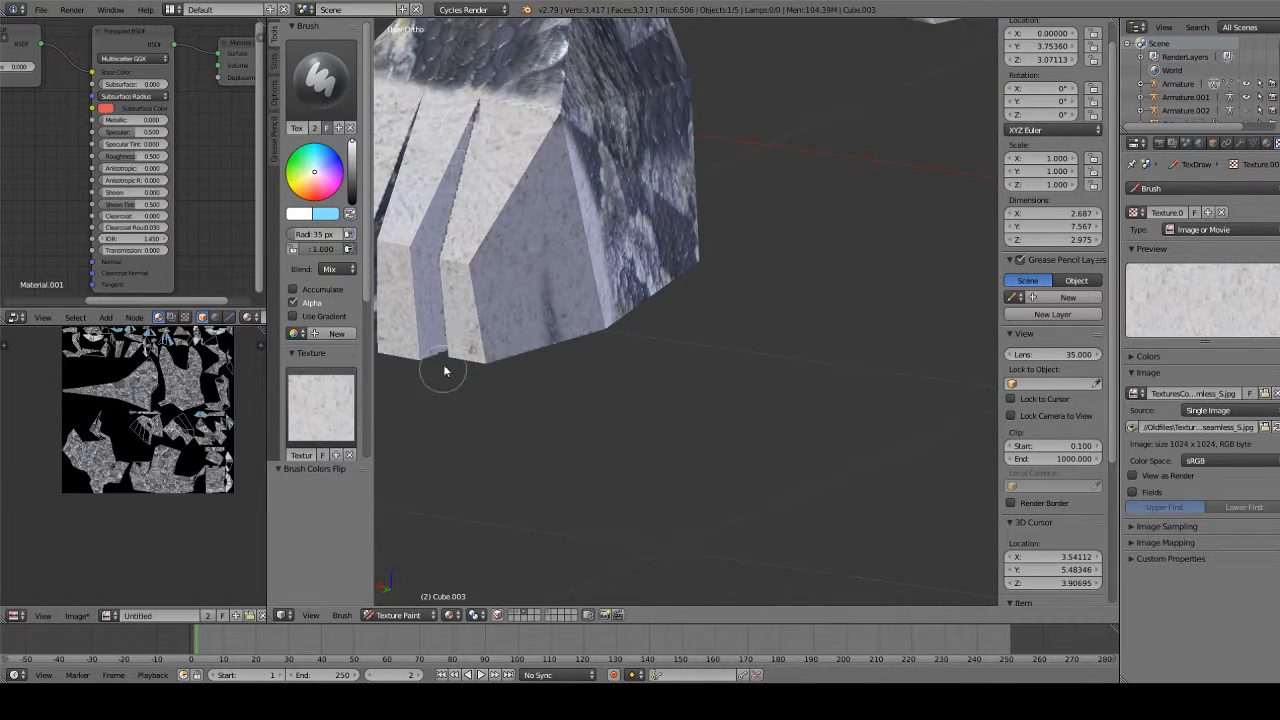
{"action": "middle_click_drag", "start_coordinate": [445, 371], "coordinate": [760, 346]}
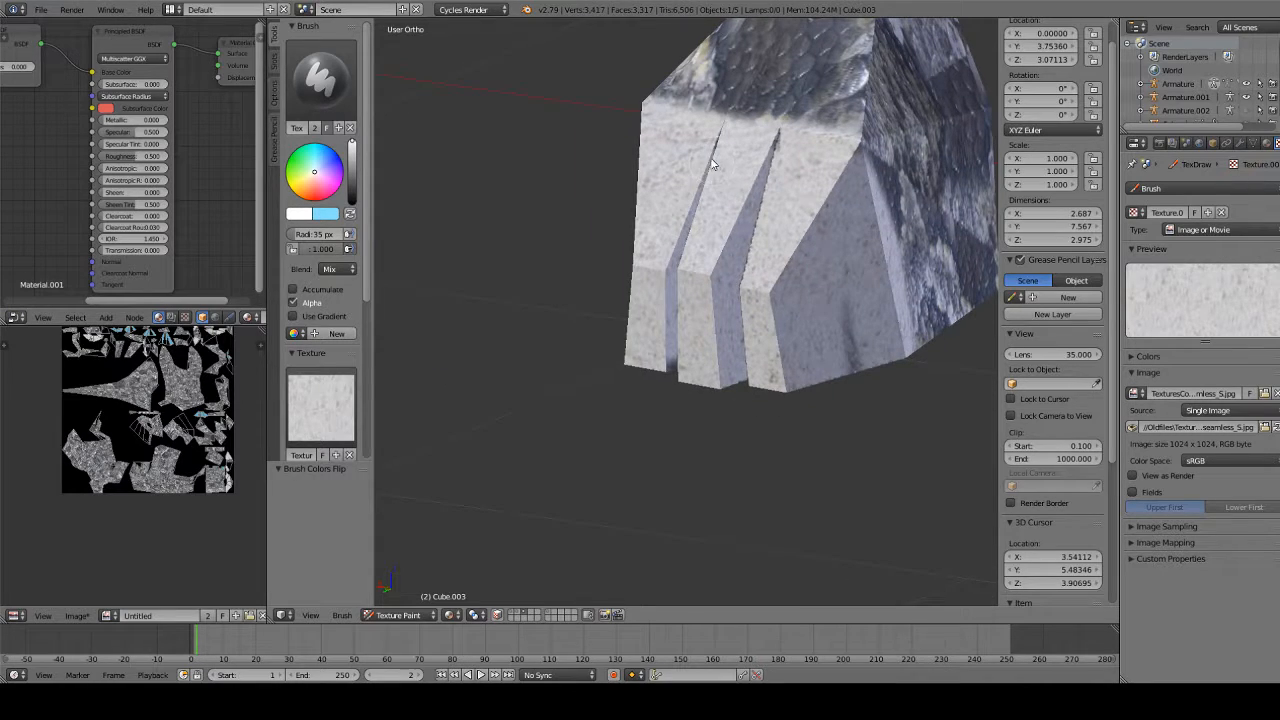
Paint the undersides of the claws on the front and hind feet with the pale texture
{"action": "scroll", "coordinate": [780, 204], "scroll_direction": "down", "scroll_amount": 8}
{"action": "middle_click_drag", "start_coordinate": [876, 304], "coordinate": [853, 447], "text": "shift"}
{"action": "mouse_move", "coordinate": [853, 447]}
{"action": "left_mouse_down"}
{"action": "mouse_move", "coordinate": [903, 509]}
{"action": "mouse_move", "coordinate": [820, 486]}
{"action": "mouse_move", "coordinate": [893, 484]}
{"action": "mouse_move", "coordinate": [766, 454]}
{"action": "mouse_move", "coordinate": [918, 473]}
{"action": "left_mouse_up"}
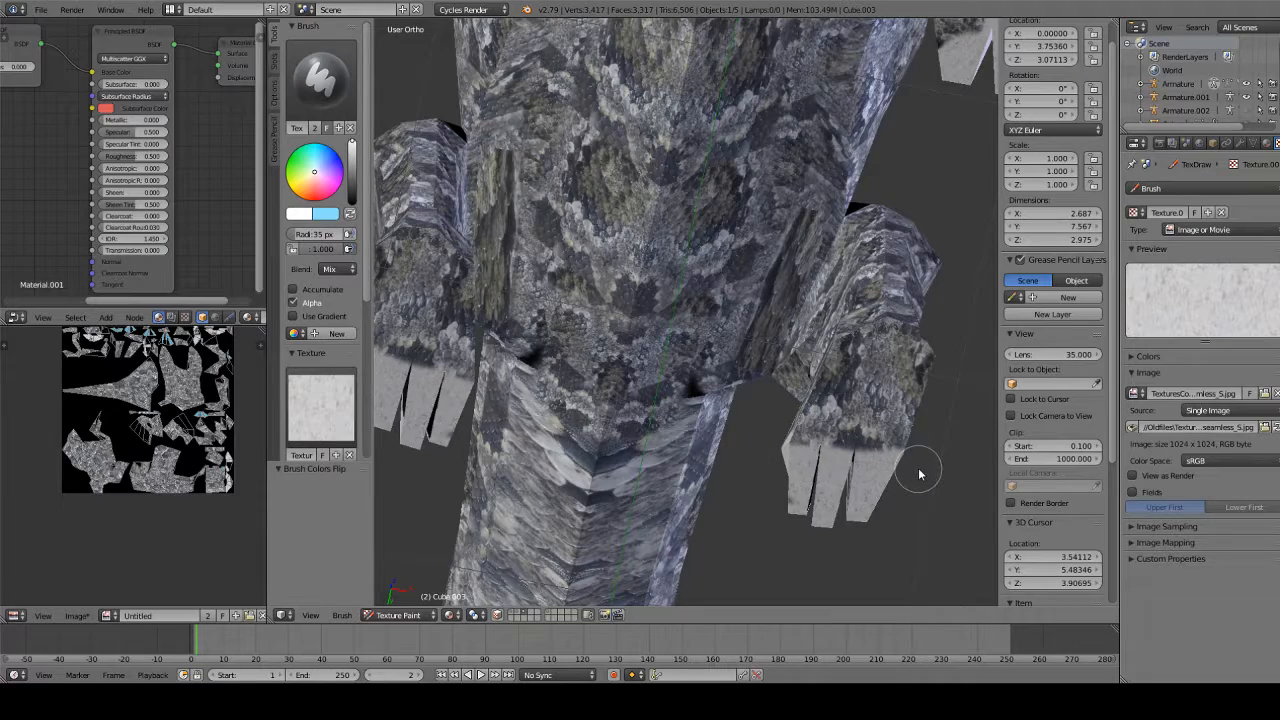
{"action": "middle_click_drag", "start_coordinate": [920, 474], "coordinate": [885, 483]}
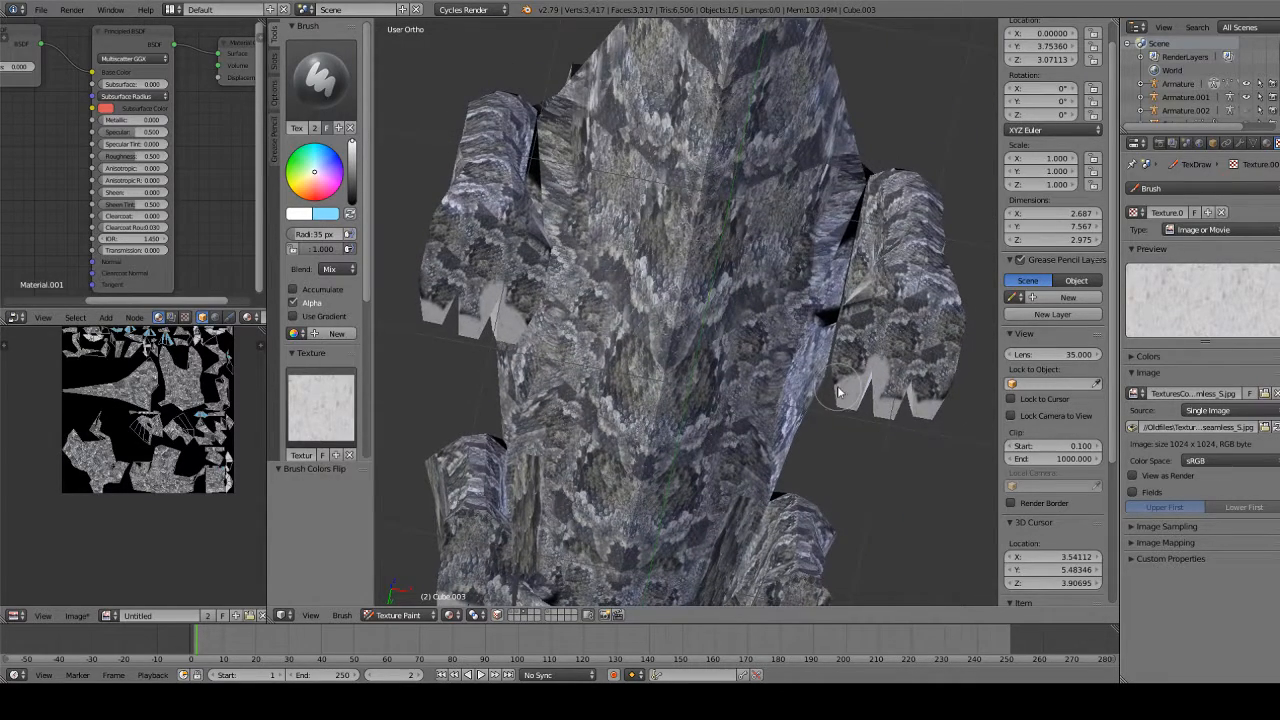
{"action": "left_click_drag", "start_coordinate": [838, 388], "coordinate": [836, 388]}
{"action": "left_click_drag", "start_coordinate": [912, 422], "coordinate": [946, 403]}
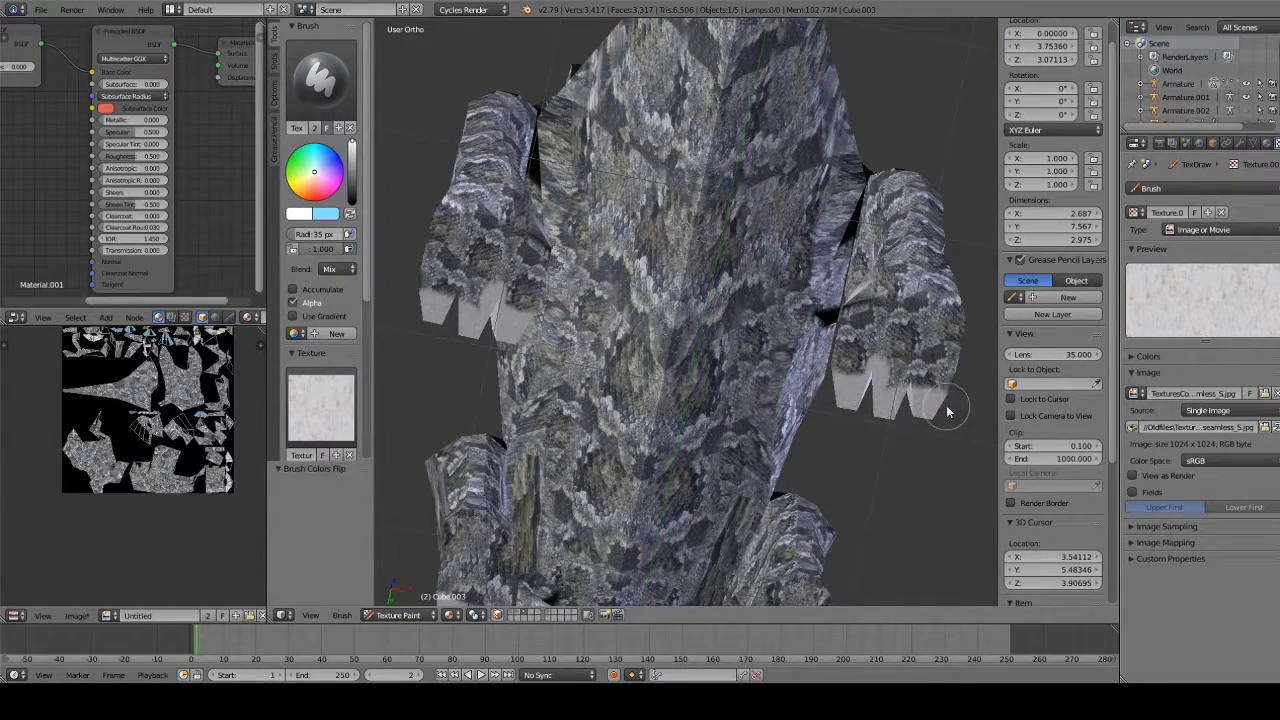
Switch the brush back to the reptile-scale texture and paint over the dark gaps between the back plates
{"action": "scroll", "coordinate": [946, 405], "scroll_direction": "down", "scroll_amount": 5}
{"action": "middle_click_drag", "start_coordinate": [884, 375], "coordinate": [699, 453]}
{"action": "left_click", "coordinate": [312, 423]}
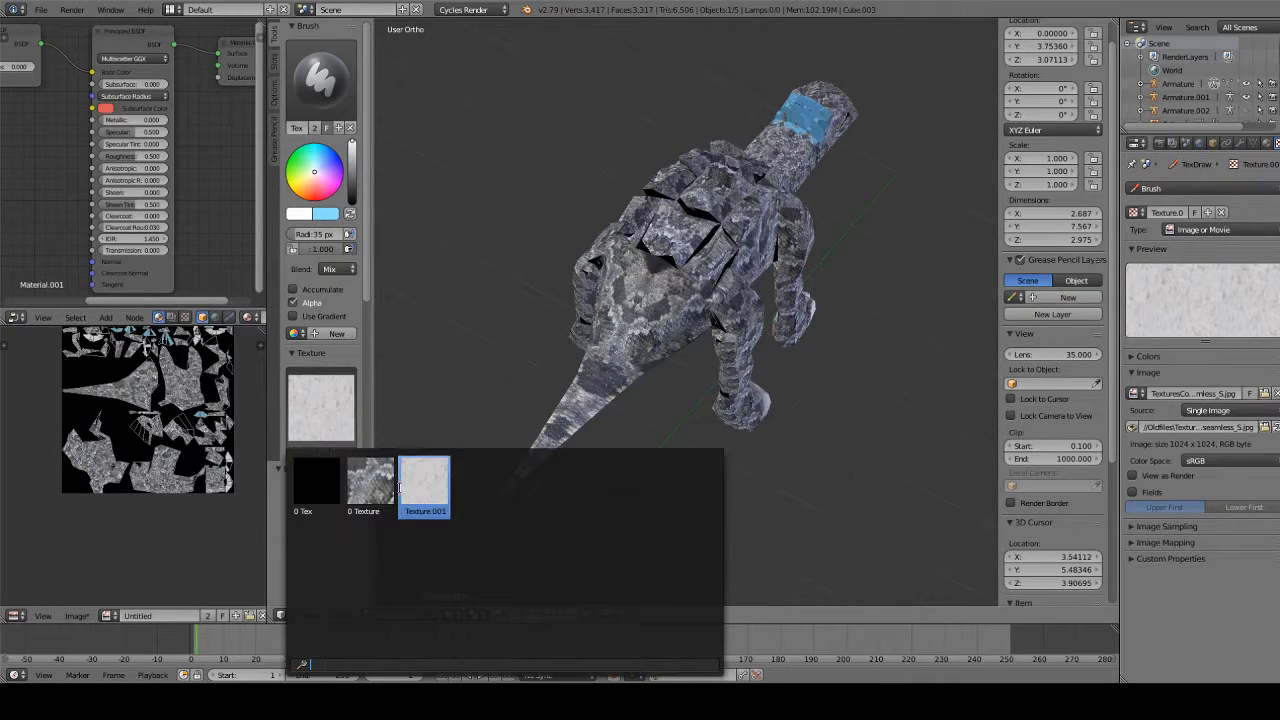
{"action": "left_click", "coordinate": [320, 405]}
{"action": "left_click", "coordinate": [370, 483]}
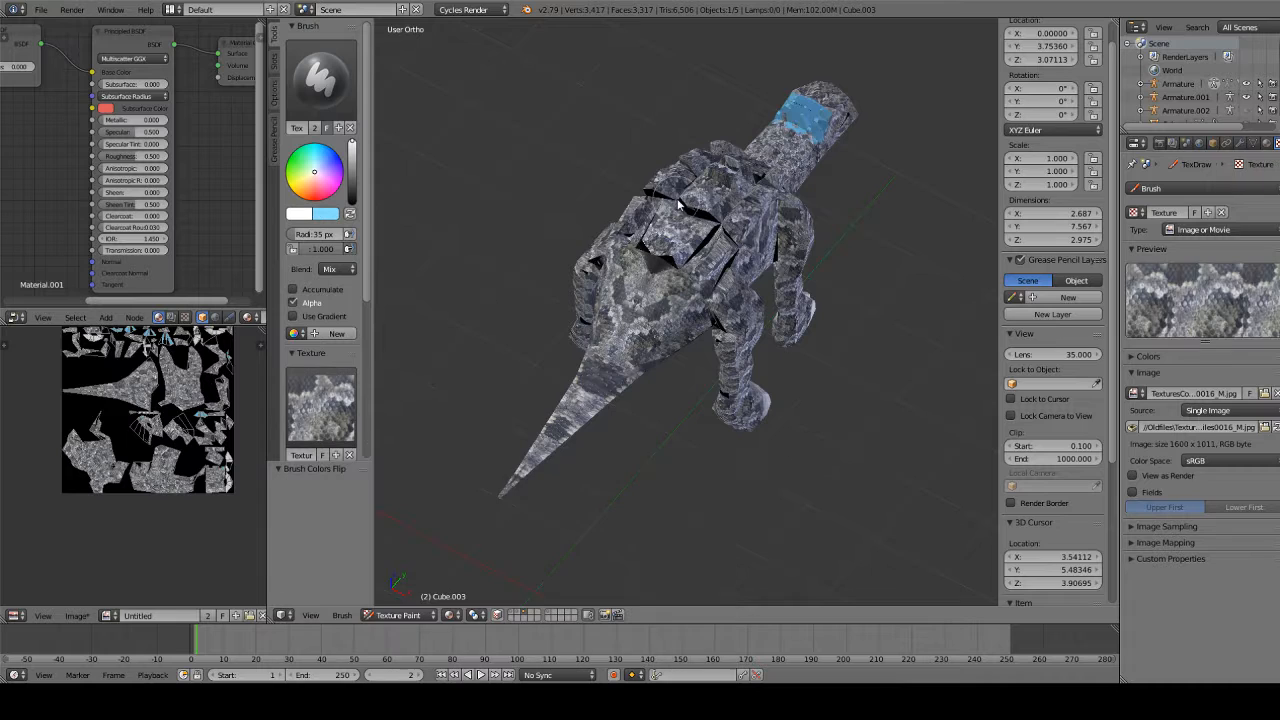
{"action": "middle_click_drag", "start_coordinate": [678, 204], "coordinate": [736, 180]}
{"action": "mouse_move", "coordinate": [736, 180]}
{"action": "left_mouse_down"}
{"action": "mouse_move", "coordinate": [728, 218]}
{"action": "mouse_move", "coordinate": [732, 205]}
{"action": "mouse_move", "coordinate": [702, 187]}
{"action": "left_mouse_up"}
{"action": "mouse_move", "coordinate": [602, 308]}
{"action": "left_mouse_down"}
{"action": "mouse_move", "coordinate": [597, 241]}
{"action": "mouse_move", "coordinate": [614, 300]}
{"action": "left_mouse_up"}
Paint scales over the sides of the back plates, the shoulders and the top of the tail
{"action": "scroll", "coordinate": [633, 250], "scroll_direction": "up", "scroll_amount": 3}
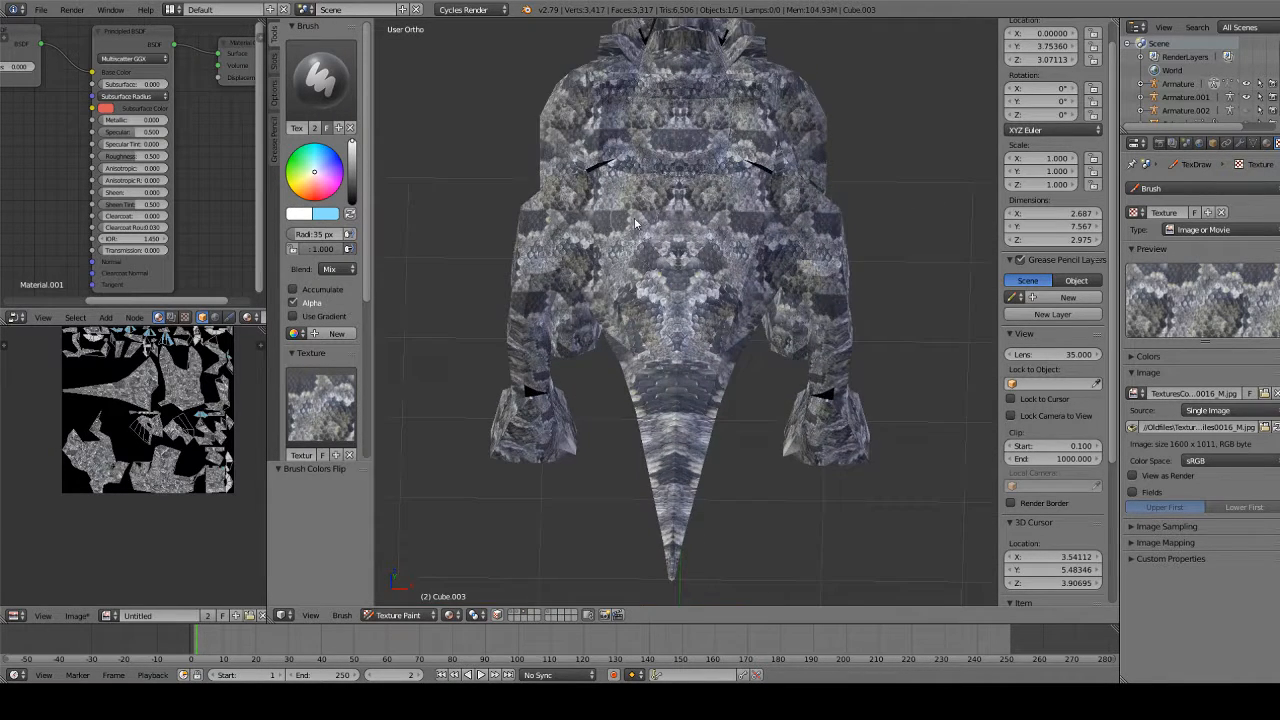
{"action": "middle_click_drag", "start_coordinate": [634, 223], "coordinate": [630, 373], "text": "shift"}
{"action": "middle_click_drag", "start_coordinate": [773, 290], "coordinate": [771, 258]}
{"action": "mouse_move", "coordinate": [768, 257]}
{"action": "left_mouse_down"}
{"action": "mouse_move", "coordinate": [738, 252]}
{"action": "mouse_move", "coordinate": [715, 227]}
{"action": "mouse_move", "coordinate": [728, 311]}
{"action": "left_mouse_up"}
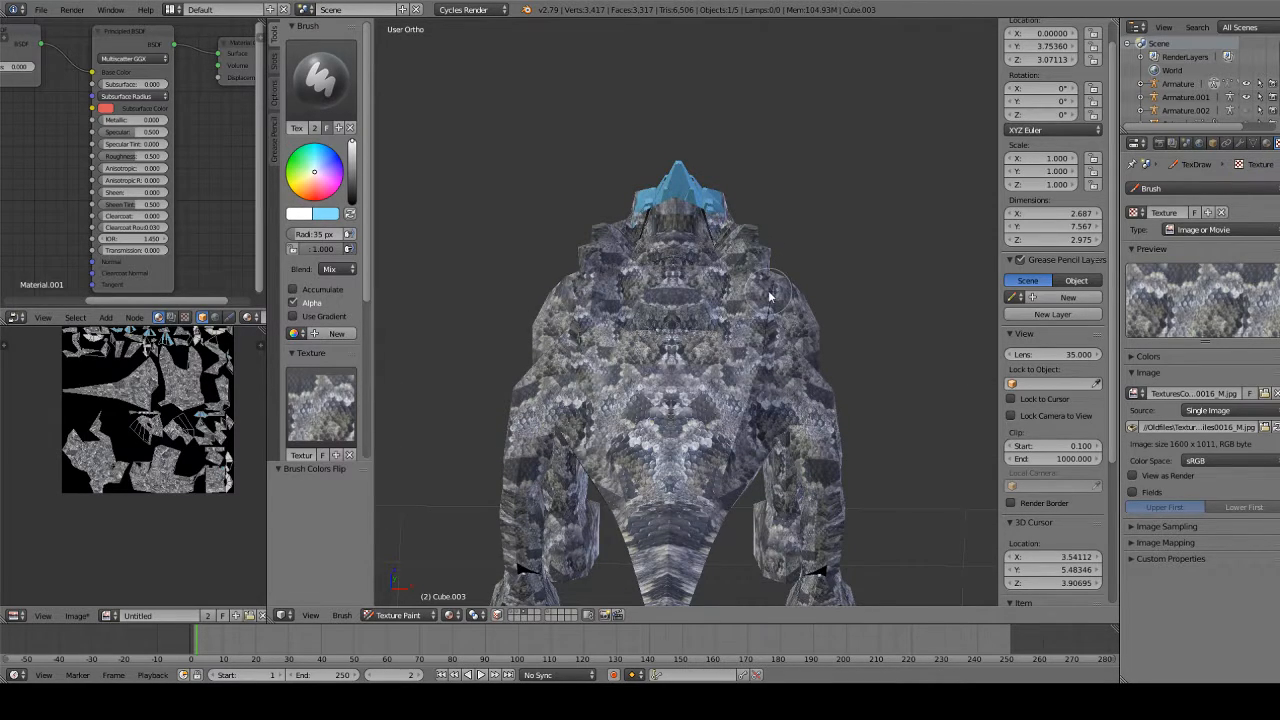
{"action": "middle_click_drag", "start_coordinate": [768, 295], "coordinate": [560, 252]}
{"action": "mouse_move", "coordinate": [670, 345]}
{"action": "left_mouse_down"}
{"action": "mouse_move", "coordinate": [610, 330]}
{"action": "mouse_move", "coordinate": [690, 370]}
{"action": "mouse_move", "coordinate": [740, 250]}
{"action": "mouse_move", "coordinate": [727, 356]}
{"action": "mouse_move", "coordinate": [795, 415]}
{"action": "mouse_move", "coordinate": [641, 366]}
{"action": "mouse_move", "coordinate": [558, 261]}
{"action": "mouse_move", "coordinate": [500, 300]}
{"action": "mouse_move", "coordinate": [527, 346]}
{"action": "left_mouse_up"}
{"action": "middle_click_drag", "start_coordinate": [527, 346], "coordinate": [630, 320]}
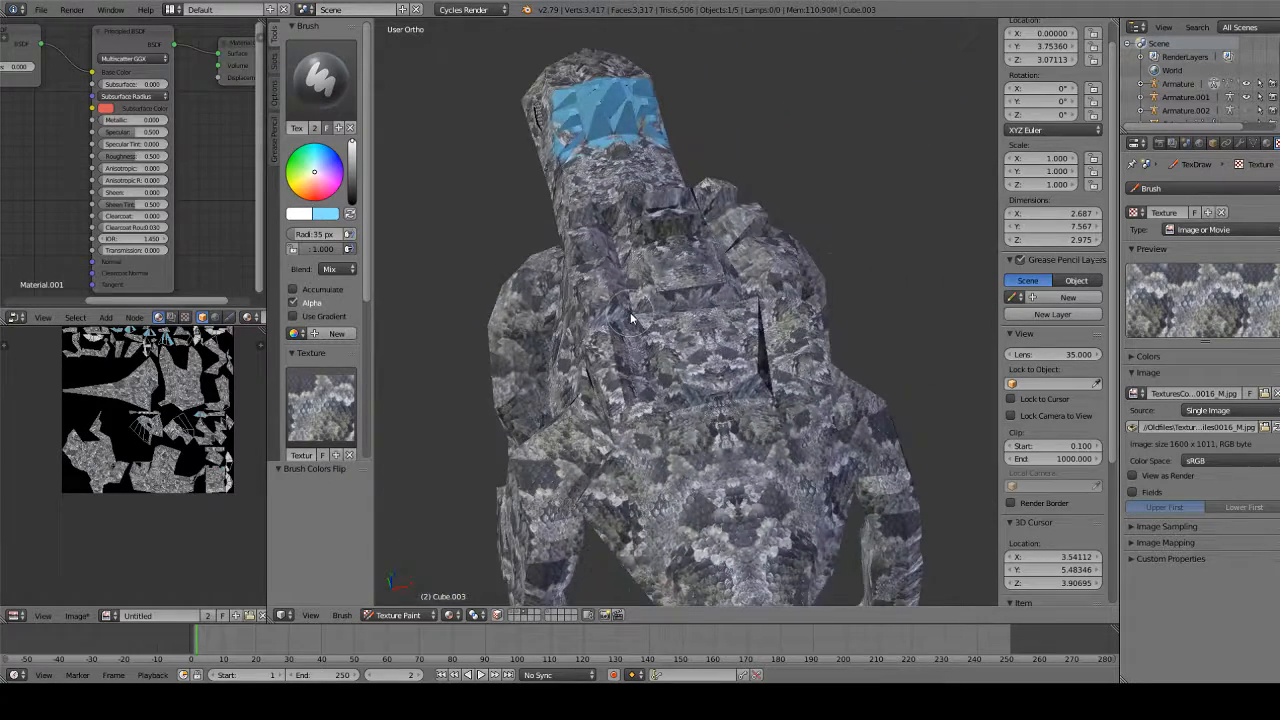
{"action": "scroll", "coordinate": [760, 323], "scroll_direction": "down", "scroll_amount": 4}
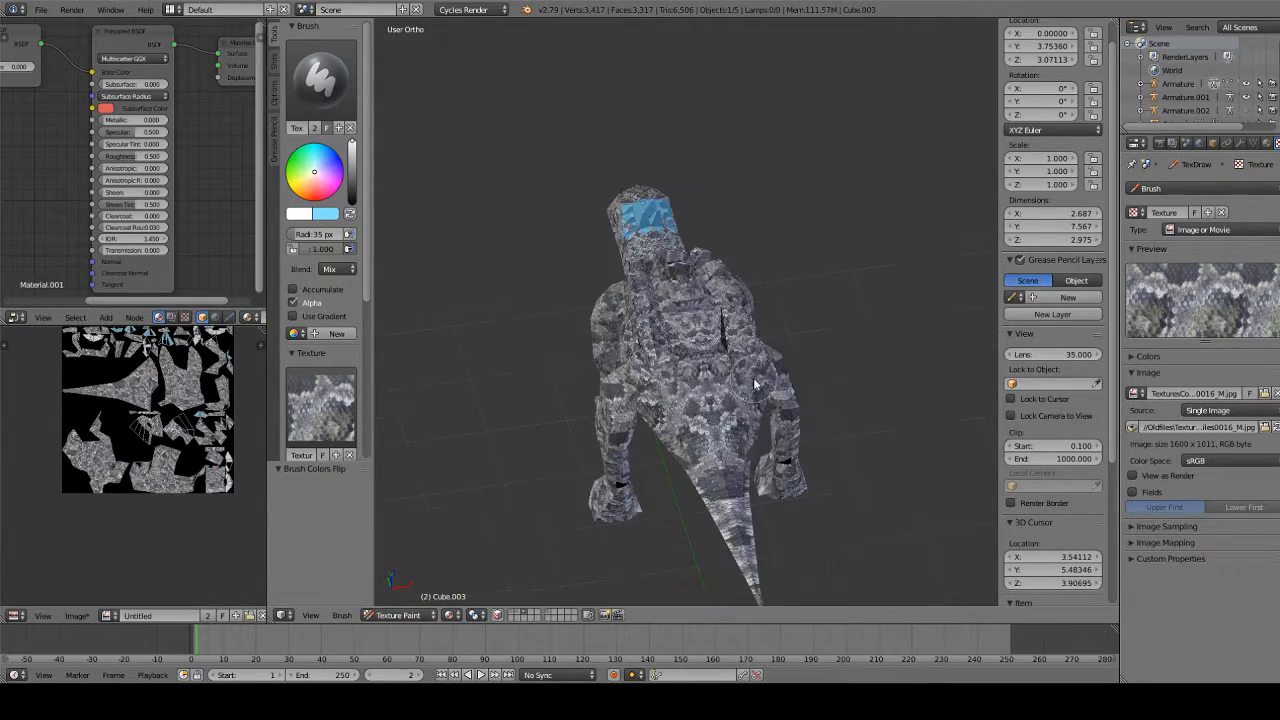
{"action": "middle_click_drag", "start_coordinate": [730, 400], "coordinate": [706, 250]}
{"action": "scroll", "coordinate": [726, 281], "scroll_direction": "up", "scroll_amount": 2}
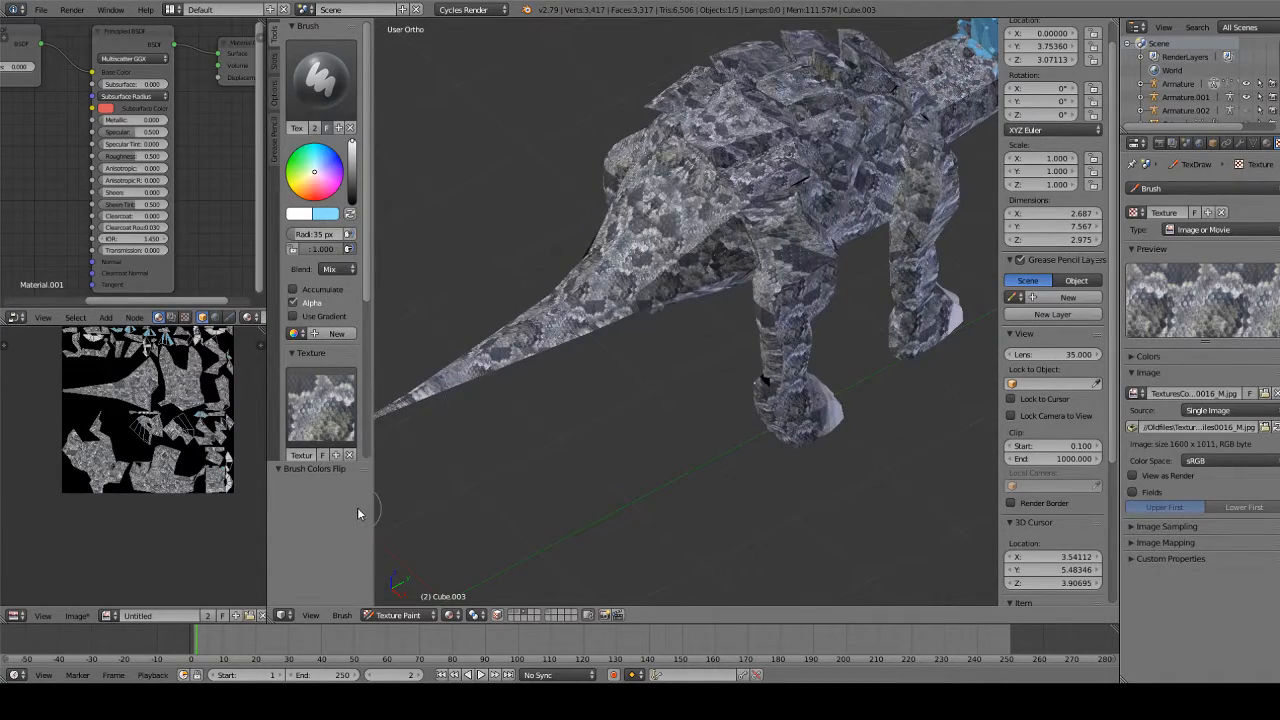
Examine the scale coverage on the tail, legs, underside and back from several angles
{"action": "middle_click_drag", "start_coordinate": [403, 437], "coordinate": [680, 131], "text": "shift"}
{"action": "middle_click_drag", "start_coordinate": [853, 447], "coordinate": [809, 451]}
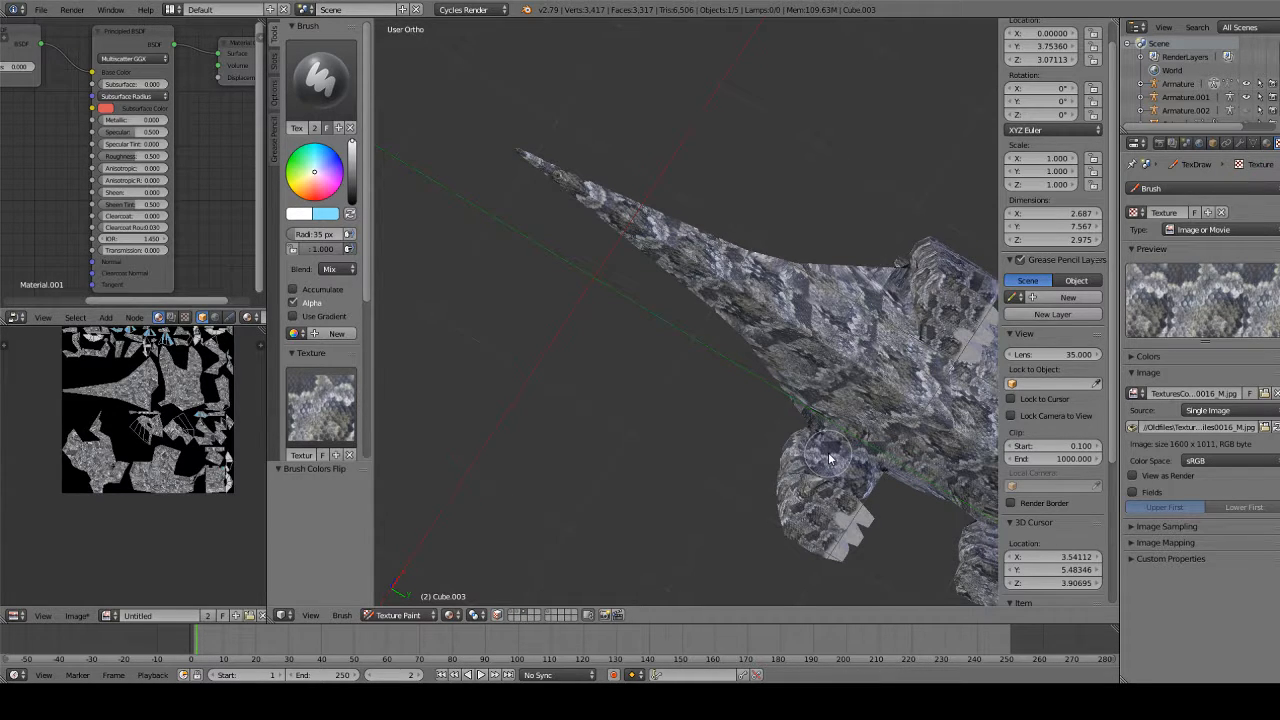
{"action": "scroll", "coordinate": [829, 459], "scroll_direction": "down", "scroll_amount": 5}
{"action": "middle_click_drag", "start_coordinate": [803, 483], "coordinate": [734, 506]}
{"action": "scroll", "coordinate": [763, 366], "scroll_direction": "up", "scroll_amount": 6}
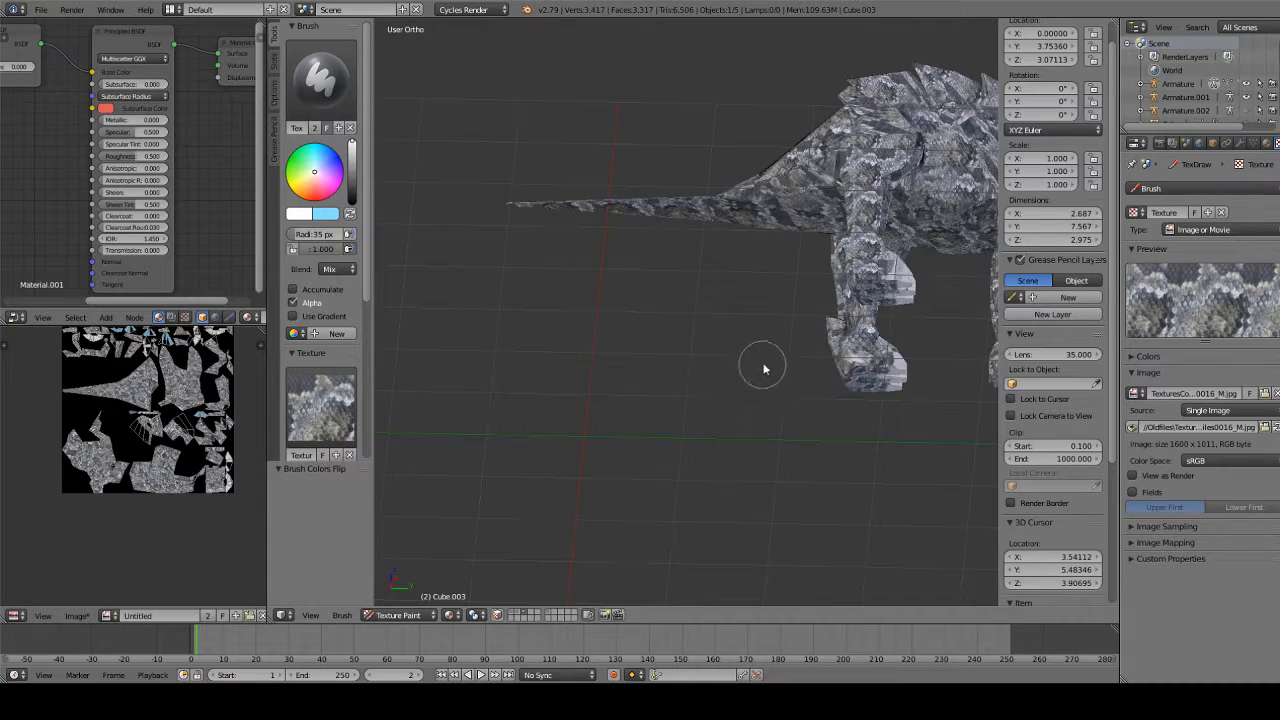
{"action": "middle_click_drag", "start_coordinate": [766, 365], "coordinate": [697, 408]}
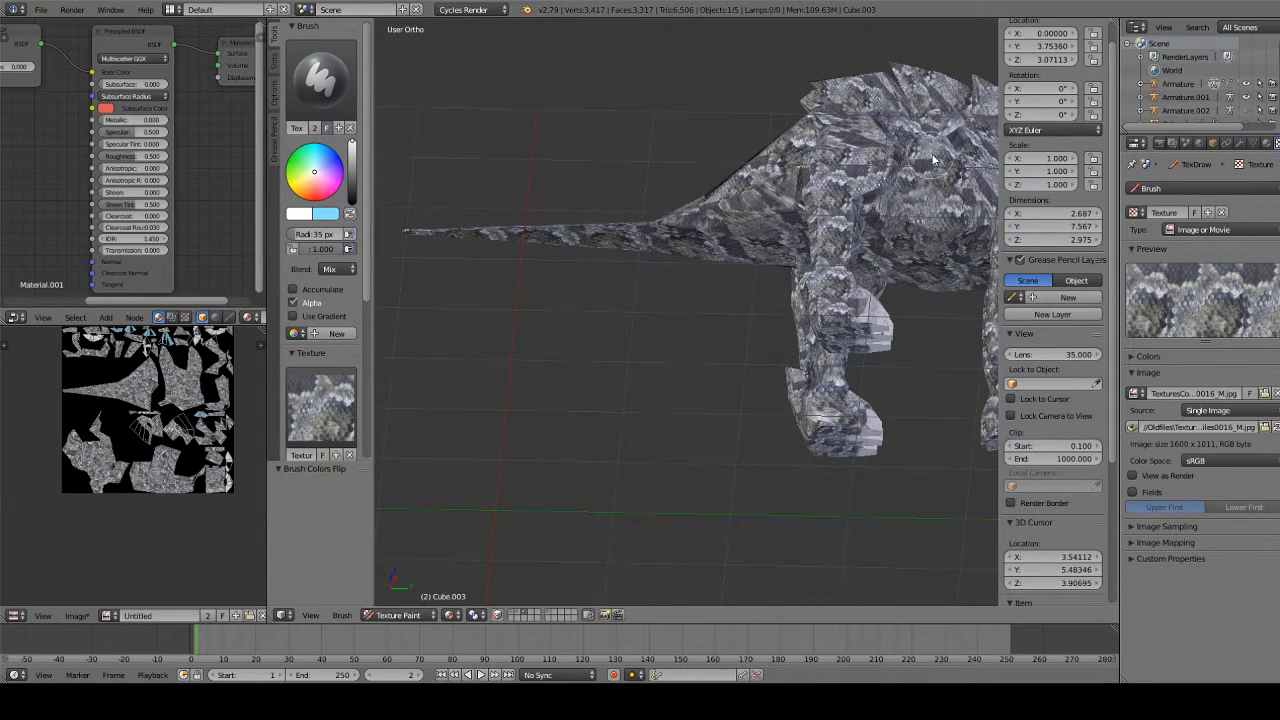
{"action": "middle_click_drag", "start_coordinate": [907, 156], "coordinate": [812, 308]}
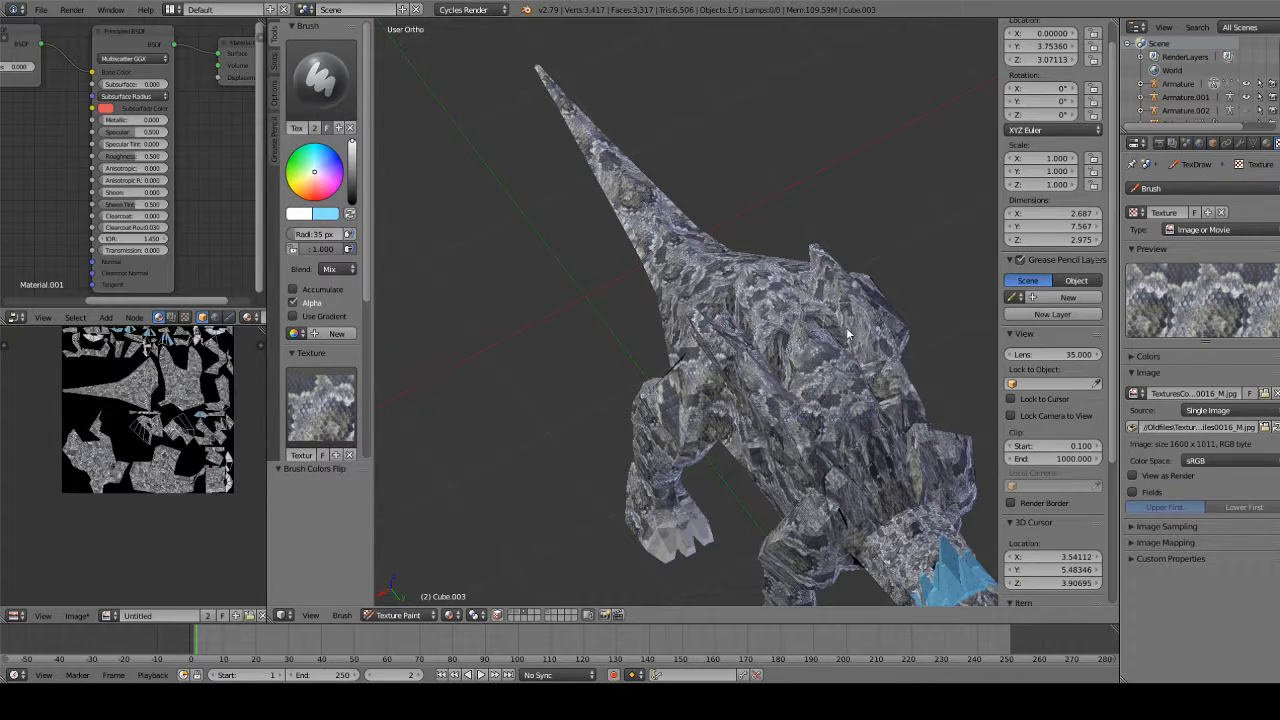
{"action": "middle_click_drag", "start_coordinate": [858, 415], "coordinate": [478, 394]}
Switch the brush to the pale seamless texture and paint the sides of the two small neck spikes
{"action": "key", "text": "KP_3"}
{"action": "scroll", "coordinate": [478, 390], "scroll_direction": "up", "scroll_amount": 8}
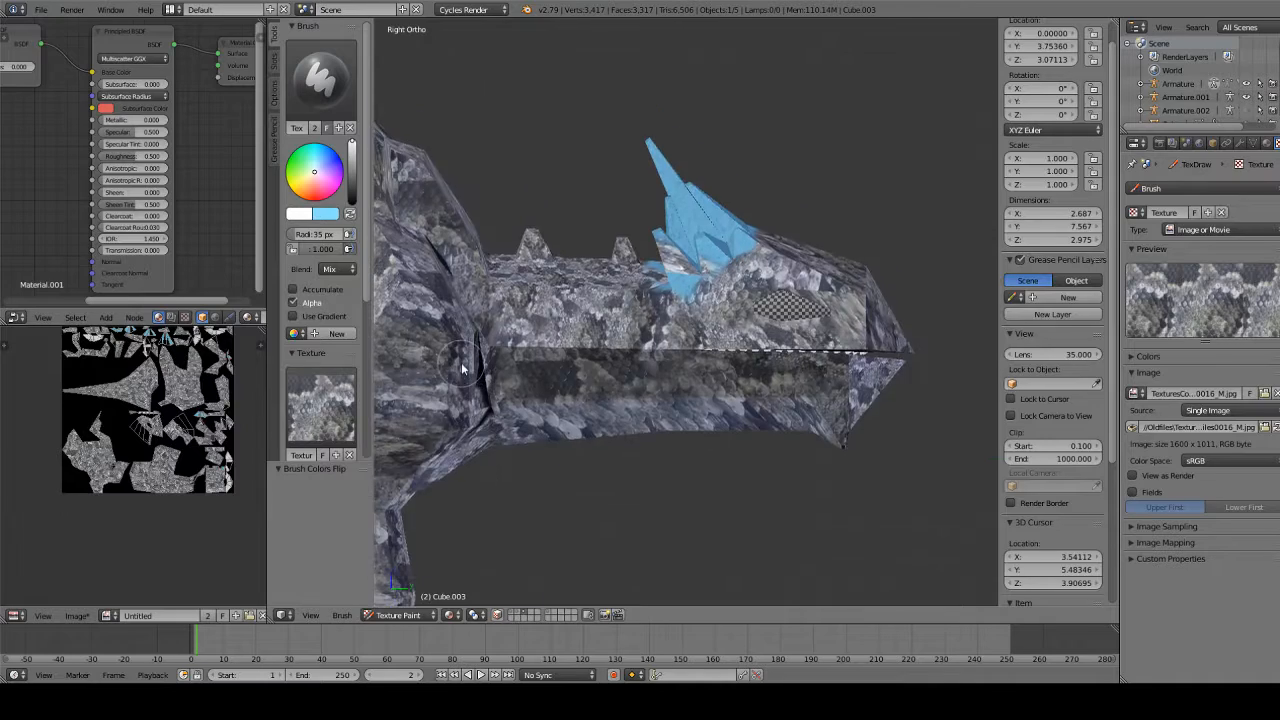
{"action": "left_click", "coordinate": [317, 412]}
{"action": "left_click", "coordinate": [445, 478]}
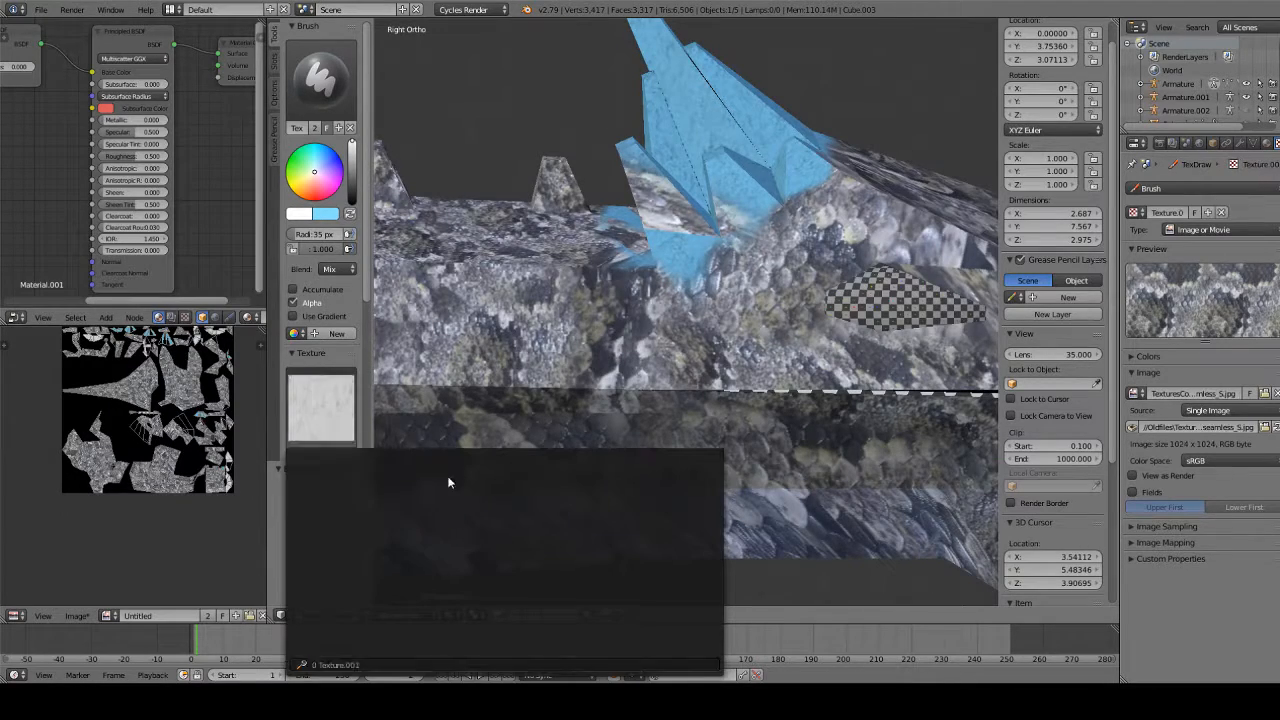
{"action": "middle_click_drag", "start_coordinate": [547, 165], "coordinate": [605, 207], "text": "shift"}
{"action": "mouse_move", "coordinate": [605, 207]}
{"action": "left_mouse_down"}
{"action": "mouse_move", "coordinate": [657, 229]}
{"action": "mouse_move", "coordinate": [619, 247]}
{"action": "mouse_move", "coordinate": [620, 207]}
{"action": "mouse_move", "coordinate": [622, 237]}
{"action": "mouse_move", "coordinate": [643, 243]}
{"action": "left_mouse_up"}
{"action": "key", "text": "ctrl+z"}
{"action": "mouse_move", "coordinate": [434, 203]}
{"action": "left_mouse_down"}
{"action": "mouse_move", "coordinate": [440, 194]}
{"action": "mouse_move", "coordinate": [424, 238]}
{"action": "mouse_move", "coordinate": [397, 231]}
{"action": "mouse_move", "coordinate": [476, 237]}
{"action": "left_mouse_up"}
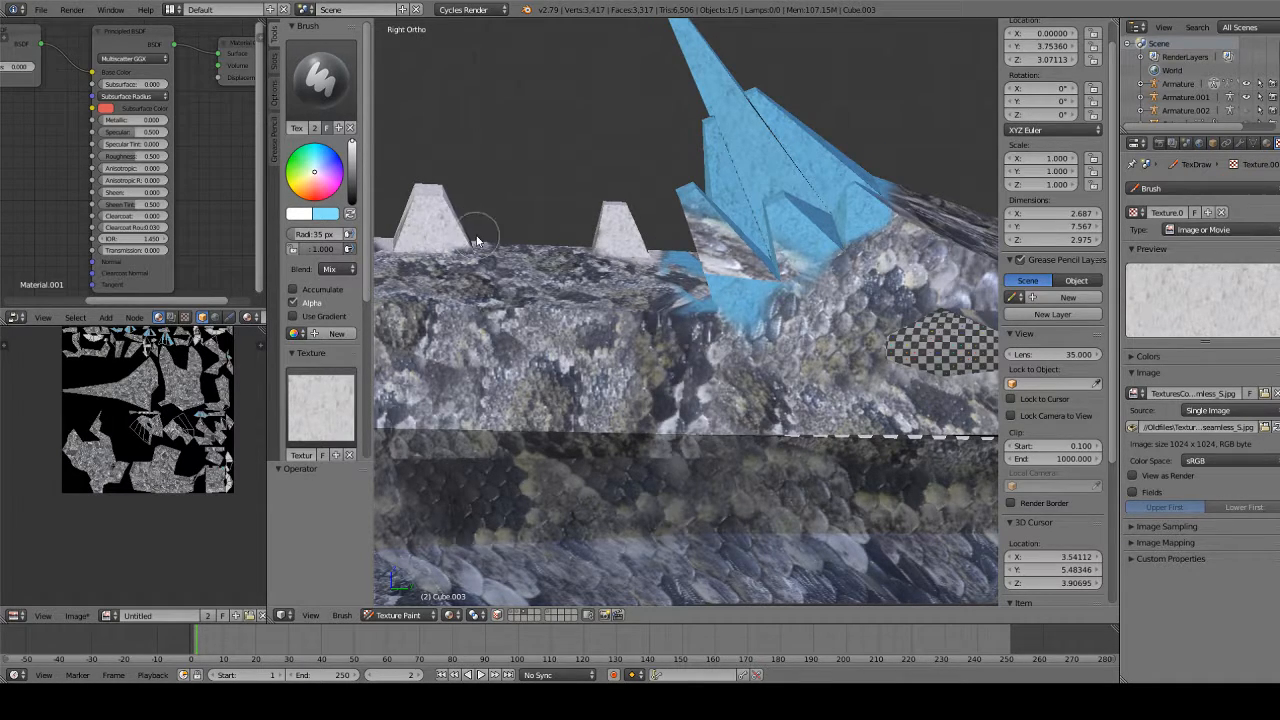
Paint the tops and remaining faces of both neck spikes with the pale texture from above and behind
{"action": "mouse_move", "coordinate": [484, 194]}
{"action": "middle_mouse_down"}
{"action": "mouse_move", "coordinate": [491, 239]}
{"action": "mouse_move", "coordinate": [584, 355]}
{"action": "middle_mouse_up"}
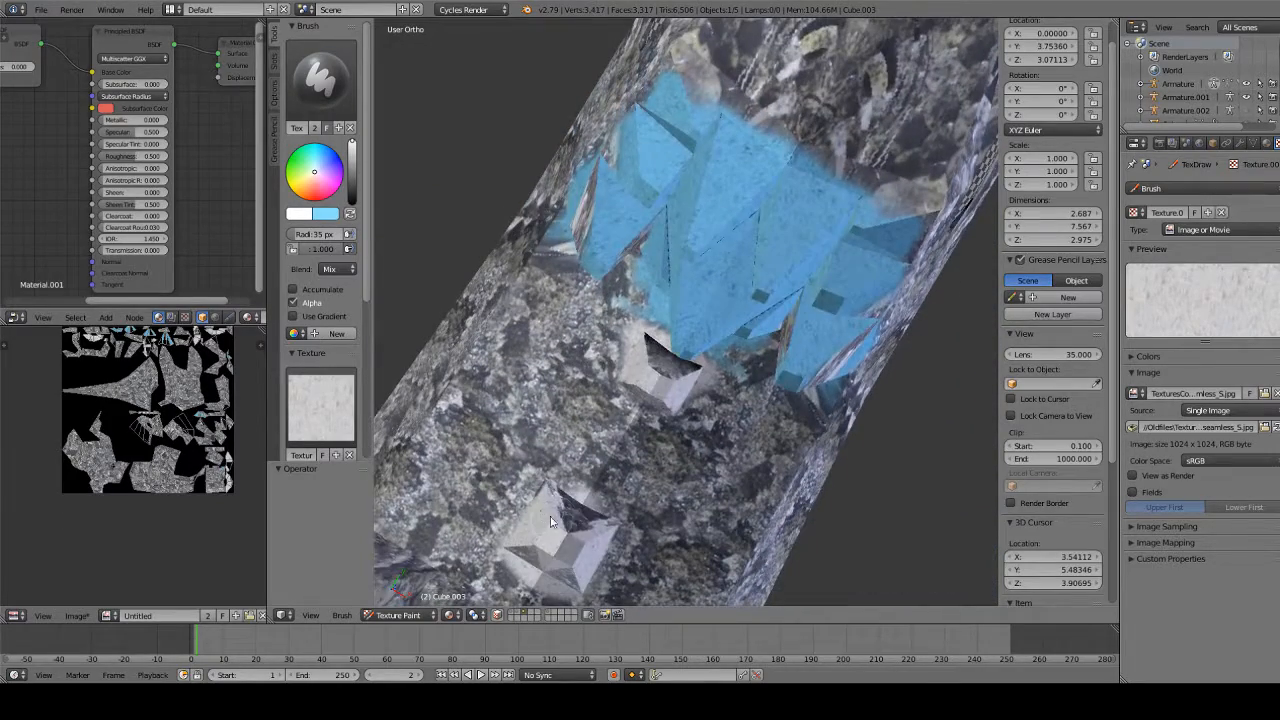
{"action": "left_click_drag", "start_coordinate": [551, 521], "coordinate": [577, 518]}
{"action": "middle_click_drag", "start_coordinate": [667, 313], "coordinate": [652, 328]}
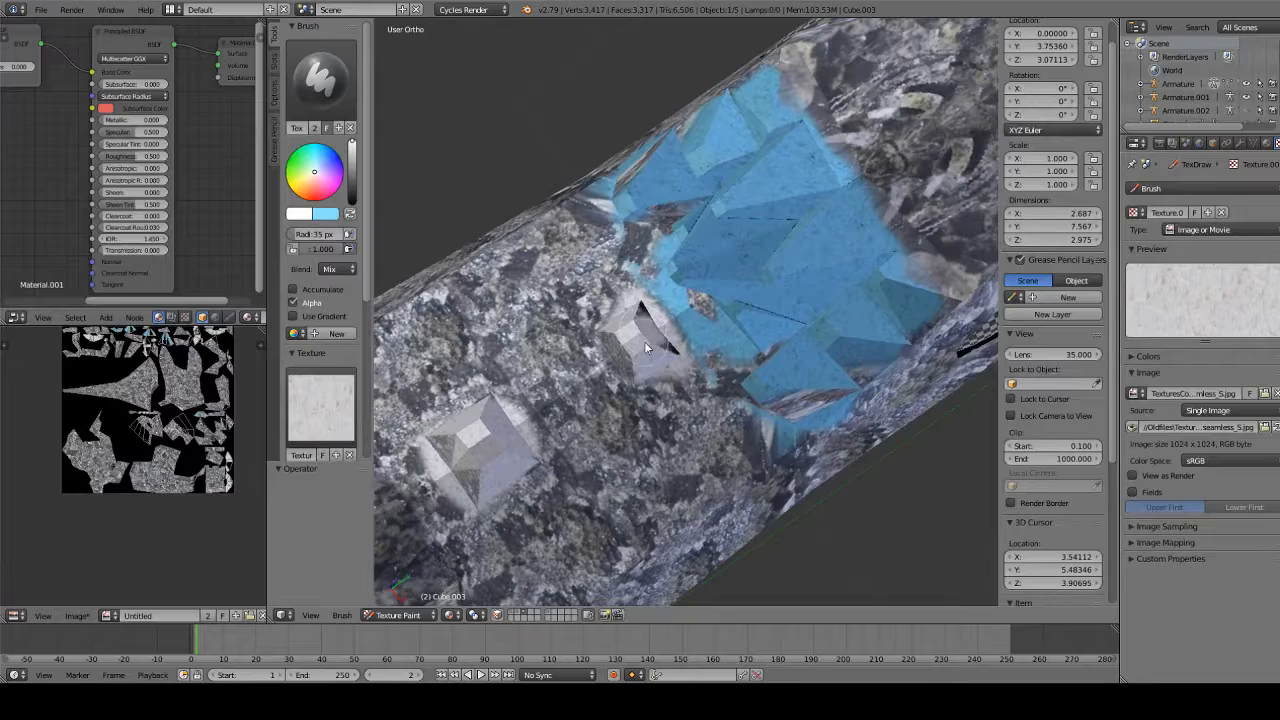
{"action": "scroll", "coordinate": [670, 356], "scroll_direction": "down", "scroll_amount": 3}
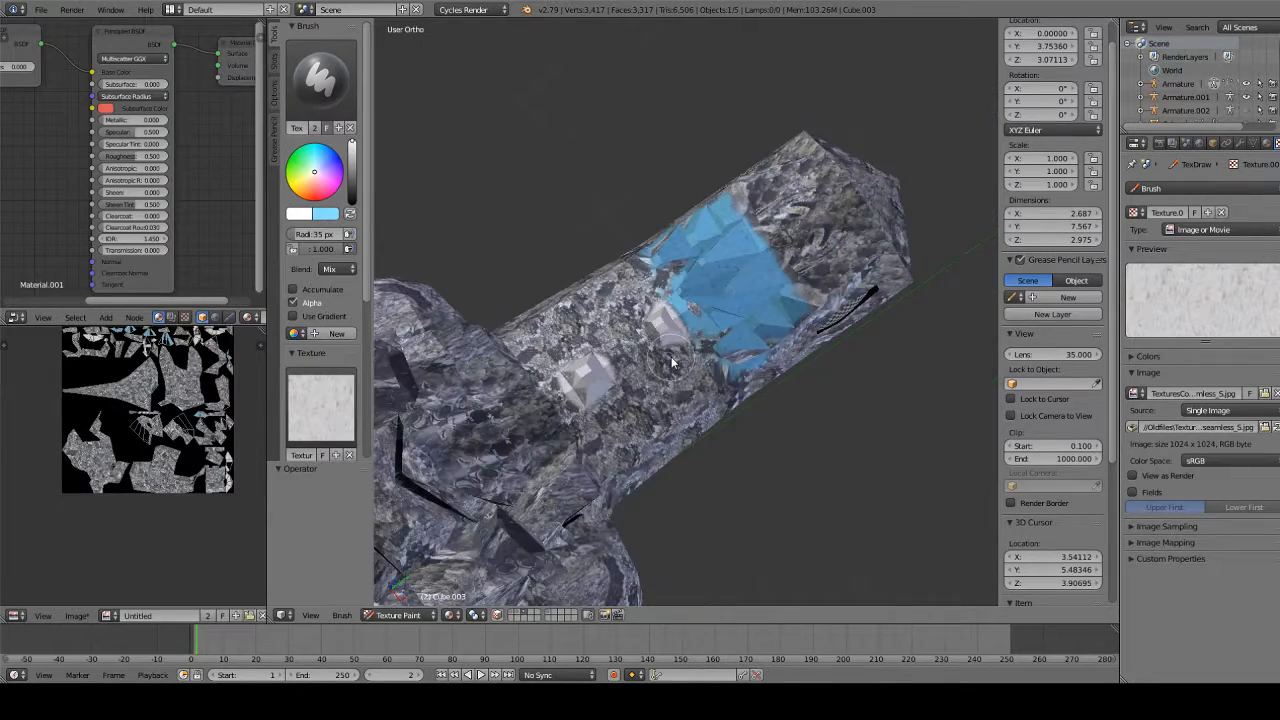
{"action": "middle_click_drag", "start_coordinate": [670, 356], "coordinate": [717, 265]}
{"action": "scroll", "coordinate": [700, 277], "scroll_direction": "up", "scroll_amount": 7}
{"action": "left_click_drag", "start_coordinate": [622, 295], "coordinate": [654, 348]}
{"action": "middle_click_drag", "start_coordinate": [620, 340], "coordinate": [592, 337]}
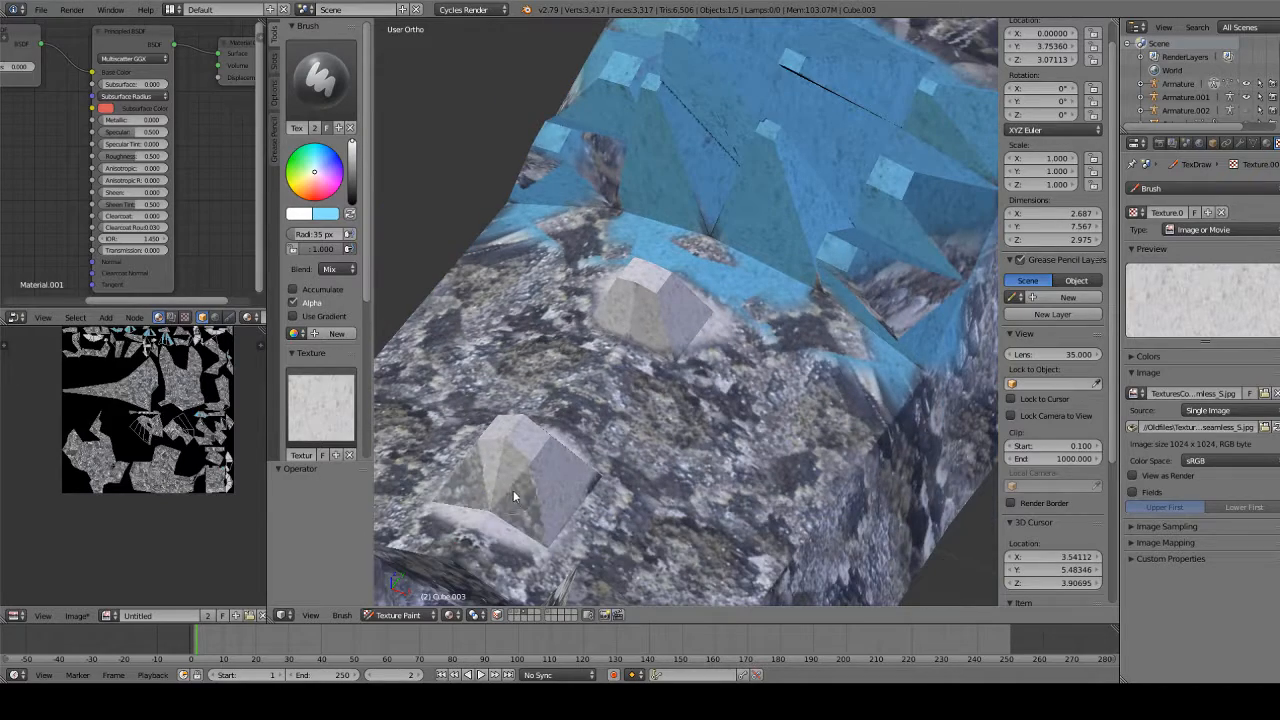
{"action": "mouse_move", "coordinate": [513, 496]}
{"action": "left_mouse_down"}
{"action": "mouse_move", "coordinate": [475, 505]}
{"action": "mouse_move", "coordinate": [511, 516]}
{"action": "left_mouse_up"}
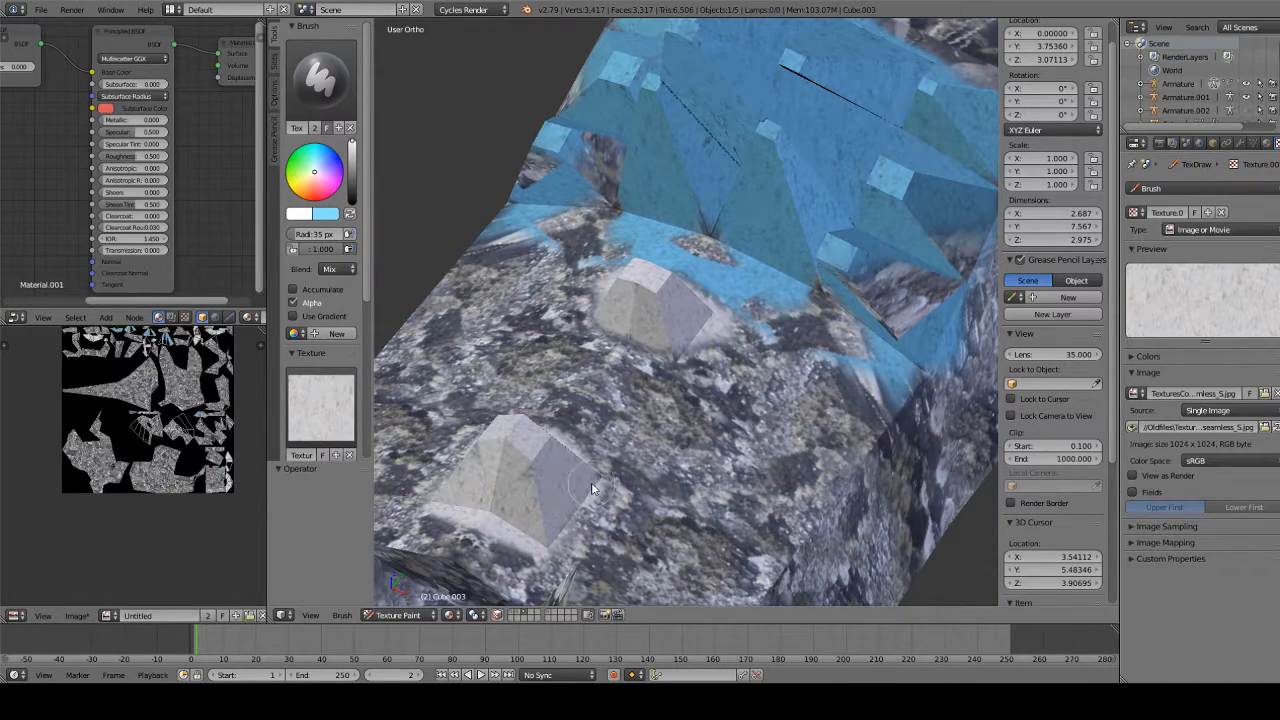
Unhide the reference sketch on its layer, compare the flank marking with the model in side view, and return to the painted model's layer
{"action": "middle_click_drag", "start_coordinate": [545, 465], "coordinate": [840, 410]}
{"action": "scroll", "coordinate": [988, 449], "scroll_direction": "down", "scroll_amount": 3}
{"action": "scroll", "coordinate": [832, 405], "scroll_direction": "down", "scroll_amount": 8}
{"action": "middle_click_drag", "start_coordinate": [613, 343], "coordinate": [745, 286]}
{"action": "key", "text": "KP_3"}
{"action": "key", "text": "KP_5"}
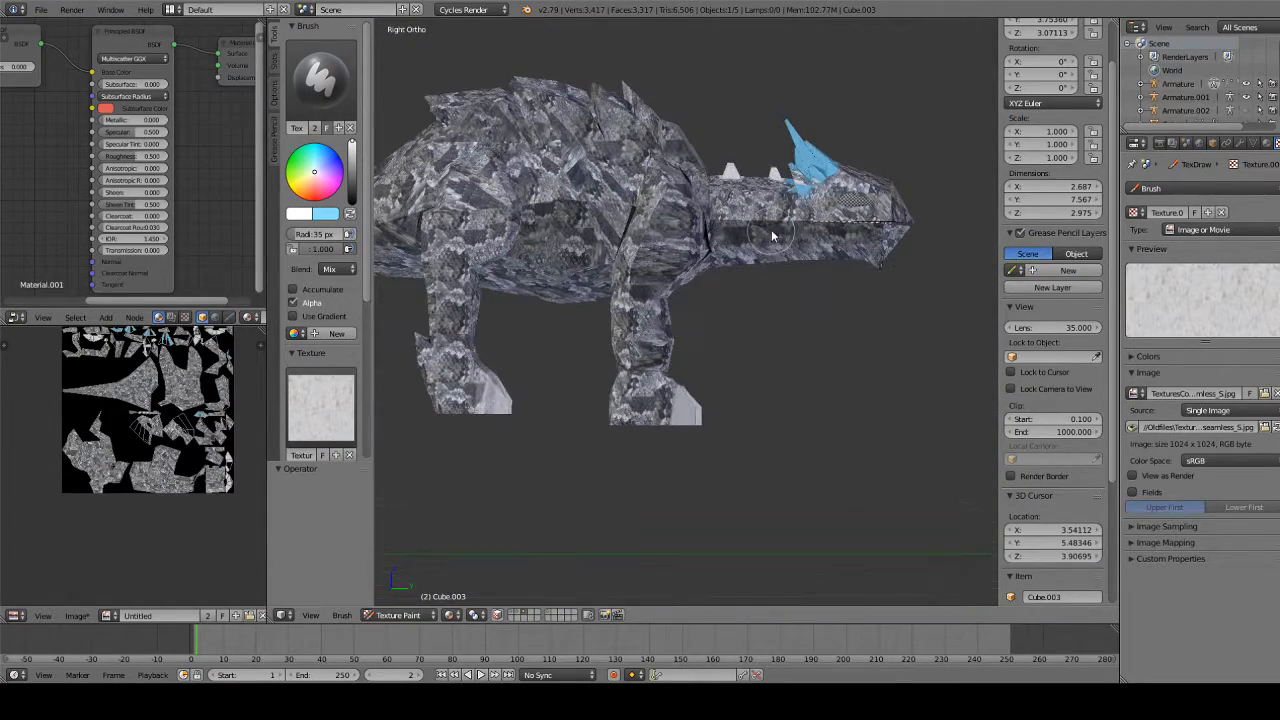
{"action": "left_click", "coordinate": [511, 611]}
{"action": "scroll", "coordinate": [510, 583], "scroll_direction": "down", "scroll_amount": 4}
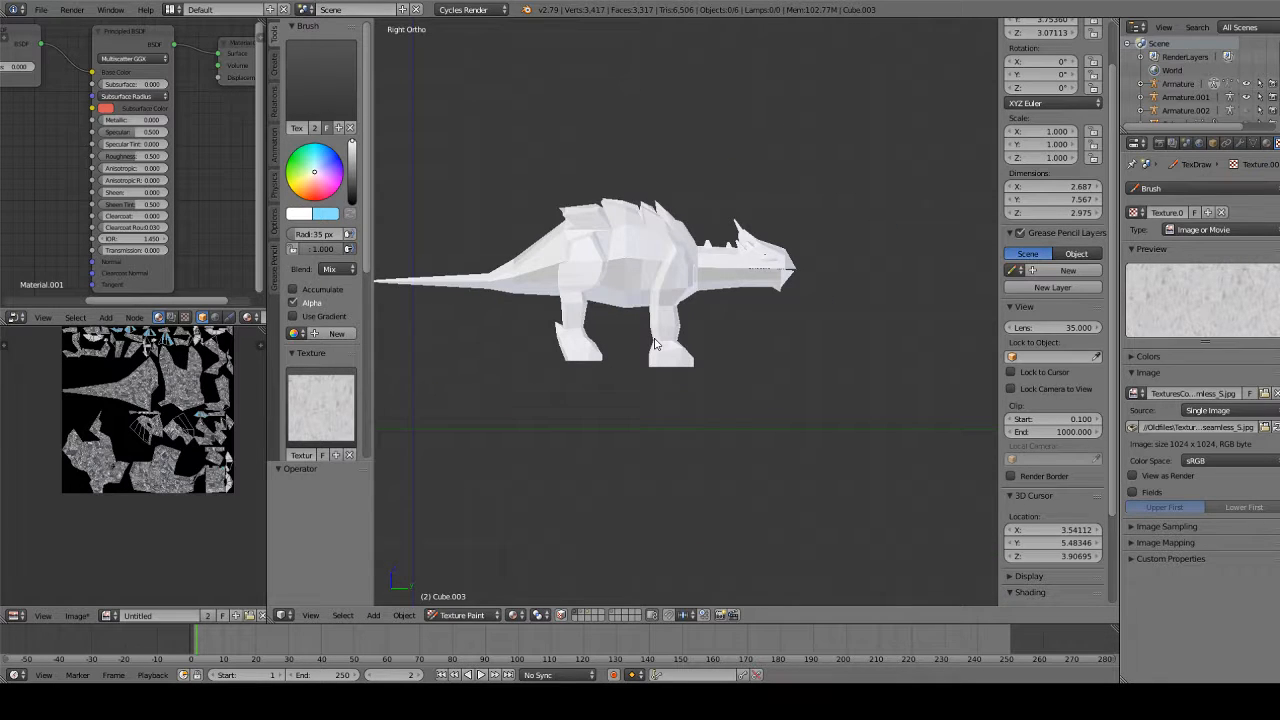
{"action": "key", "text": "alt+h"}
{"action": "scroll", "coordinate": [655, 343], "scroll_direction": "up", "scroll_amount": 5}
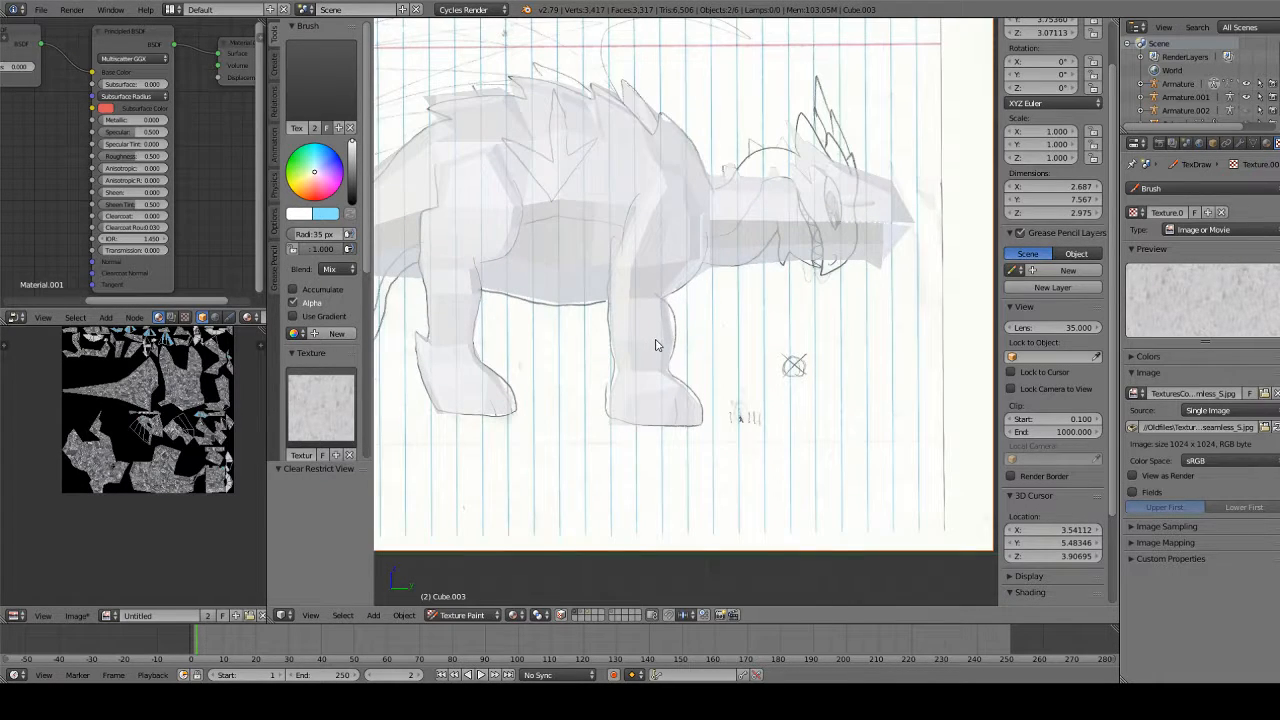
{"action": "middle_click_drag", "start_coordinate": [568, 541], "coordinate": [569, 622]}
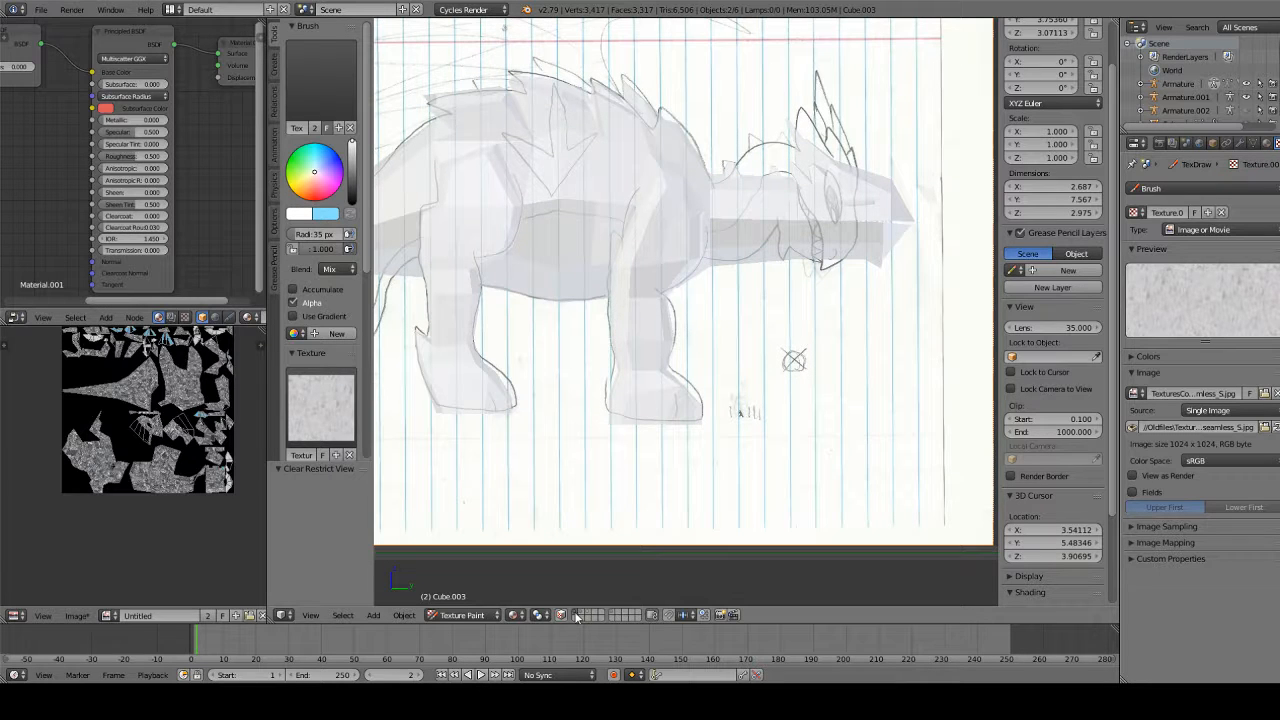
{"action": "left_click", "coordinate": [593, 614]}
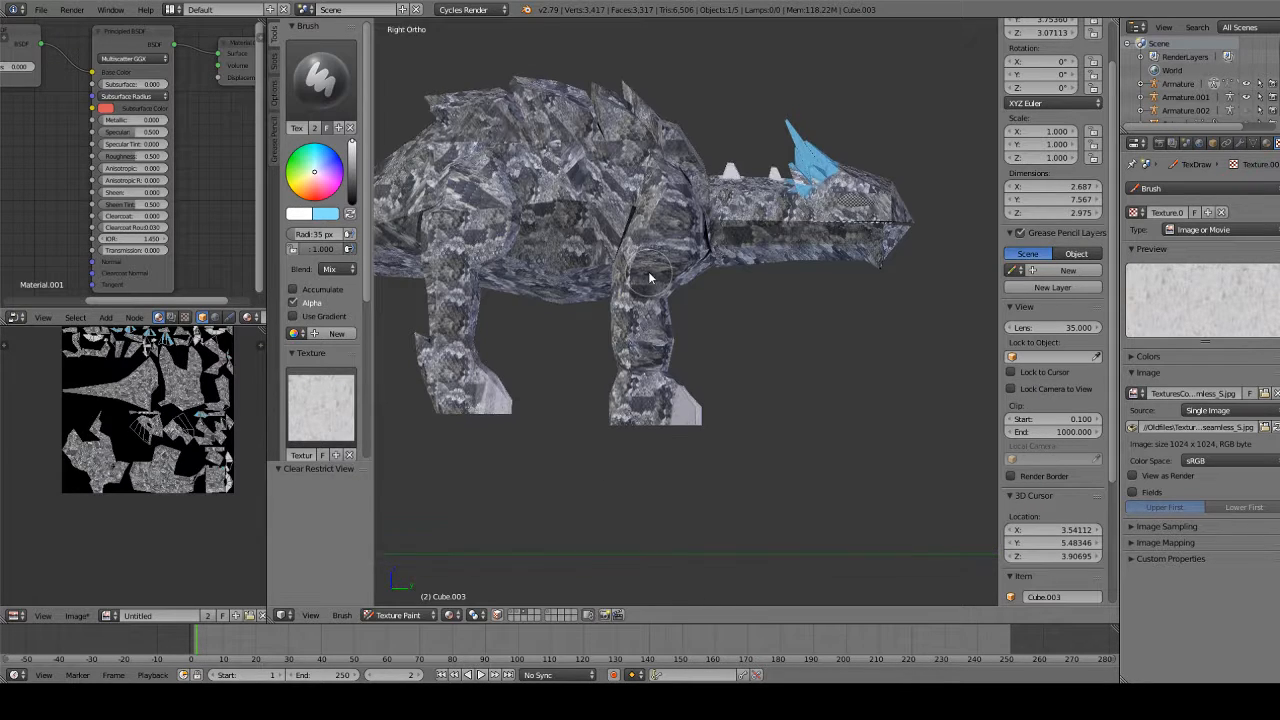
{"action": "key", "text": "KP_3"}
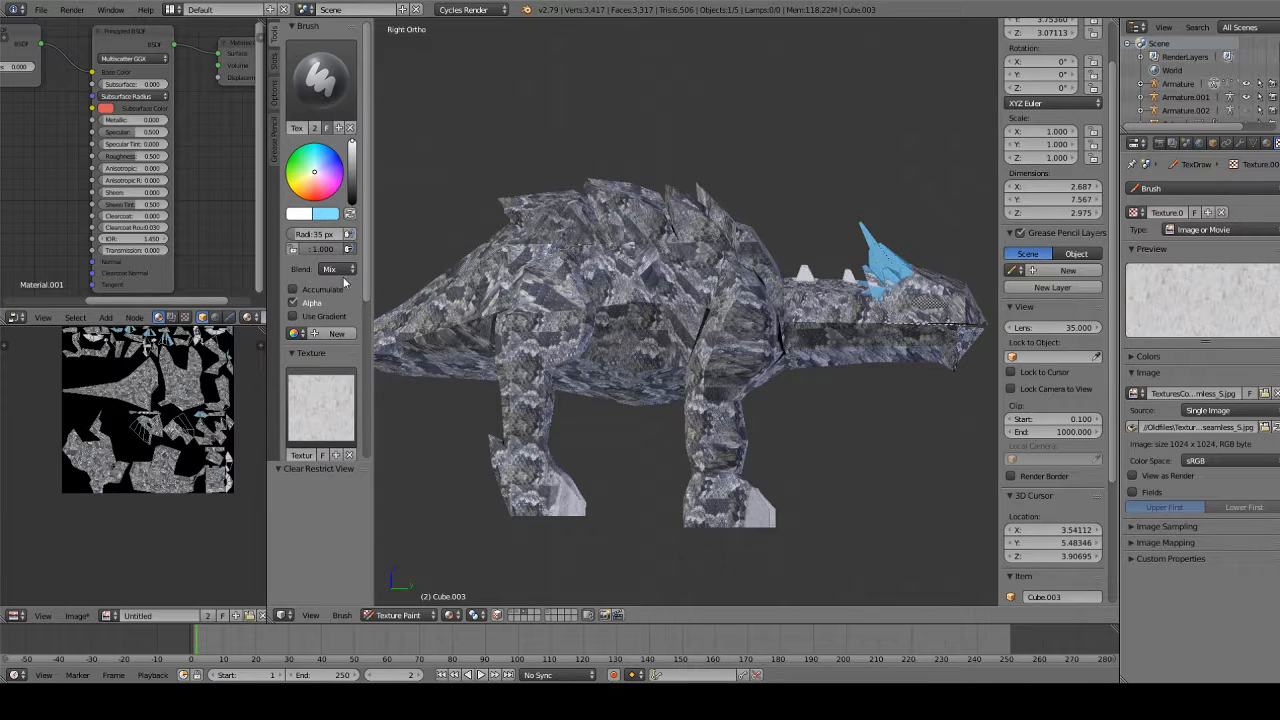
Switch the brush to the reptile-scale texture and swap the brush colours to make light blue active
{"action": "left_click", "coordinate": [321, 405]}
{"action": "left_click", "coordinate": [388, 488]}
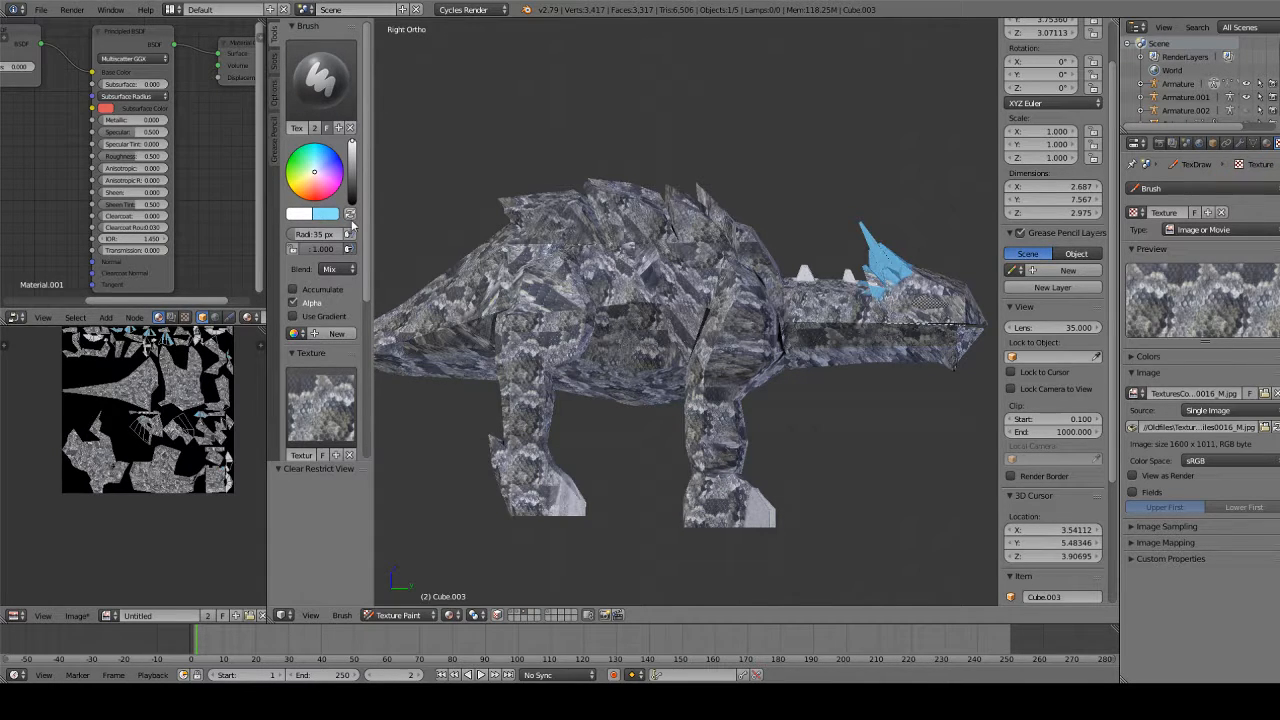
{"action": "left_click", "coordinate": [349, 216]}
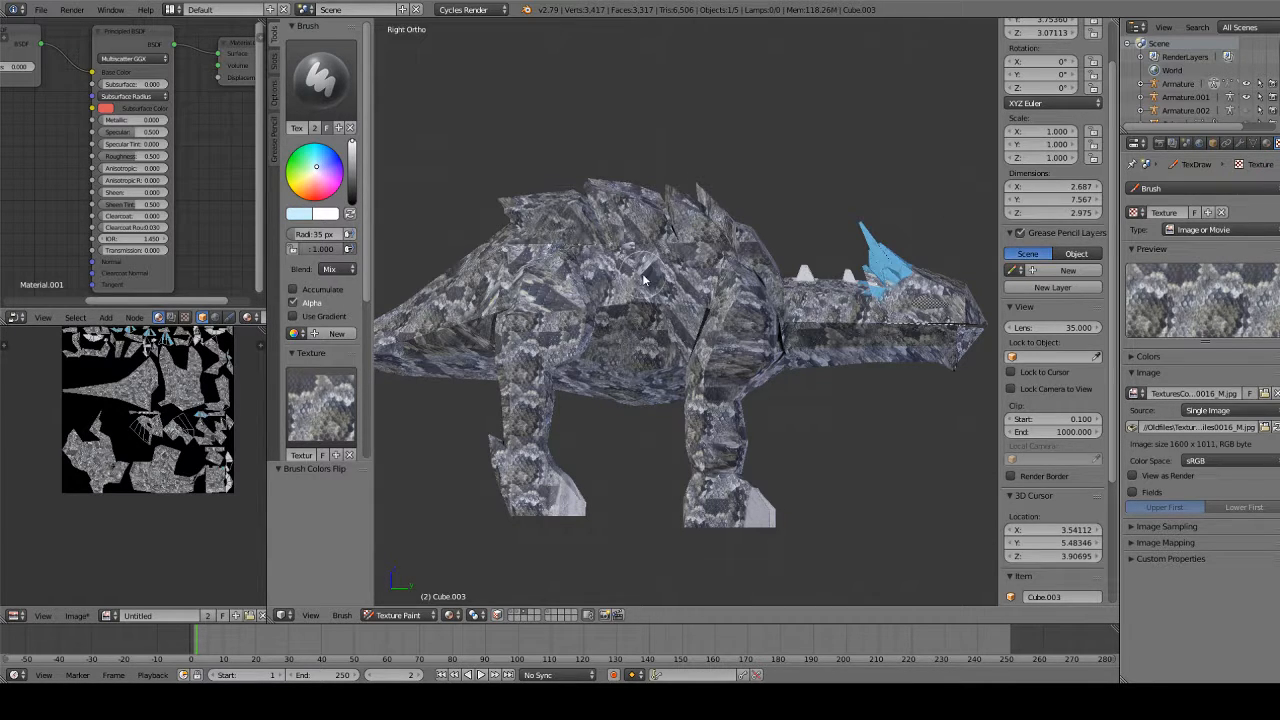
Try painting a light blue scale patch on the flank between the front and hind legs
{"action": "mouse_move", "coordinate": [643, 280]}
{"action": "left_mouse_down"}
{"action": "mouse_move", "coordinate": [636, 325]}
{"action": "mouse_move", "coordinate": [580, 270]}
{"action": "mouse_move", "coordinate": [665, 300]}
{"action": "left_mouse_up"}
{"action": "scroll", "coordinate": [660, 290], "scroll_direction": "up", "scroll_amount": 5}
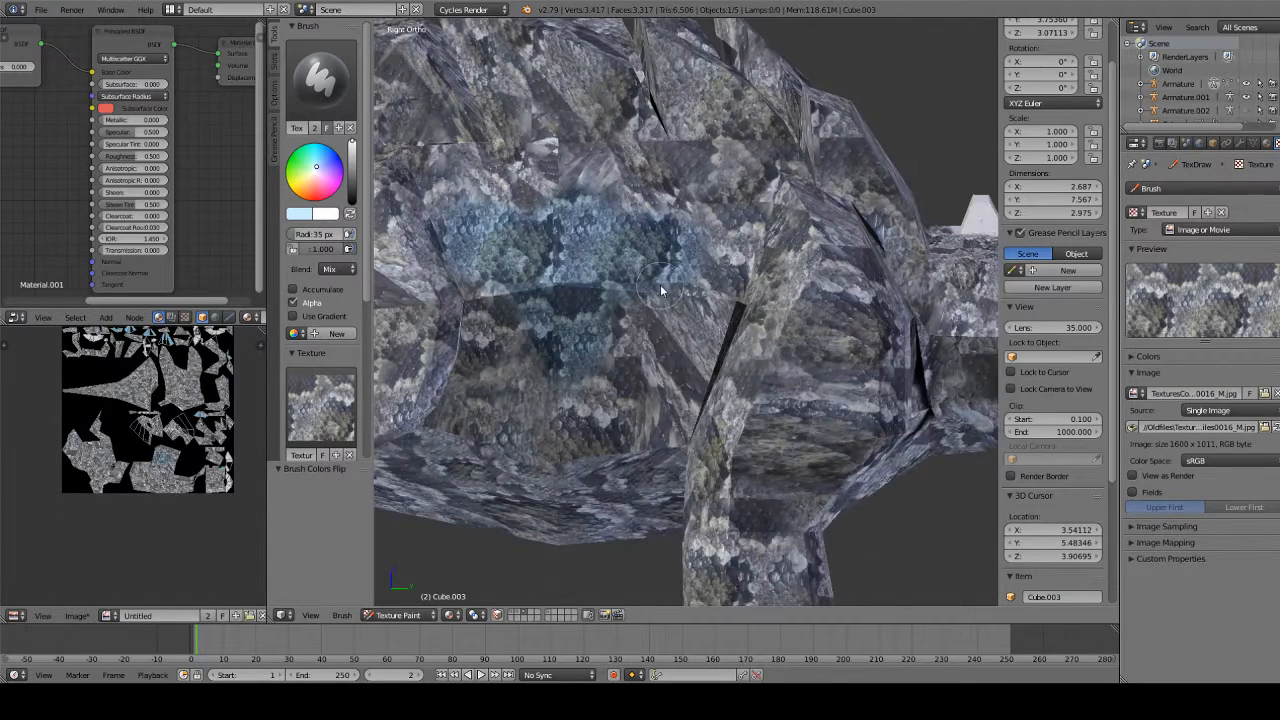
{"action": "middle_click_drag", "start_coordinate": [660, 286], "coordinate": [786, 346], "text": "shift"}
{"action": "key", "text": "ctrl+z"}
{"action": "key", "text": "ctrl+z"}
{"action": "key", "text": "ctrl+z"}
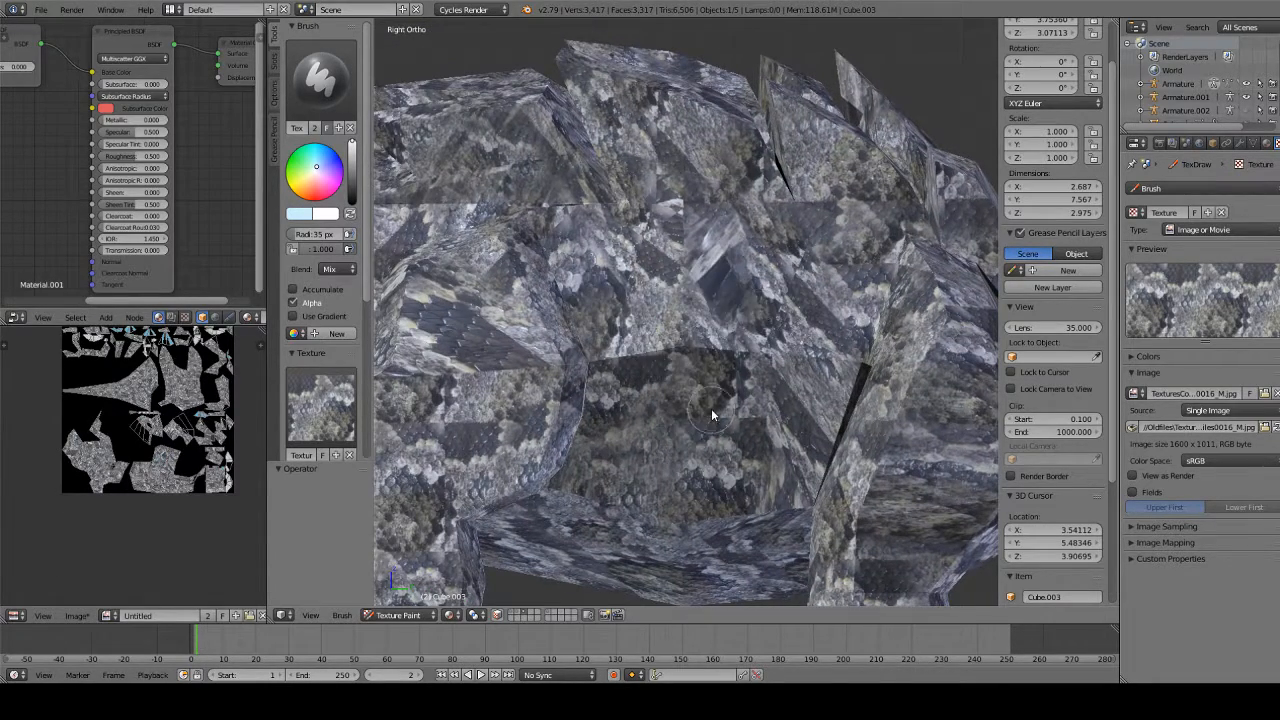
Paint a branching light blue marking on the middle of the flank and check it against the reference sketch
{"action": "mouse_move", "coordinate": [712, 414]}
{"action": "left_mouse_down"}
{"action": "mouse_move", "coordinate": [700, 345]}
{"action": "mouse_move", "coordinate": [702, 420]}
{"action": "mouse_move", "coordinate": [590, 290]}
{"action": "mouse_move", "coordinate": [690, 405]}
{"action": "mouse_move", "coordinate": [705, 275]}
{"action": "mouse_move", "coordinate": [700, 385]}
{"action": "mouse_move", "coordinate": [800, 285]}
{"action": "mouse_move", "coordinate": [752, 338]}
{"action": "left_mouse_up"}
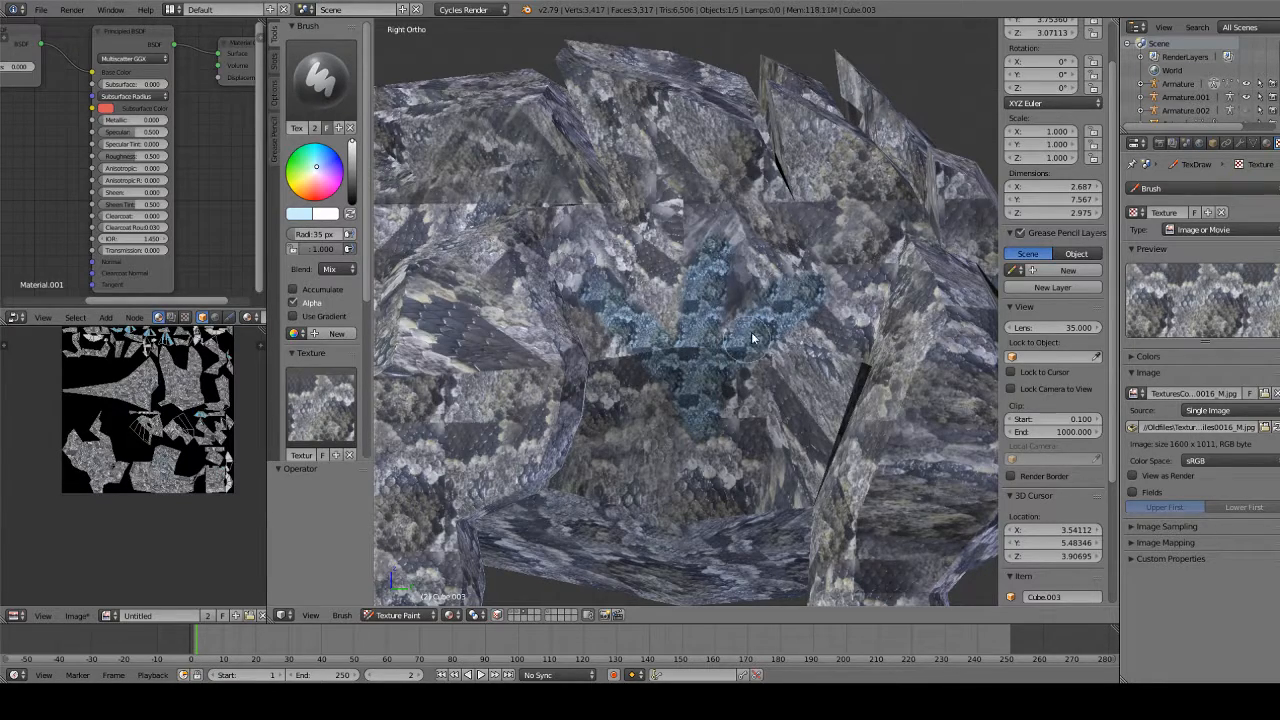
{"action": "scroll", "coordinate": [752, 338], "scroll_direction": "down", "scroll_amount": 5}
{"action": "middle_click_drag", "start_coordinate": [777, 206], "coordinate": [676, 580]}
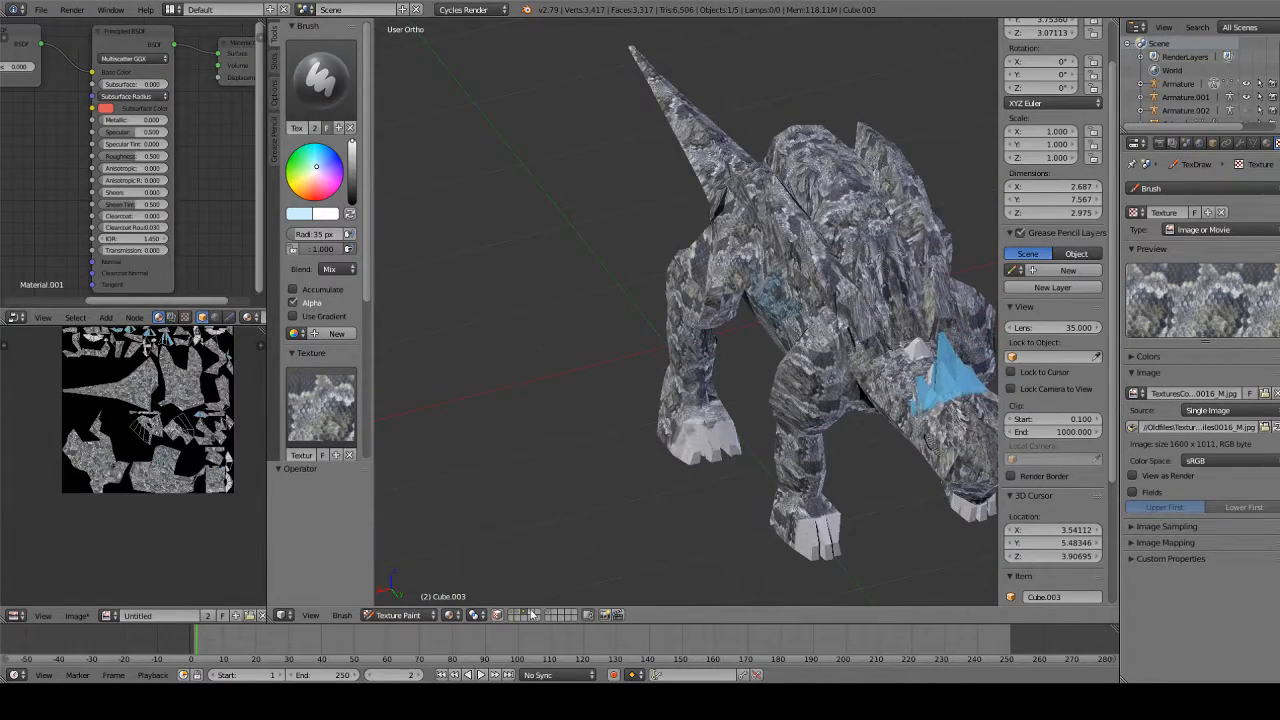
{"action": "key", "text": "alt+z"}
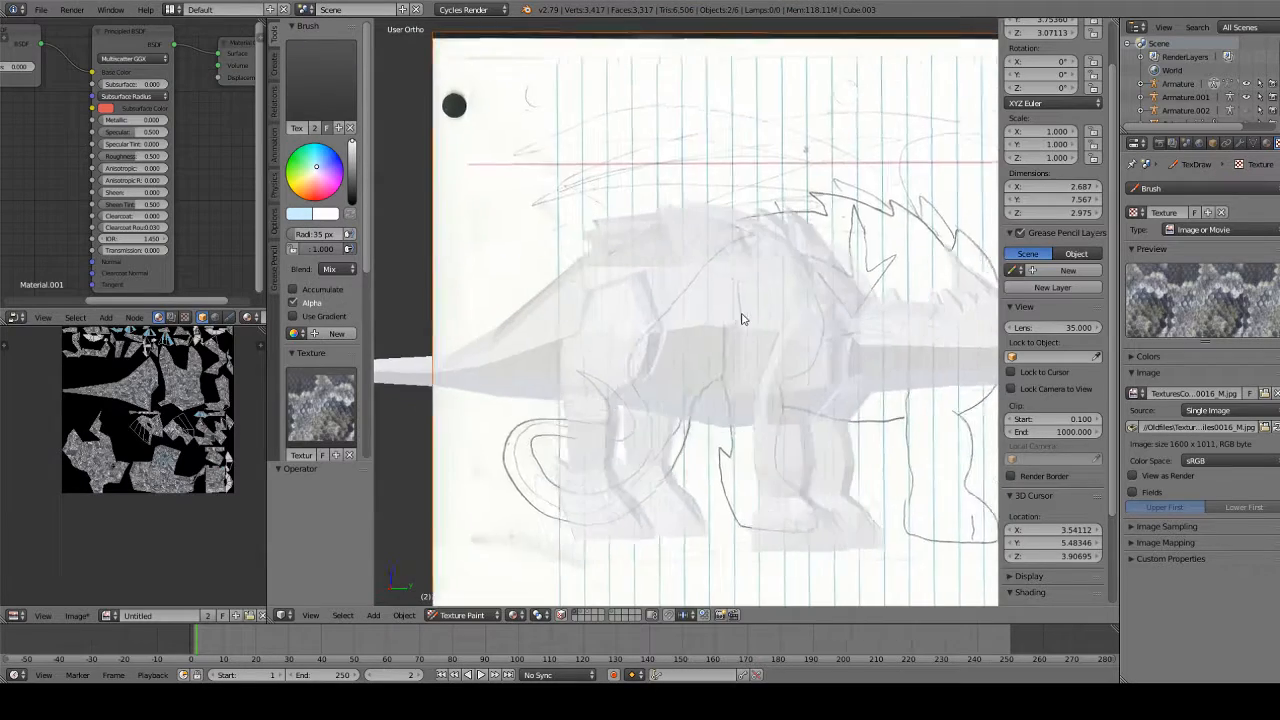
{"action": "middle_click_drag", "start_coordinate": [761, 314], "coordinate": [762, 314]}
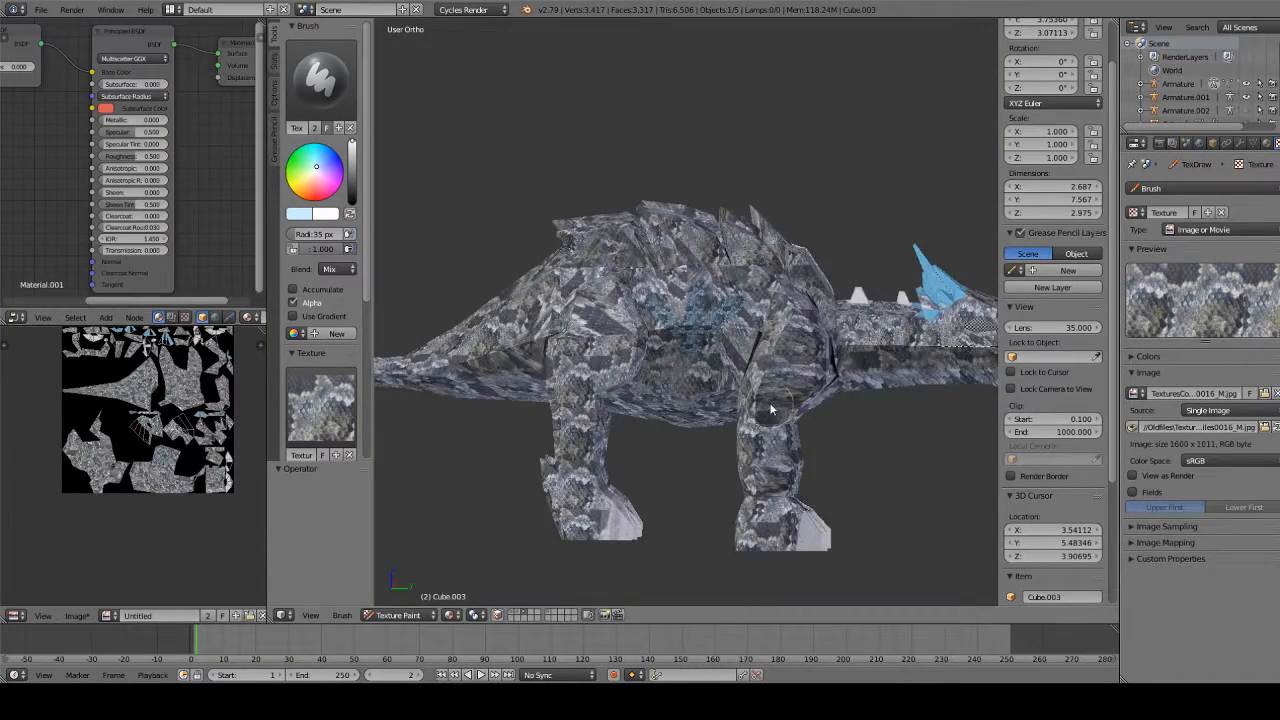
{"action": "middle_click_drag", "start_coordinate": [770, 410], "coordinate": [760, 330]}
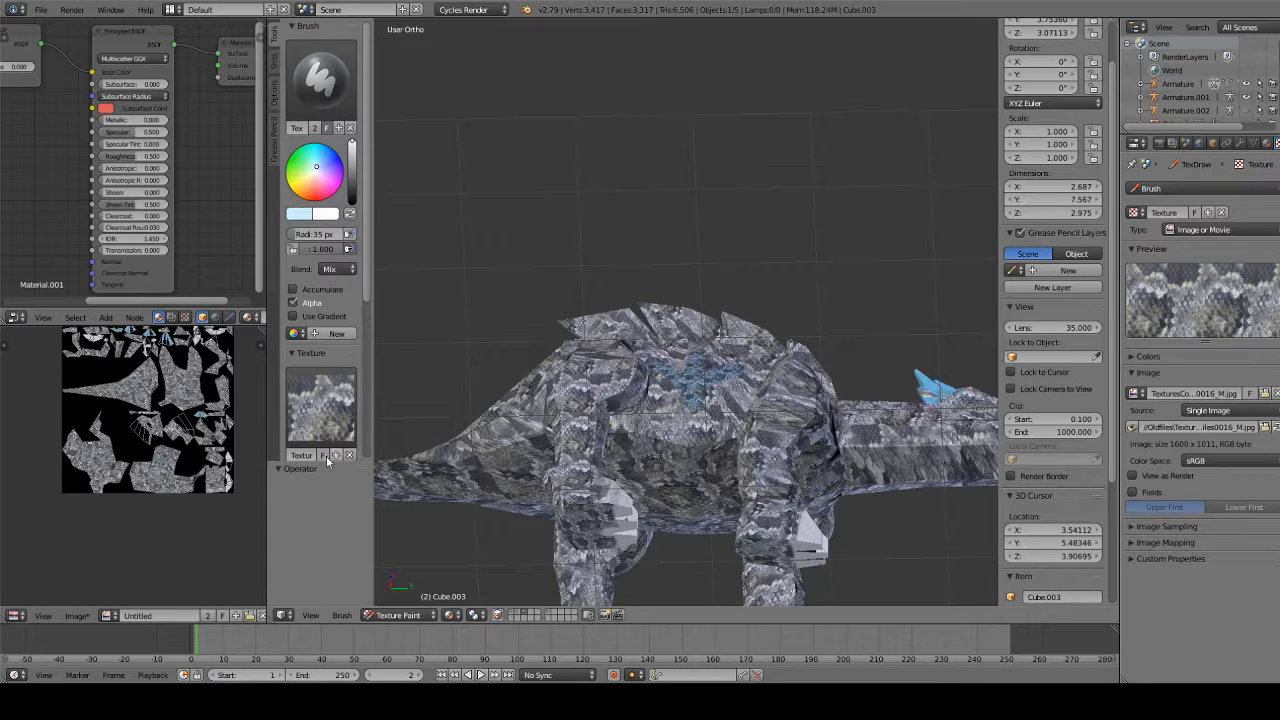
Add a new brush texture and browse the HeroesGame and Oldfiles folders for an image, leaving the texture without one
{"action": "left_click", "coordinate": [305, 410]}
{"action": "left_click", "coordinate": [335, 455]}
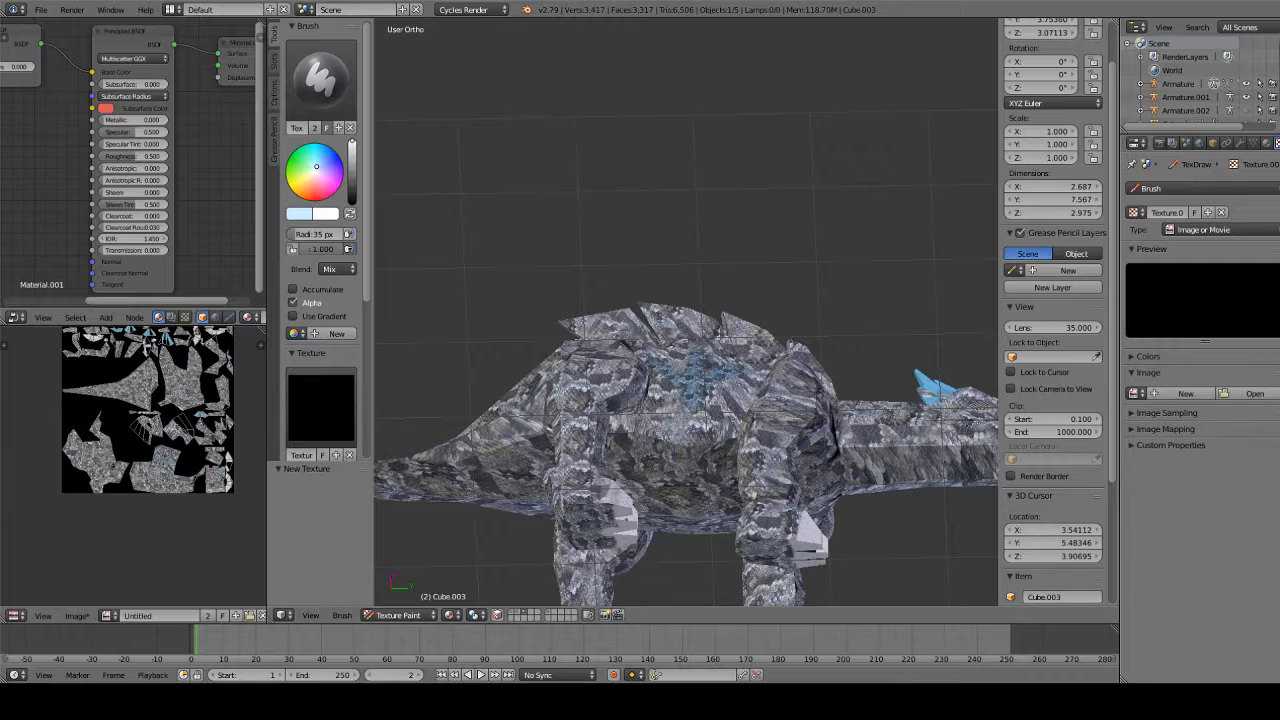
{"action": "left_click", "coordinate": [1262, 396]}
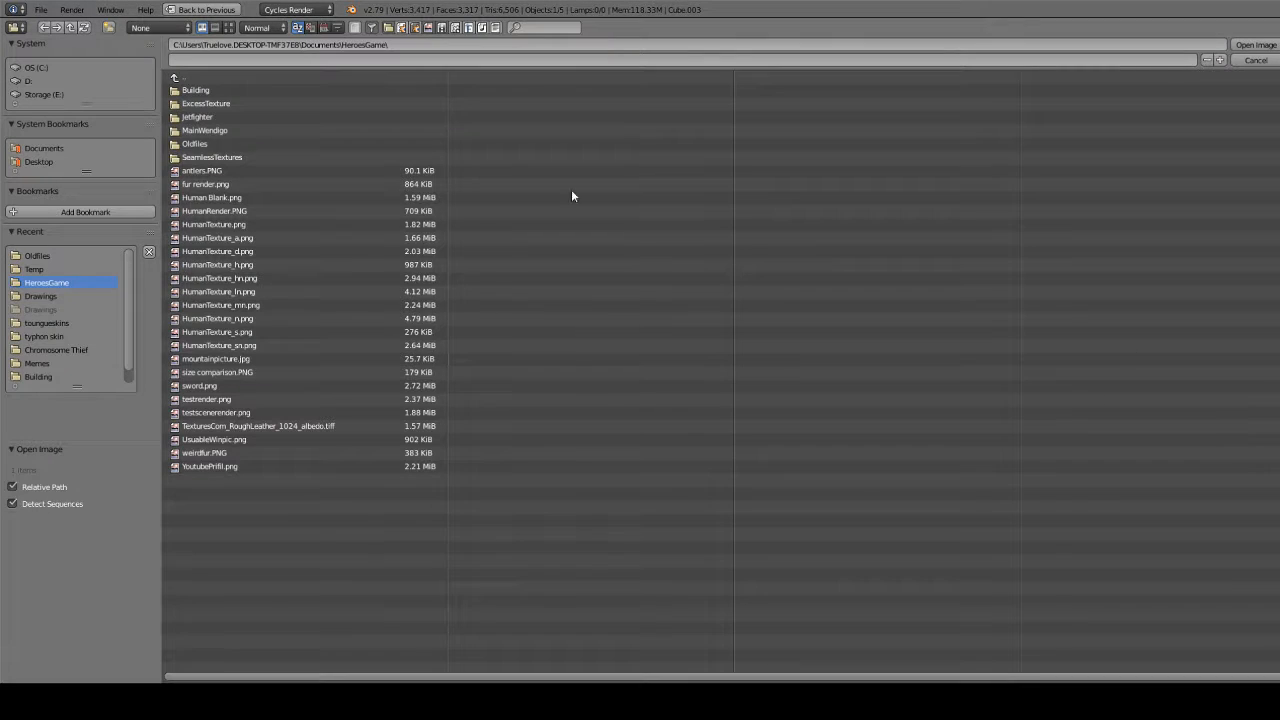
{"action": "left_click", "coordinate": [229, 28]}
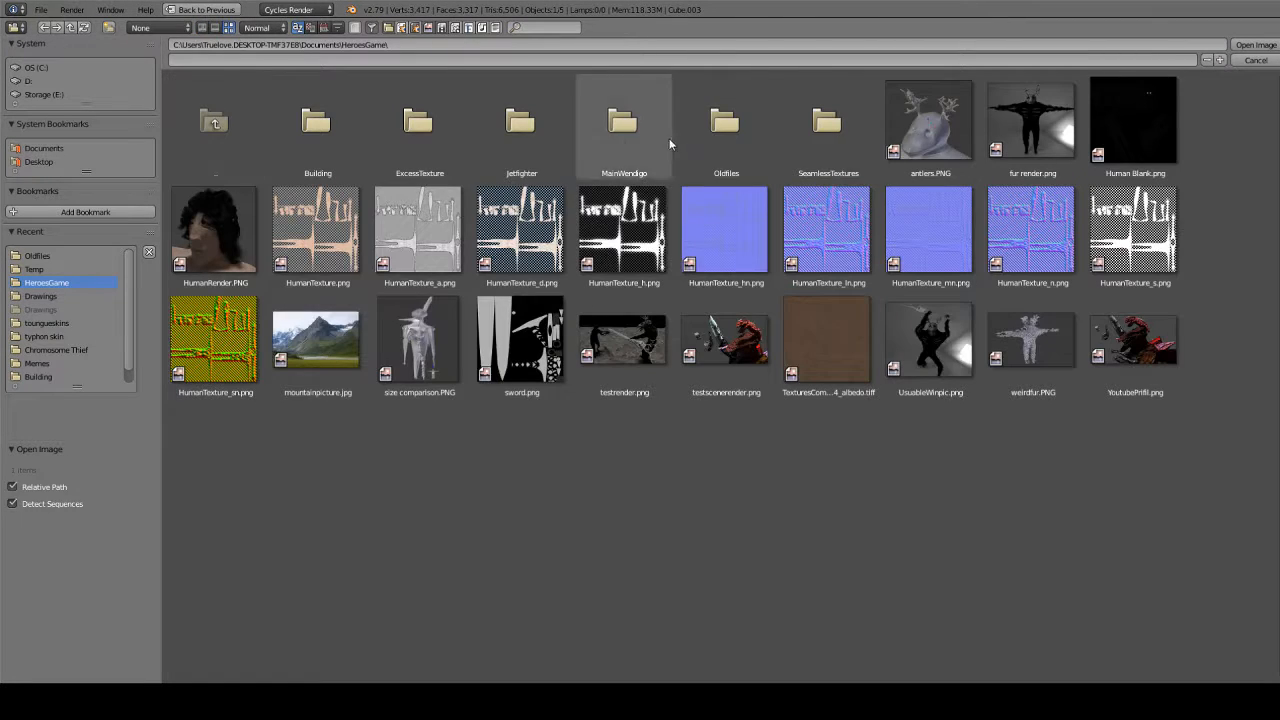
{"action": "left_click", "coordinate": [746, 128]}
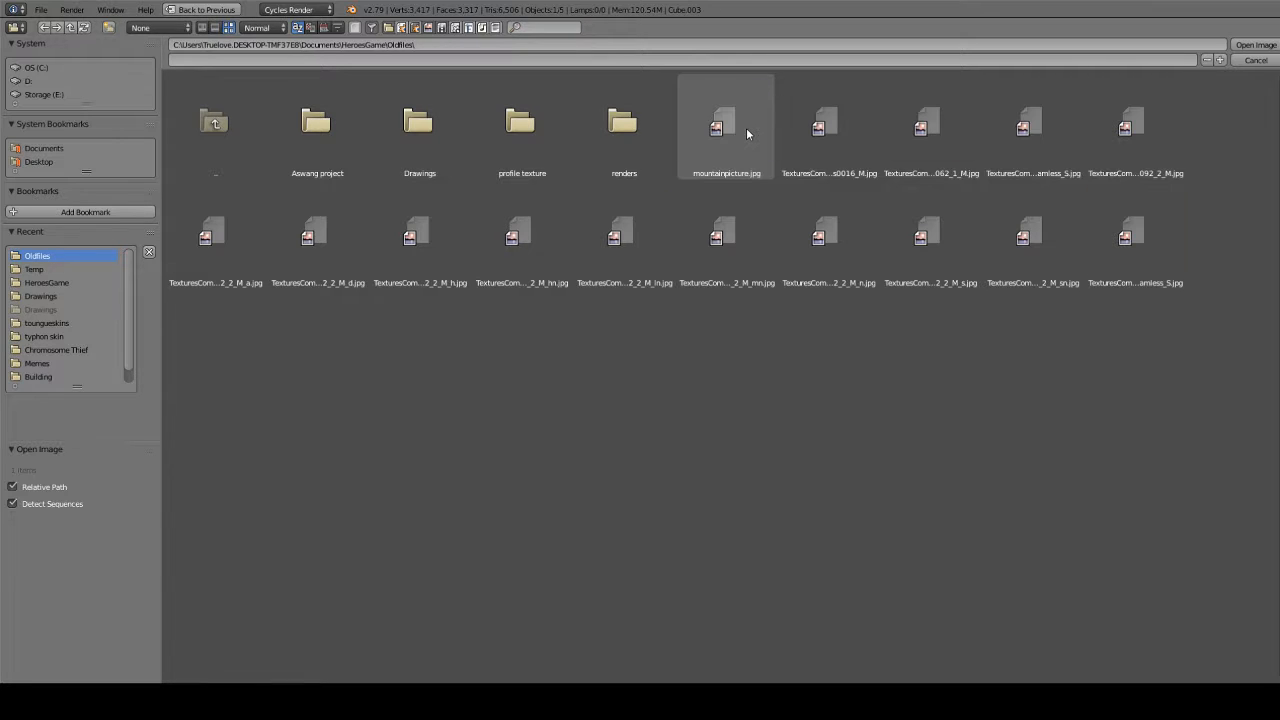
{"action": "left_click", "coordinate": [182, 162]}
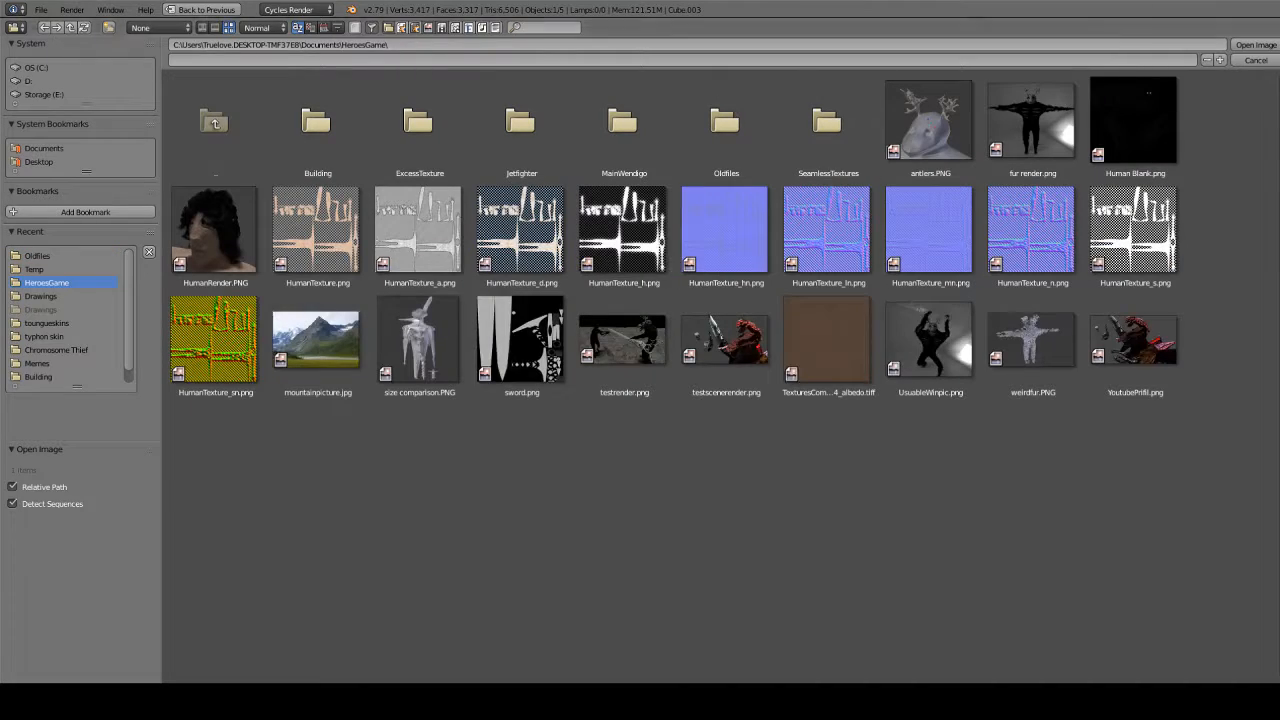
{"action": "left_click", "coordinate": [1256, 60]}
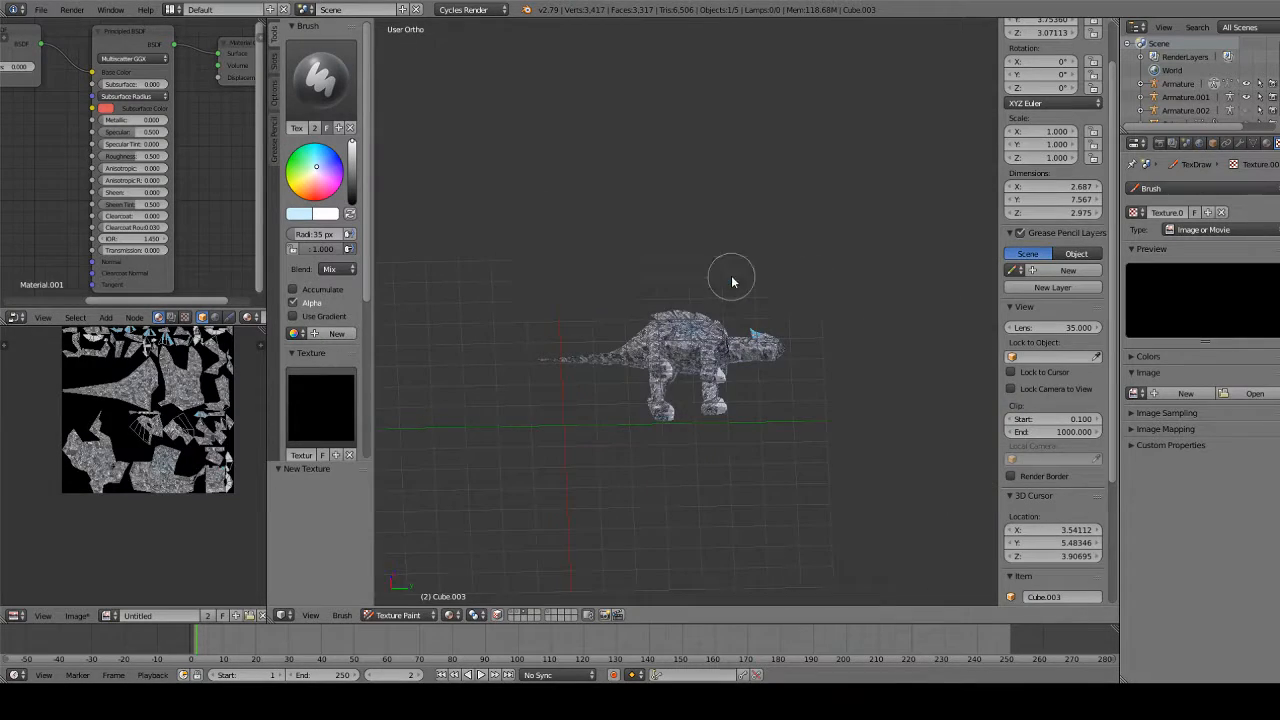
Examine the blue flank marking on the model and up close in the UV texture image
{"action": "middle_click_drag", "start_coordinate": [731, 280], "coordinate": [743, 409]}
{"action": "scroll", "coordinate": [743, 405], "scroll_direction": "up", "scroll_amount": 10}
{"action": "scroll", "coordinate": [743, 401], "scroll_direction": "down", "scroll_amount": 4}
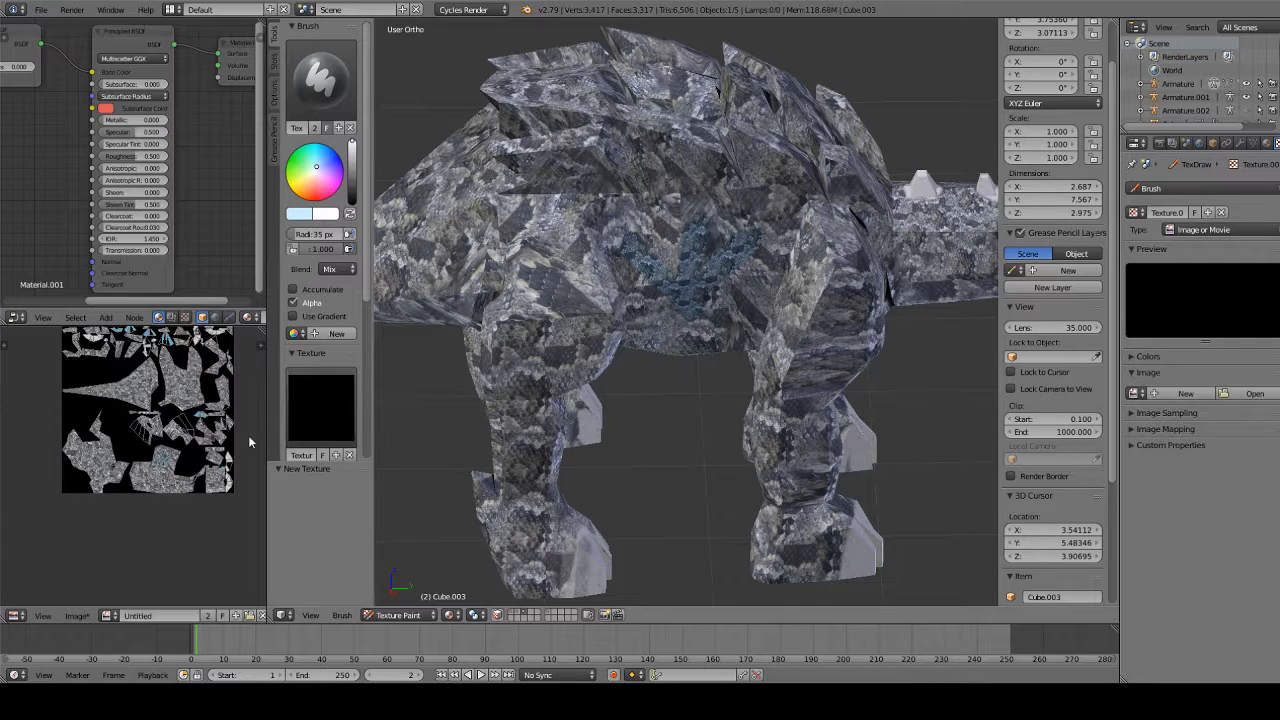
{"action": "scroll", "coordinate": [133, 488], "scroll_direction": "up", "scroll_amount": 5}
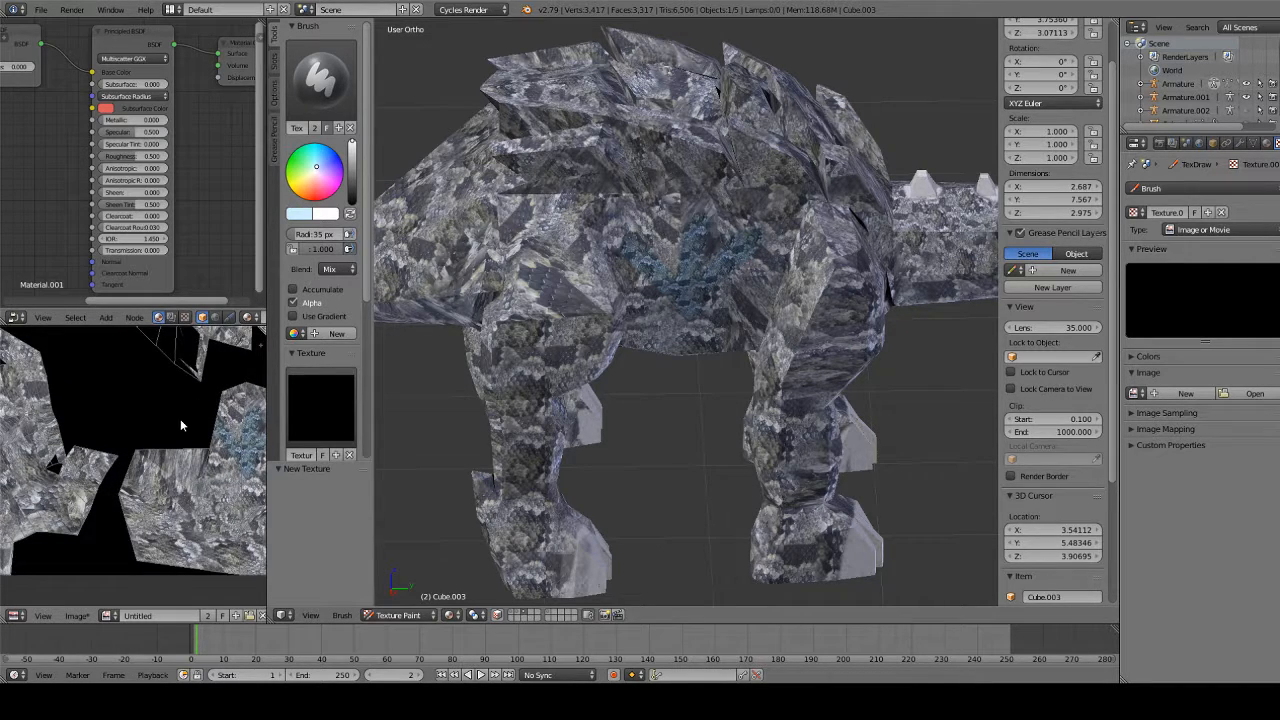
Widen the UV image editor and examine the dinosaur's texture islands for bare, unpainted areas
{"action": "scroll", "coordinate": [175, 430], "scroll_direction": "down", "scroll_amount": 3}
{"action": "scroll", "coordinate": [130, 615], "scroll_direction": "down", "scroll_amount": 5}
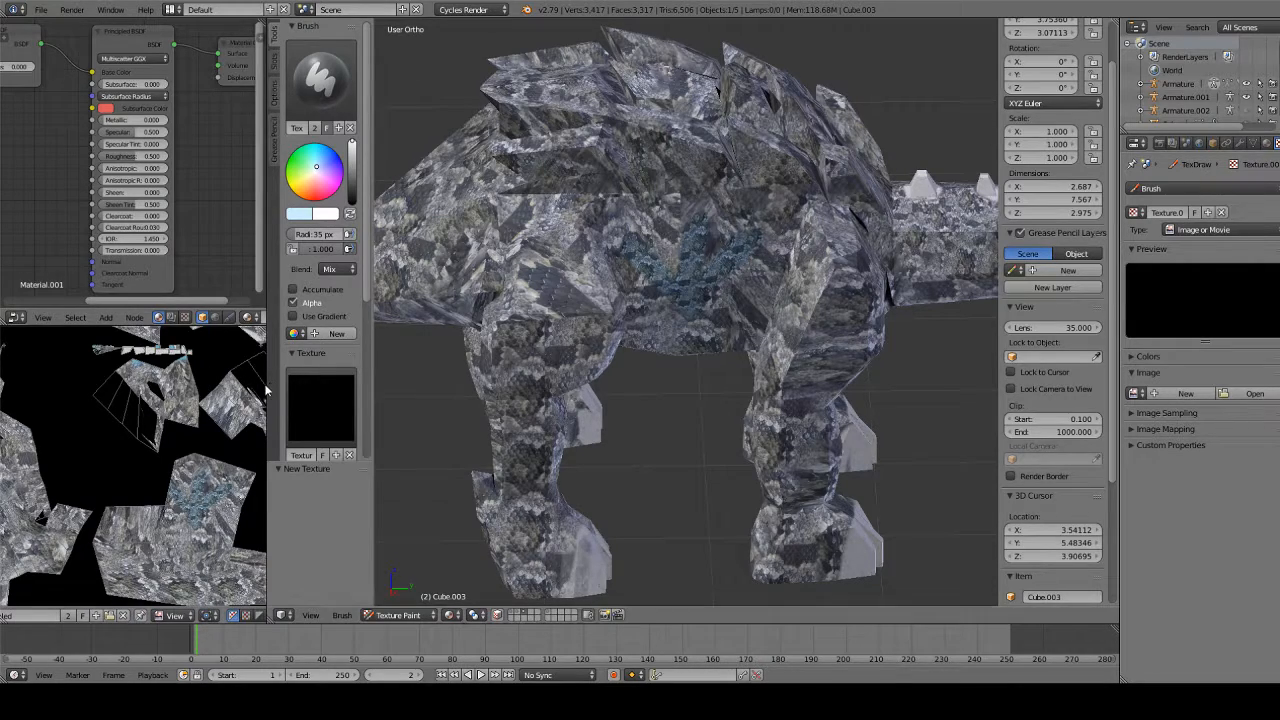
{"action": "left_click_drag", "start_coordinate": [266, 383], "coordinate": [400, 385]}
{"action": "scroll", "coordinate": [303, 396], "scroll_direction": "down", "scroll_amount": 3}
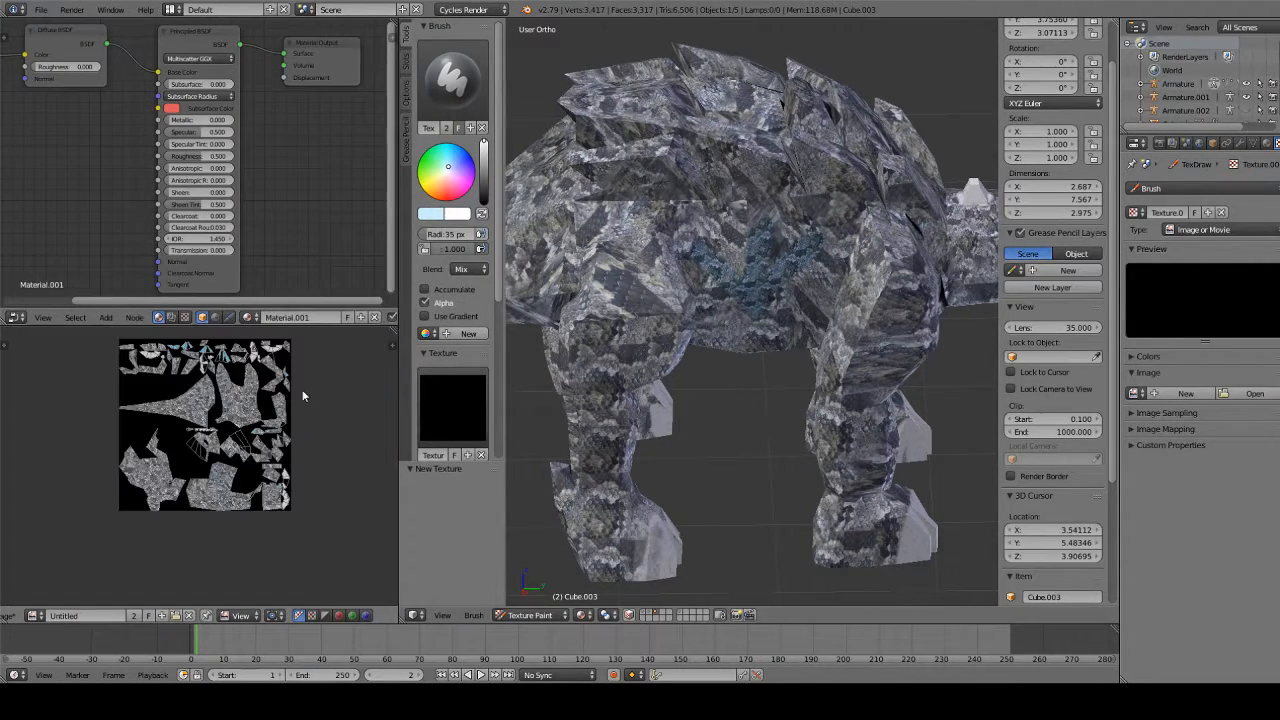
{"action": "middle_click_drag", "start_coordinate": [303, 396], "coordinate": [270, 447]}
{"action": "scroll", "coordinate": [270, 446], "scroll_direction": "up", "scroll_amount": 2}
{"action": "scroll", "coordinate": [237, 447], "scroll_direction": "up", "scroll_amount": 3}
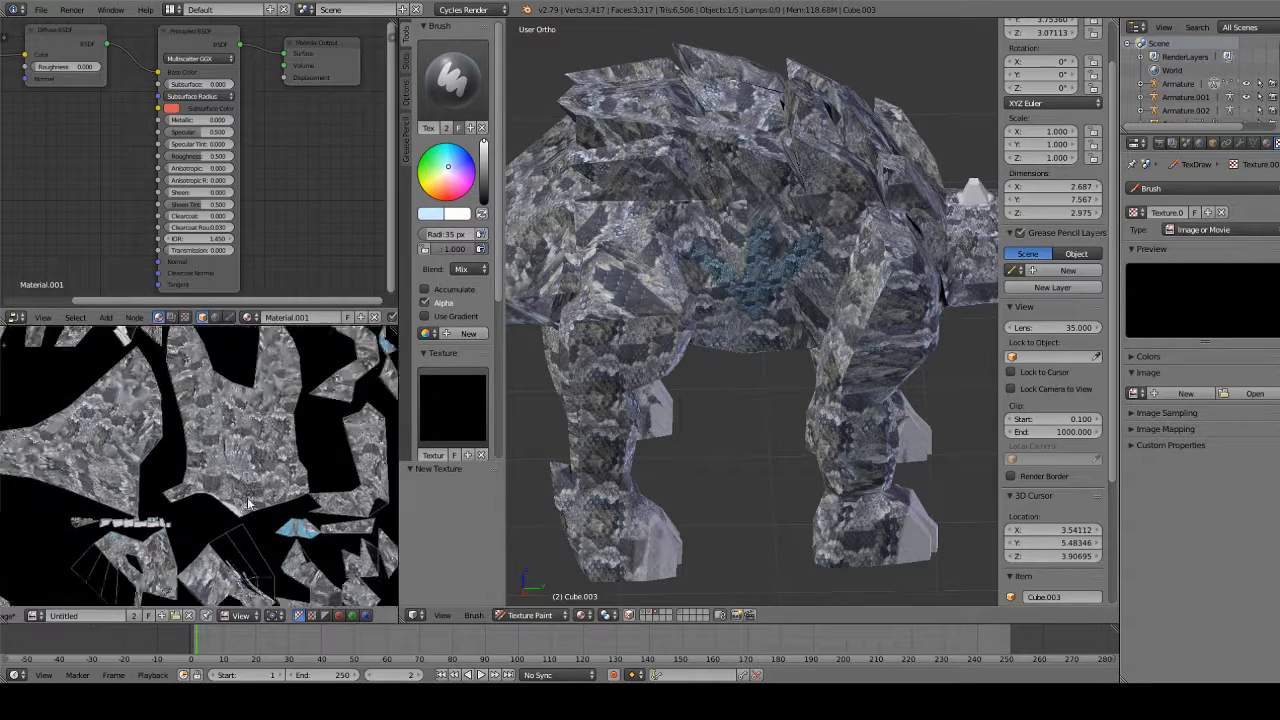
{"action": "scroll", "coordinate": [249, 426], "scroll_direction": "up", "scroll_amount": 4}
{"action": "middle_click_drag", "start_coordinate": [241, 503], "coordinate": [141, 334]}
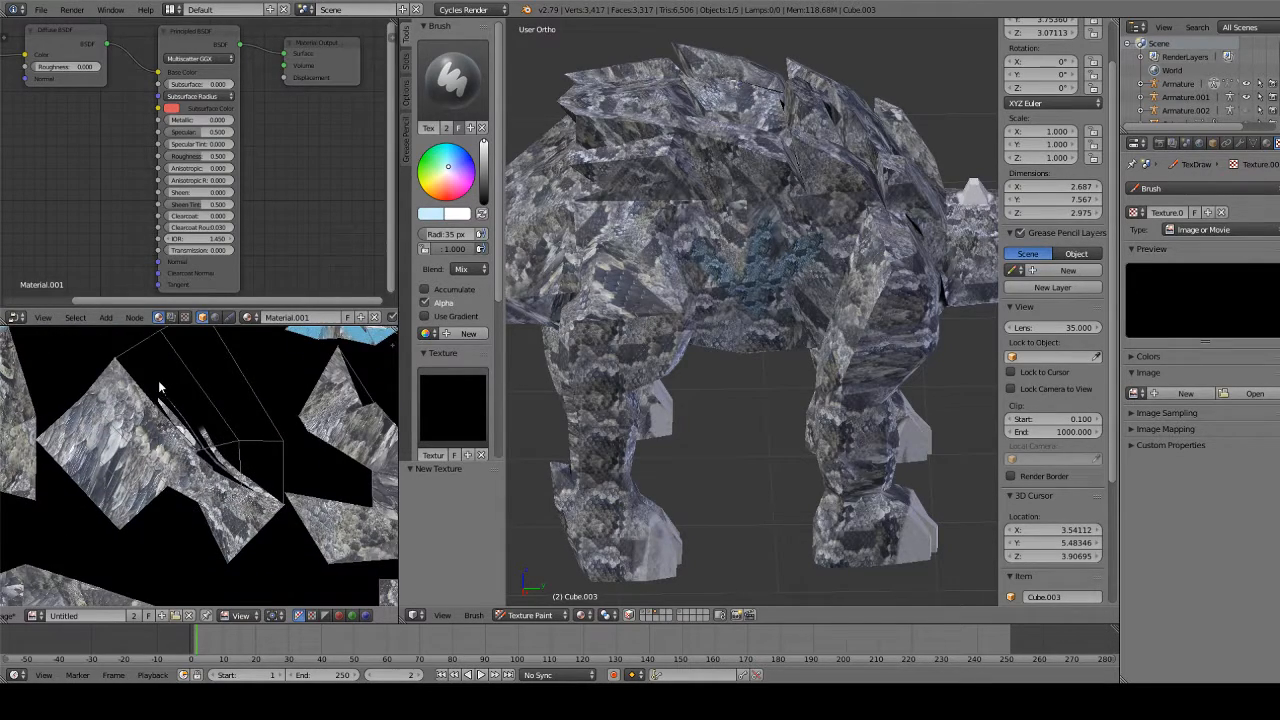
{"action": "scroll", "coordinate": [170, 408], "scroll_direction": "down", "scroll_amount": 10}
{"action": "scroll", "coordinate": [168, 508], "scroll_direction": "up", "scroll_amount": 2}
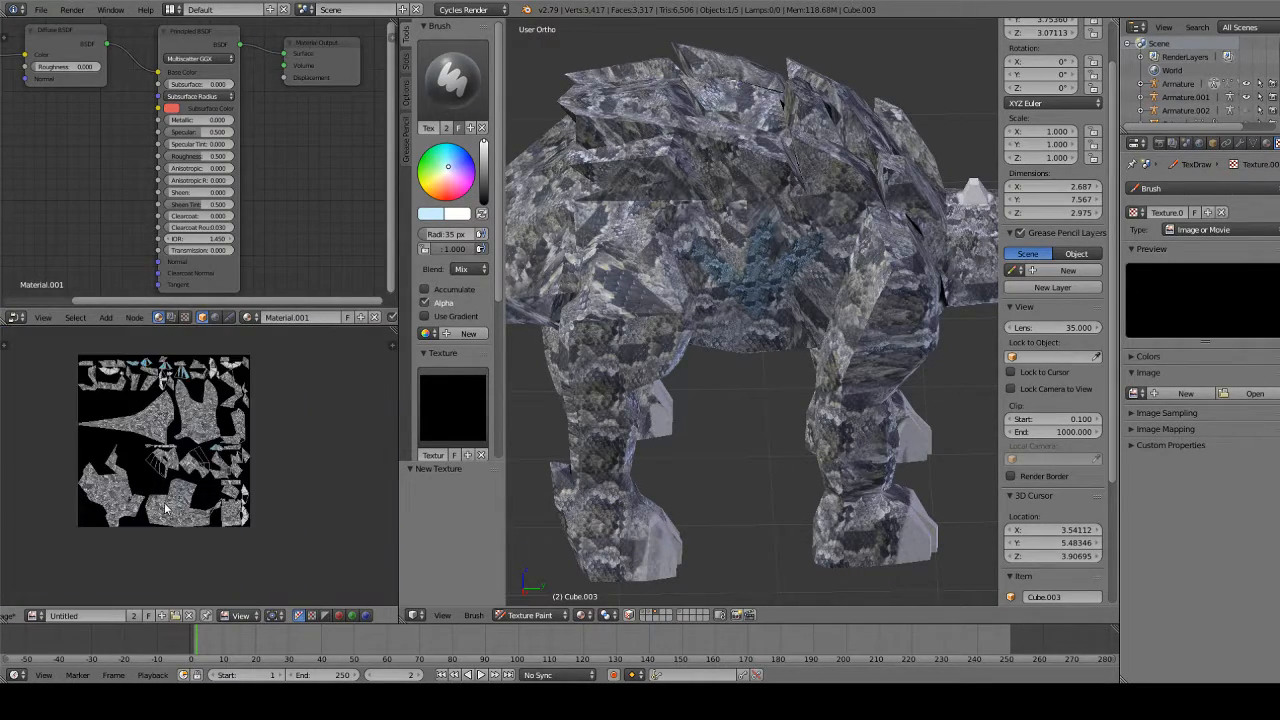
Set the image editor to Paint mode and assign the reptile-scale image texture to the brush
{"action": "left_click", "coordinate": [242, 618]}
{"action": "left_click", "coordinate": [249, 586]}
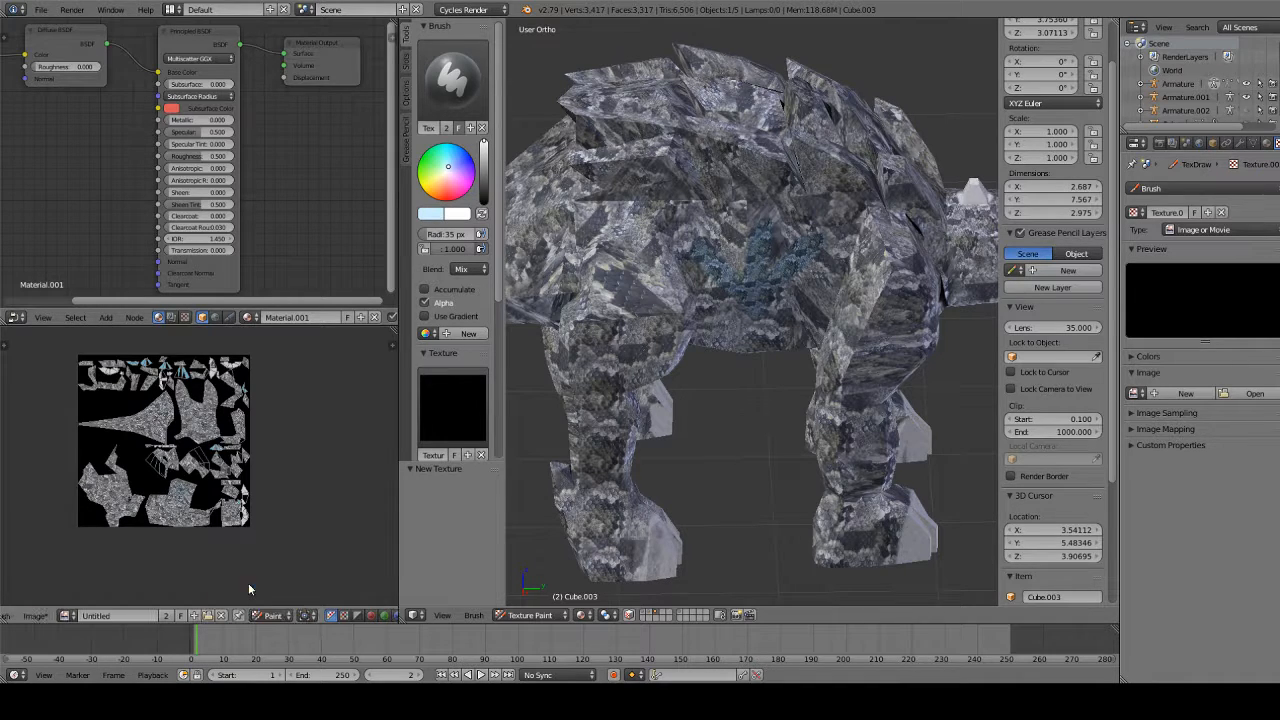
{"action": "scroll", "coordinate": [193, 427], "scroll_direction": "up", "scroll_amount": 5}
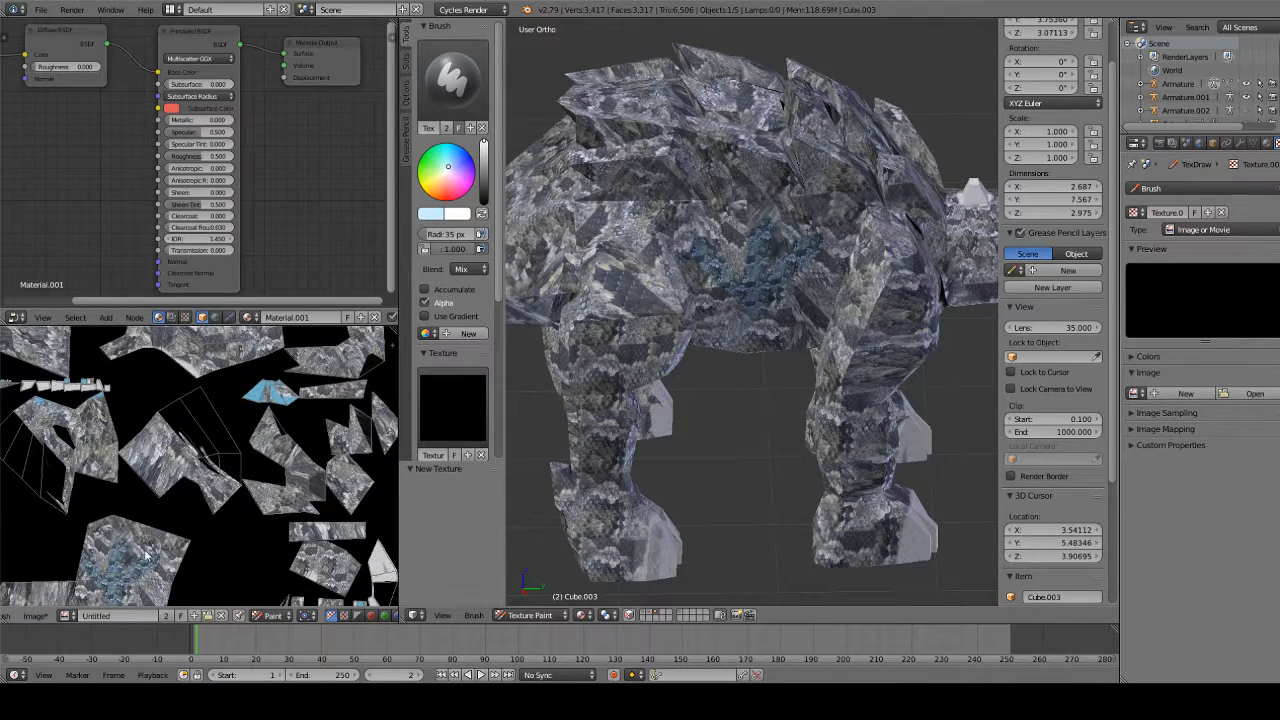
{"action": "left_click", "coordinate": [452, 405]}
{"action": "left_click", "coordinate": [503, 487]}
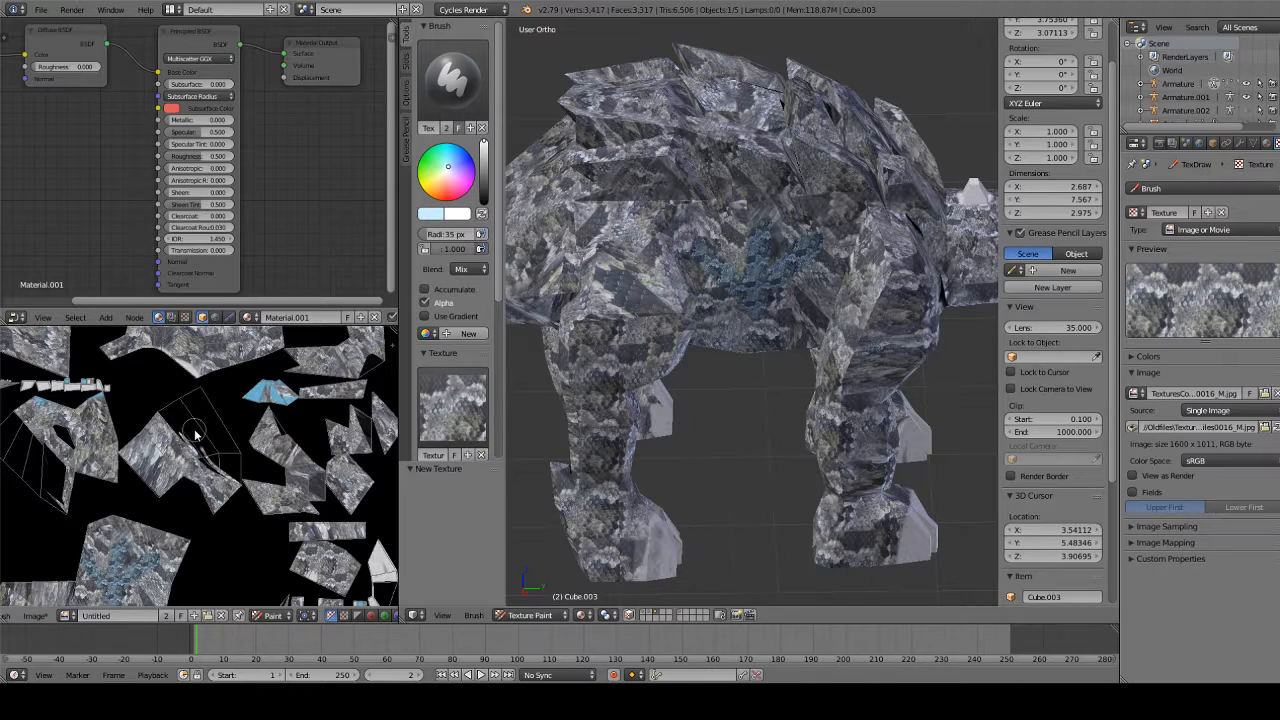
Undo a trial light blue stroke, swap the brush to white, and paint scales over the two partly bare islands beside the flank island
{"action": "left_click_drag", "start_coordinate": [195, 432], "coordinate": [212, 472]}
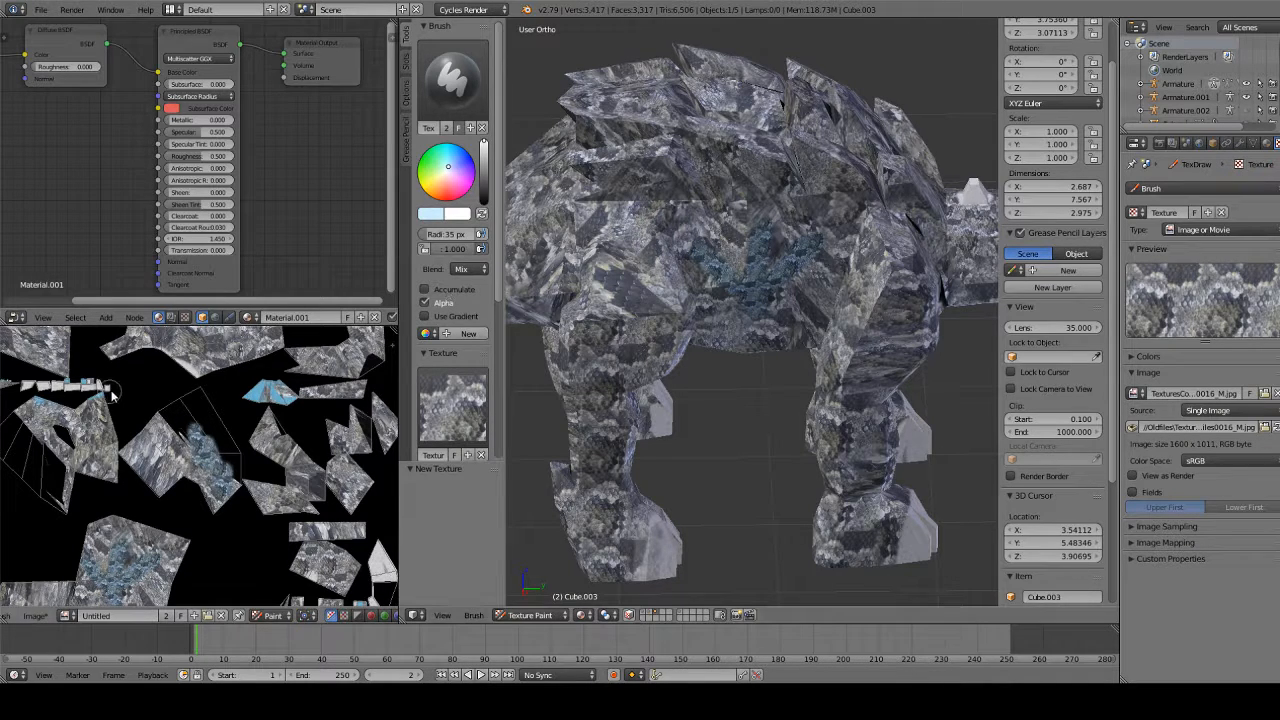
{"action": "key", "text": "ctrl+z"}
{"action": "left_click", "coordinate": [482, 213]}
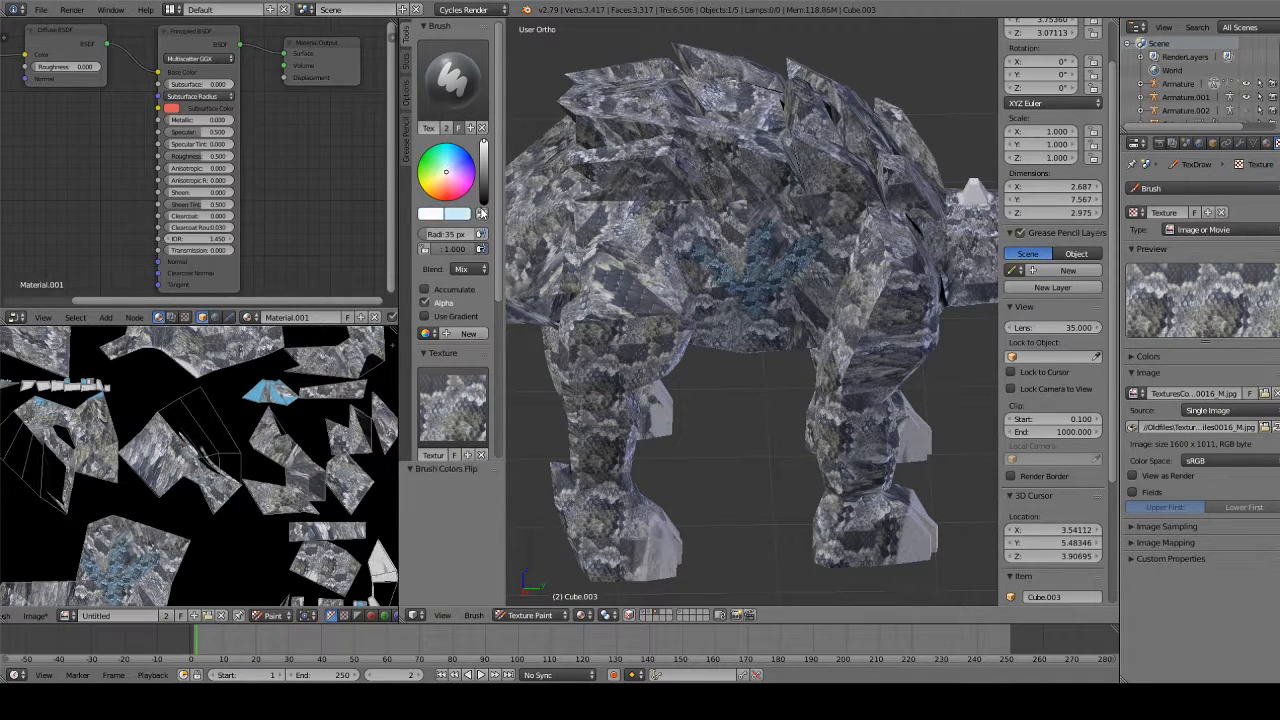
{"action": "mouse_move", "coordinate": [207, 418]}
{"action": "left_mouse_down"}
{"action": "mouse_move", "coordinate": [232, 495]}
{"action": "mouse_move", "coordinate": [208, 403]}
{"action": "mouse_move", "coordinate": [165, 415]}
{"action": "mouse_move", "coordinate": [195, 455]}
{"action": "mouse_move", "coordinate": [133, 427]}
{"action": "mouse_move", "coordinate": [50, 495]}
{"action": "mouse_move", "coordinate": [62, 478]}
{"action": "mouse_move", "coordinate": [18, 472]}
{"action": "mouse_move", "coordinate": [28, 462]}
{"action": "left_mouse_up"}
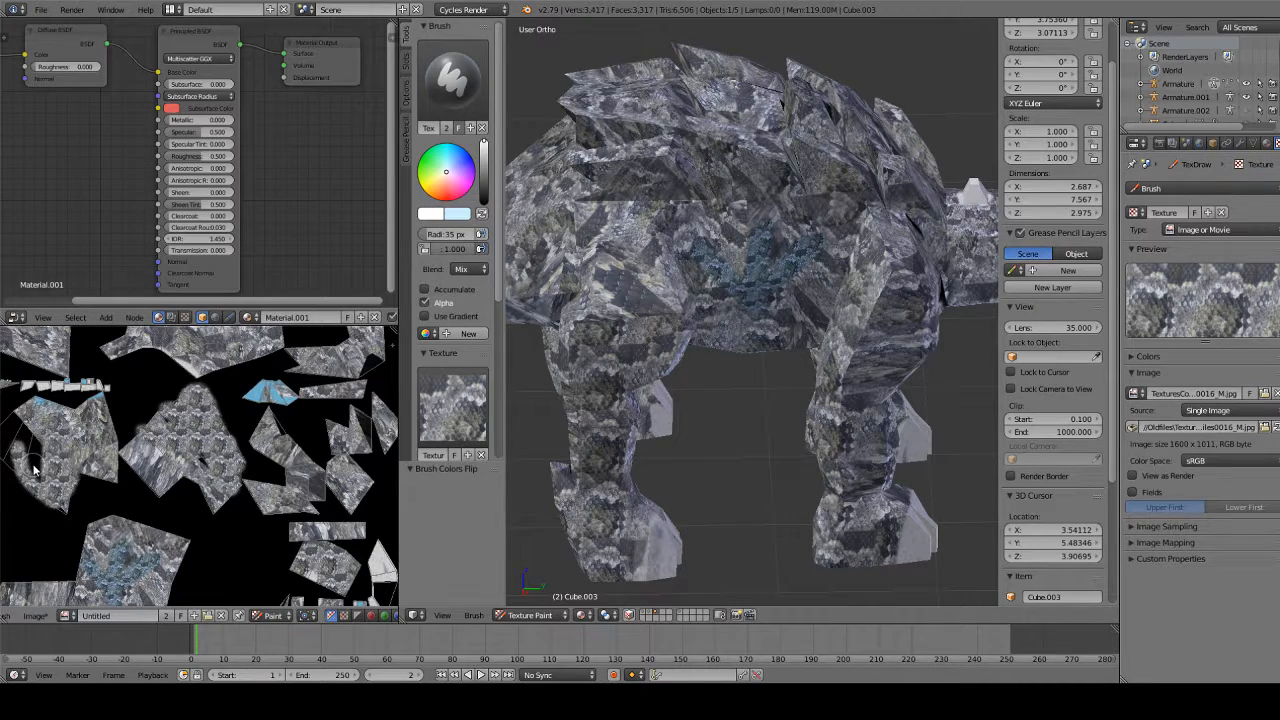
{"action": "scroll", "coordinate": [35, 467], "scroll_direction": "up", "scroll_amount": 2}
{"action": "mouse_move", "coordinate": [168, 500]}
{"action": "left_mouse_down"}
{"action": "mouse_move", "coordinate": [92, 452]}
{"action": "mouse_move", "coordinate": [163, 488]}
{"action": "mouse_move", "coordinate": [157, 460]}
{"action": "mouse_move", "coordinate": [135, 462]}
{"action": "mouse_move", "coordinate": [149, 445]}
{"action": "left_mouse_up"}
Return the dinosaur to Object Mode, deselect everything, and inspect the painted model from its other side
{"action": "key", "text": "Home"}
{"action": "scroll", "coordinate": [720, 350], "scroll_direction": "down", "scroll_amount": 6}
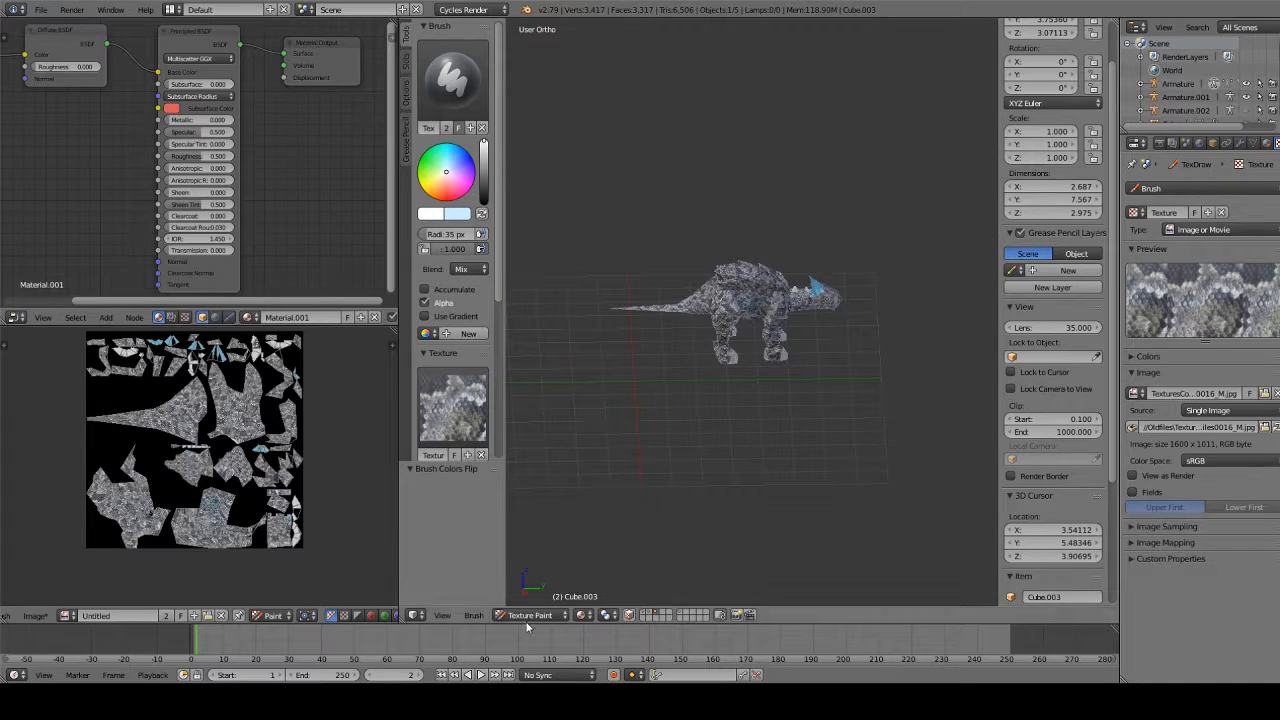
{"action": "left_click", "coordinate": [530, 615]}
{"action": "left_click", "coordinate": [540, 523]}
{"action": "key", "text": "a"}
{"action": "scroll", "coordinate": [689, 434], "scroll_direction": "up", "scroll_amount": 4}
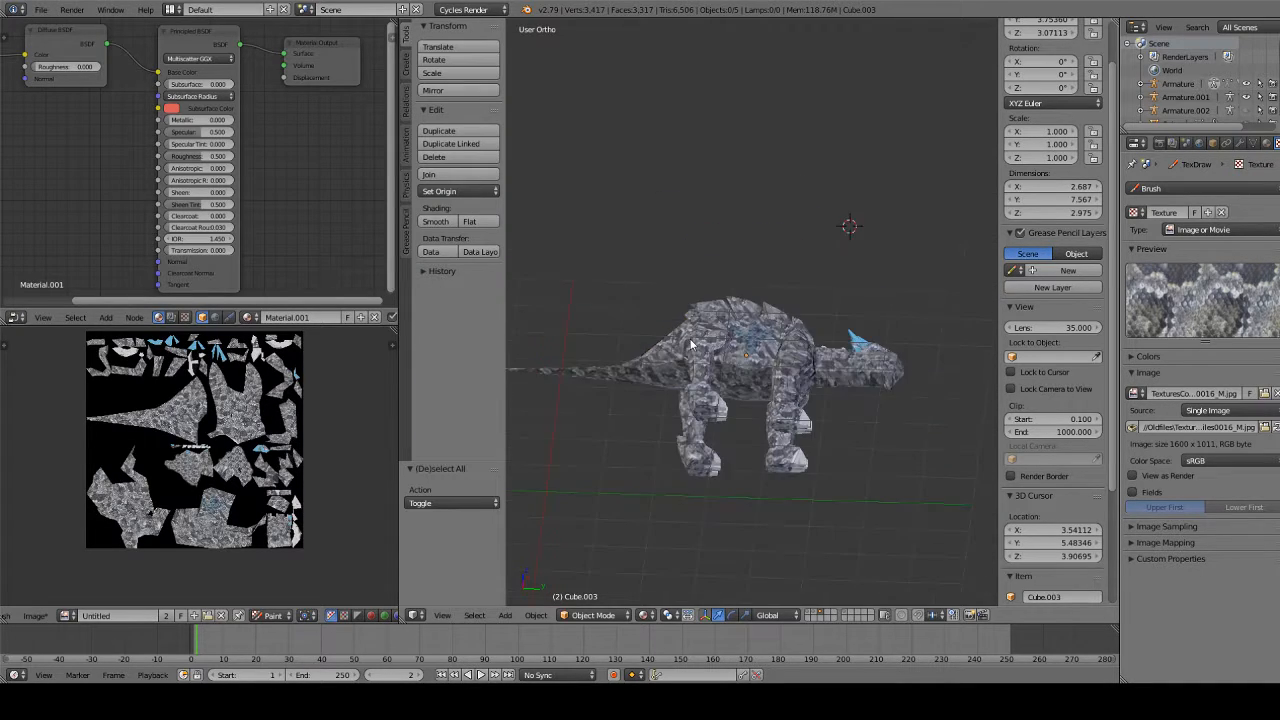
{"action": "scroll", "coordinate": [692, 345], "scroll_direction": "up", "scroll_amount": 5}
{"action": "middle_click_drag", "start_coordinate": [698, 346], "coordinate": [631, 357]}
{"action": "scroll", "coordinate": [631, 355], "scroll_direction": "down", "scroll_amount": 3}
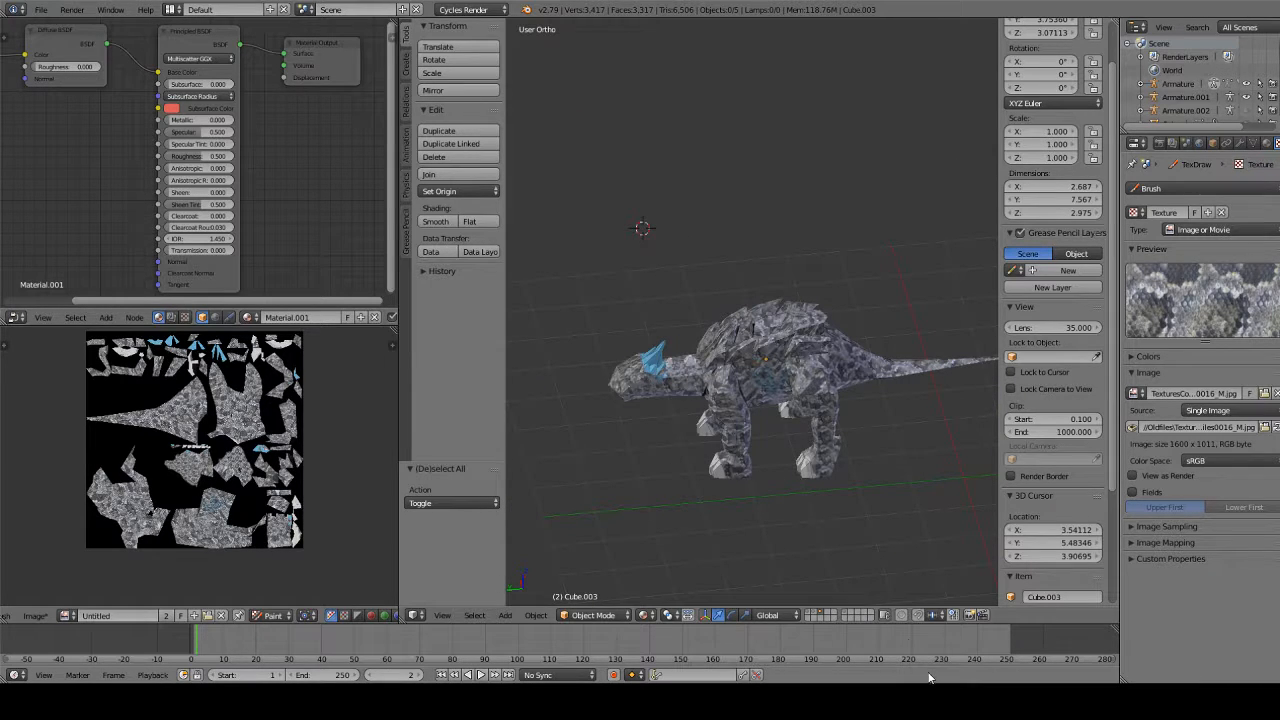
Unhide the armature and compare the textured dinosaur with the untextured copy on the neighbouring layer
{"action": "key", "text": "alt+h"}
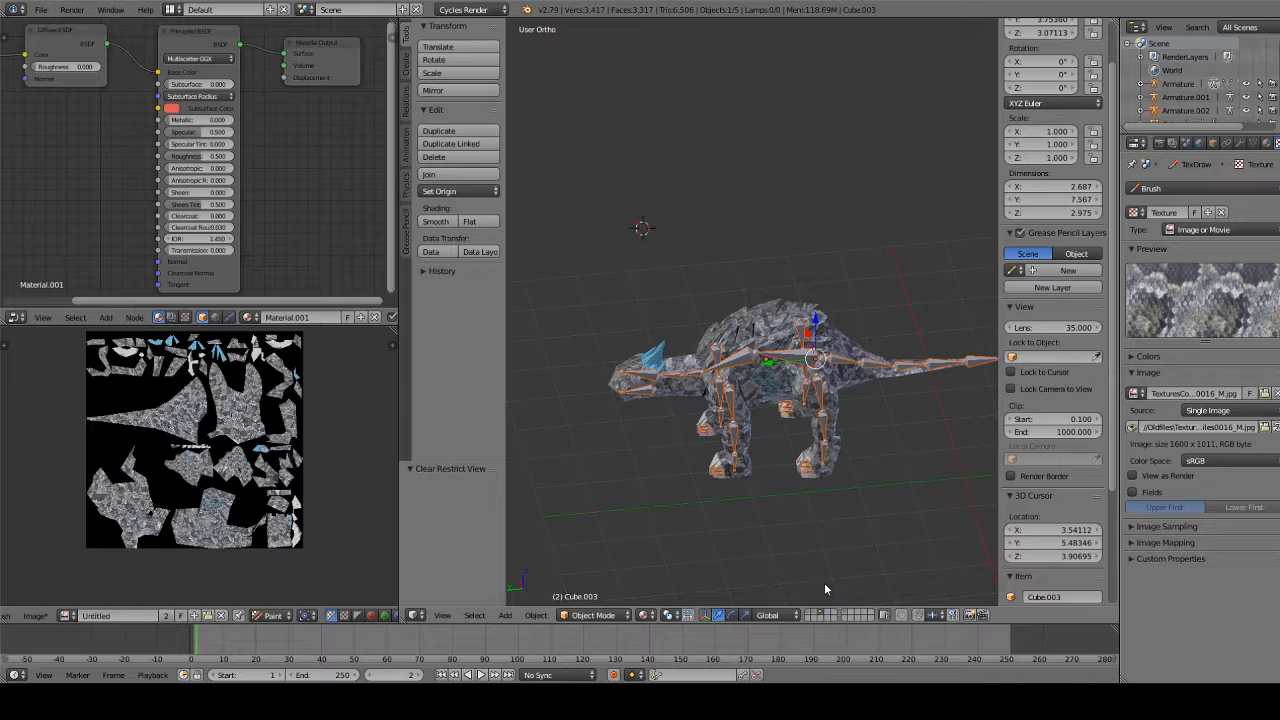
{"action": "key", "text": "a"}
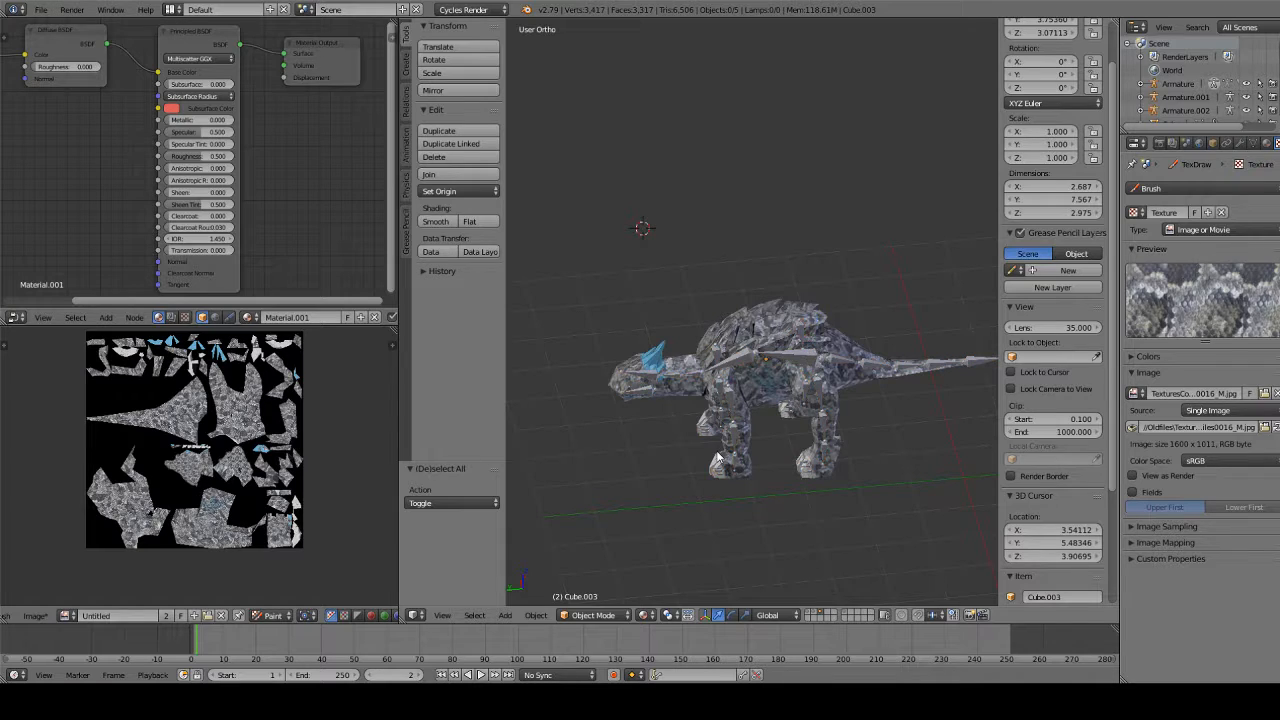
{"action": "right_click", "coordinate": [748, 365]}
{"action": "left_click", "coordinate": [817, 614]}
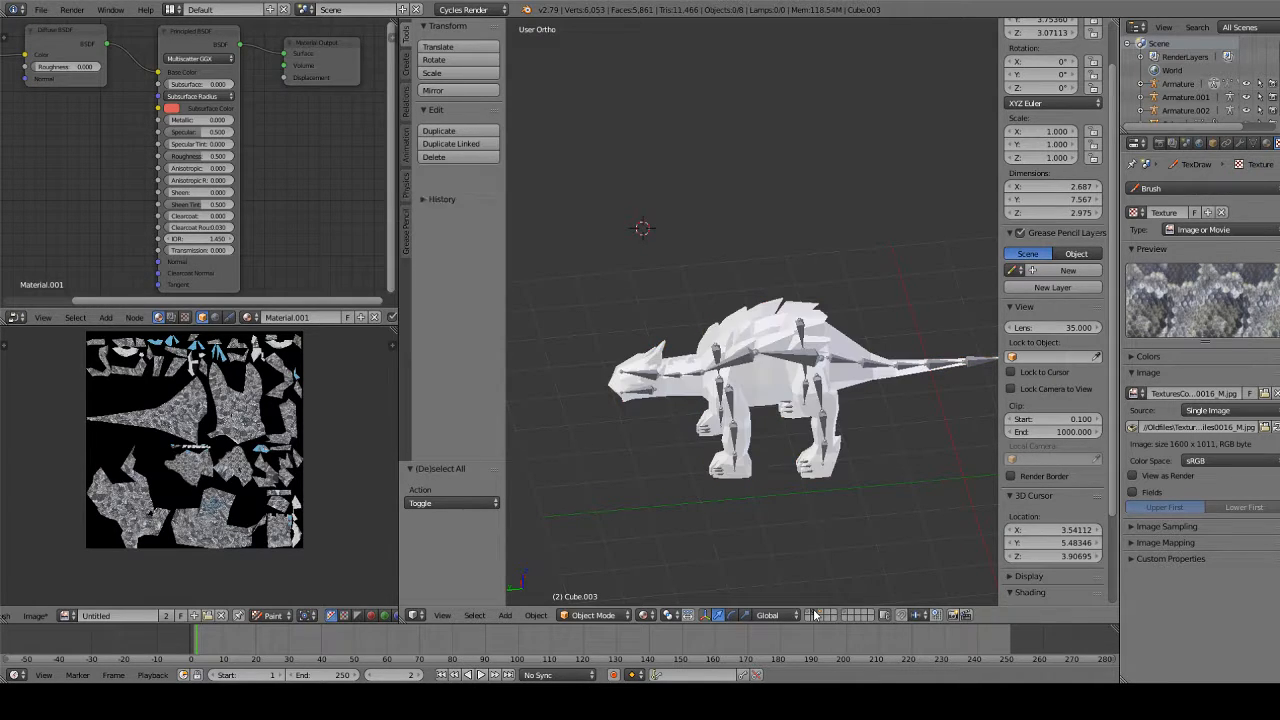
{"action": "right_click", "coordinate": [735, 368]}
{"action": "right_click", "coordinate": [798, 390]}
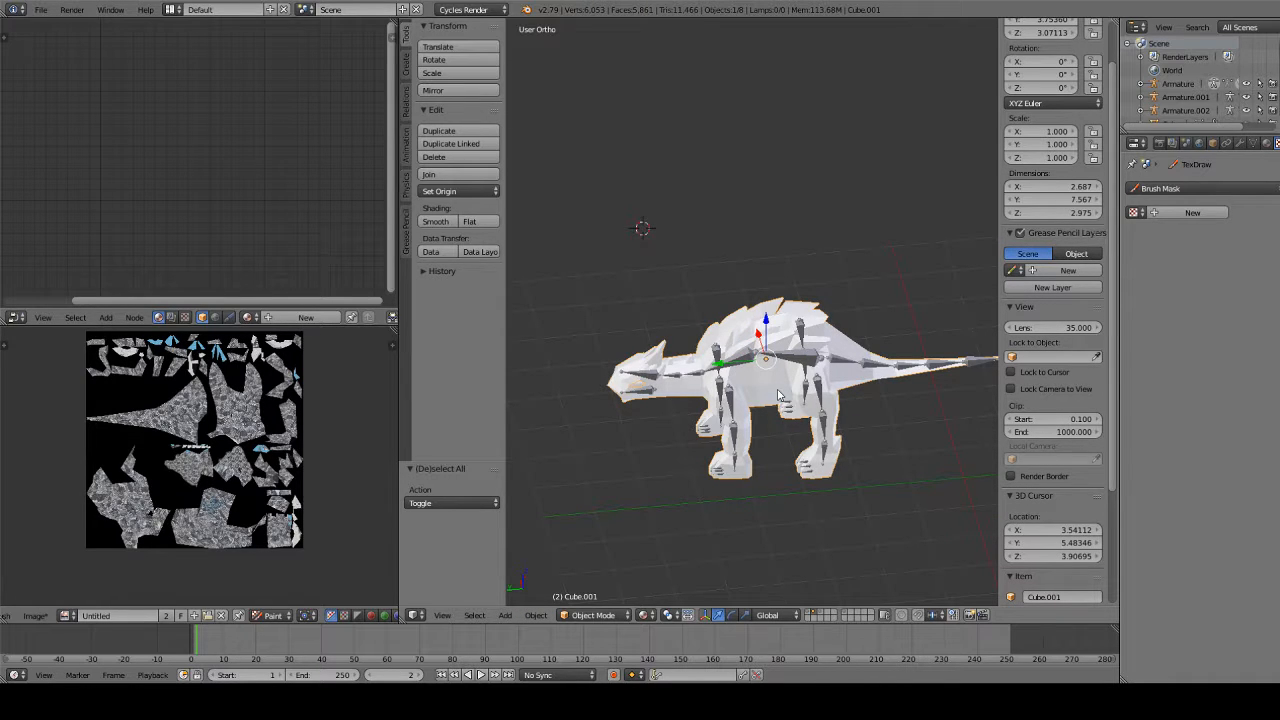
{"action": "left_click", "coordinate": [820, 613]}
{"action": "right_click", "coordinate": [767, 396]}
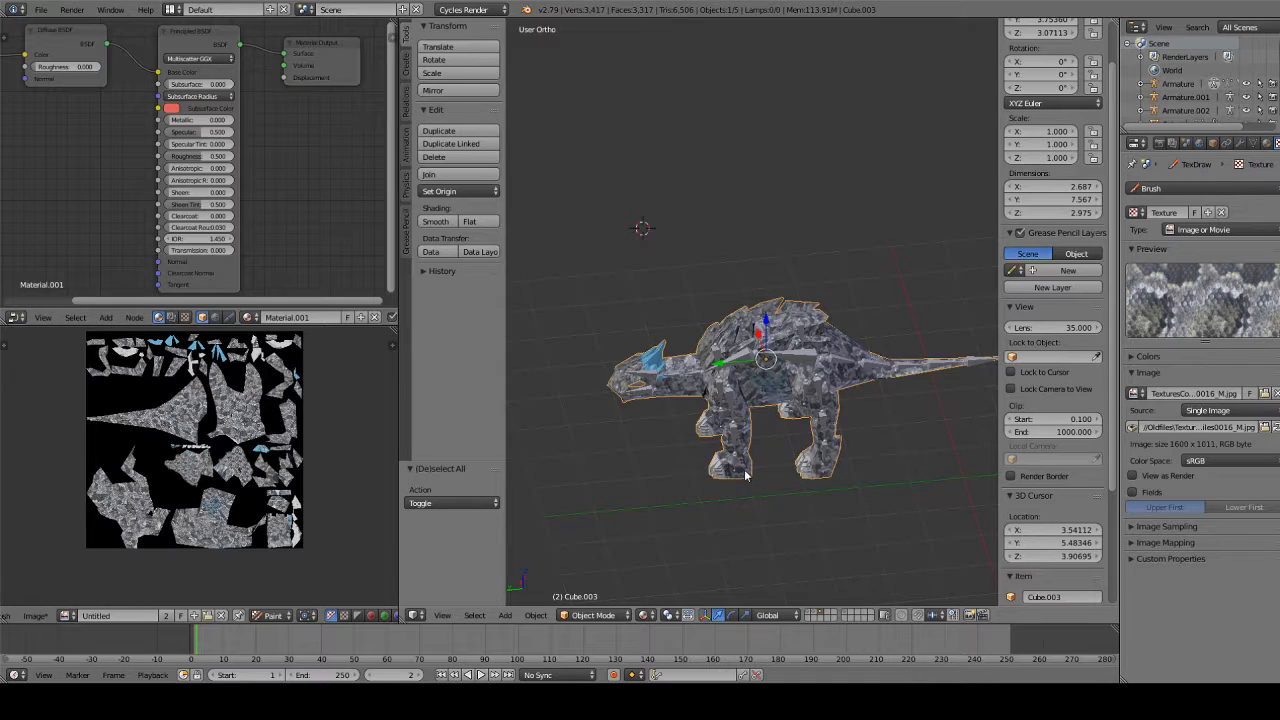
Select the textured dinosaur's armature and switch it to Pose Mode
{"action": "left_click", "coordinate": [636, 507]}
{"action": "scroll", "coordinate": [732, 466], "scroll_direction": "up", "scroll_amount": 5}
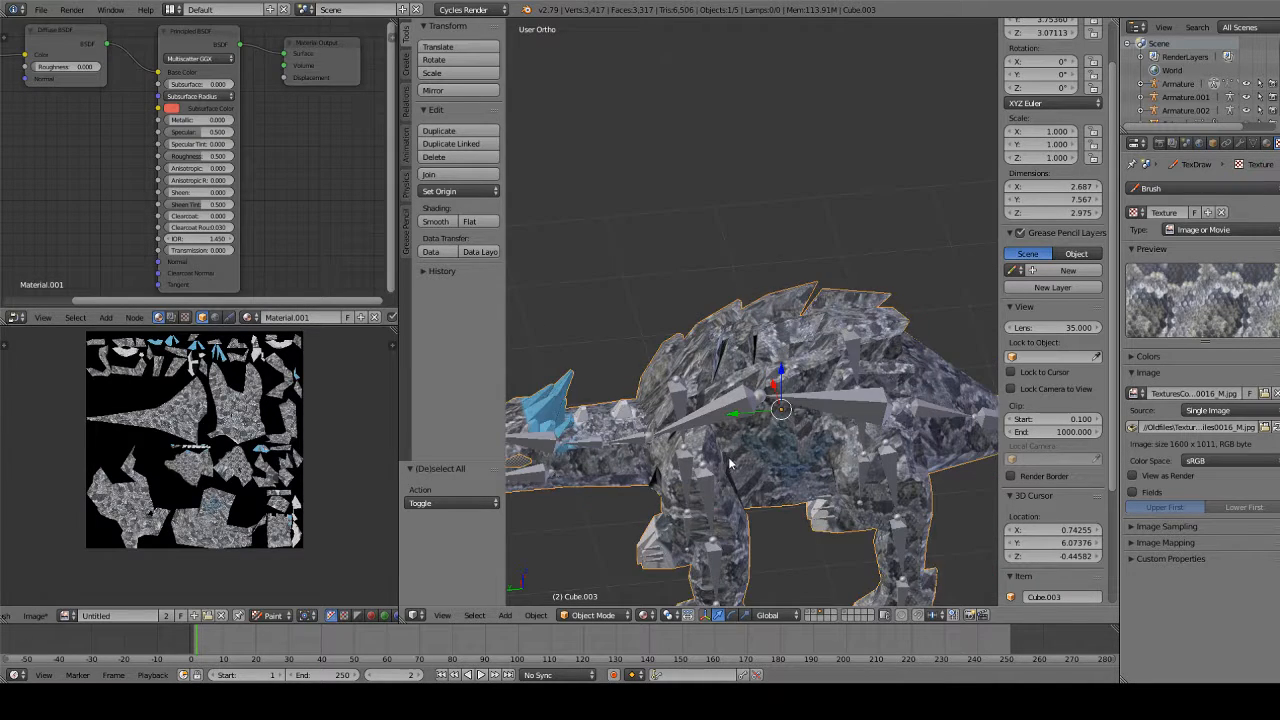
{"action": "scroll", "coordinate": [697, 362], "scroll_direction": "down", "scroll_amount": 3}
{"action": "right_click", "coordinate": [707, 410]}
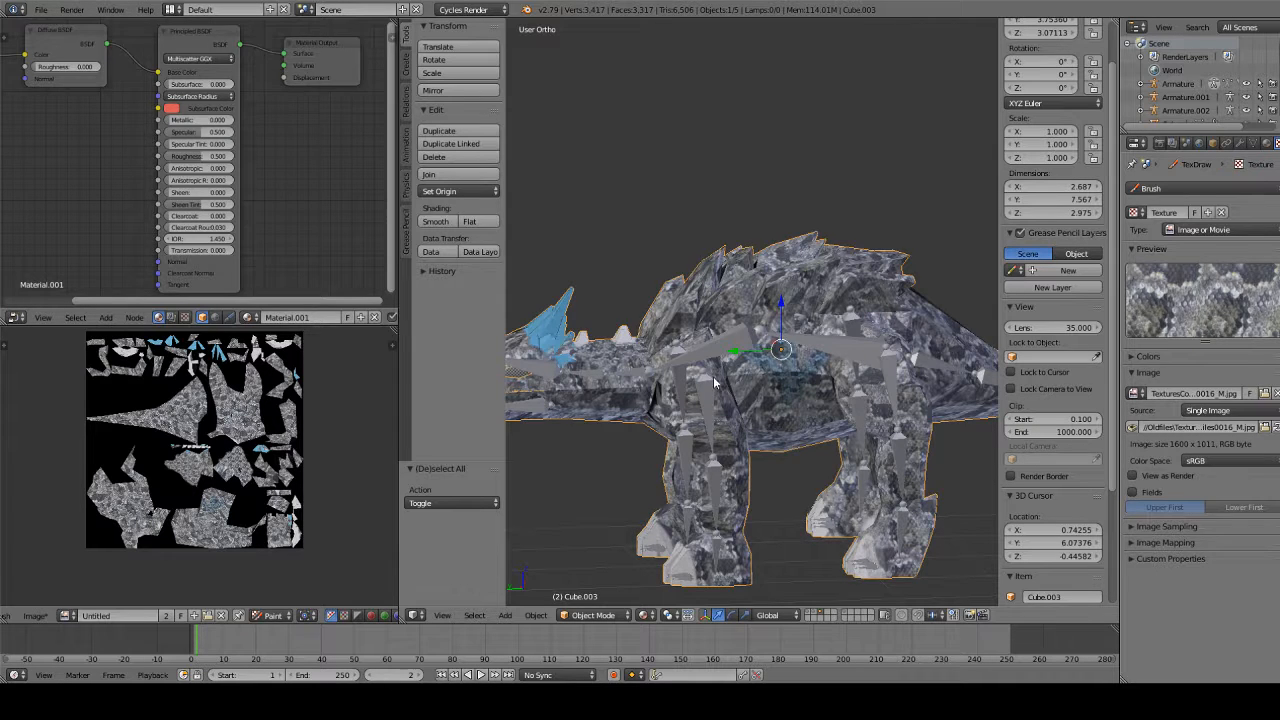
{"action": "left_click", "coordinate": [598, 615]}
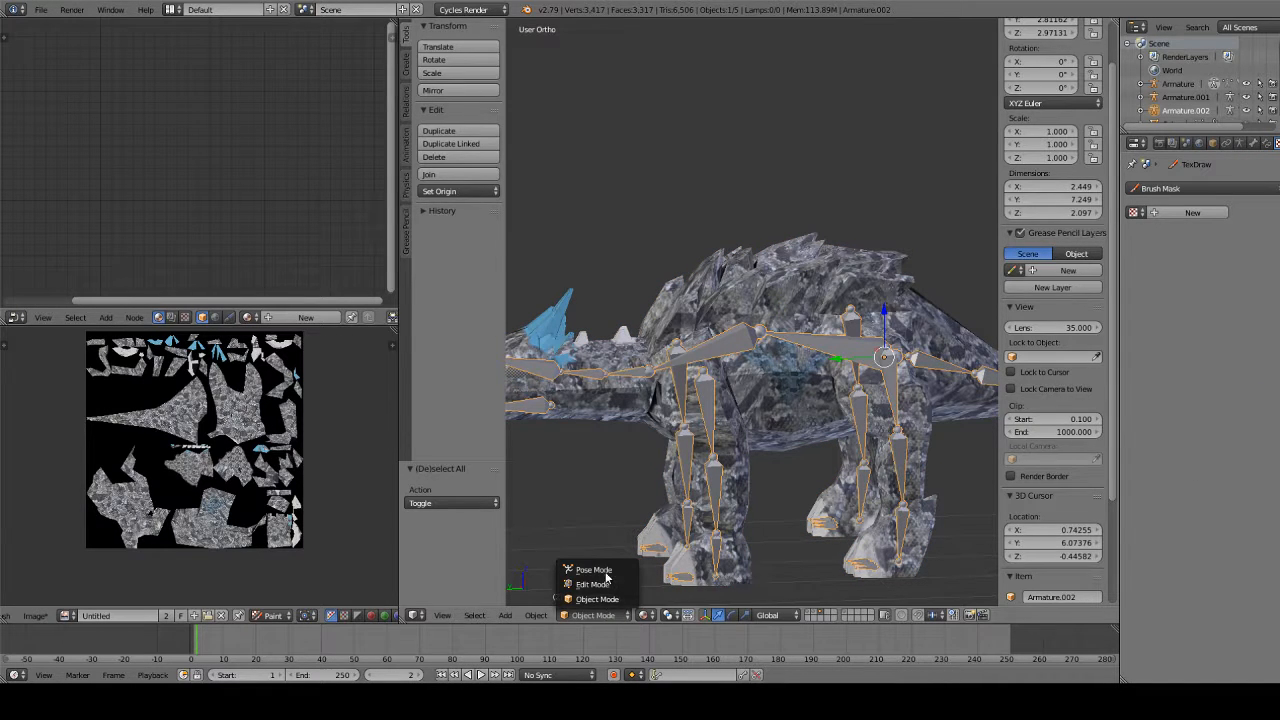
{"action": "left_click", "coordinate": [606, 566]}
Test the rig by rotating the upper bones of both front legs, cancelling each rotation
{"action": "right_click", "coordinate": [706, 418]}
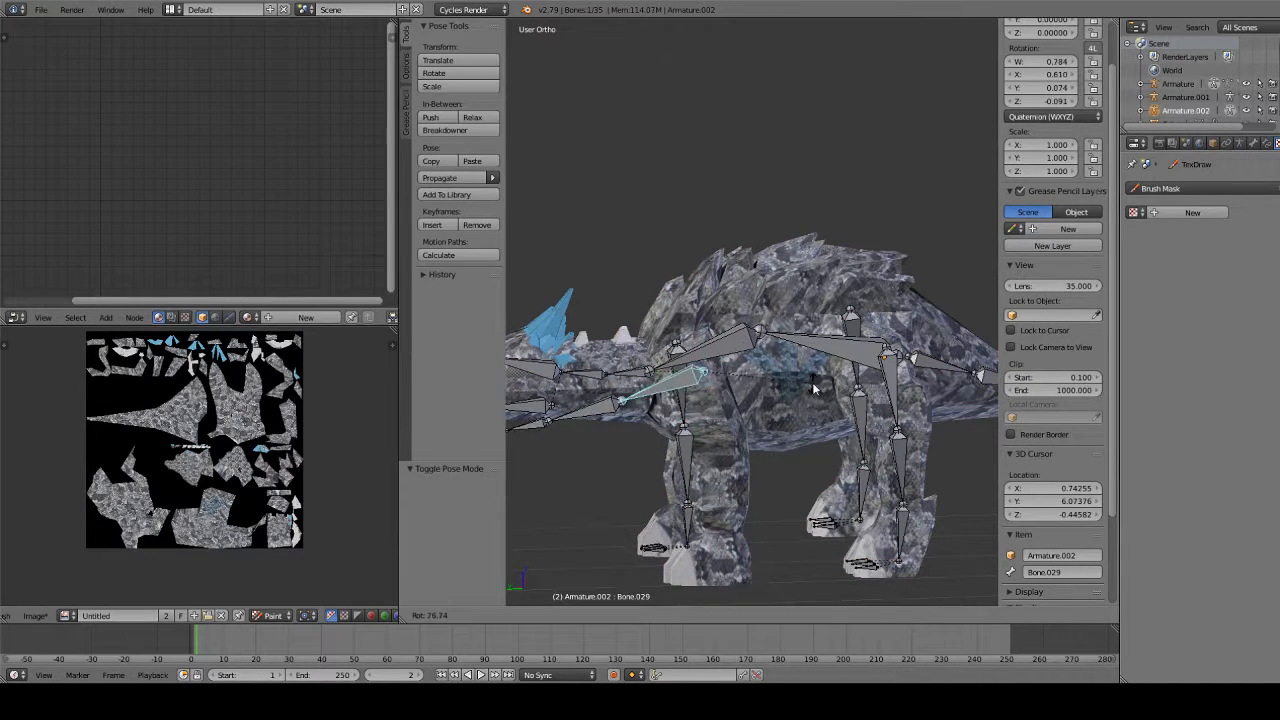
{"action": "right_click", "coordinate": [680, 417]}
{"action": "key", "text": "r"}
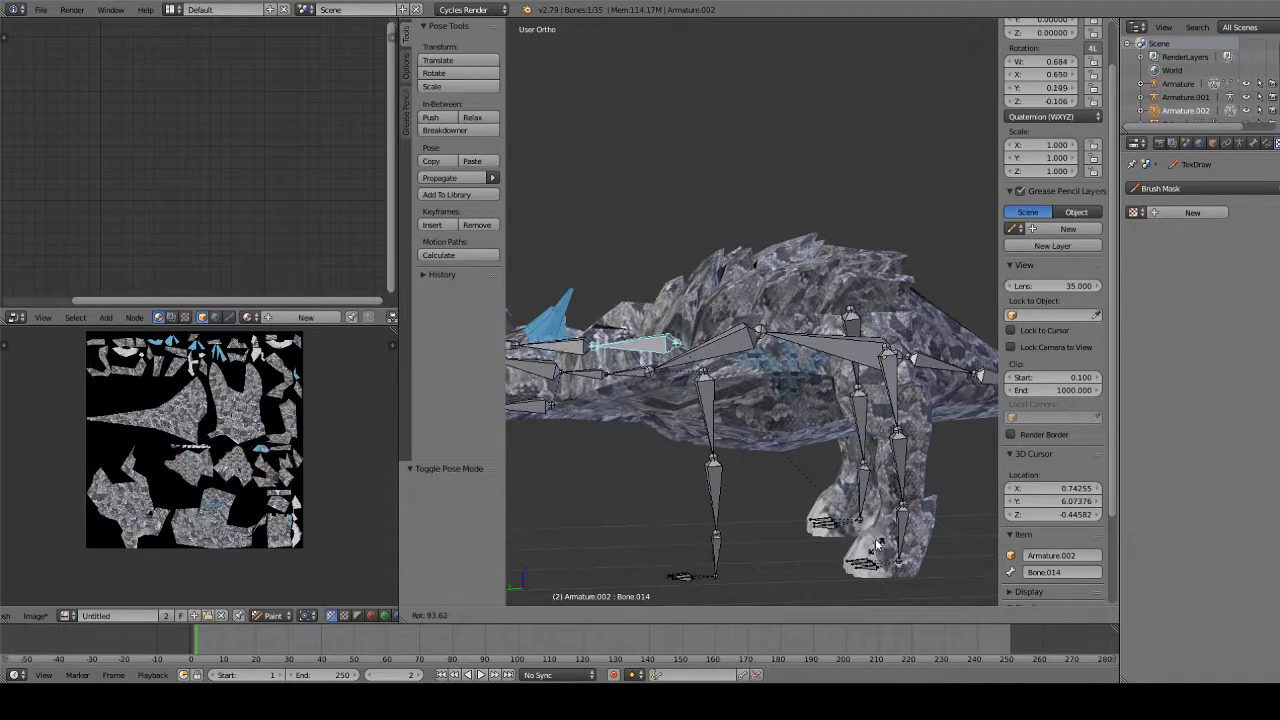
{"action": "right_click", "coordinate": [820, 279]}
{"action": "right_click", "coordinate": [708, 412]}
{"action": "key", "text": "r"}
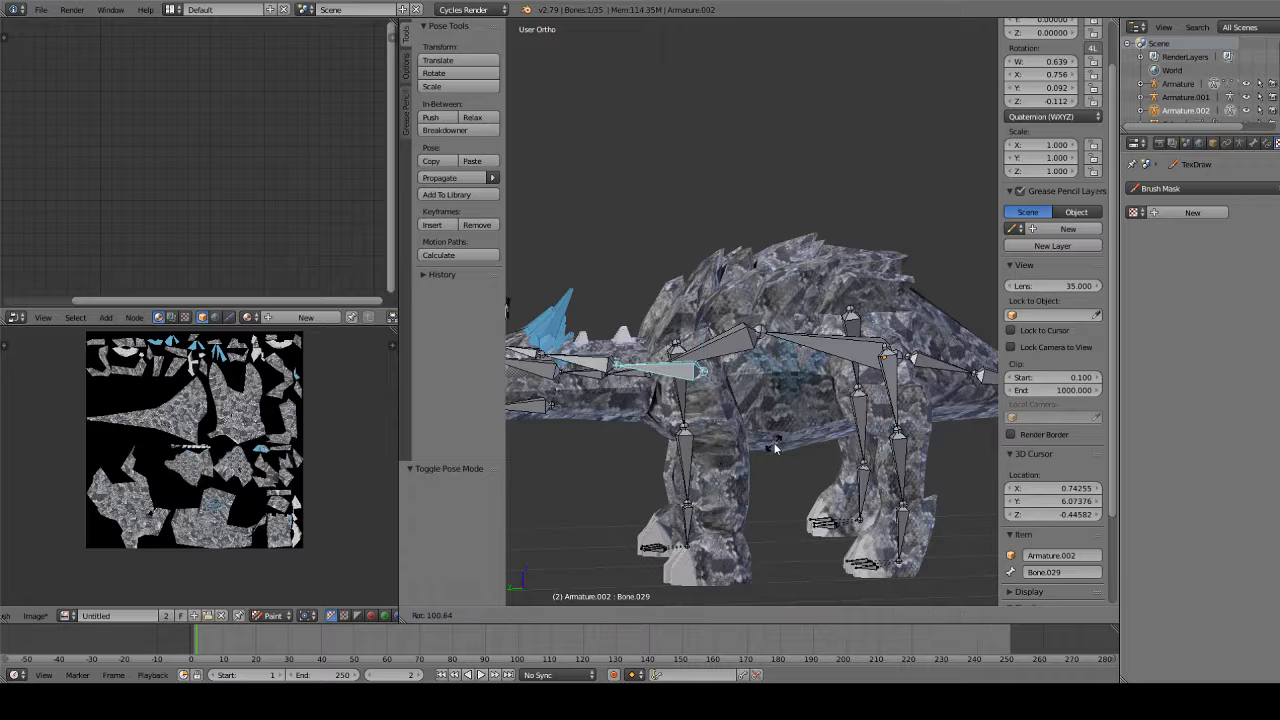
{"action": "right_click", "coordinate": [763, 322]}
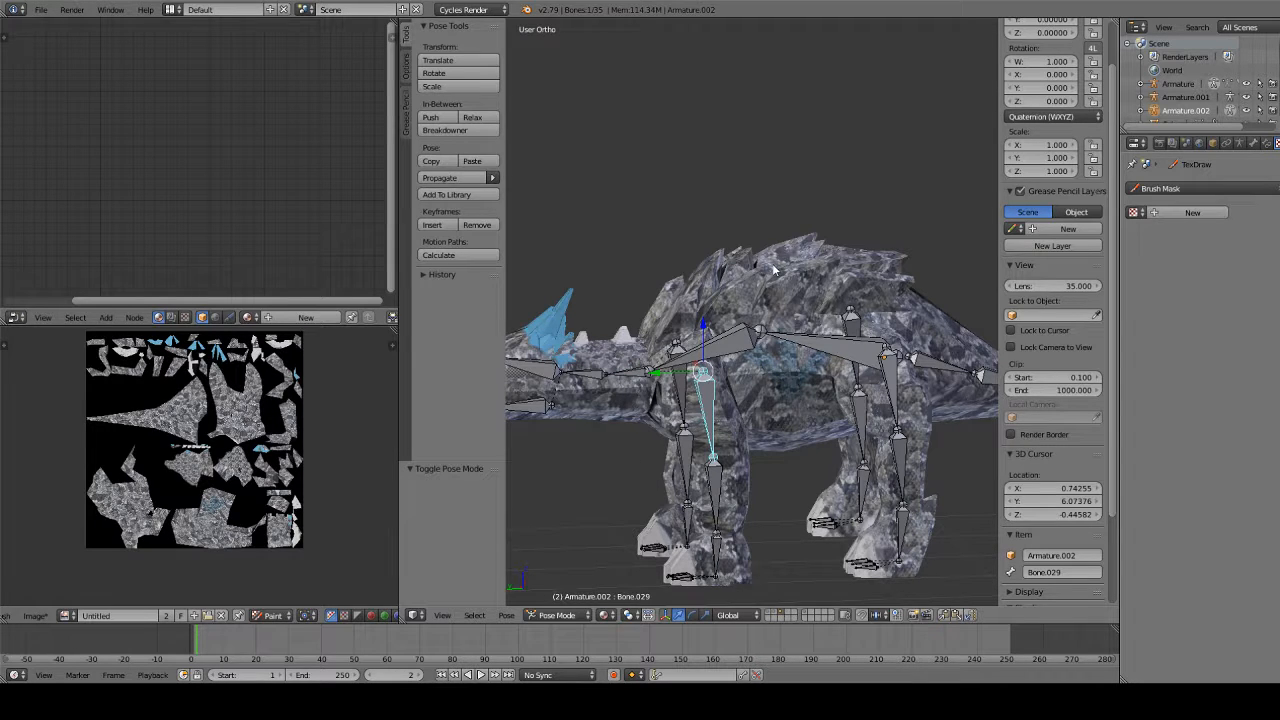